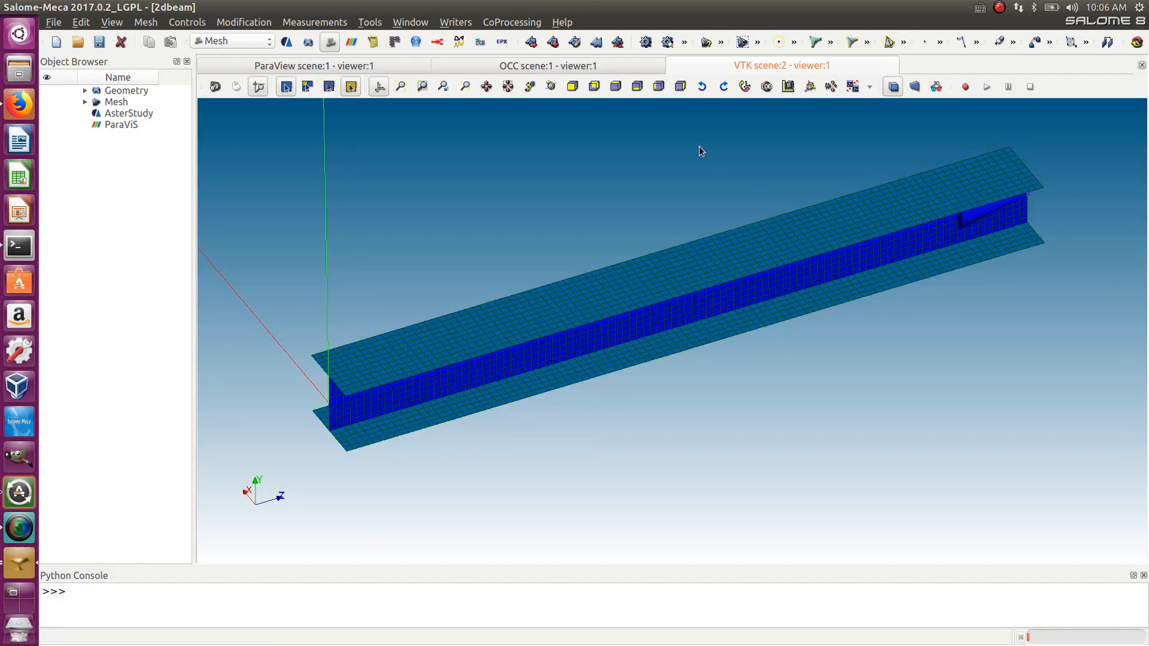
# - Examine the meshed I-beam from different angles in the 3D viewer
pyautogui.keyDown('ctrl'); pyautogui.moveTo(702, 333); pyautogui.dragTo(754, 315, button='right'); pyautogui.keyUp('ctrl')
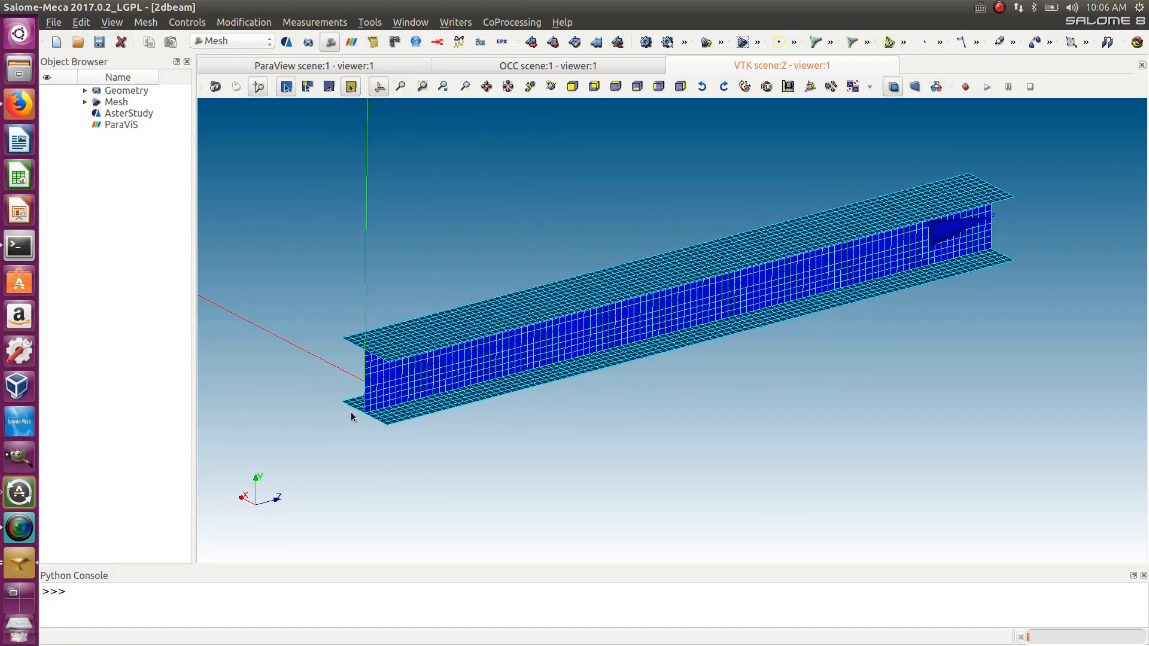
pyautogui.scroll(5, 395, 366)
pyautogui.scroll(-7, 395, 362)
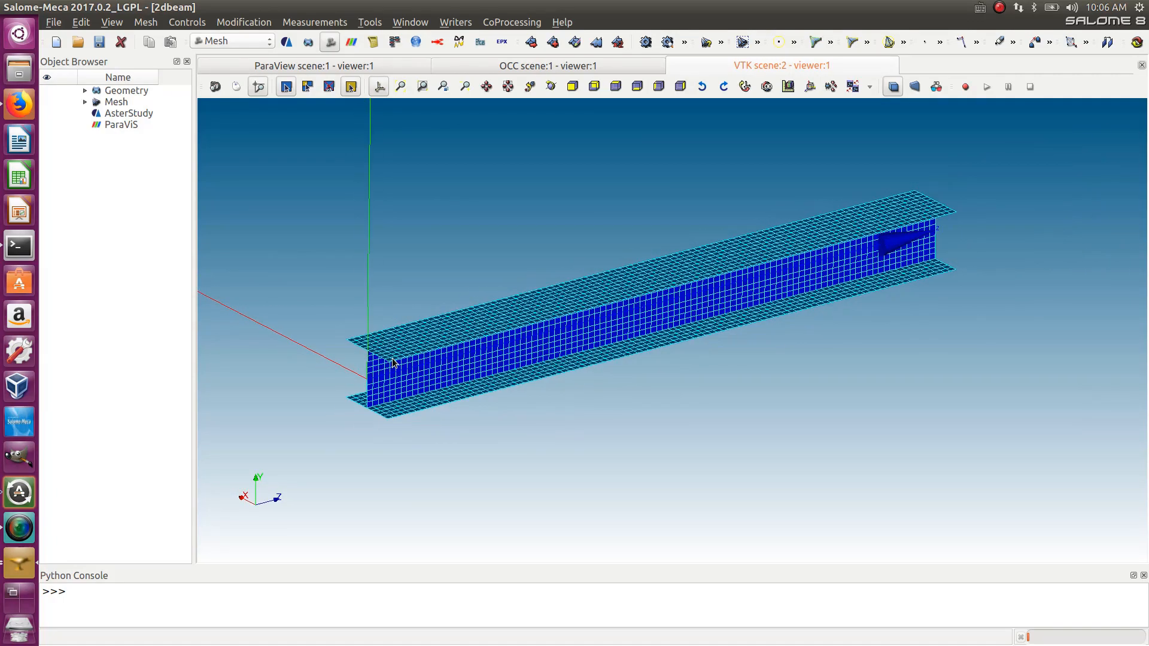
pyautogui.keyDown('ctrl'); pyautogui.moveTo(493, 351); pyautogui.dragTo(513, 366, button='right'); pyautogui.keyUp('ctrl')
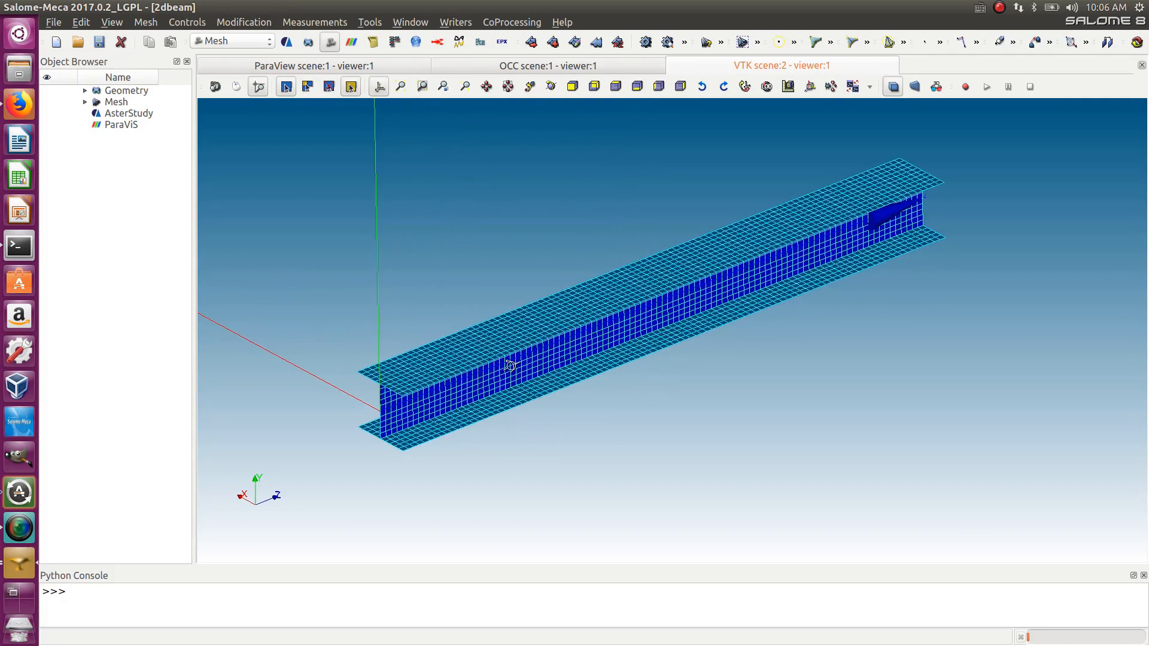
pyautogui.scroll(2, 451, 399)
pyautogui.scroll(1, 451, 399)
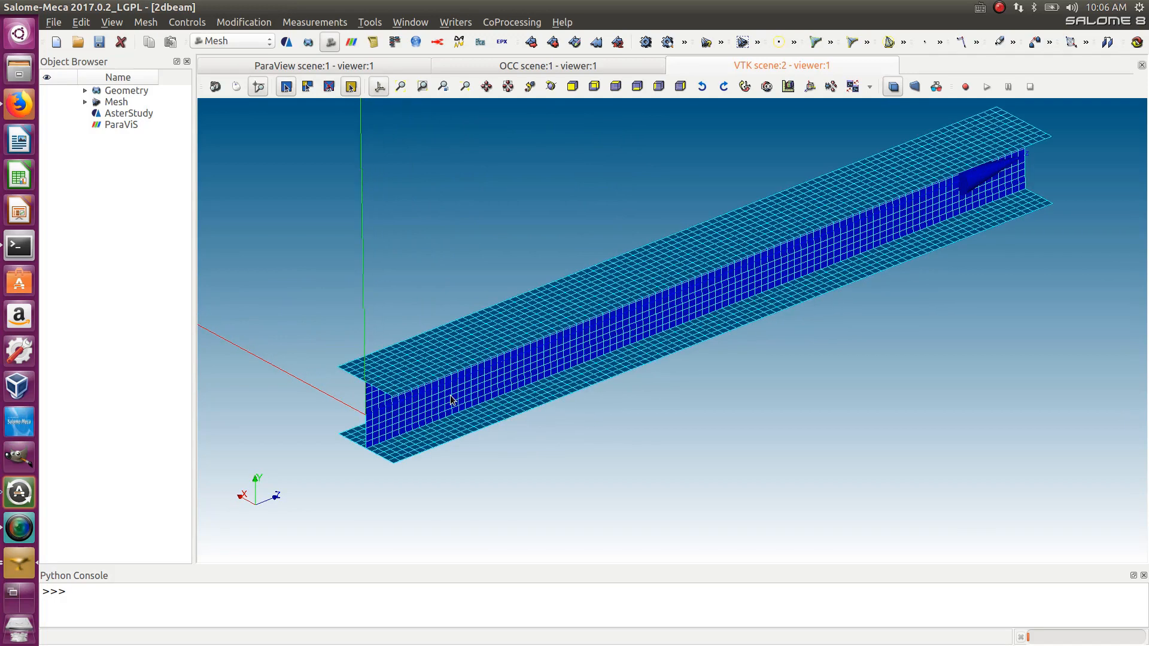
# - Switch to the ParaViS module and inspect the SIEQ_ELGA stress result displayed on the beam
pyautogui.click(238, 47)
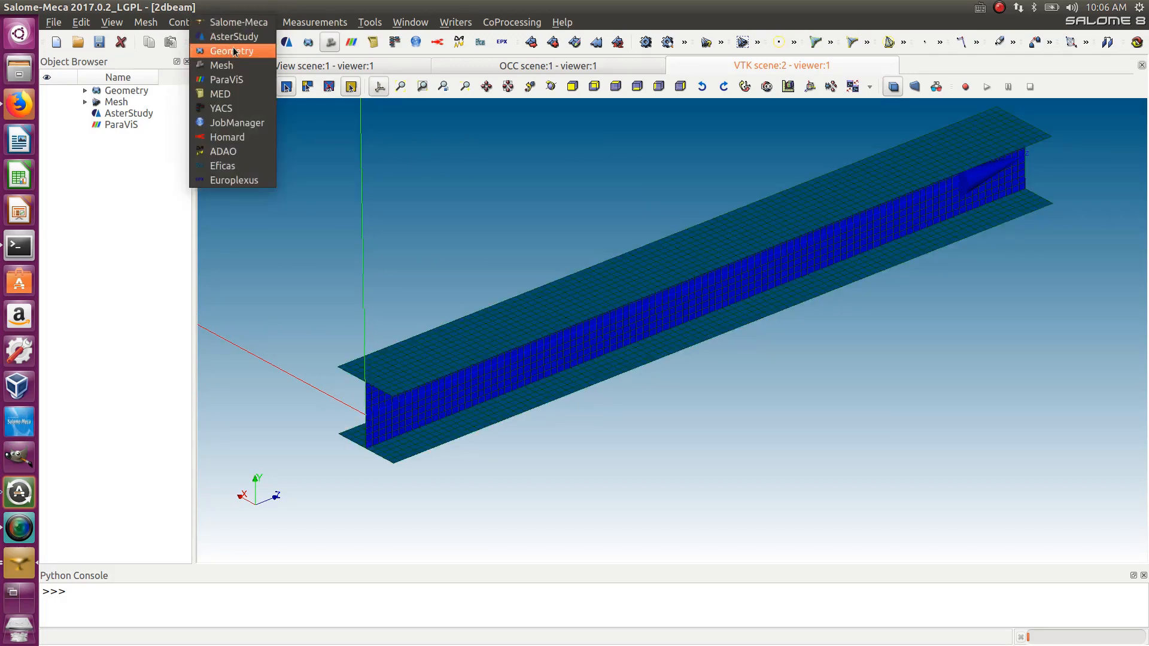
pyautogui.click(241, 84)
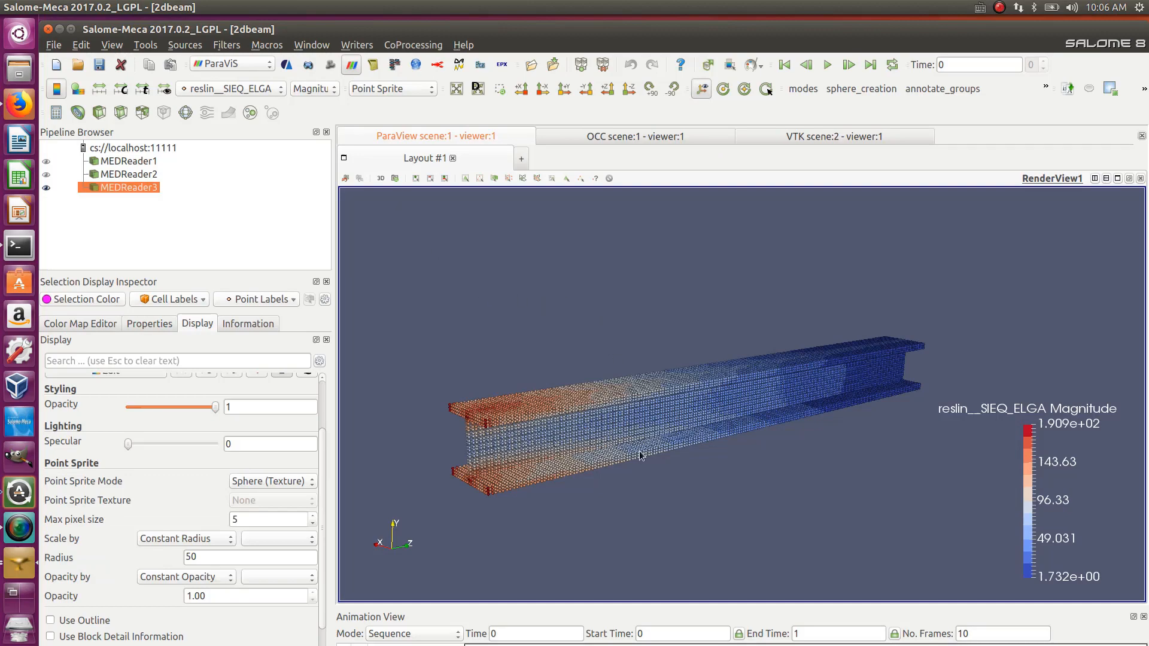
pyautogui.moveTo(639, 456); pyautogui.dragTo(660, 471)
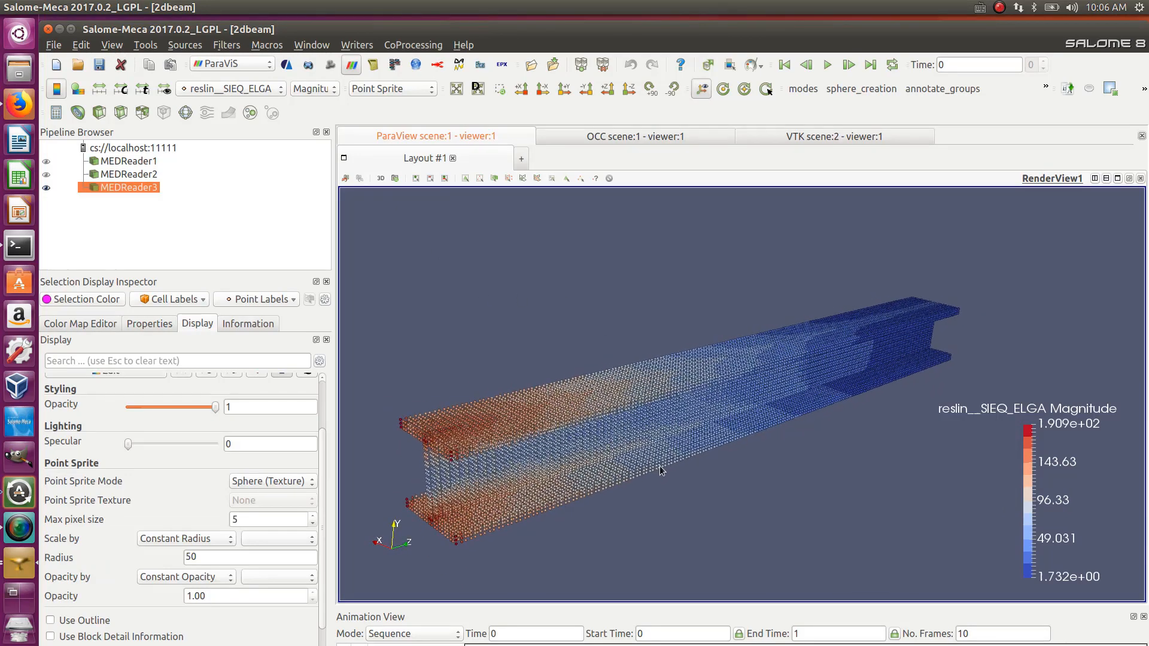
pyautogui.scroll(-6, 660, 386)
pyautogui.scroll(5, 706, 401)
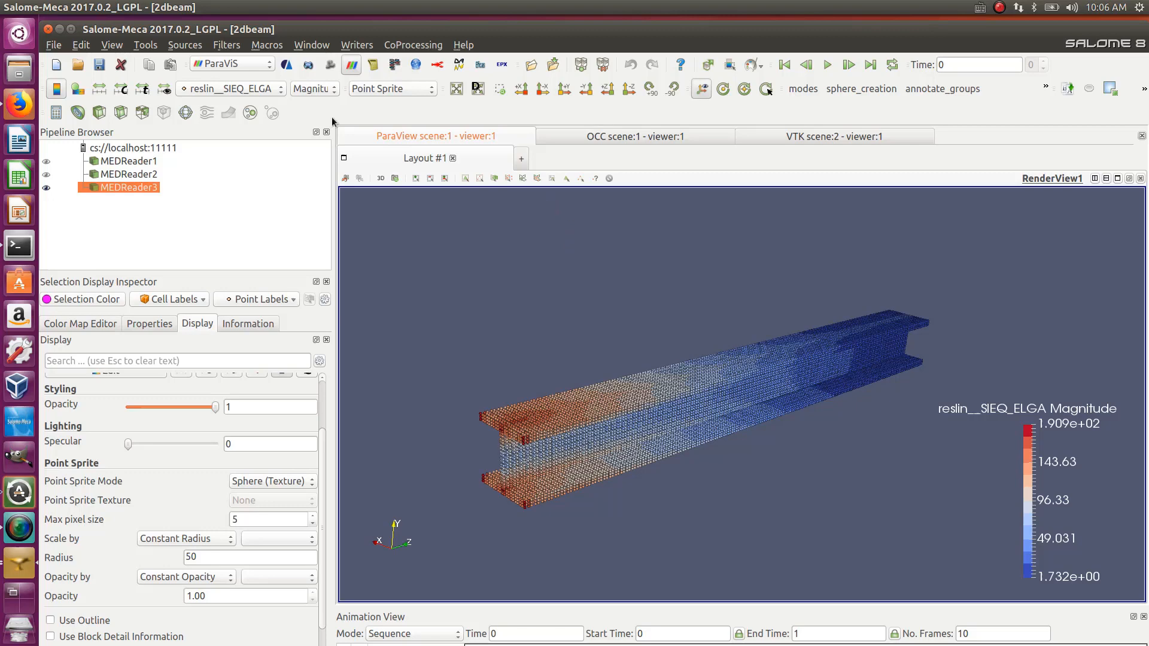
# - Start a new study, saving and closing the current one
pyautogui.click(56, 66)
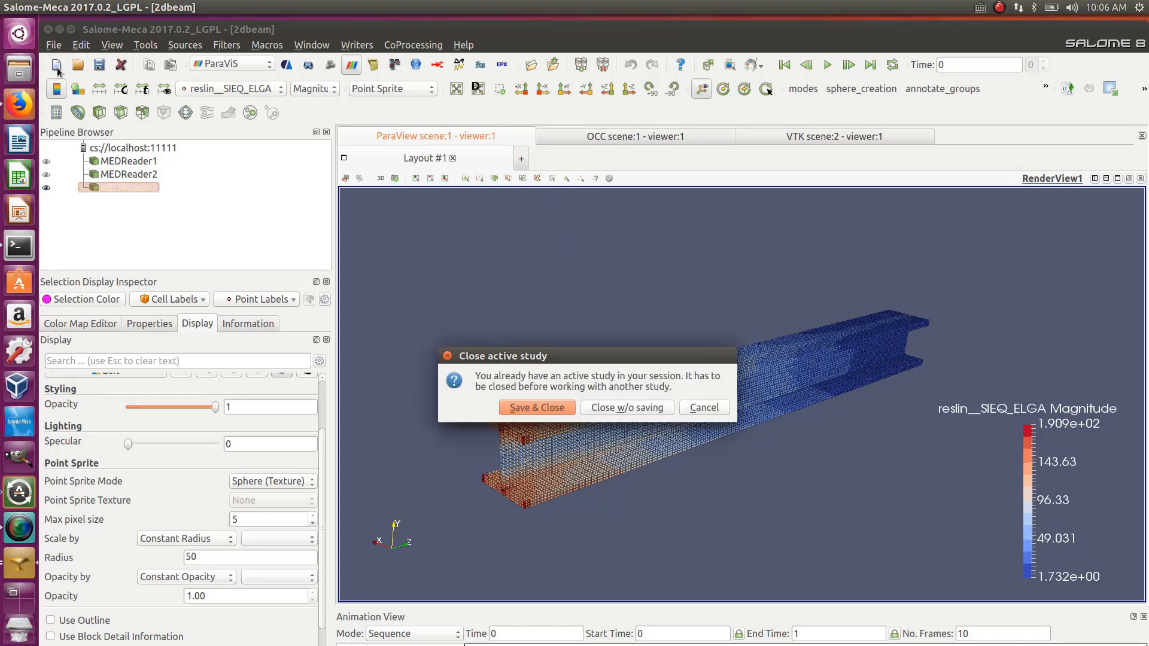
pyautogui.click(537, 407)
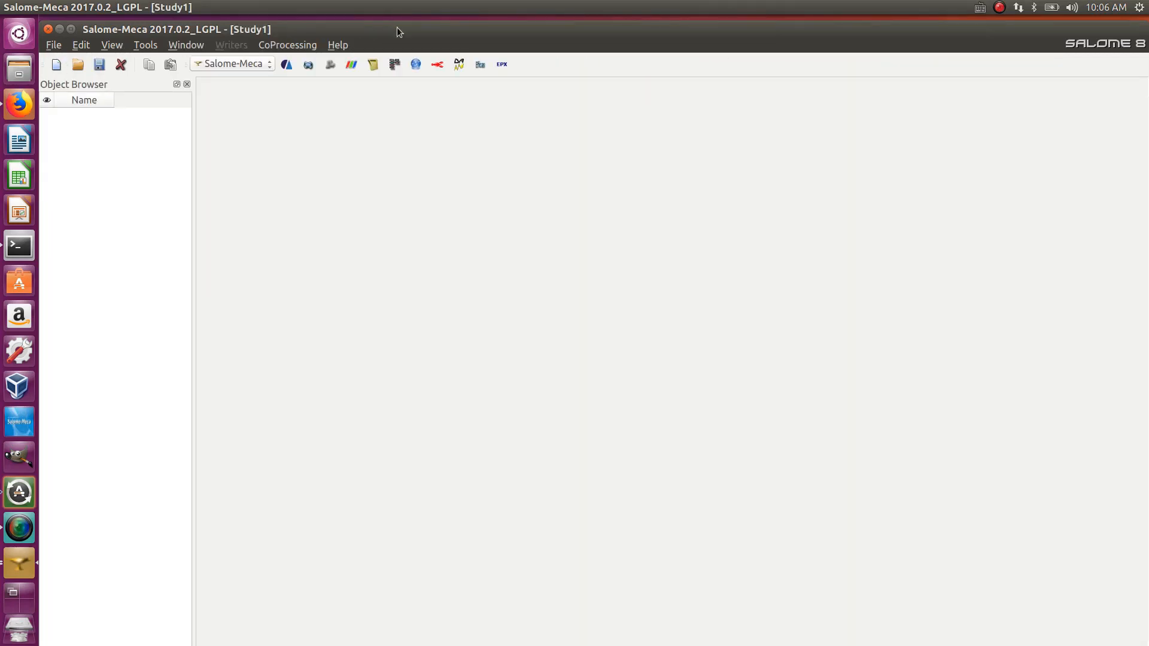
pyautogui.doubleClick(397, 28)
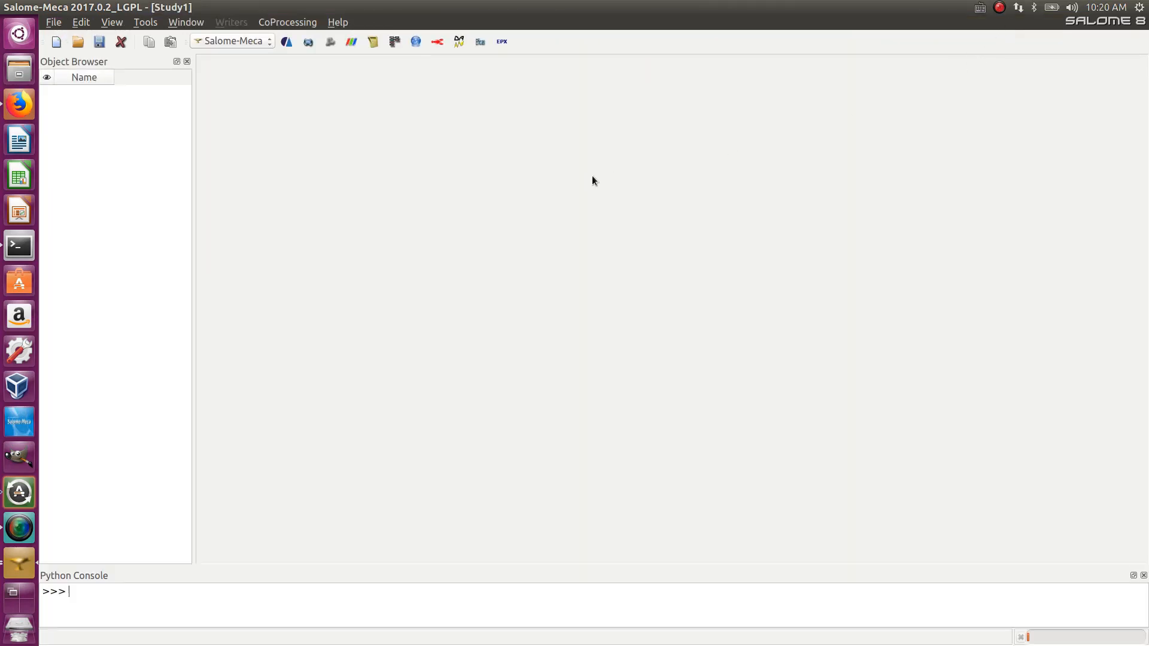
# - Activate the Geometry module and expand the Geometry tree in the object browser
pyautogui.click(249, 42)
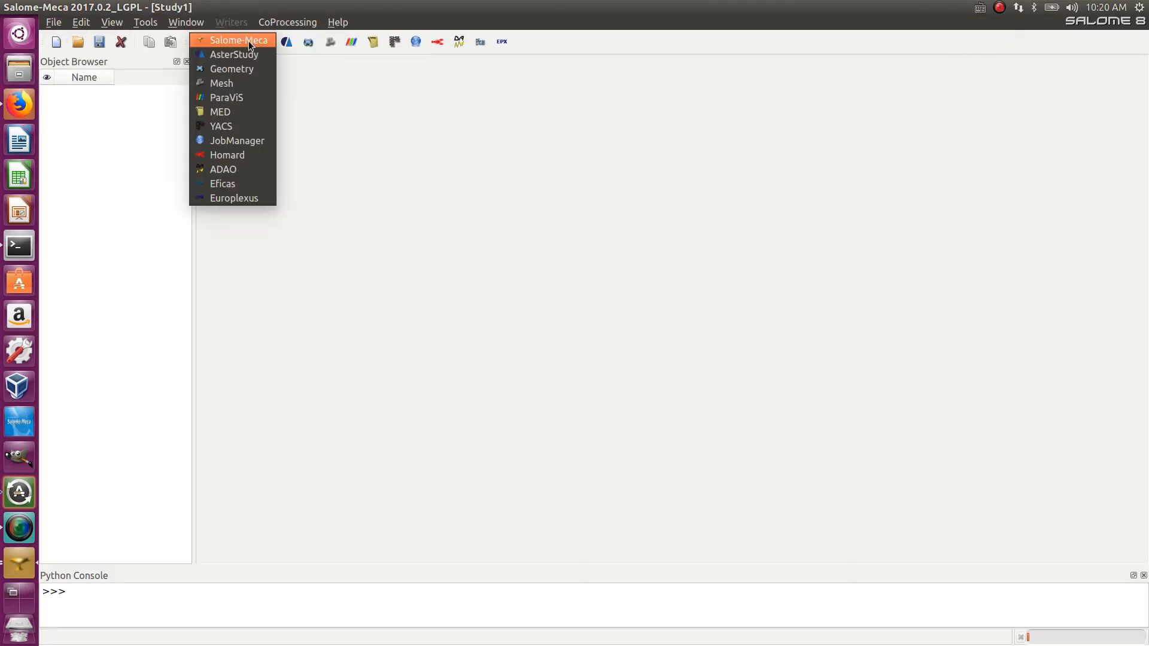
pyautogui.click(244, 69)
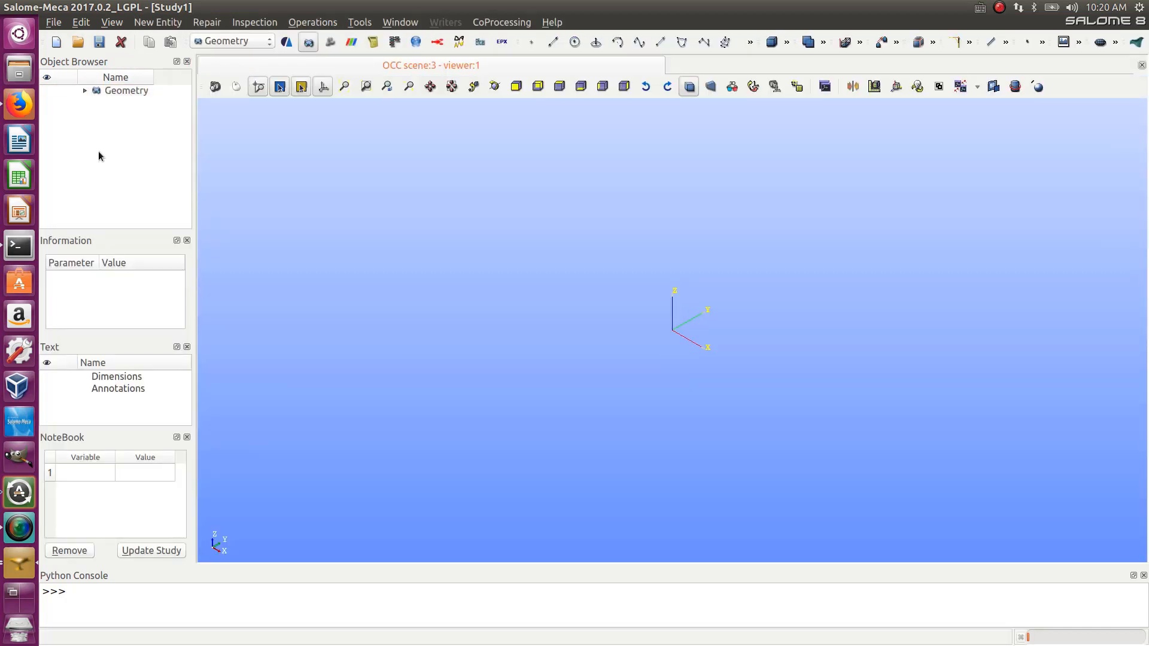
pyautogui.click(85, 91)
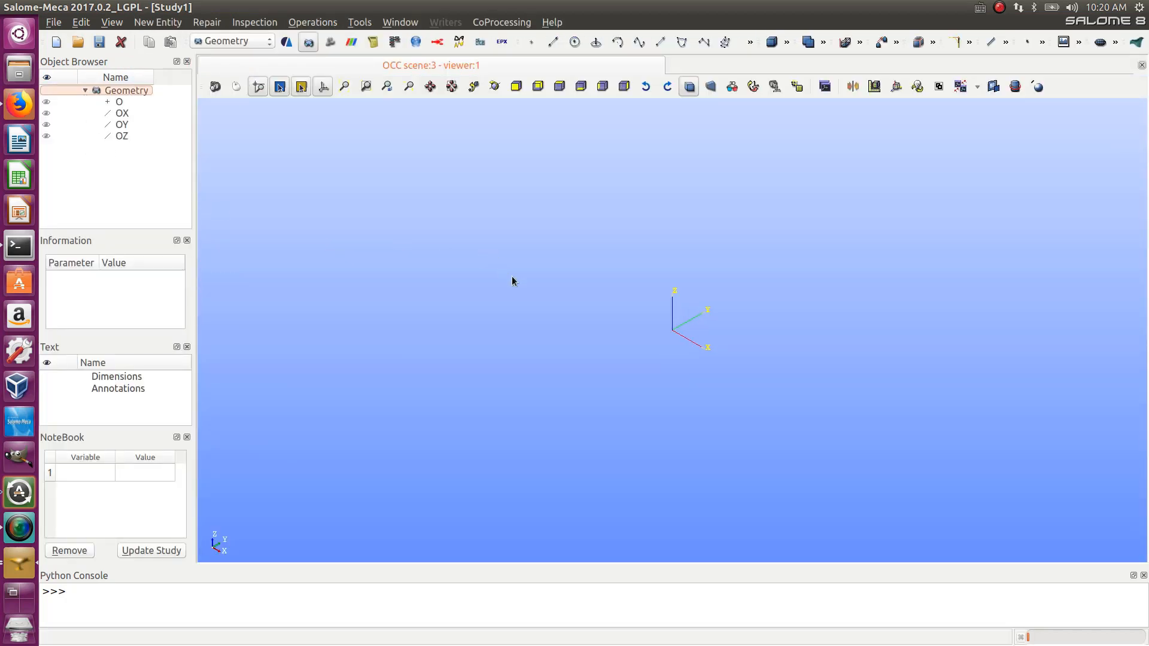
pyautogui.scroll(5, 751, 298)
pyautogui.scroll(-1, 751, 299)
# - Import the picture HE100A-beam4.png from the Desktop into the viewer as Picture_1
pyautogui.click(167, 25)
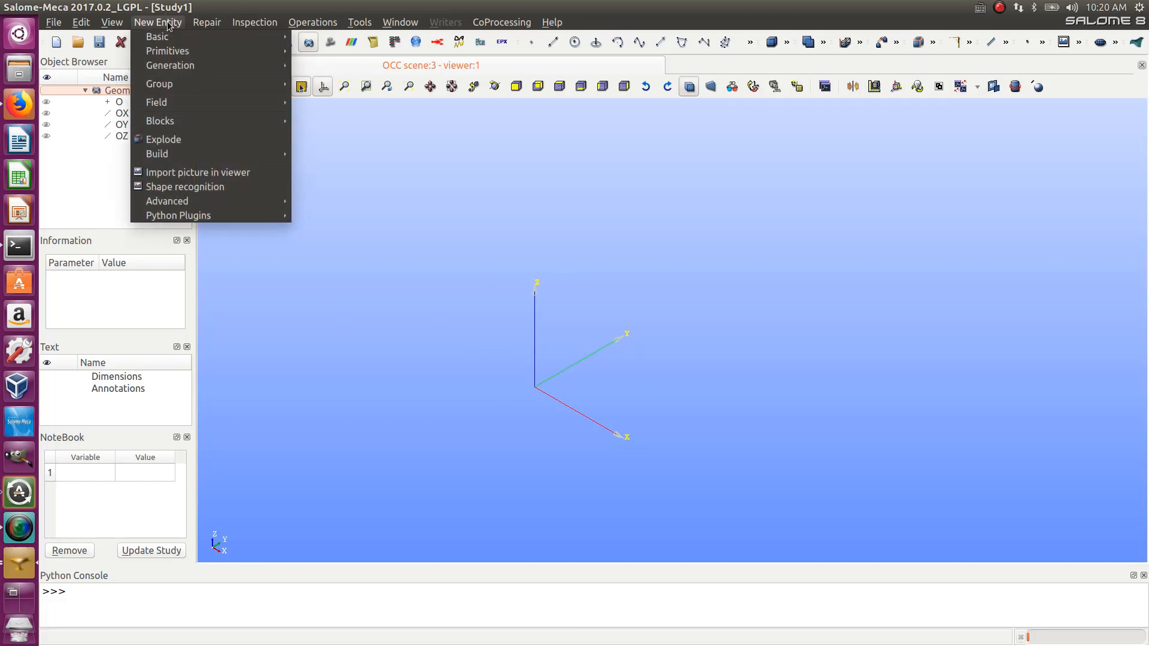
pyautogui.click(203, 173)
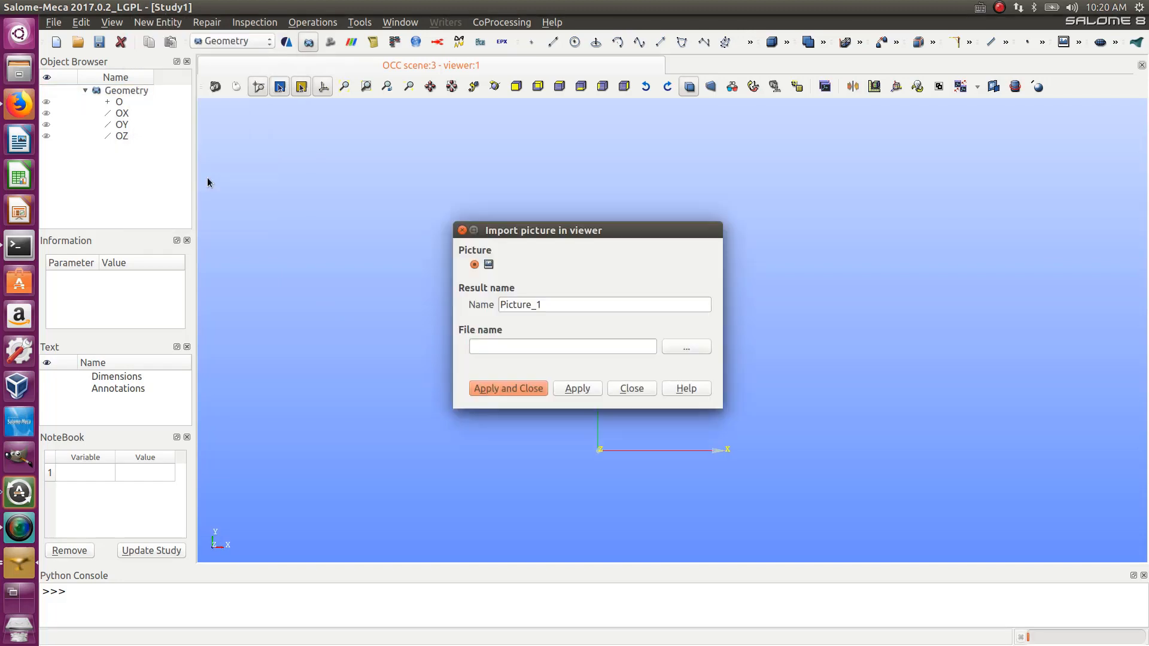
pyautogui.click(686, 349)
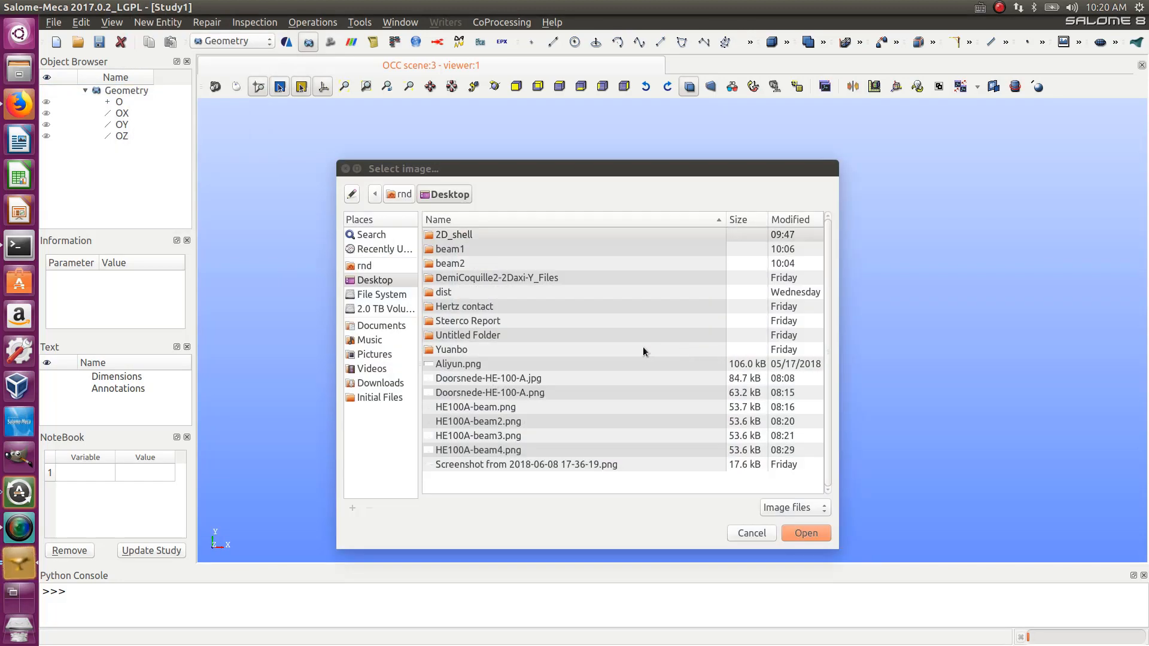
pyautogui.click(472, 450)
pyautogui.click(806, 533)
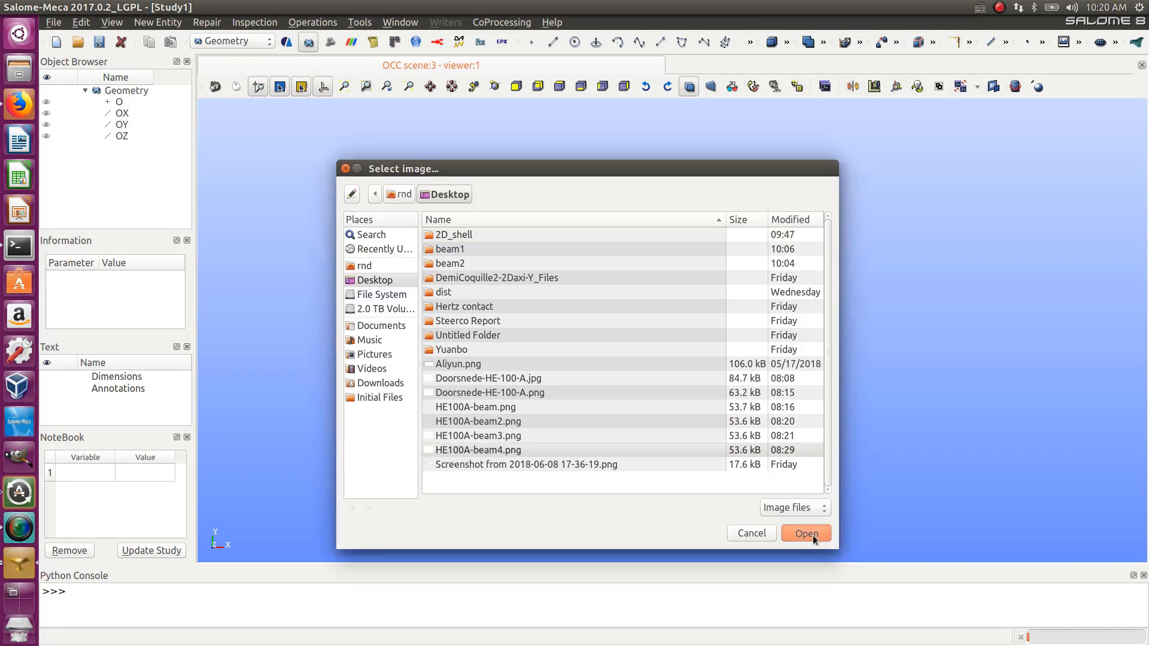
pyautogui.click(532, 388)
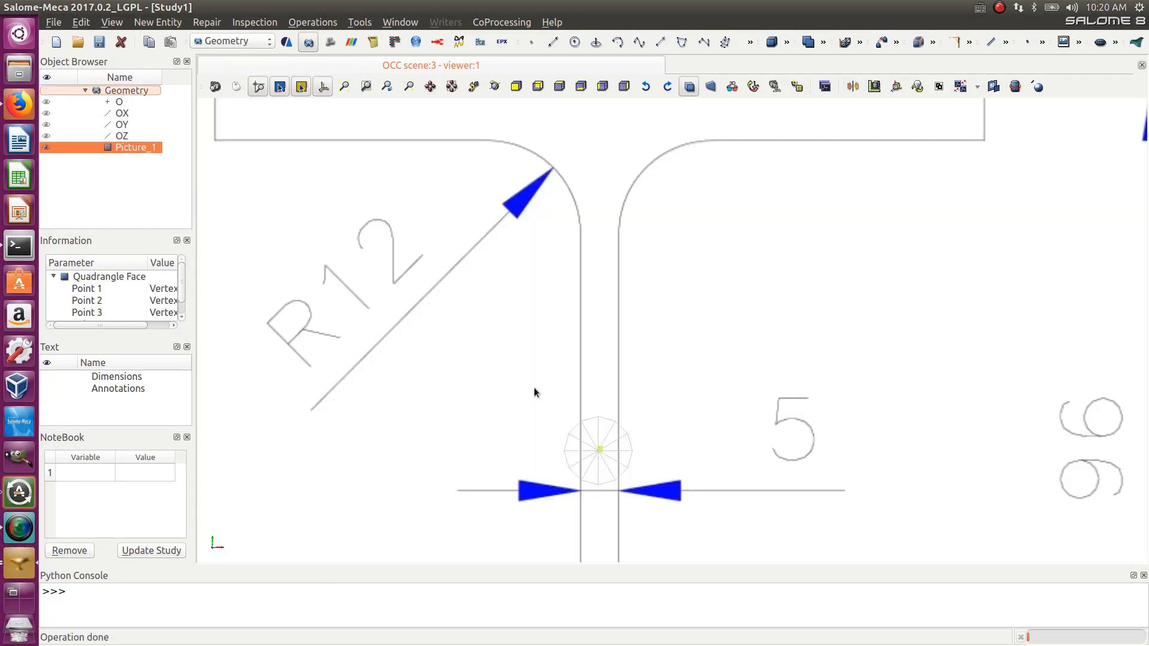
# - Inspect the imported HE 100 A cross-section drawing and its dimensions in the viewer
pyautogui.scroll(-5, 536, 390)
pyautogui.keyDown('ctrl'); pyautogui.moveTo(545, 409); pyautogui.dragTo(645, 458, button='right'); pyautogui.keyUp('ctrl')
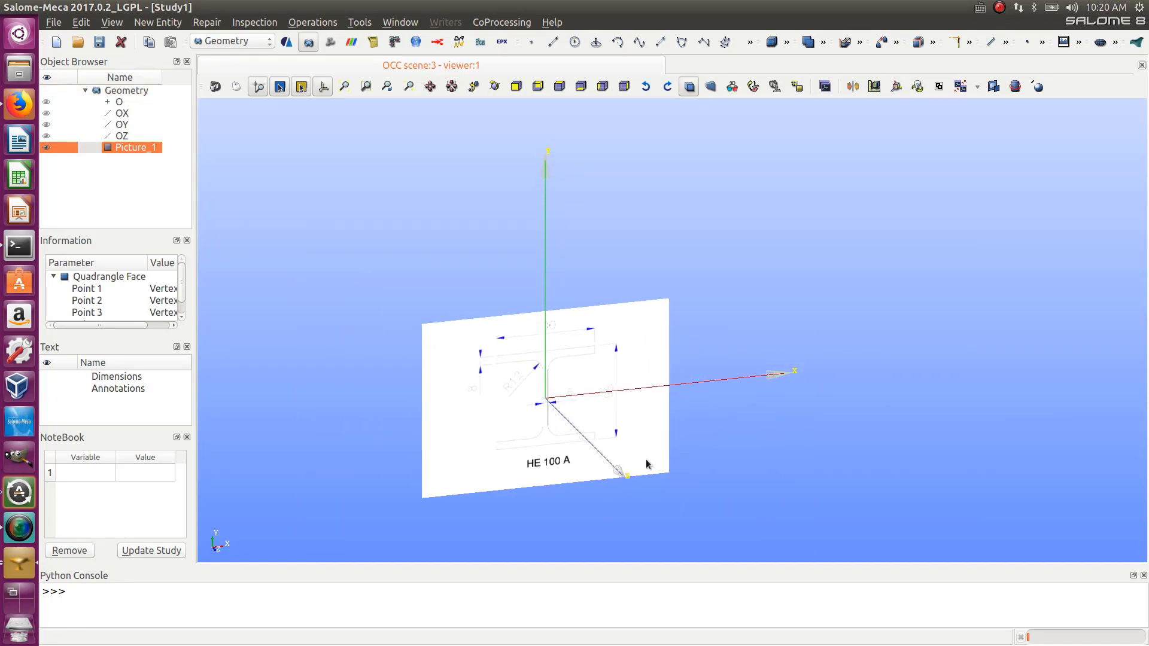
pyautogui.scroll(5, 510, 383)
pyautogui.scroll(-5, 544, 417)
pyautogui.scroll(3, 578, 449)
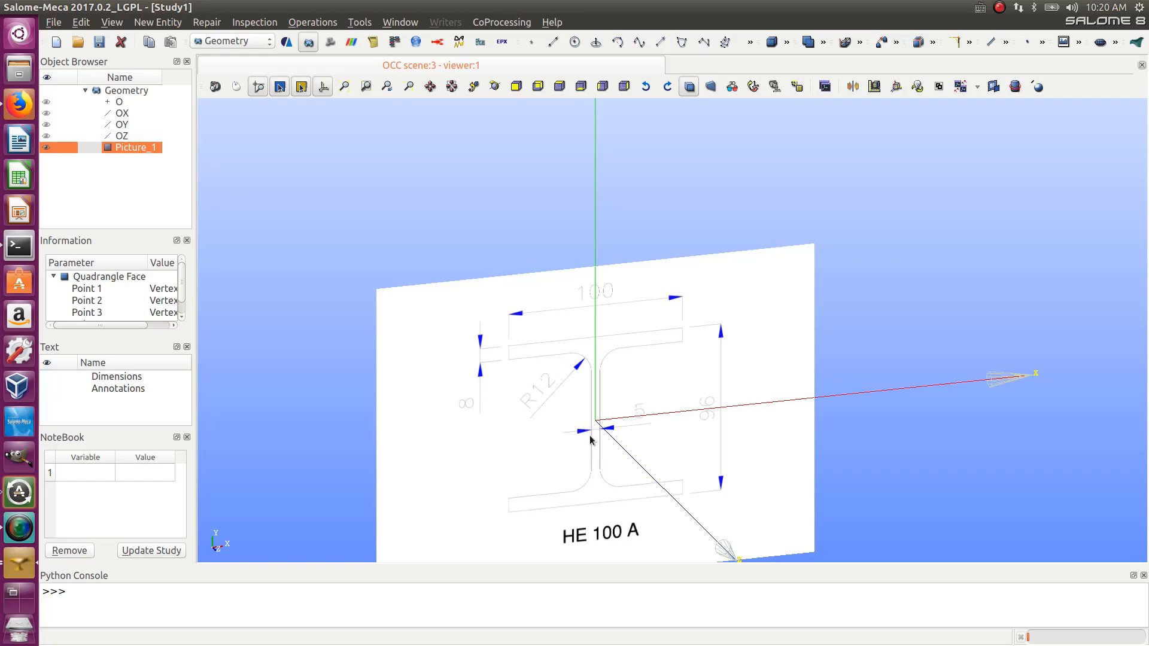
pyautogui.scroll(-2, 592, 443)
pyautogui.scroll(4, 592, 441)
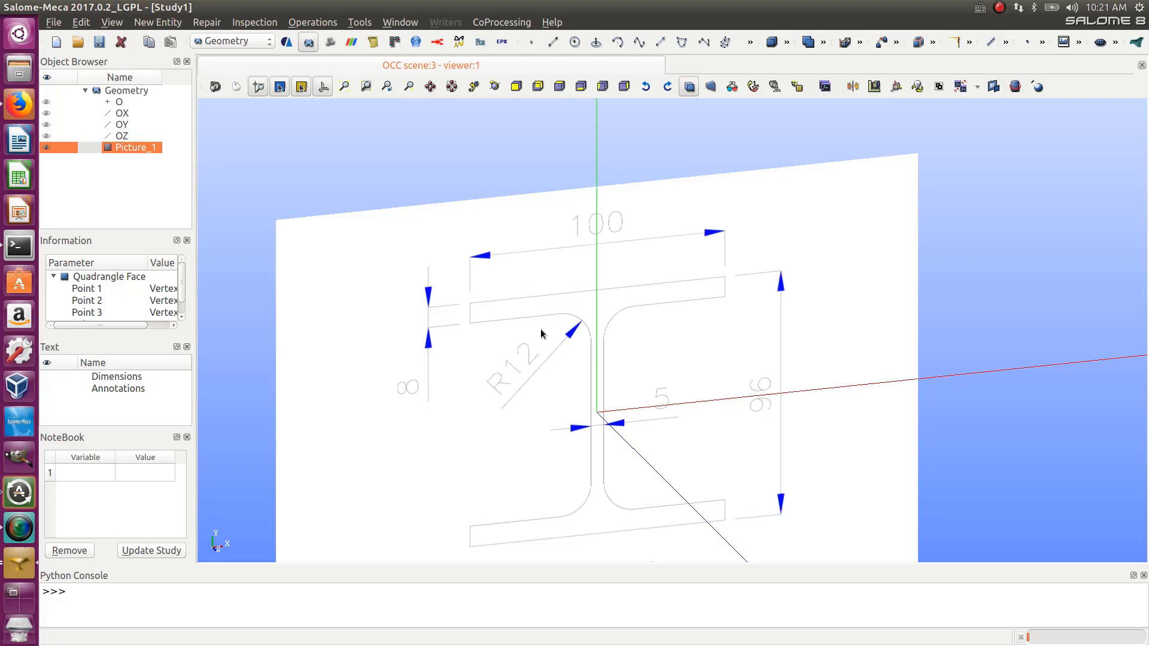
pyautogui.moveTo(618, 361)
pyautogui.keyDown('ctrl'); pyautogui.mouseDown(button='right')
pyautogui.moveTo(656, 341)
pyautogui.moveTo(638, 356)
pyautogui.mouseUp(button='right'); pyautogui.keyUp('ctrl')
pyautogui.scroll(-5, 630, 376)
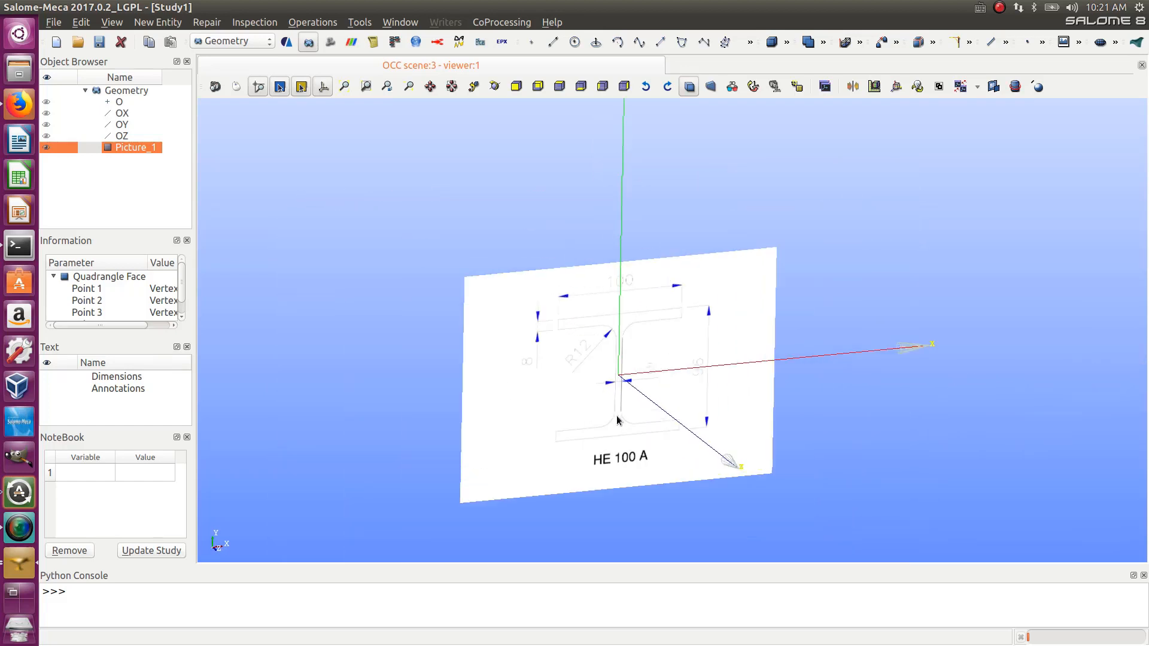
pyautogui.scroll(4, 618, 413)
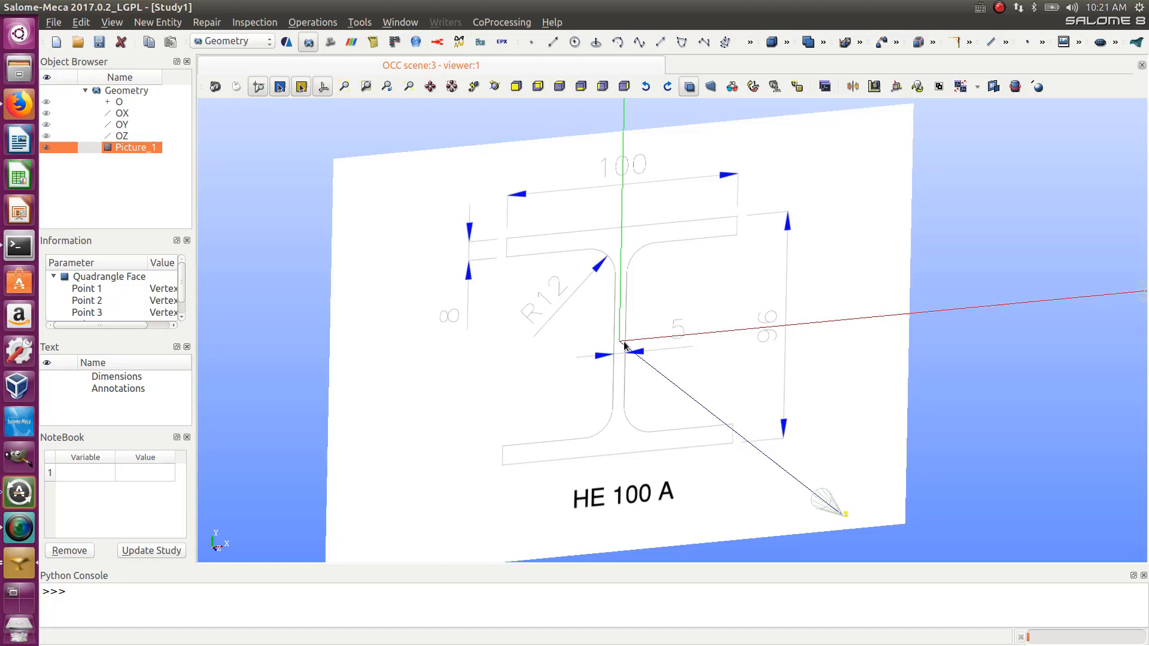
pyautogui.scroll(2, 664, 231)
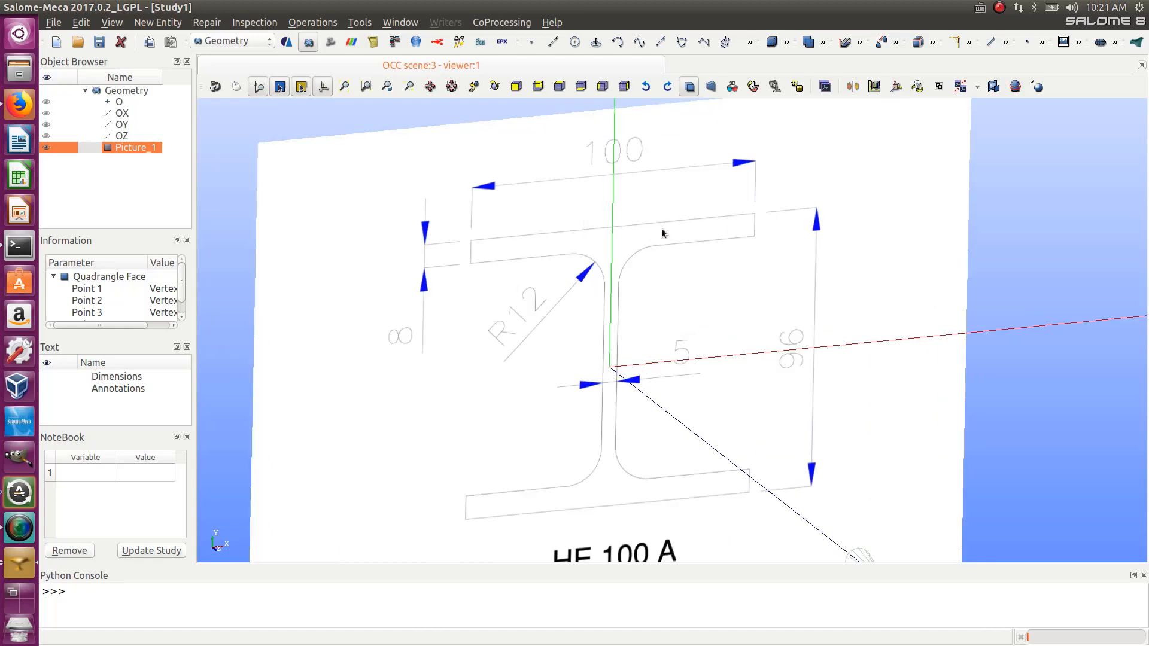
# - Create a point at X 50, Y 44, Z 0 with the point construction tool
pyautogui.click(533, 41)
pyautogui.moveTo(606, 210)
pyautogui.mouseDown()
pyautogui.moveTo(223, 293)
pyautogui.moveTo(425, 302)
pyautogui.mouseUp()
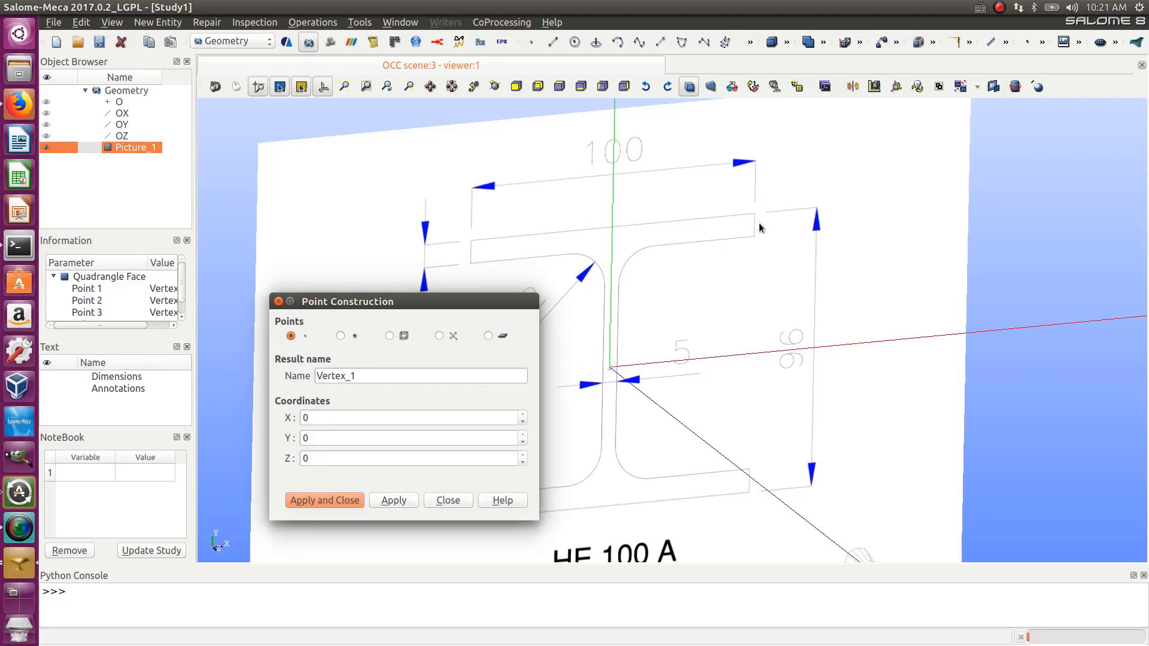
pyautogui.moveTo(488, 301); pyautogui.dragTo(316, 300)
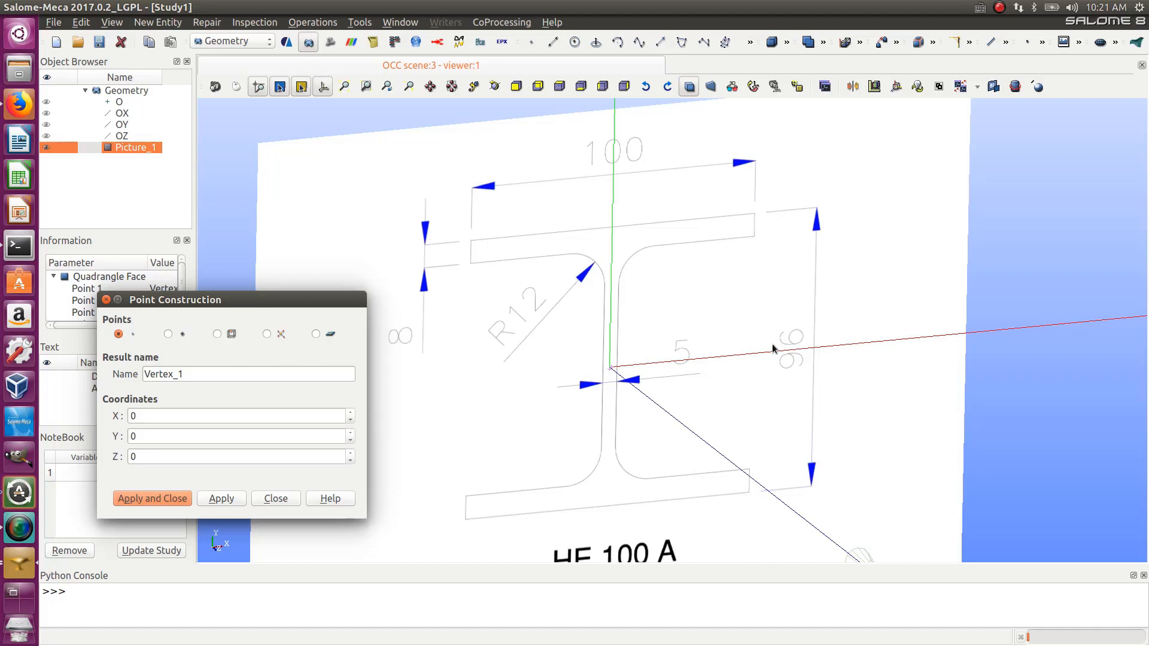
pyautogui.scroll(-5, 772, 344)
pyautogui.scroll(5, 775, 349)
pyautogui.scroll(3, 777, 352)
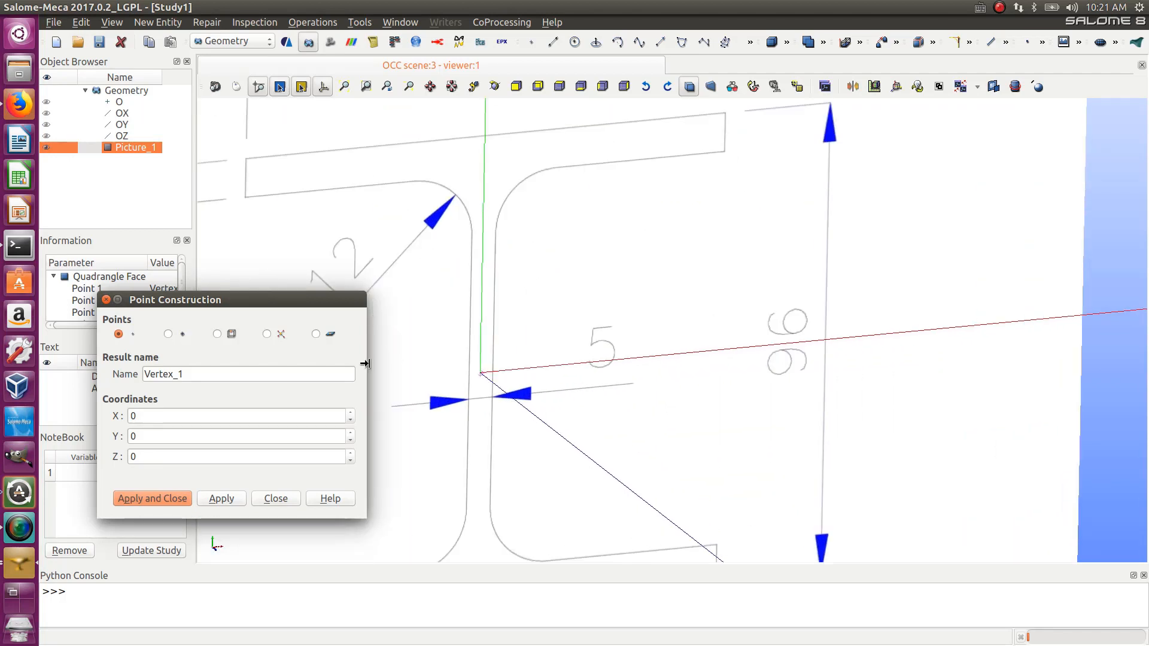
pyautogui.doubleClick(131, 415)
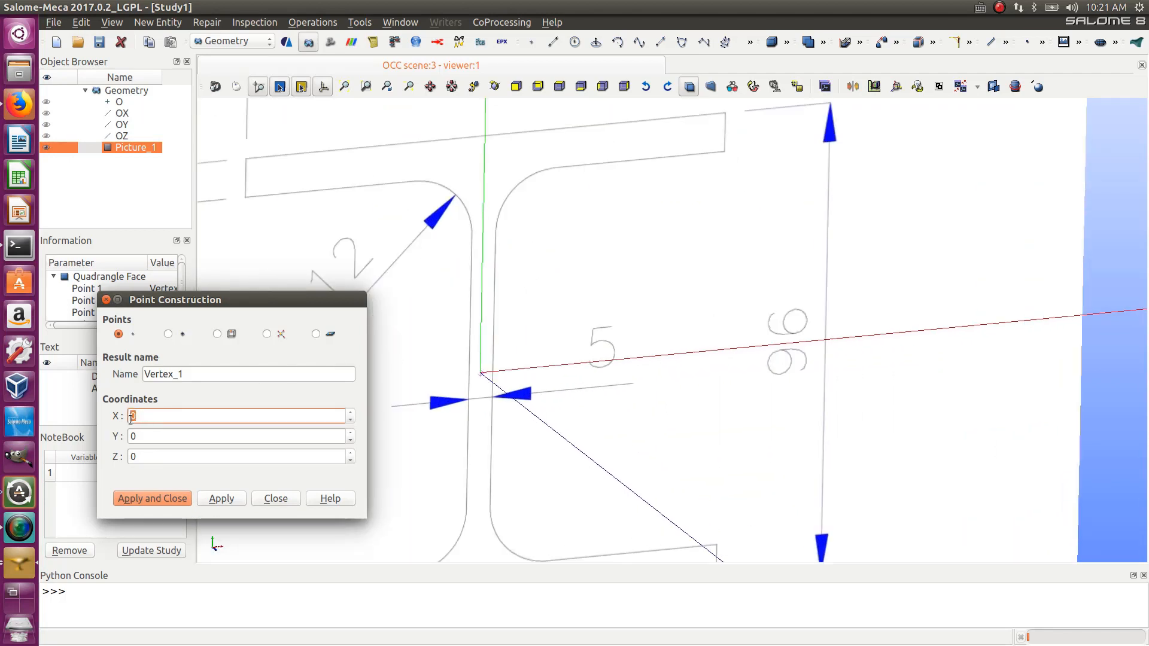
pyautogui.write('50')
pyautogui.press('Tab')
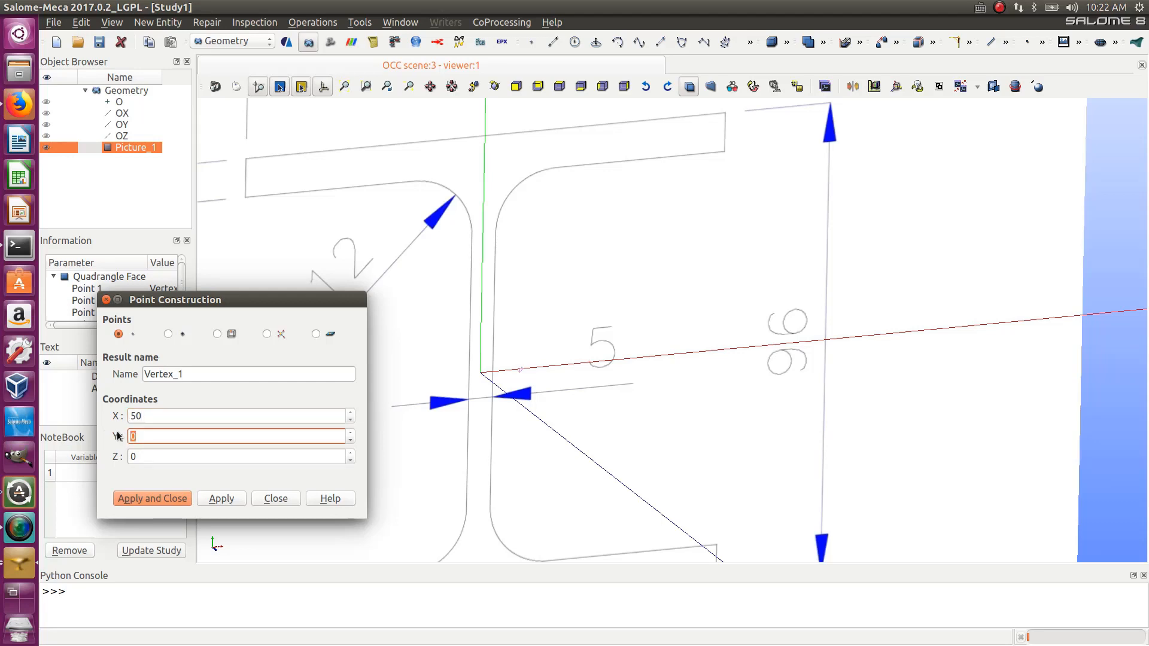
pyautogui.write('44')
pyautogui.click(233, 501)
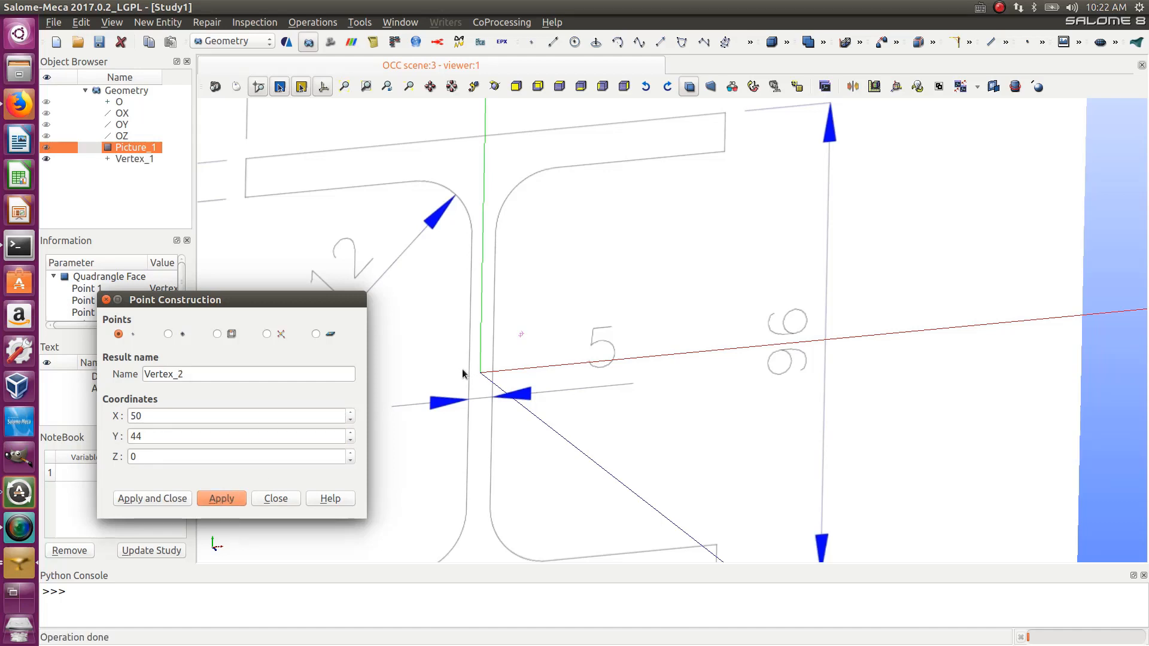
# - Create a second point at X -50, Y 44, Z 0
pyautogui.scroll(4, 482, 356)
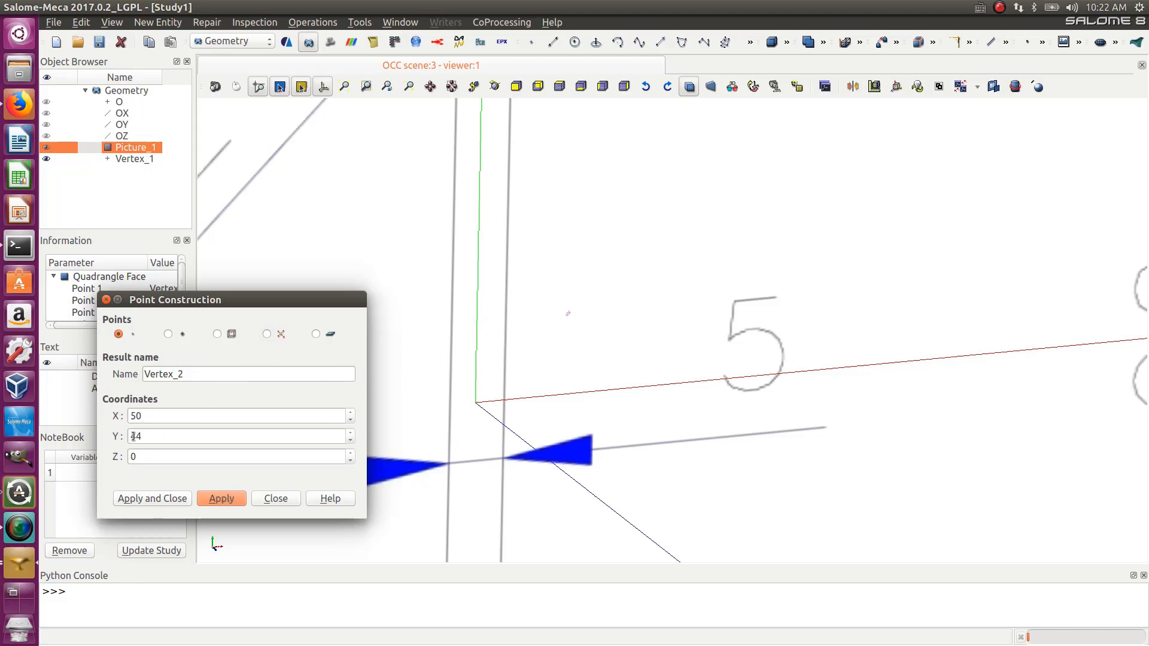
pyautogui.click(132, 415)
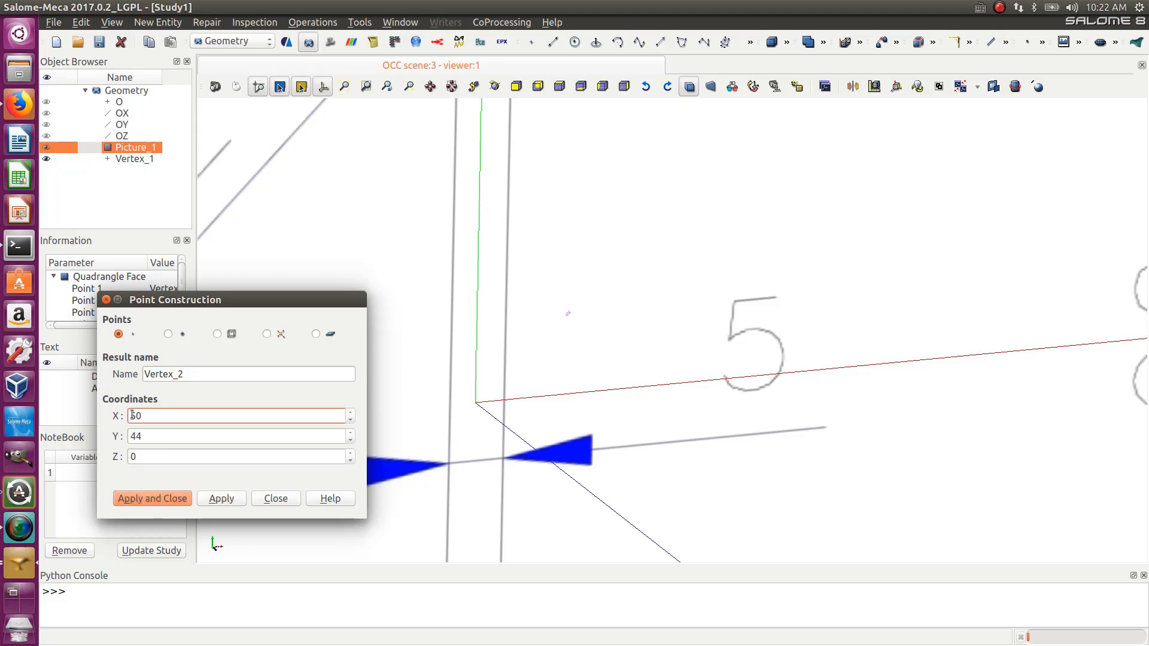
pyautogui.write('-')
pyautogui.click(234, 501)
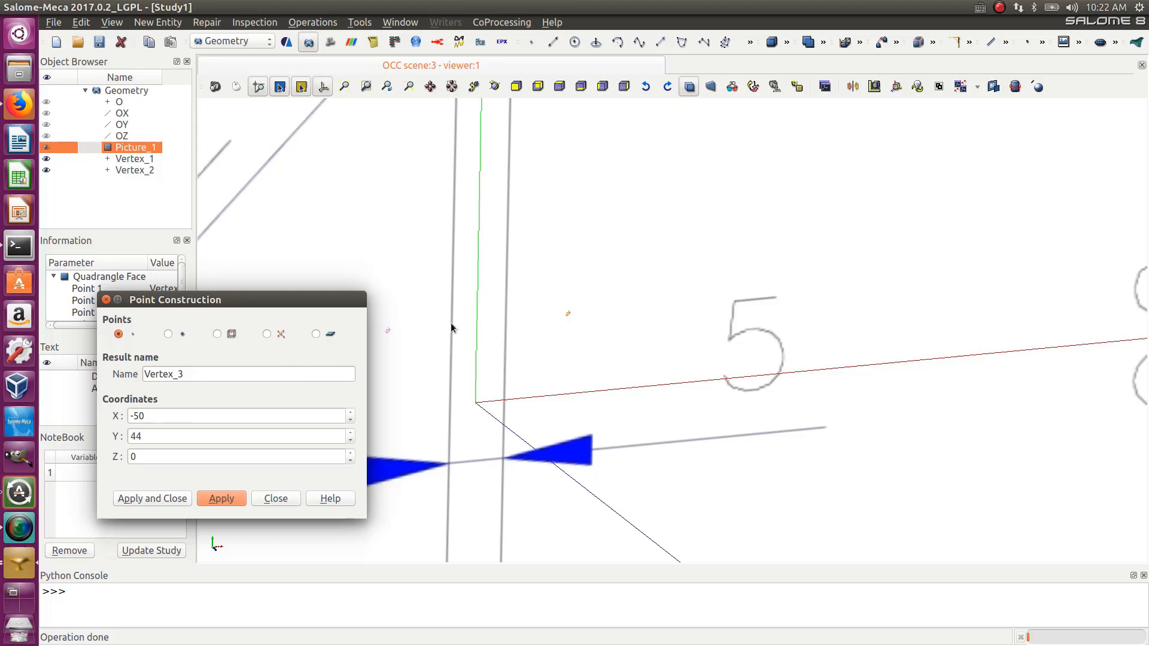
# - Create a third point at X 0, Y 44, Z 0
pyautogui.moveTo(150, 417); pyautogui.dragTo(113, 417)
pyautogui.write('0')
pyautogui.click(219, 499)
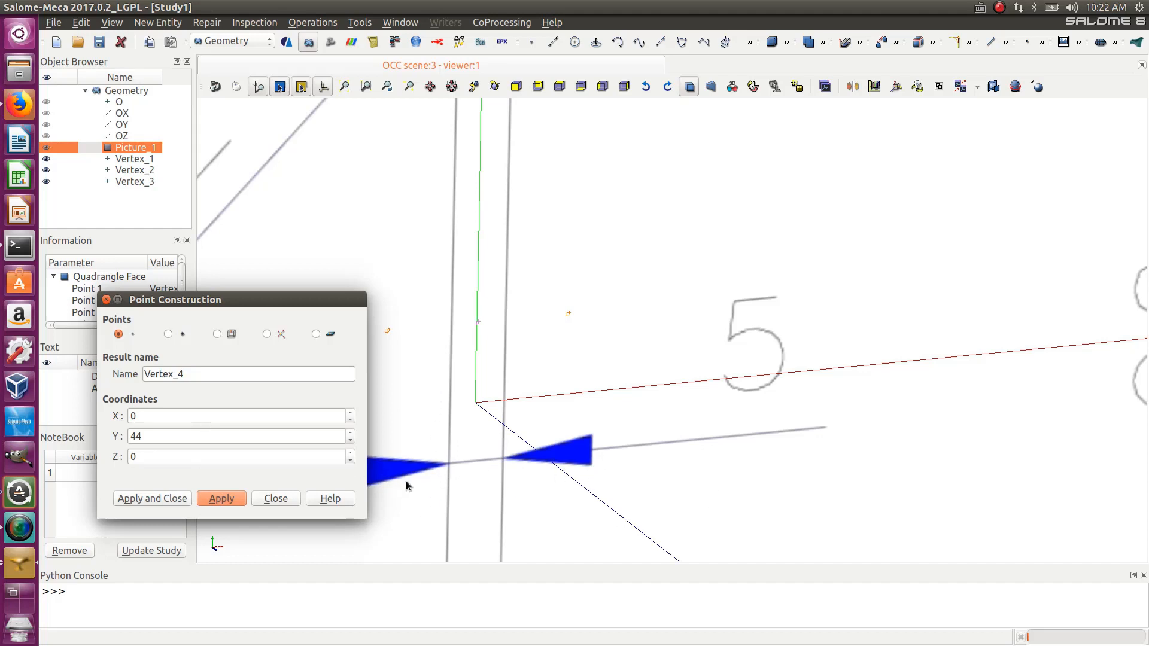
# - Create a fourth point at X 0, Y -44, Z 0
pyautogui.moveTo(153, 416); pyautogui.dragTo(121, 411)
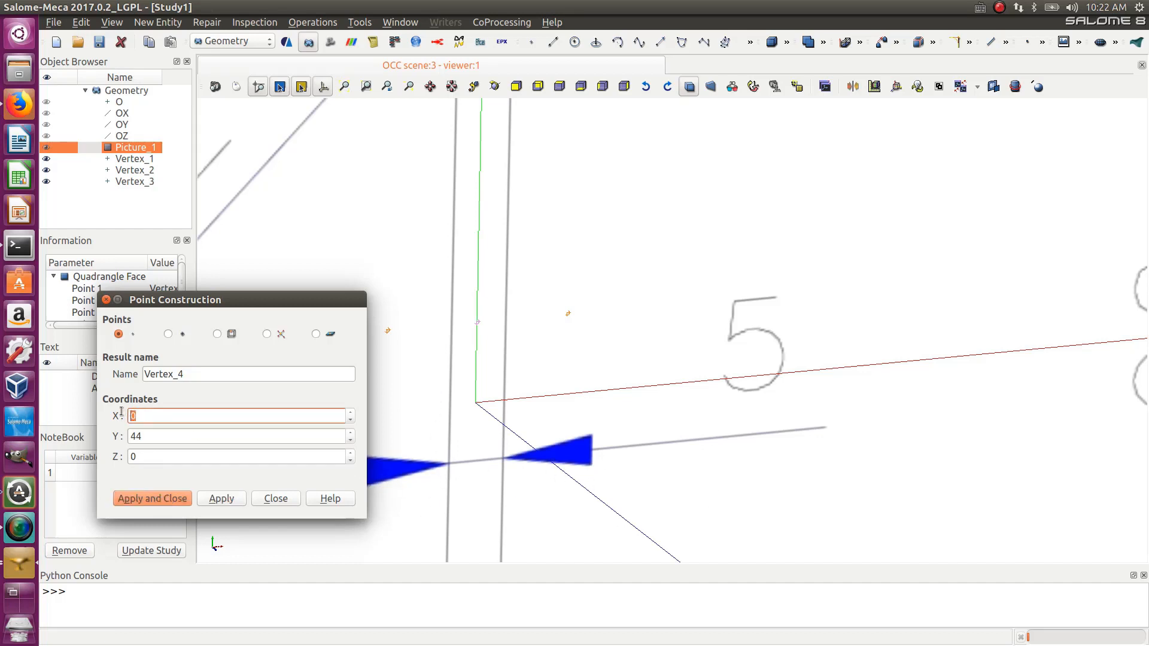
pyautogui.click(132, 436)
pyautogui.write('-')
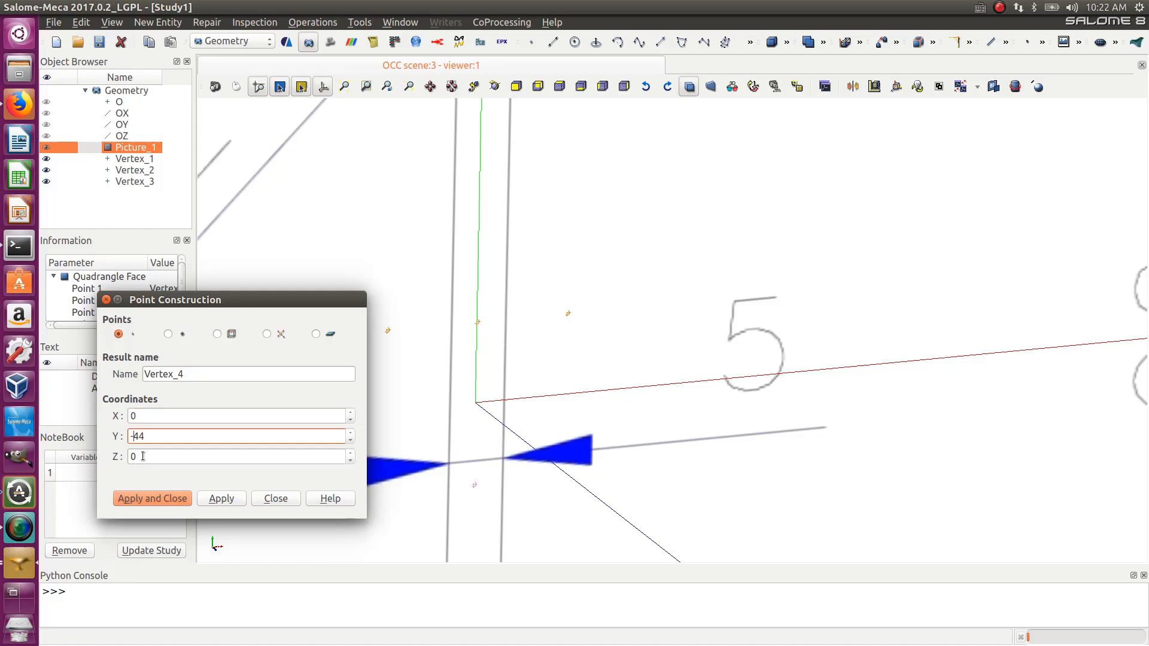
pyautogui.click(224, 499)
# - Create a fifth point at X 50, Y -44, Z 0
pyautogui.moveTo(155, 418); pyautogui.dragTo(116, 414)
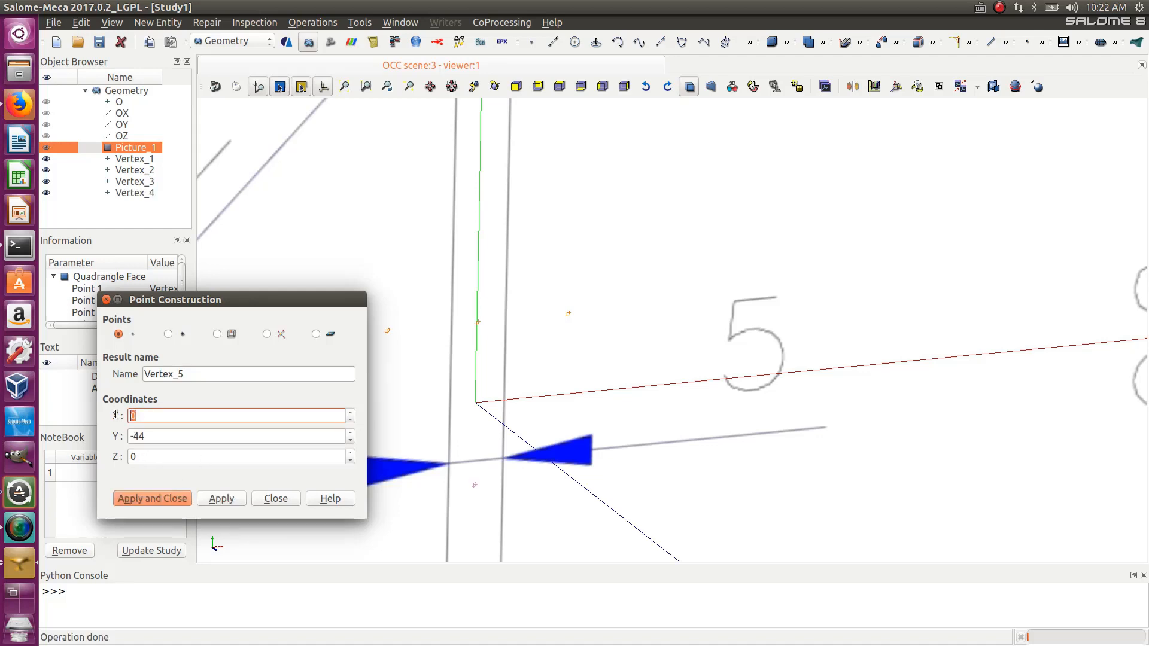
pyautogui.write('50')
pyautogui.click(220, 500)
# - Create a sixth point at X -50, Y -44, Z 0 and close the point tool
pyautogui.click(131, 417)
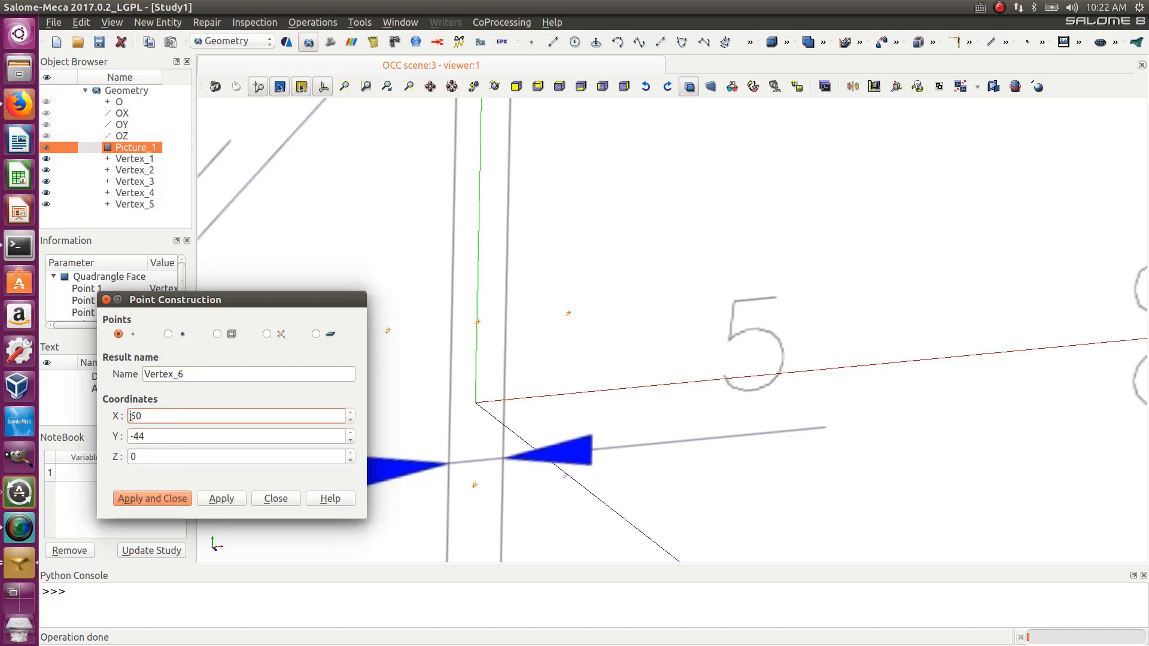
pyautogui.write('-')
pyautogui.click(153, 498)
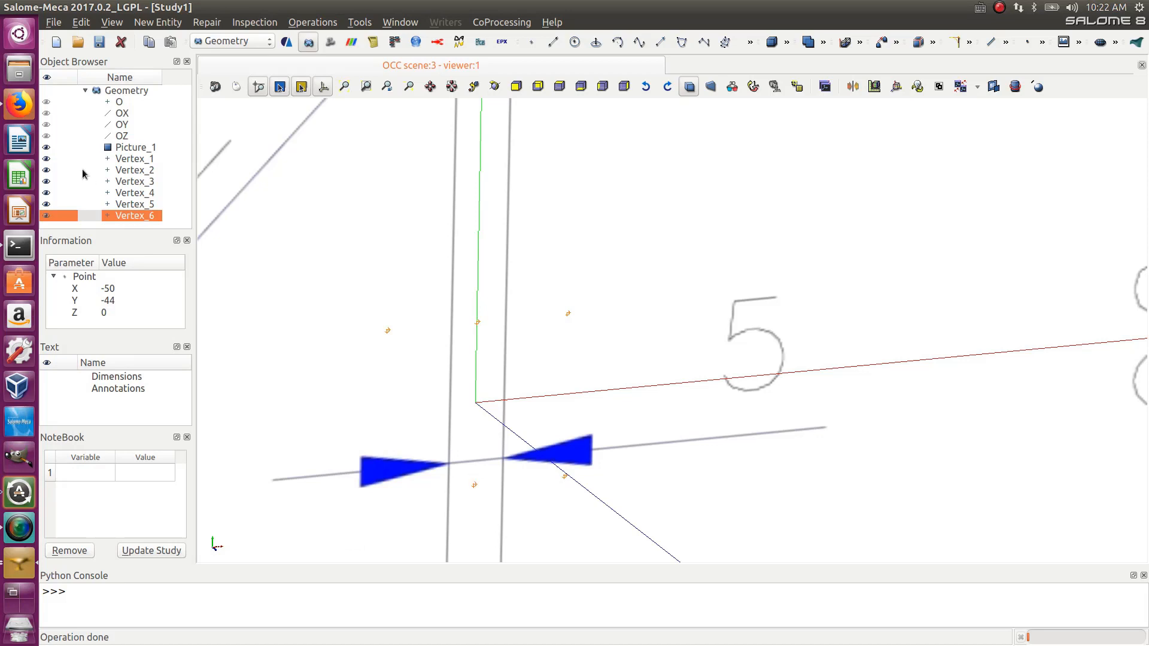
# - Hide the imported picture so only the axes and points are shown
pyautogui.click(46, 147)
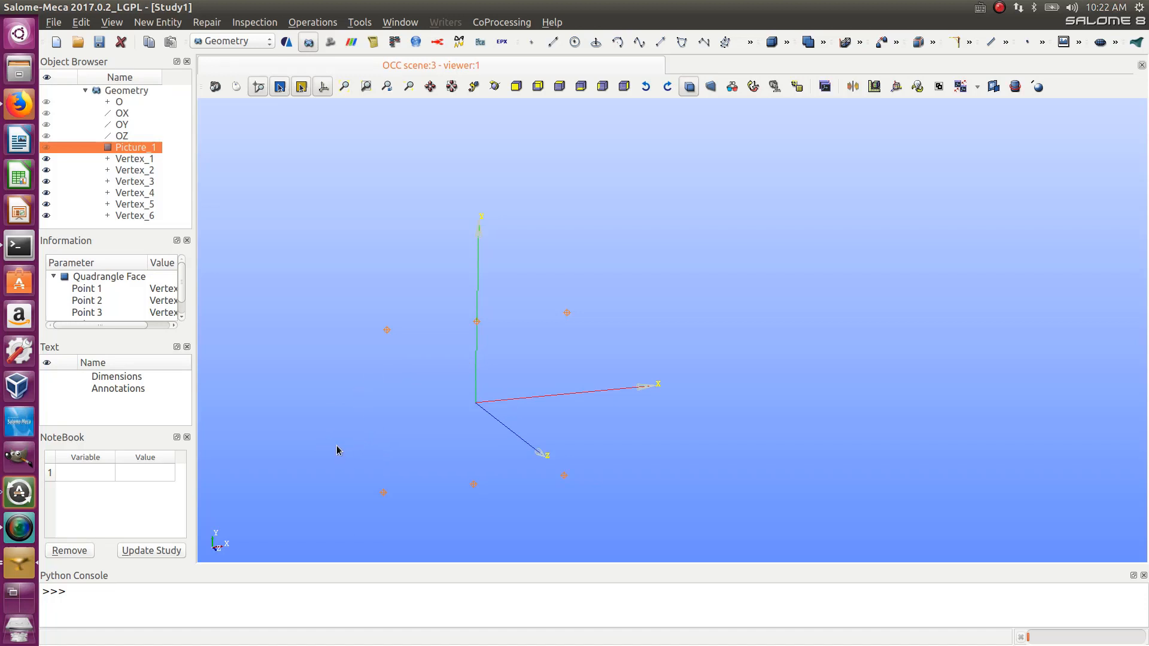
pyautogui.scroll(2, 338, 459)
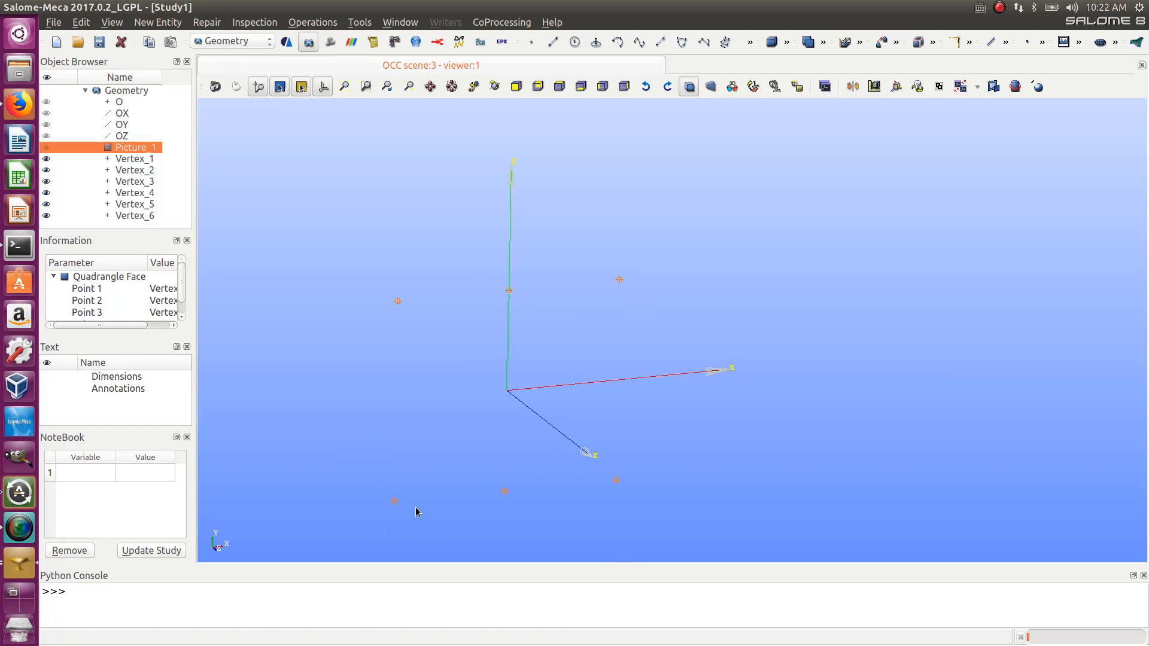
# - Create a line joining the two upper points at Y 44 (-50 and 50) for the top flange
pyautogui.click(551, 45)
pyautogui.moveTo(580, 220); pyautogui.dragTo(866, 174)
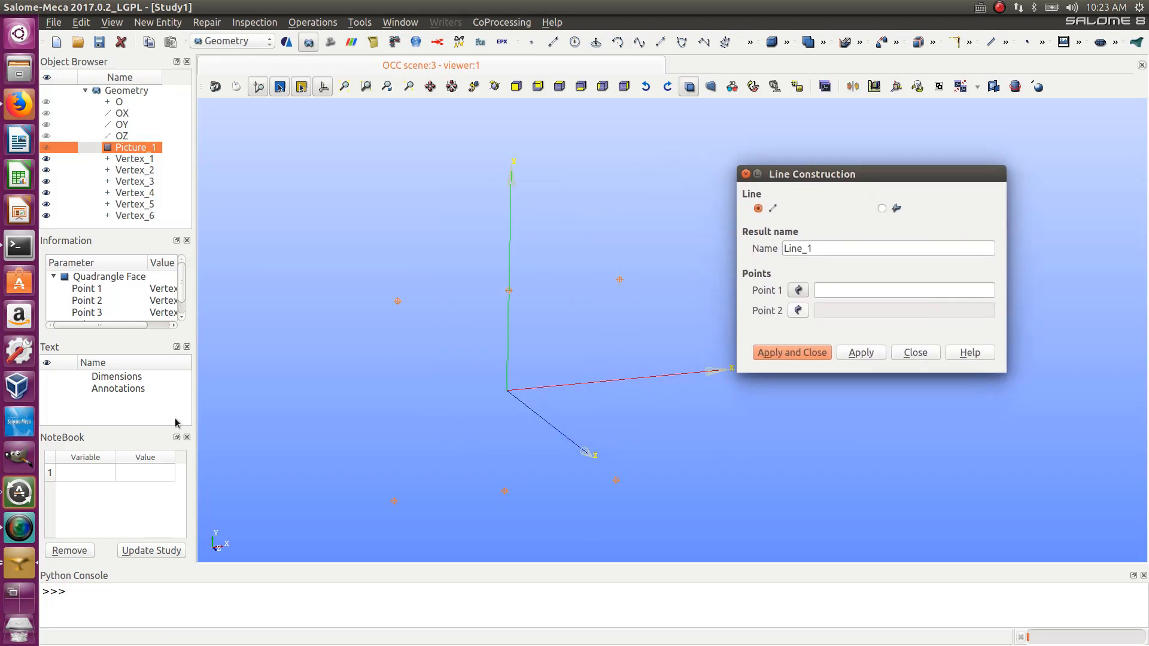
pyautogui.click(398, 304)
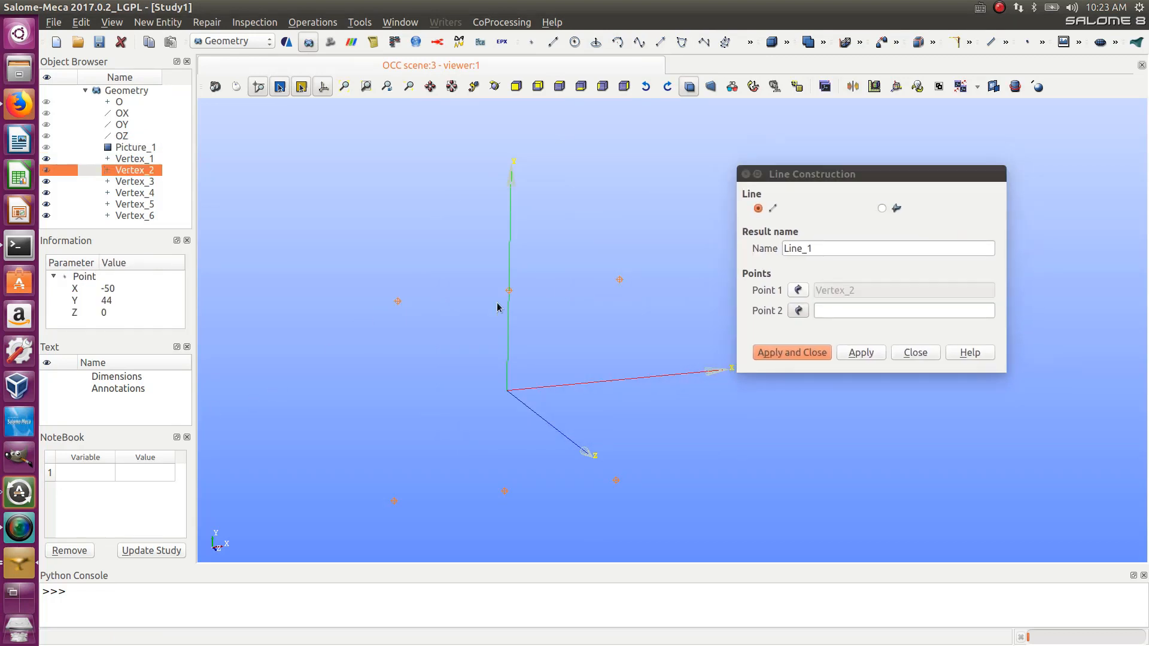
pyautogui.click(620, 283)
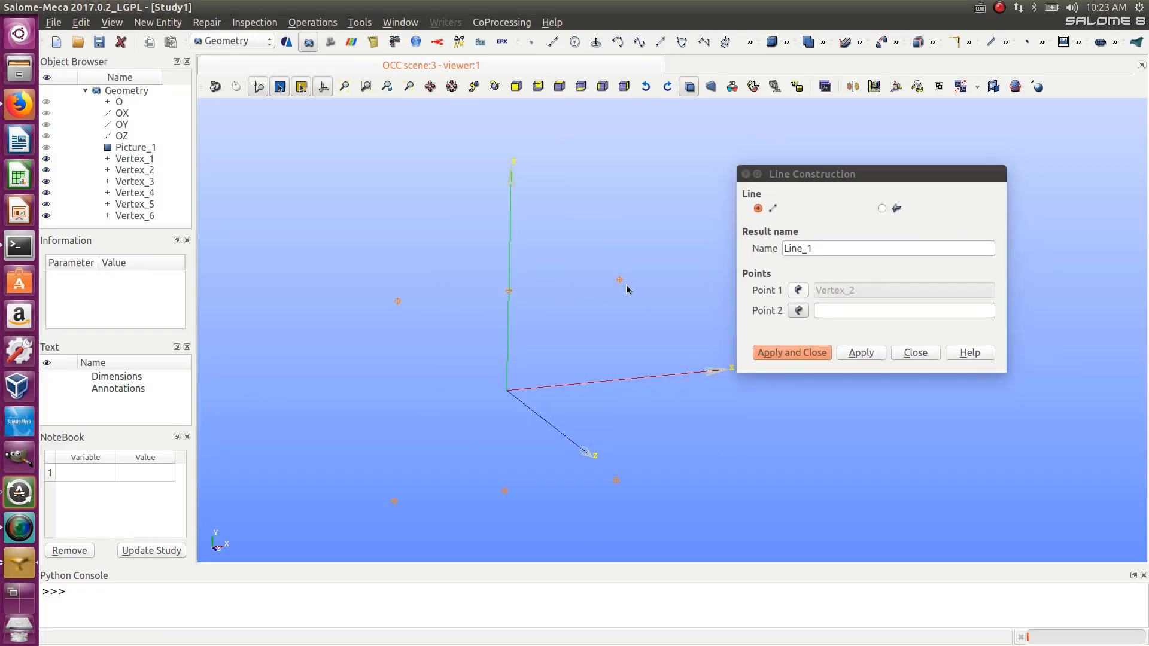
pyautogui.click(619, 279)
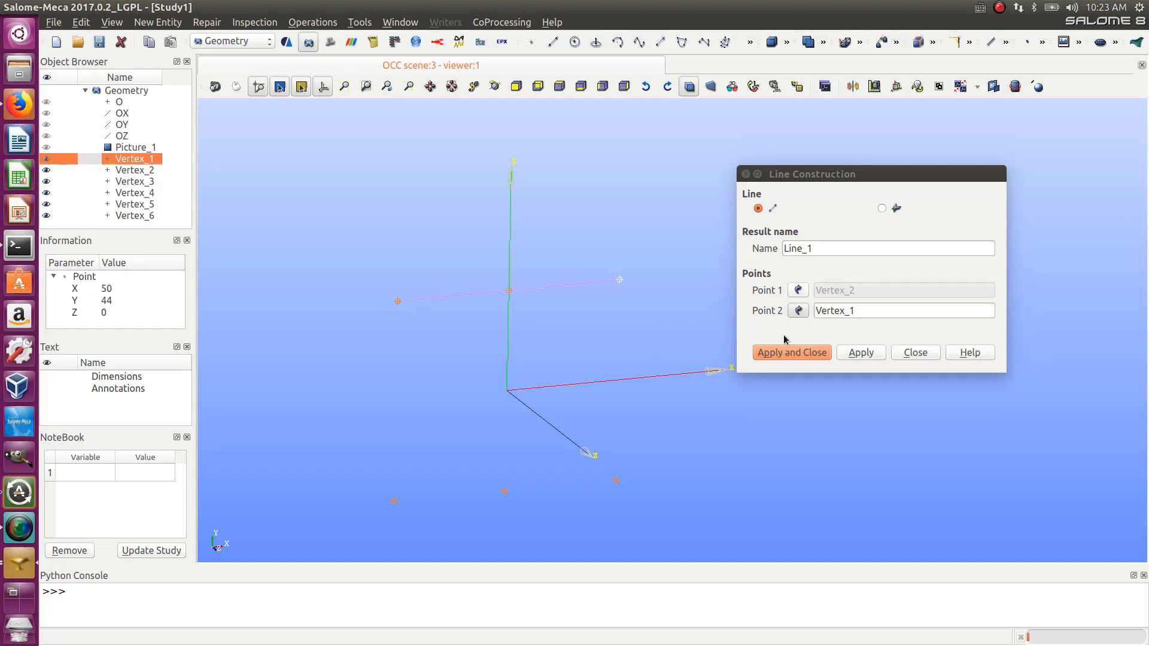
pyautogui.click(848, 353)
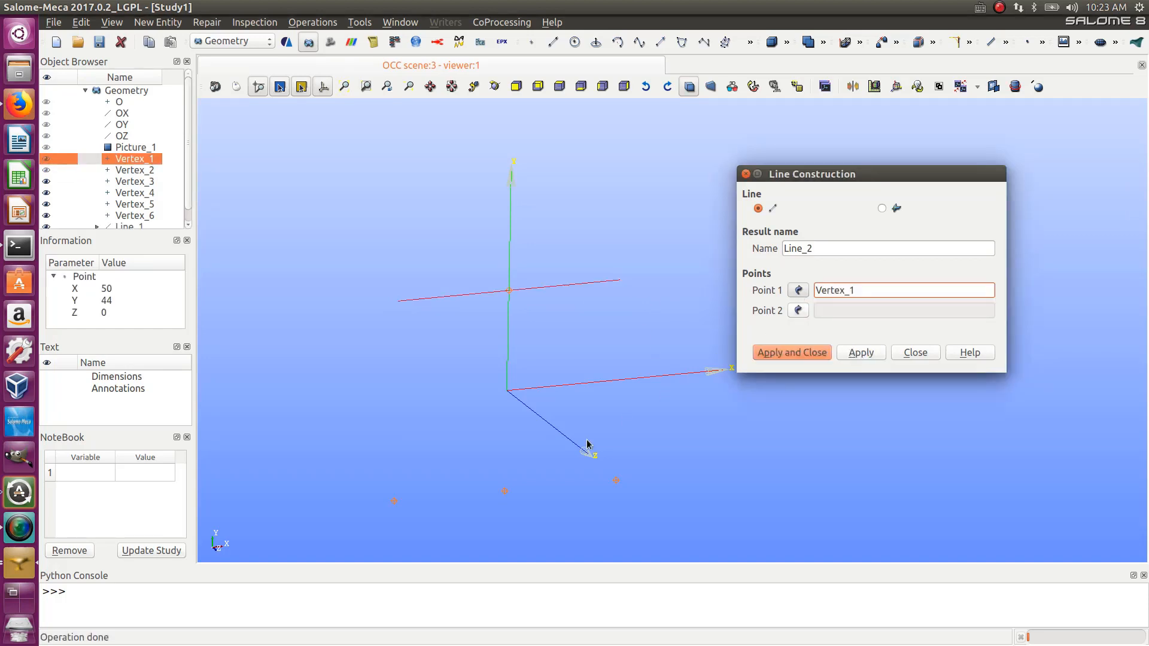
# - Create a line joining the two lower points at Y -44 for the bottom flange
pyautogui.click(393, 505)
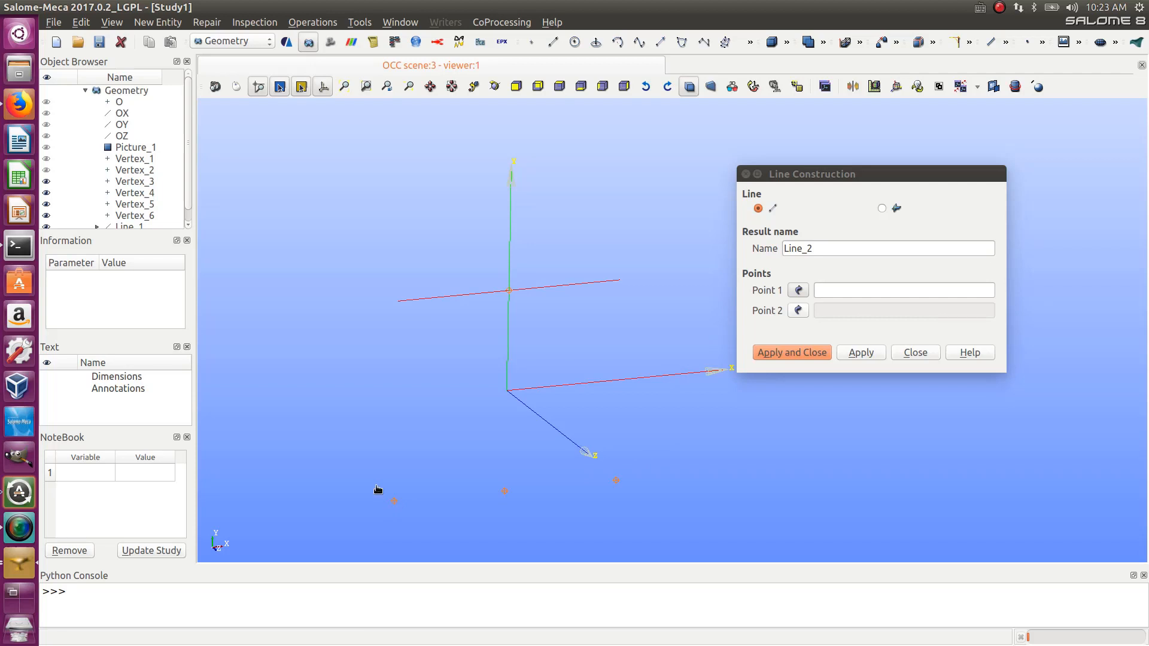
pyautogui.click(394, 501)
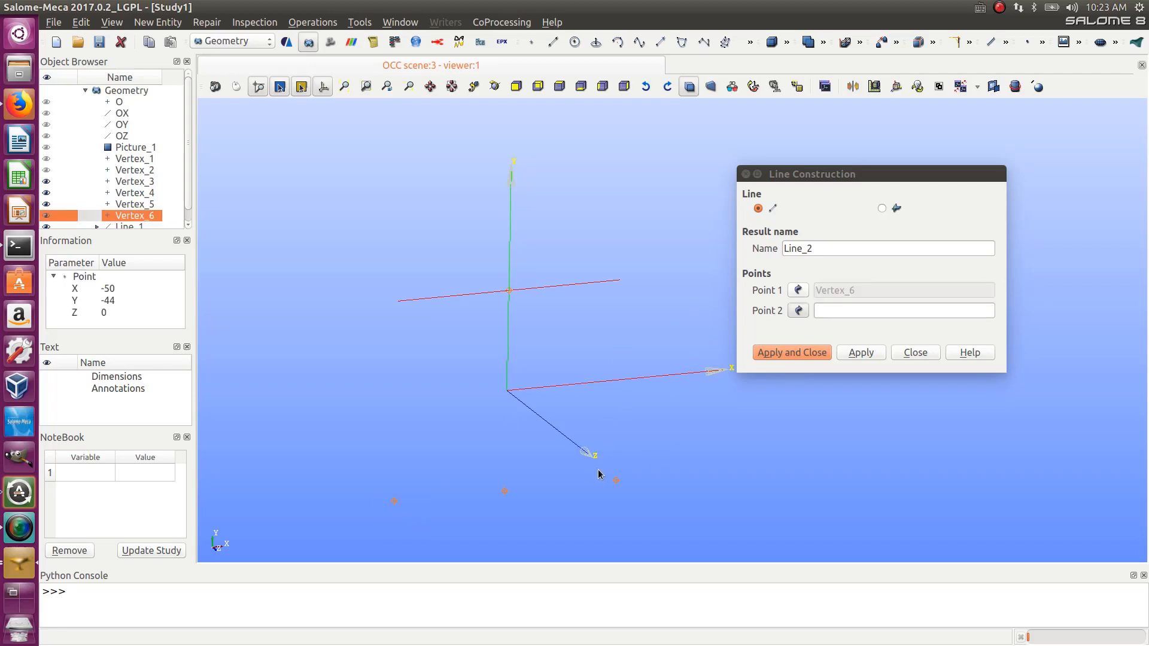
pyautogui.moveTo(598, 472); pyautogui.dragTo(639, 504)
pyautogui.click(859, 353)
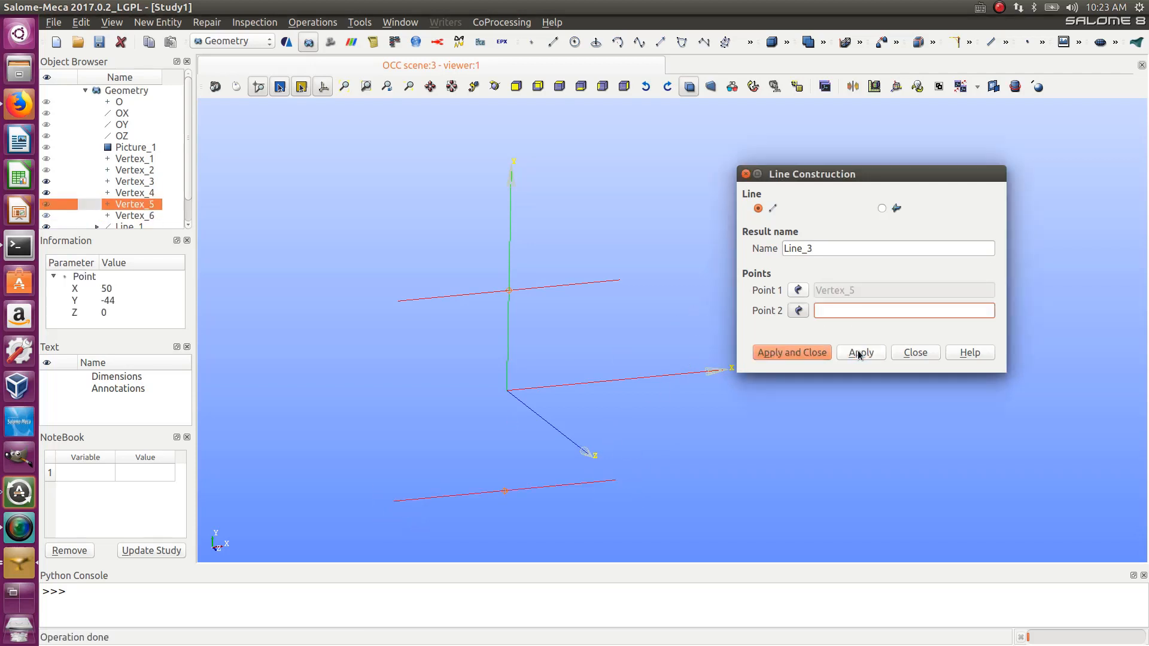
# - Create a vertical line between the middle points at Y 44 and Y -44 for the web
pyautogui.click(797, 290)
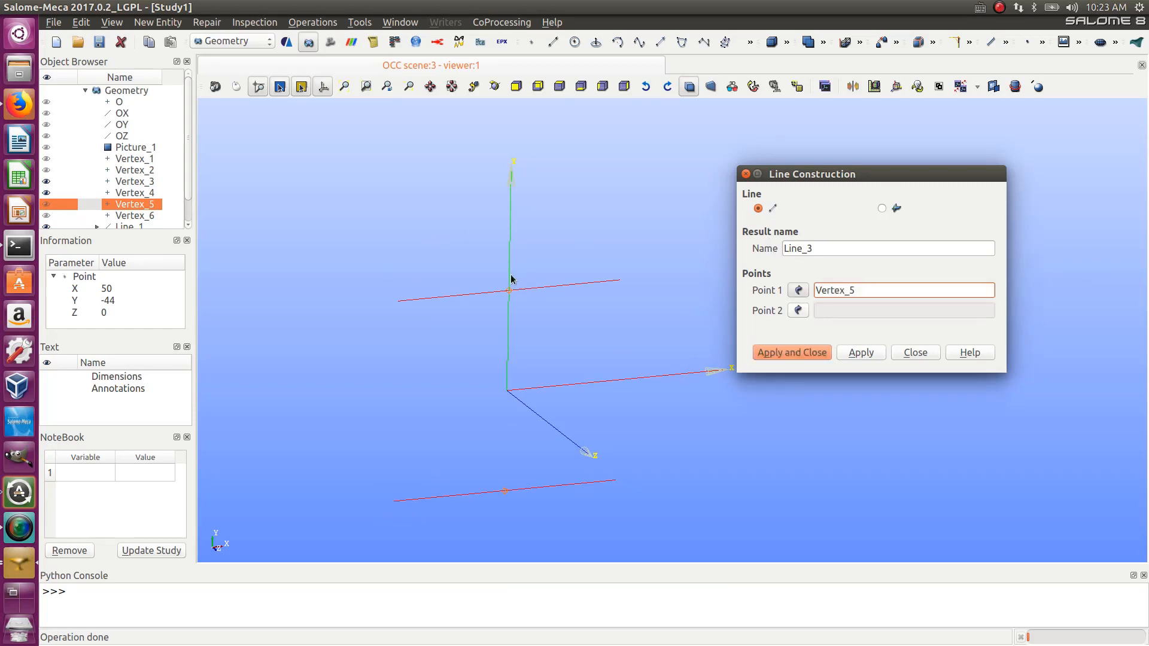
pyautogui.moveTo(501, 274); pyautogui.dragTo(531, 316)
pyautogui.moveTo(488, 469); pyautogui.dragTo(519, 514)
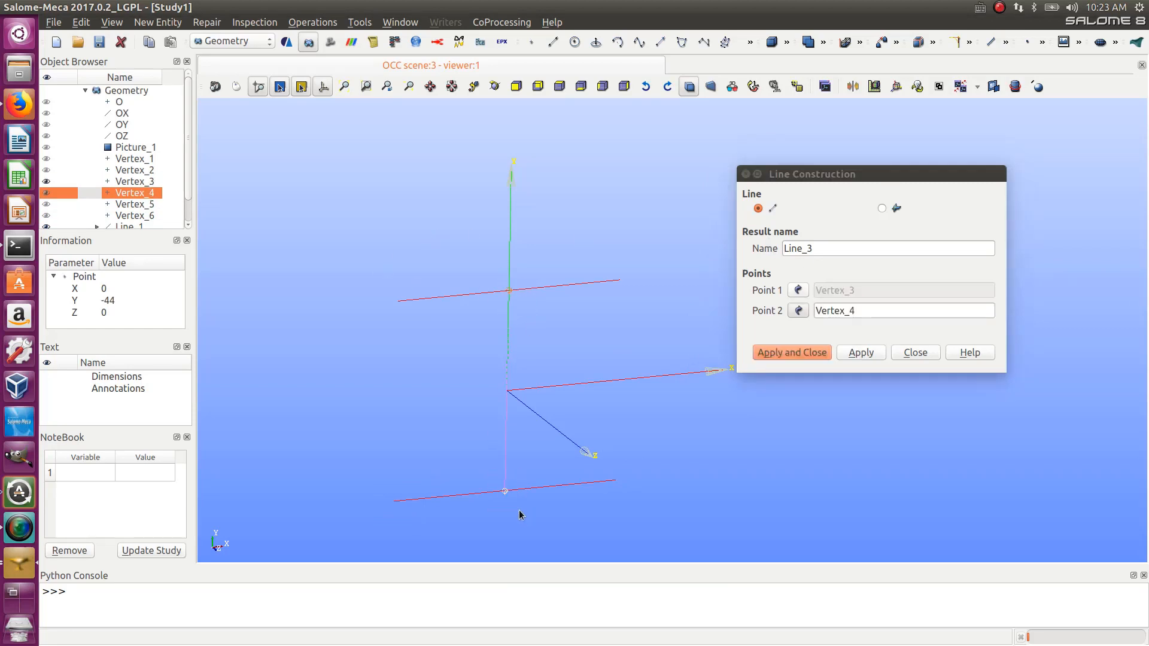
pyautogui.click(761, 353)
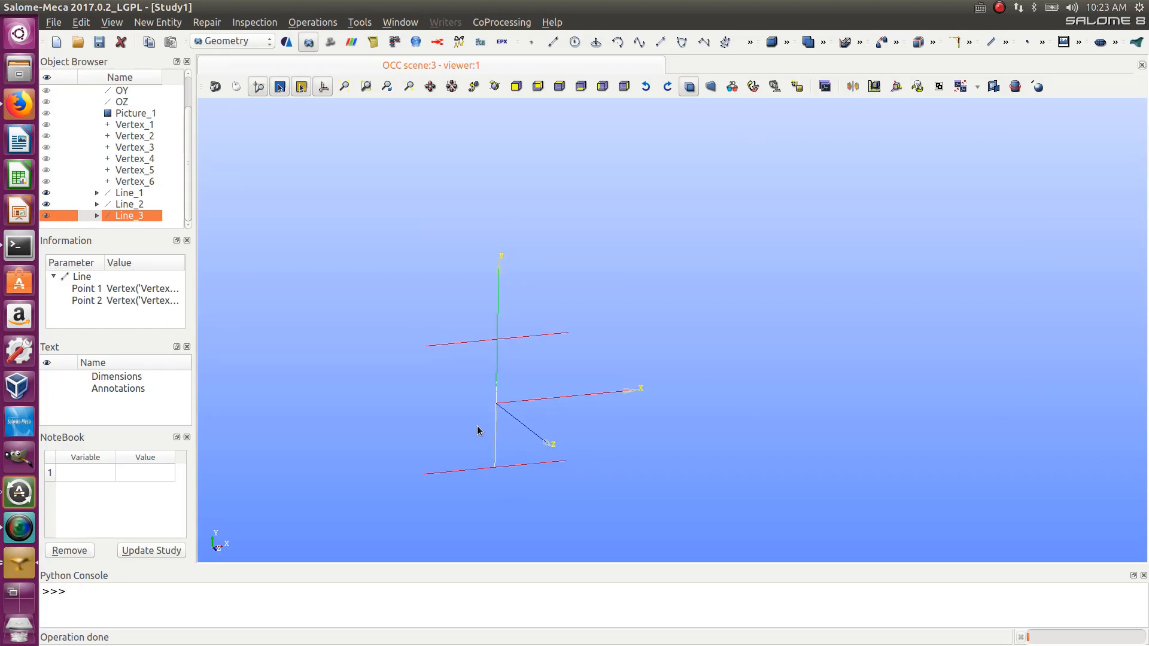
pyautogui.click(478, 430)
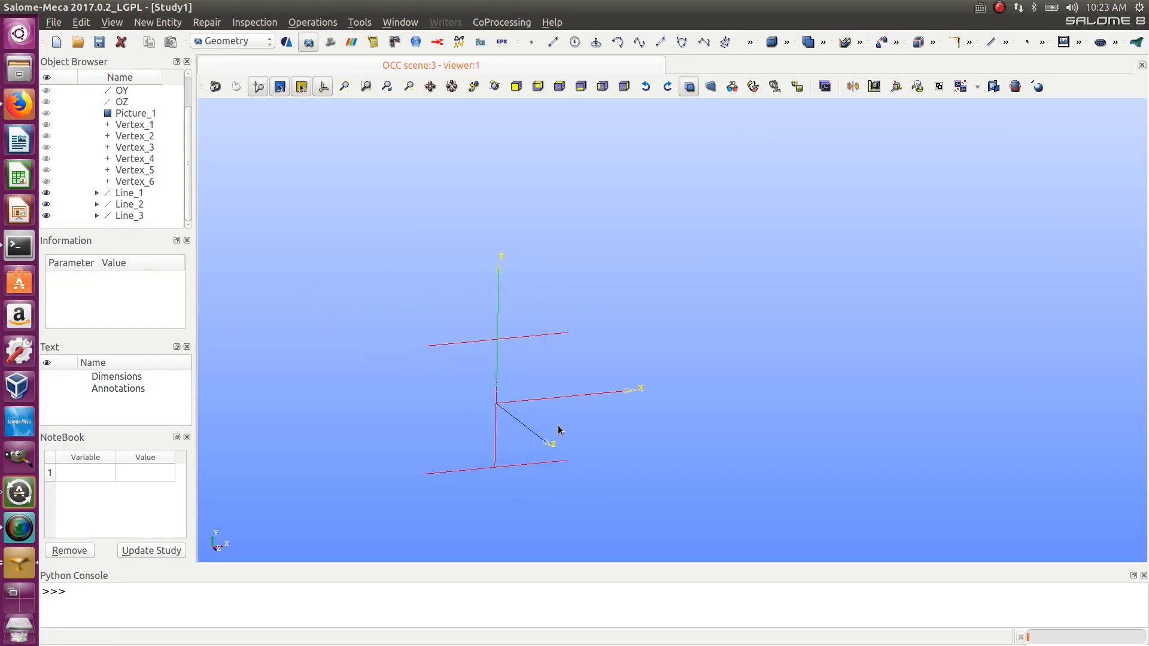
pyautogui.click(158, 23)
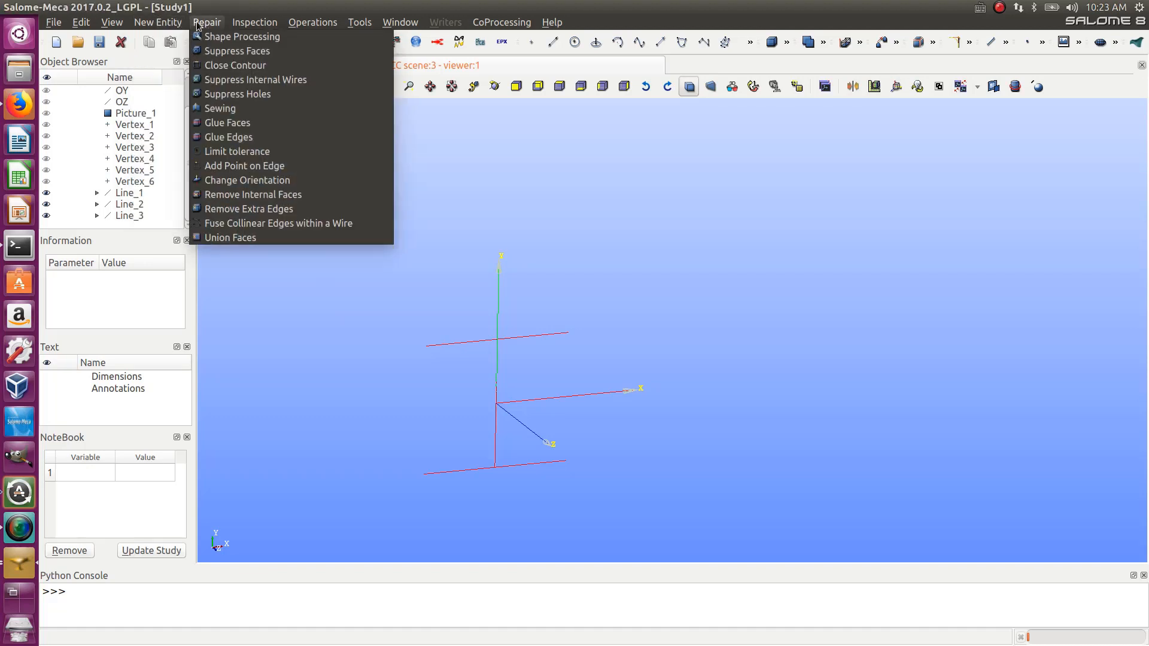
pyautogui.moveTo(122, 25)
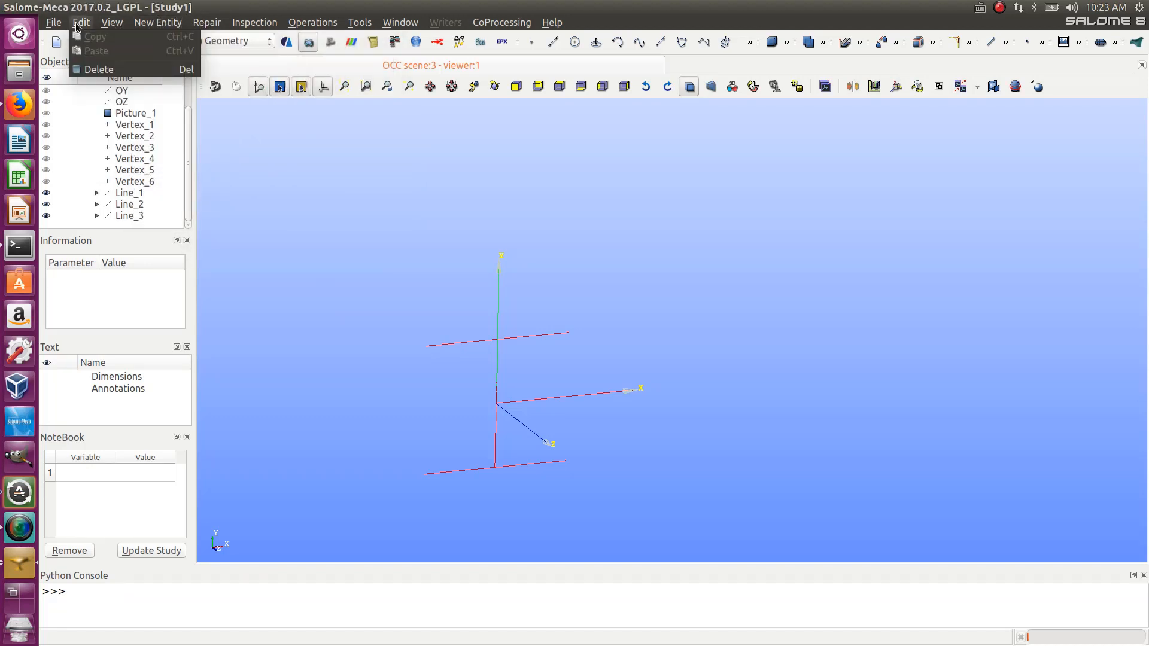
# - Extrude the three lines along OZ with a height of 1000
pyautogui.moveTo(173, 25)
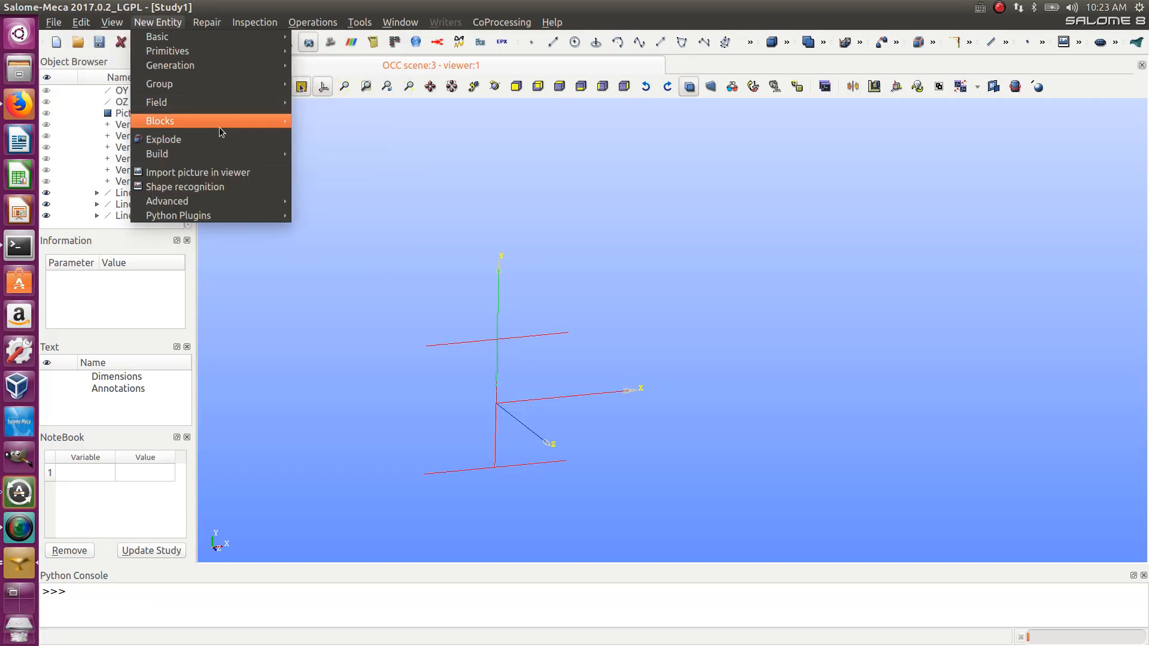
pyautogui.moveTo(211, 71)
pyautogui.click(326, 65)
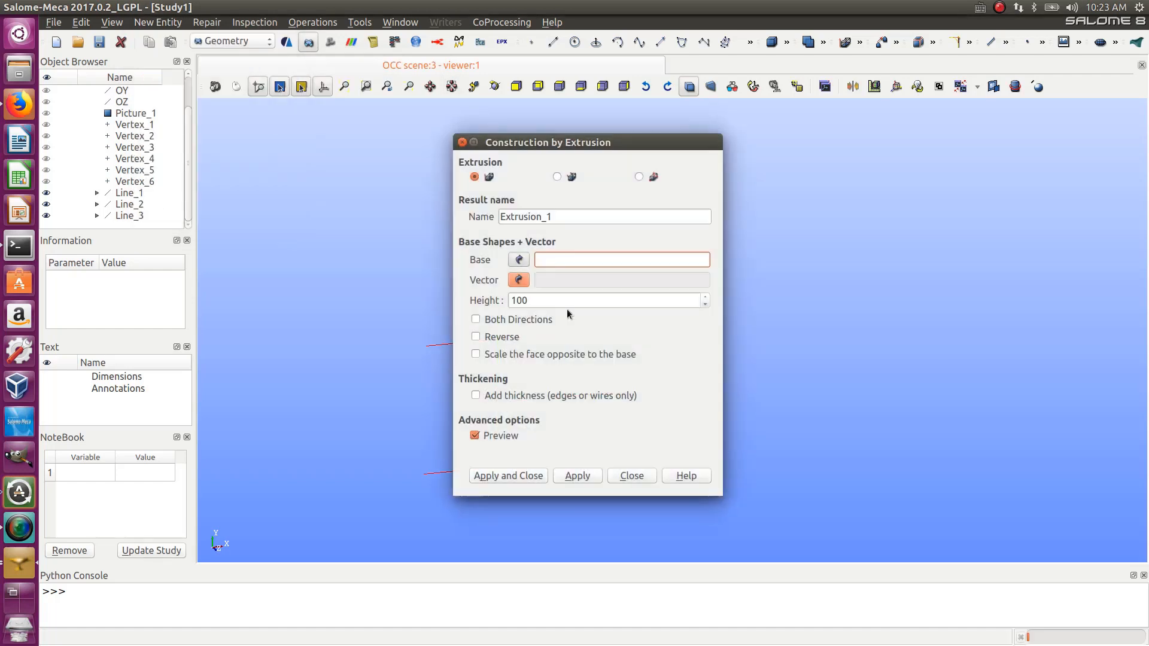
pyautogui.moveTo(580, 149); pyautogui.dragTo(987, 124)
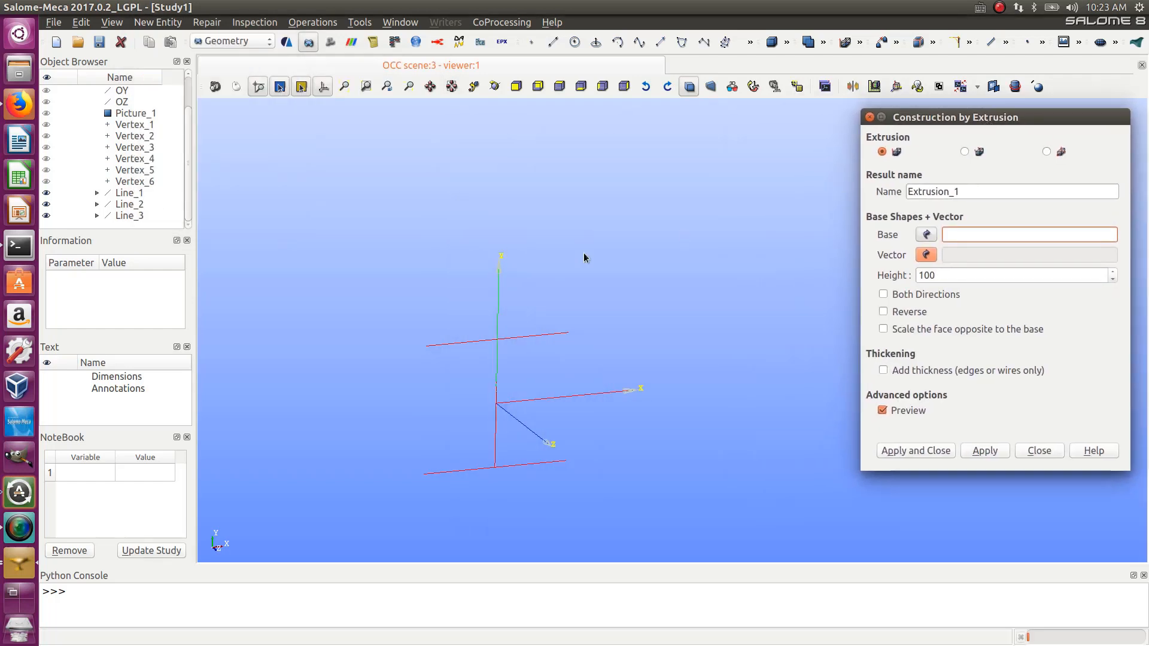
pyautogui.moveTo(309, 272); pyautogui.dragTo(689, 542)
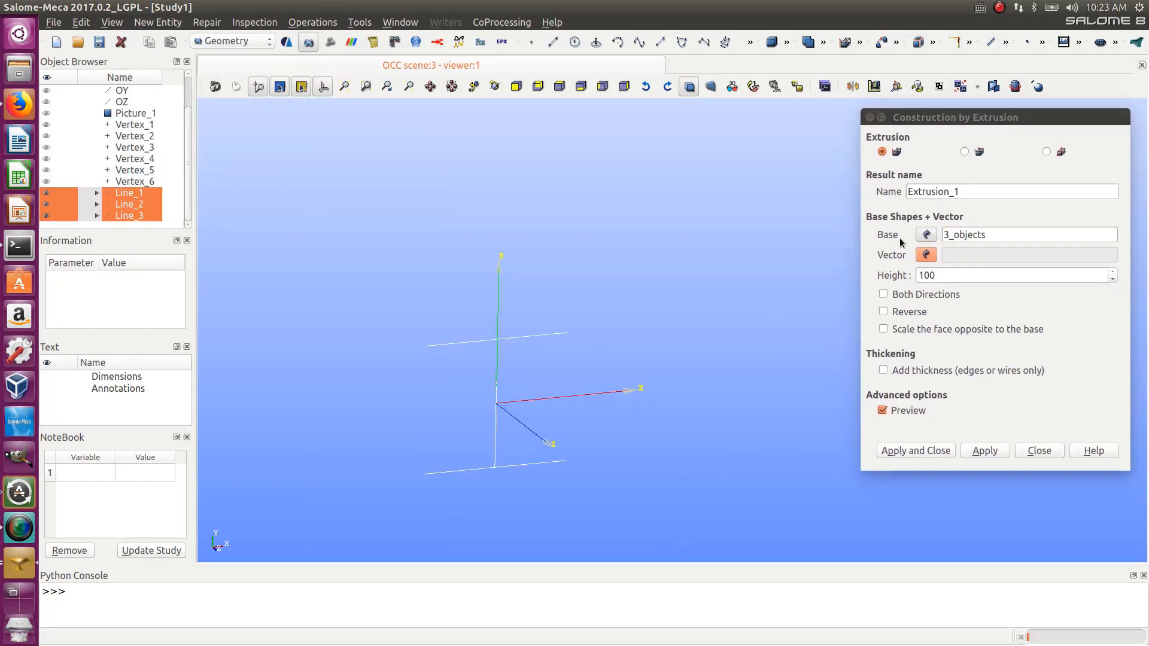
pyautogui.click(925, 257)
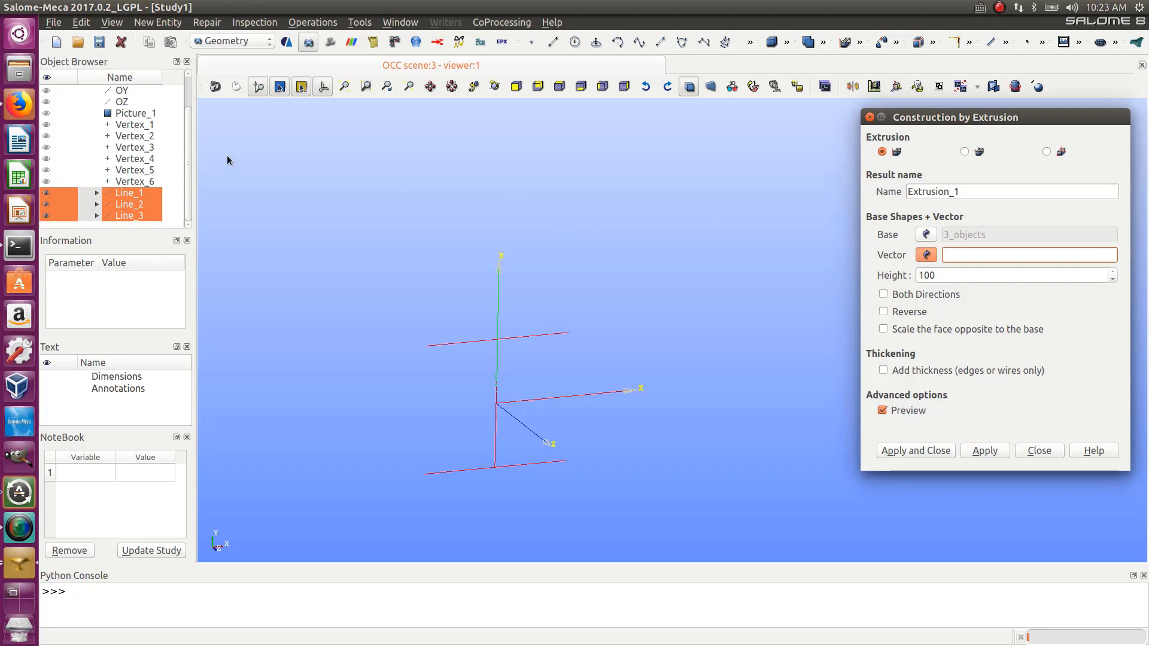
pyautogui.moveTo(187, 160); pyautogui.dragTo(187, 140)
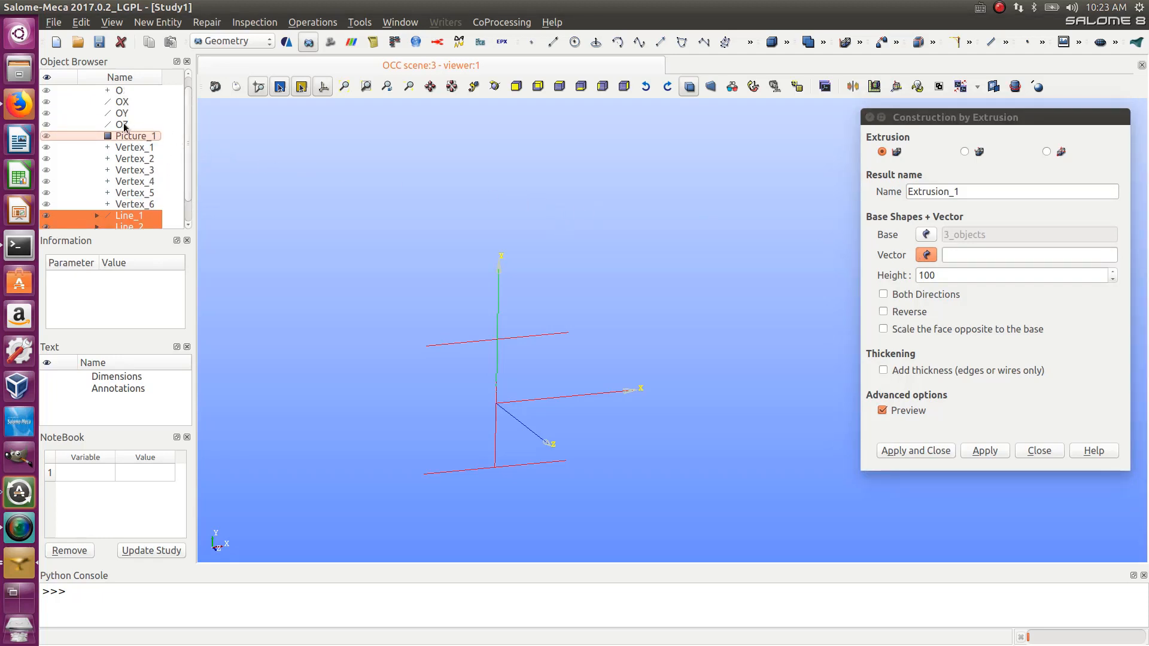
pyautogui.click(124, 125)
pyautogui.click(946, 276)
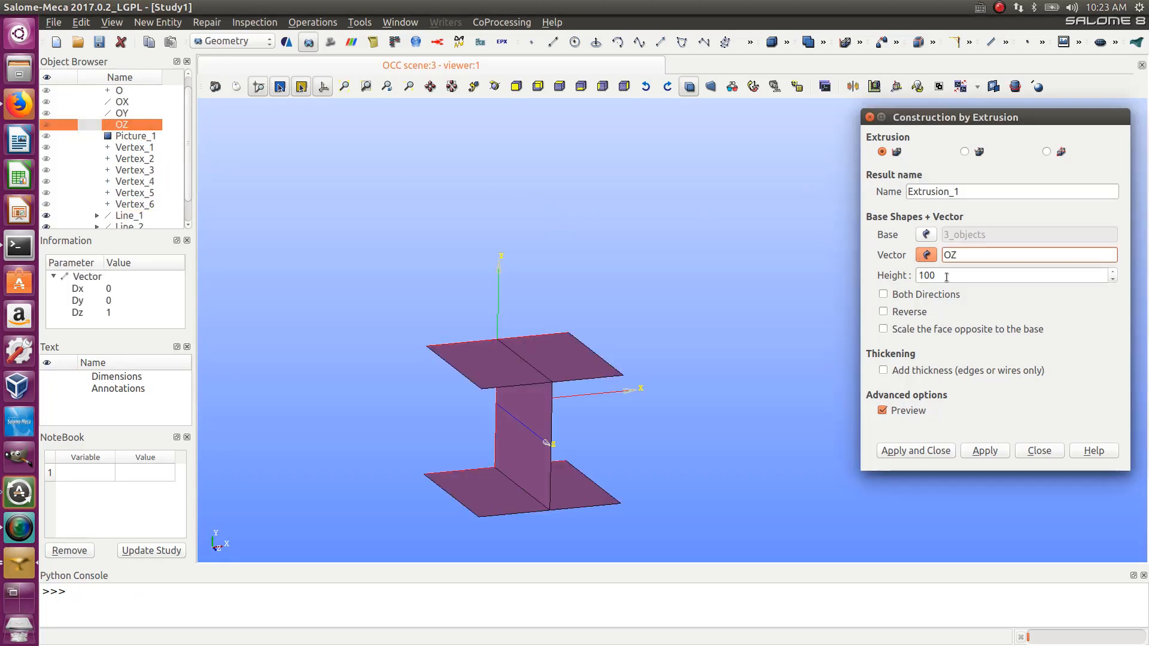
pyautogui.write('0')
pyautogui.keyDown('ctrl'); pyautogui.moveTo(585, 349); pyautogui.dragTo(862, 467, button='right'); pyautogui.keyUp('ctrl')
pyautogui.scroll(-8, 621, 353)
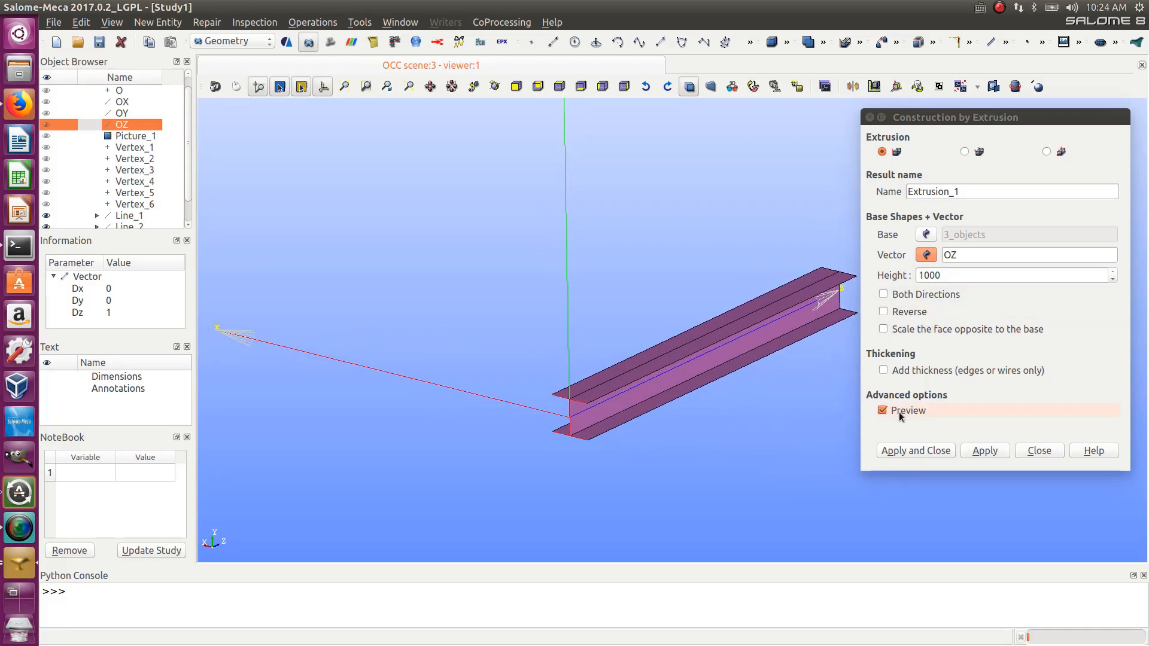
pyautogui.click(902, 450)
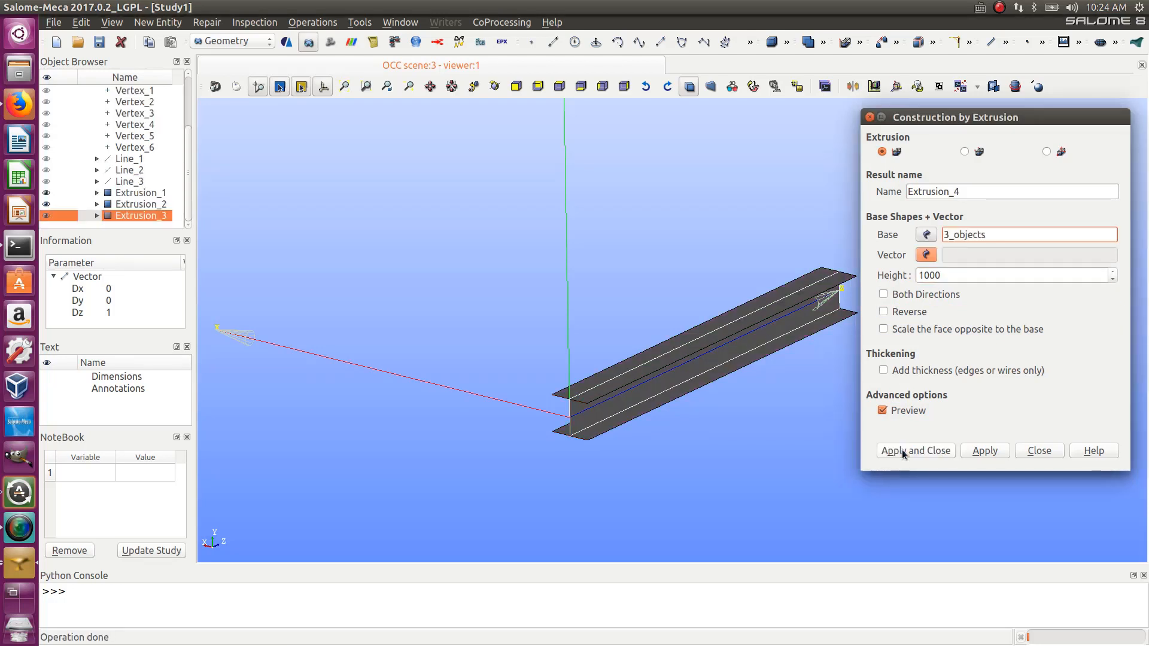
# - Toggle the web extrusion's visibility off and on to inspect the extruded beam
pyautogui.scroll(2, 527, 431)
pyautogui.scroll(1, 1124, 189)
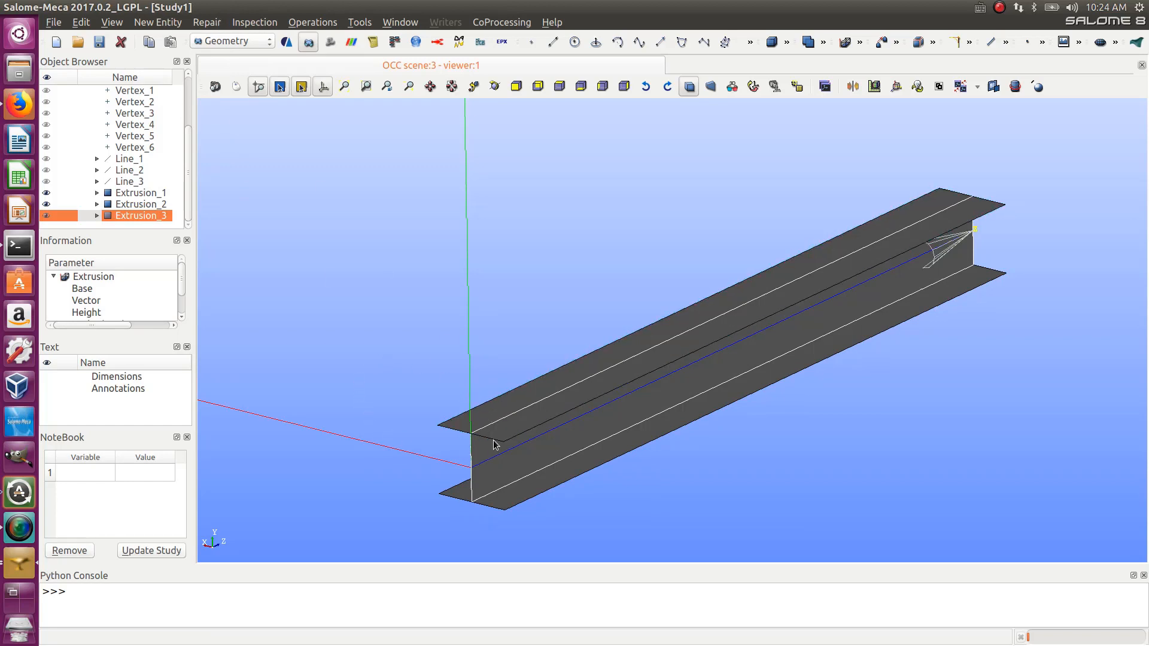
pyautogui.click(46, 215)
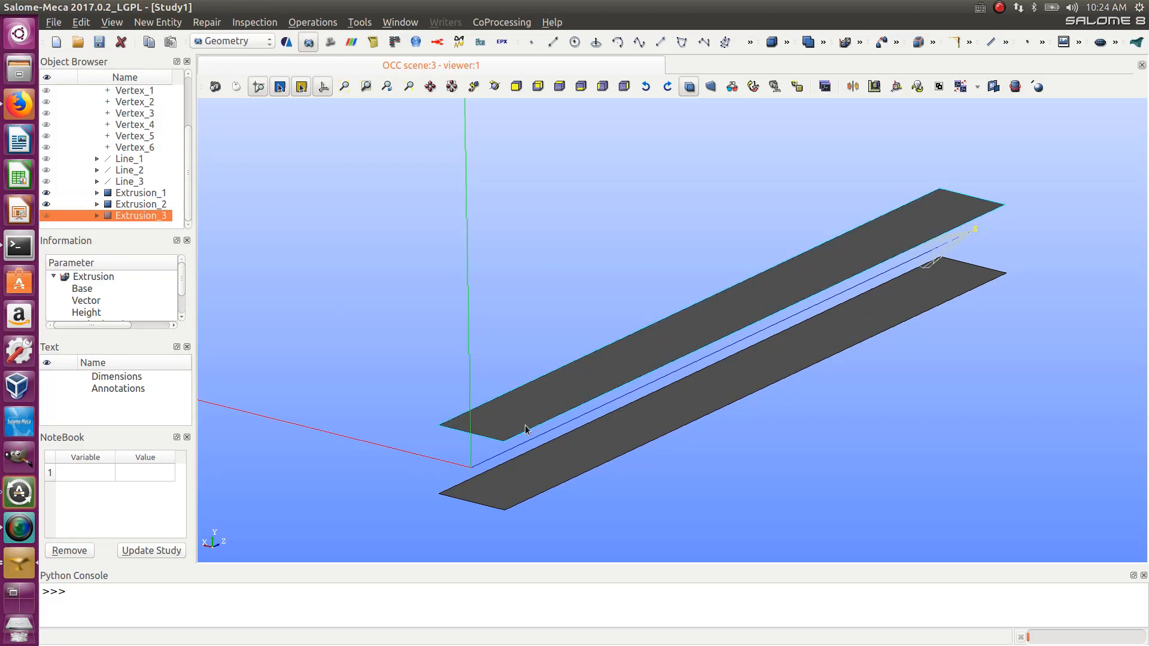
pyautogui.click(47, 217)
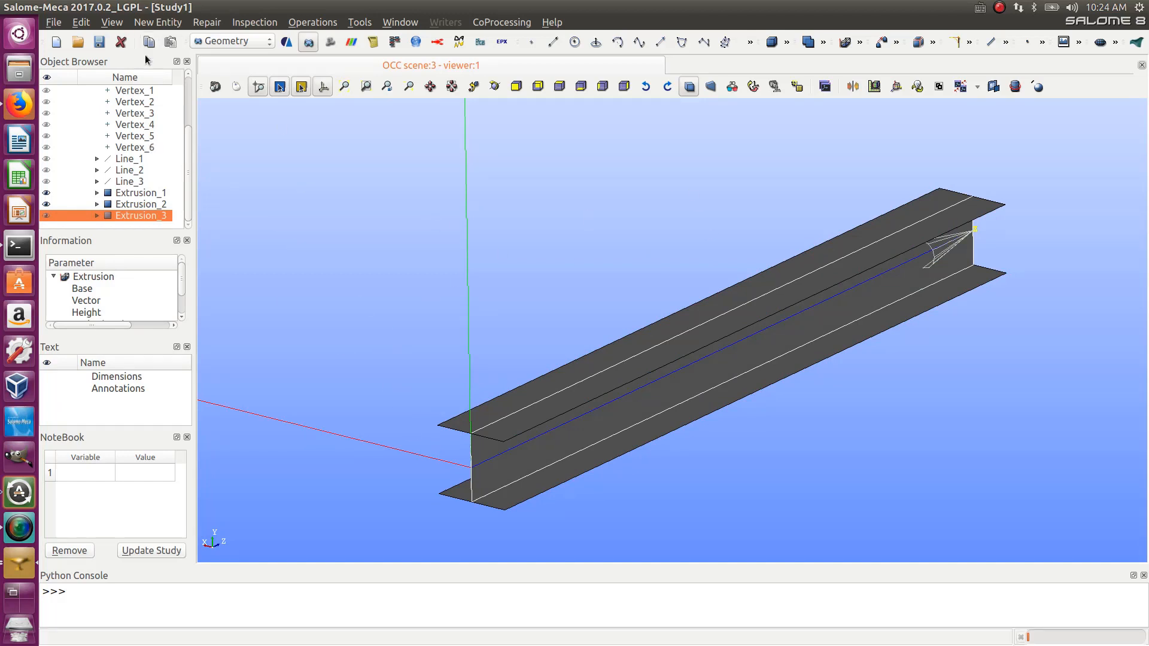
# - Partition the three extrusions into a single shape named Beam
pyautogui.click(157, 22)
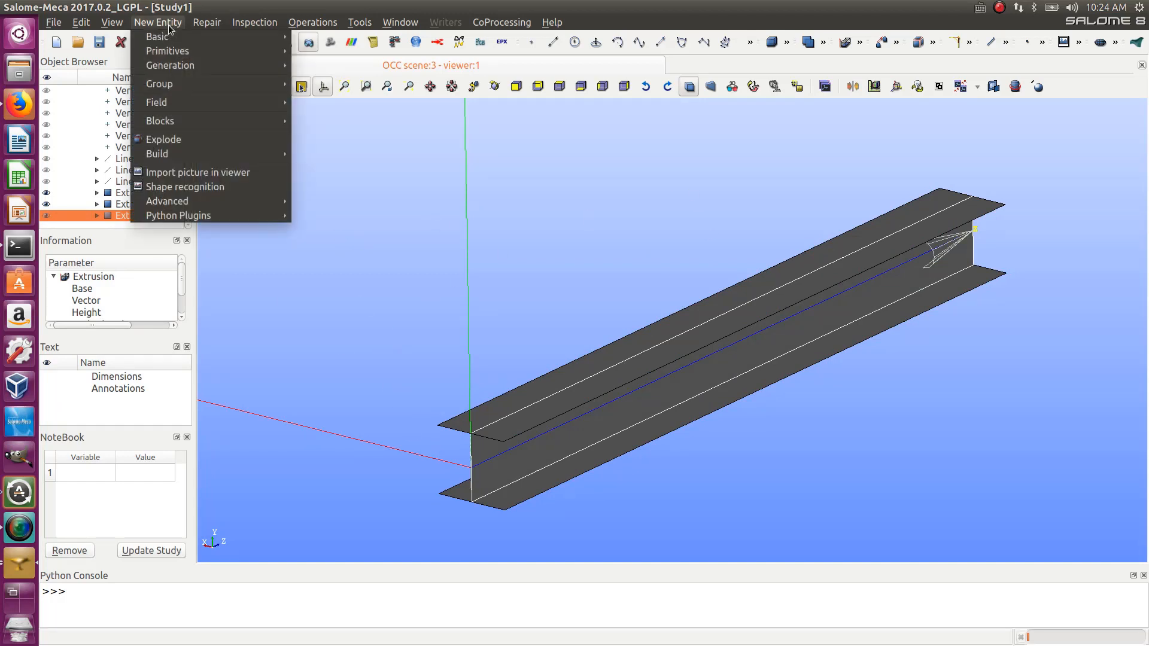
pyautogui.moveTo(200, 22)
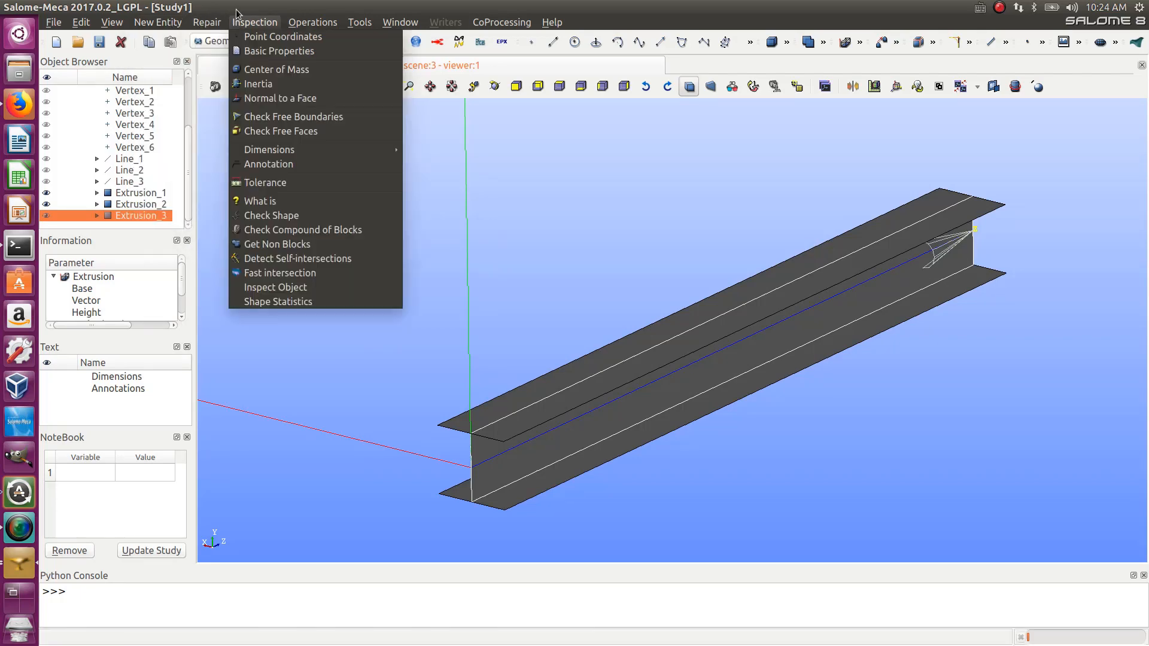
pyautogui.moveTo(321, 27)
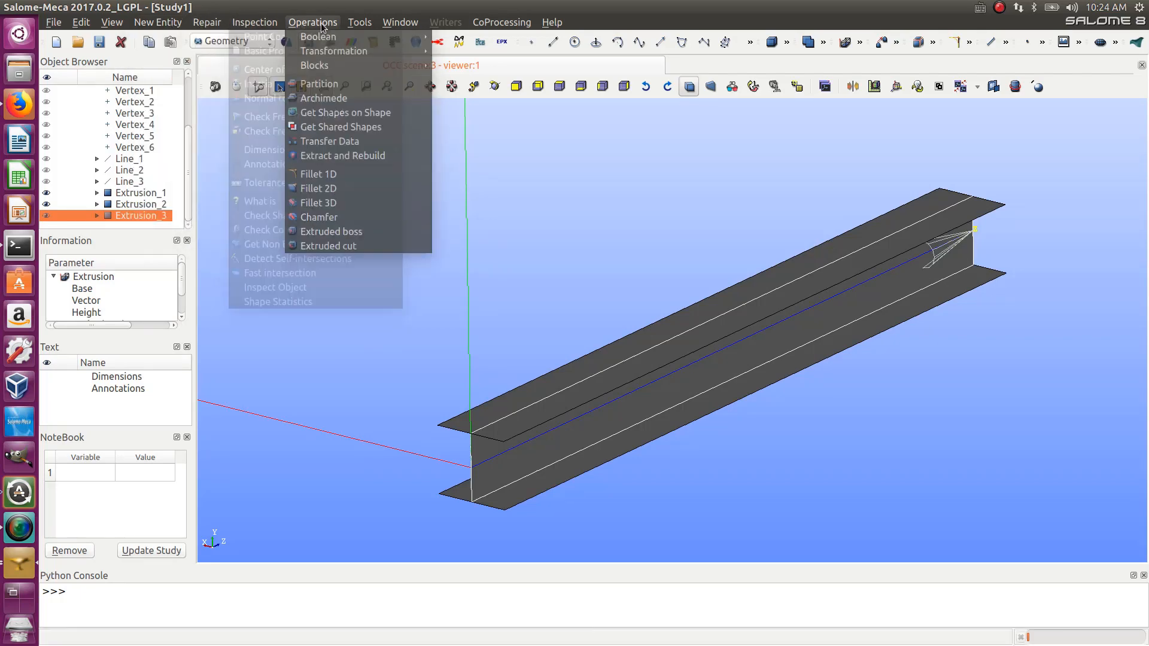
pyautogui.click(325, 89)
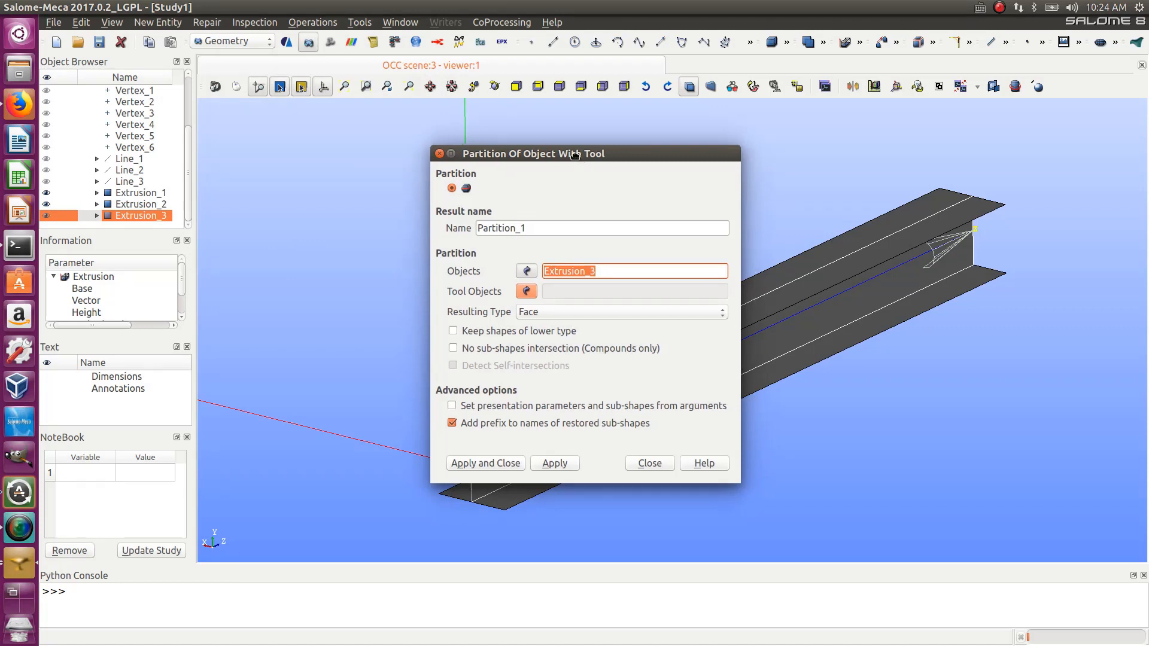
pyautogui.moveTo(589, 157); pyautogui.dragTo(246, 147)
pyautogui.moveTo(1099, 114); pyautogui.dragTo(423, 563)
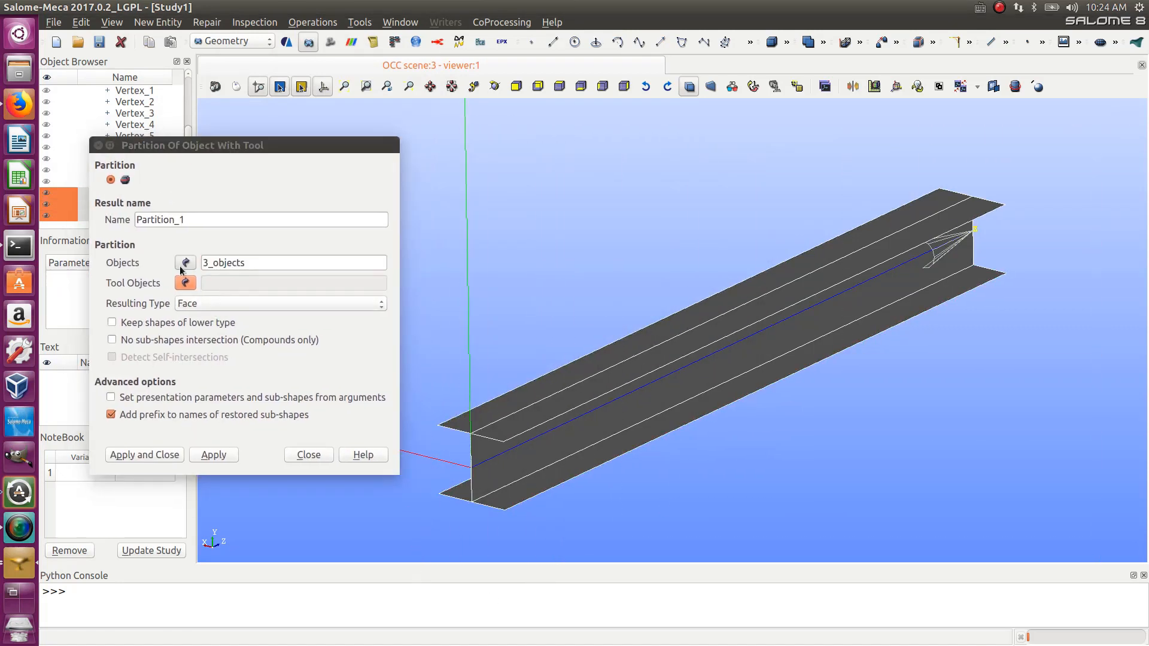
pyautogui.moveTo(191, 219); pyautogui.dragTo(101, 214)
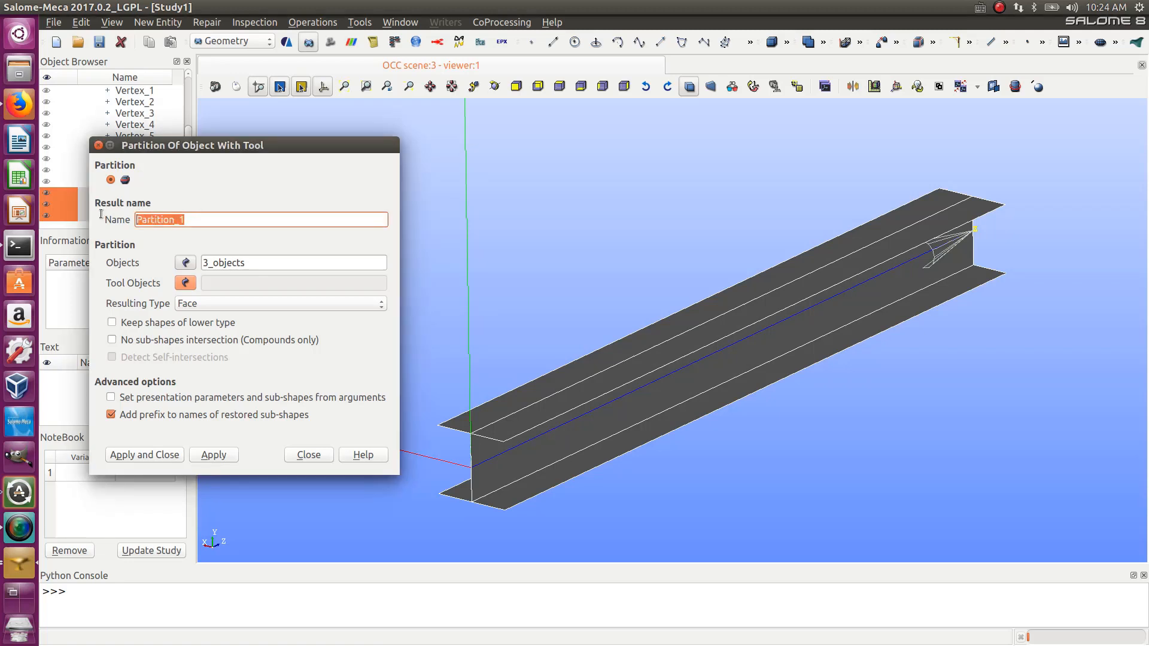
pyautogui.write('Beam')
pyautogui.click(148, 457)
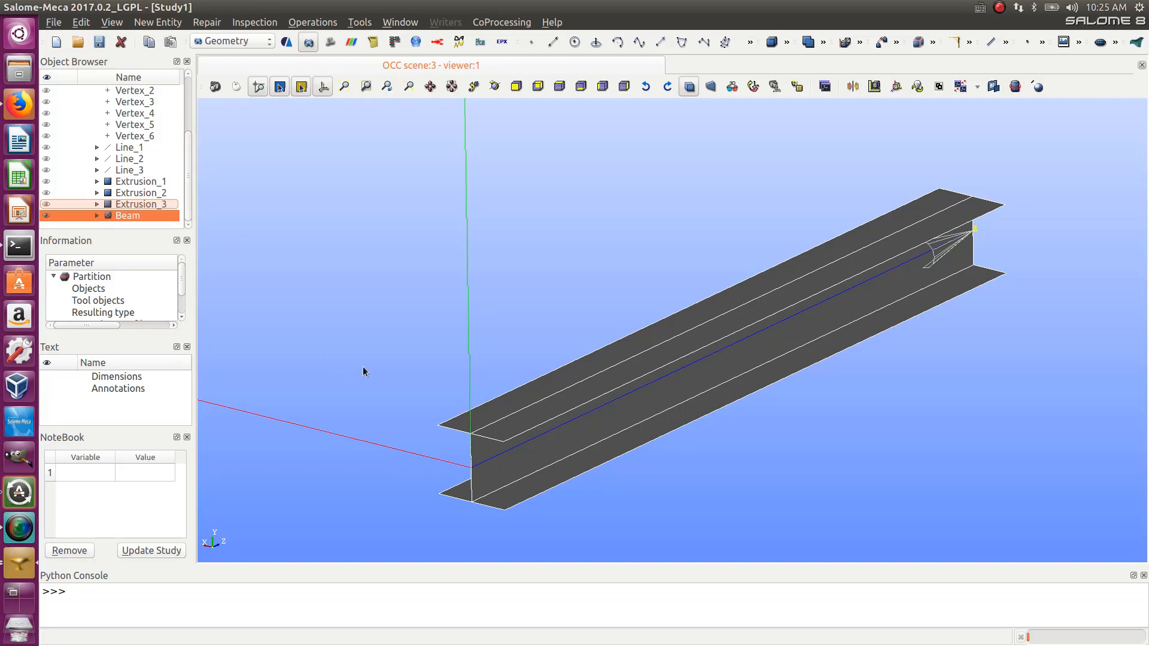
# - Create a face group named top on the Beam containing the top flange faces
pyautogui.keyDown('ctrl'); pyautogui.moveTo(579, 502); pyautogui.dragTo(455, 503, button='right'); pyautogui.keyUp('ctrl')
pyautogui.keyDown('ctrl'); pyautogui.moveTo(476, 231); pyautogui.dragTo(722, 504, button='right'); pyautogui.keyUp('ctrl')
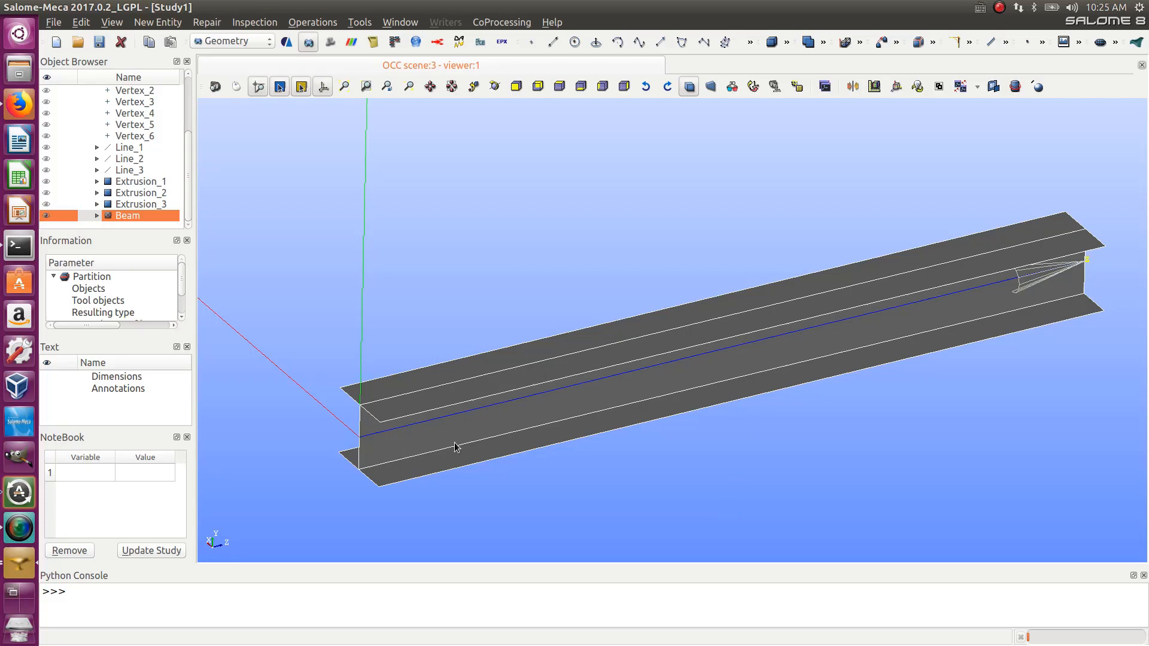
pyautogui.scroll(2, 347, 430)
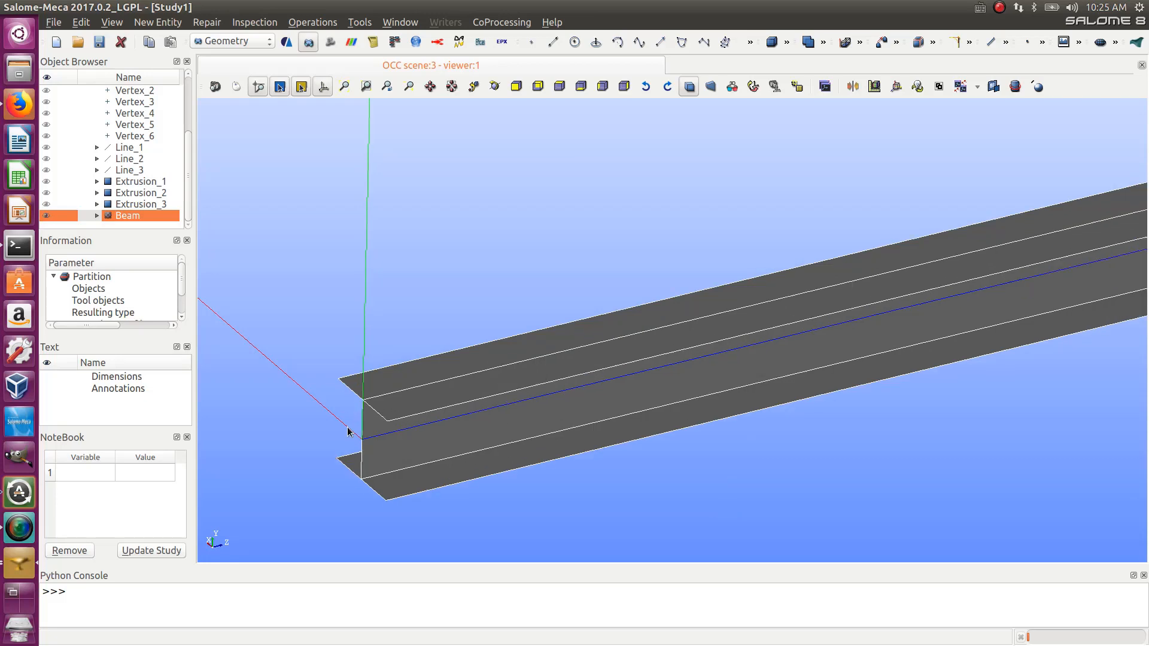
pyautogui.scroll(-3, 533, 397)
pyautogui.scroll(1, 533, 397)
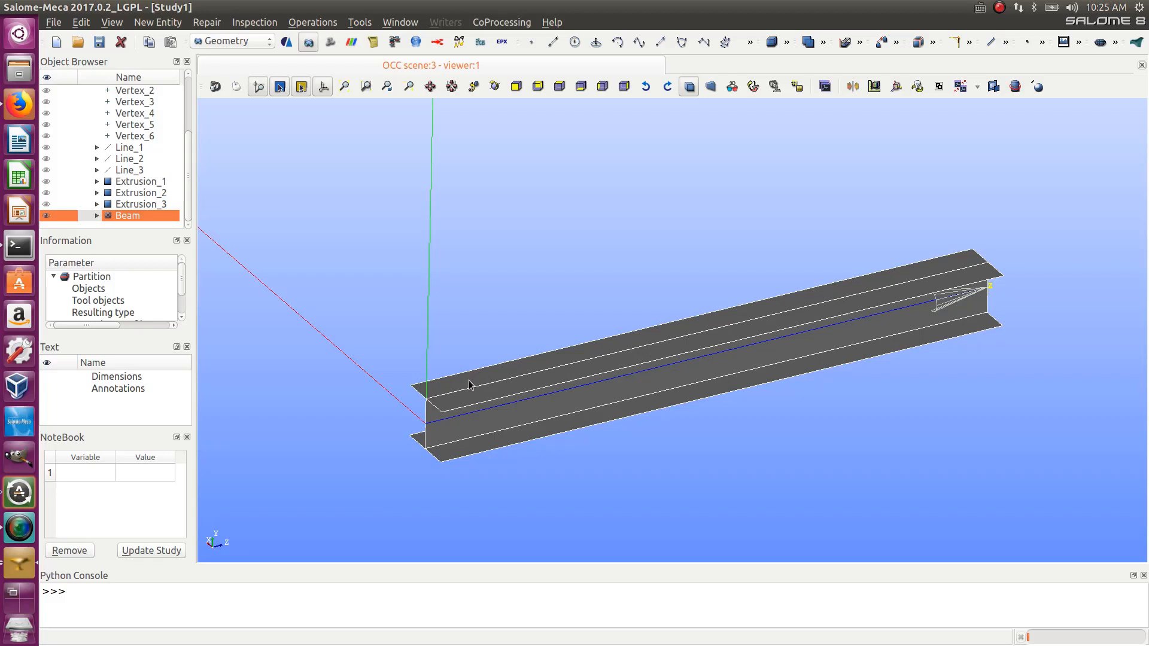
pyautogui.scroll(1, 468, 380)
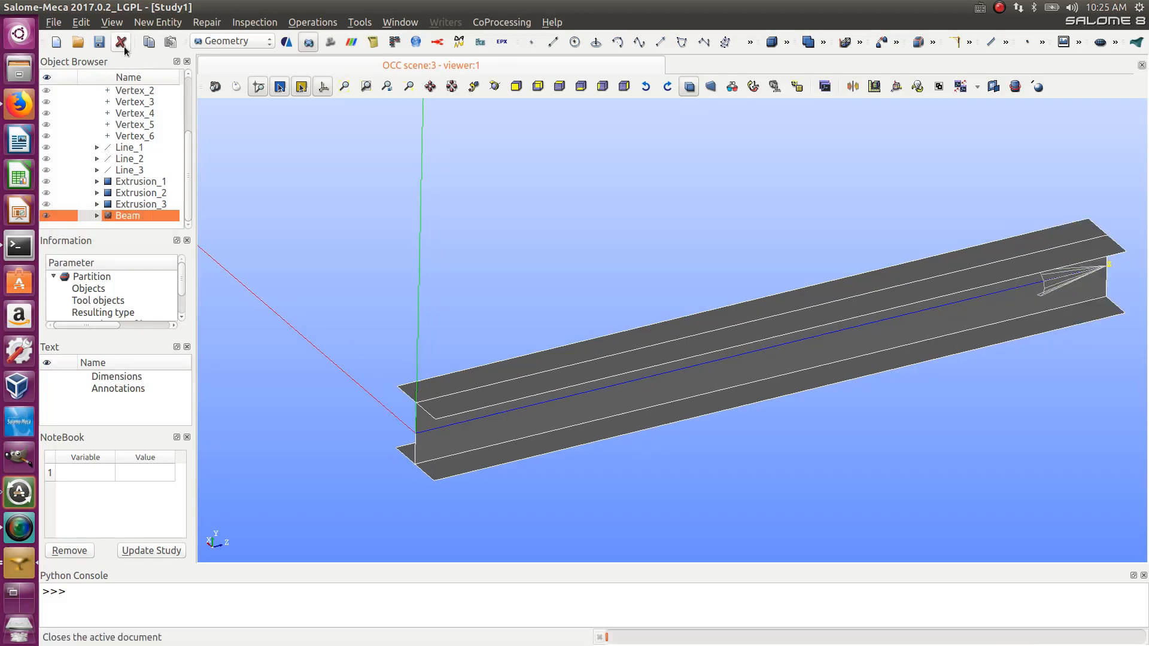
pyautogui.click(156, 22)
pyautogui.moveTo(195, 81)
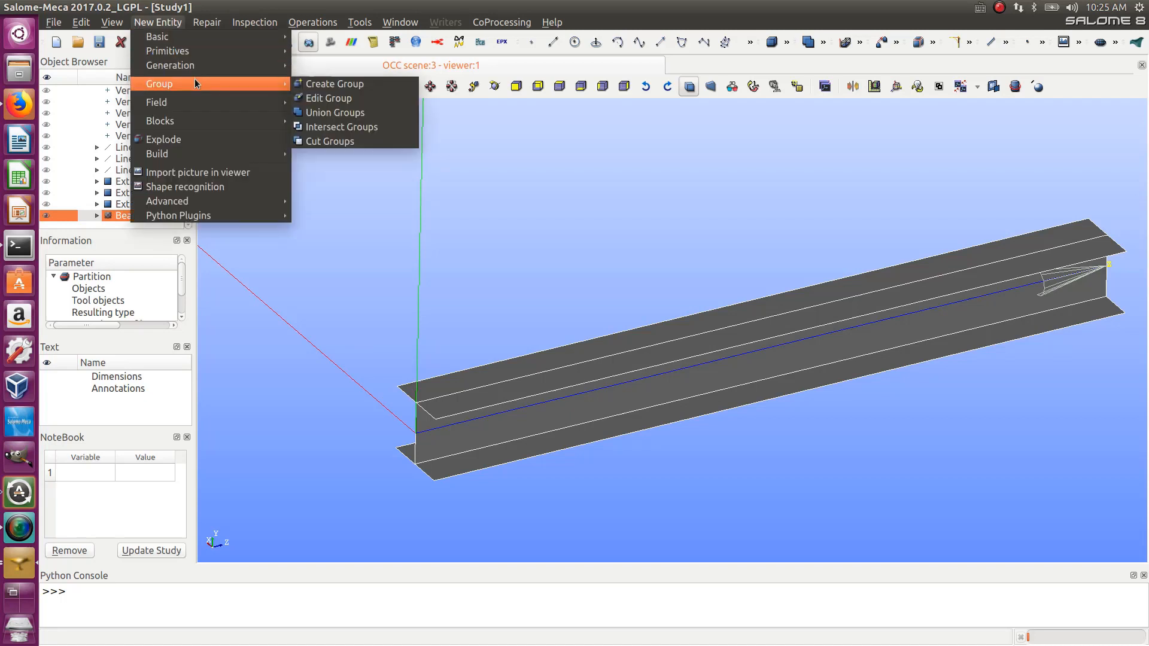
pyautogui.click(340, 85)
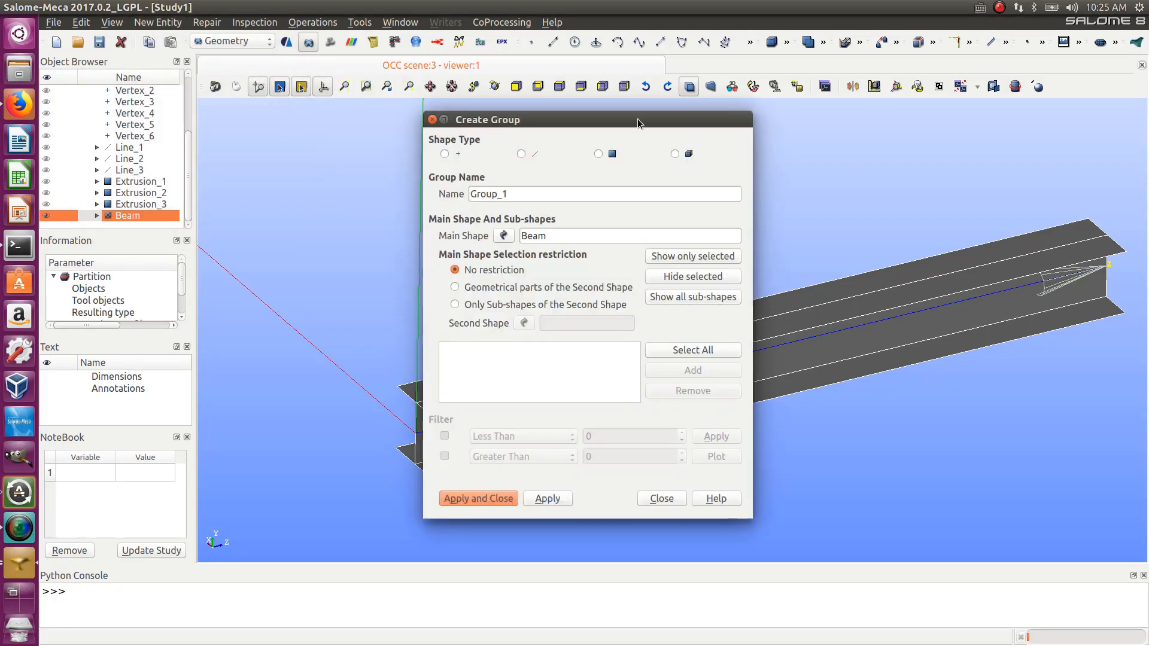
pyautogui.moveTo(639, 123); pyautogui.dragTo(255, 145)
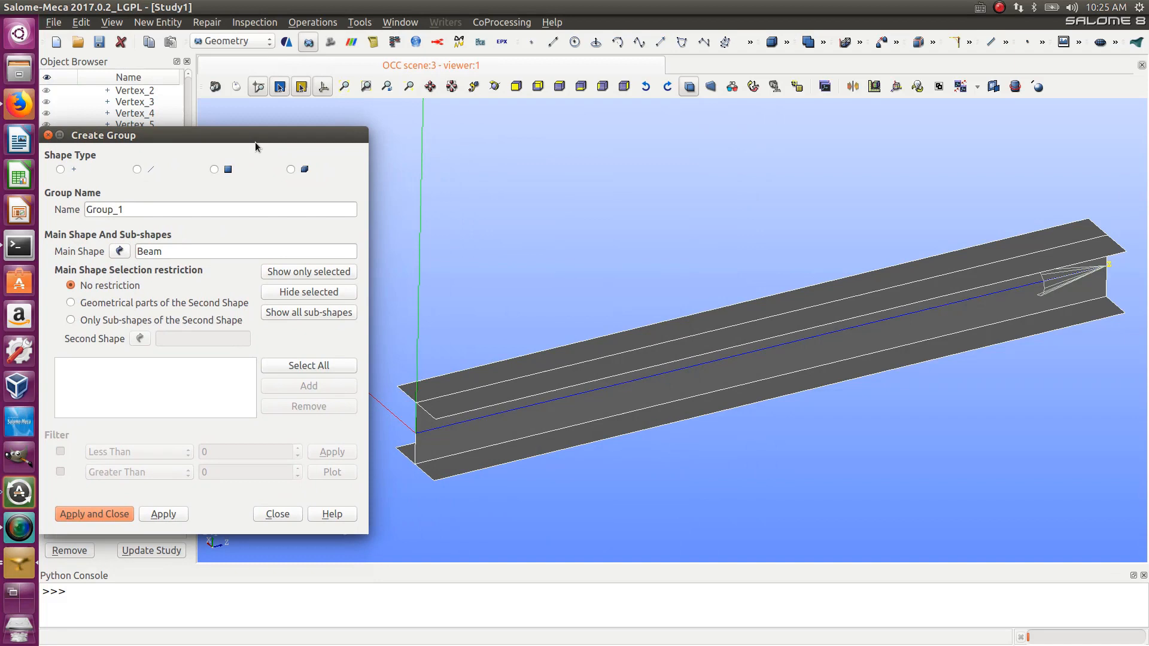
pyautogui.click(214, 170)
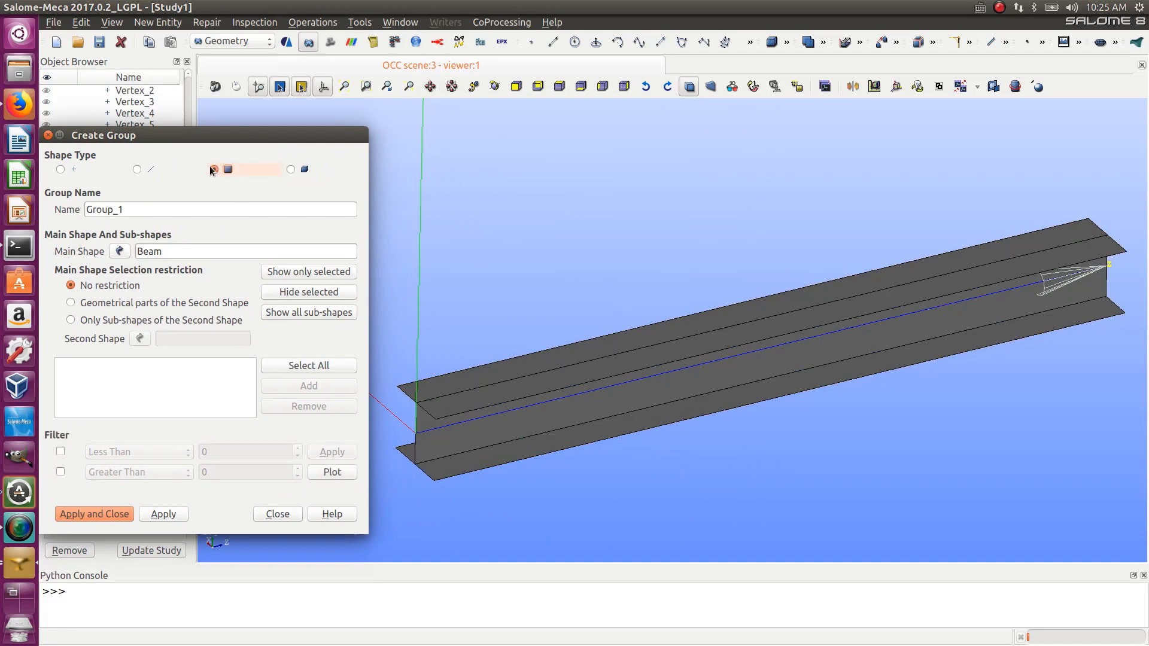
pyautogui.click(524, 378)
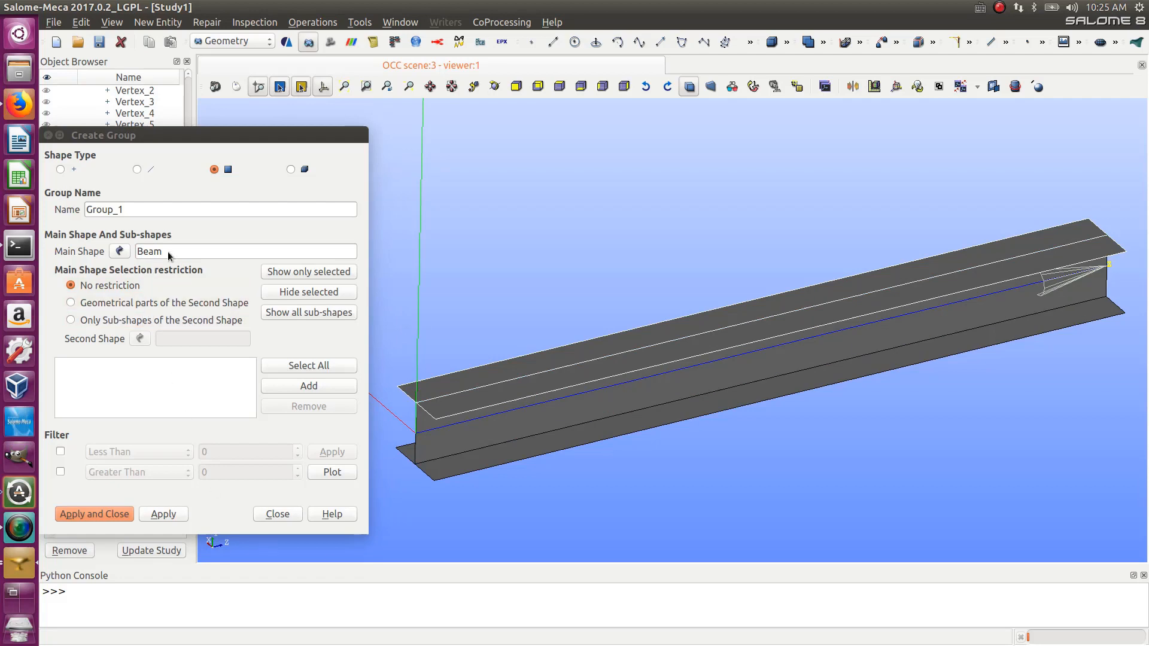
pyautogui.click(309, 386)
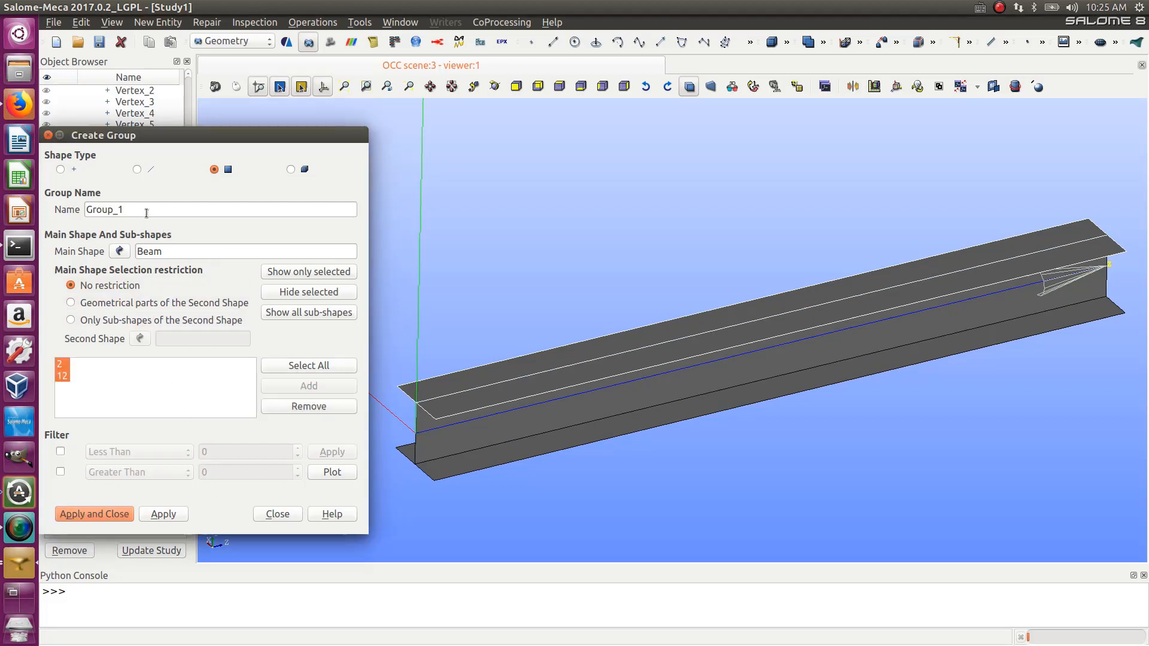
pyautogui.moveTo(146, 214); pyautogui.dragTo(57, 206)
pyautogui.write('top')
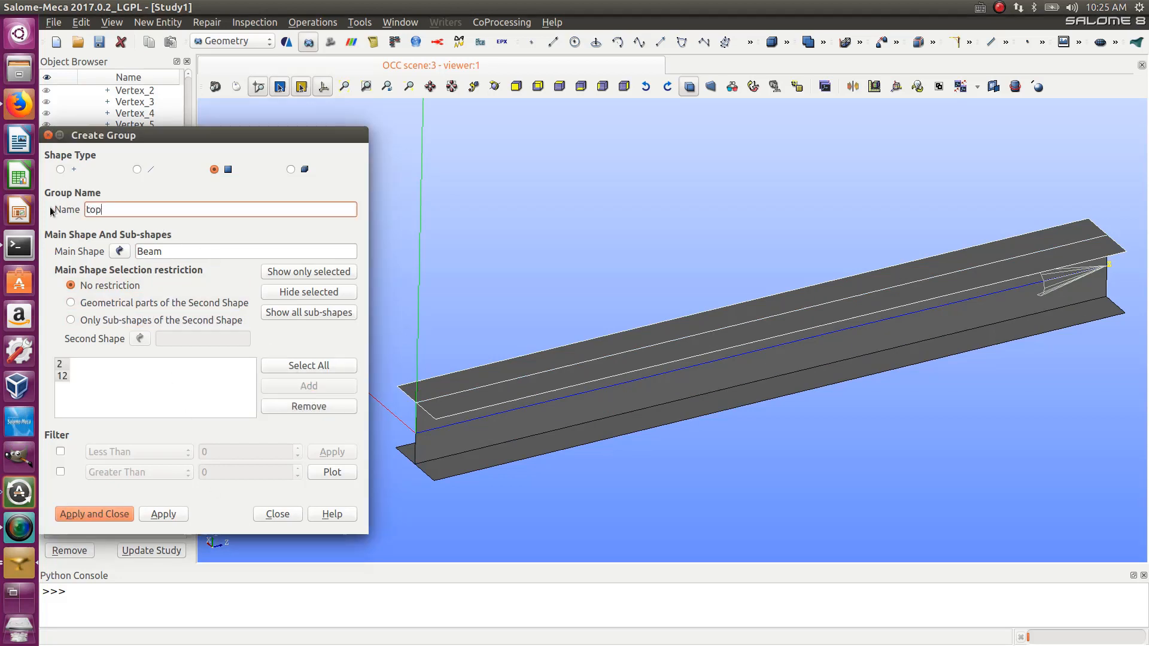
pyautogui.click(160, 514)
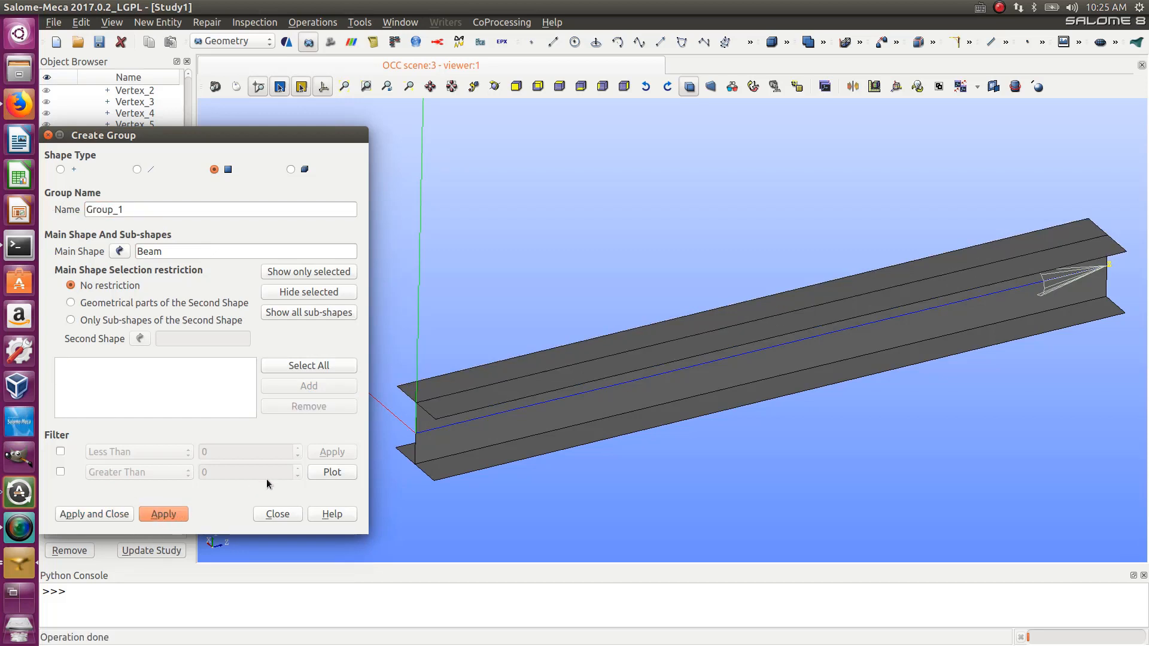
# - Create a face group named bottom containing the bottom flange faces
pyautogui.click(422, 461)
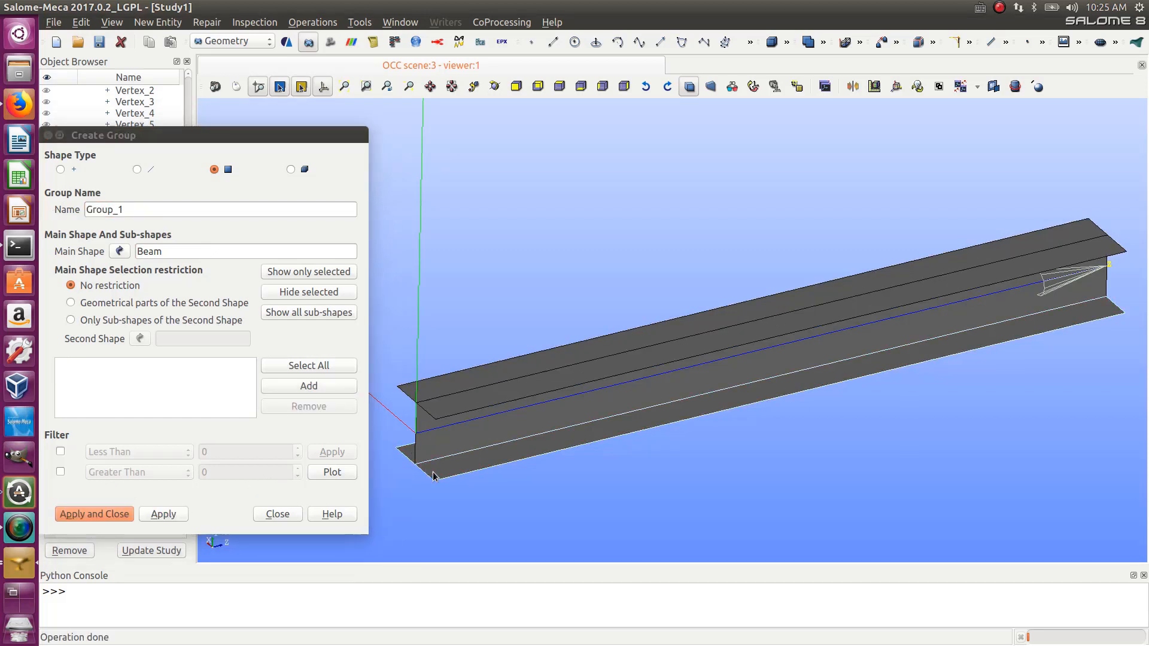
pyautogui.doubleClick(130, 210)
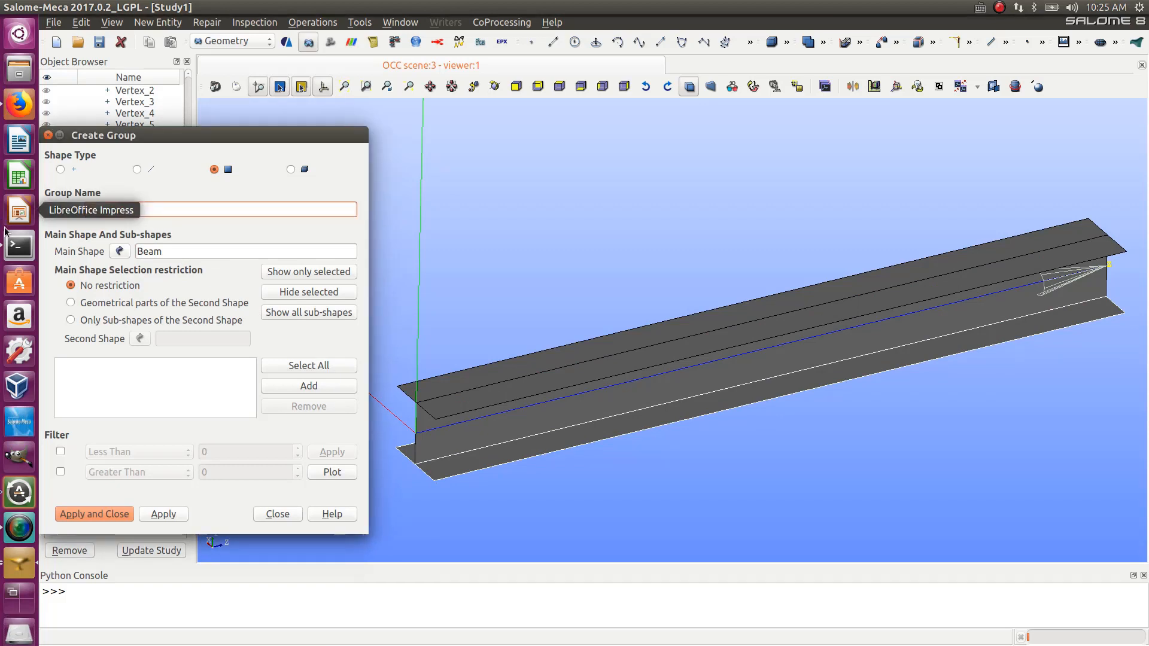
pyautogui.write('bottom')
pyautogui.click(309, 385)
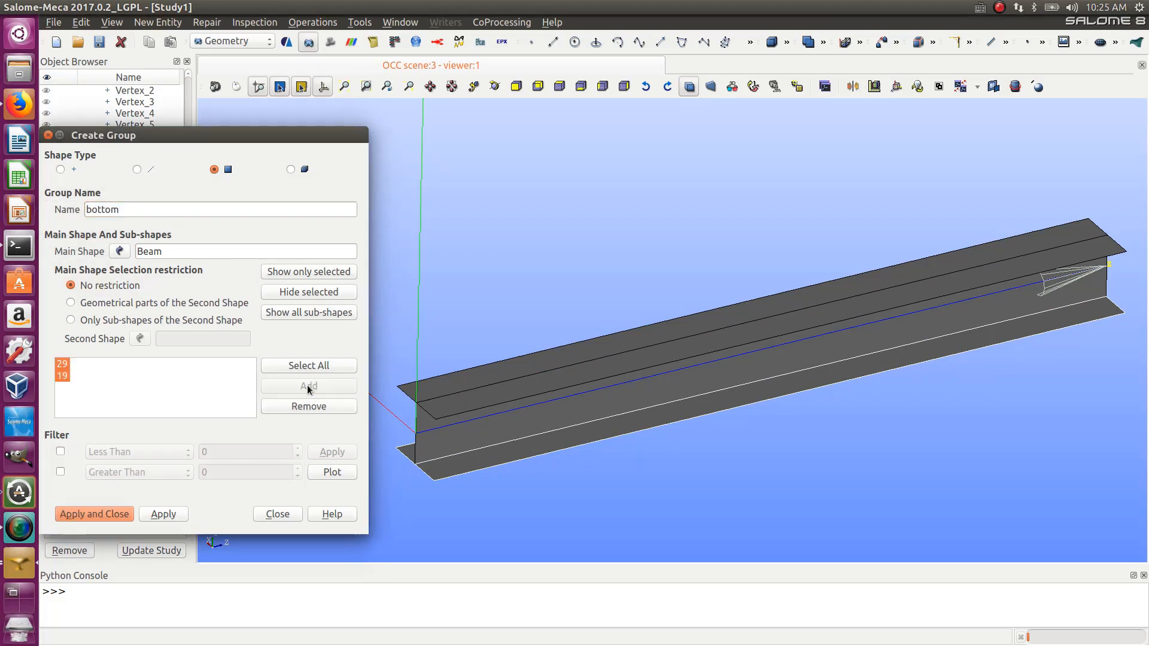
pyautogui.click(173, 514)
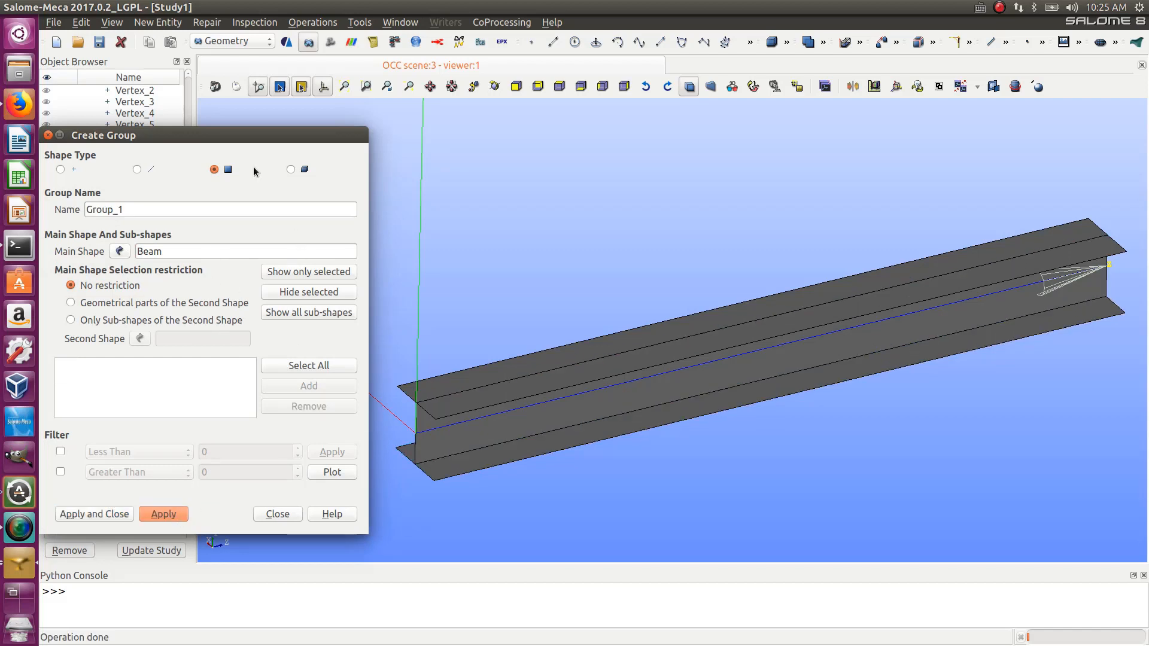
# - Expand the Beam in the object browser to check its groups
pyautogui.moveTo(150, 134); pyautogui.dragTo(330, 133)
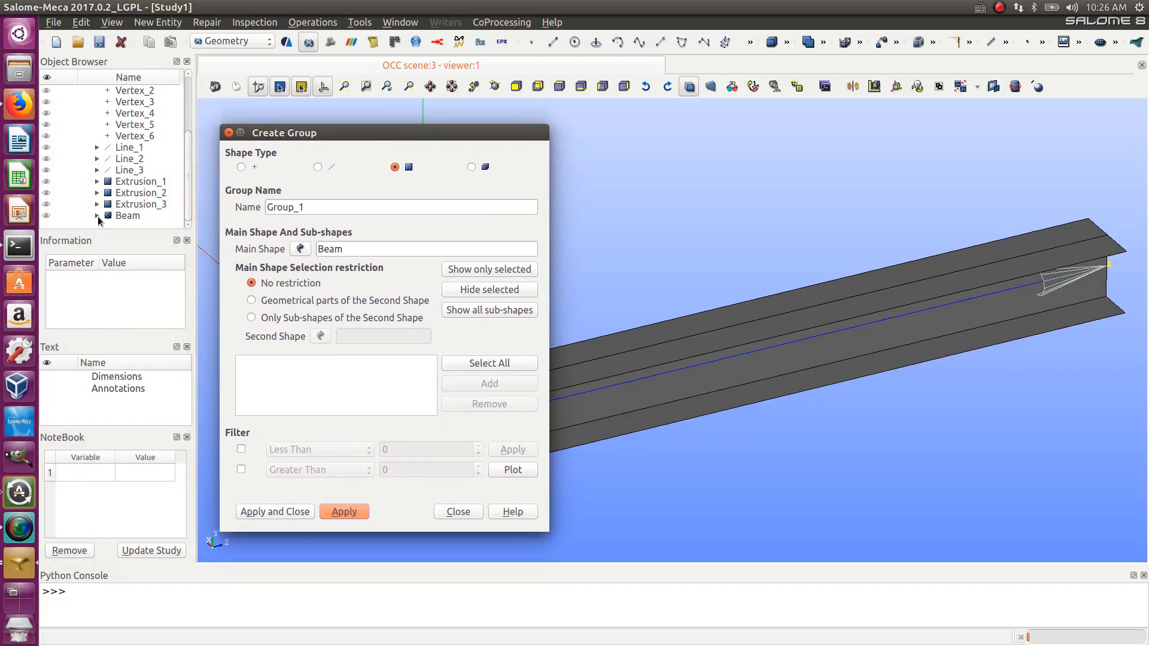
pyautogui.click(97, 215)
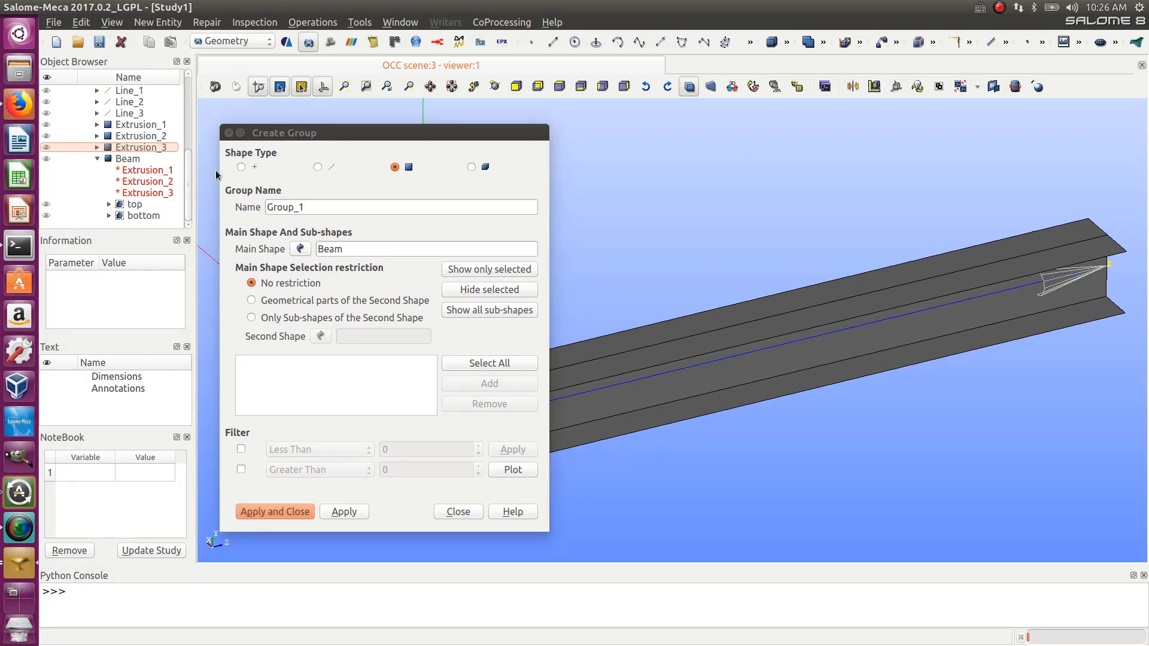
pyautogui.moveTo(351, 133); pyautogui.dragTo(188, 136)
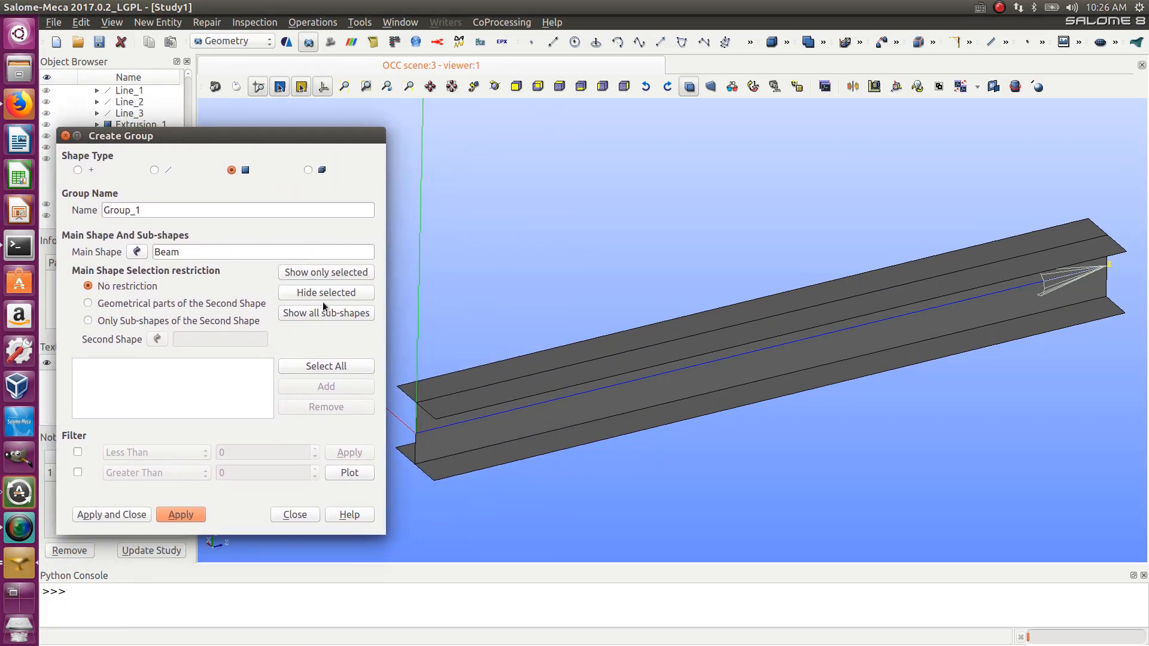
# - Create a face group named flange from the web face of the Beam
pyautogui.click(439, 455)
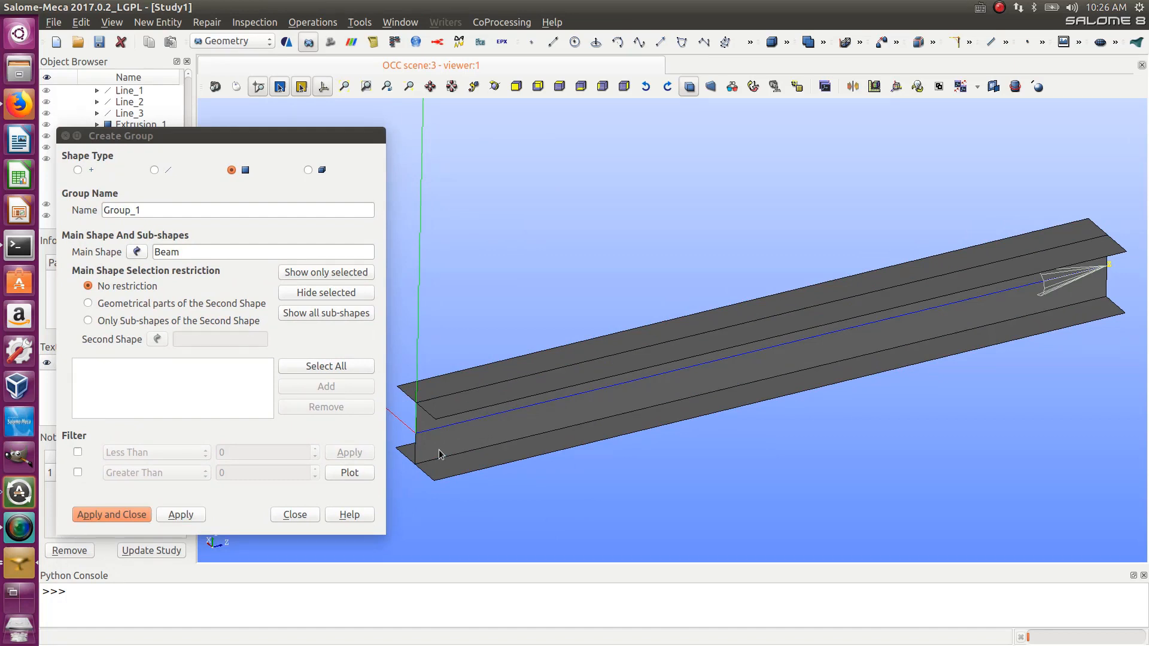
pyautogui.click(427, 450)
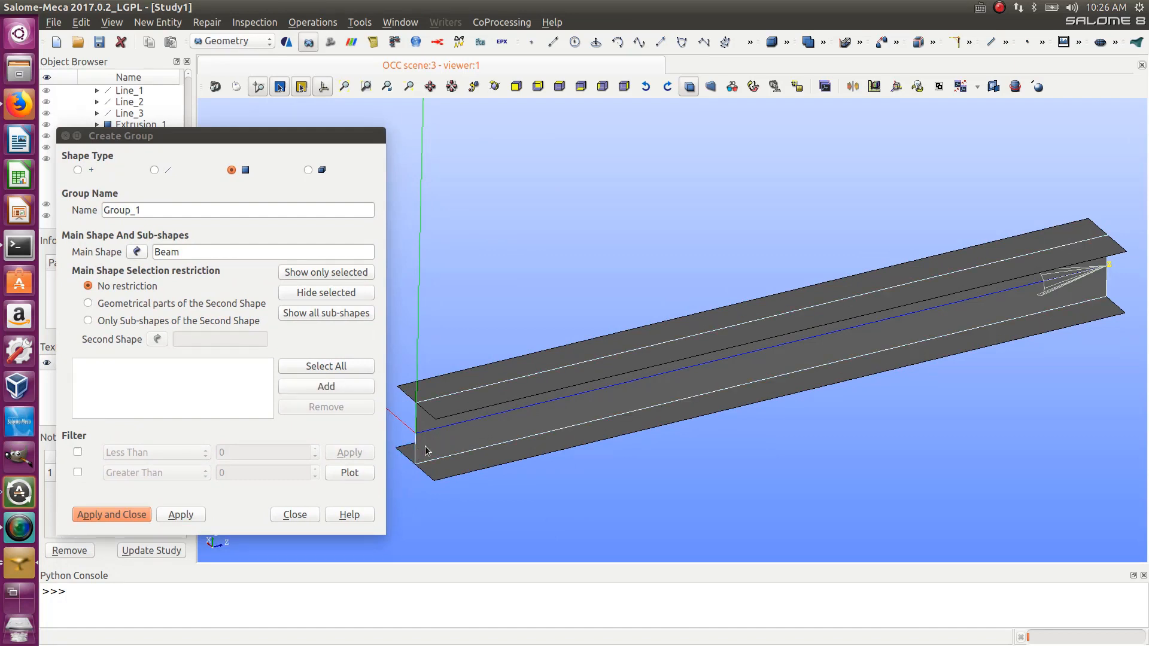
pyautogui.click(340, 386)
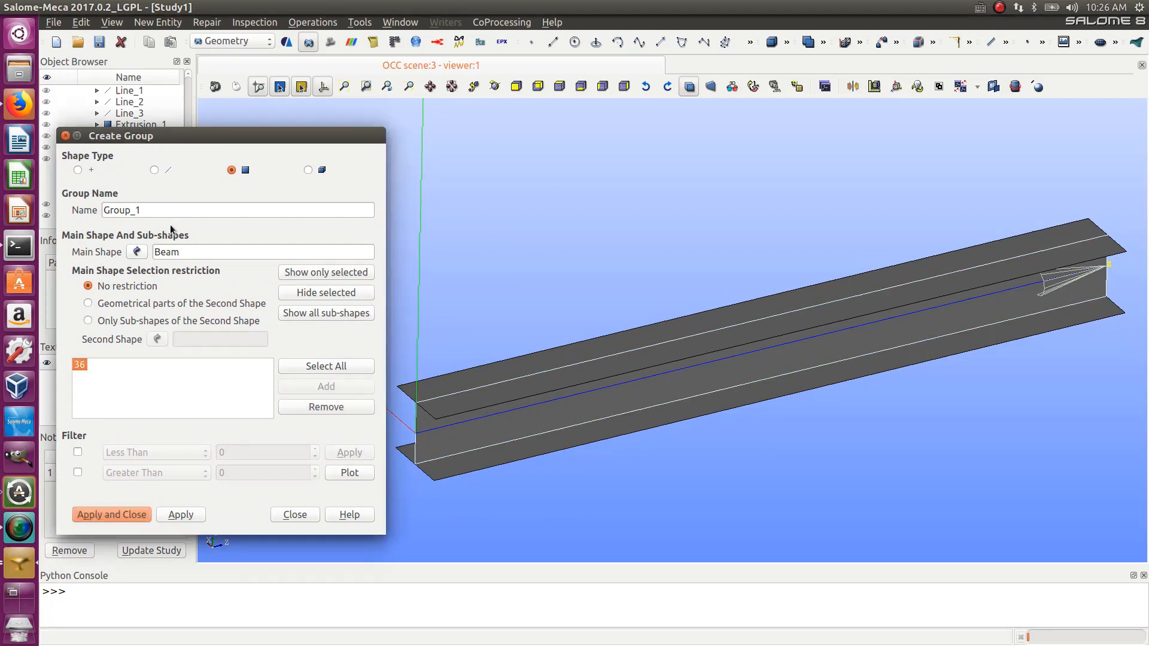
pyautogui.click(150, 210)
pyautogui.doubleClick(150, 210)
pyautogui.write('flange')
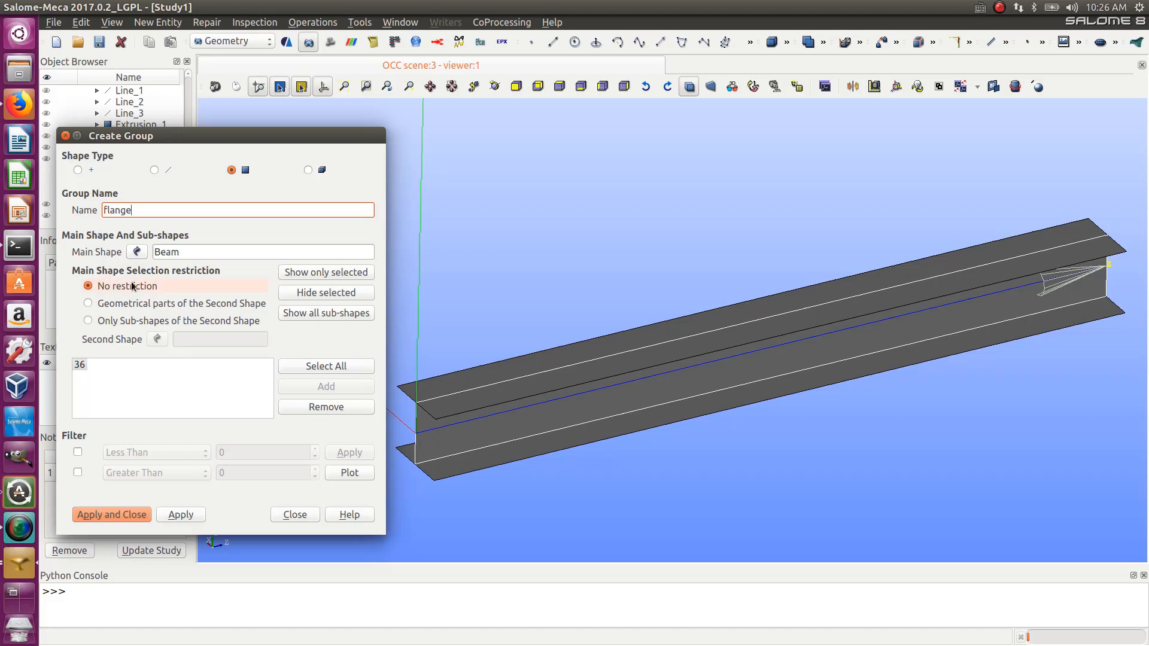
pyautogui.click(182, 516)
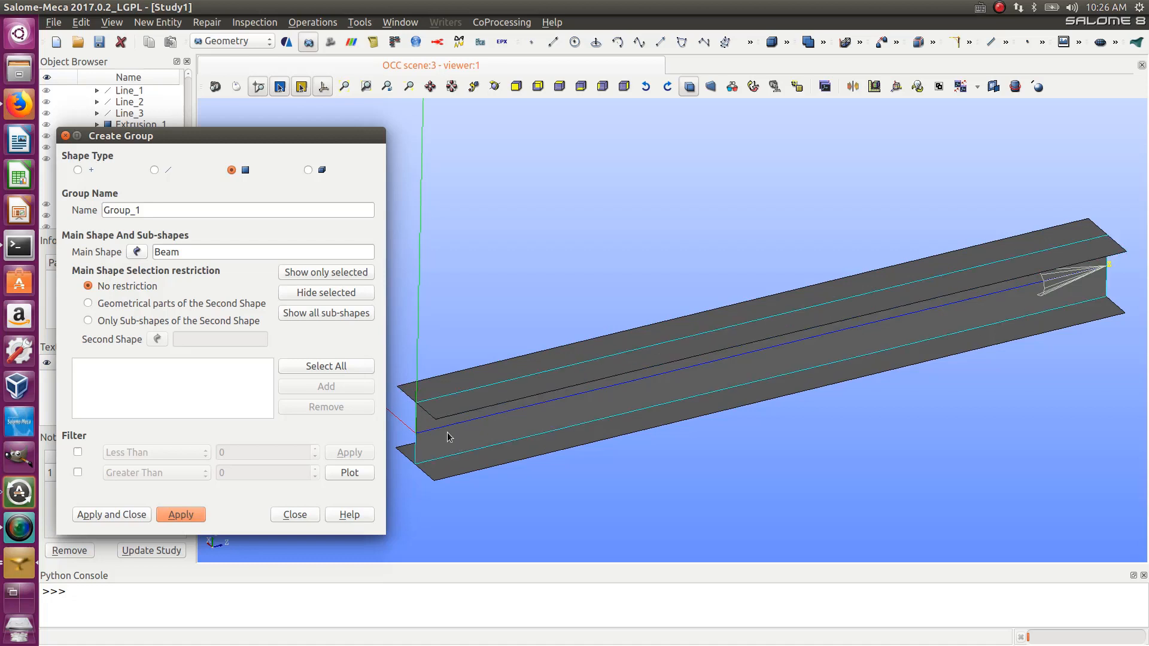
# - Switch the group type to edges and create an edge group from the selected edges at the beam's near end
pyautogui.click(155, 171)
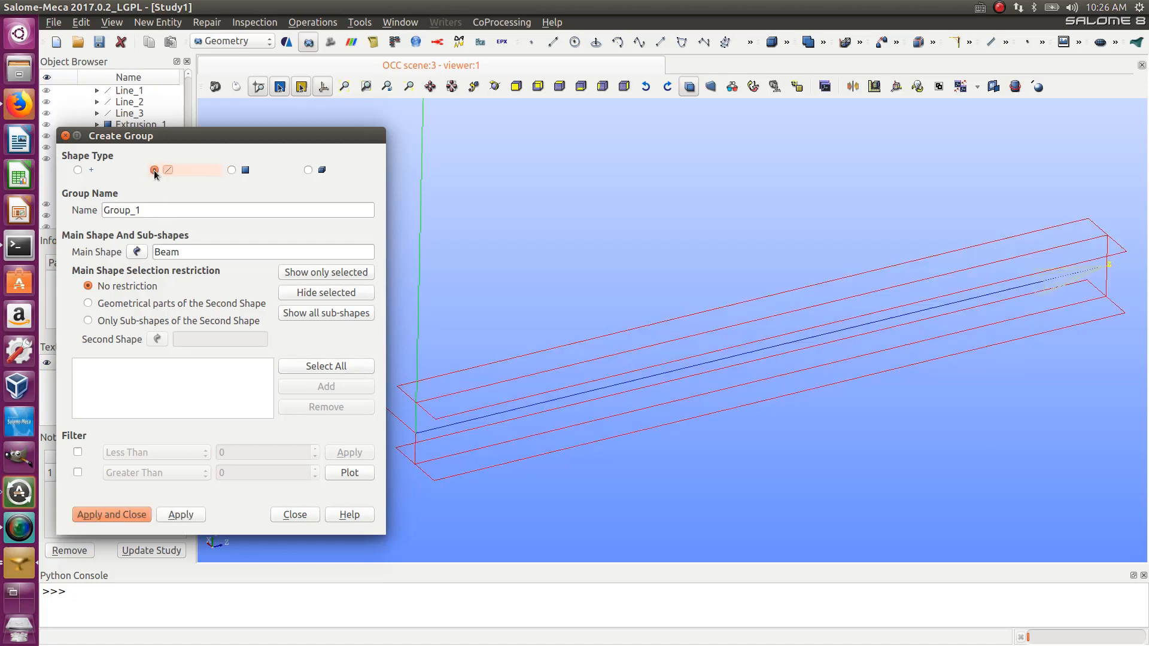
pyautogui.click(418, 406)
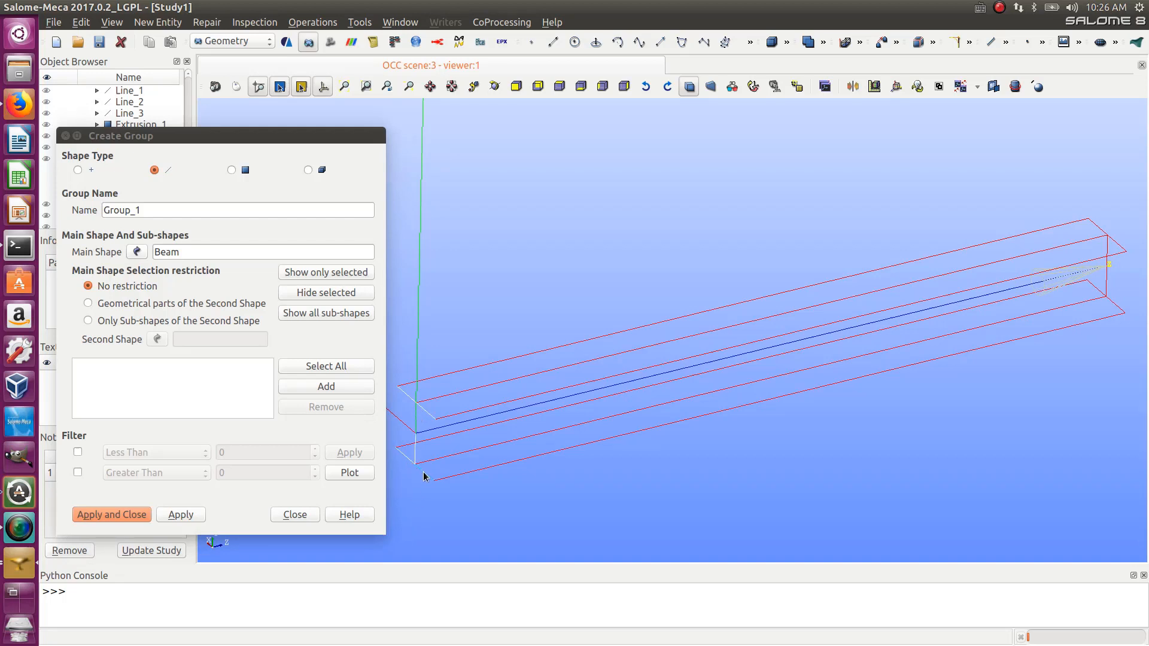
pyautogui.click(314, 386)
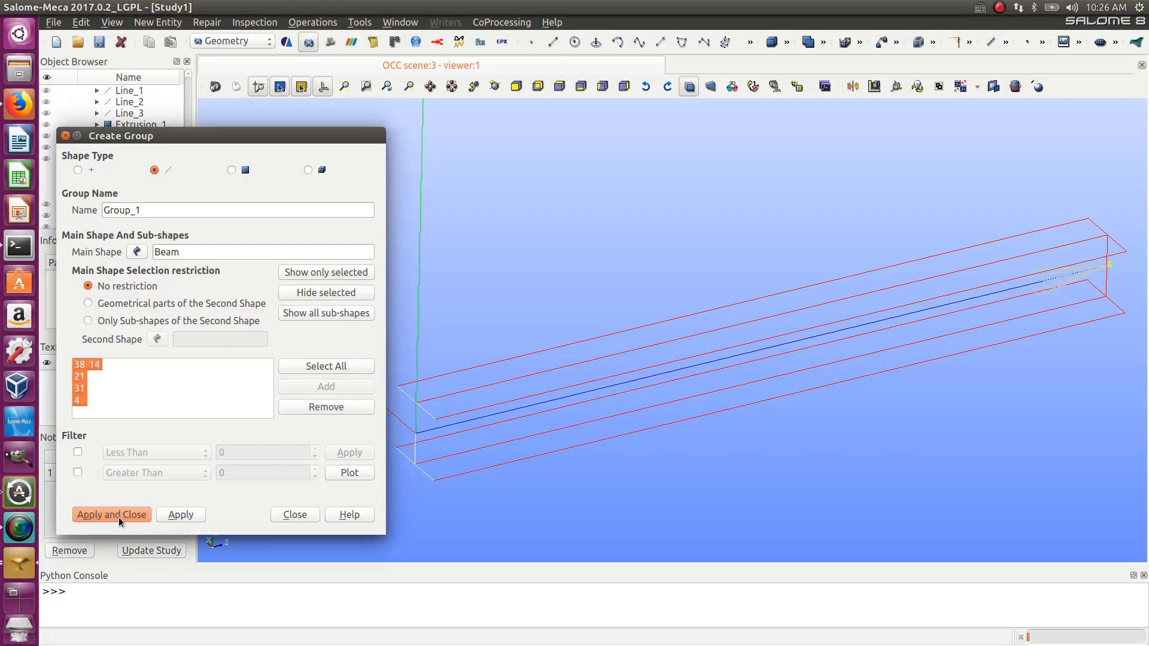
pyautogui.click(172, 516)
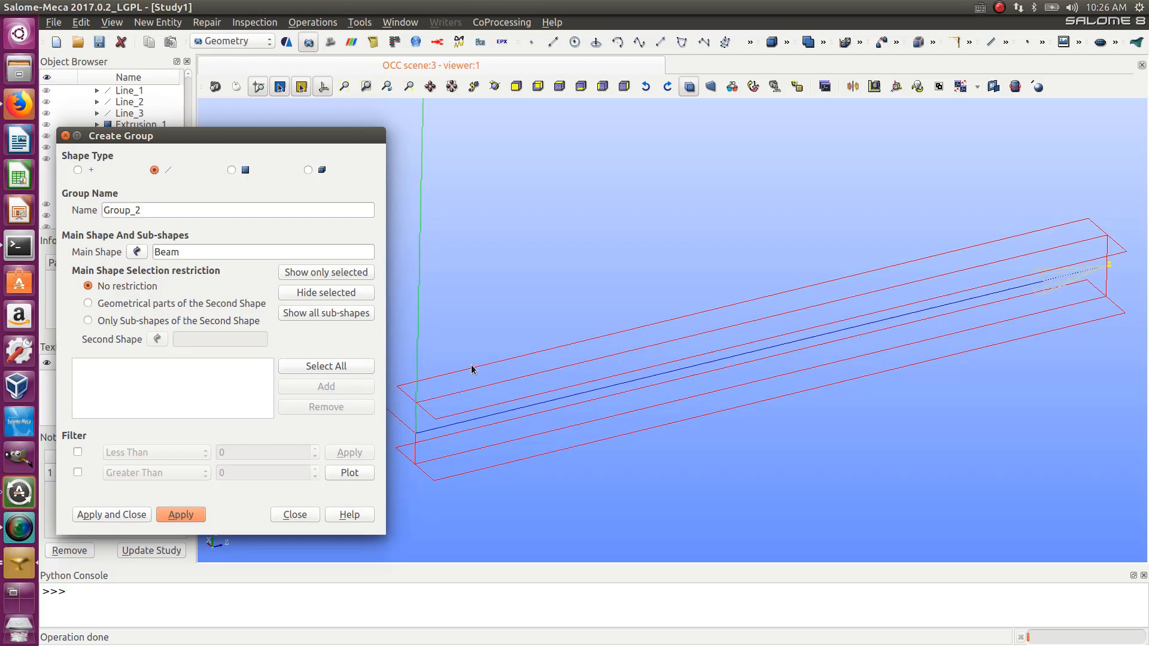
# - Select the flange end edges and create an edge group named flange_ends
pyautogui.moveTo(171, 138)
pyautogui.mouseDown()
pyautogui.moveTo(384, 123)
pyautogui.moveTo(157, 126)
pyautogui.moveTo(168, 124)
pyautogui.mouseUp()
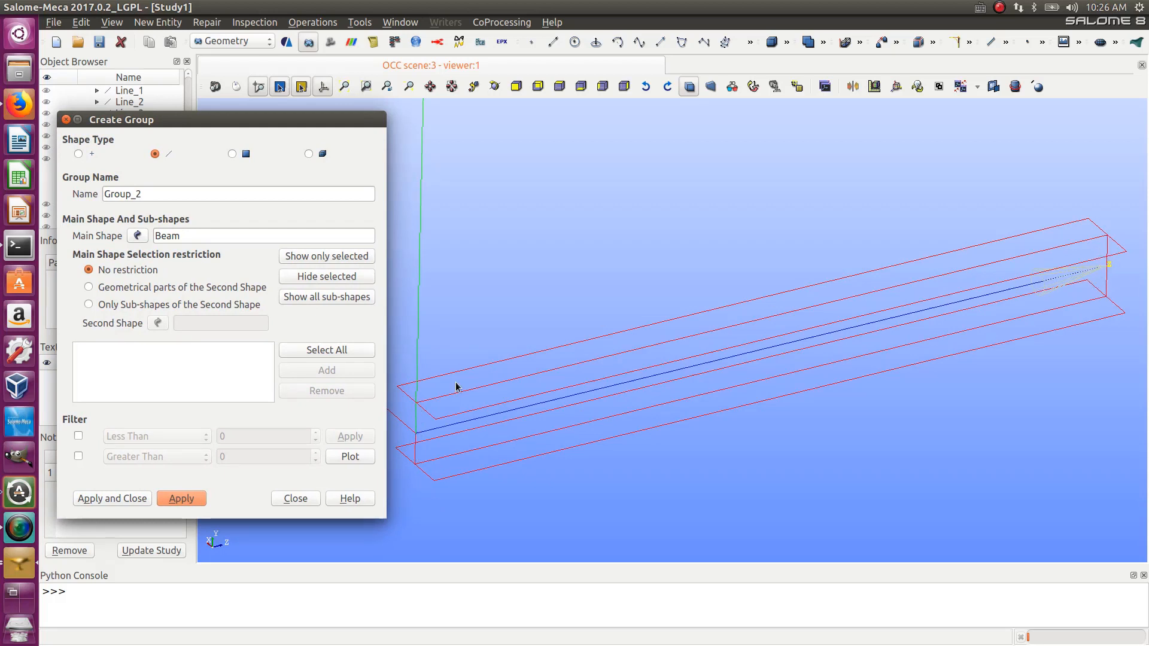
pyautogui.click(417, 450)
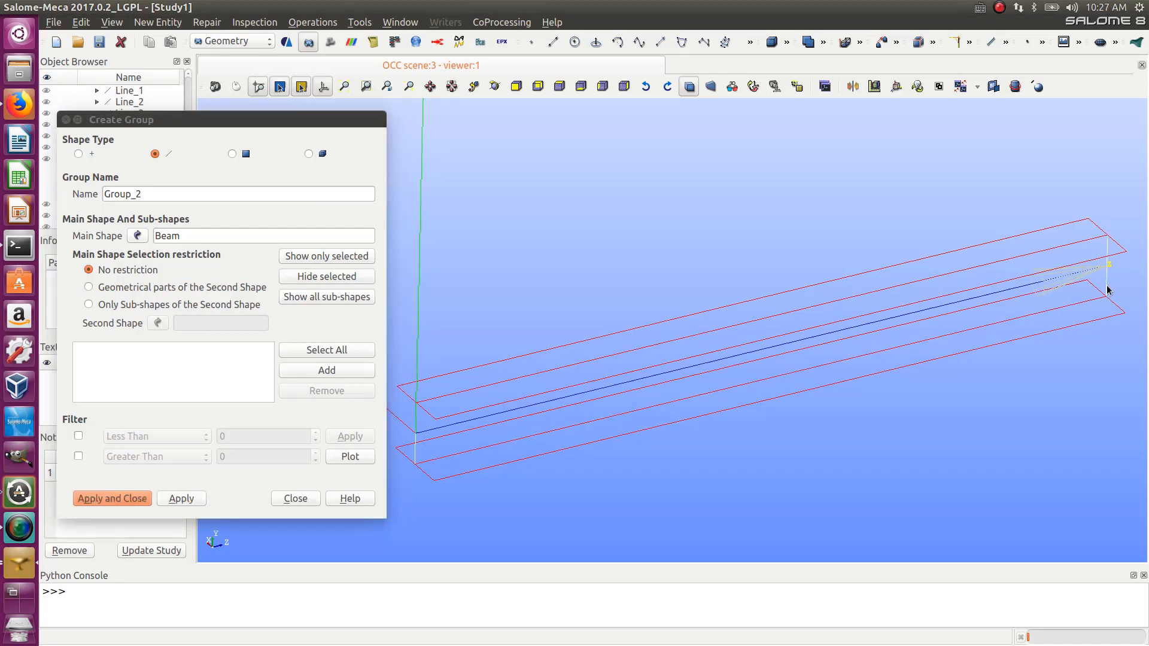
pyautogui.click(318, 373)
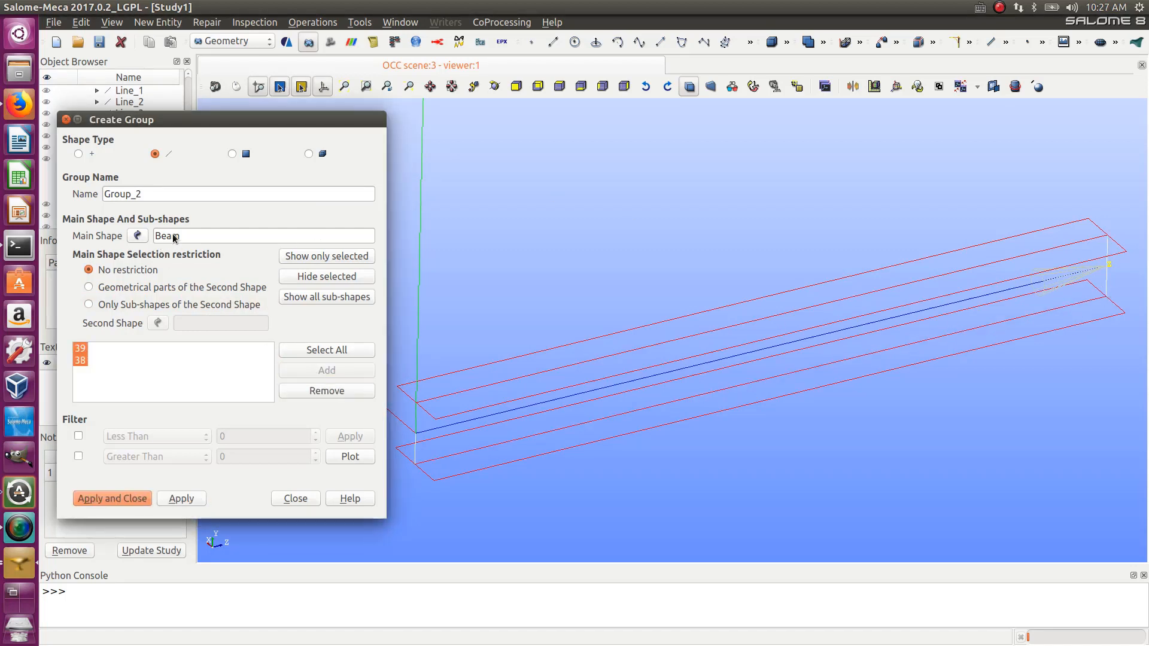
pyautogui.doubleClick(153, 195)
pyautogui.write('flange_')
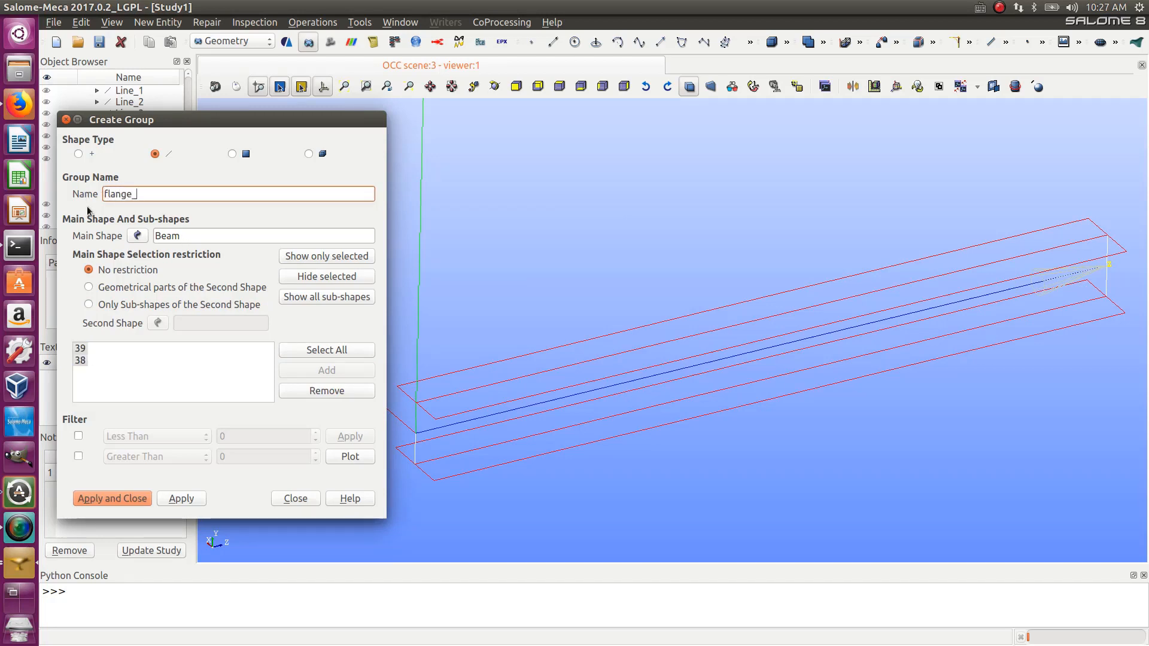
pyautogui.write('ends')
pyautogui.click(129, 499)
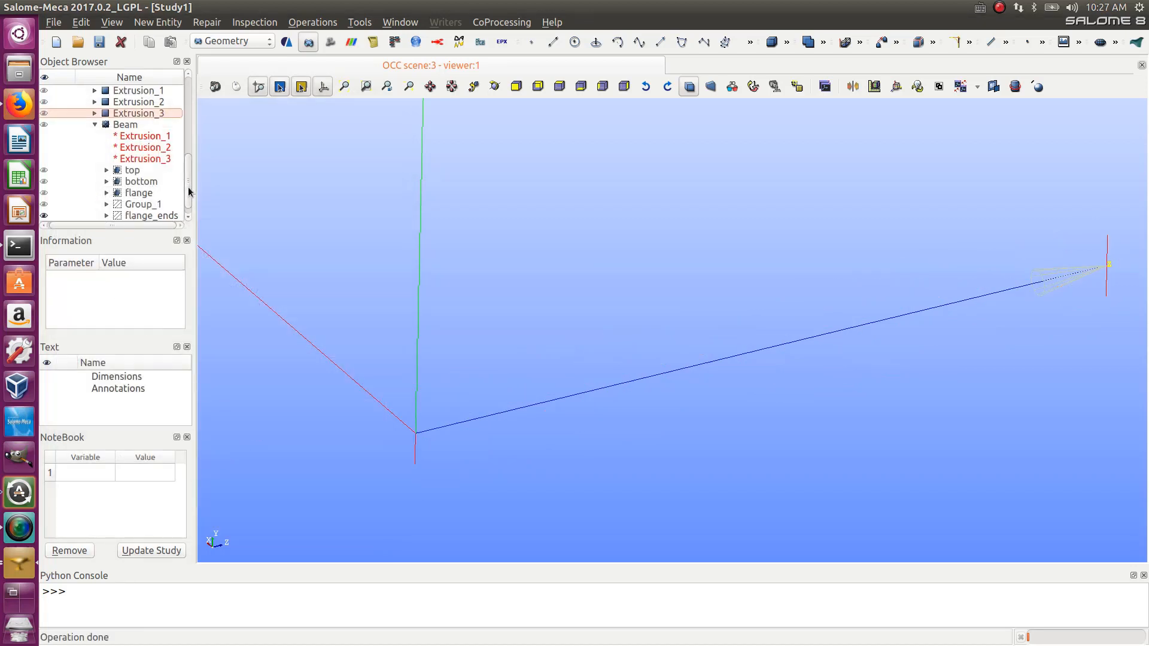
# - Rename the edge group Group_1 as end1
pyautogui.scroll(-1, 187, 191)
pyautogui.click(147, 197)
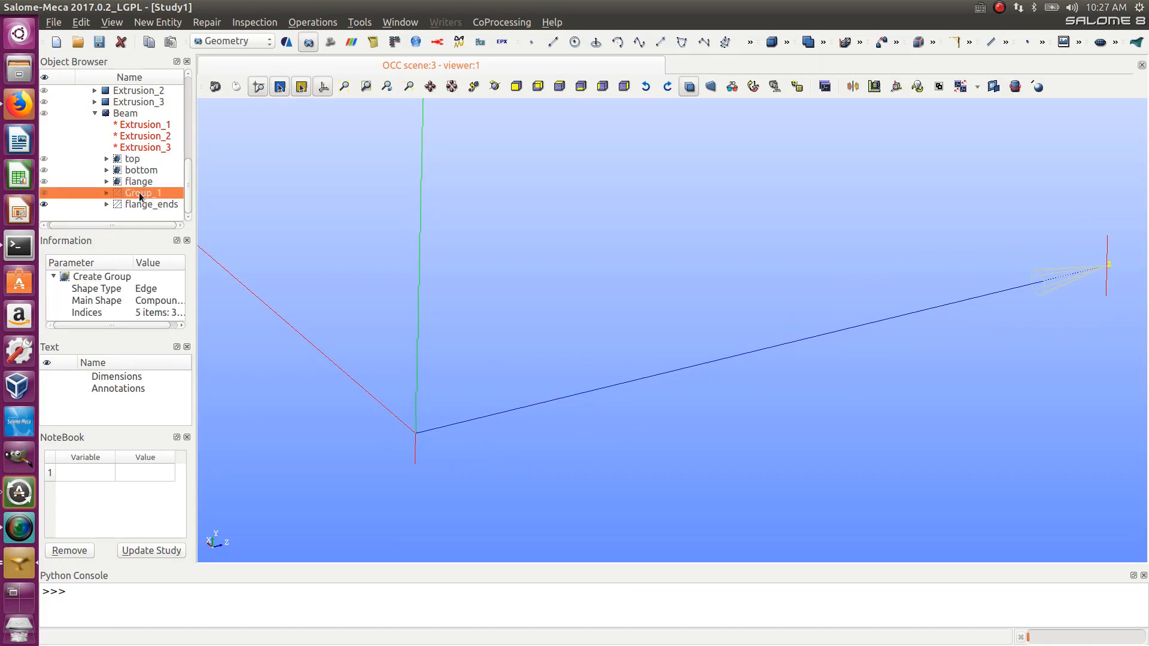
pyautogui.click(139, 194)
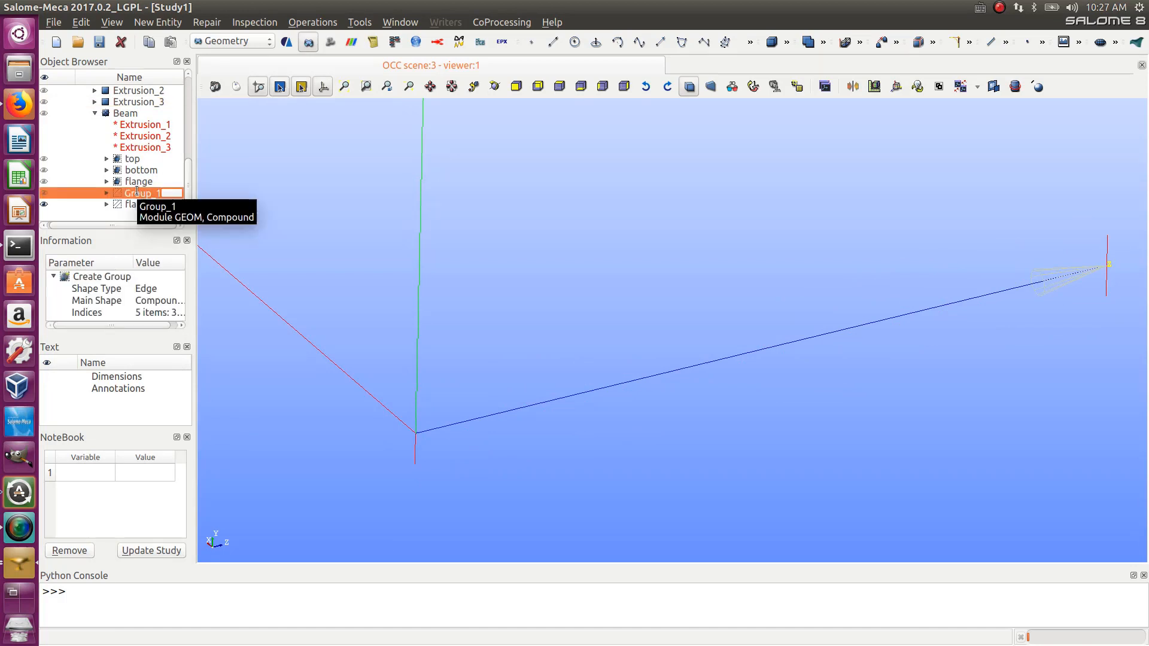
pyautogui.write('end1')
pyautogui.press('Return')
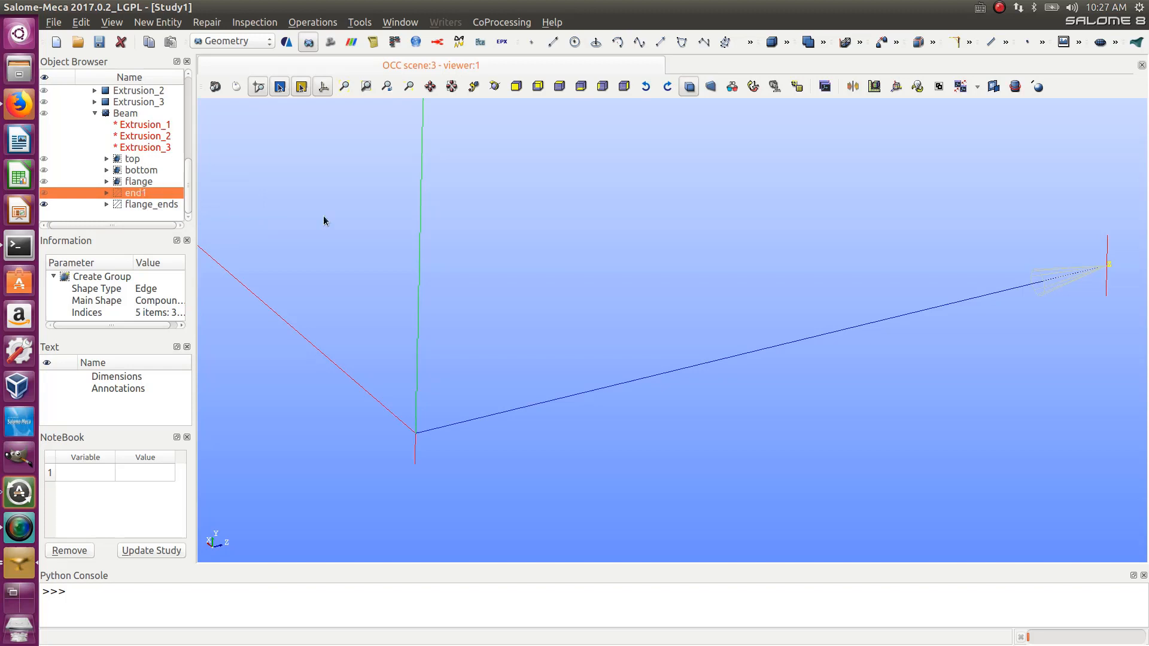
# - Show the Beam again and save the study as 2dbeam2
pyautogui.click(43, 115)
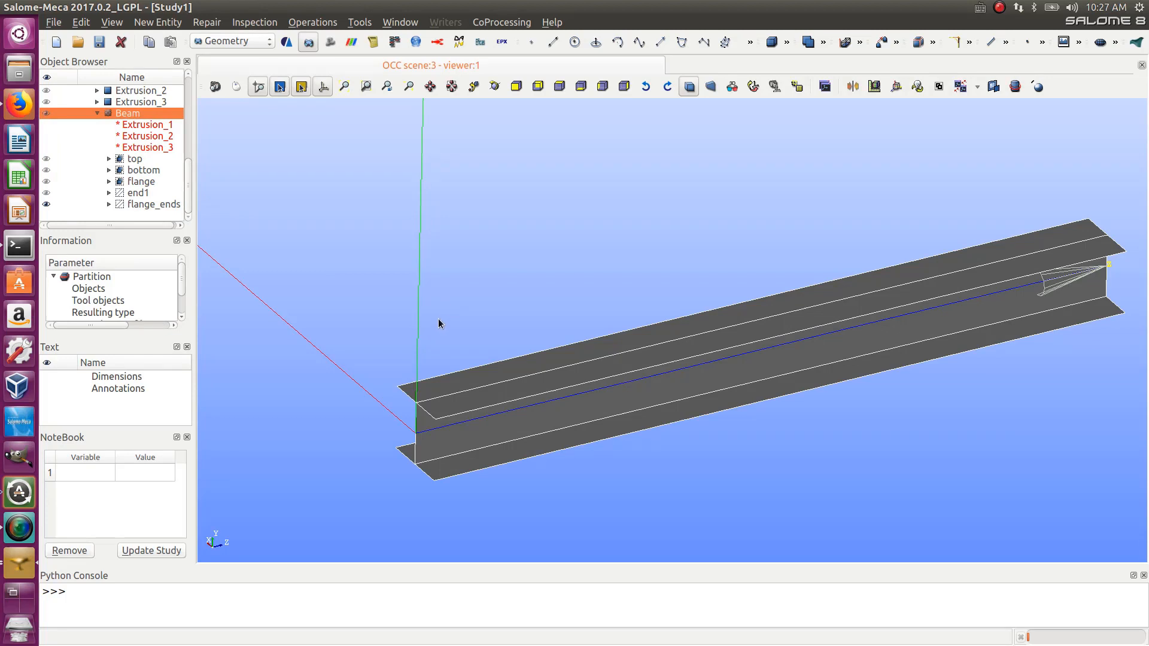
pyautogui.hotkey('ctrl', 's')
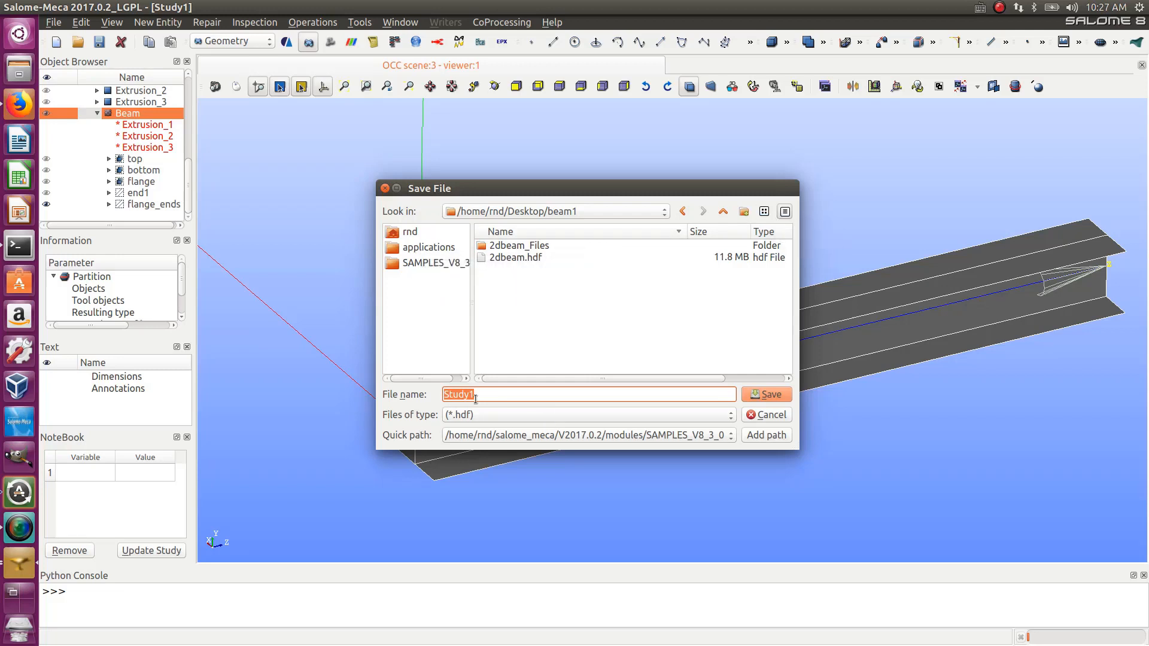
pyautogui.write('2dbe')
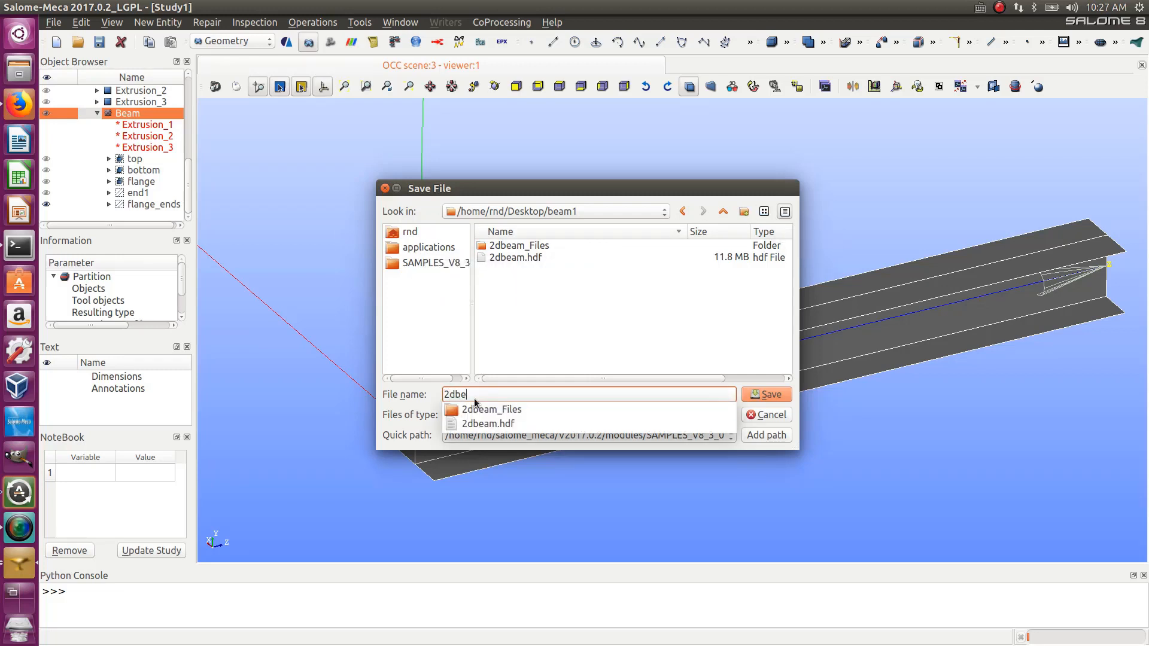
pyautogui.write('am2')
pyautogui.press('Return')
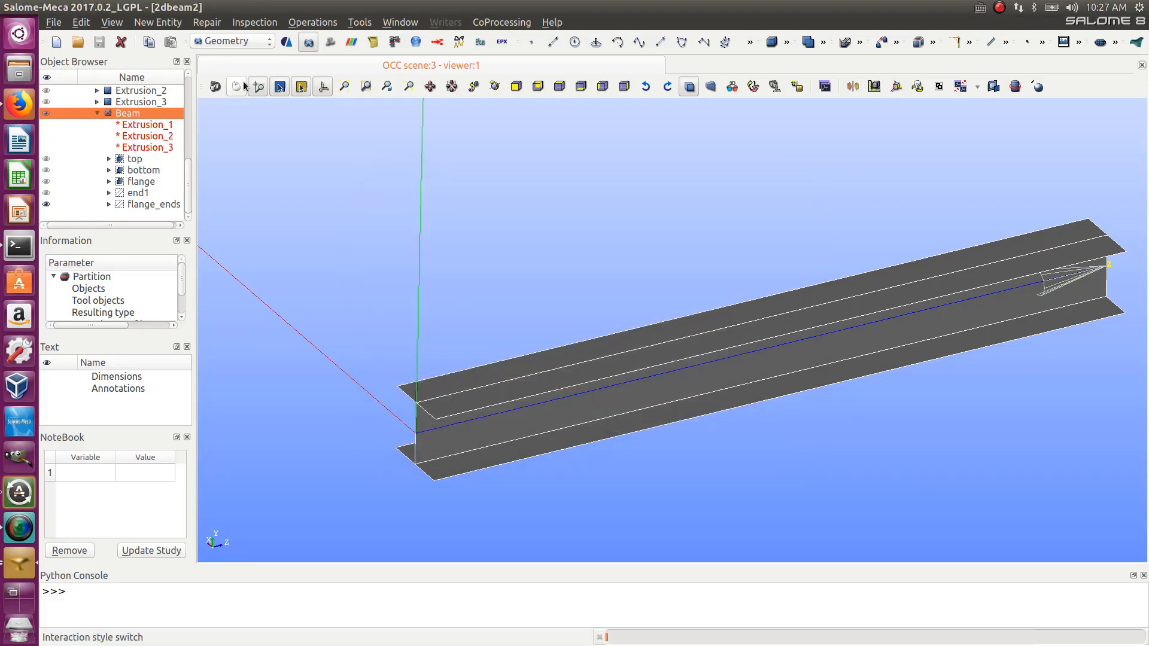
# - Switch to the Mesh module and display the Beam geometry in the viewer
pyautogui.click(236, 41)
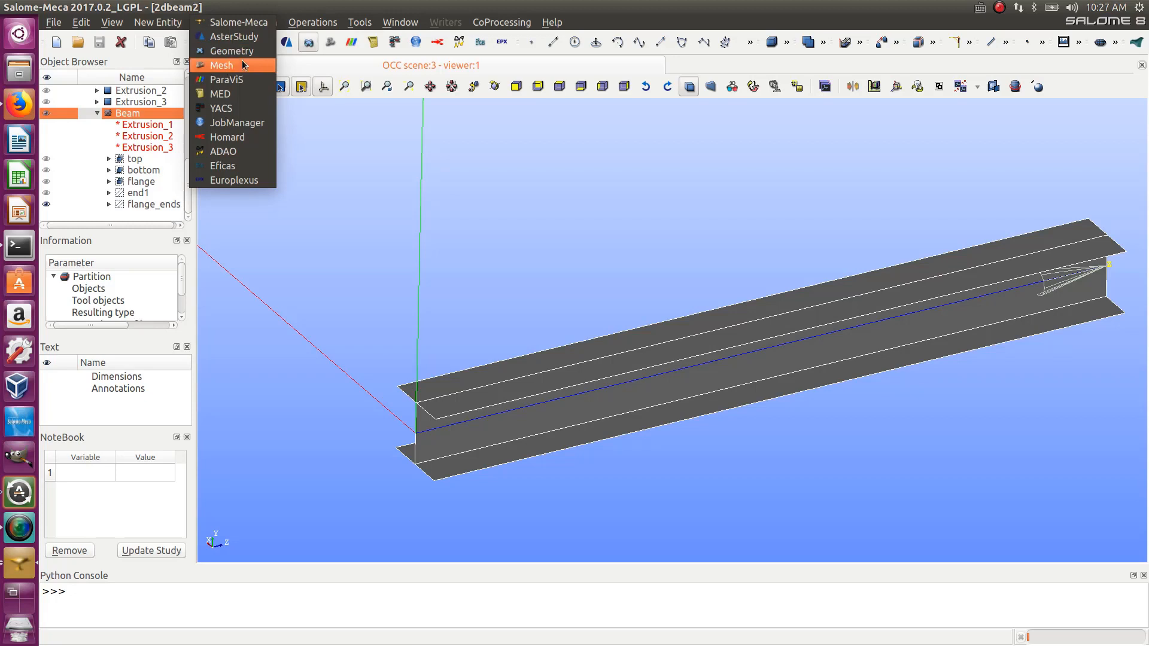
pyautogui.click(241, 64)
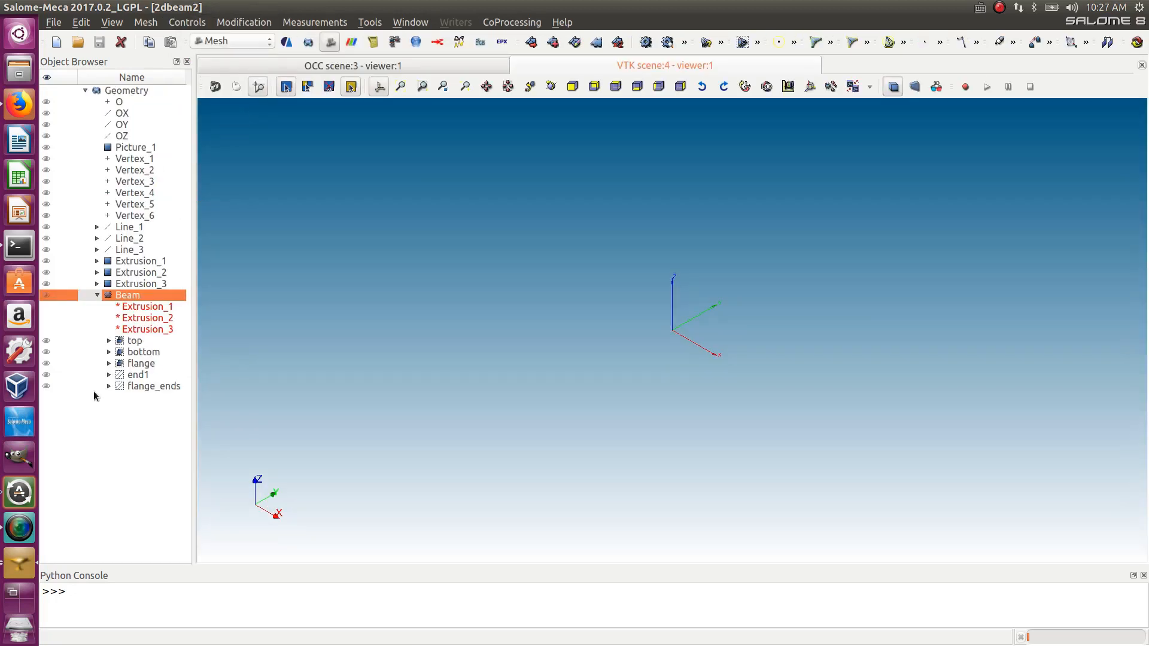
pyautogui.click(46, 295)
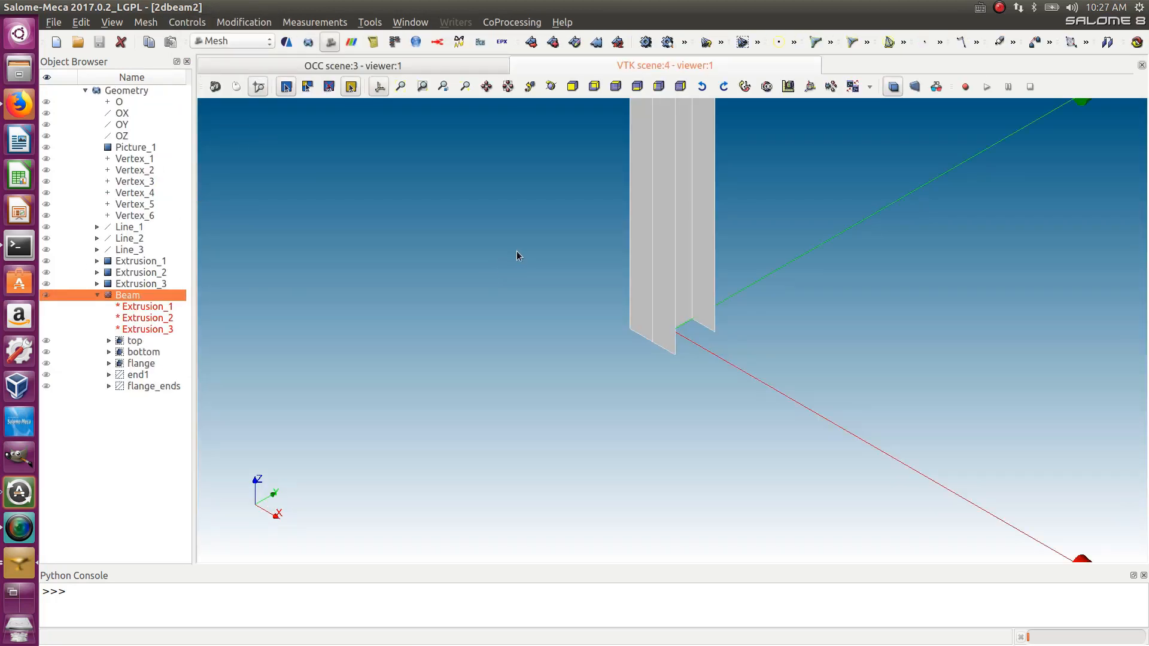
pyautogui.keyDown('ctrl'); pyautogui.moveTo(518, 256); pyautogui.dragTo(517, 125, button='right'); pyautogui.keyUp('ctrl')
pyautogui.scroll(10, 337, 160)
pyautogui.scroll(-1, 652, 168)
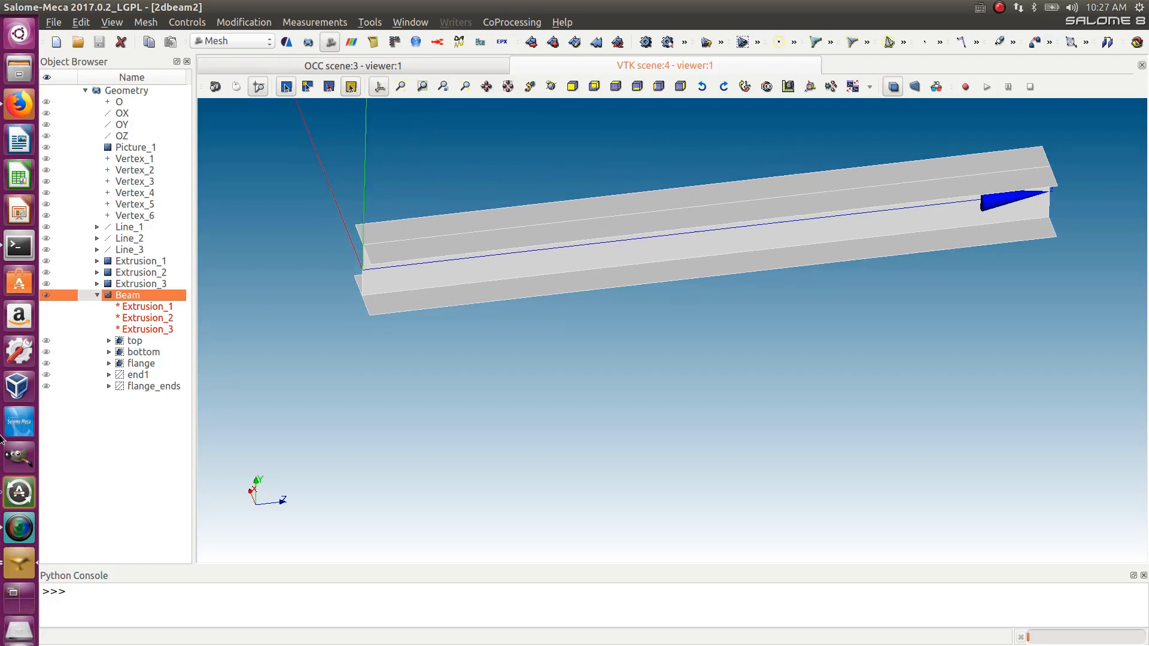
# - Start a new mesh on the Beam with the Quadrangle: Mapping 2D algorithm
pyautogui.click(532, 43)
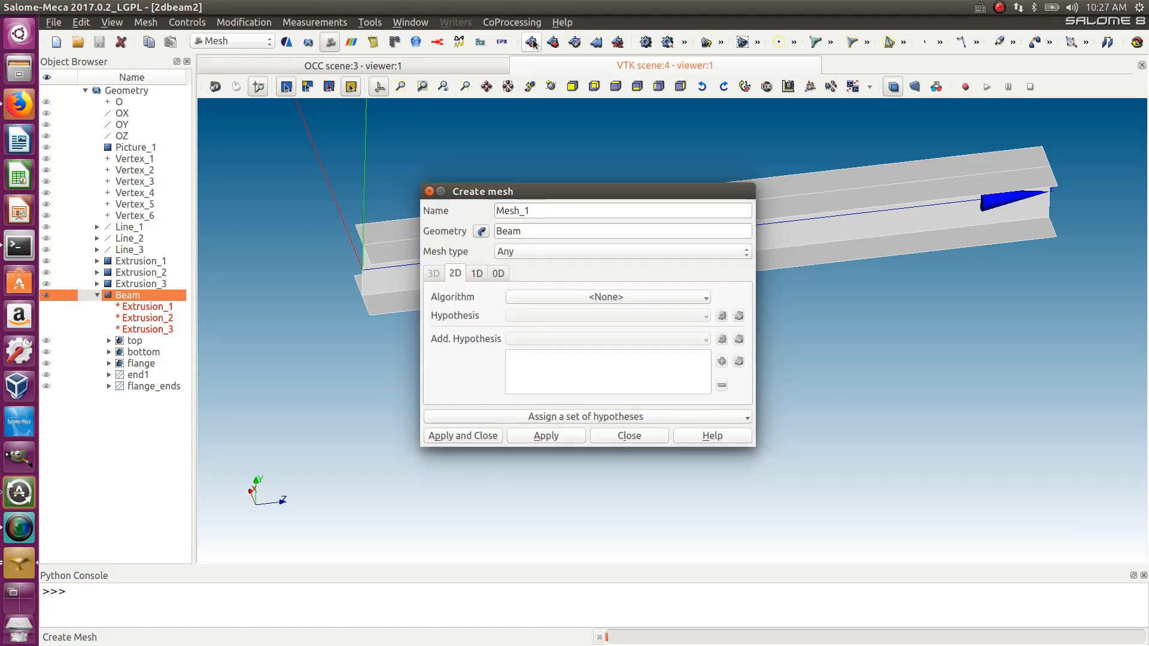
pyautogui.moveTo(555, 187); pyautogui.dragTo(414, 221)
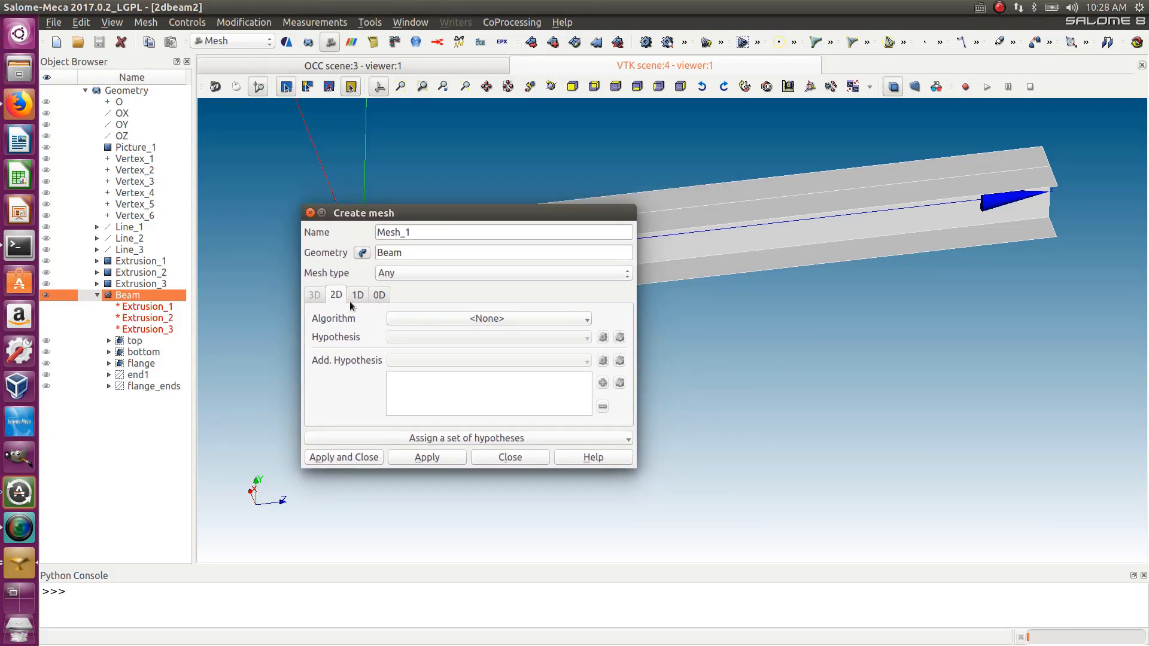
pyautogui.click(398, 319)
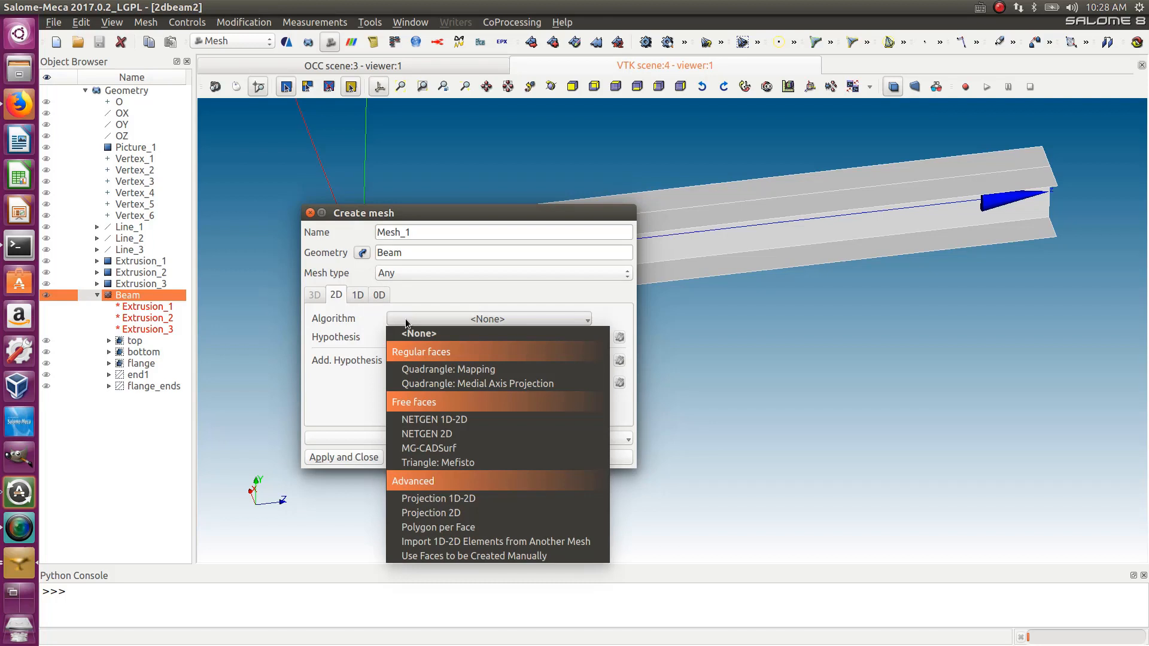
pyautogui.click(428, 369)
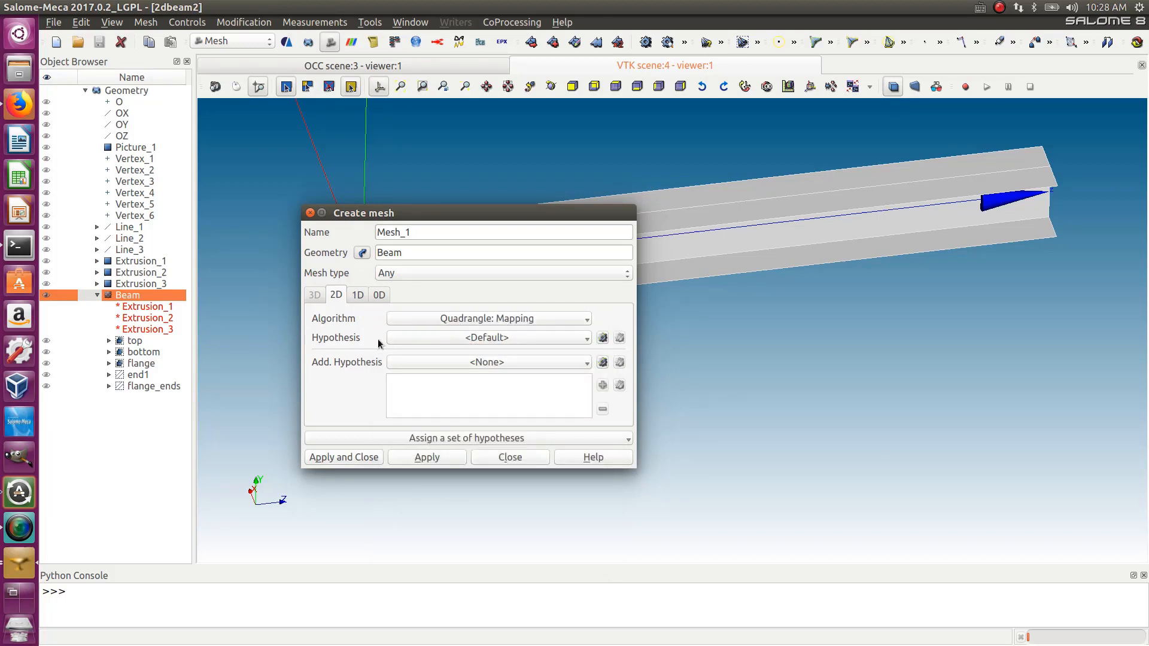
# - Set the mesh's 1D algorithm to Wire Discretisation
pyautogui.click(359, 295)
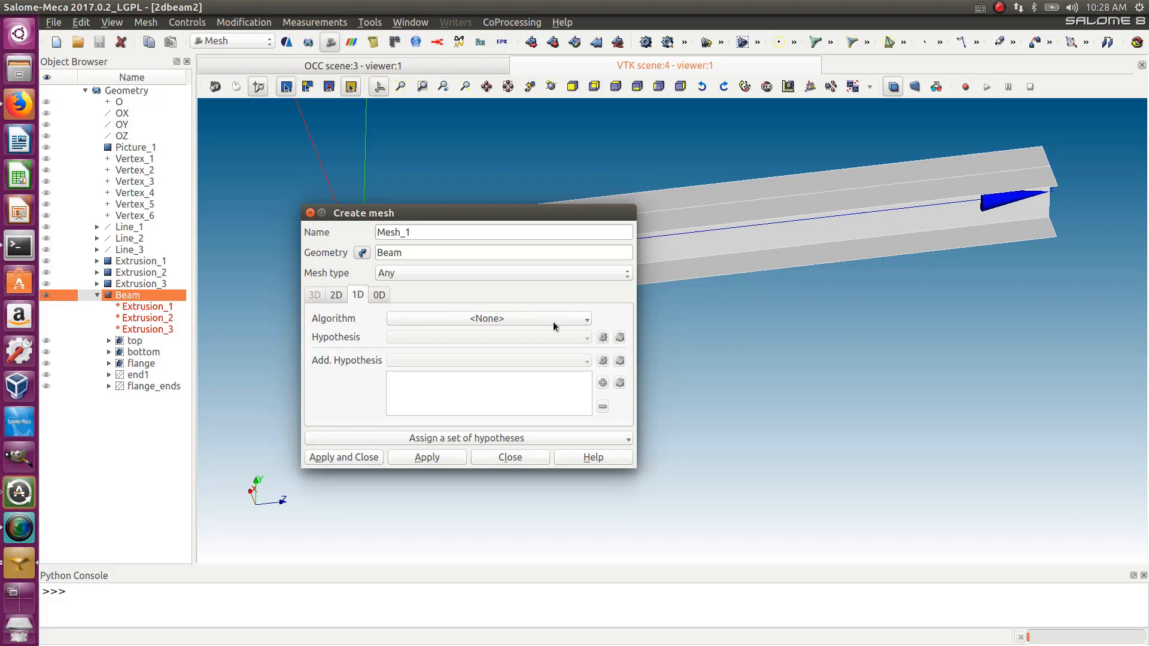
pyautogui.click(479, 318)
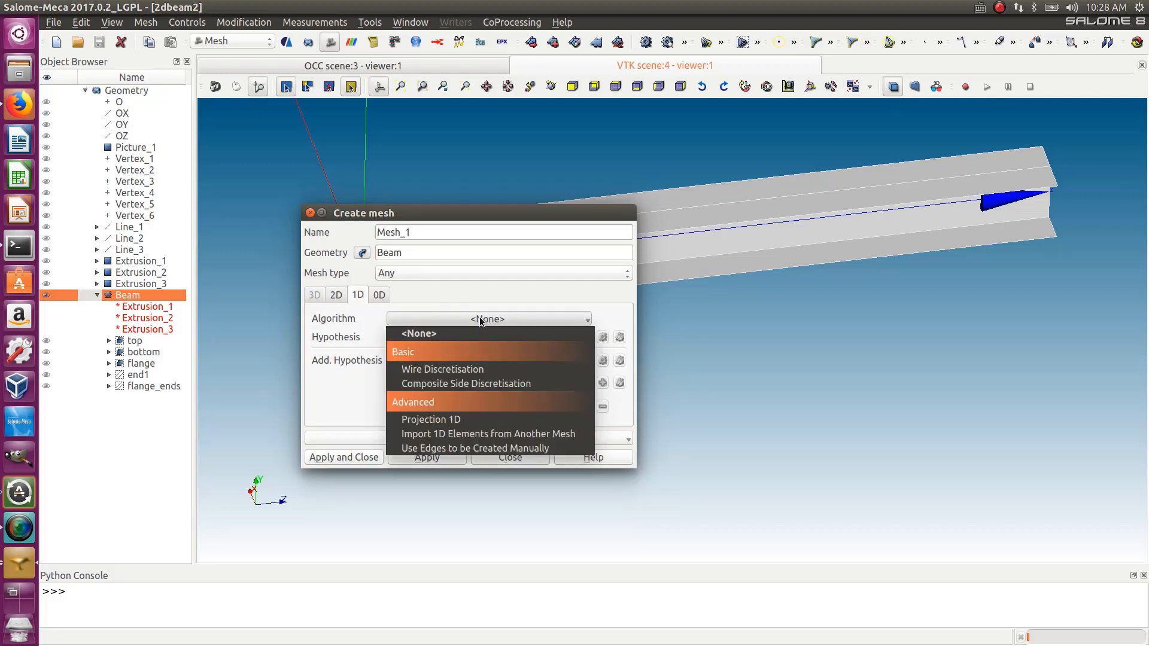
pyautogui.click(486, 370)
# - Add a Local Length hypothesis with length 10 and create the mesh
pyautogui.click(601, 338)
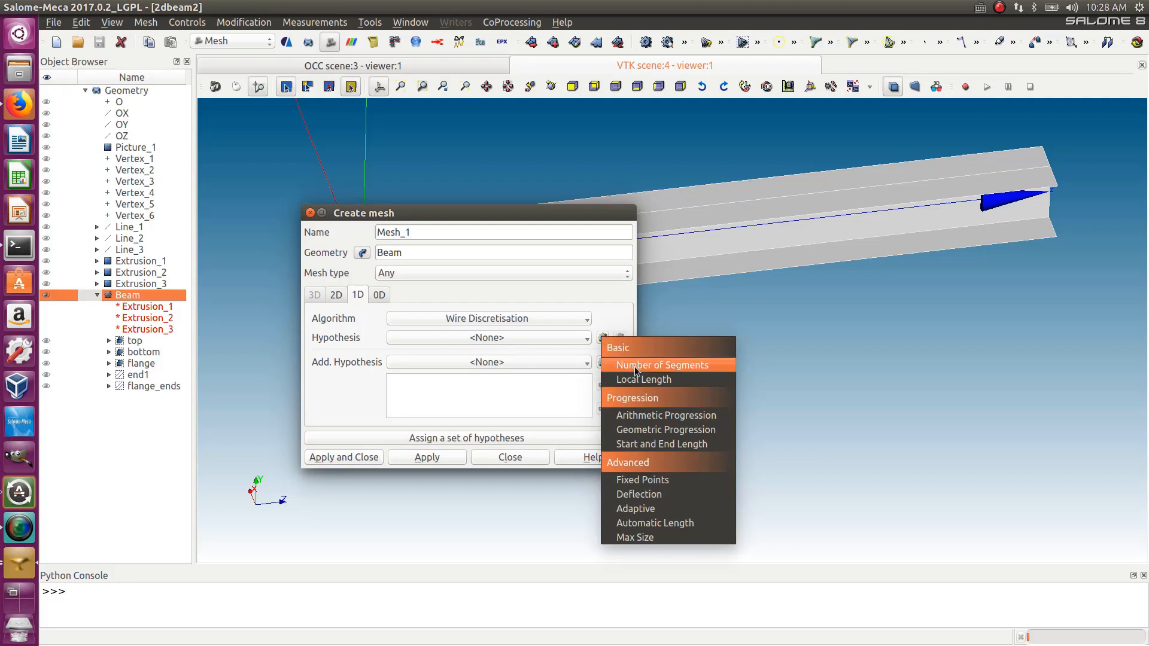
pyautogui.click(644, 385)
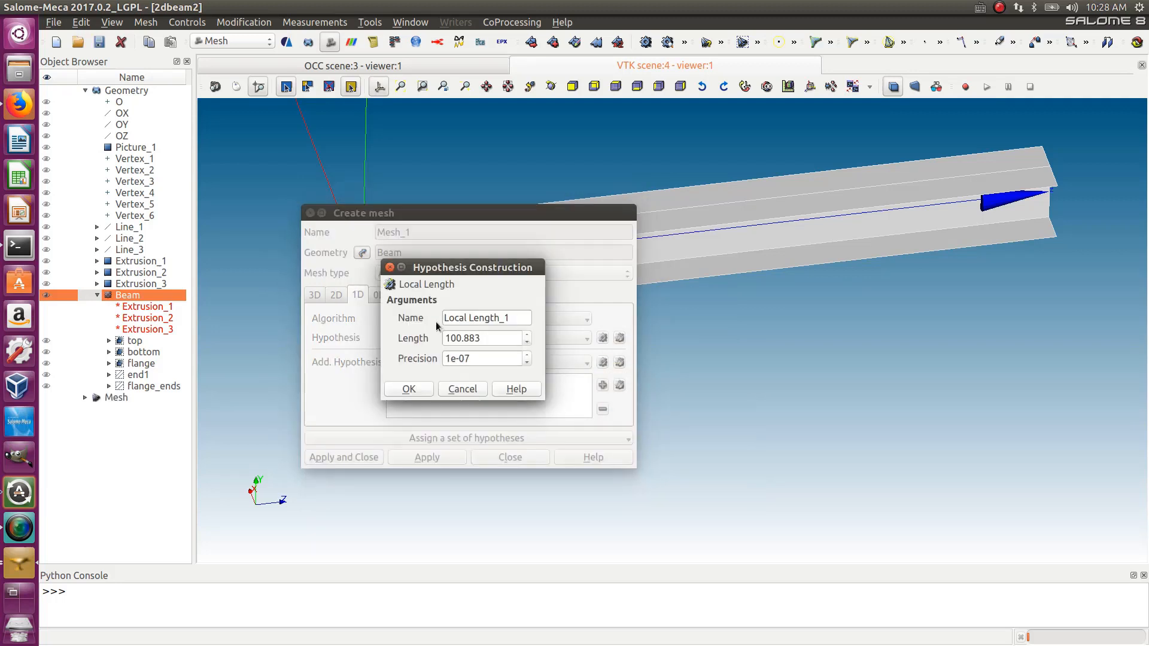
pyautogui.moveTo(486, 339); pyautogui.dragTo(333, 338)
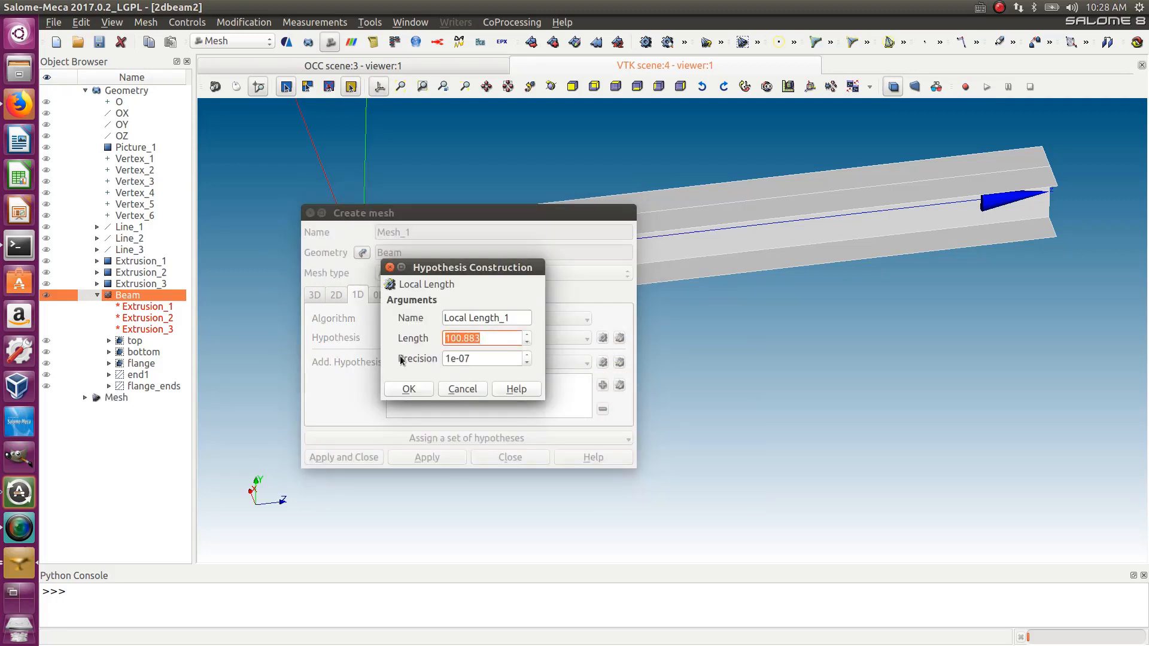
pyautogui.write('10')
pyautogui.click(412, 390)
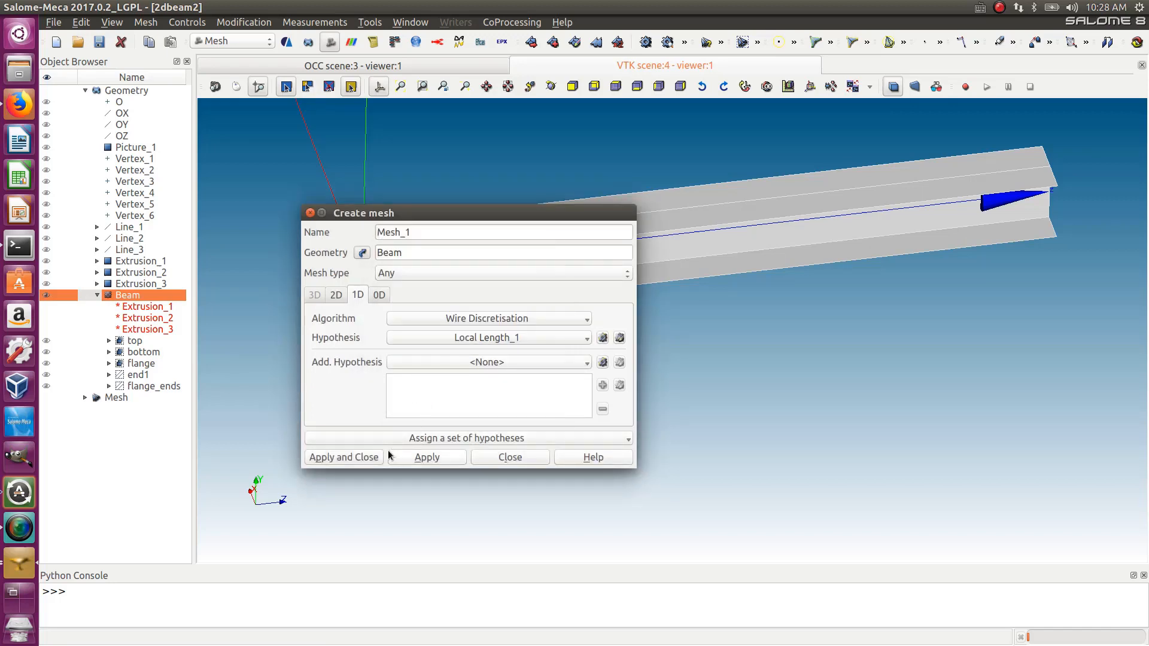
pyautogui.click(365, 456)
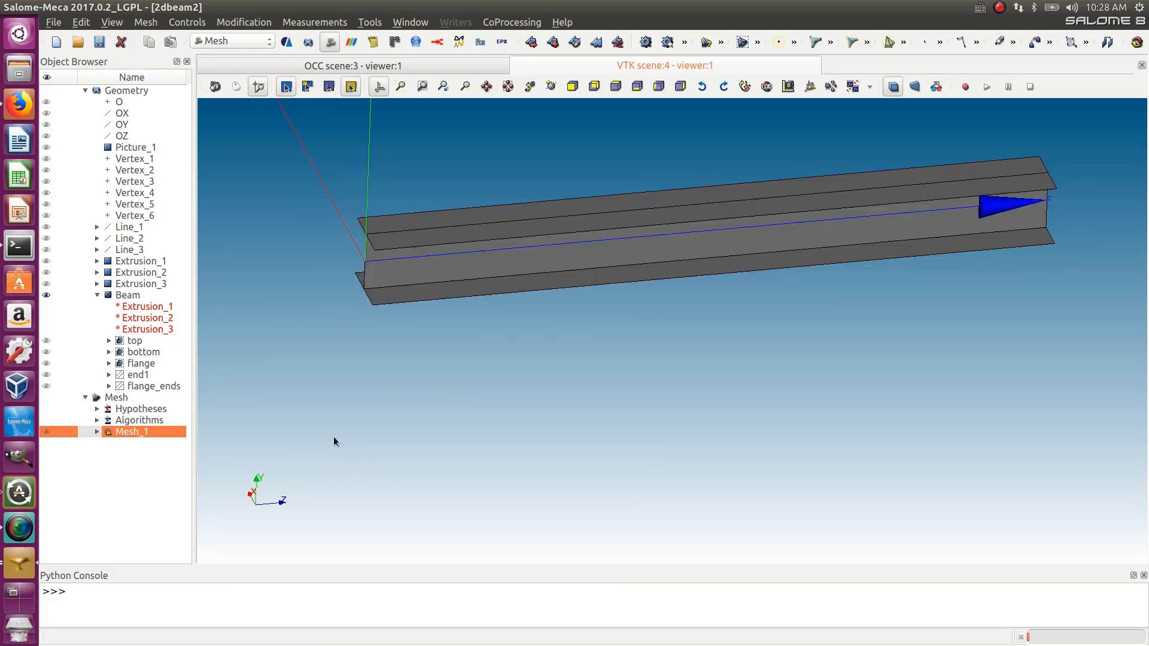
# - Compute the mesh and examine its elements in the viewer
pyautogui.rightClick(121, 432)
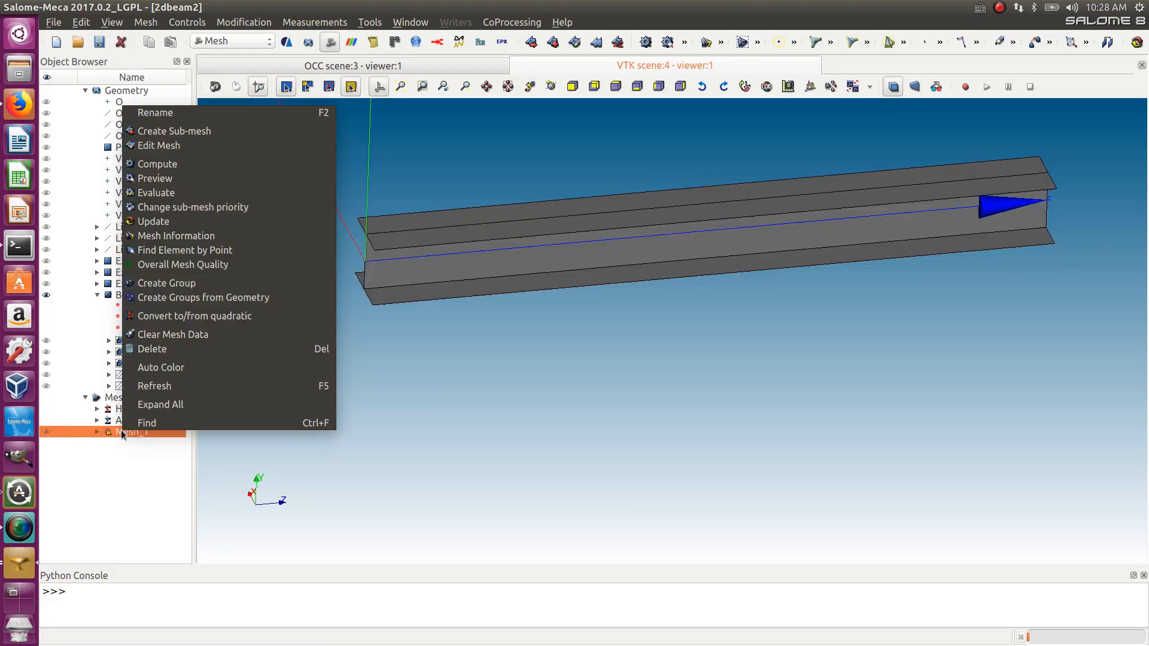
pyautogui.click(166, 165)
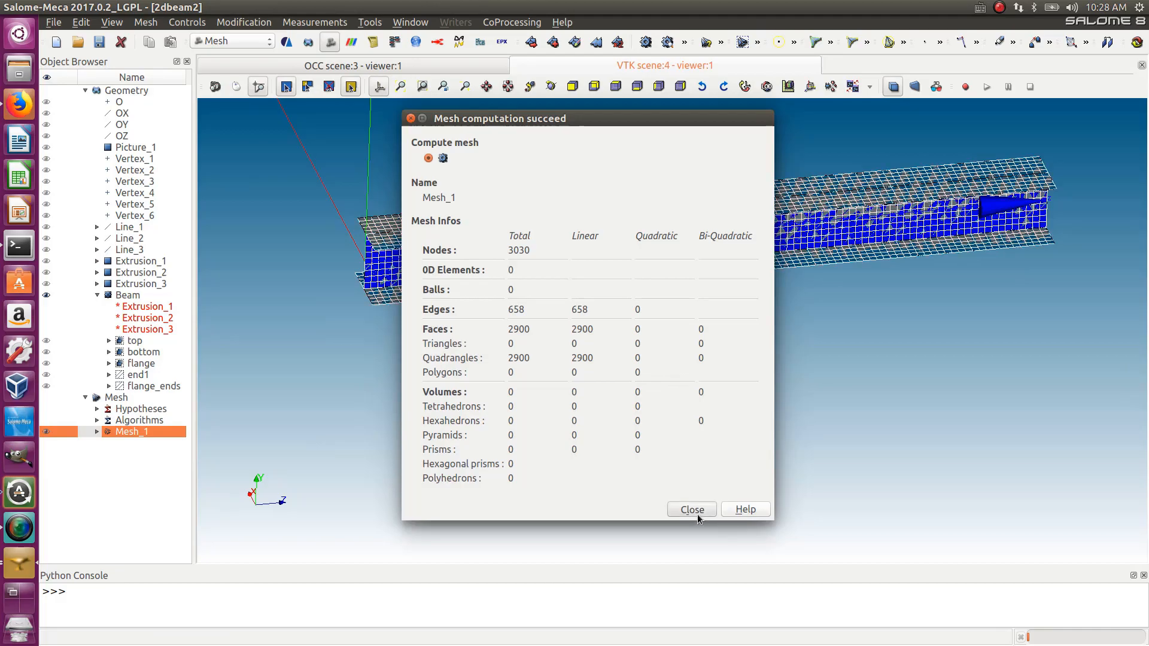
pyautogui.click(691, 510)
pyautogui.keyDown('ctrl'); pyautogui.moveTo(697, 233); pyautogui.dragTo(670, 156, button='right'); pyautogui.keyUp('ctrl')
pyautogui.scroll(5, 323, 258)
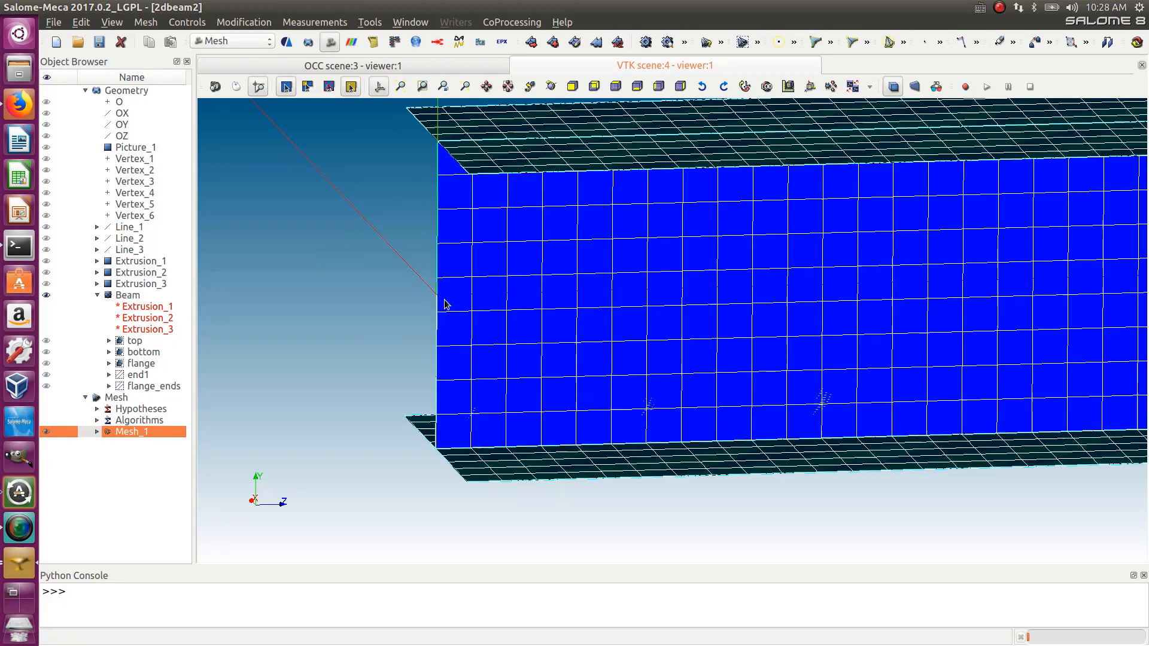
pyautogui.scroll(-1, 438, 299)
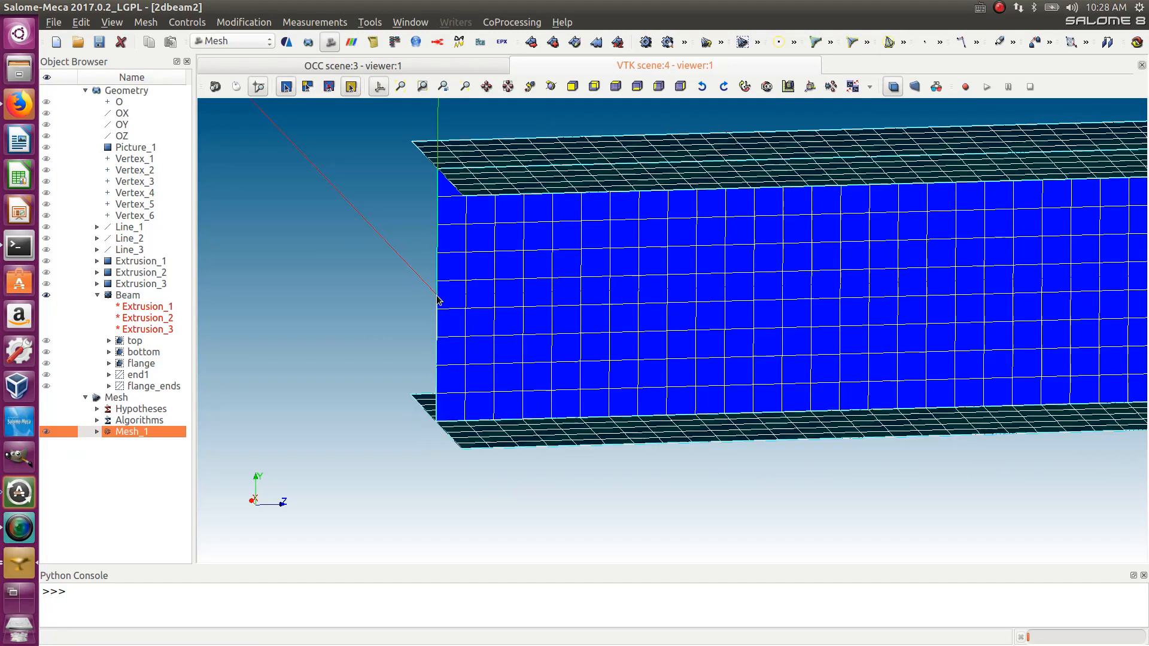
pyautogui.scroll(-2, 439, 299)
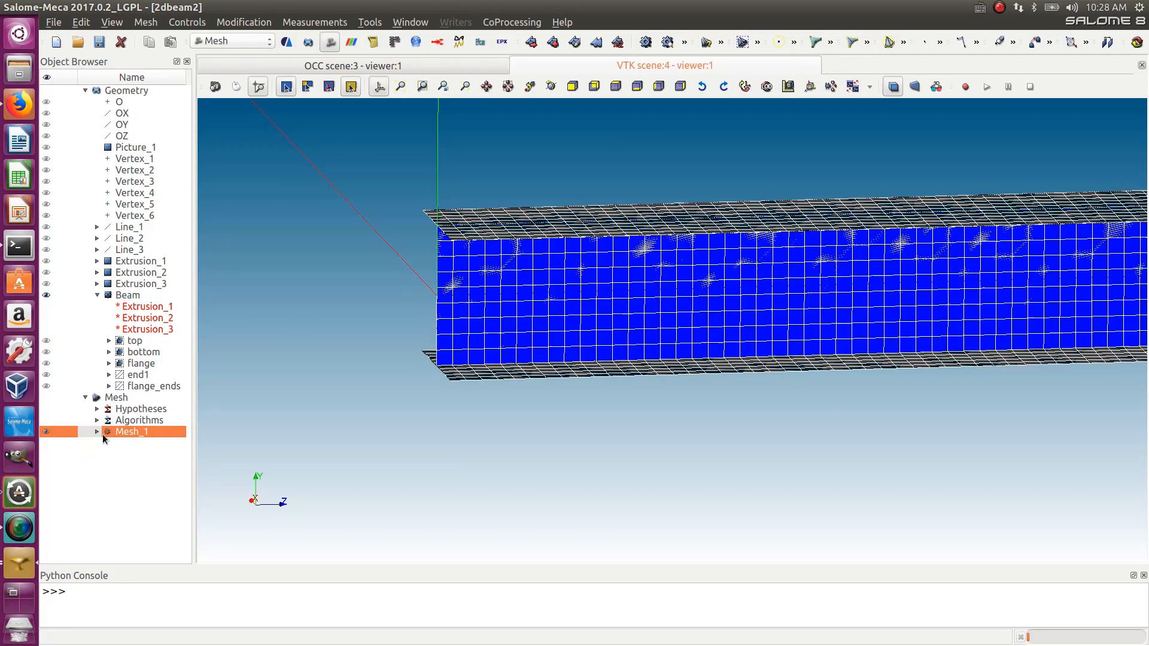
# - Create a sub-mesh of Mesh_1 on the flange_ends group using the Wire Discretisation 1D algorithm
pyautogui.click(551, 46)
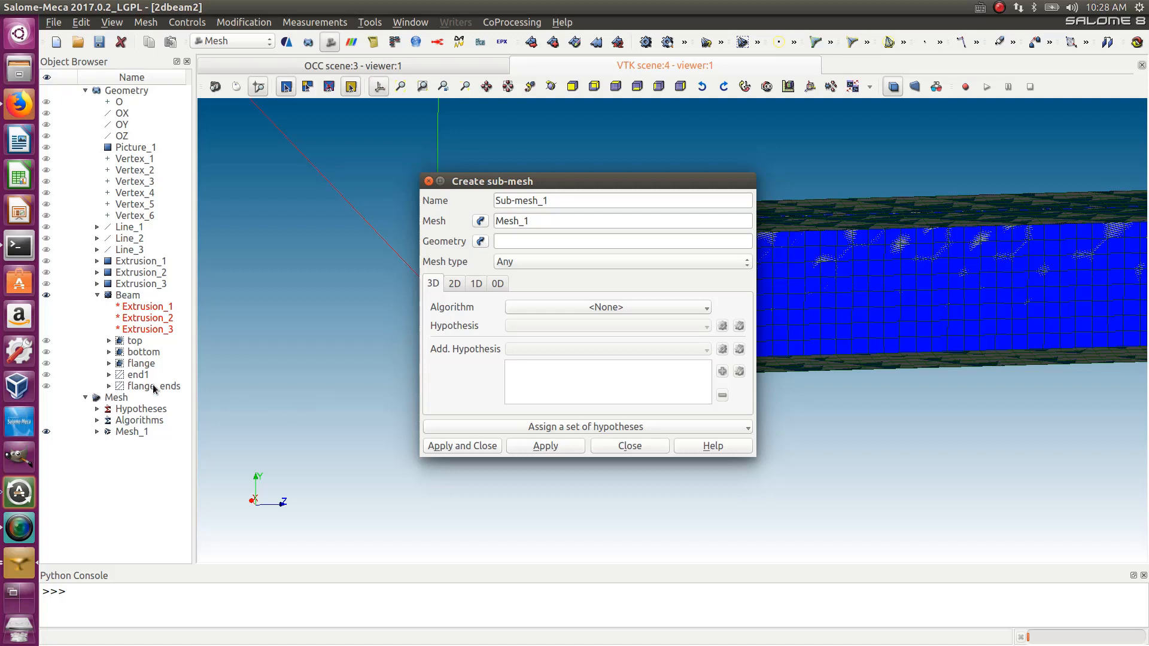
pyautogui.click(130, 388)
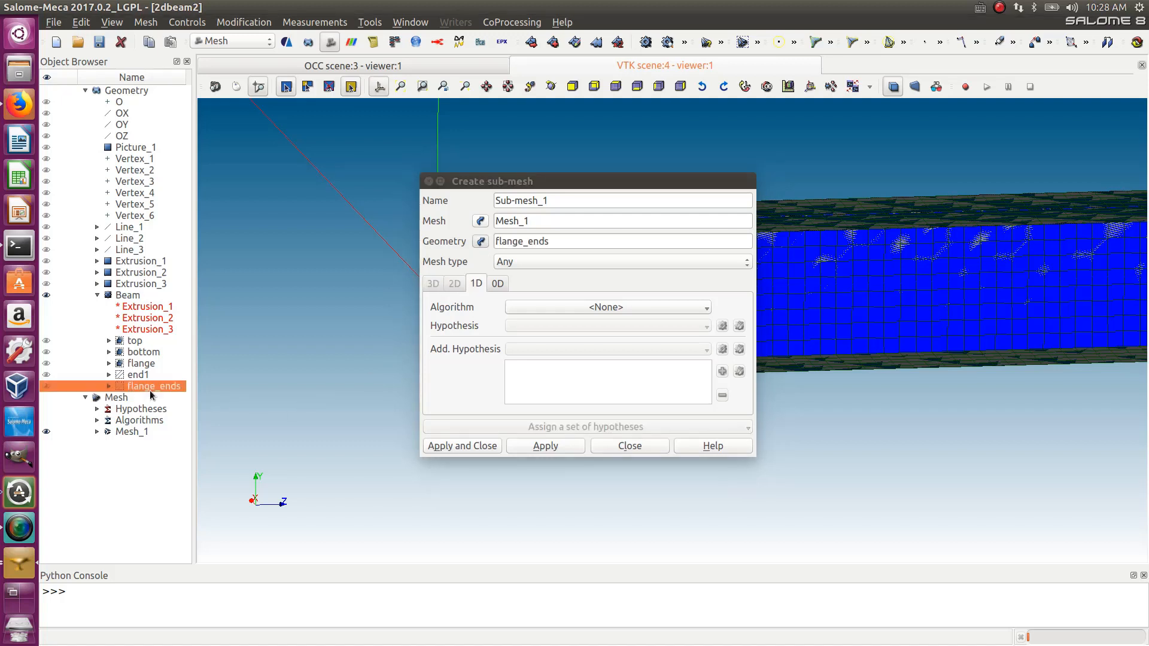
pyautogui.click(592, 308)
pyautogui.click(591, 358)
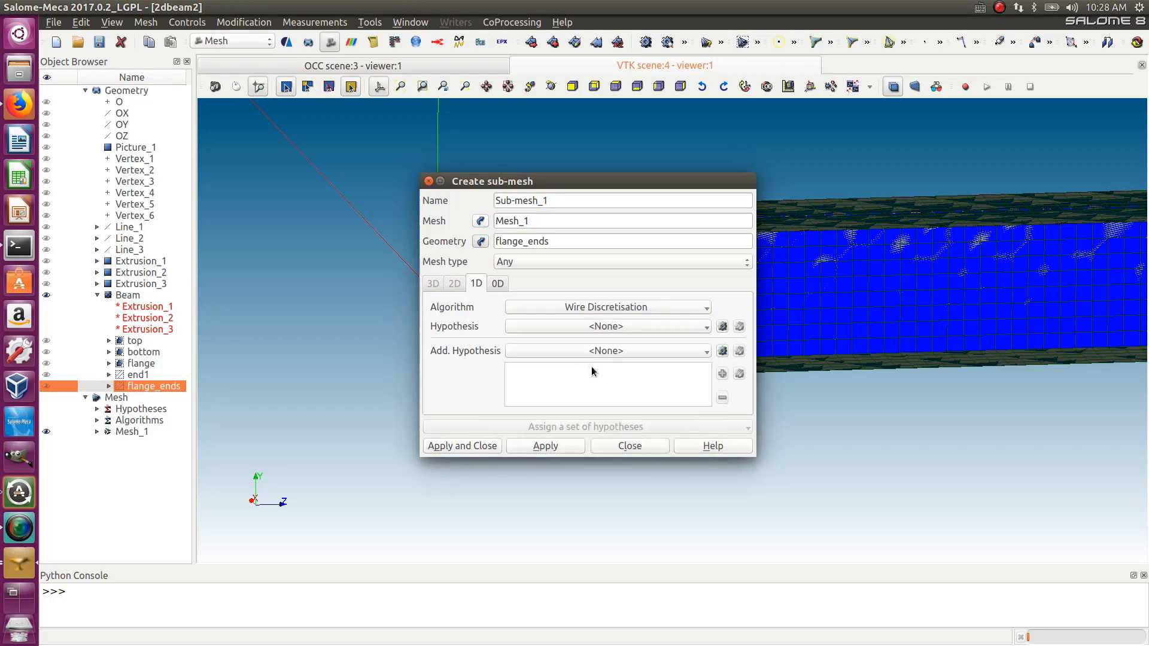
# - Add a Number of Segments hypothesis of 10 segments to the sub-mesh and apply it
pyautogui.click(722, 327)
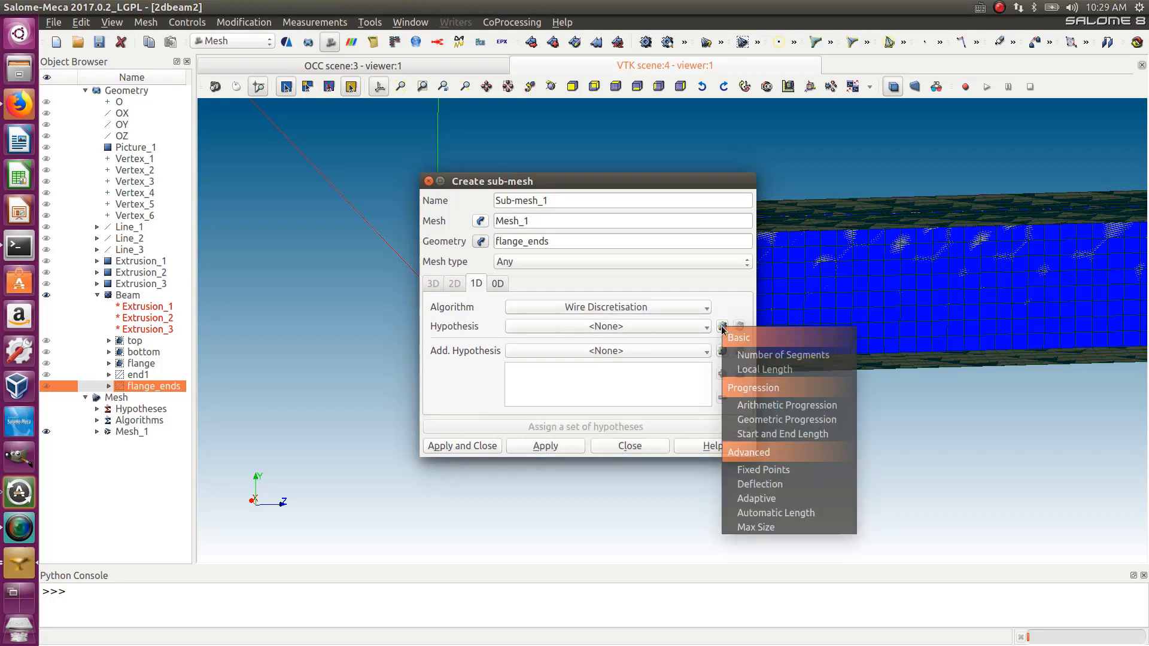
pyautogui.click(752, 356)
pyautogui.moveTo(565, 317); pyautogui.dragTo(543, 316)
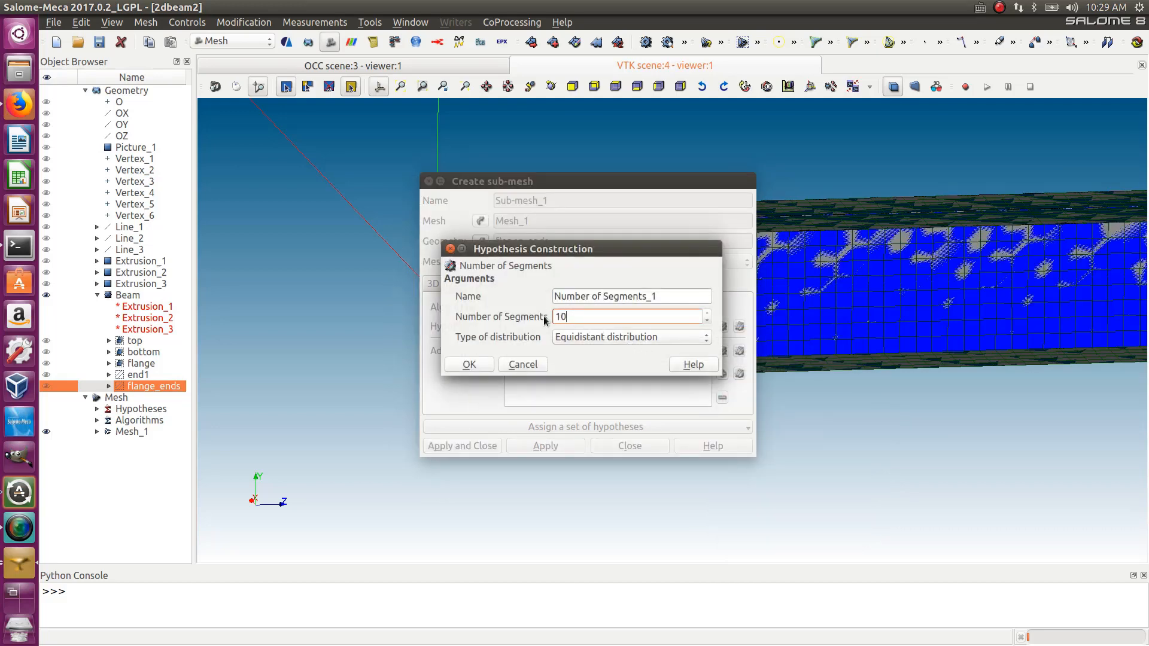
pyautogui.write('10')
pyautogui.click(483, 366)
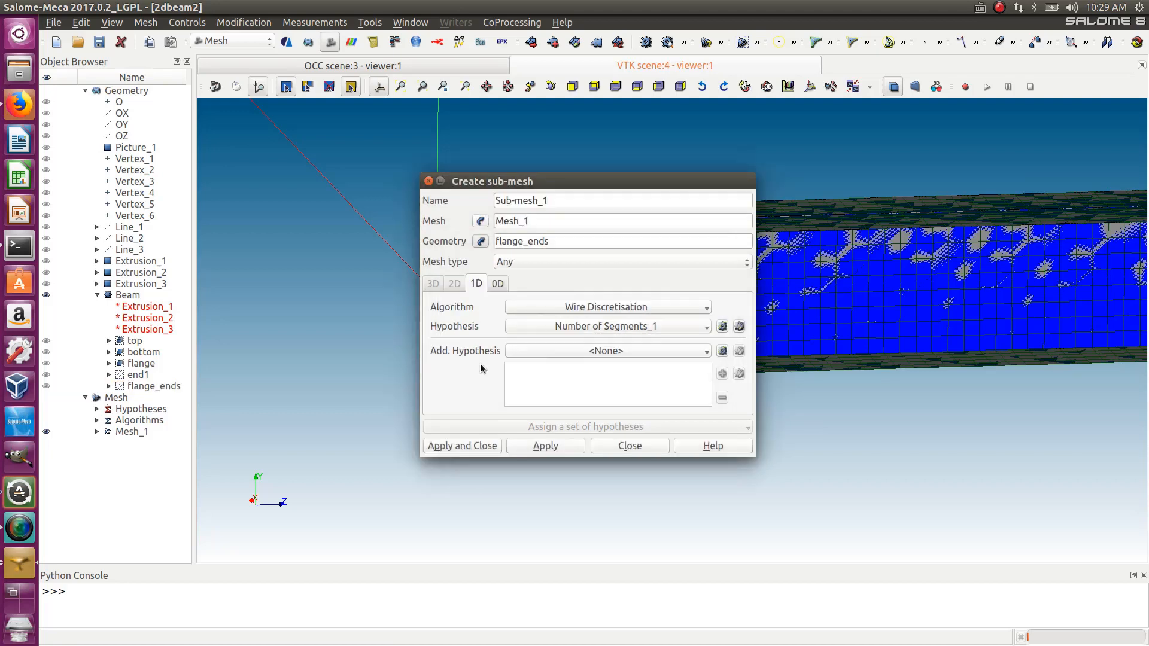
pyautogui.click(461, 447)
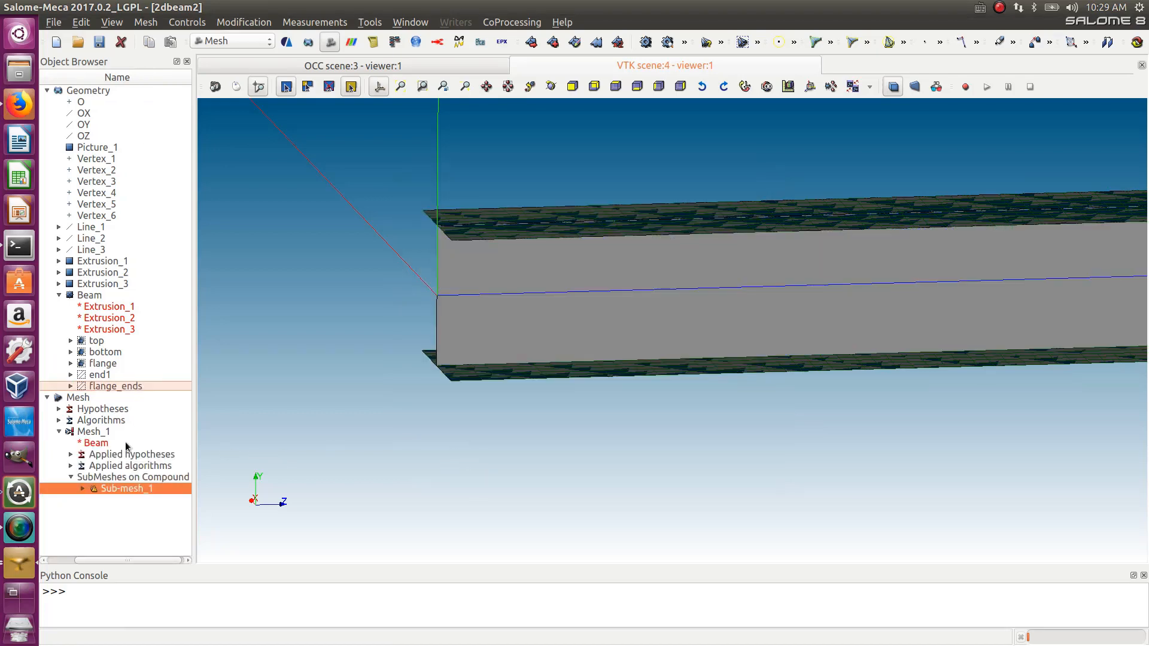
# - Recompute Mesh_1 and inspect the refined elements and the new sub-mesh entry
pyautogui.rightClick(94, 433)
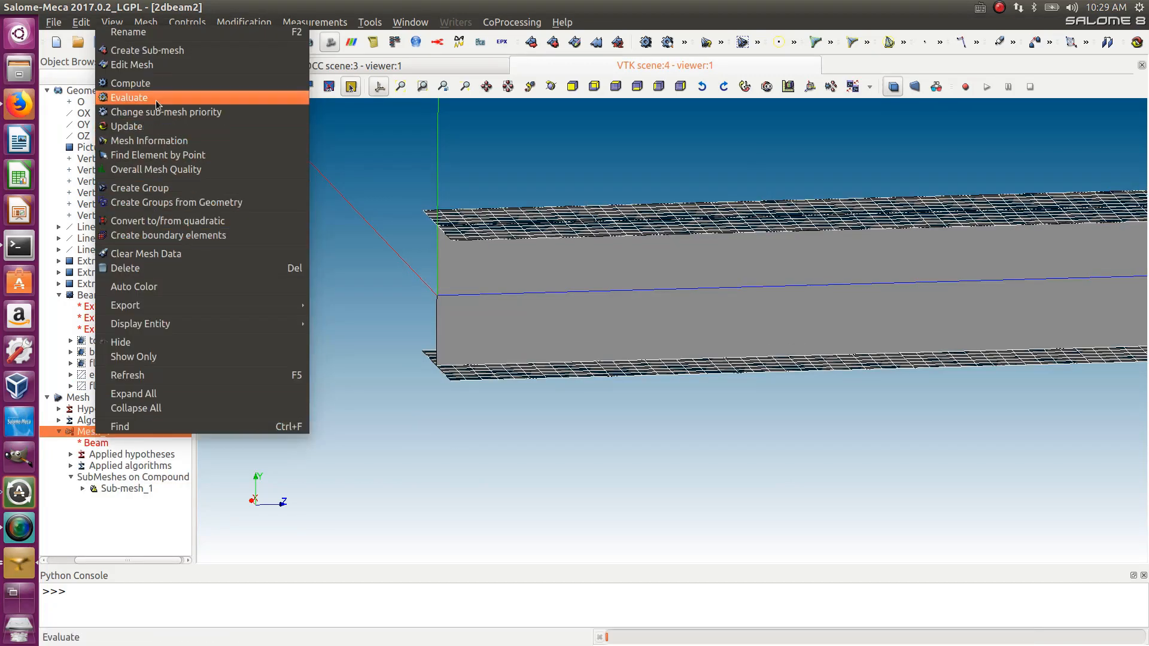
pyautogui.click(159, 84)
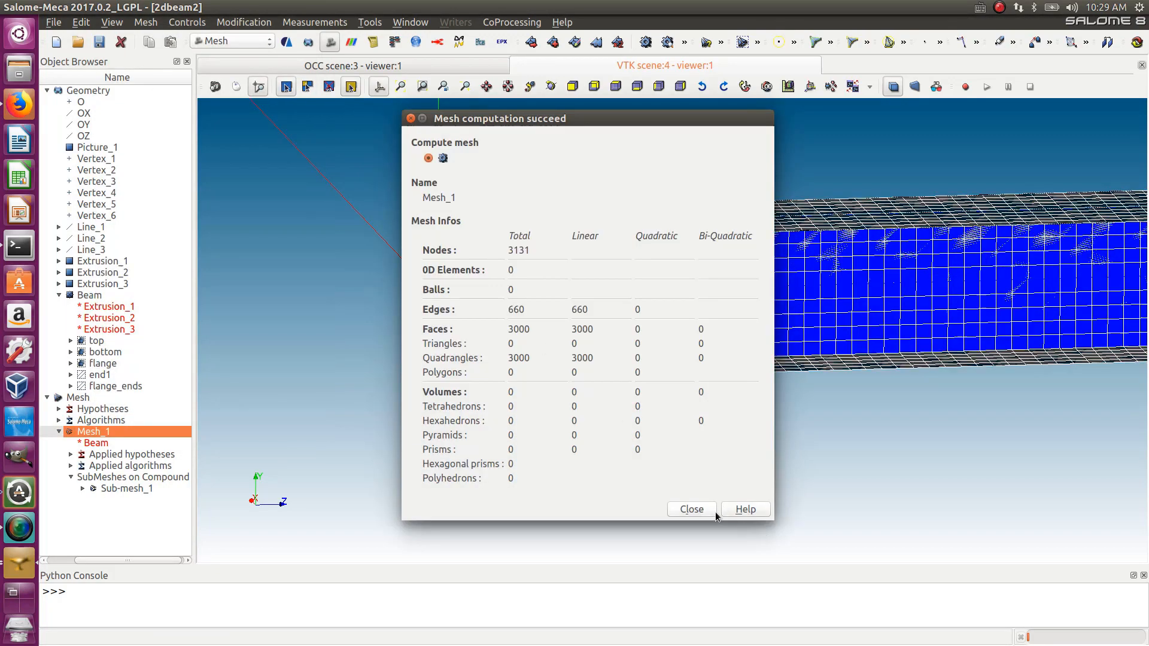
pyautogui.click(694, 510)
pyautogui.scroll(5, 411, 310)
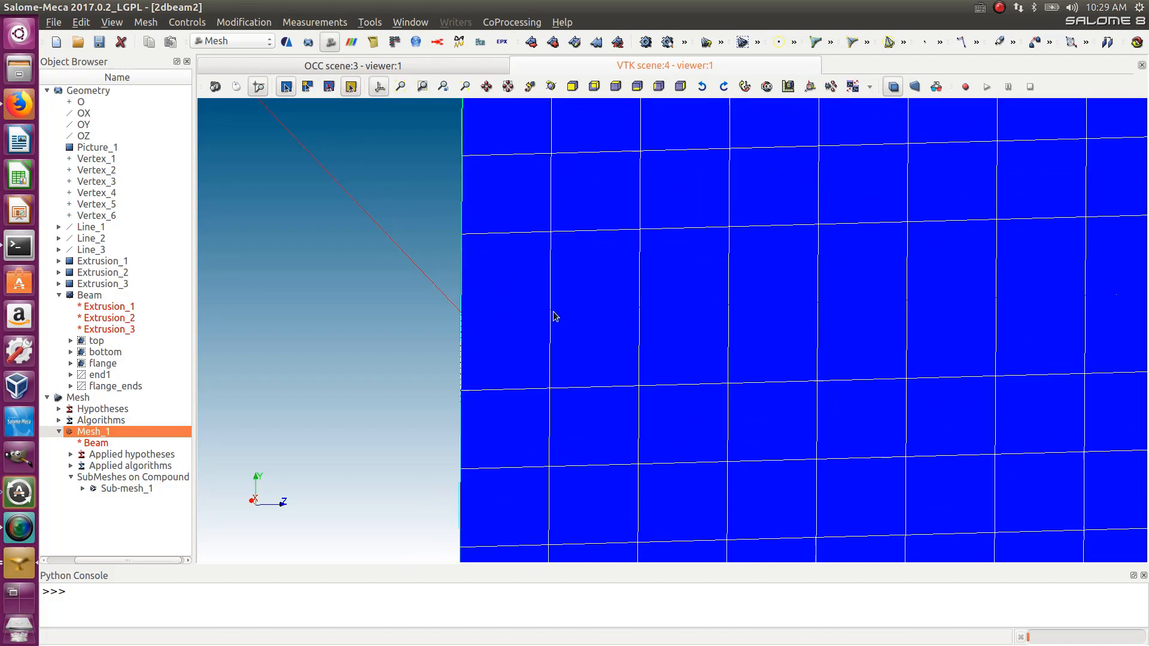
pyautogui.scroll(-3, 546, 310)
pyautogui.keyDown('ctrl'); pyautogui.moveTo(616, 340); pyautogui.dragTo(589, 337, button='right'); pyautogui.keyUp('ctrl')
pyautogui.scroll(3, 542, 320)
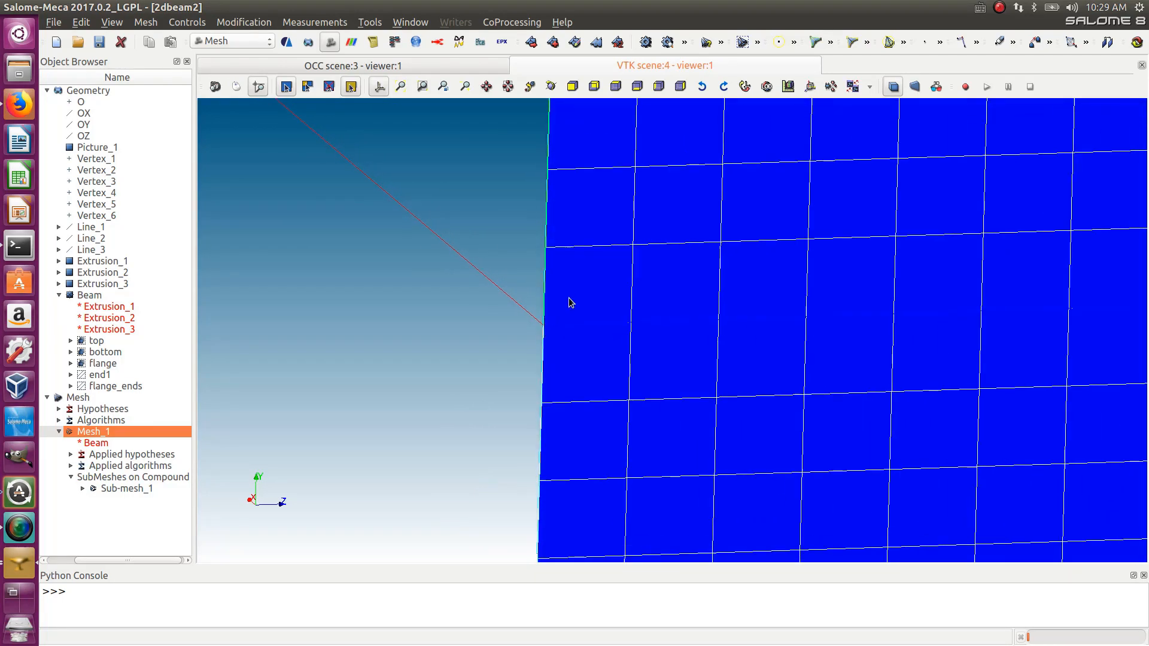
pyautogui.scroll(-5, 546, 326)
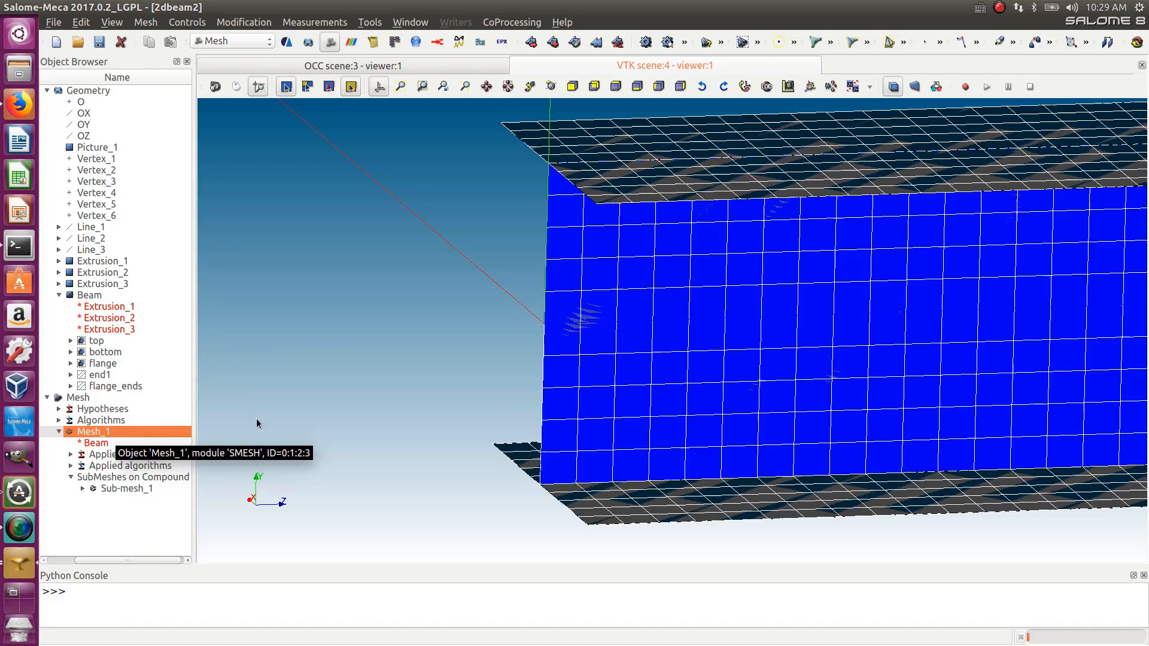
pyautogui.click(84, 489)
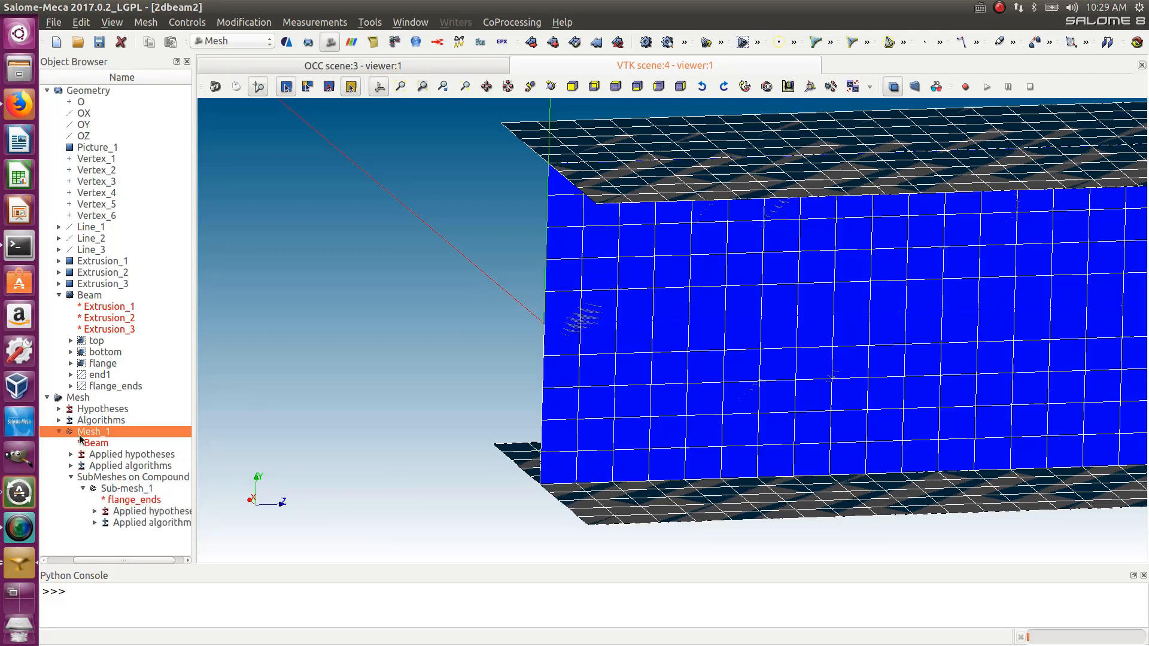
# - Create mesh groups from the geometry groups top, bottom, flange and end1
pyautogui.click(145, 22)
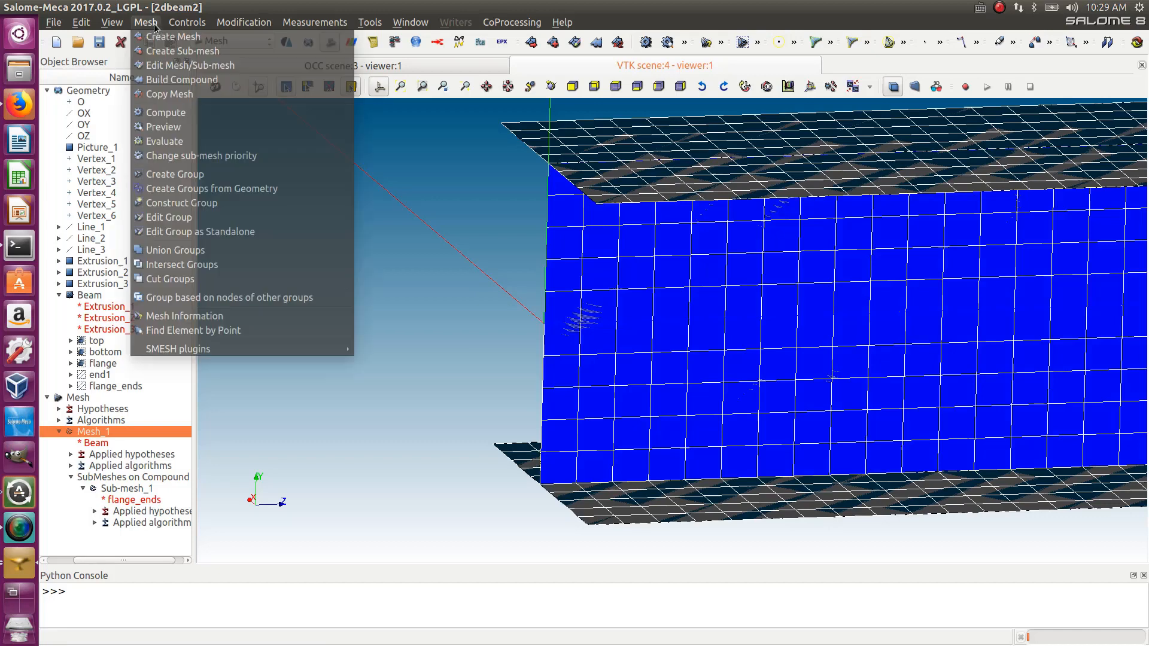
pyautogui.click(213, 189)
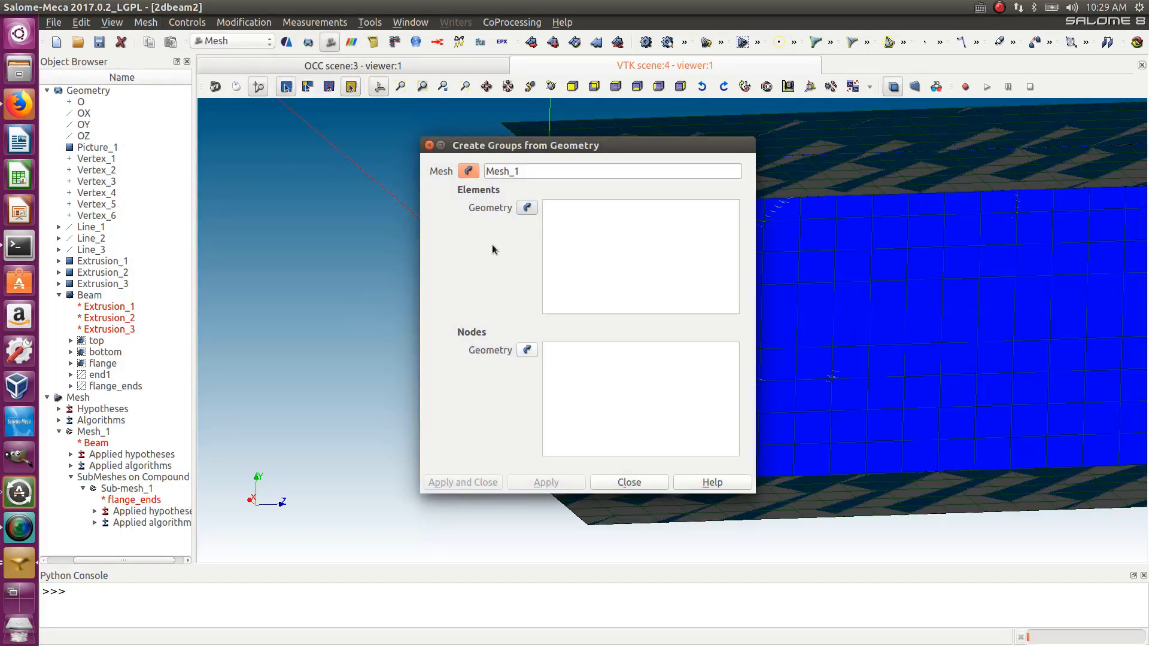
pyautogui.click(108, 377)
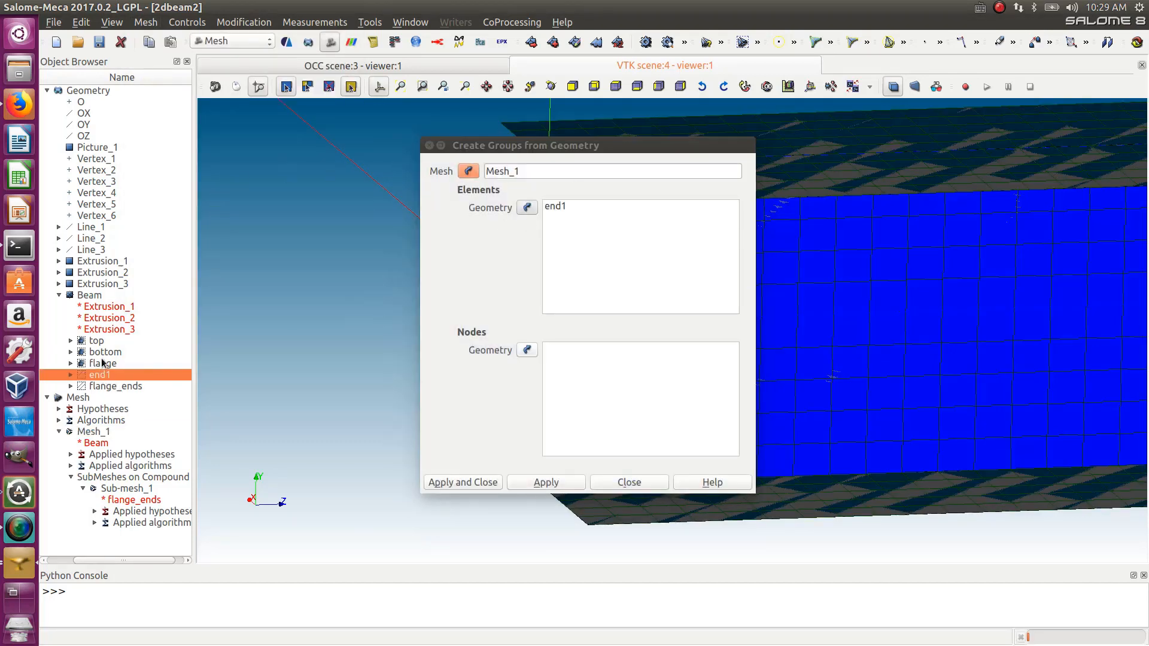
pyautogui.keyDown('shift'); pyautogui.click(98, 346); pyautogui.keyUp('shift')
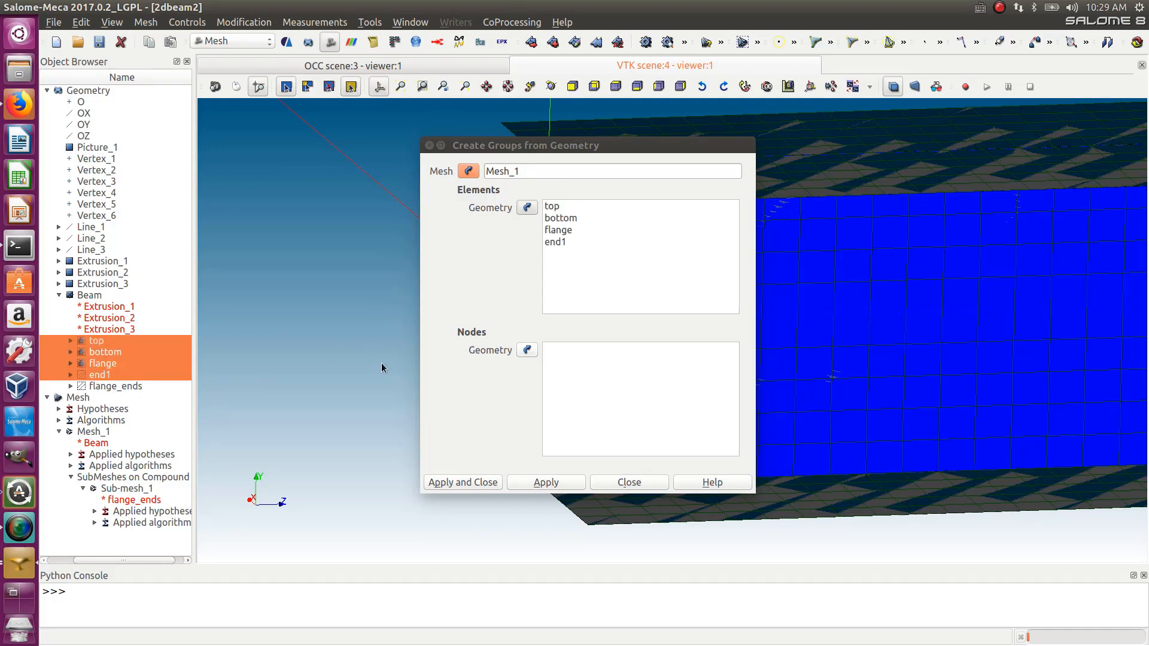
pyautogui.click(463, 481)
pyautogui.scroll(-1, 102, 522)
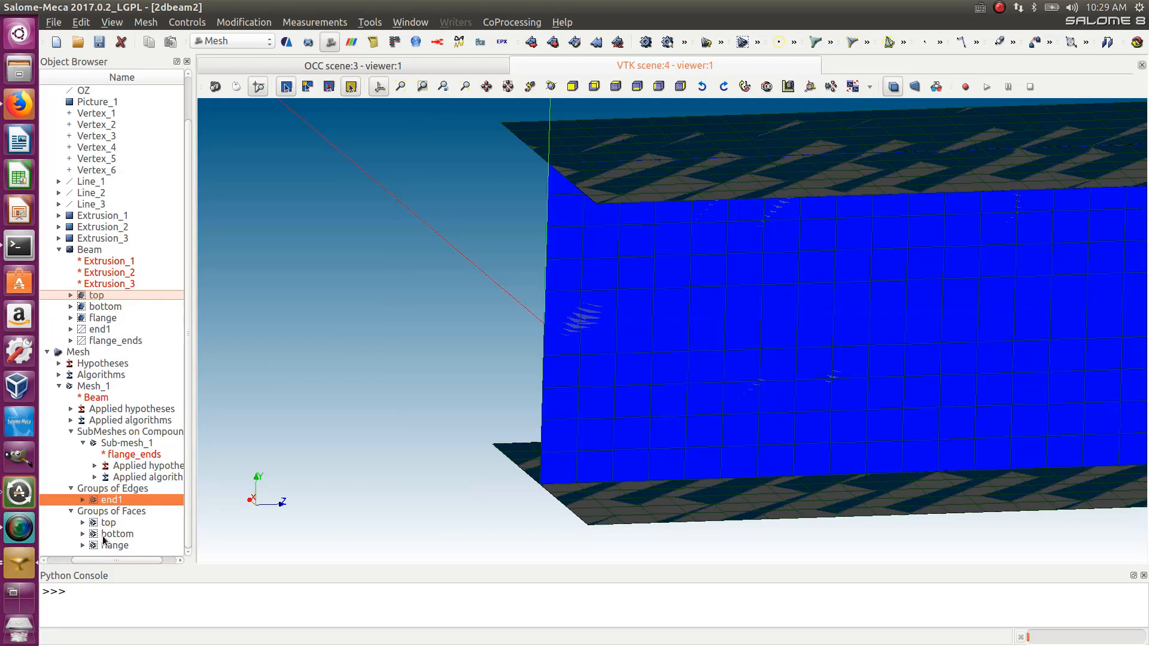
pyautogui.click(83, 534)
pyautogui.click(83, 523)
pyautogui.scroll(-1, 90, 532)
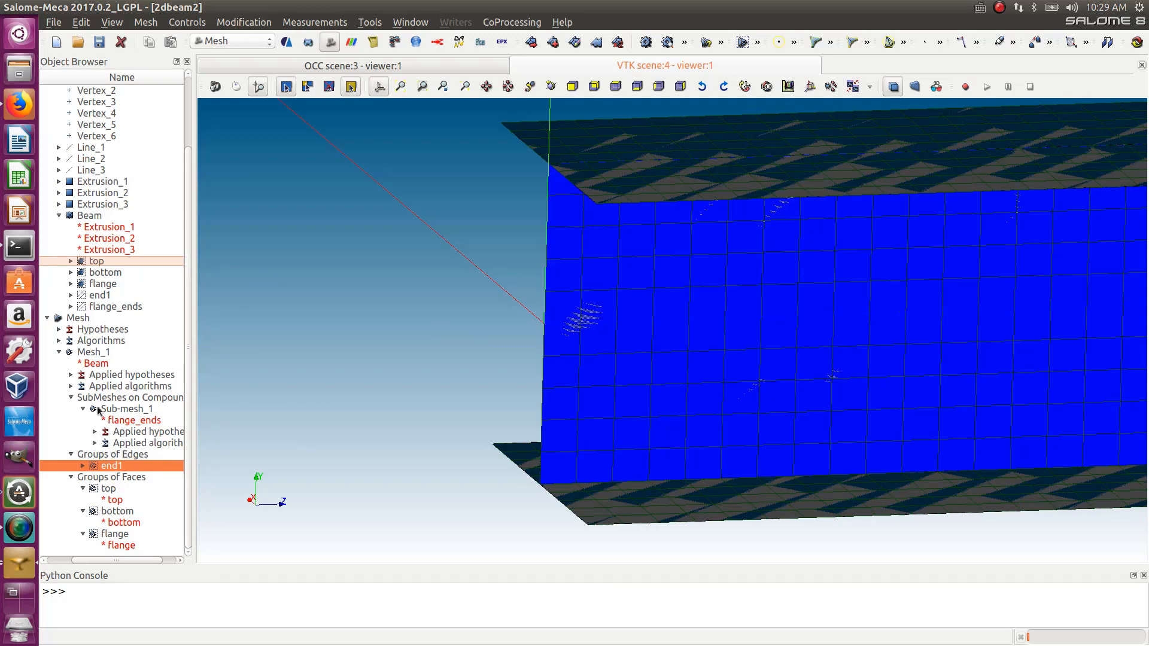
# - Start a standalone node group on Mesh_1 with manual edition and add one node picked at the beam's end
pyautogui.click(90, 353)
pyautogui.click(186, 23)
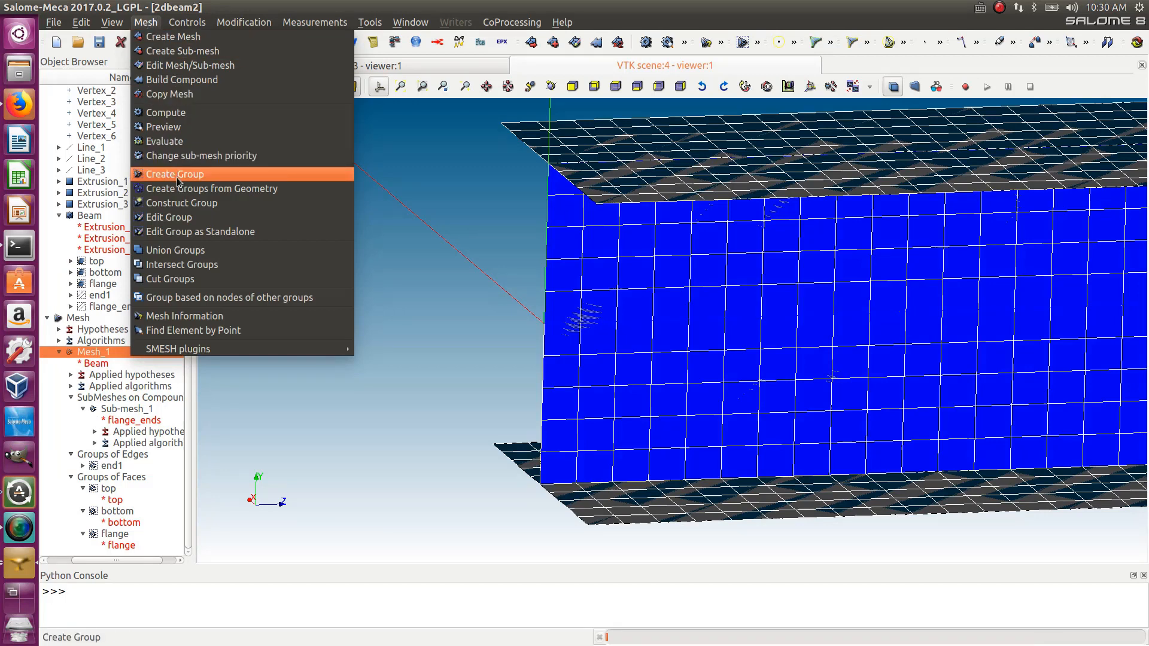
pyautogui.click(177, 175)
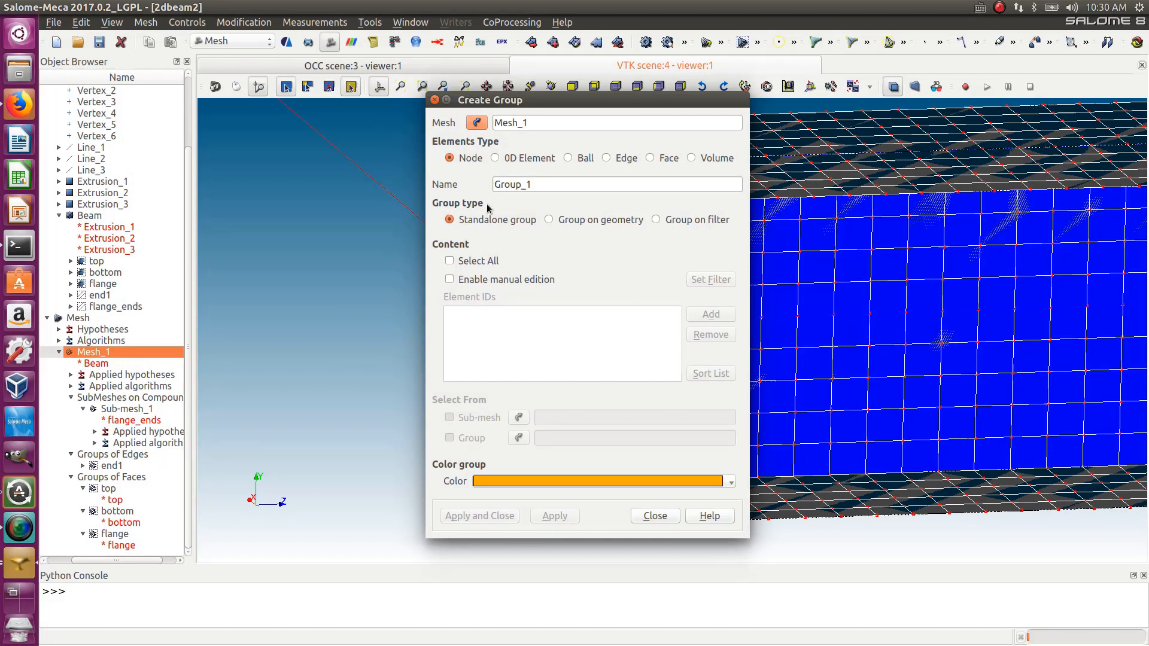
pyautogui.click(449, 260)
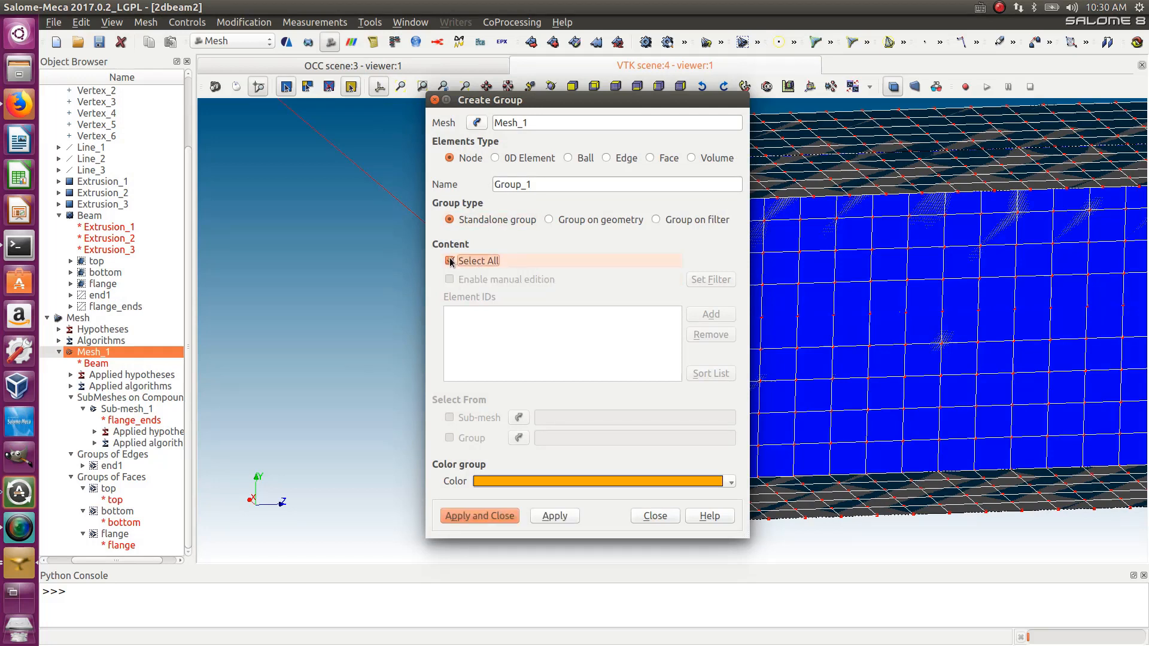
pyautogui.click(449, 261)
pyautogui.click(449, 280)
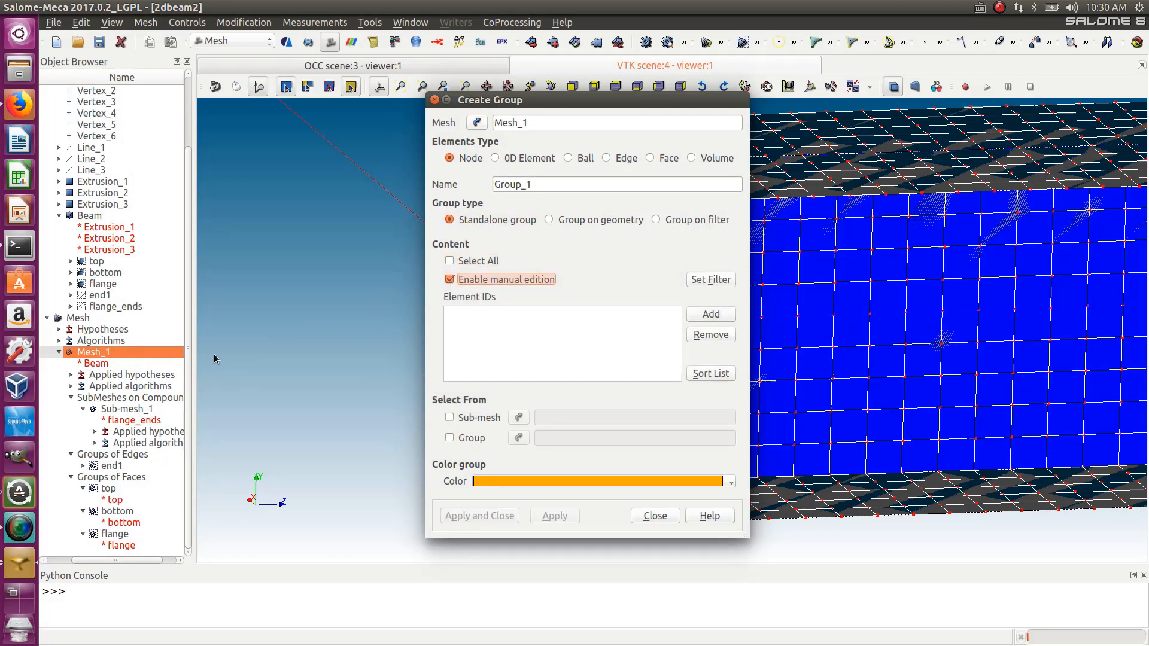
pyautogui.moveTo(557, 101); pyautogui.dragTo(788, 108)
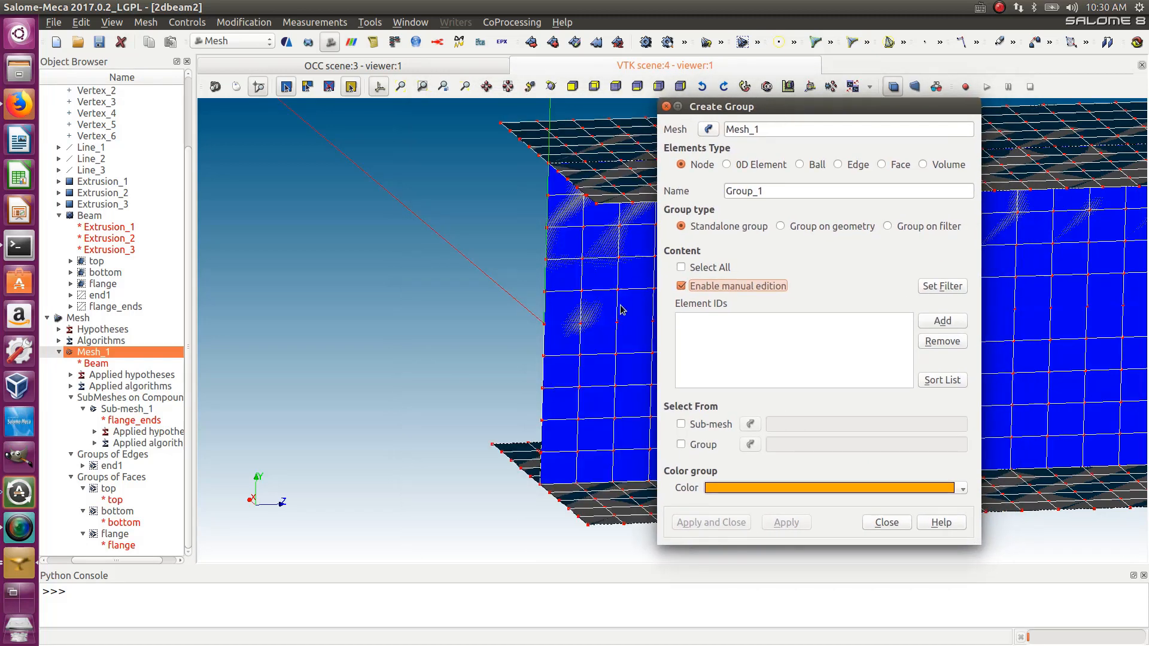
pyautogui.click(543, 326)
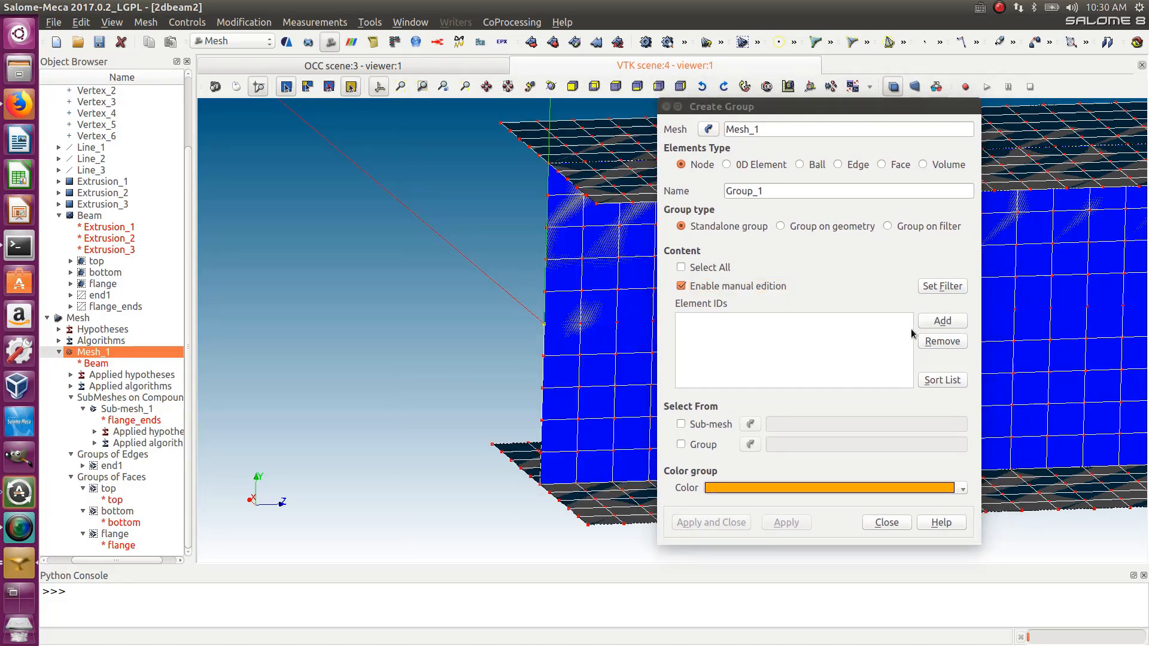
pyautogui.click(931, 326)
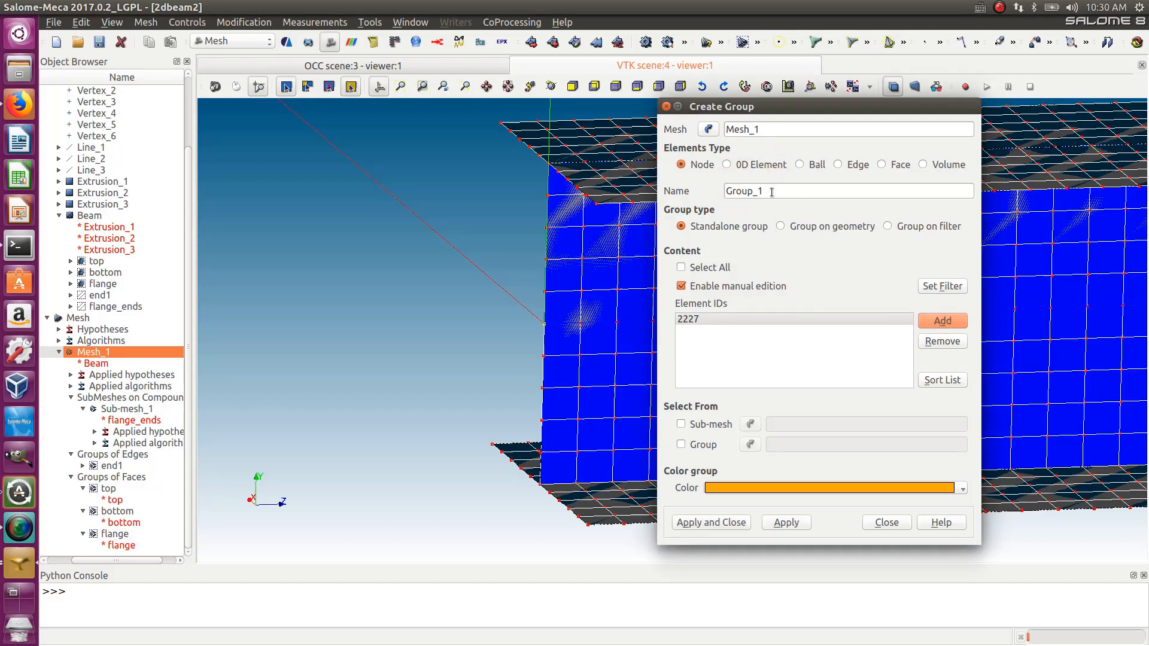
# - Name the node group node0 and apply it
pyautogui.moveTo(771, 192); pyautogui.dragTo(714, 191)
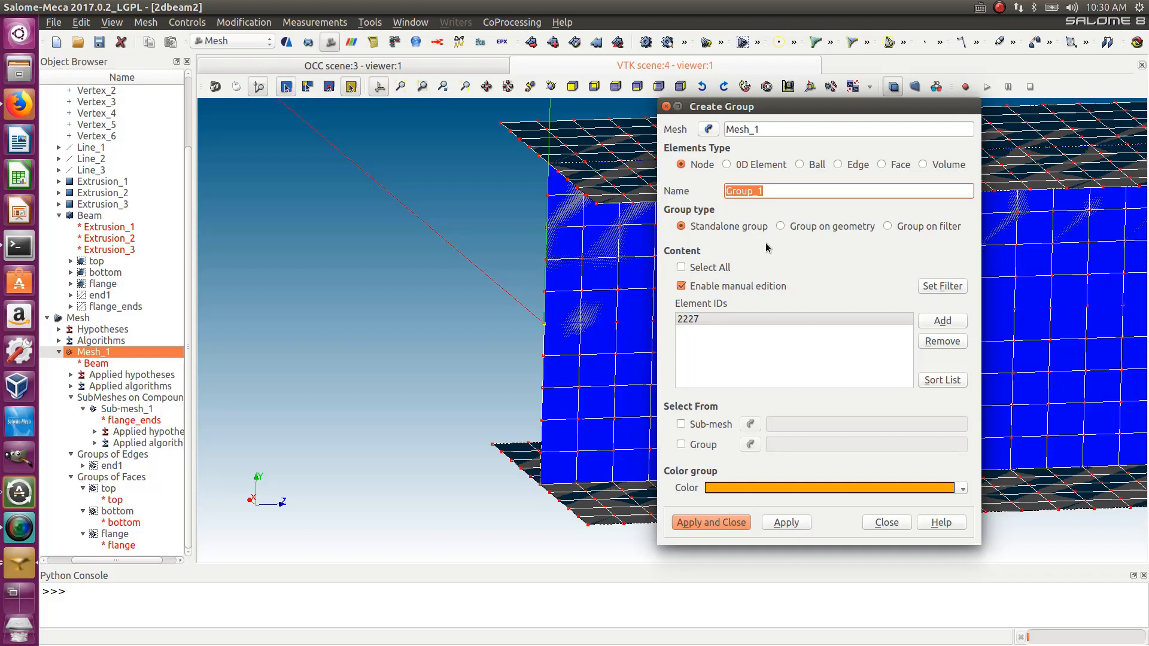
pyautogui.write('en')
pyautogui.press('BackSpace')
pyautogui.press('BackSpace')
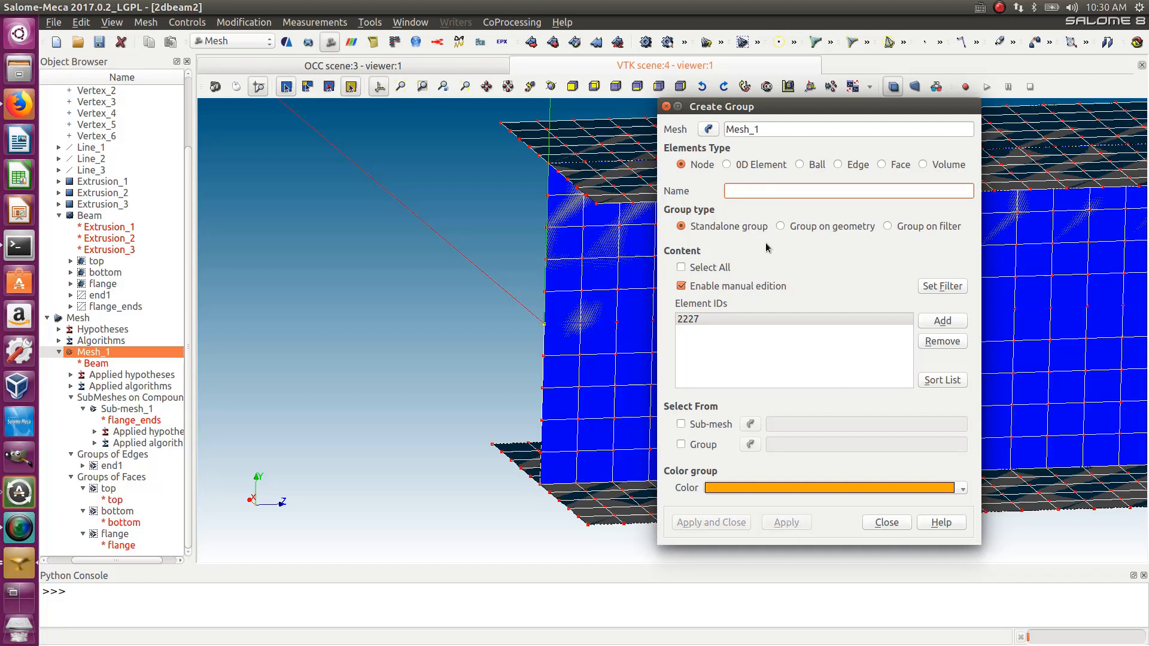
pyautogui.write('node0')
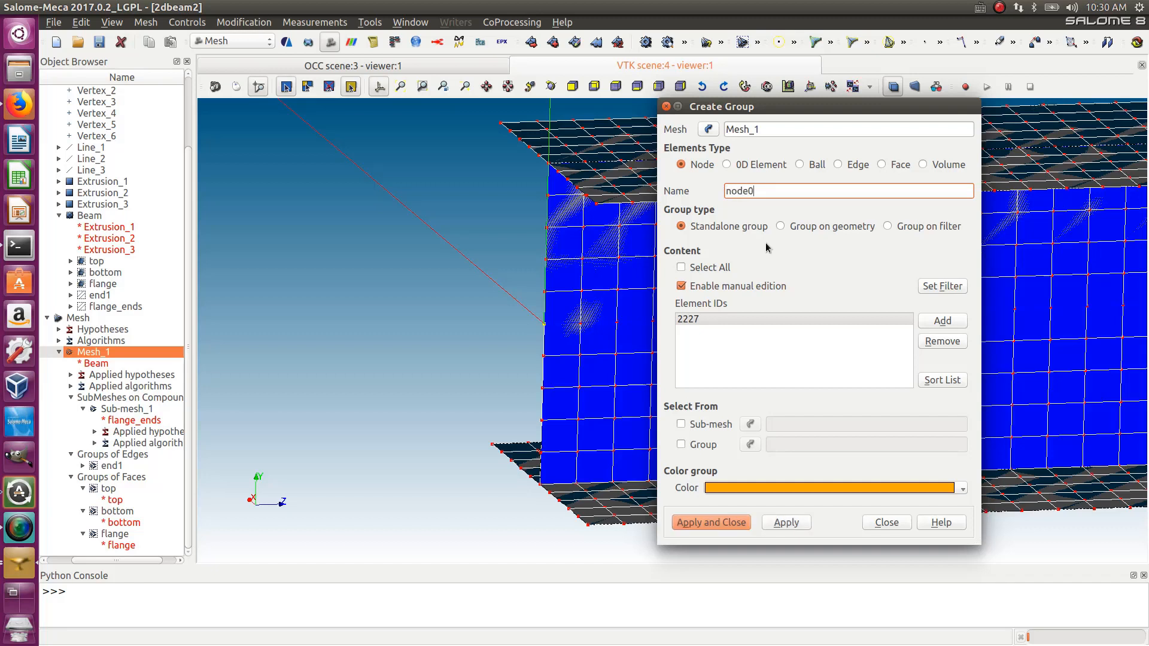
pyautogui.click(718, 524)
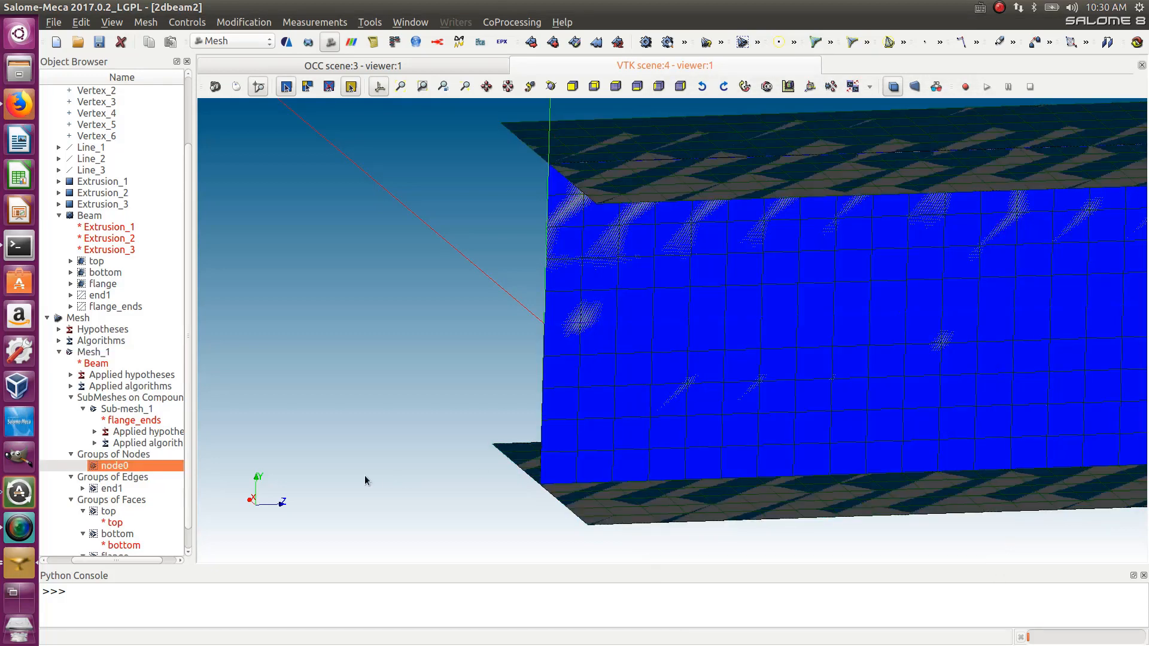
# - Delete the end1 edge group from Mesh_1
pyautogui.scroll(-1, 159, 515)
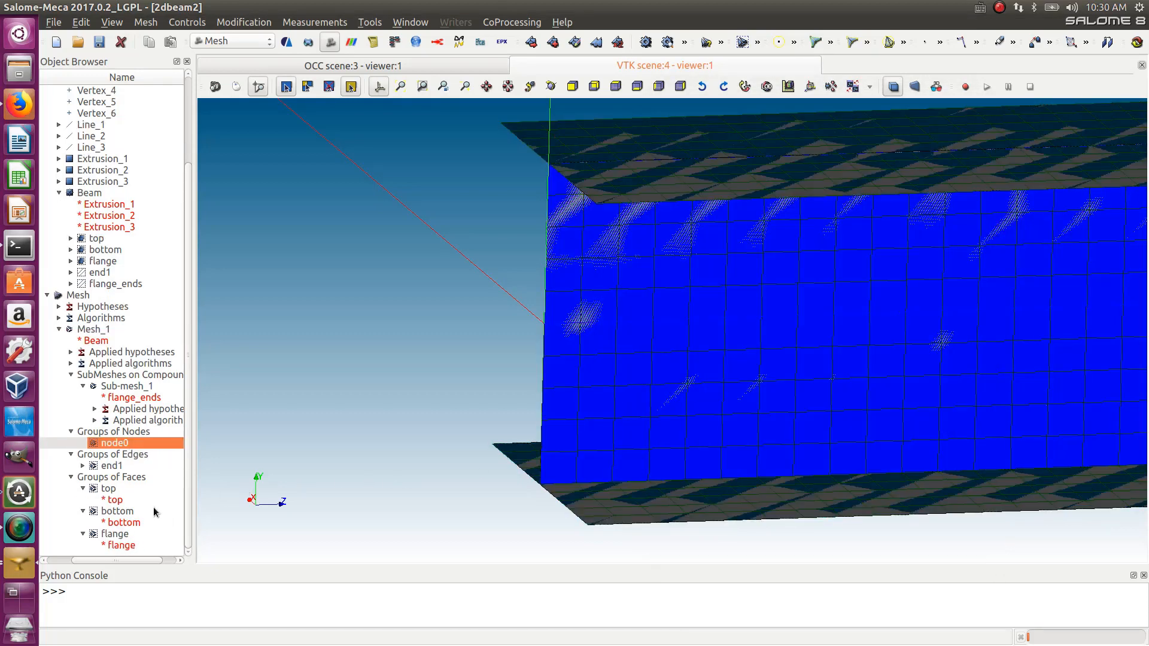
pyautogui.click(105, 467)
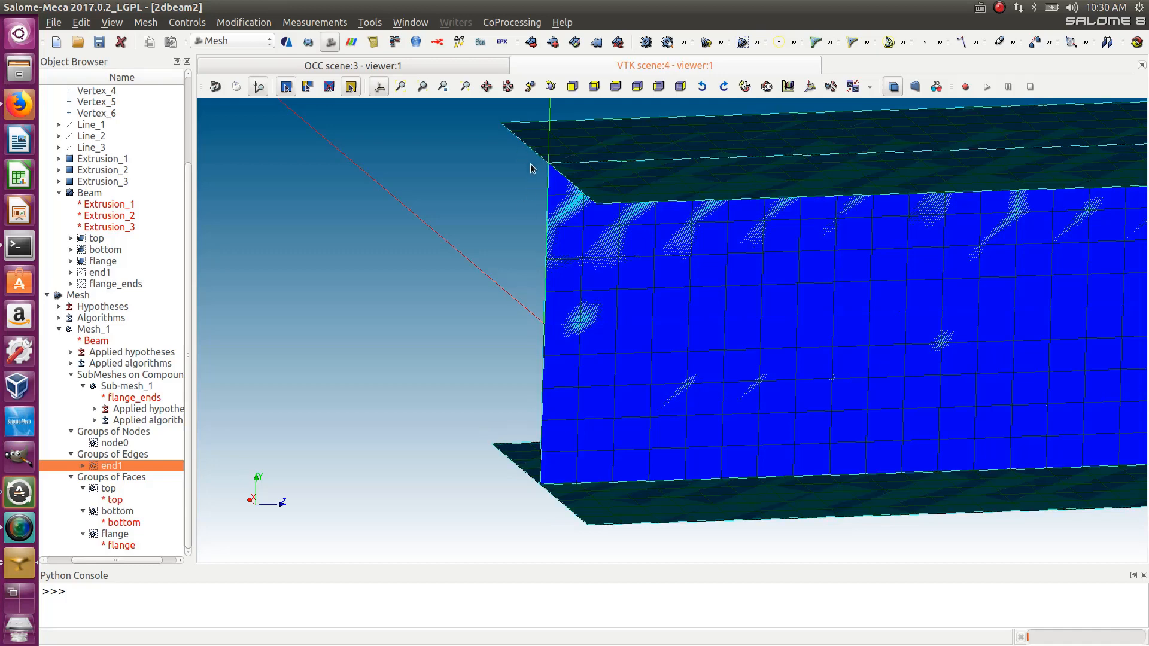
pyautogui.rightClick(110, 469)
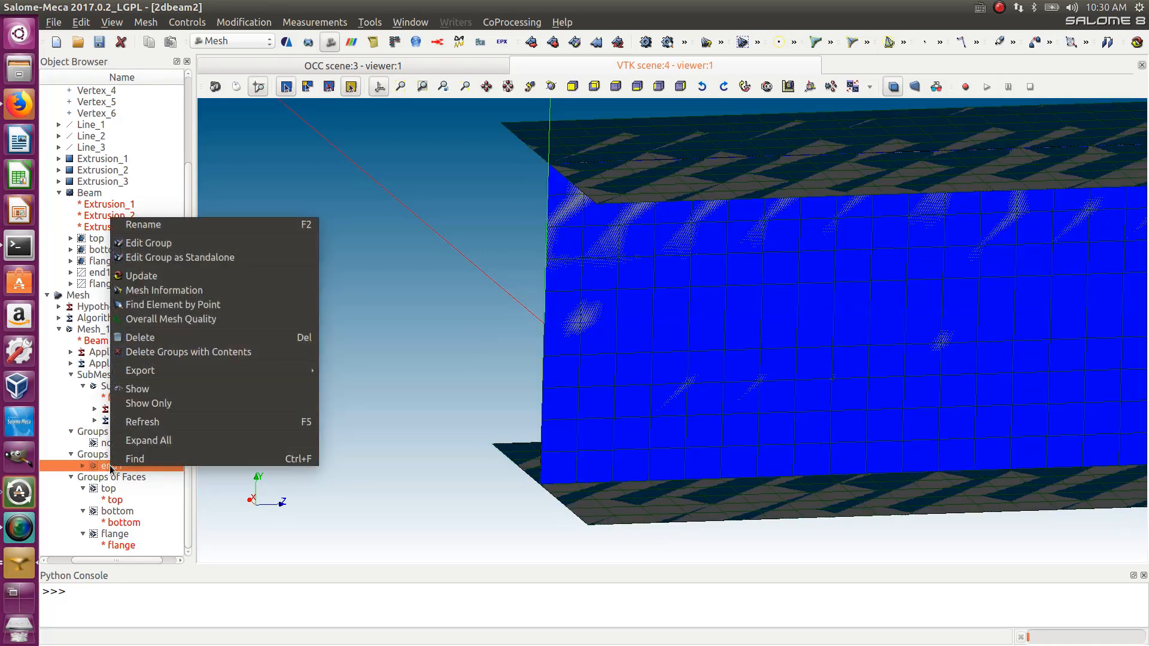
pyautogui.click(139, 337)
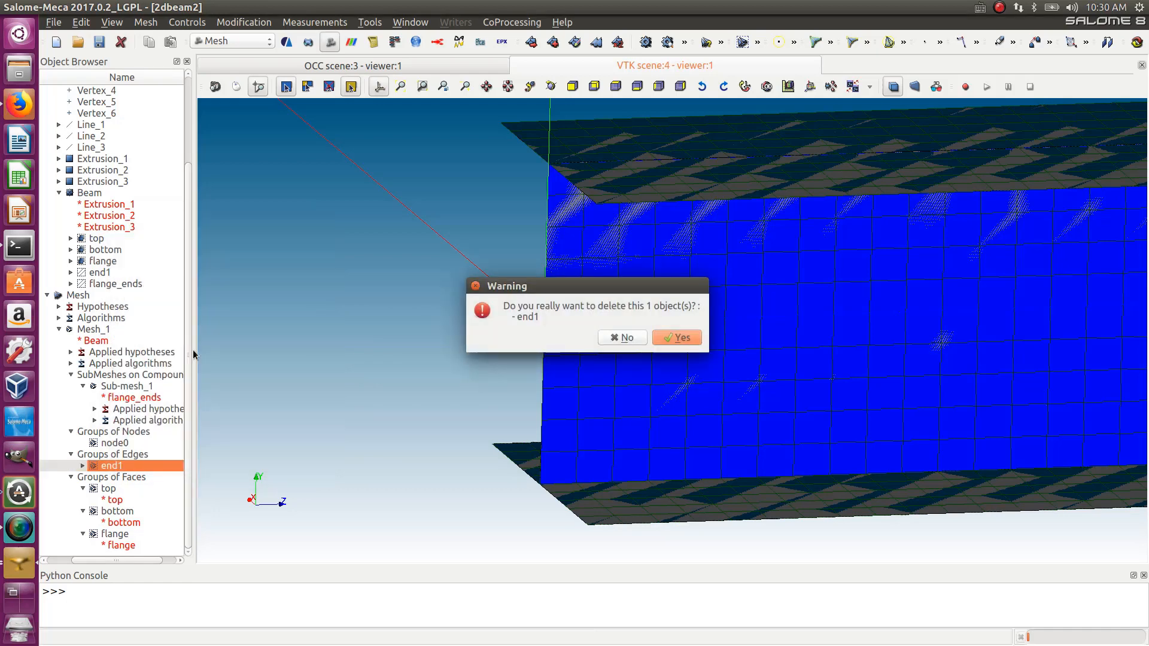
pyautogui.click(671, 337)
pyautogui.click(112, 22)
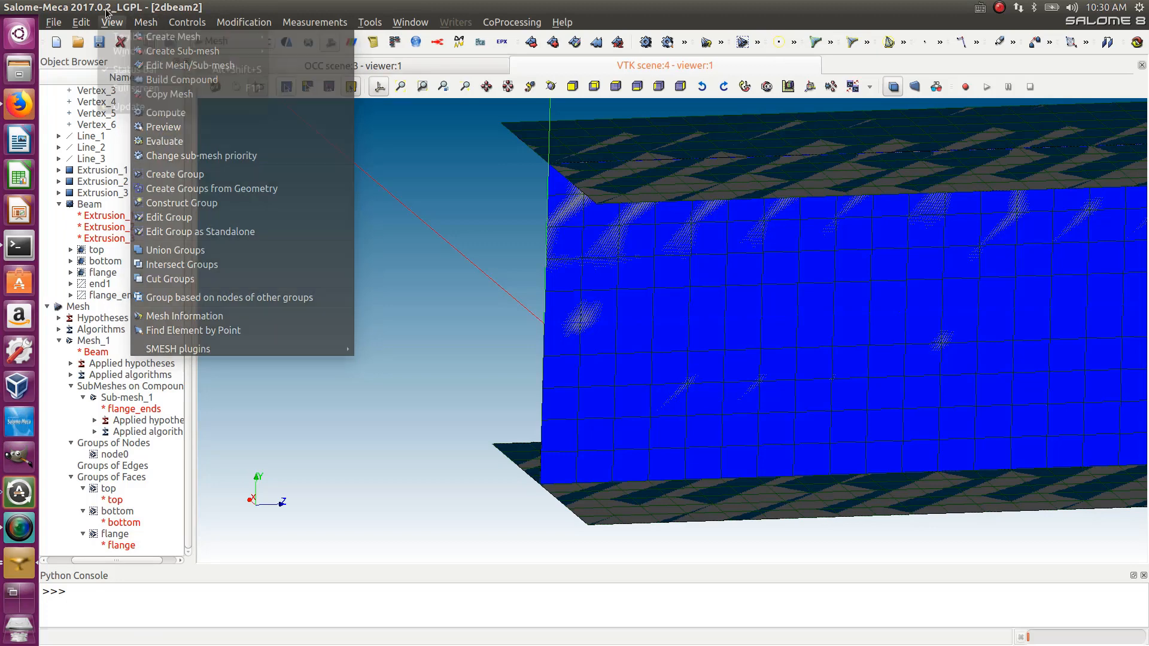
pyautogui.moveTo(140, 24)
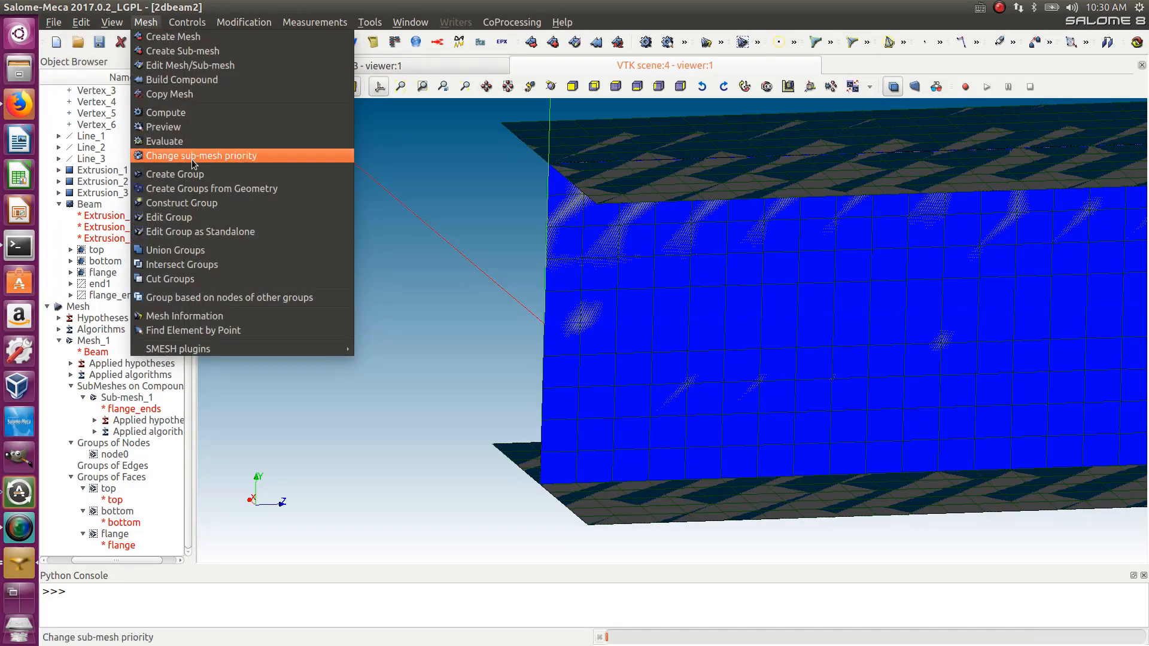
pyautogui.click(179, 174)
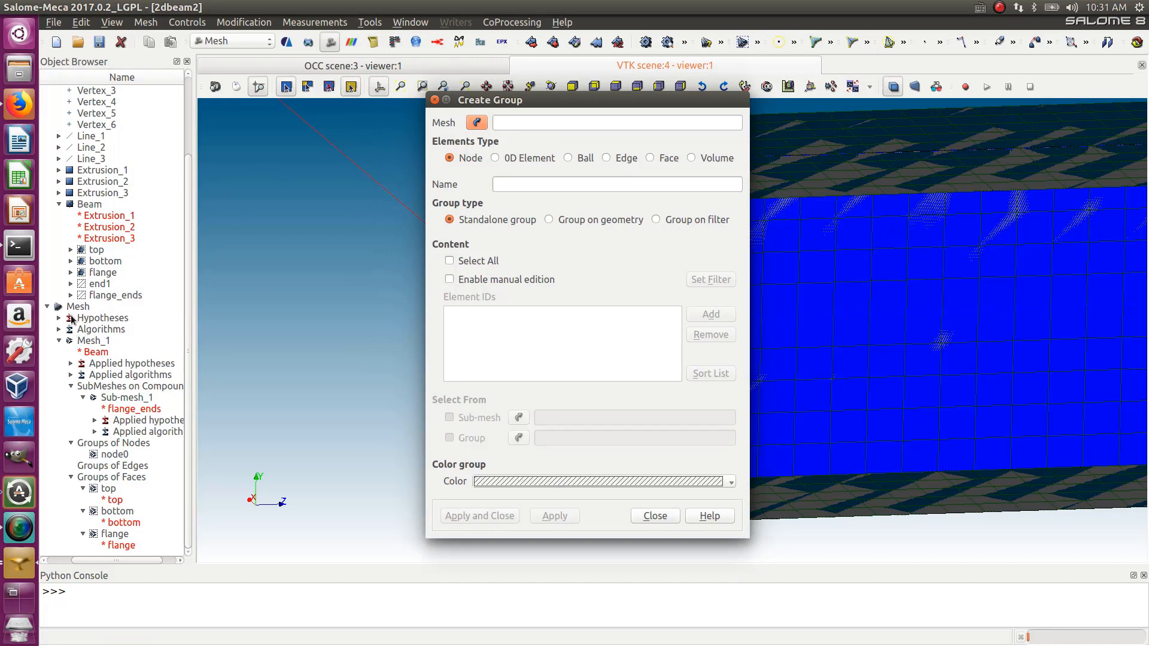
pyautogui.click(90, 341)
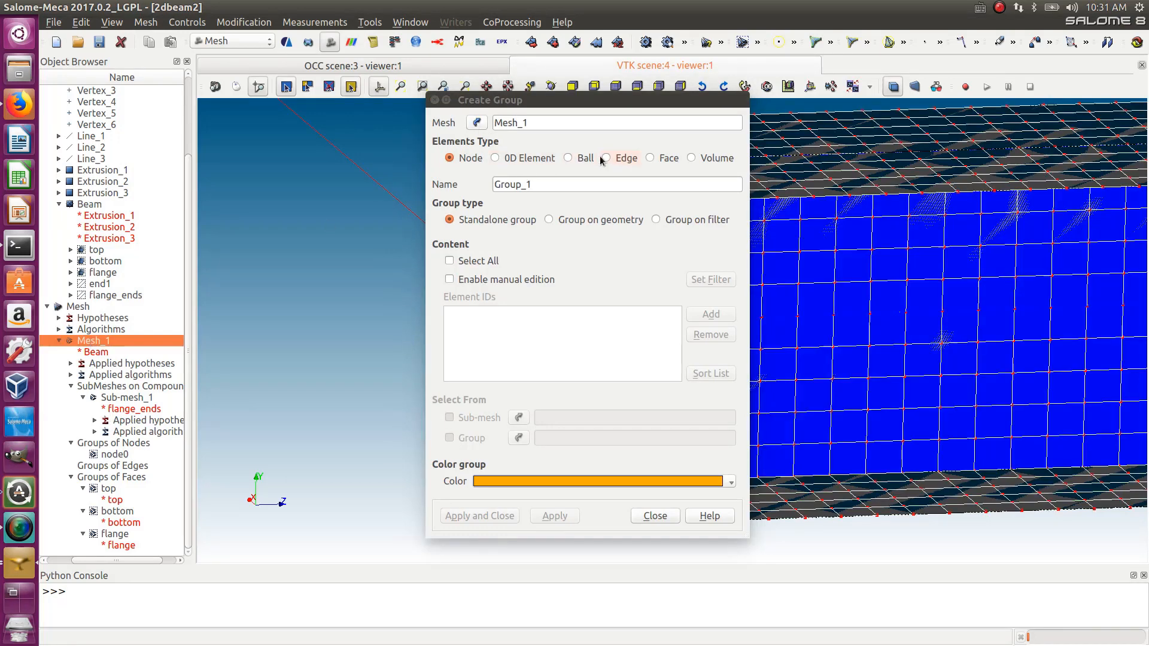
pyautogui.click(435, 100)
# - Create a node group on Mesh_1 from the end1 geometry group
pyautogui.click(156, 24)
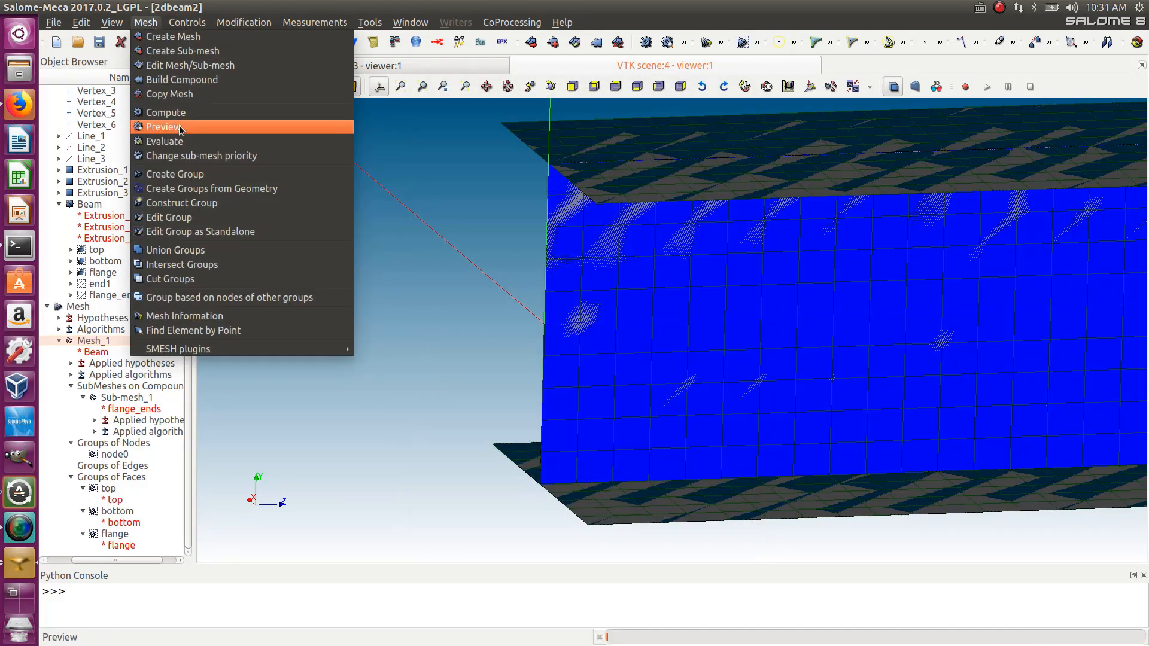
pyautogui.click(198, 188)
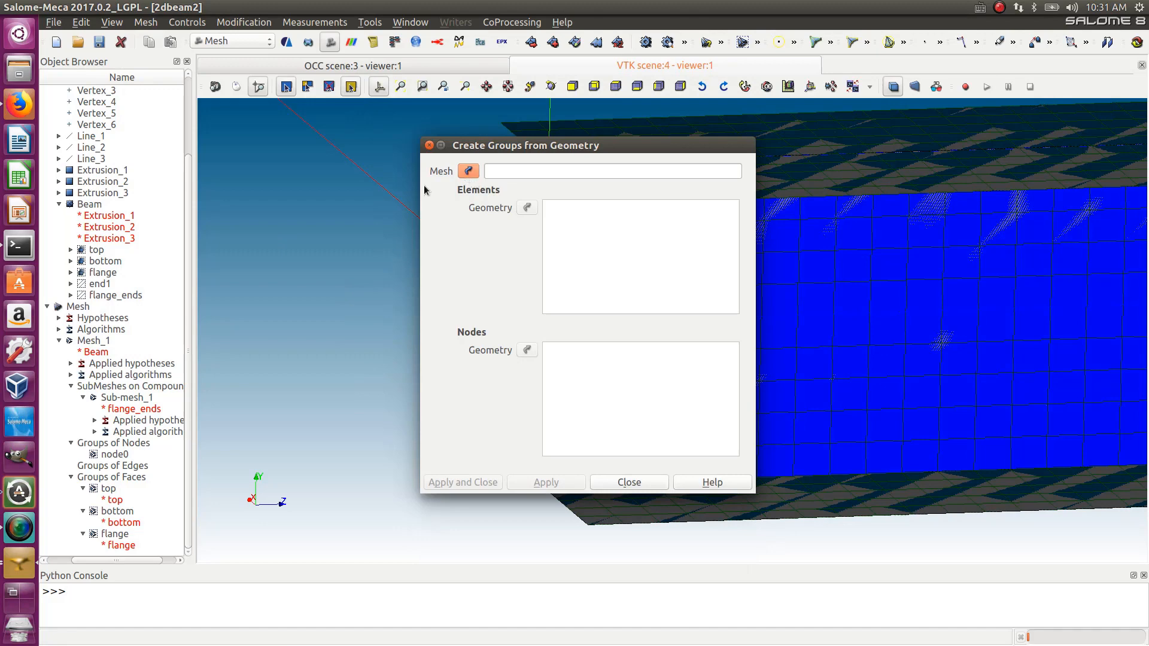
pyautogui.click(105, 341)
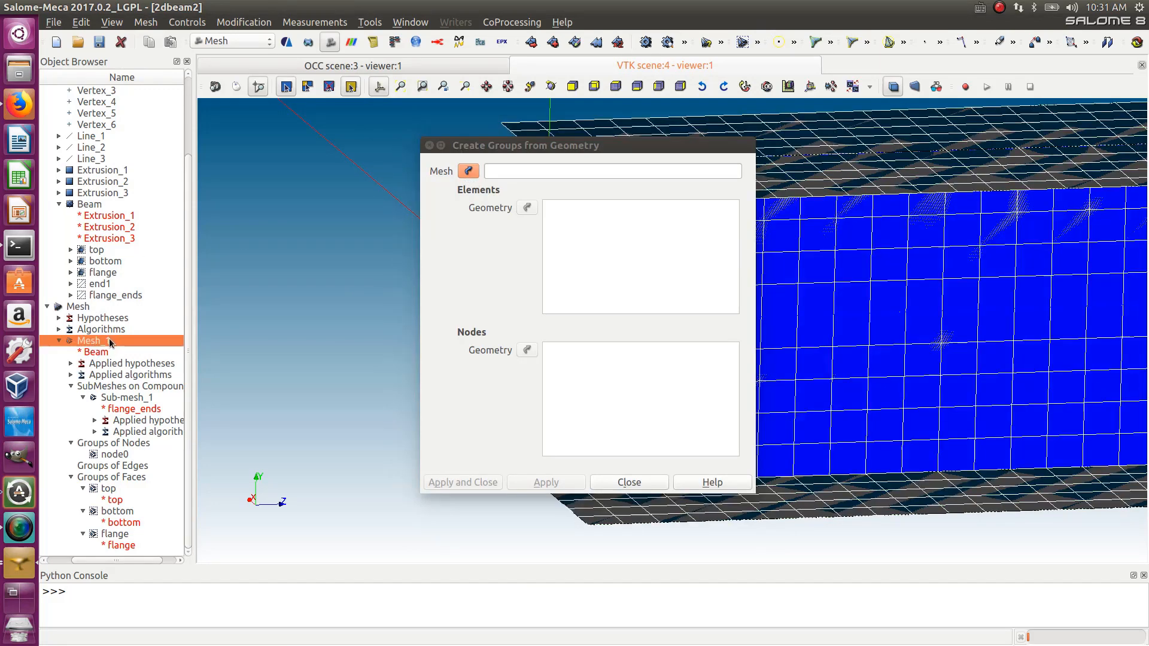
pyautogui.click(468, 169)
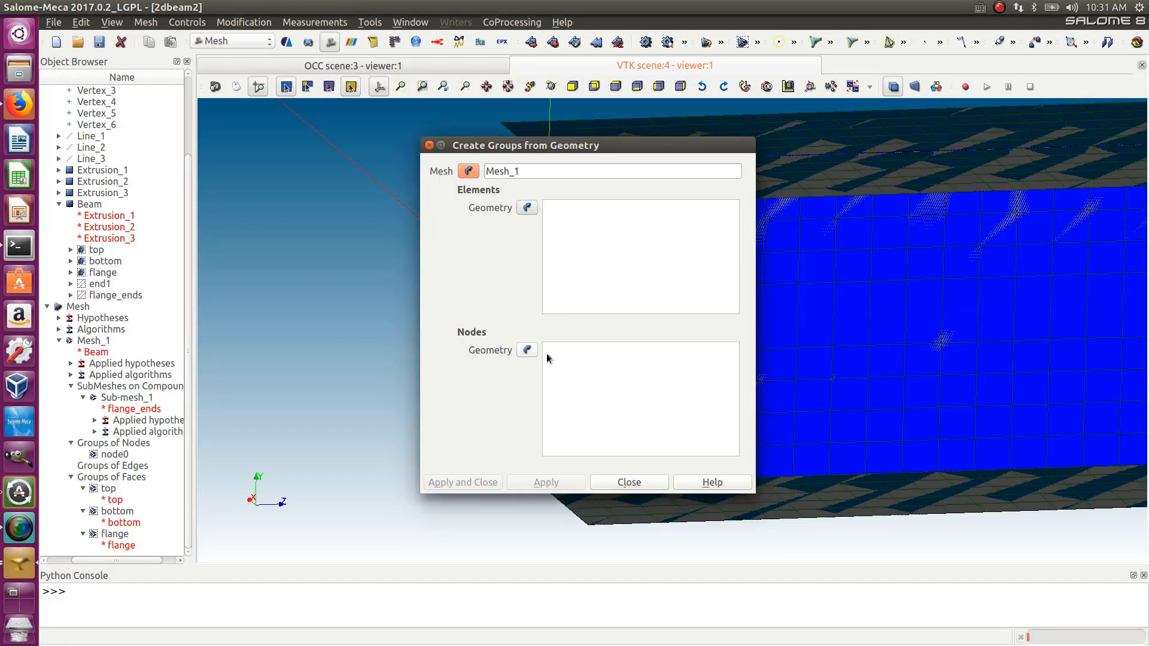
pyautogui.click(527, 354)
pyautogui.click(100, 285)
pyautogui.click(476, 482)
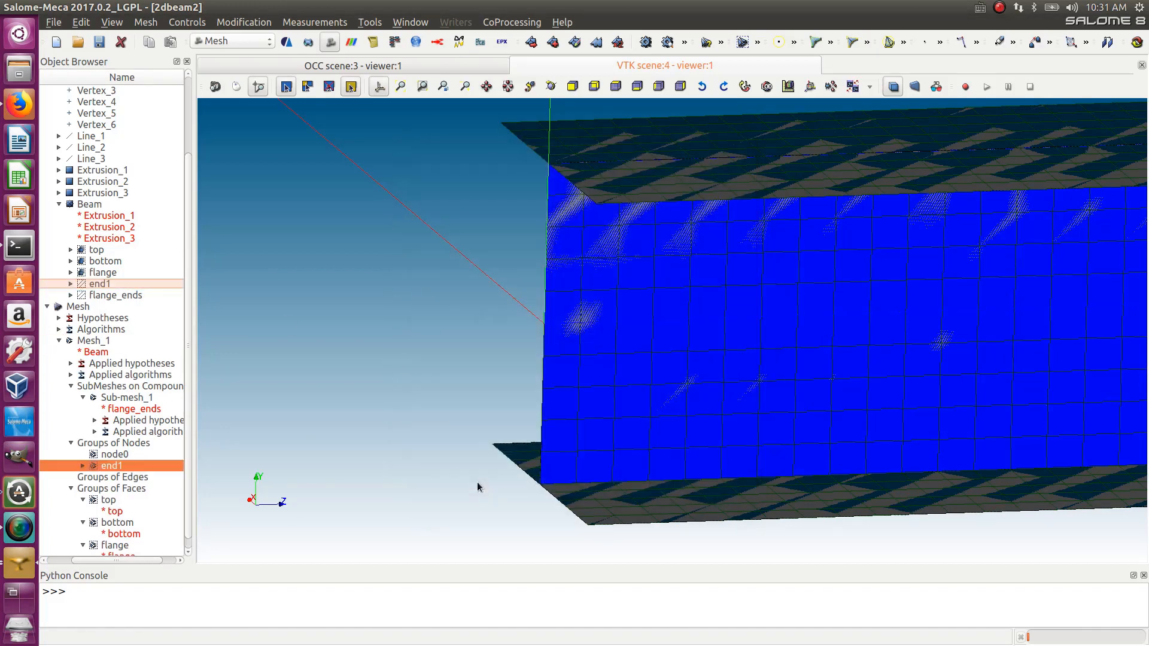
# - Hide the geometry and mesh, then display each node and face group of Mesh_1 one at a time to inspect them
pyautogui.scroll(-1, 159, 515)
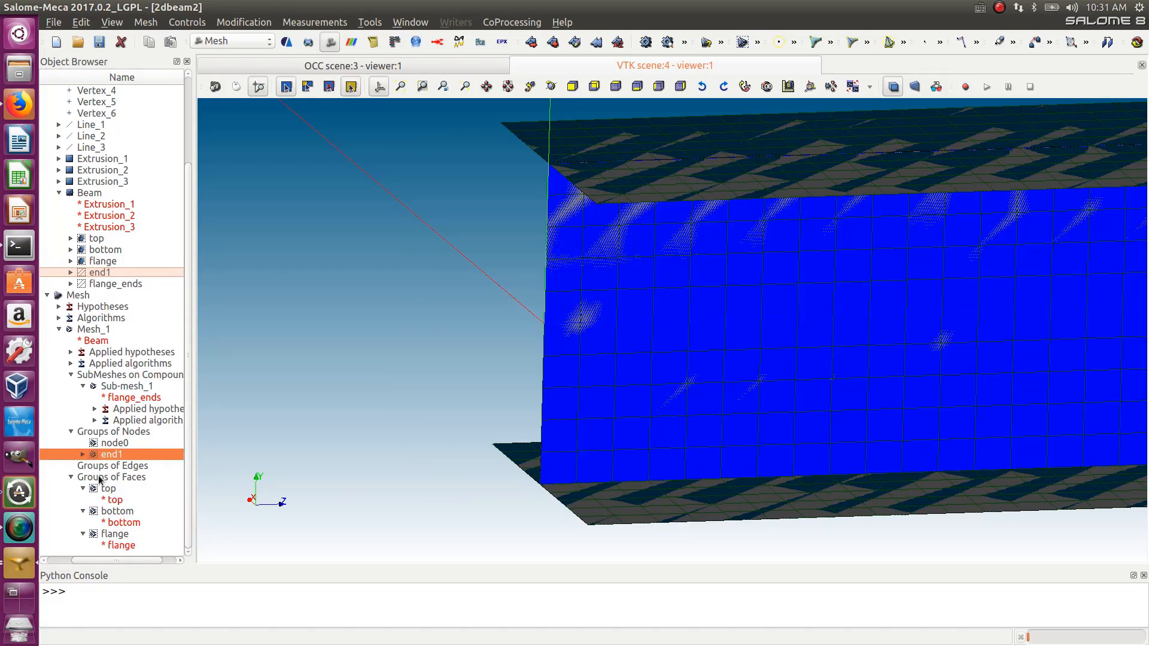
pyautogui.click(72, 478)
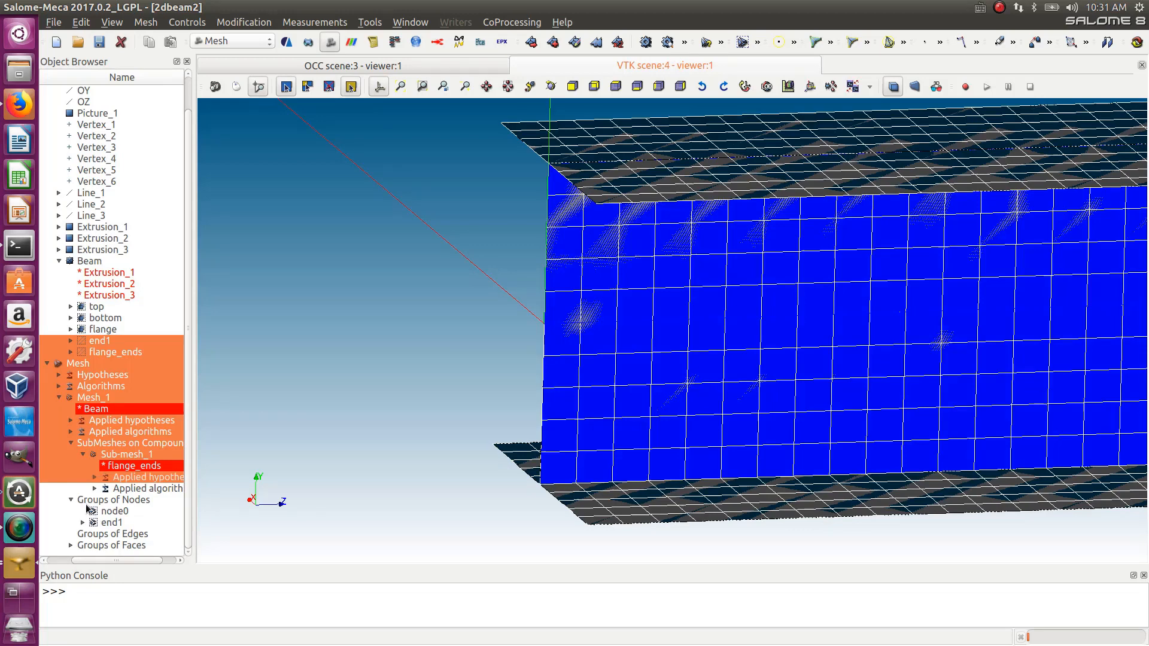
pyautogui.moveTo(85, 559); pyautogui.dragTo(53, 562)
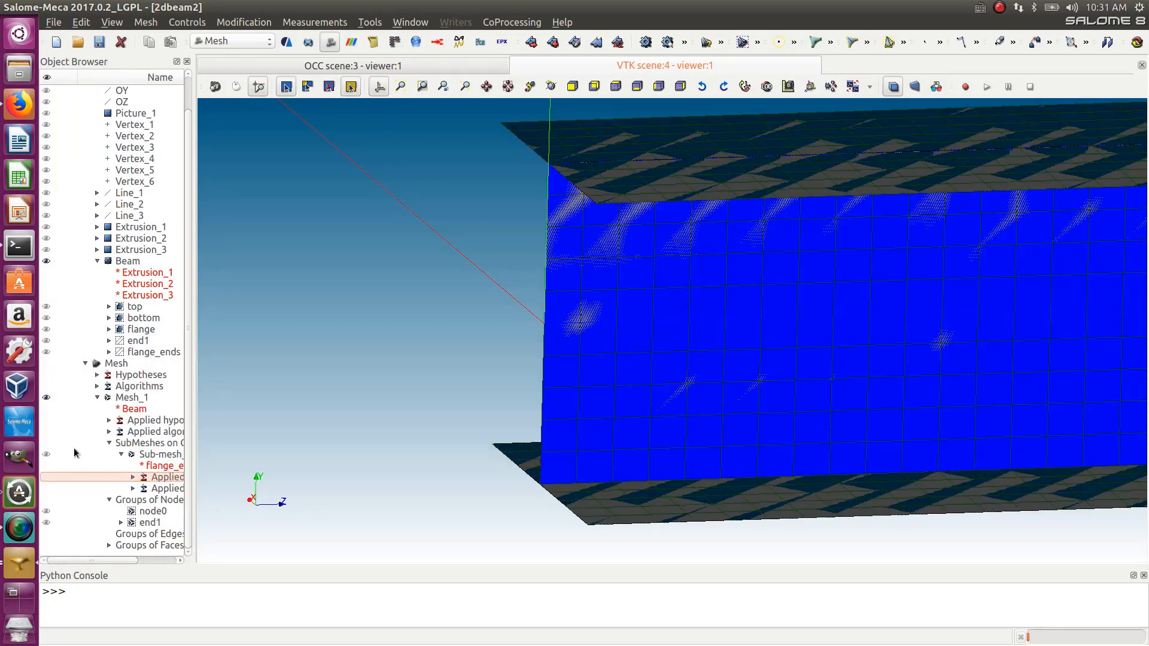
pyautogui.click(47, 261)
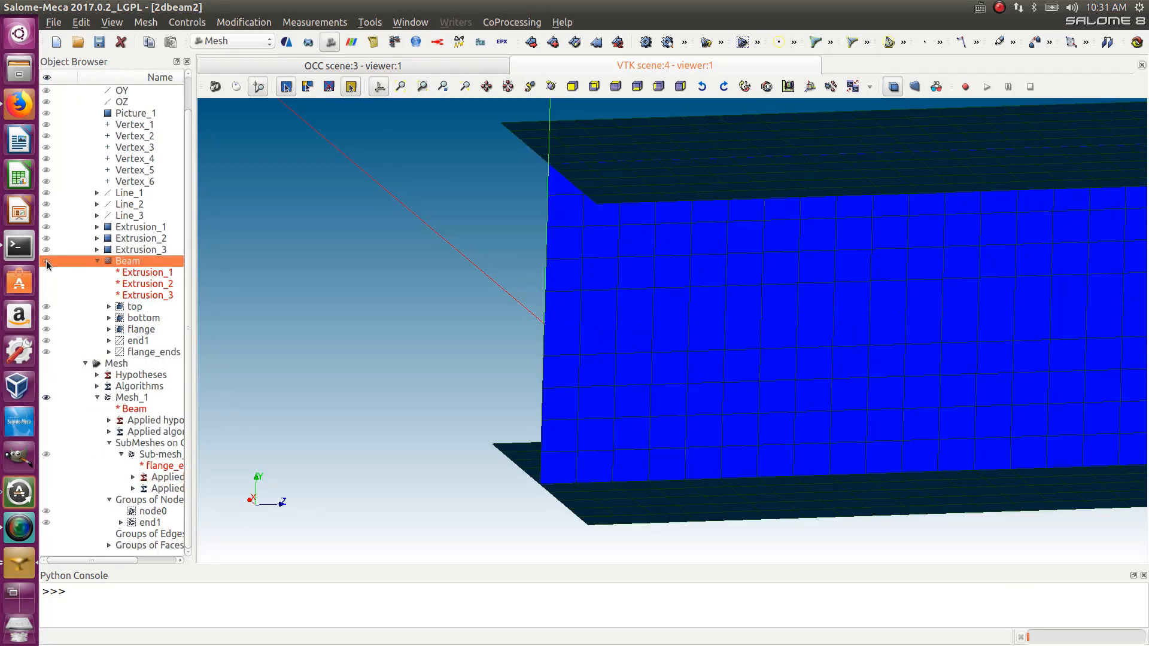
pyautogui.click(47, 398)
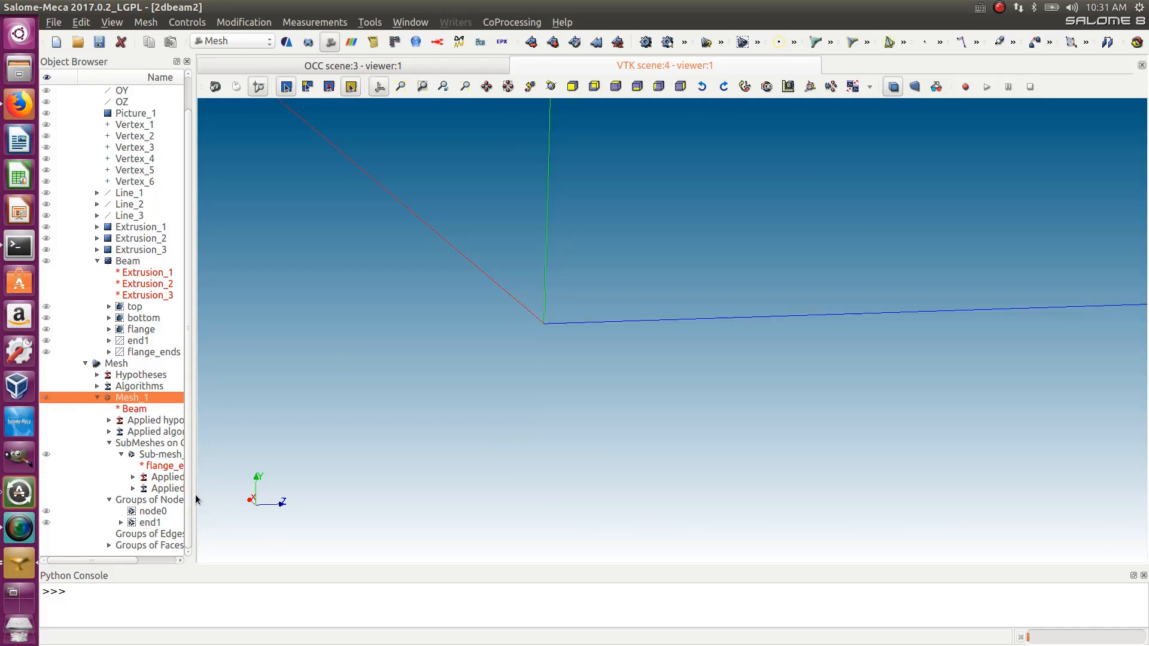
pyautogui.moveTo(191, 500); pyautogui.dragTo(295, 513)
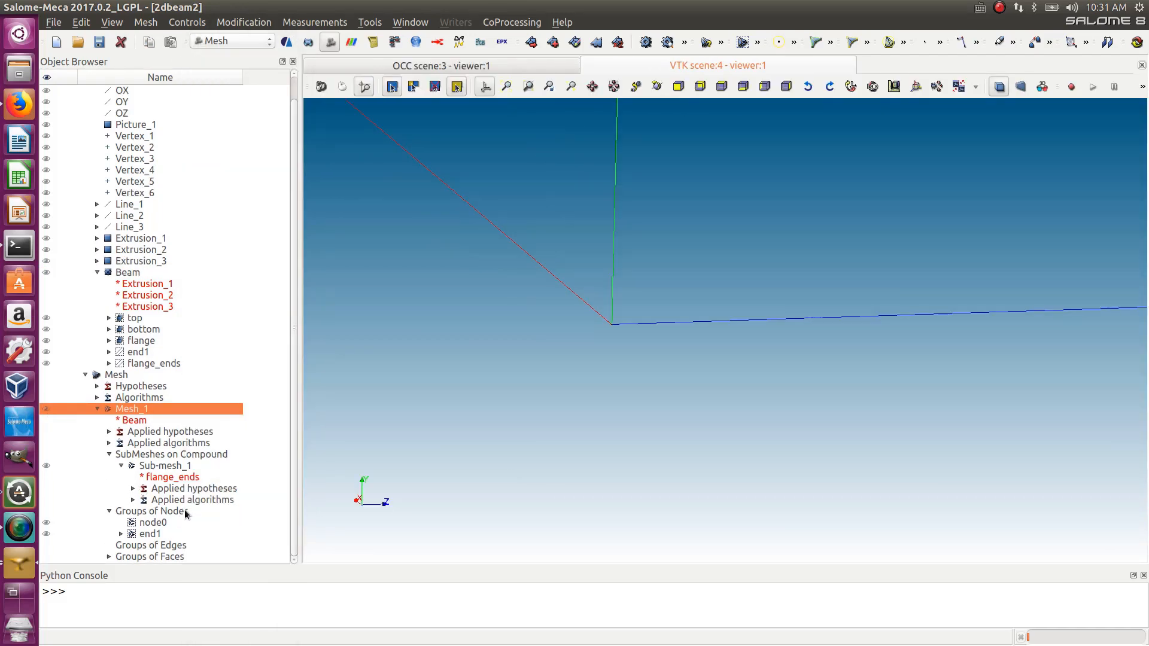
pyautogui.click(109, 556)
pyautogui.scroll(-2, 117, 550)
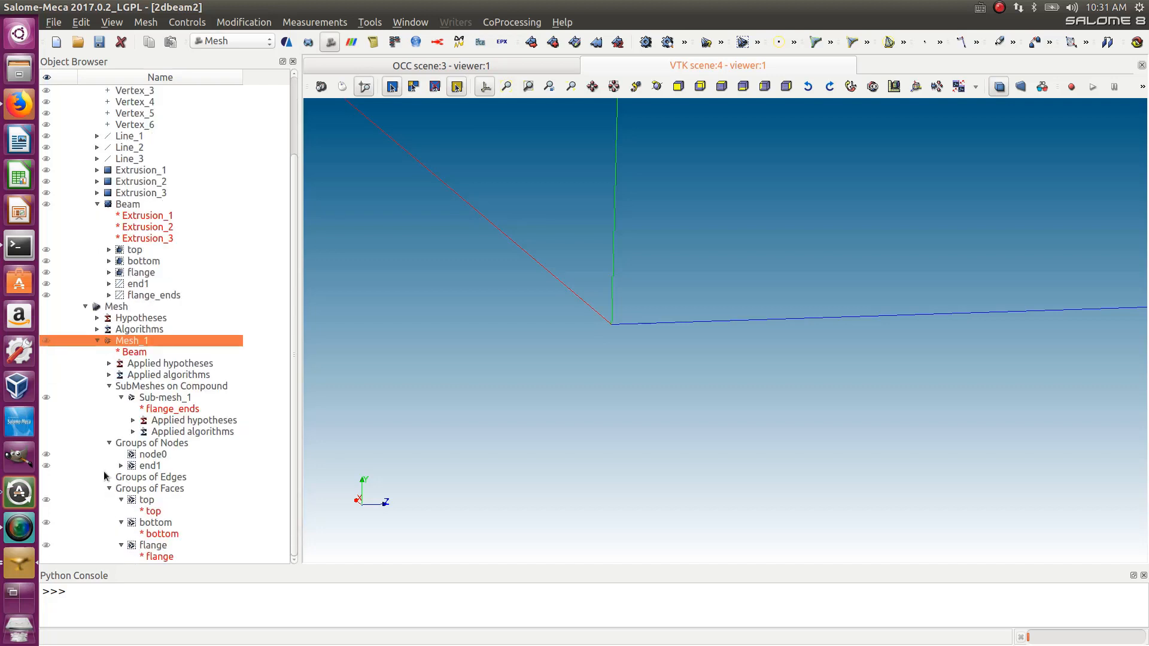
pyautogui.click(45, 456)
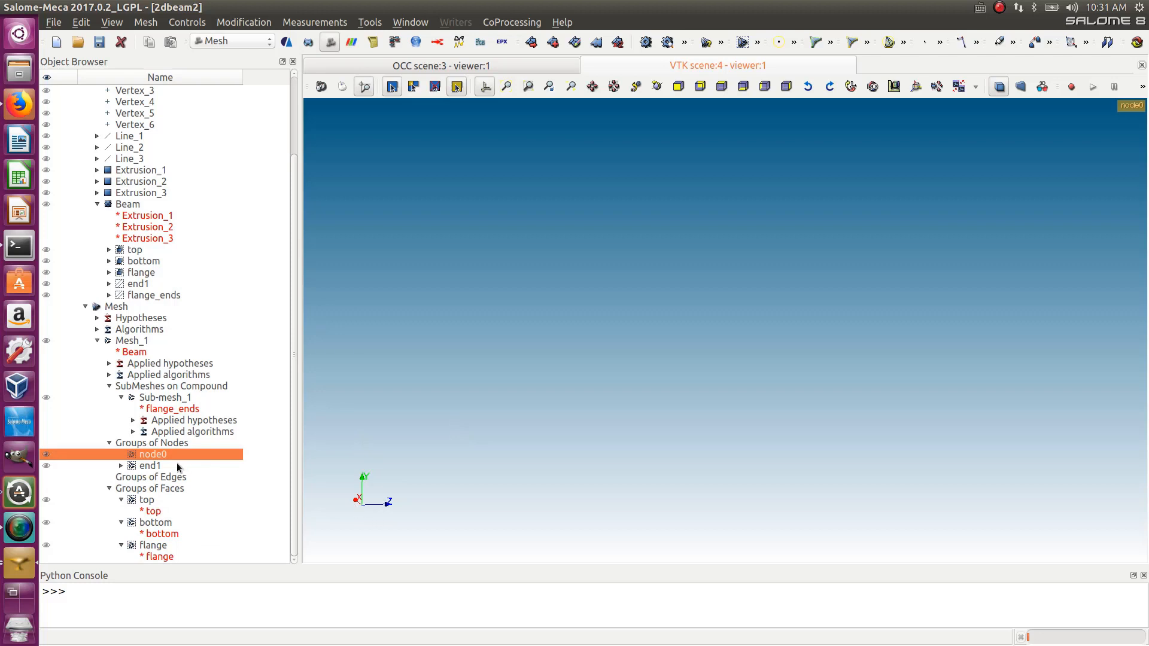
pyautogui.click(47, 466)
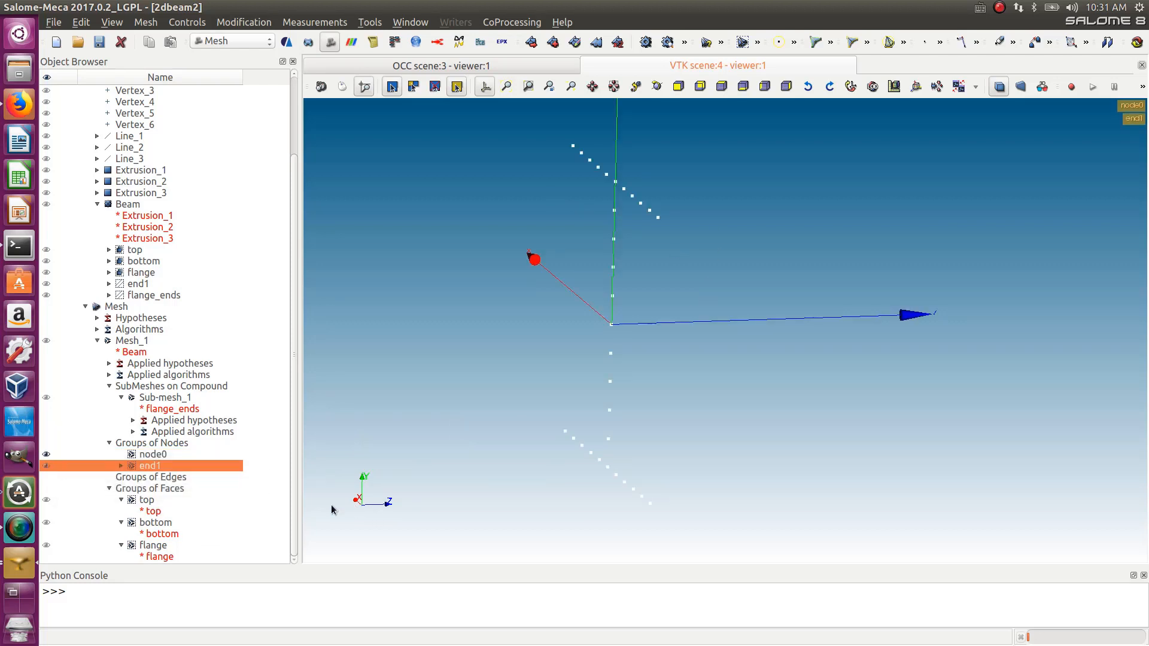
pyautogui.click(47, 467)
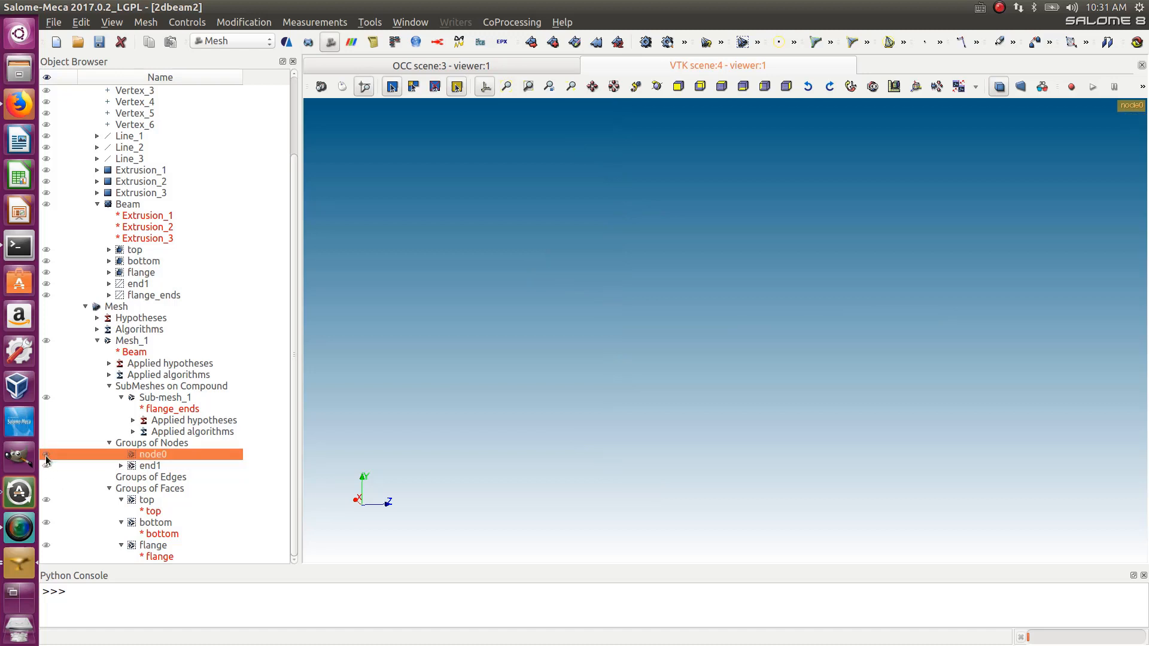
pyautogui.click(47, 501)
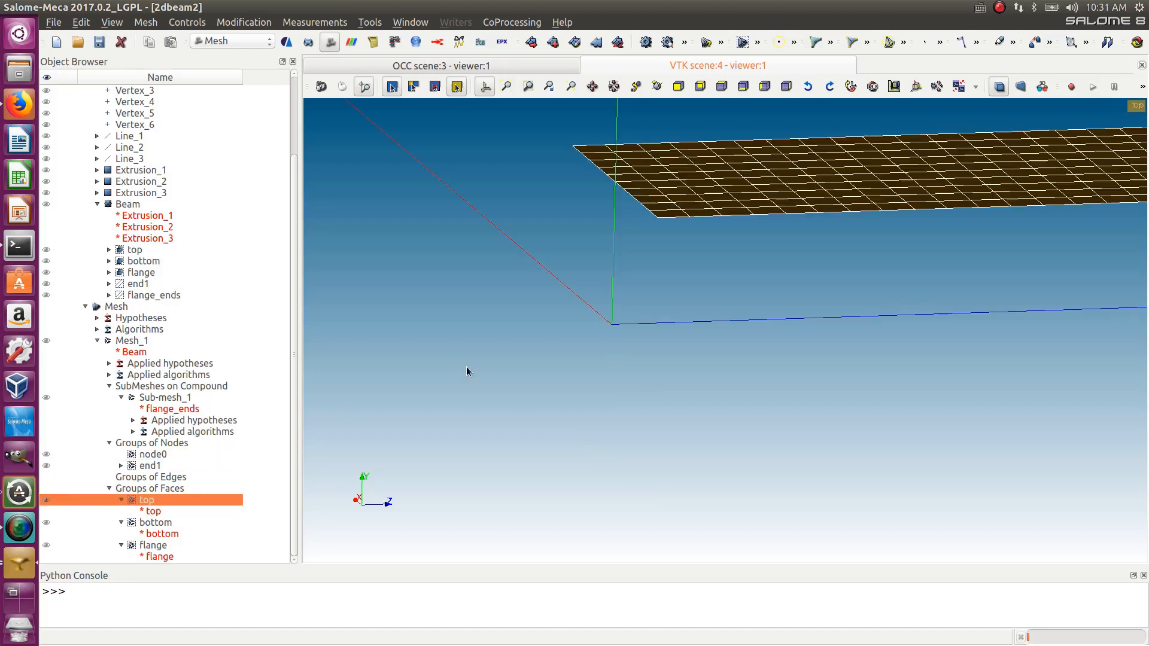
pyautogui.click(47, 501)
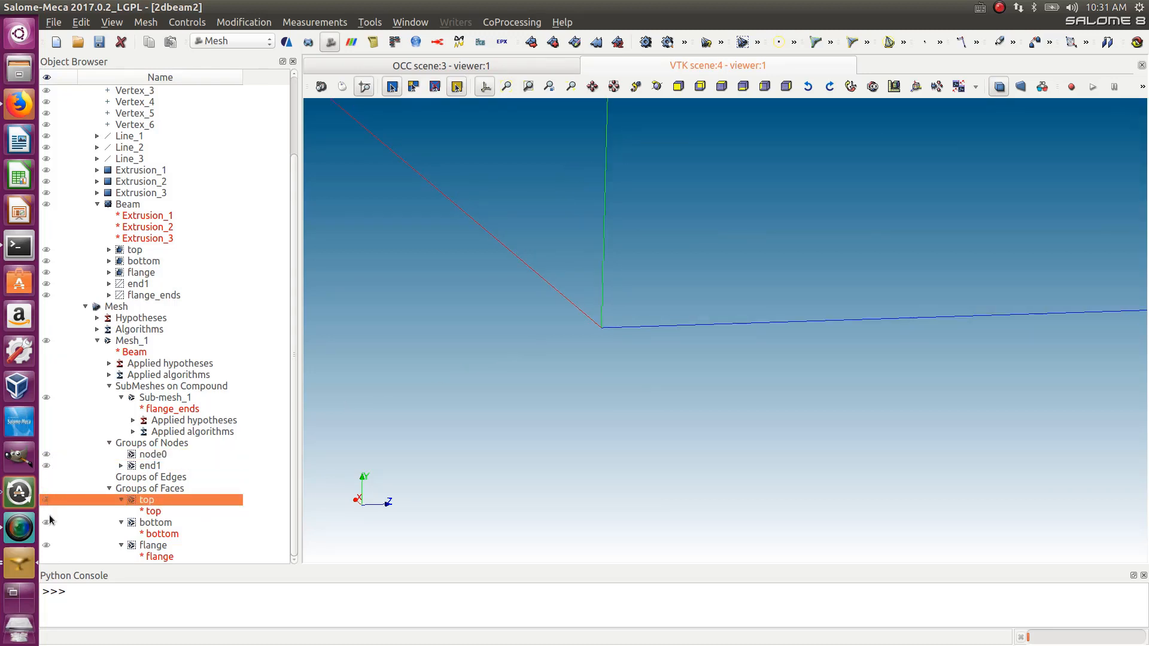
pyautogui.click(48, 524)
pyautogui.click(50, 525)
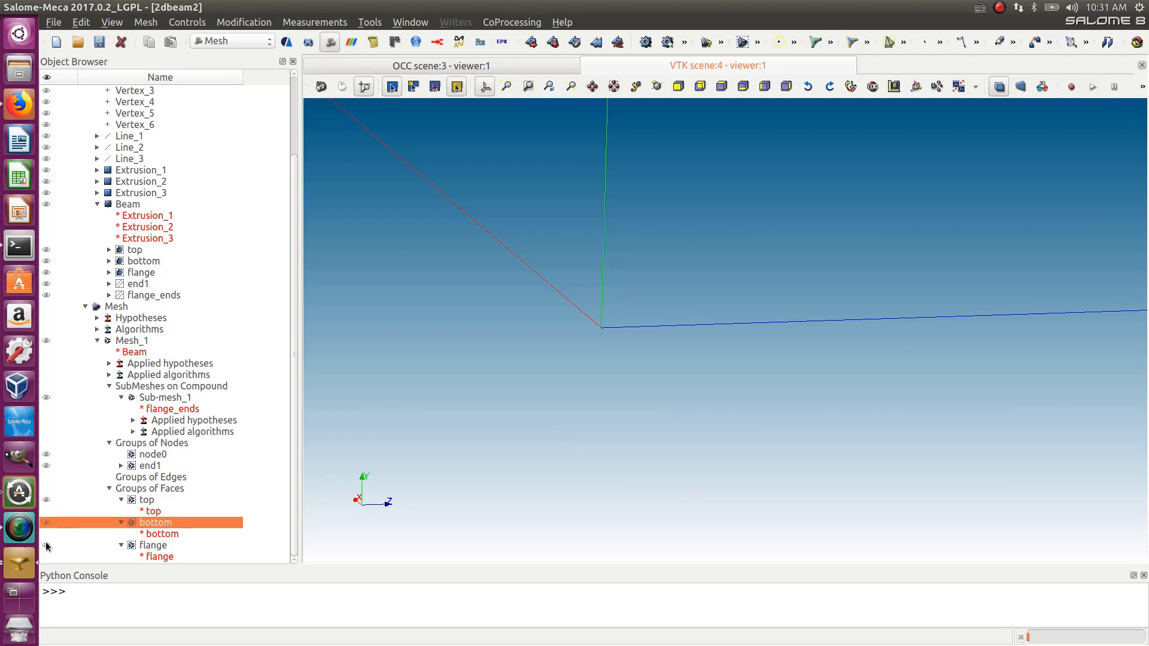
pyautogui.click(47, 545)
pyautogui.click(47, 545)
pyautogui.scroll(-6, 437, 375)
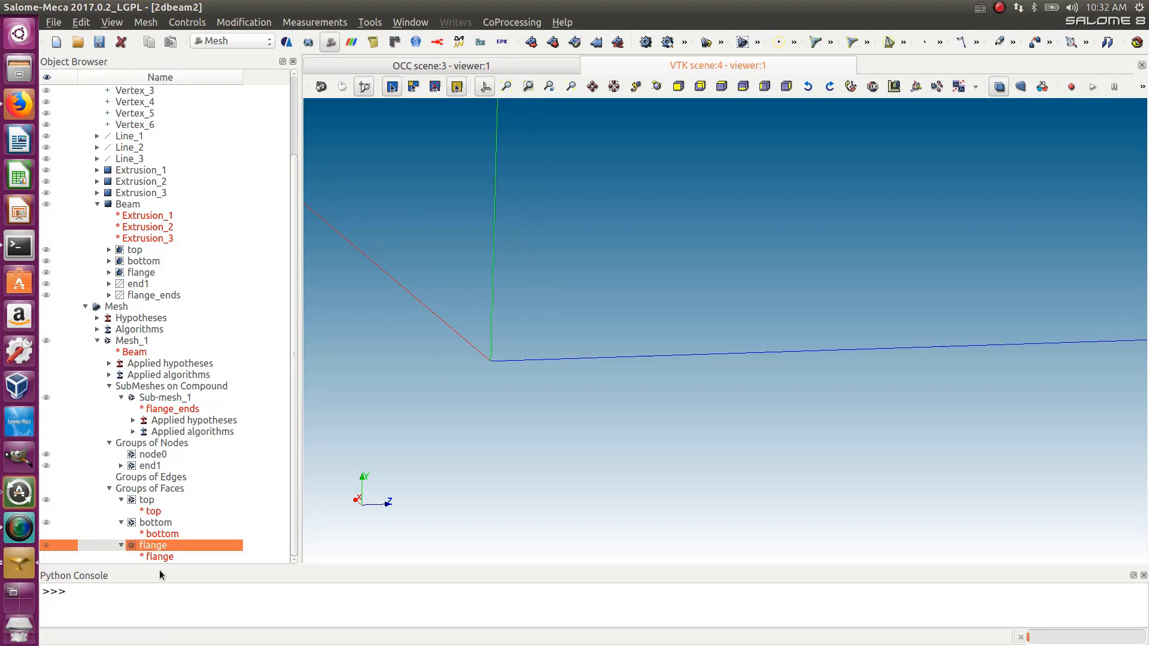
pyautogui.click(46, 340)
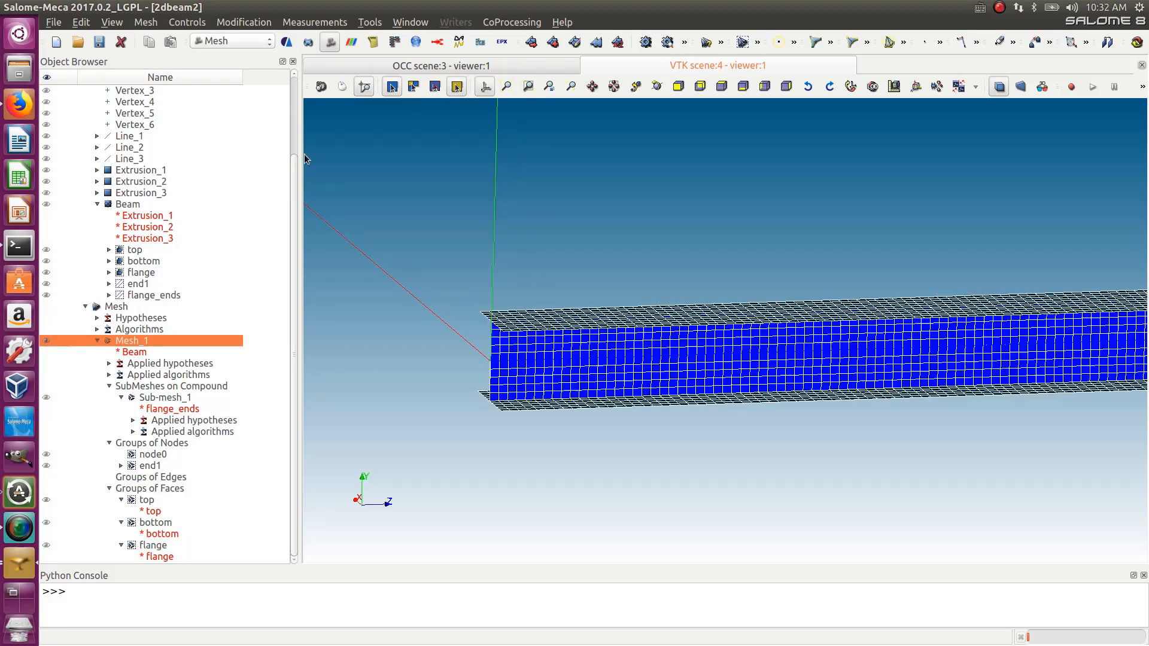
# - Save the study and switch to the AsterStudy module
pyautogui.click(99, 41)
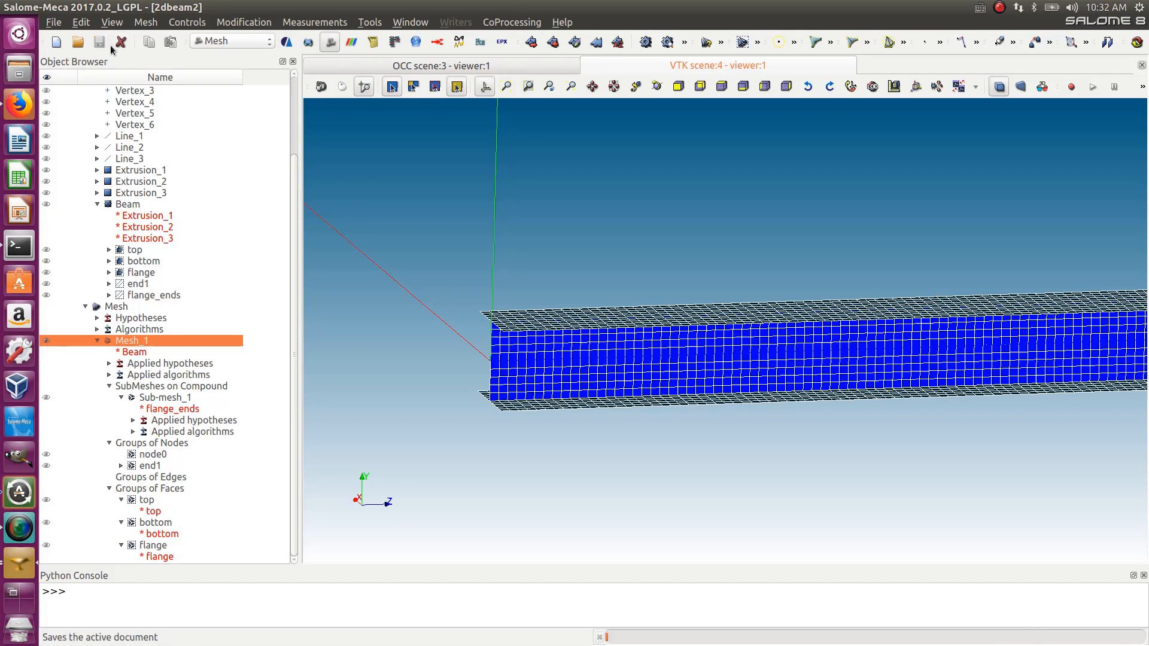
pyautogui.scroll(-6, 673, 245)
pyautogui.scroll(1, 1068, 291)
pyautogui.keyDown('ctrl'); pyautogui.moveTo(773, 311); pyautogui.dragTo(765, 343, button='right'); pyautogui.keyUp('ctrl')
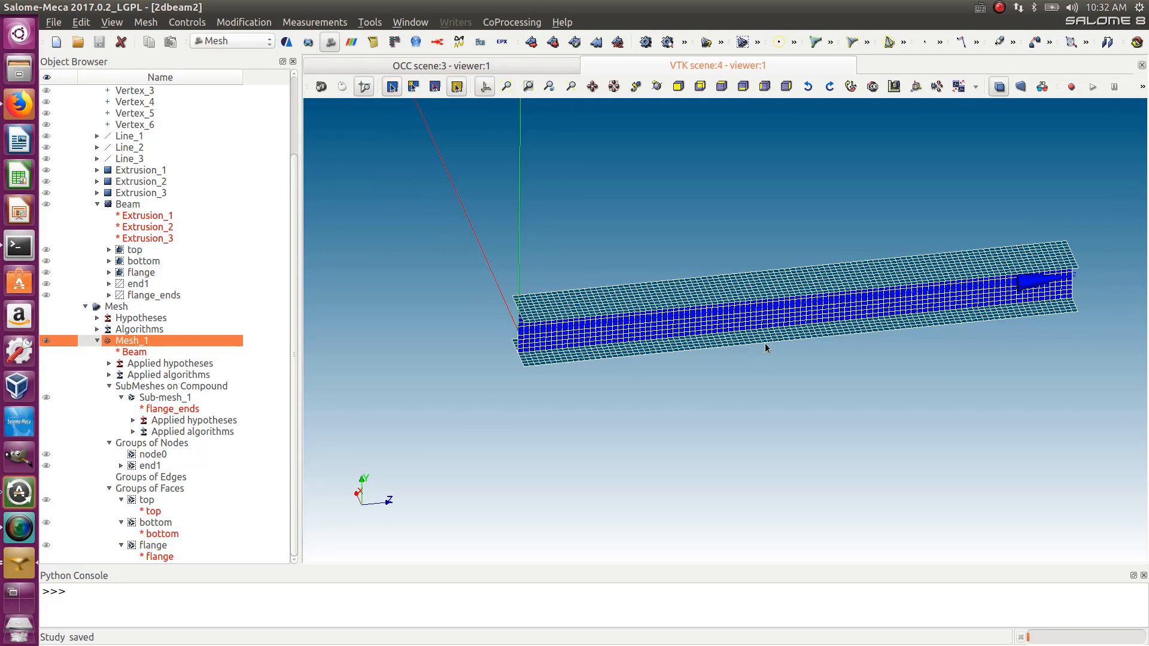
pyautogui.click(248, 40)
pyautogui.click(247, 37)
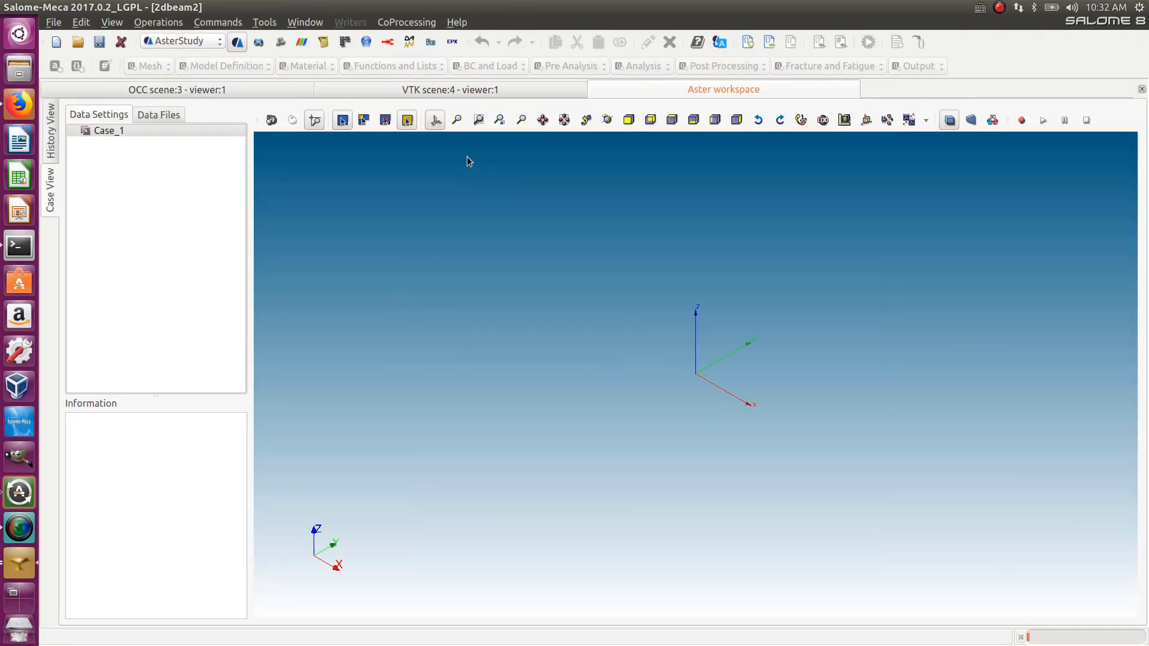
# - Add a new stage to Case_1
pyautogui.click(113, 129)
pyautogui.rightClick(113, 130)
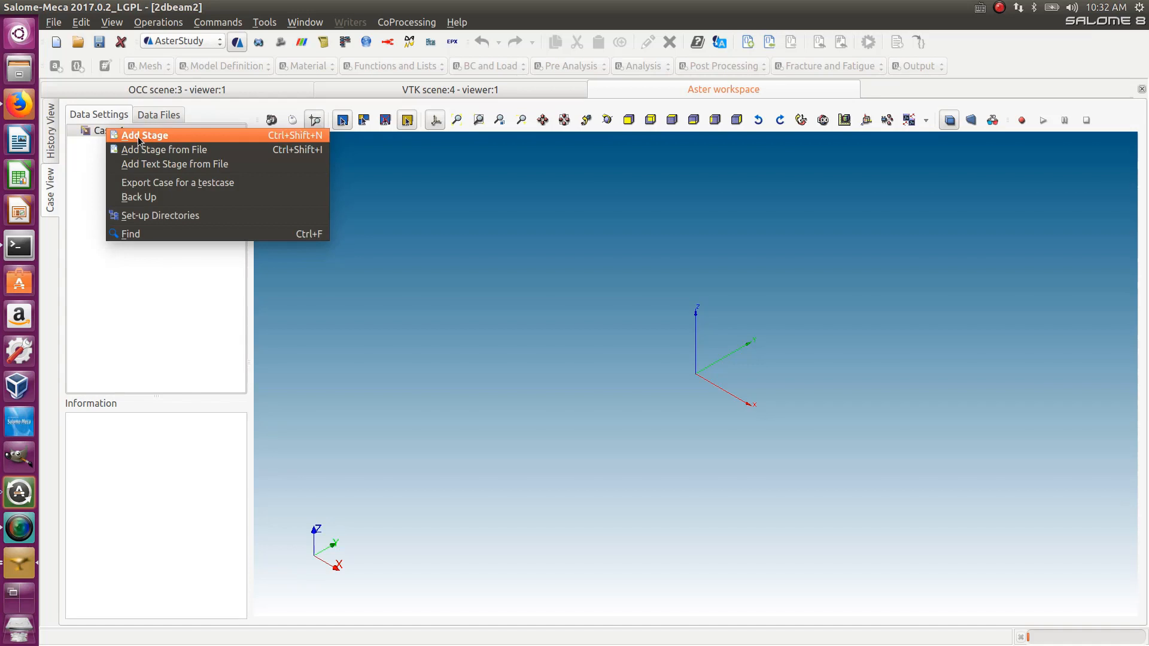
pyautogui.click(138, 136)
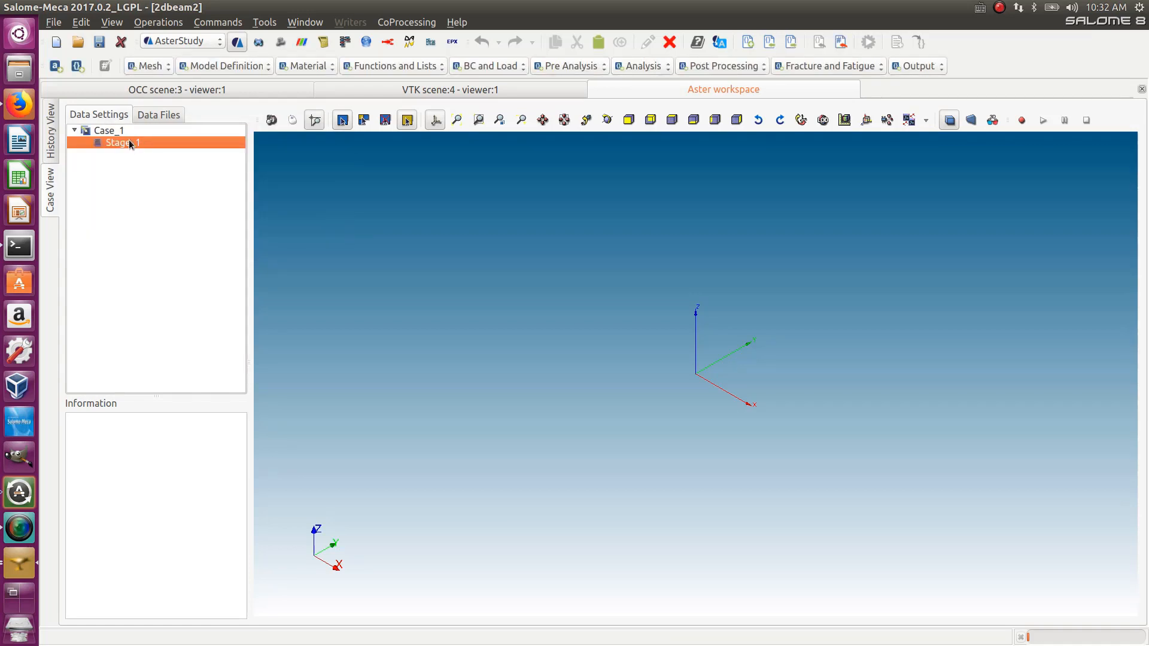
# - Add a Read a mesh command to Stage_1 with Mesh_1 as the mesh file location
pyautogui.rightClick(130, 145)
pyautogui.click(111, 145)
pyautogui.click(148, 66)
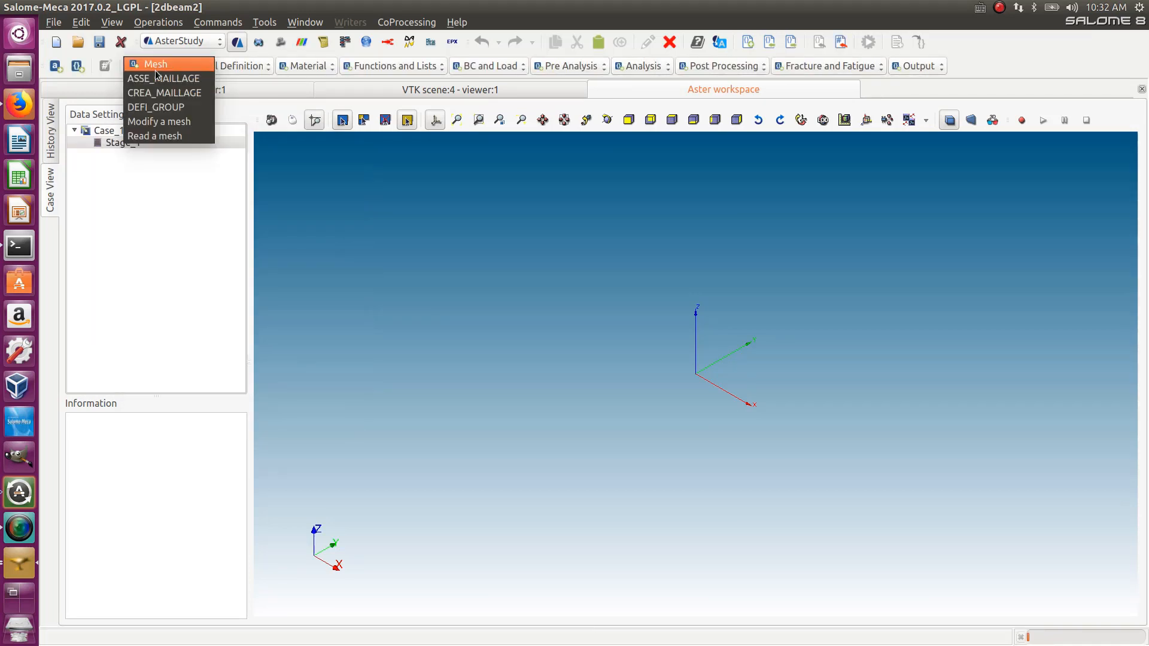
pyautogui.click(155, 136)
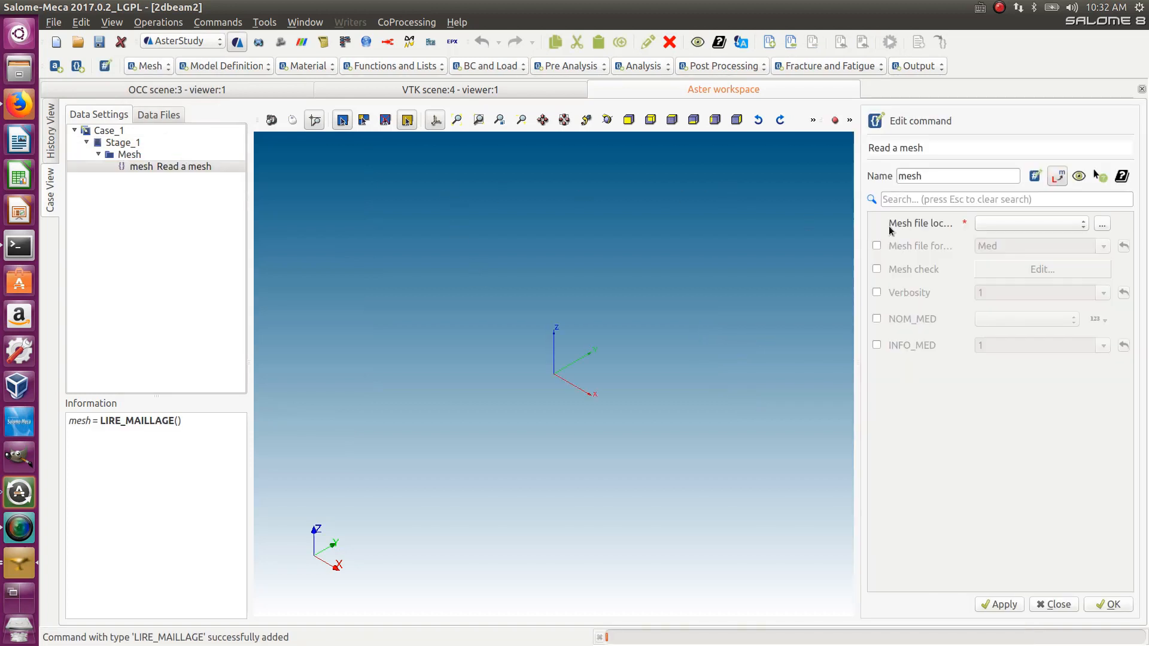
pyautogui.click(981, 228)
pyautogui.click(997, 226)
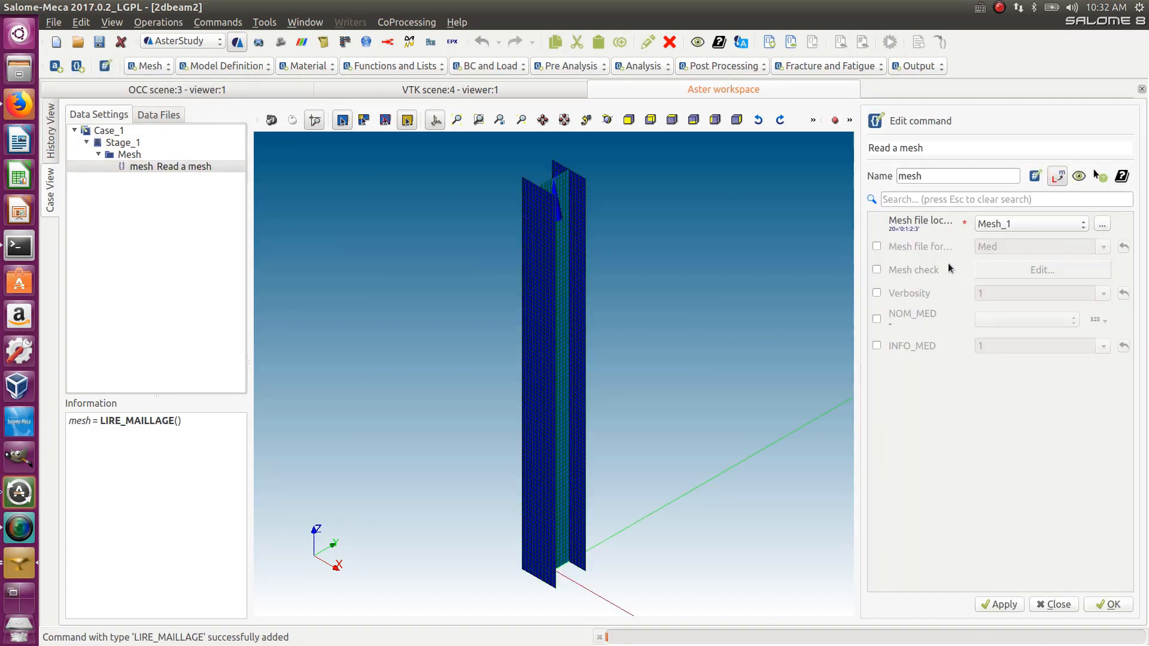
pyautogui.click(1108, 604)
# - Orbit and zoom the view to inspect the mesh read into the stage
pyautogui.moveTo(613, 440); pyautogui.dragTo(647, 492)
pyautogui.moveTo(513, 439); pyautogui.dragTo(568, 506, button='right')
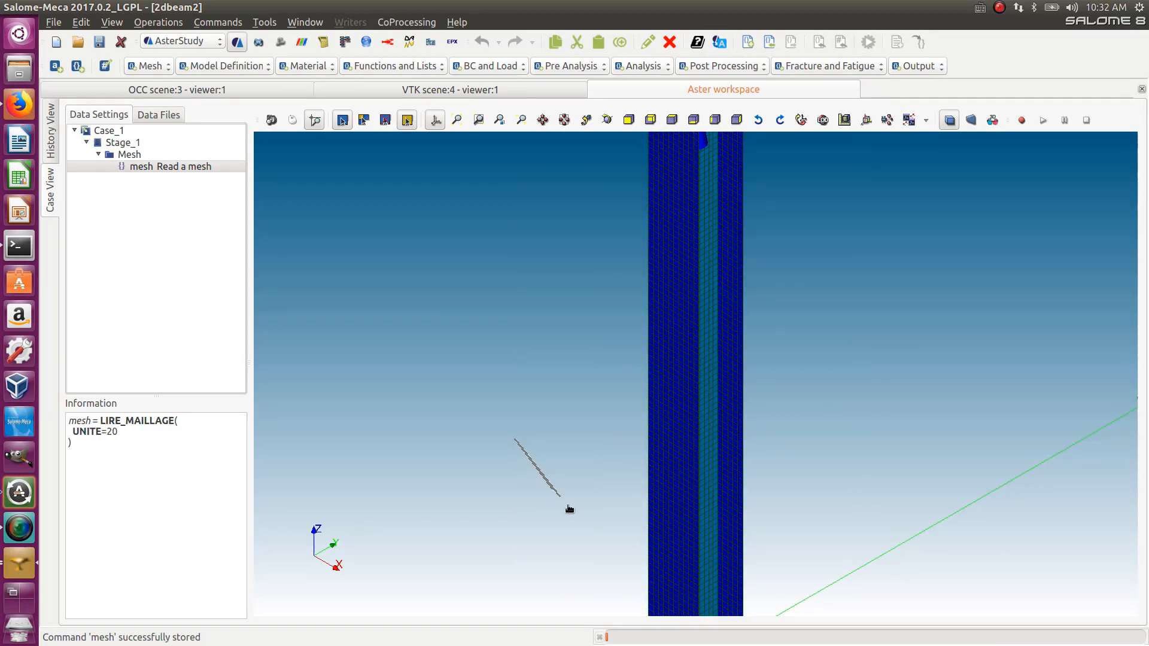
pyautogui.keyDown('ctrl'); pyautogui.moveTo(660, 443); pyautogui.dragTo(838, 488, button='right'); pyautogui.keyUp('ctrl')
pyautogui.keyDown('ctrl'); pyautogui.moveTo(519, 491); pyautogui.dragTo(638, 291, button='right'); pyautogui.keyUp('ctrl')
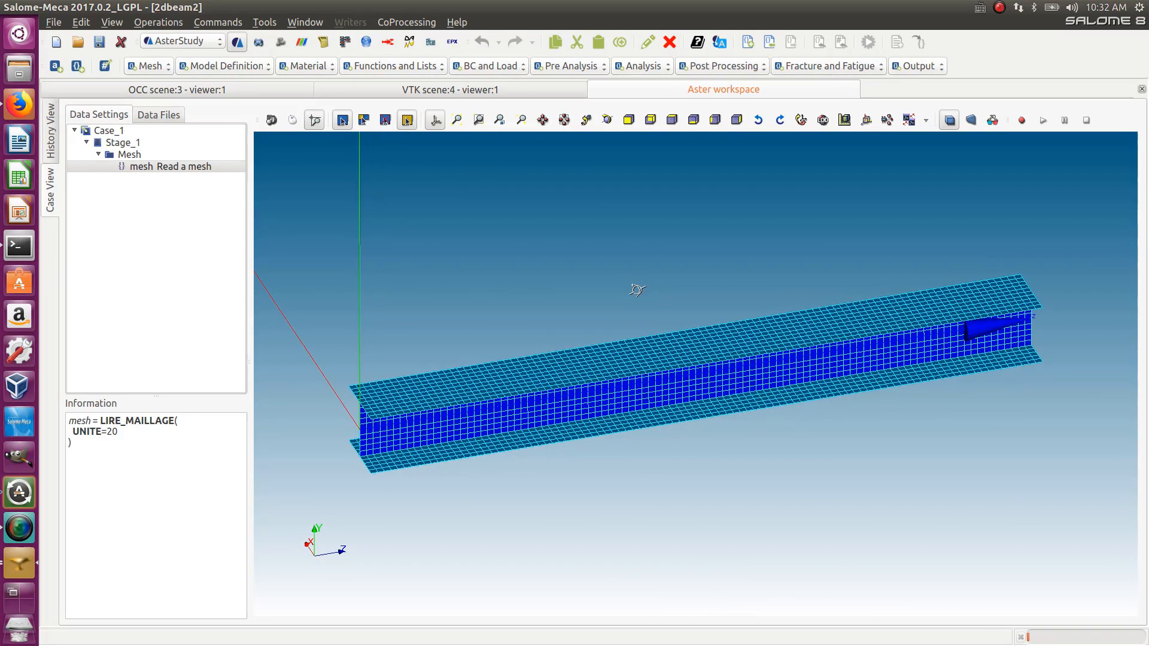
pyautogui.scroll(5, 287, 428)
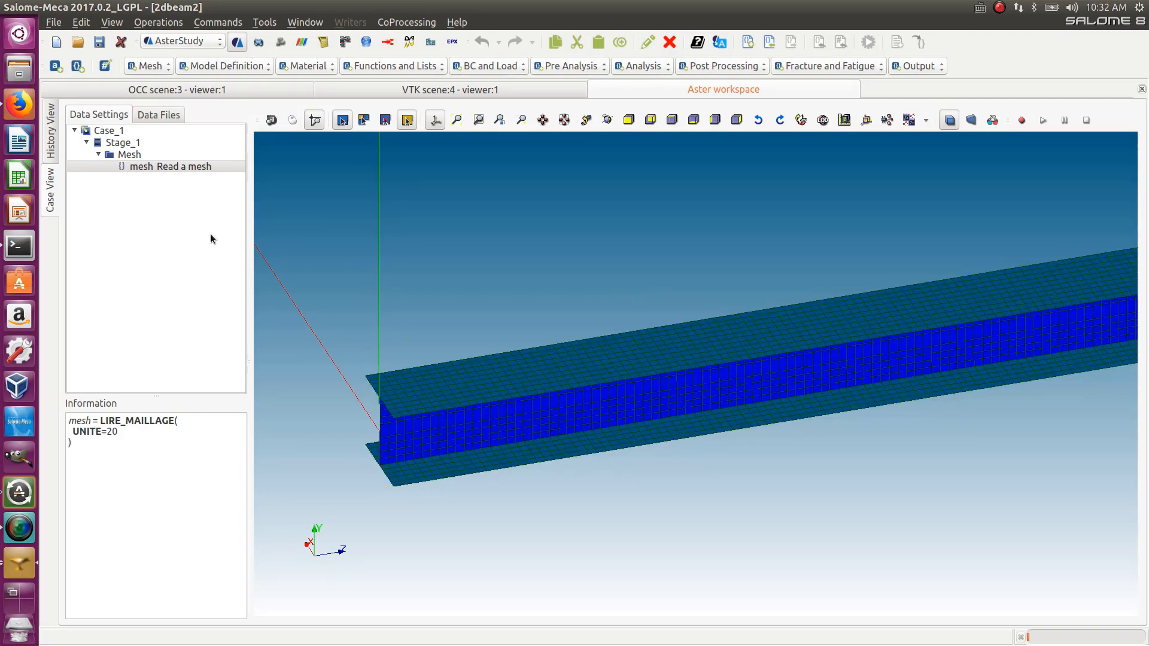
pyautogui.click(165, 170)
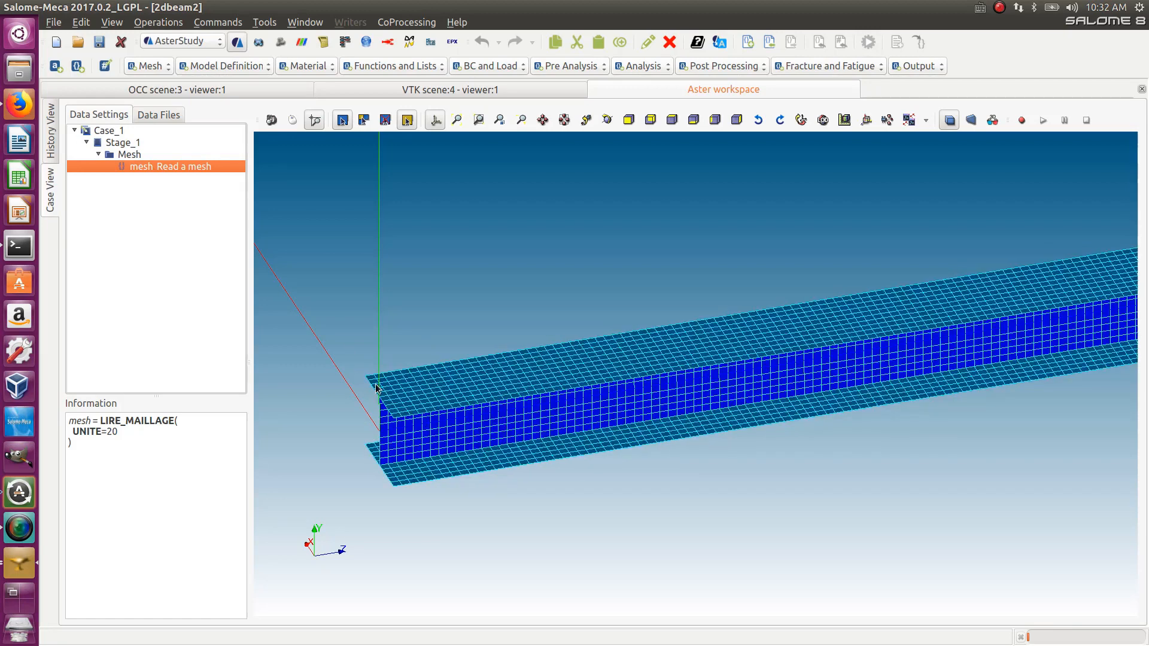
# - Add a Modify a mesh command that reorients the skin of the top element group with ORIE_PEAU_3D
pyautogui.click(144, 66)
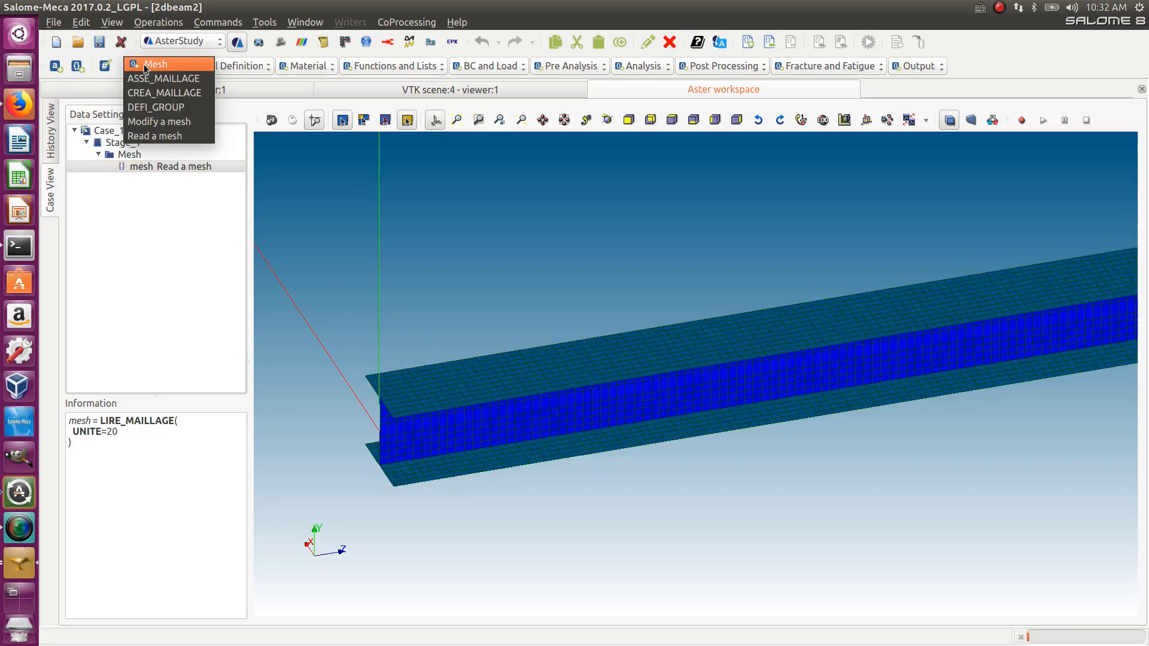
pyautogui.click(160, 122)
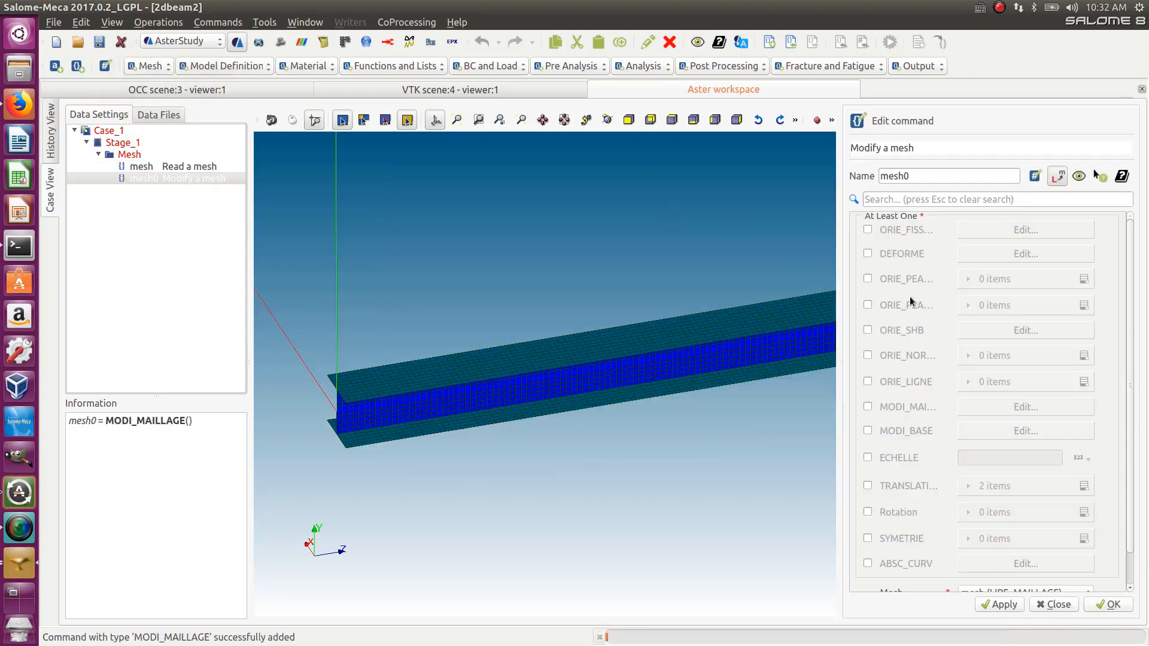
pyautogui.click(867, 305)
pyautogui.click(1083, 305)
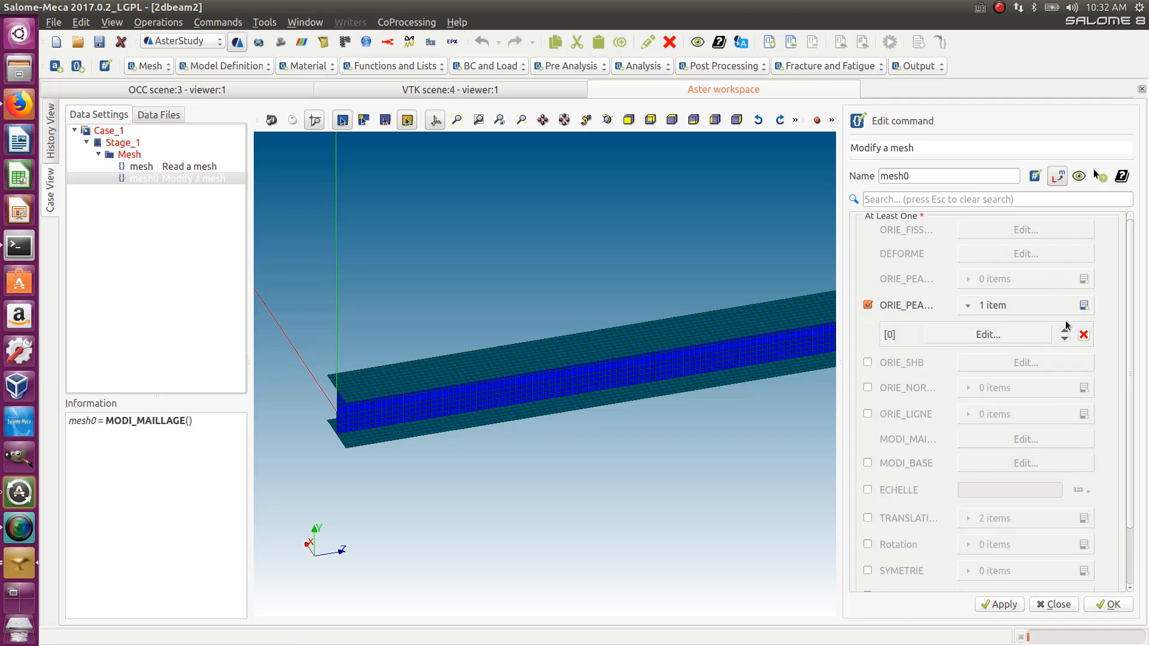
pyautogui.click(987, 335)
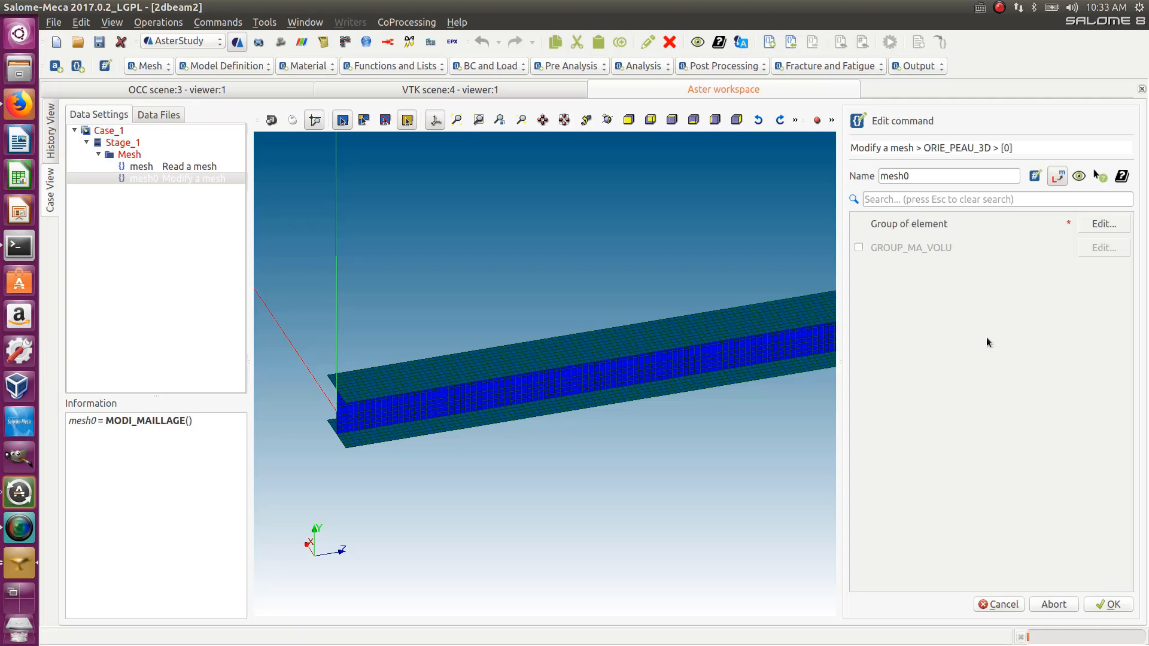
pyautogui.click(1117, 224)
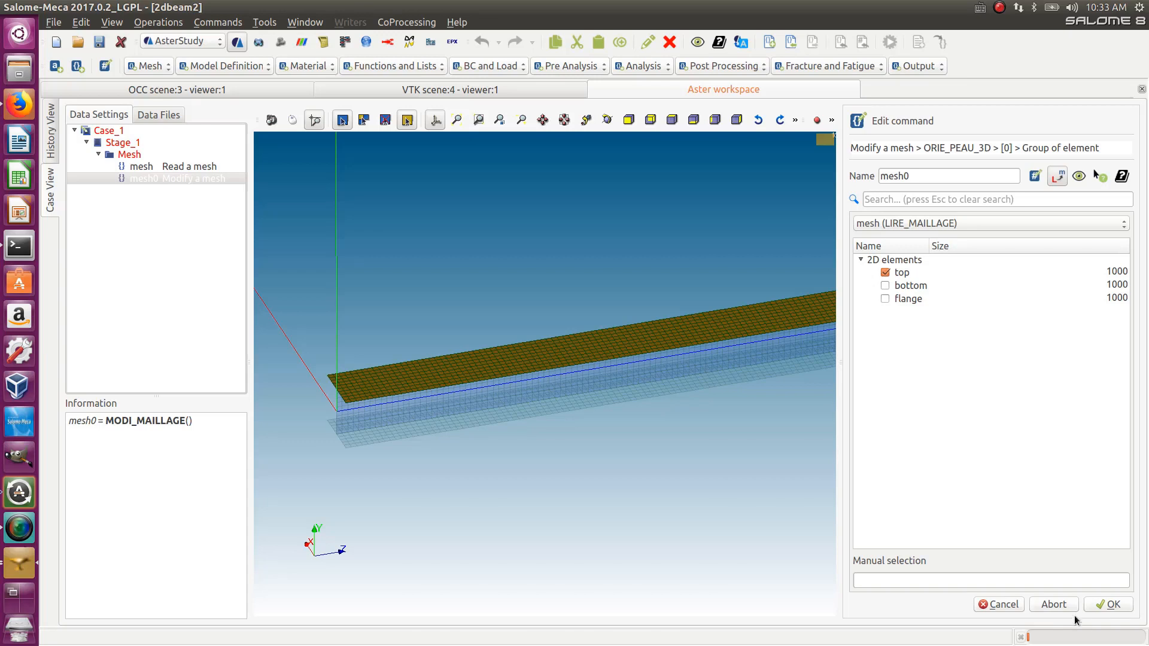
pyautogui.click(1100, 604)
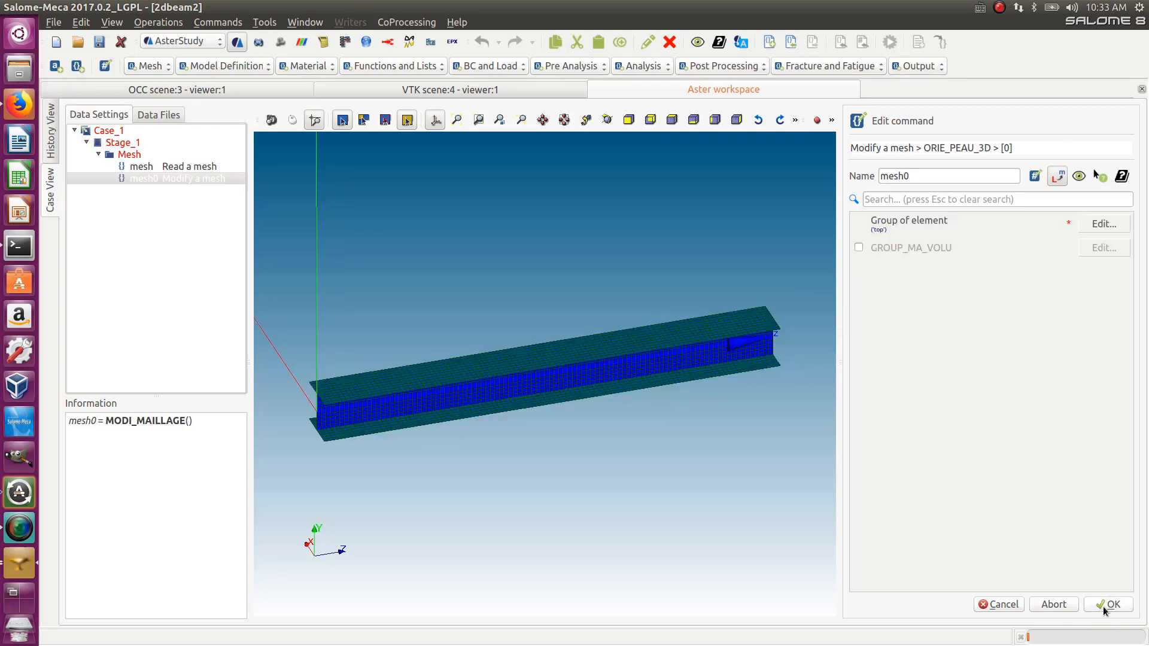
pyautogui.click(1103, 606)
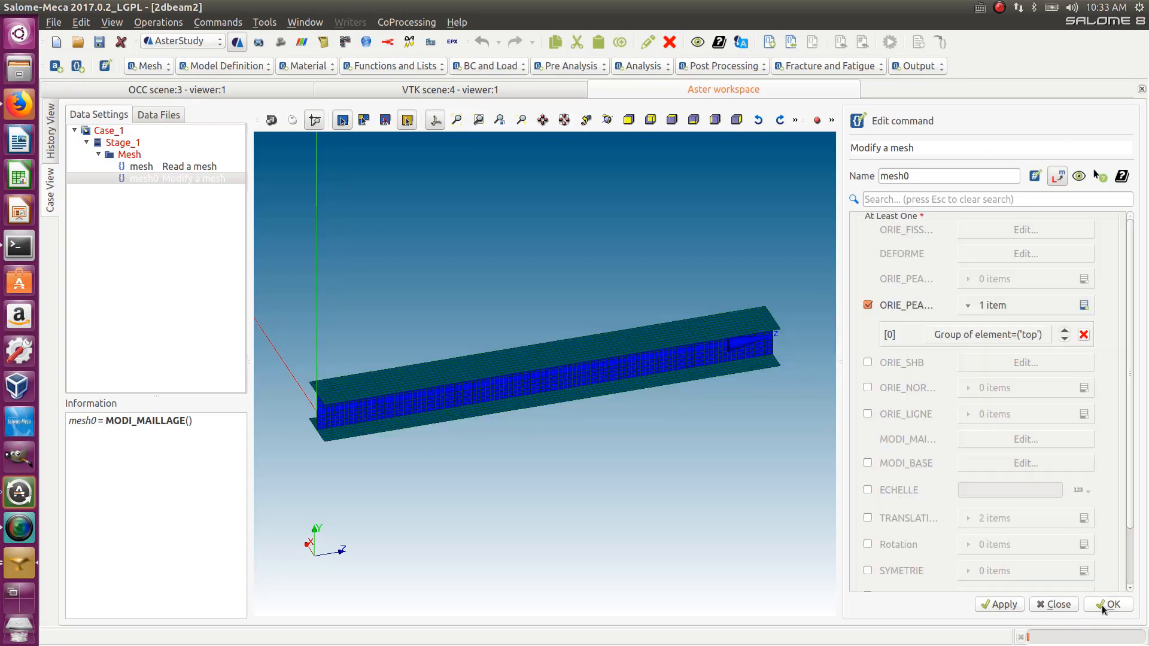
# - Rename the modified mesh result to mesh and confirm the command
pyautogui.click(920, 176)
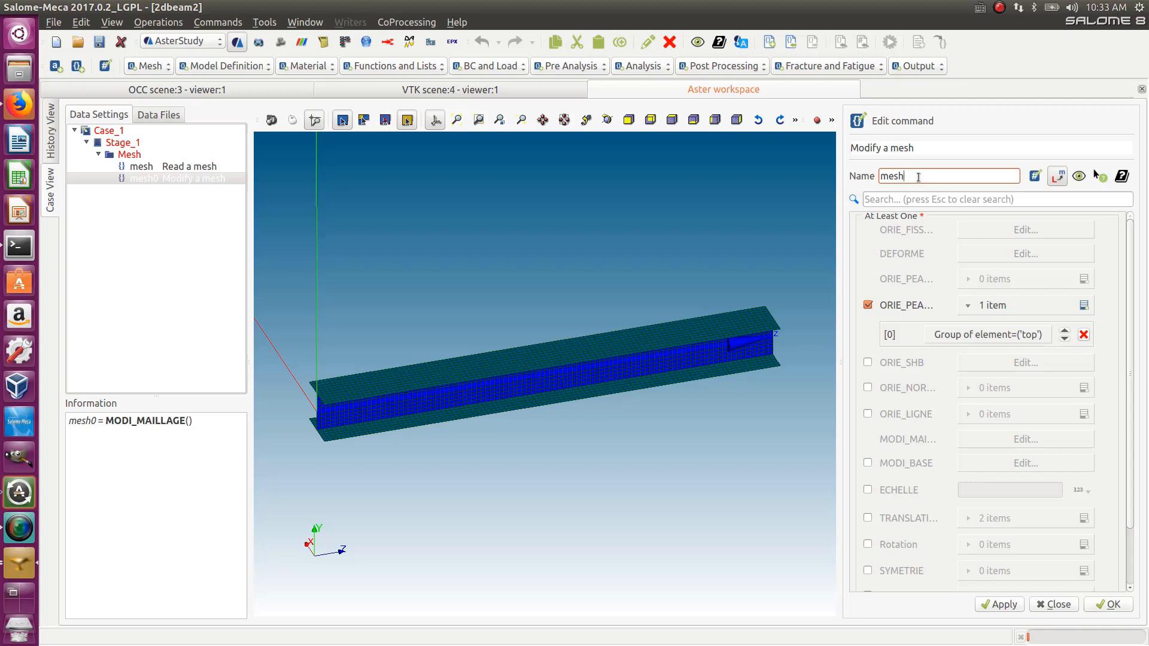
pyautogui.press('BackSpace')
pyautogui.click(1108, 605)
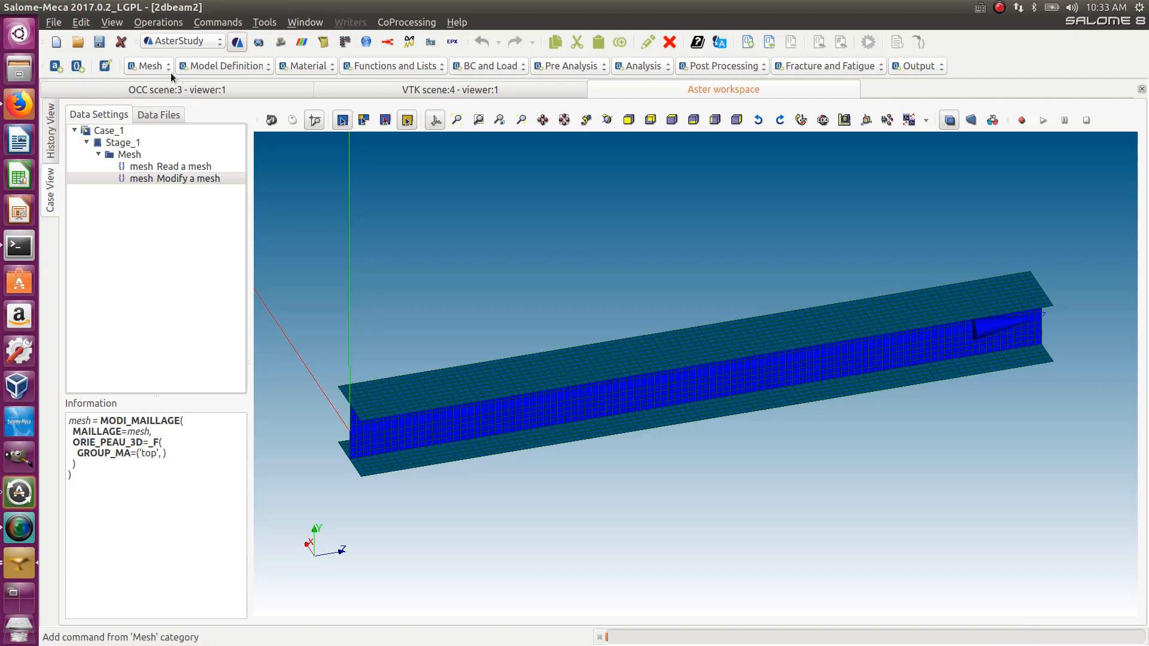
# - Add an Assign finite element command, enable finite element assignment, and select mesh (LIRE_MAILLAGE) as its mesh
pyautogui.click(191, 67)
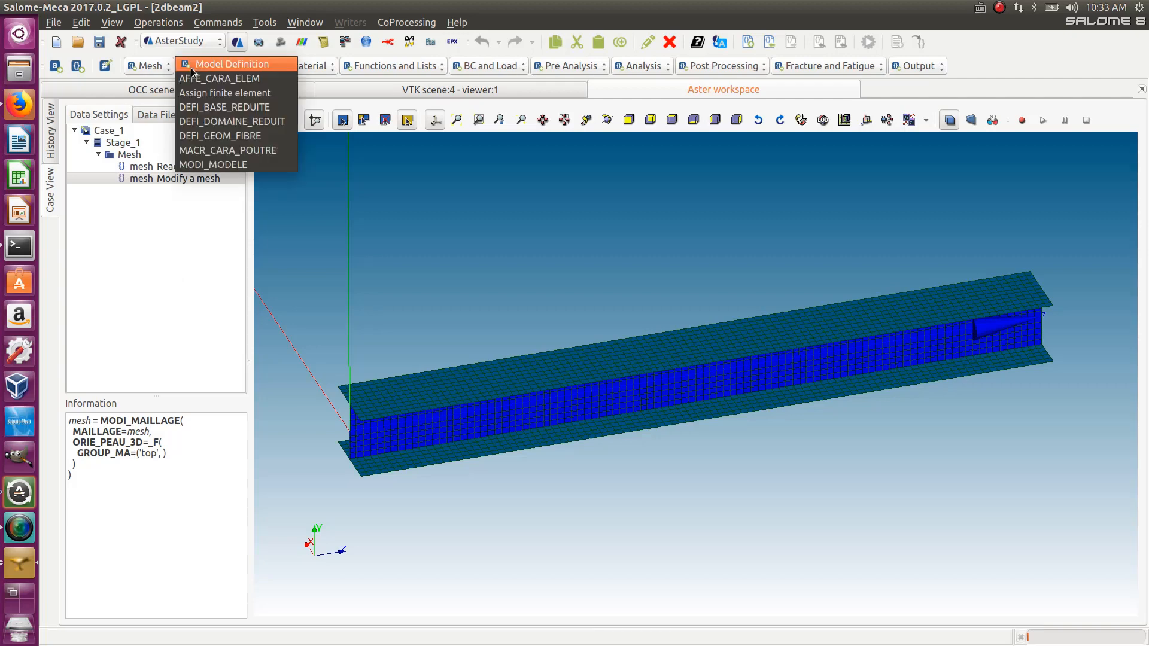
pyautogui.click(210, 94)
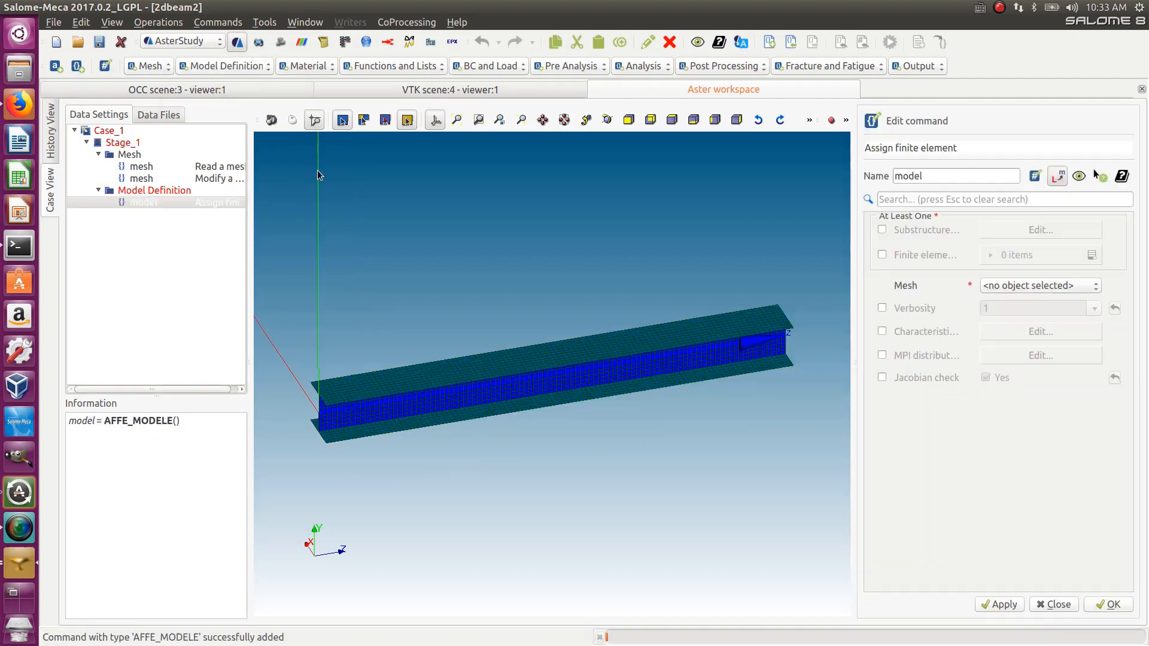
pyautogui.click(881, 255)
pyautogui.click(1002, 285)
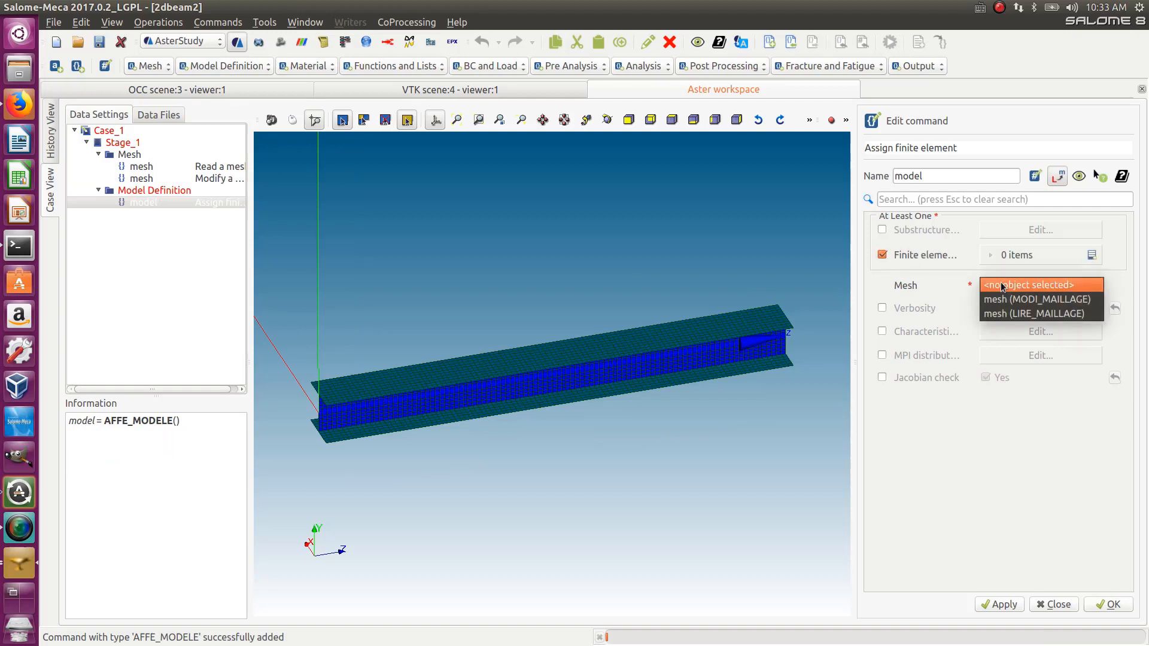
pyautogui.click(1011, 314)
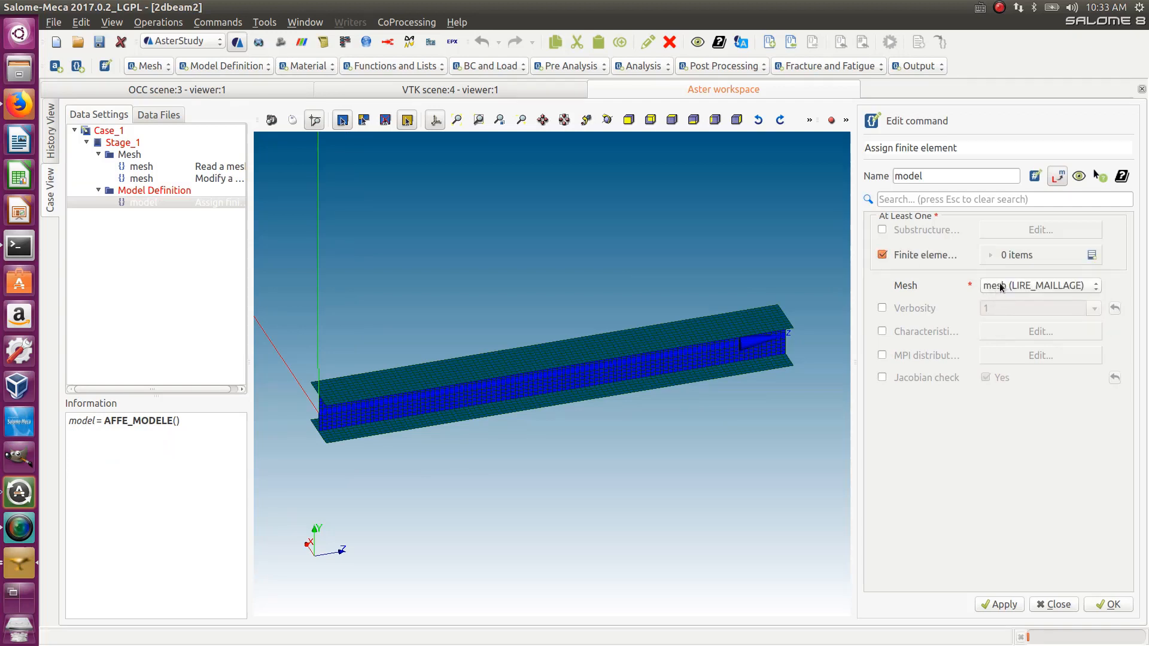
# - Add a finite element assignment applied Everywhere with the Mechanic phenomenon
pyautogui.click(1090, 257)
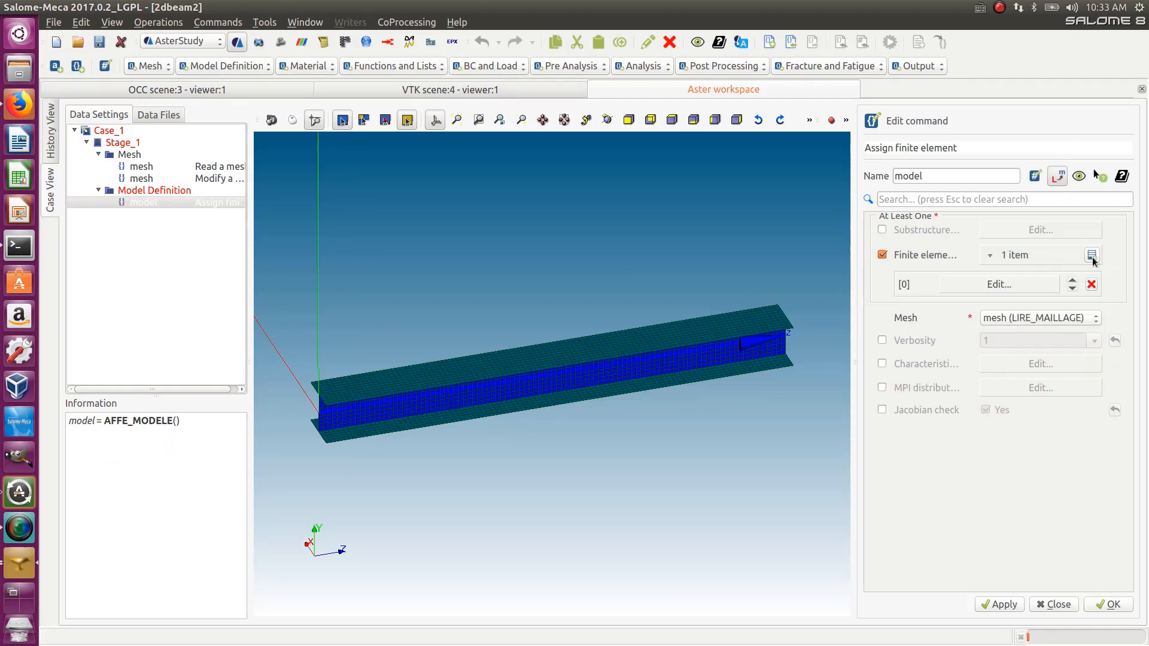
pyautogui.click(1044, 285)
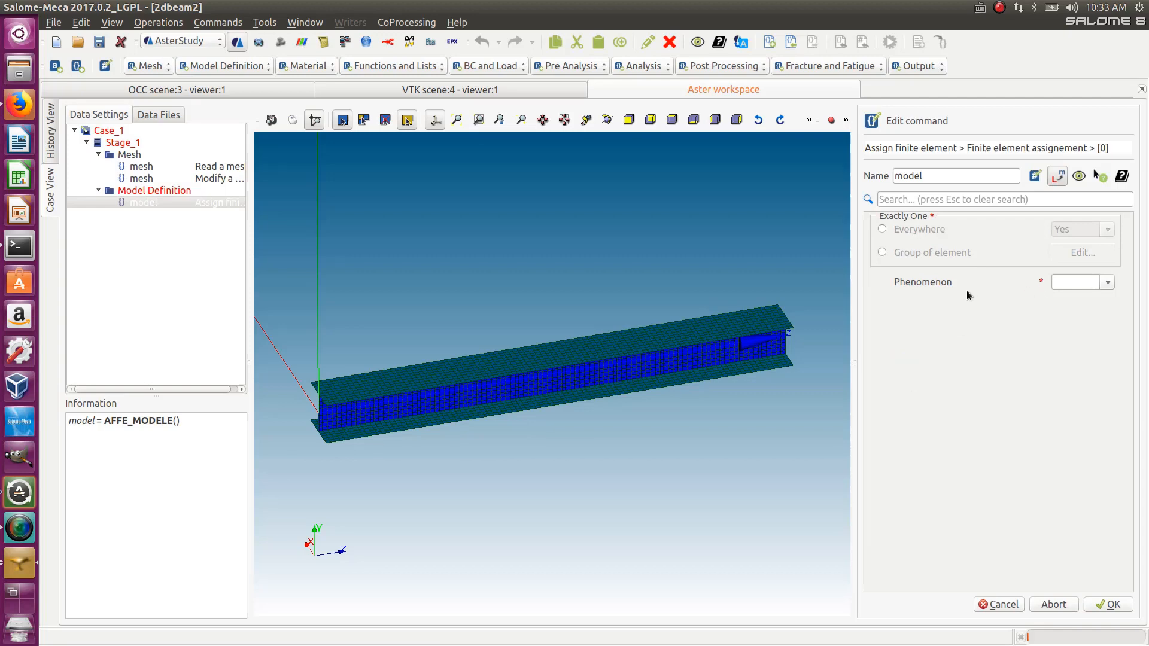
pyautogui.click(881, 230)
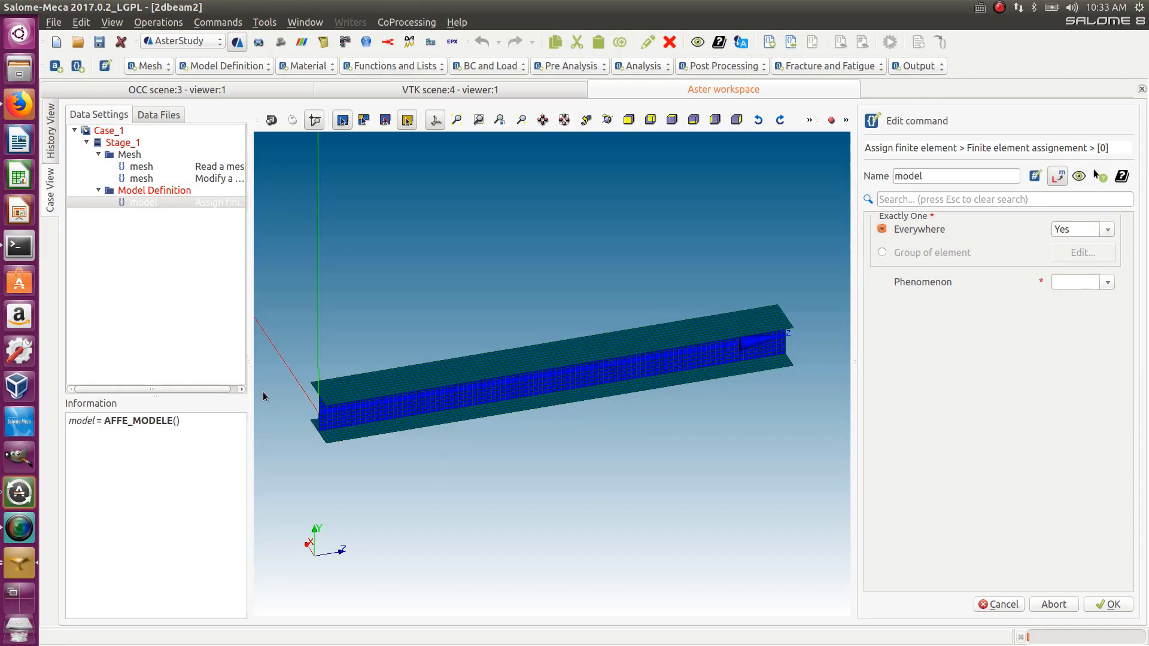
pyautogui.click(1107, 284)
pyautogui.click(1086, 293)
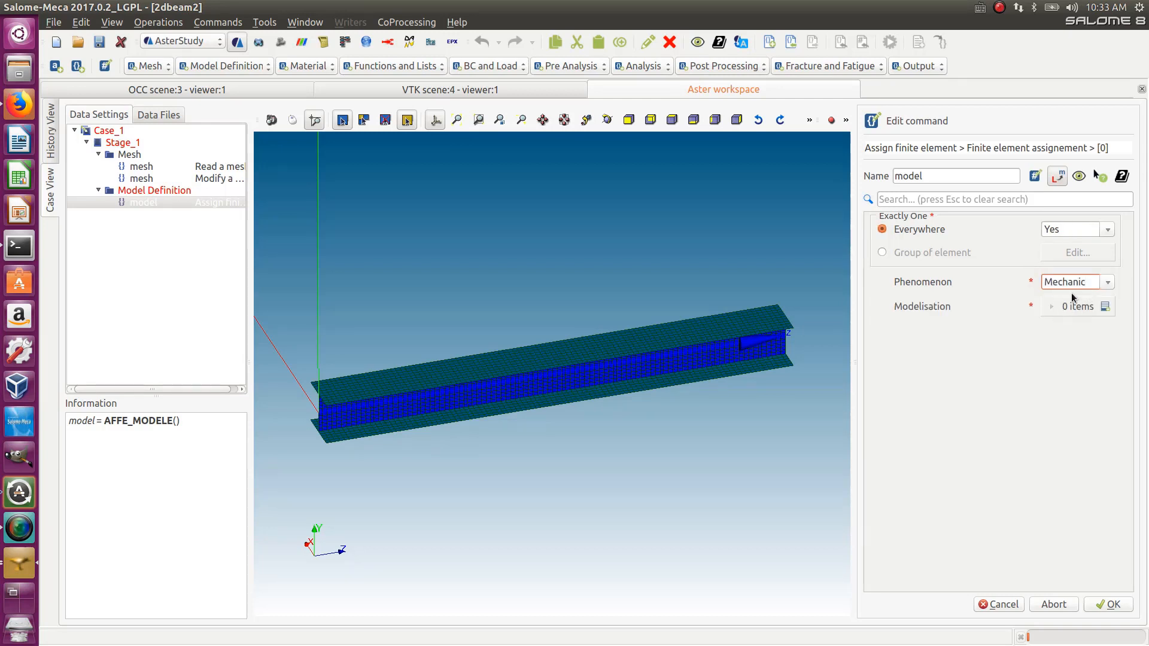
# - Add a modelisation entry to the assignment and set it to DKT
pyautogui.click(1103, 306)
pyautogui.click(1063, 335)
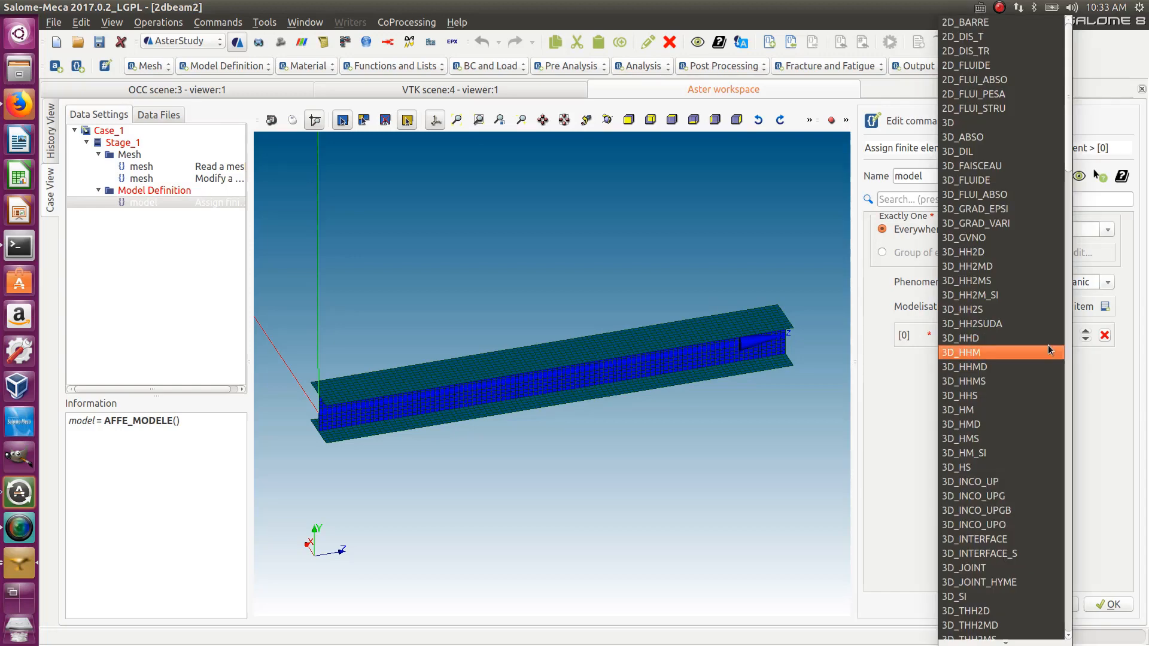
pyautogui.scroll(-14, 1045, 346)
pyautogui.scroll(14, 1045, 347)
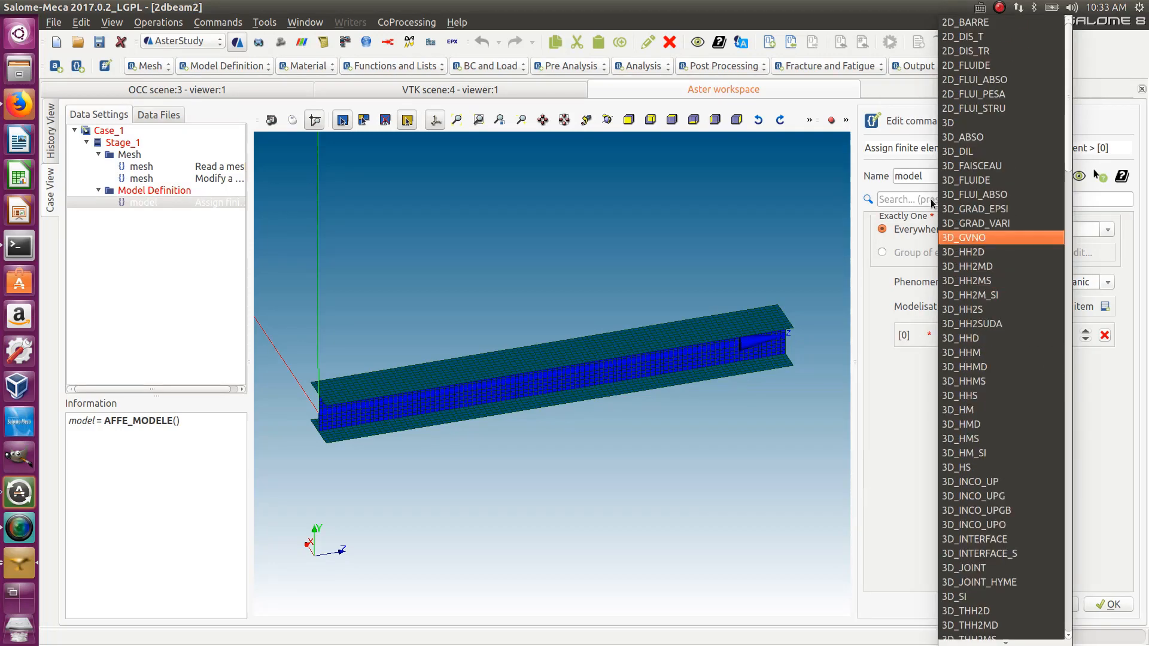
pyautogui.scroll(-4, 996, 385)
pyautogui.scroll(-20, 996, 386)
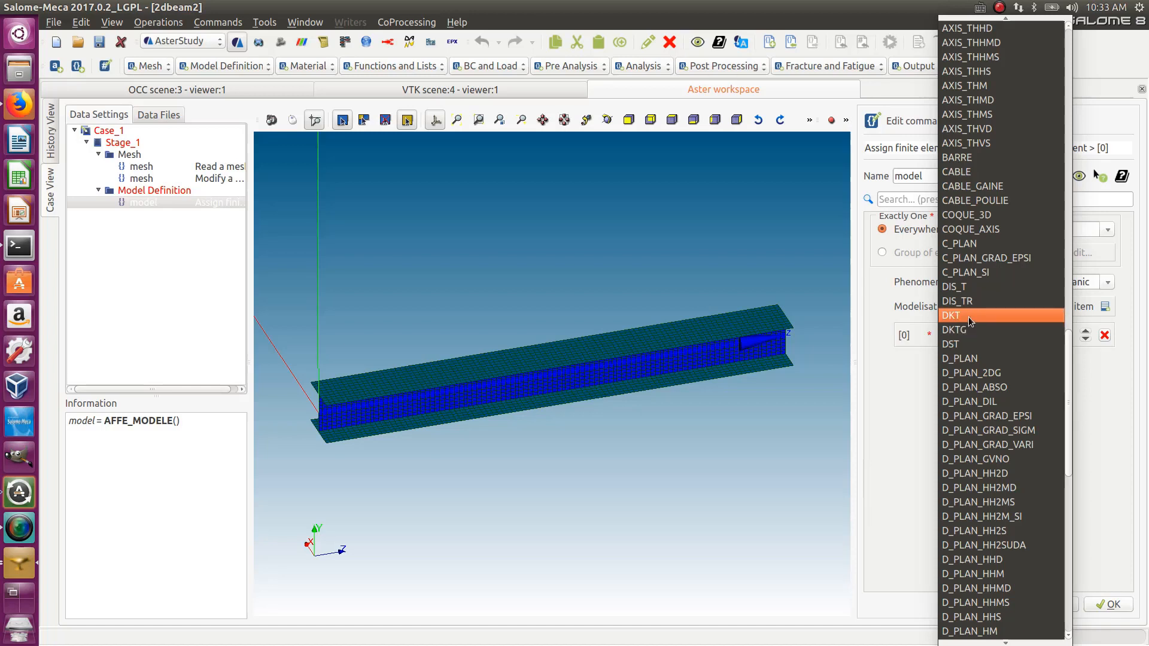
pyautogui.click(968, 317)
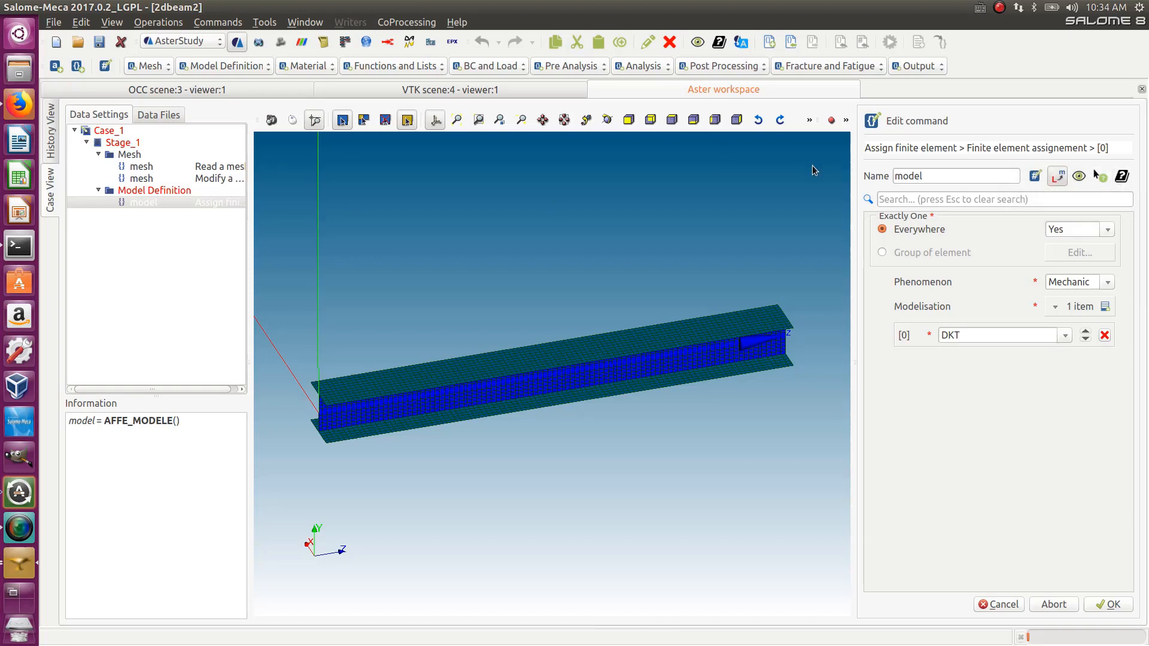
# - Open the AFFE_MODELE operator documentation and read its purpose and syntax sections
pyautogui.click(1100, 176)
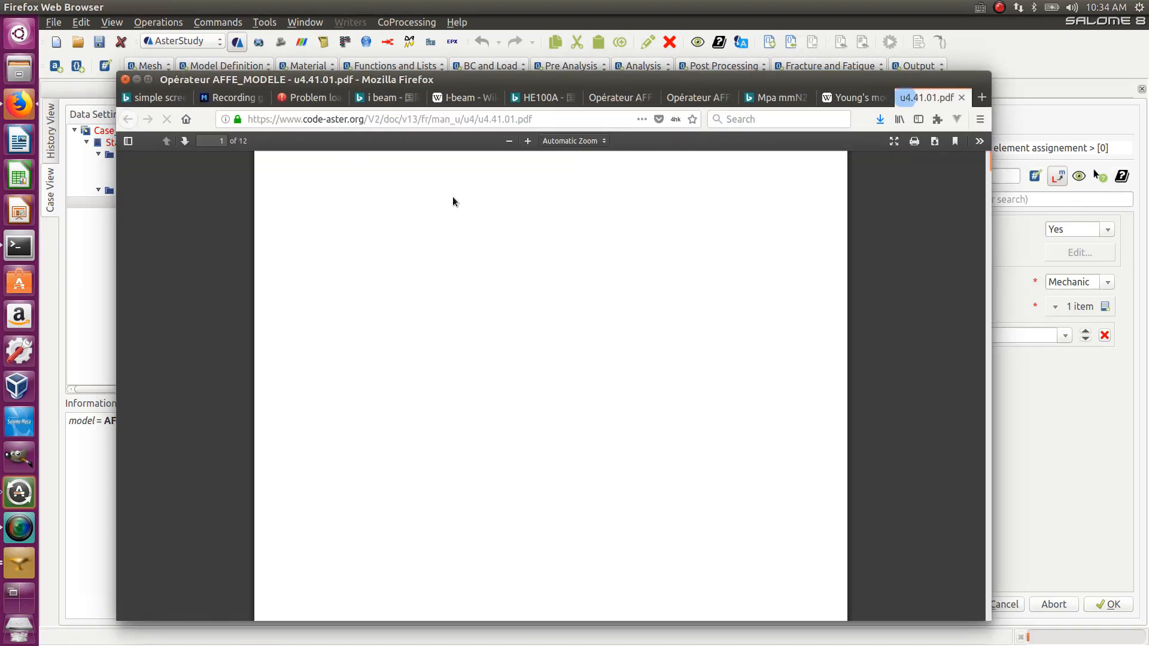
pyautogui.scroll(-10, 440, 245)
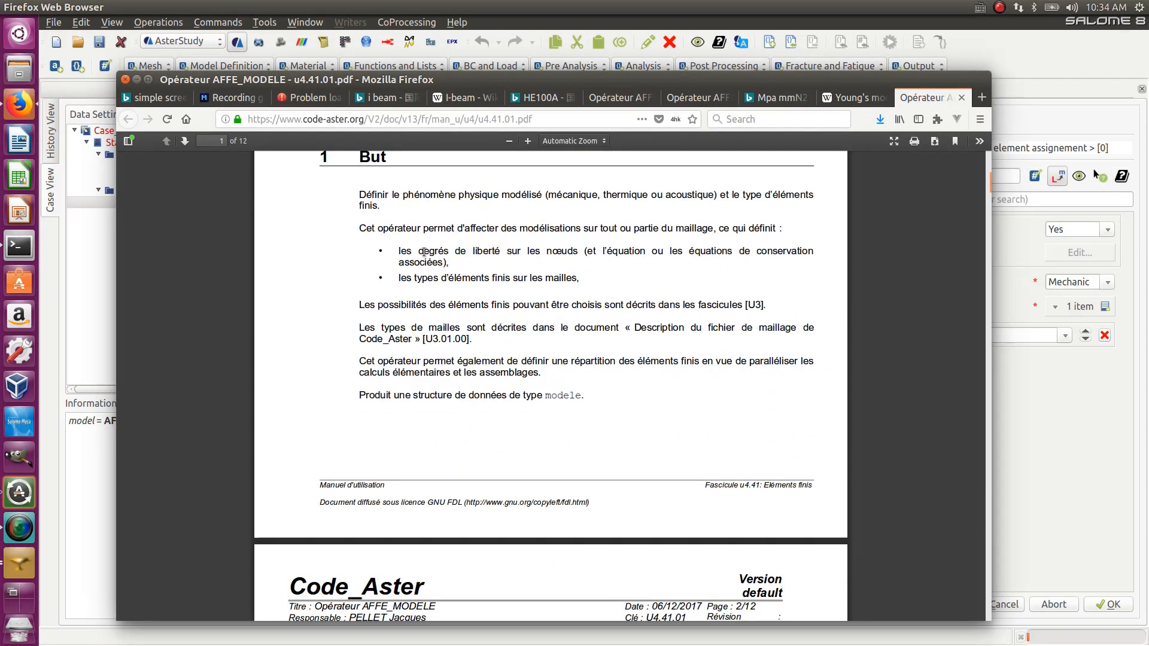
pyautogui.scroll(-7, 423, 251)
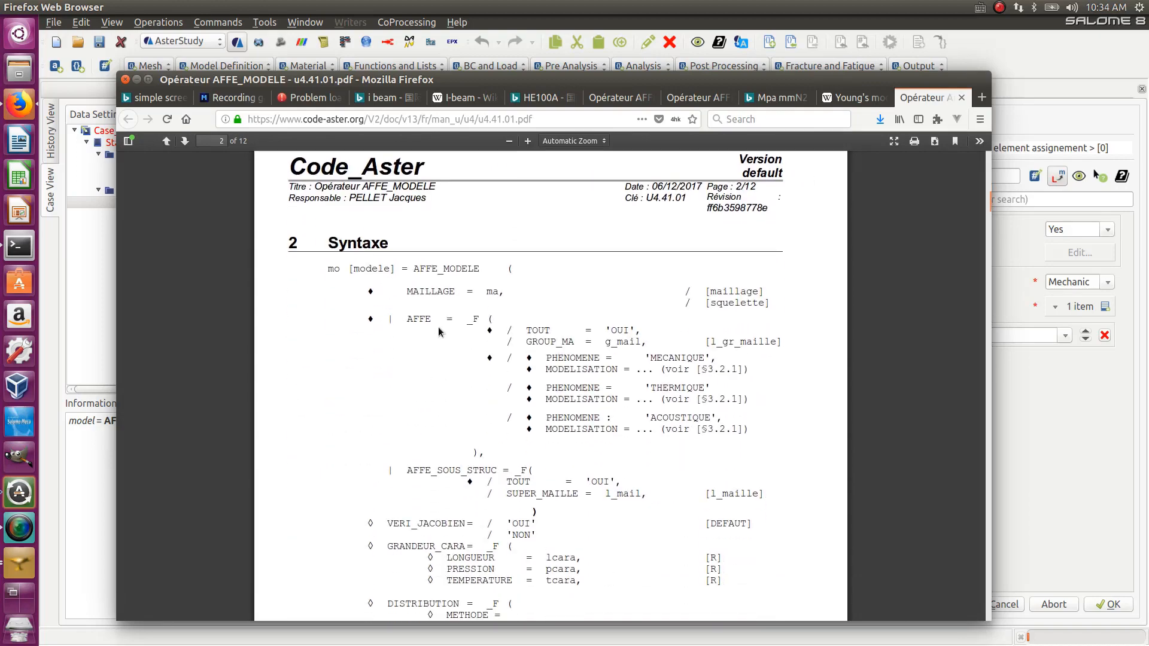
pyautogui.scroll(-20, 437, 323)
pyautogui.scroll(15, 442, 323)
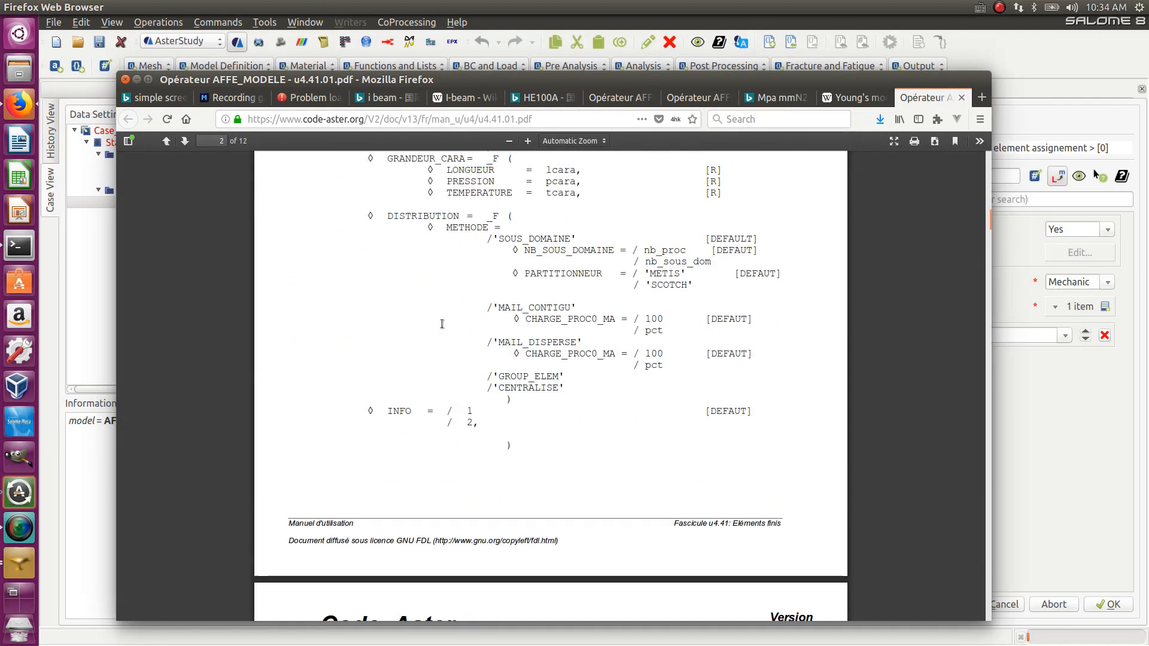
pyautogui.scroll(15, 437, 317)
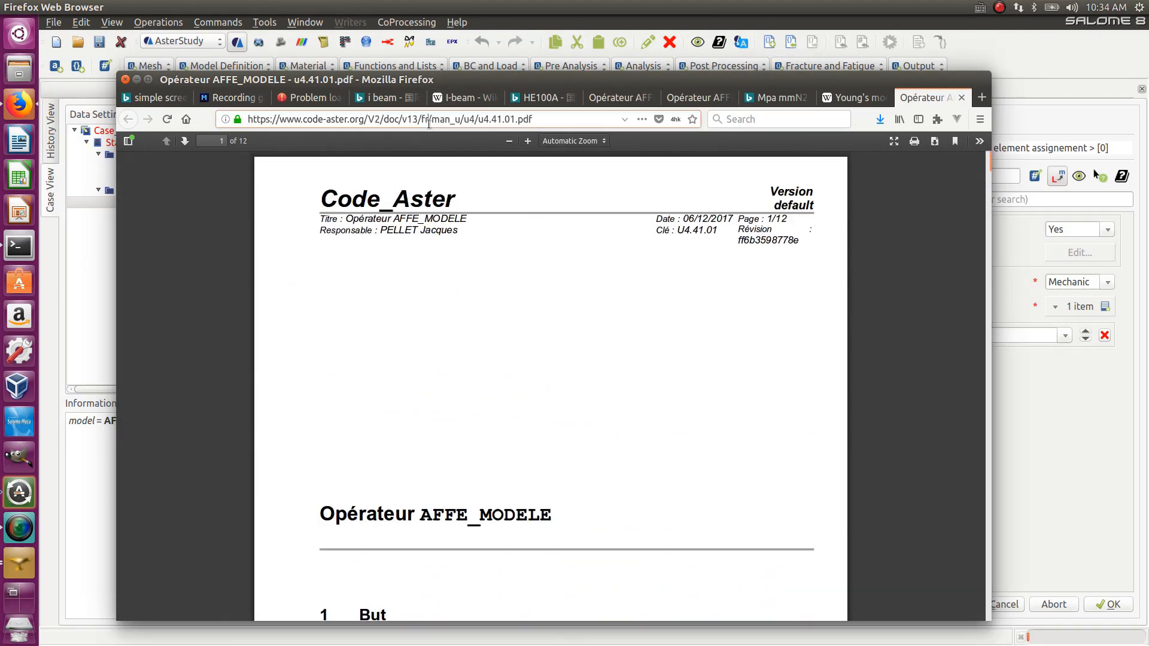
# - Switch the documentation address to its English version, read the goal and syntax, and close the browser
pyautogui.press('BackSpace')
pyautogui.press('BackSpace')
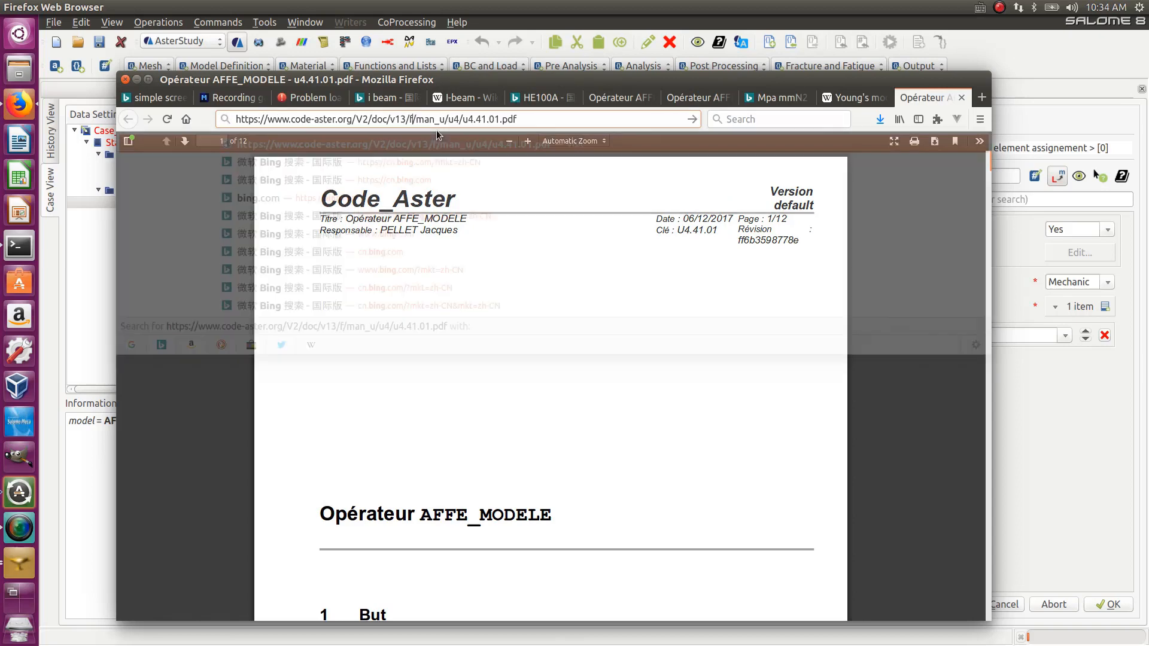
pyautogui.write('en')
pyautogui.press('Return')
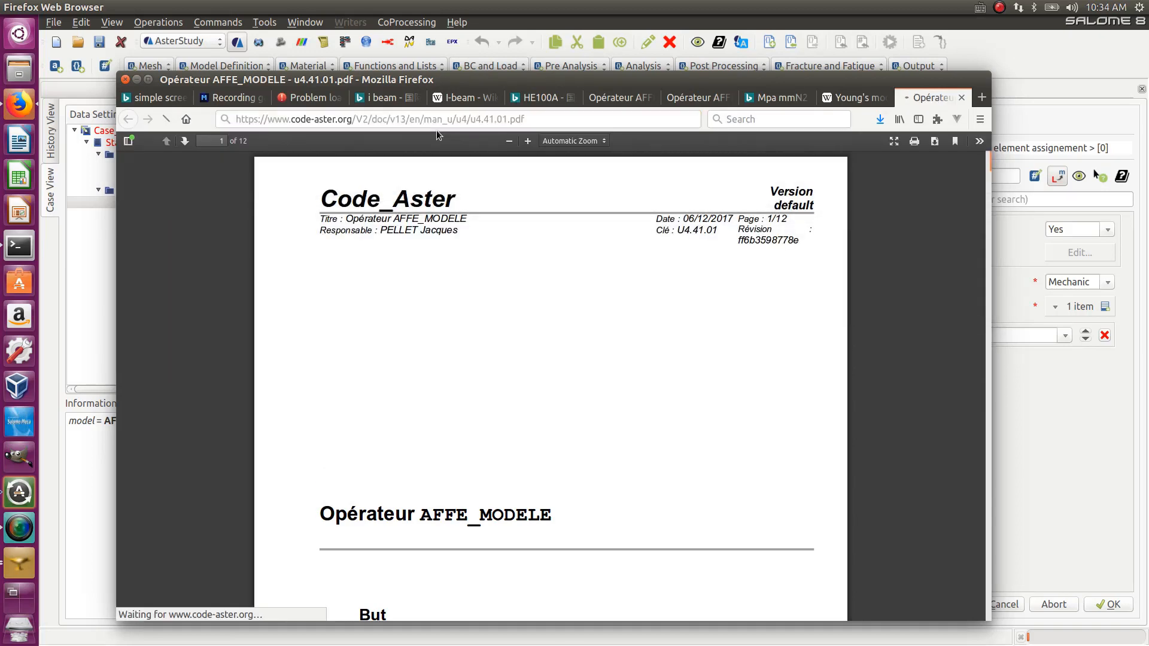
pyautogui.scroll(-10, 577, 338)
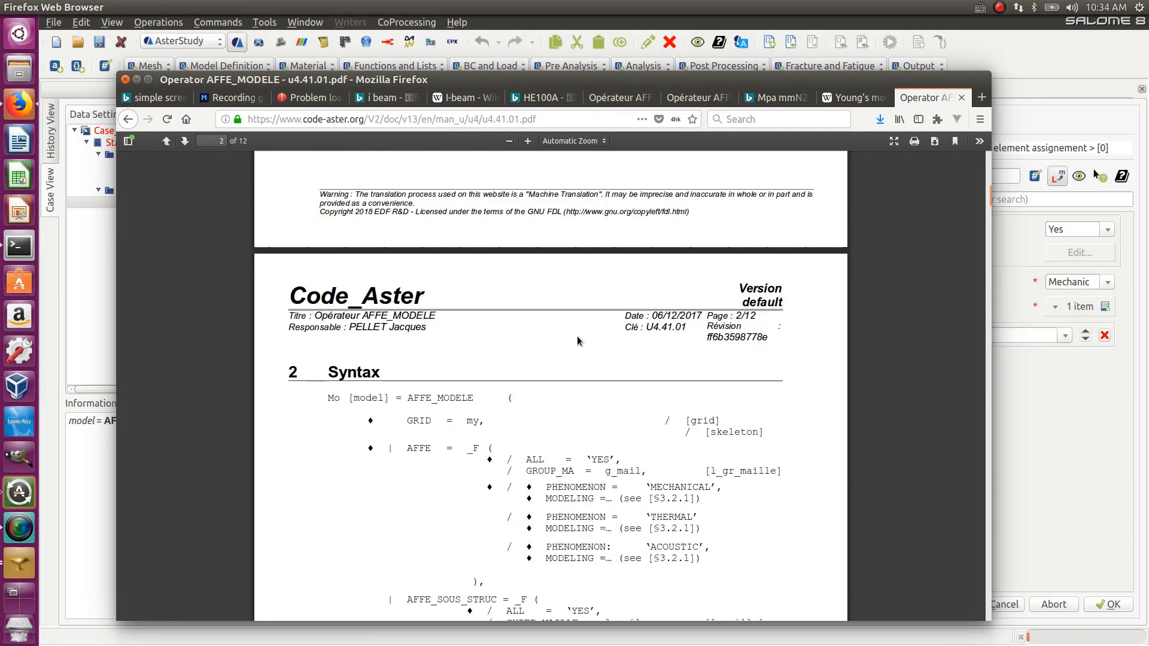
pyautogui.scroll(6, 577, 338)
pyautogui.scroll(-1, 577, 341)
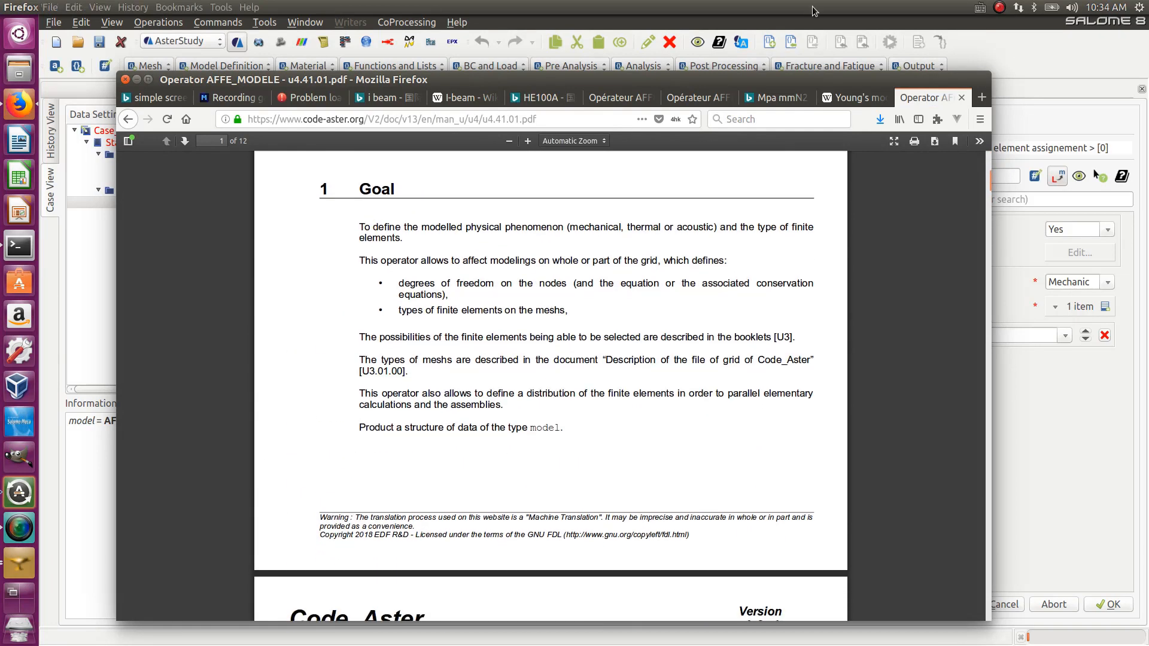
pyautogui.click(137, 80)
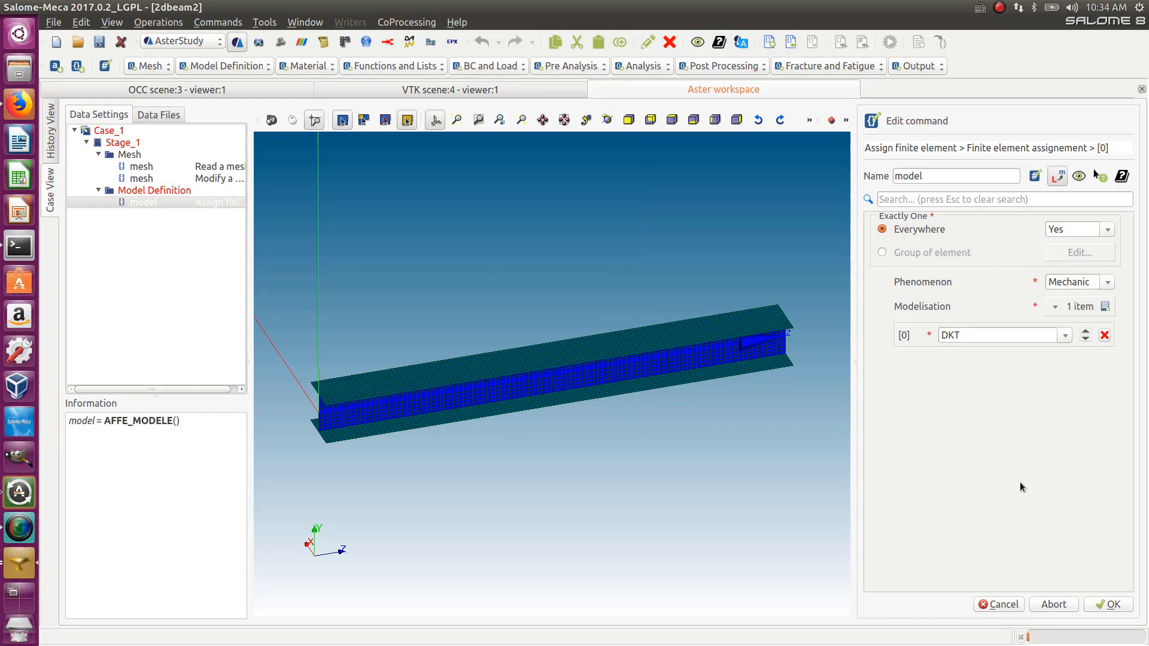
# - Confirm the DKT assignment and the Assign finite element command
pyautogui.click(1110, 608)
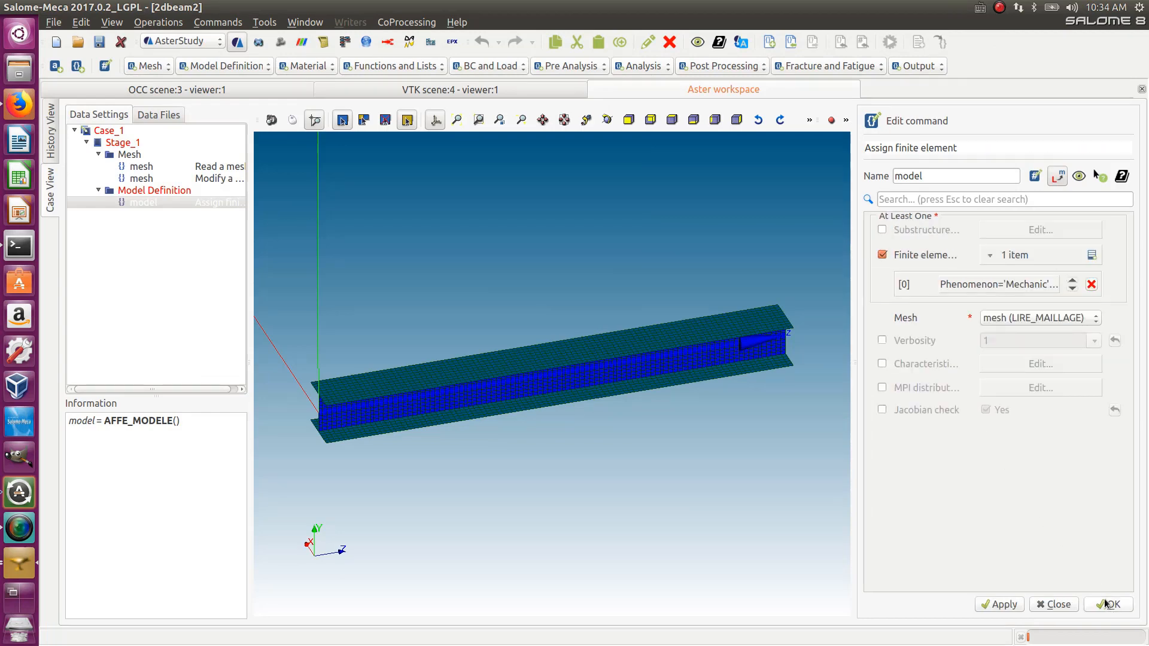
pyautogui.click(1107, 603)
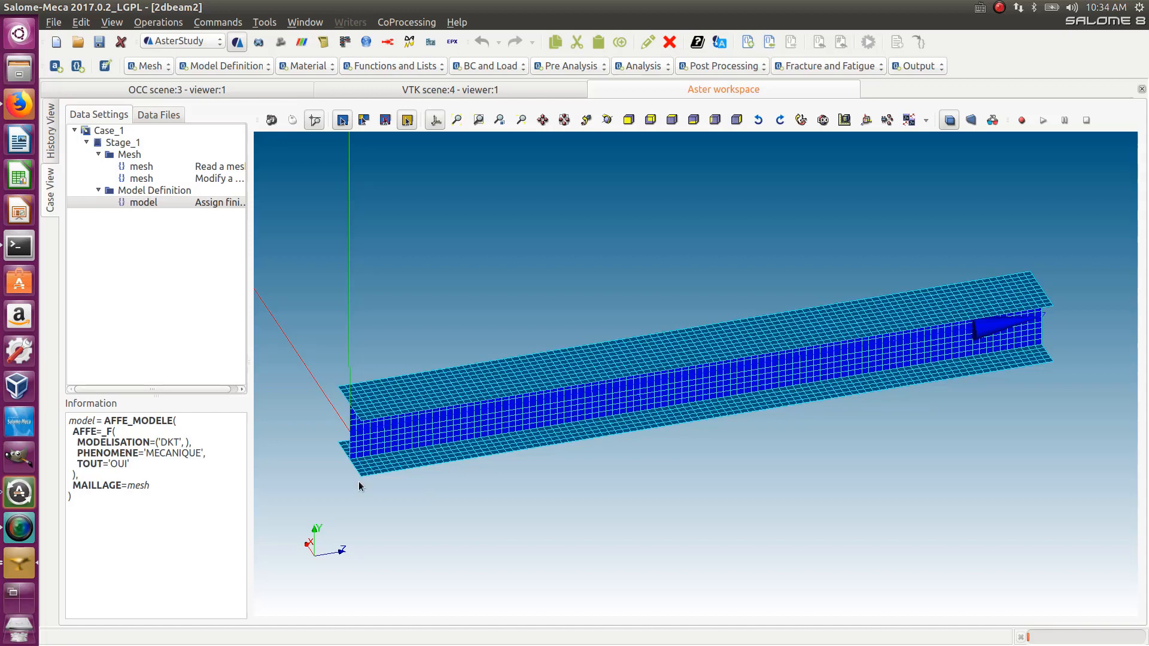
# - Add an AFFE_CARA_ELEM command and add one COQUE shell entry to it
pyautogui.click(242, 65)
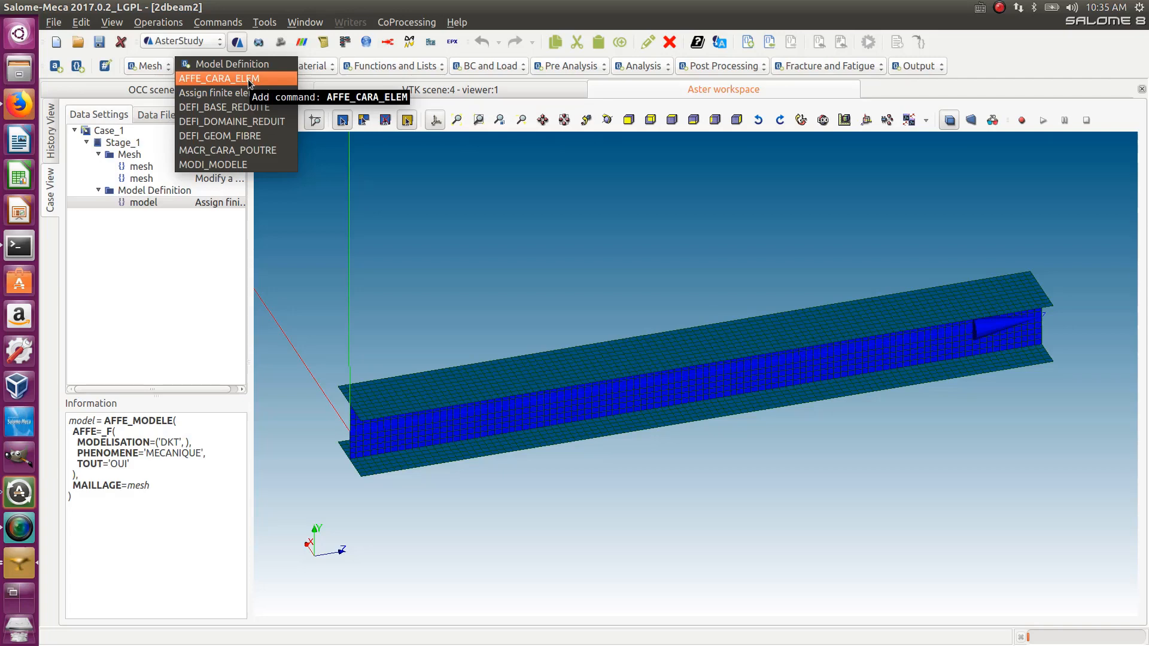
pyautogui.click(249, 80)
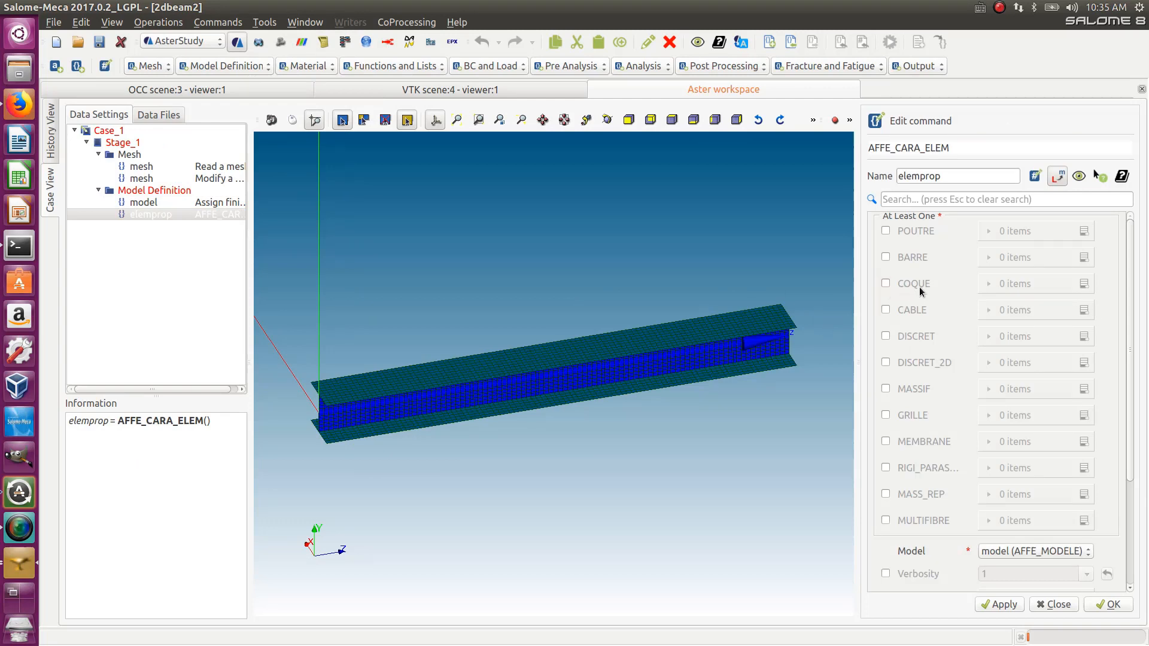
pyautogui.click(886, 284)
pyautogui.moveTo(1130, 340)
pyautogui.mouseDown()
pyautogui.moveTo(1130, 390)
pyautogui.moveTo(1127, 336)
pyautogui.mouseUp()
pyautogui.click(1083, 287)
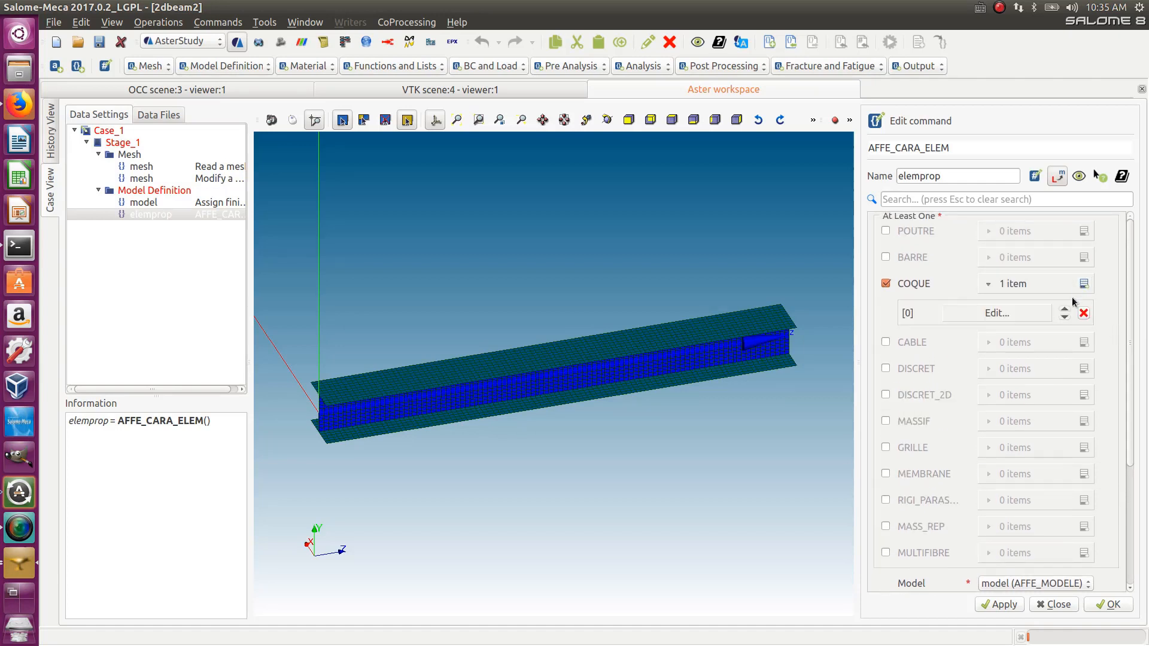
# - Assign the first COQUE entry to the top and bottom element groups
pyautogui.click(1022, 314)
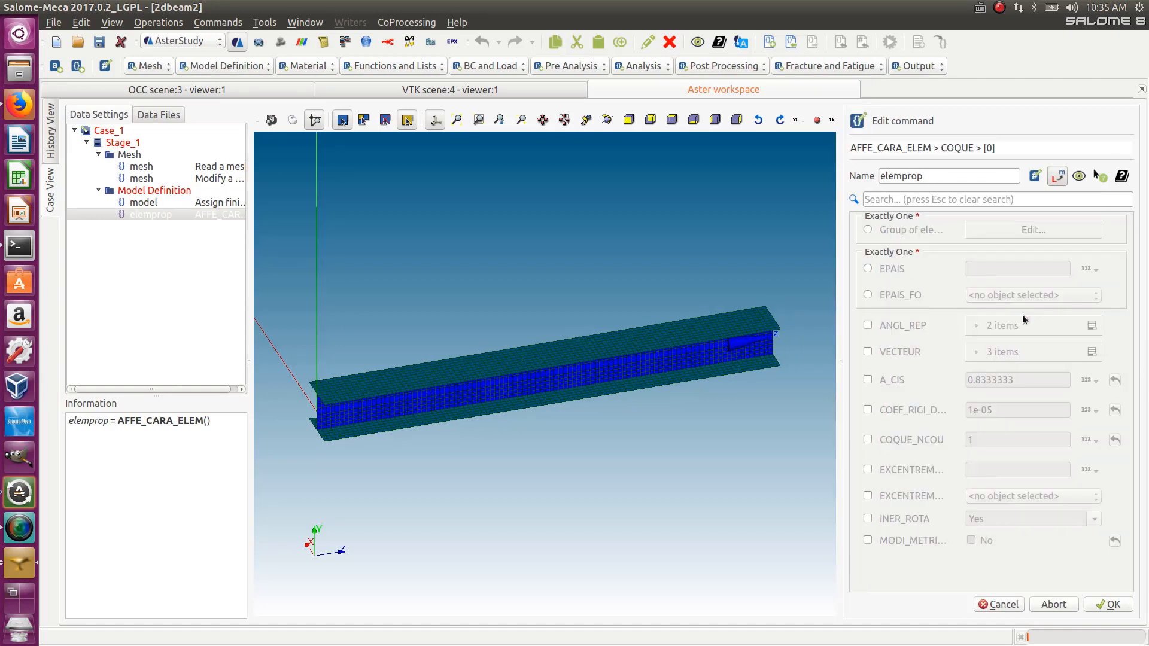
pyautogui.click(867, 230)
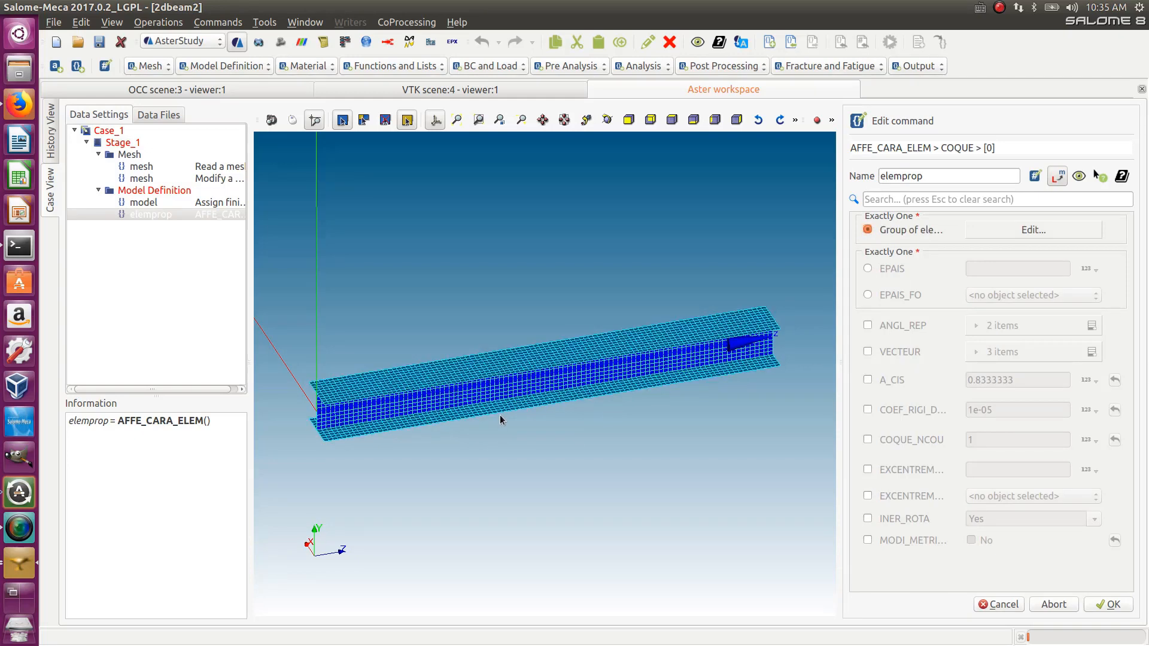
pyautogui.click(1000, 231)
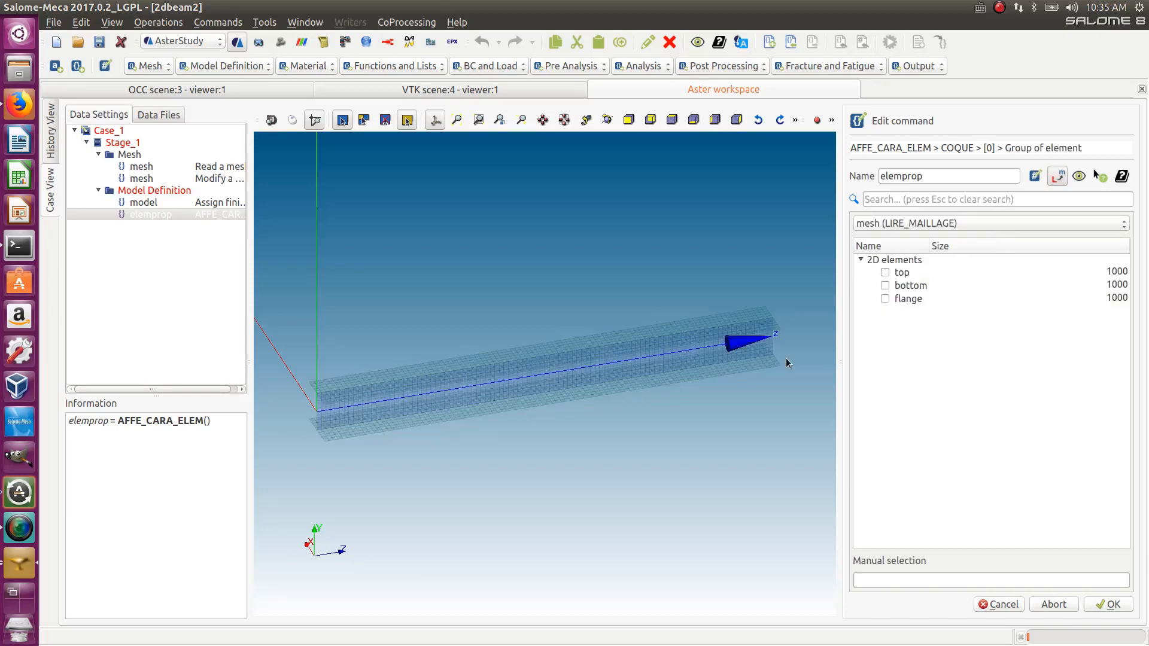
pyautogui.click(885, 272)
pyautogui.click(885, 299)
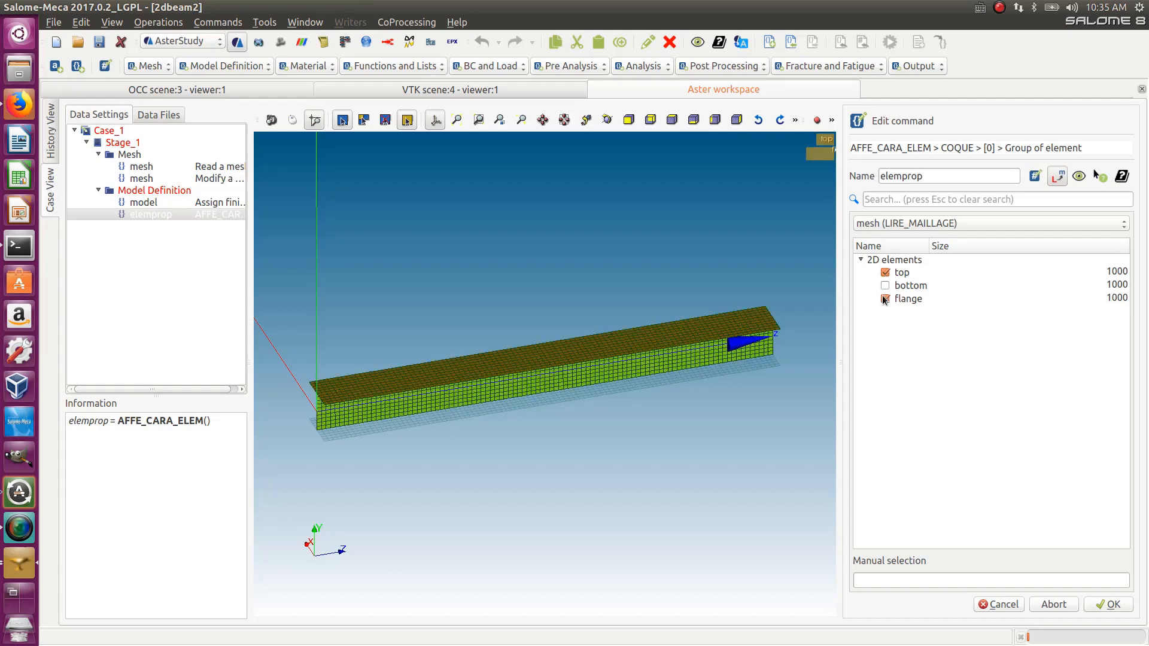
pyautogui.click(885, 298)
pyautogui.click(885, 285)
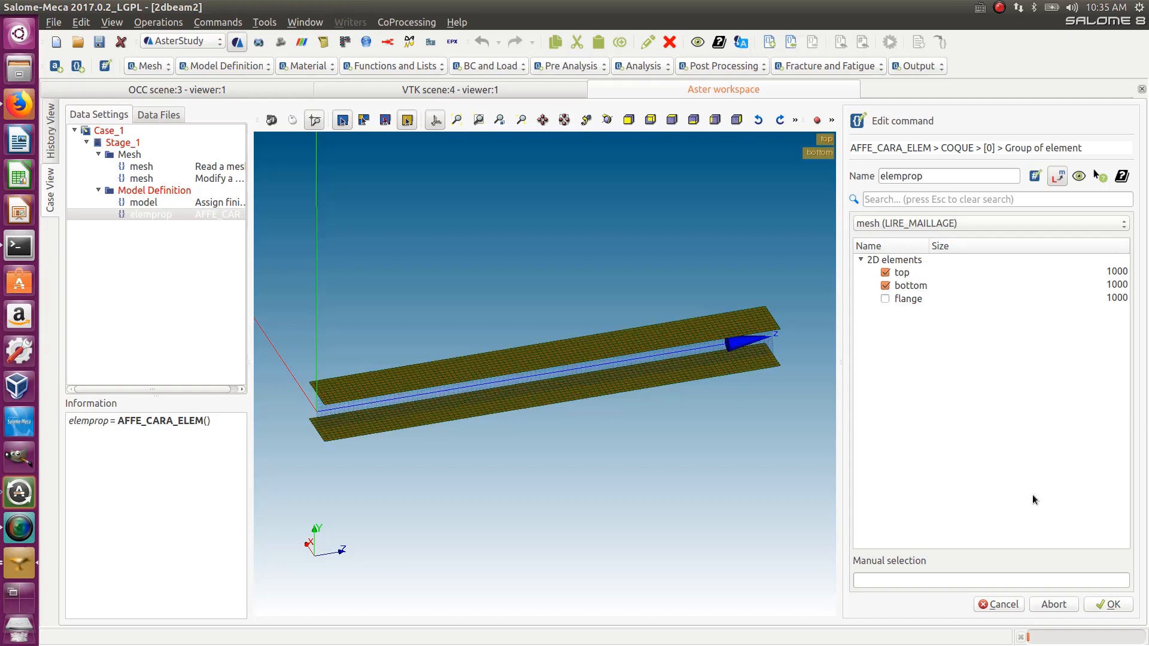
pyautogui.click(1108, 604)
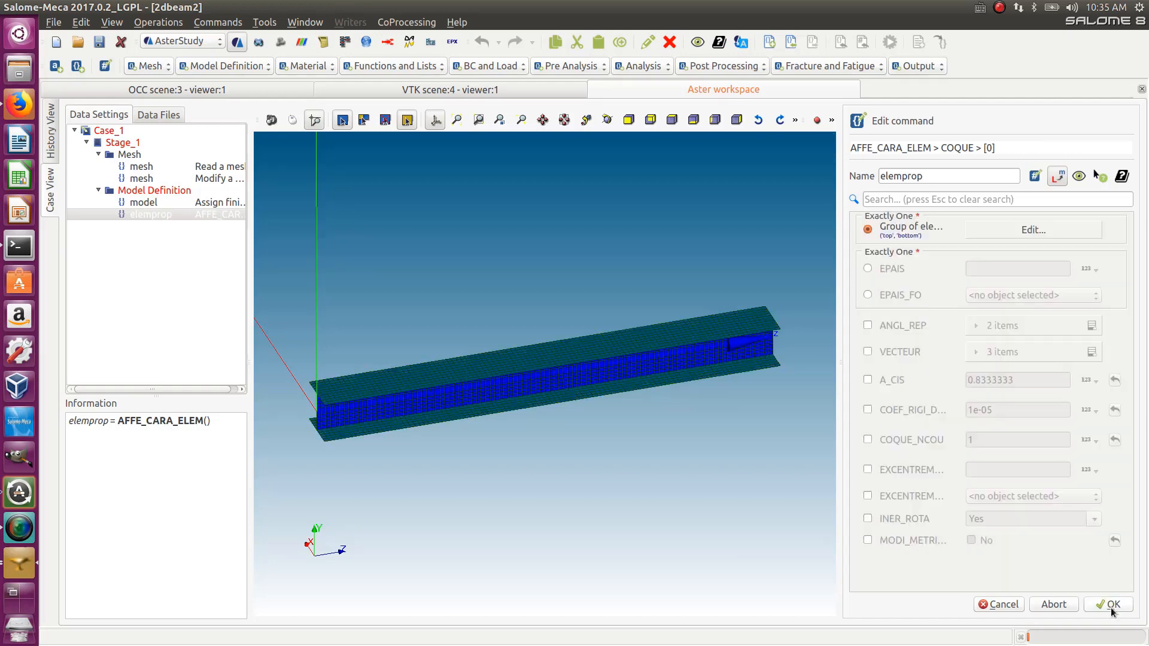
# - Set the first COQUE entry's EPAIS thickness to 8 and confirm it
pyautogui.click(867, 269)
pyautogui.click(1005, 270)
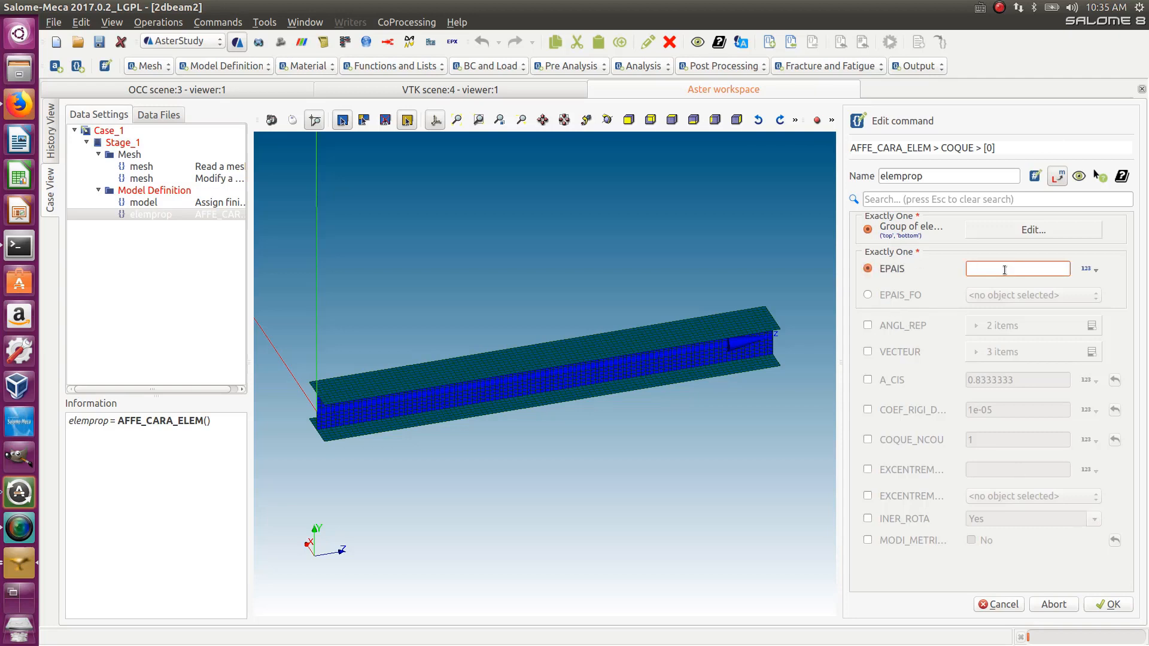
pyautogui.write('8')
pyautogui.click(1105, 605)
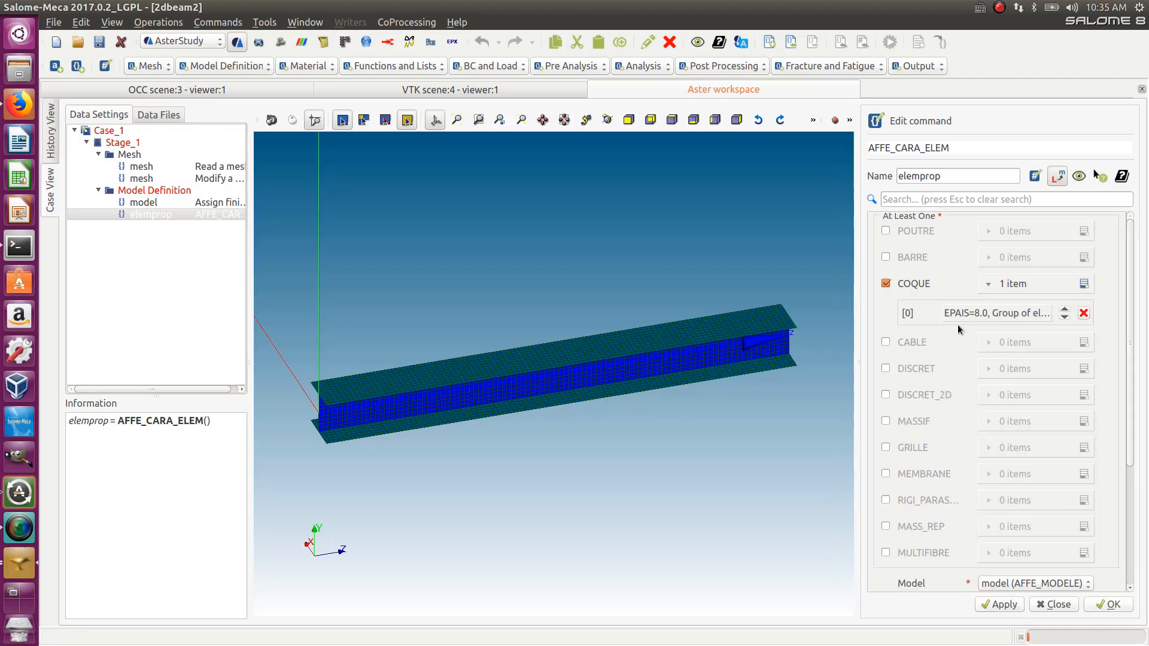
# - Add a second COQUE entry and assign it to the flange element group
pyautogui.click(1084, 284)
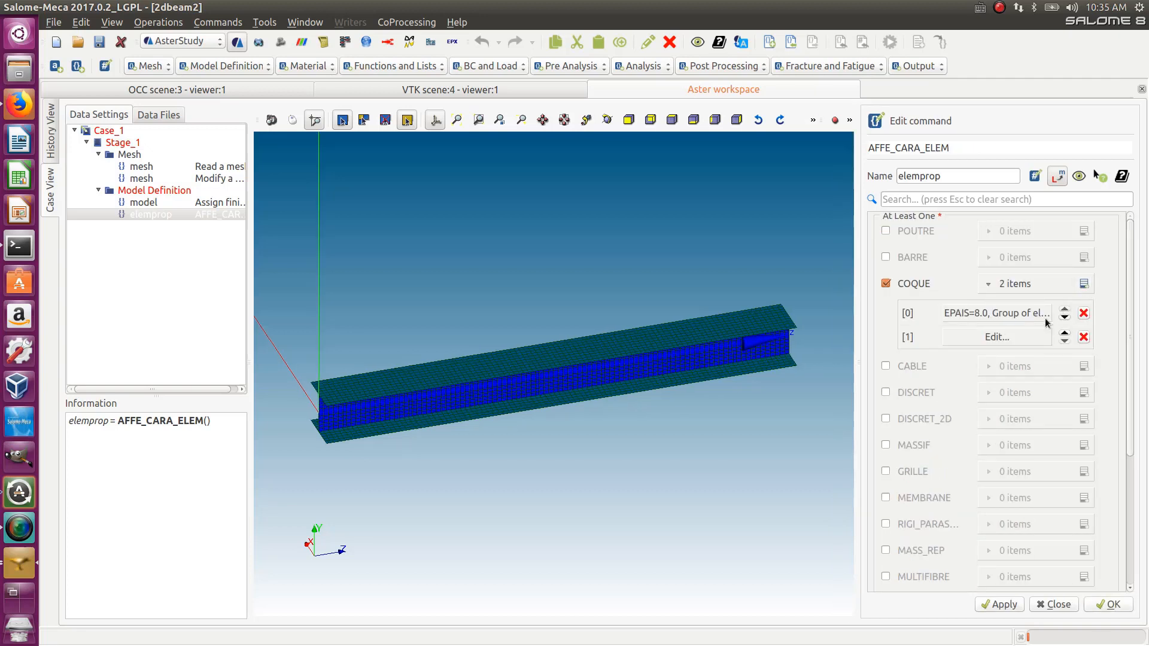
pyautogui.click(1018, 337)
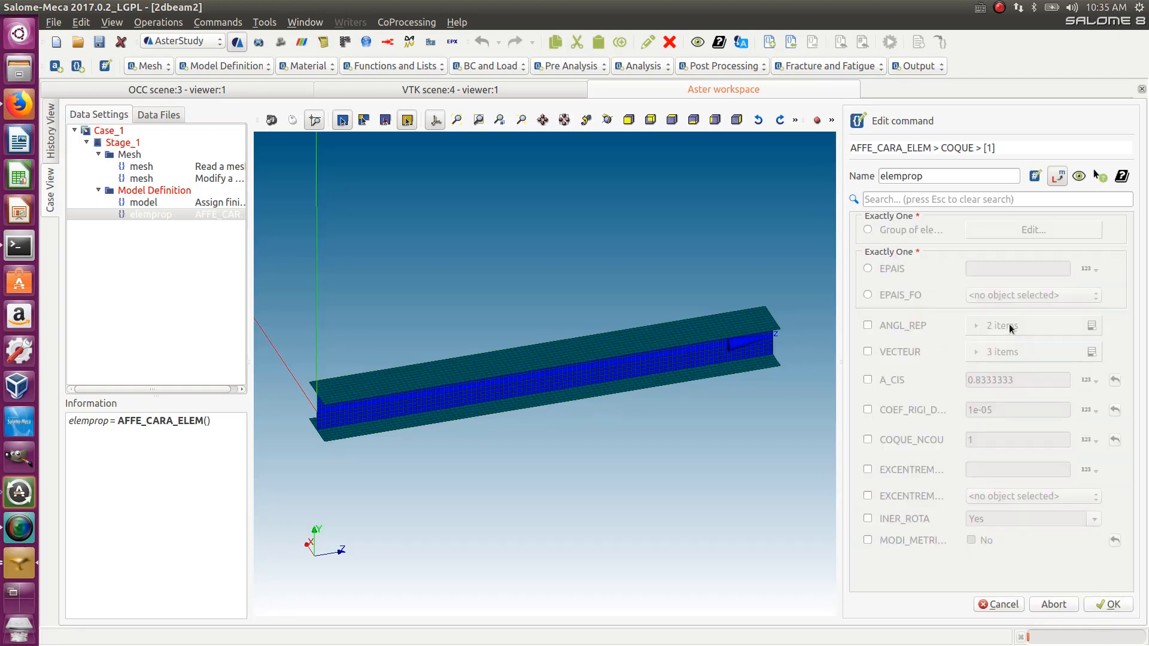
pyautogui.click(868, 232)
pyautogui.click(1033, 229)
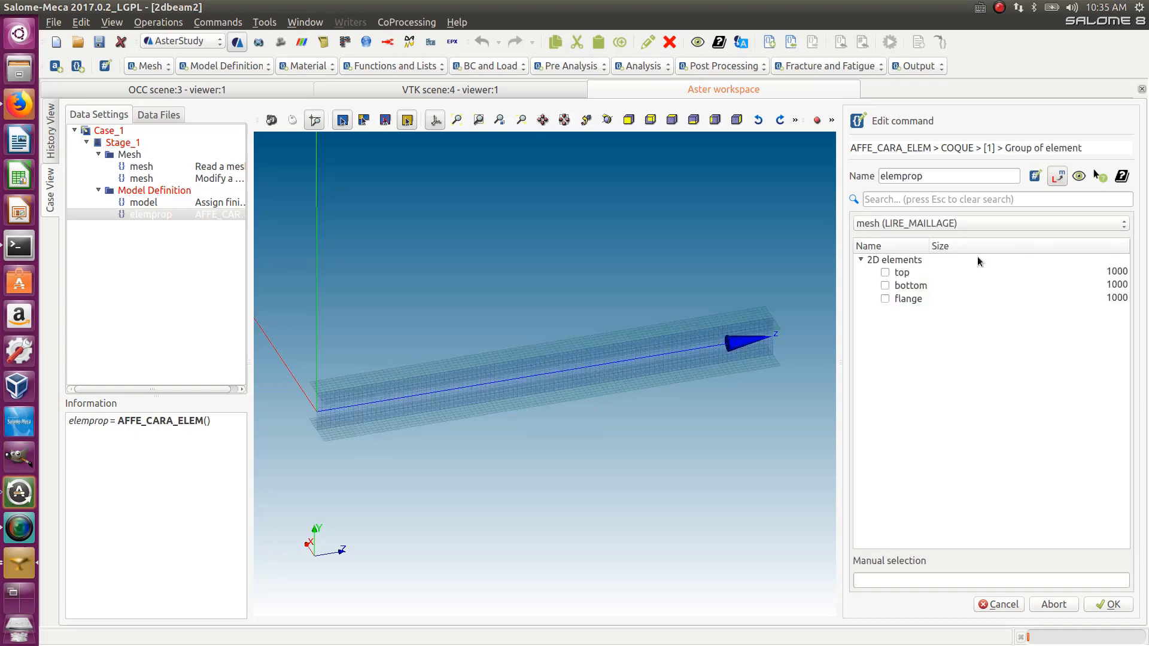
pyautogui.click(885, 297)
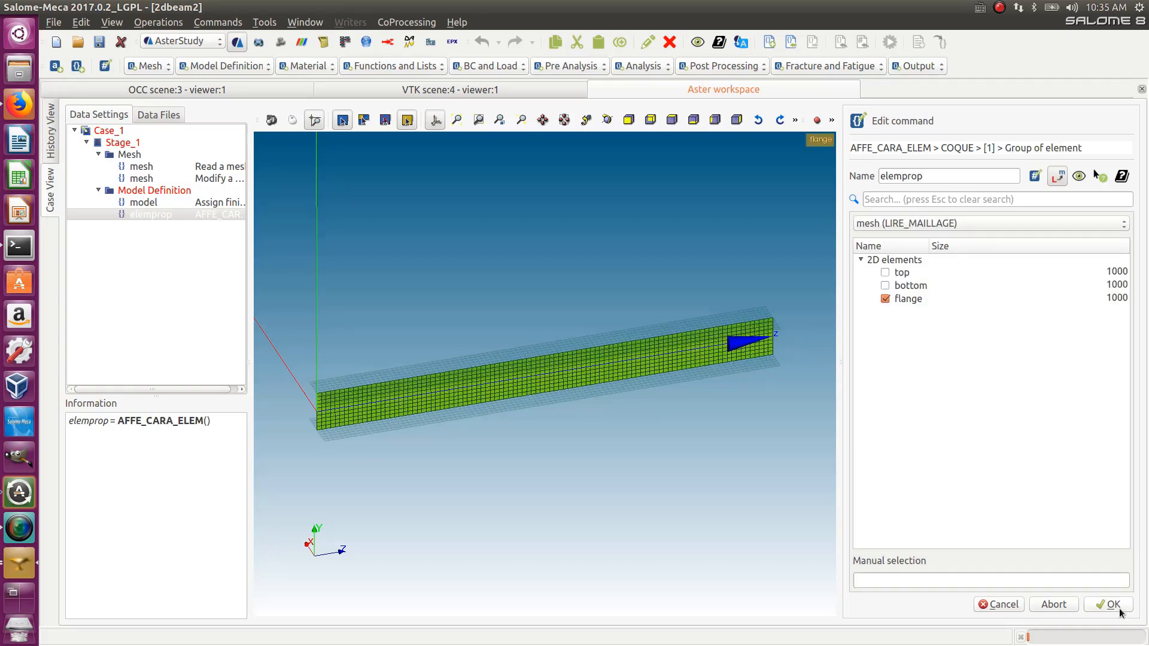
pyautogui.click(1113, 605)
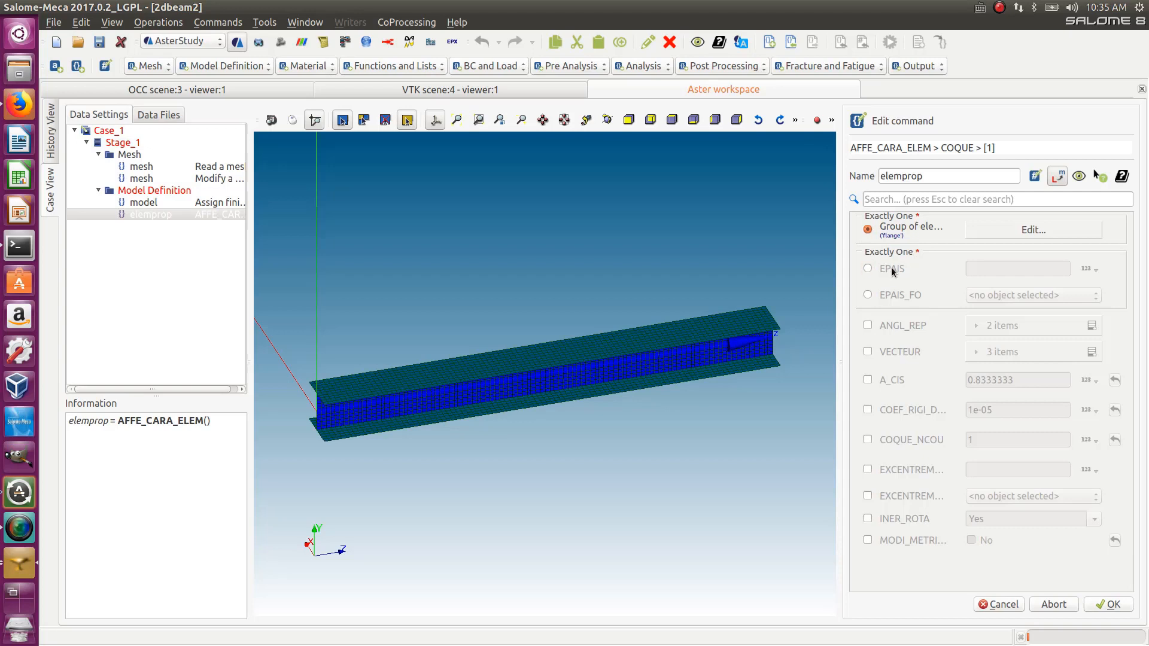
# - Set the second entry's EPAIS thickness to 5 and confirm the AFFE_CARA_ELEM command
pyautogui.click(873, 266)
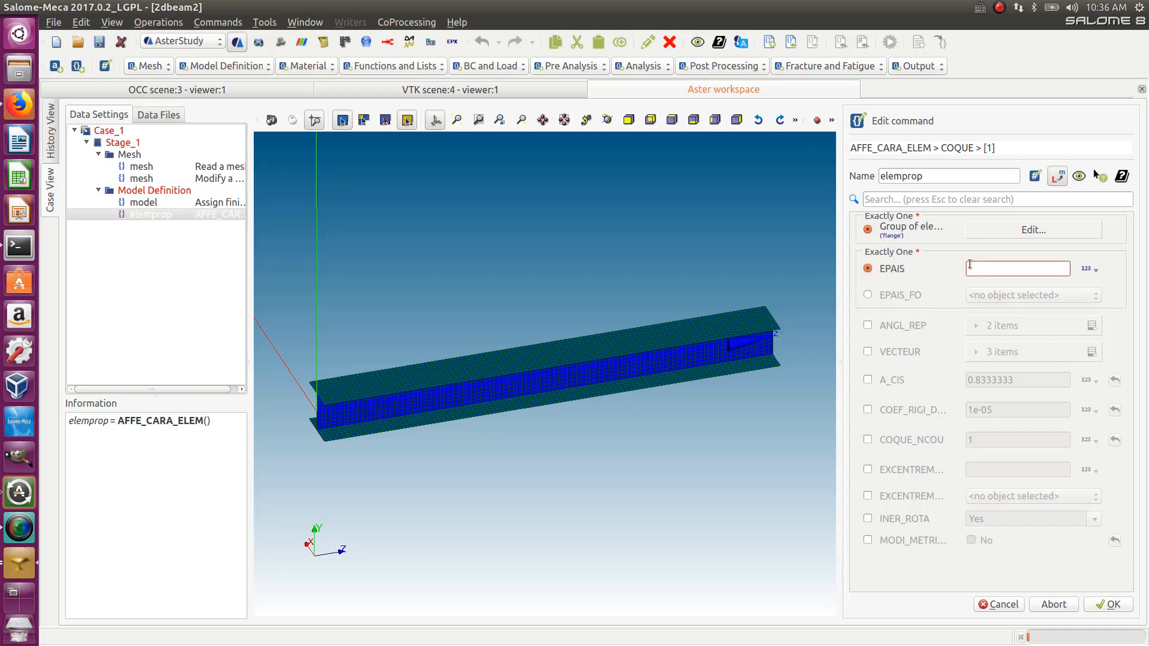
pyautogui.write('5')
pyautogui.click(1116, 605)
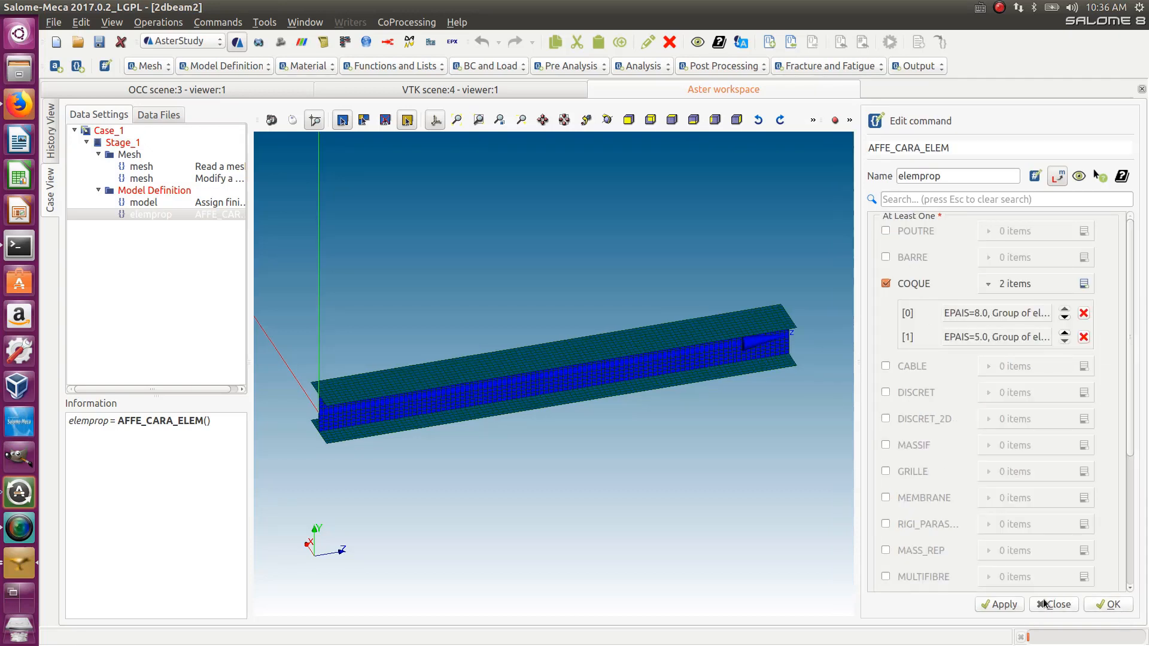
pyautogui.click(1112, 606)
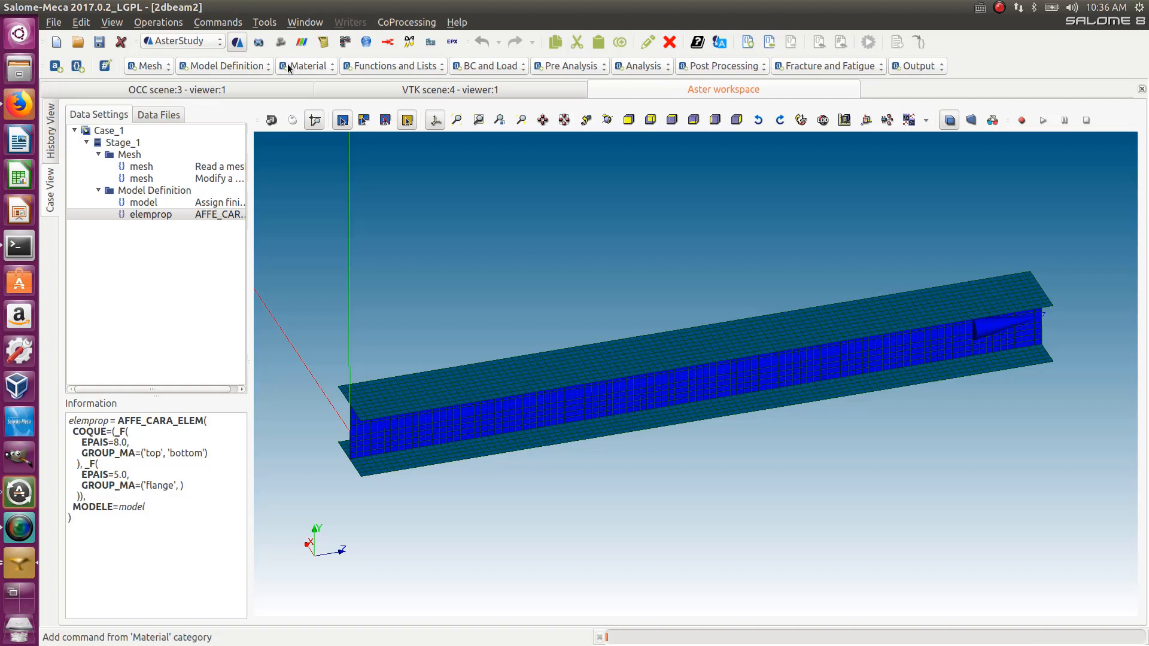
# - Add a Define a material command and open its Linear isotropic elasticity settings
pyautogui.click(244, 67)
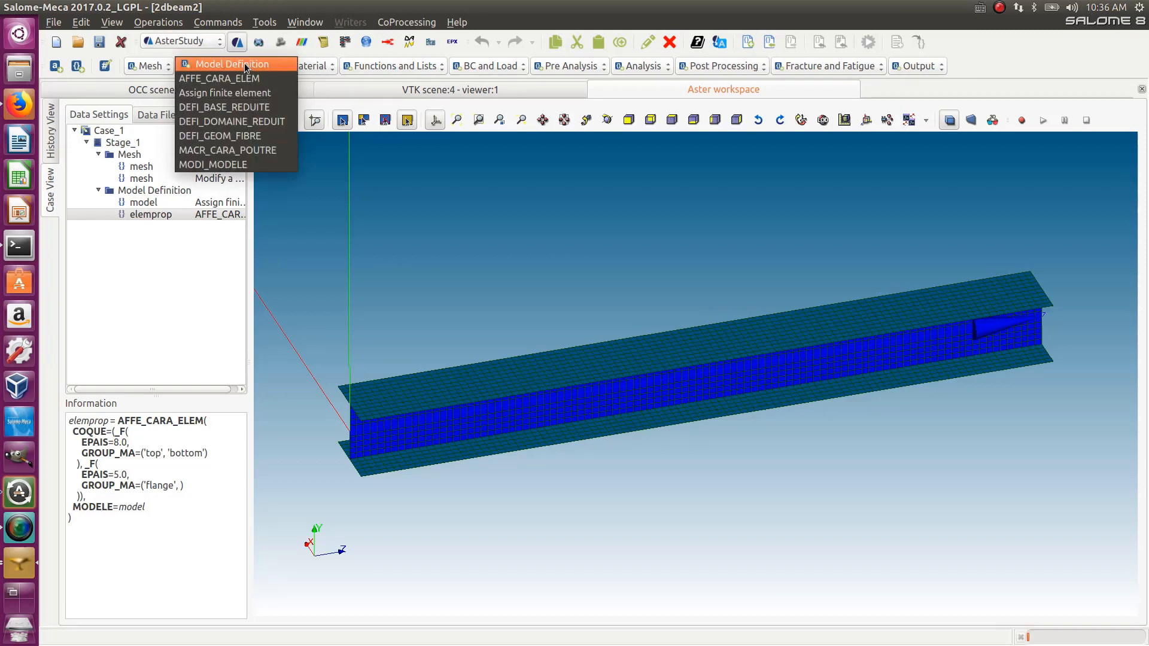
pyautogui.click(266, 55)
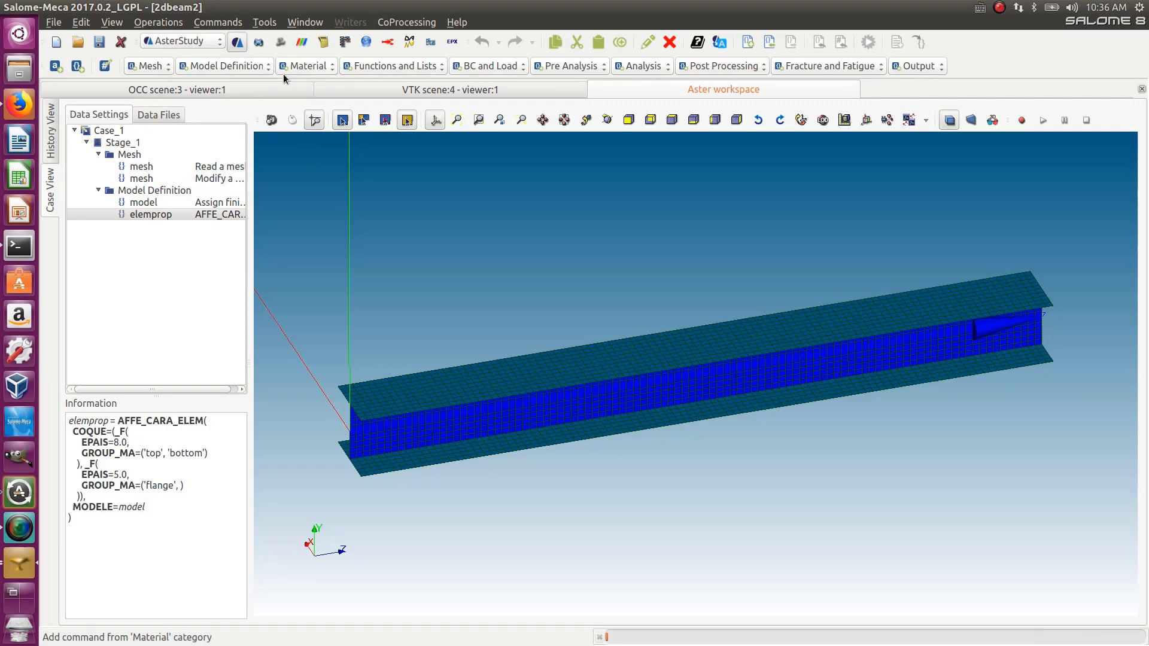
pyautogui.click(323, 67)
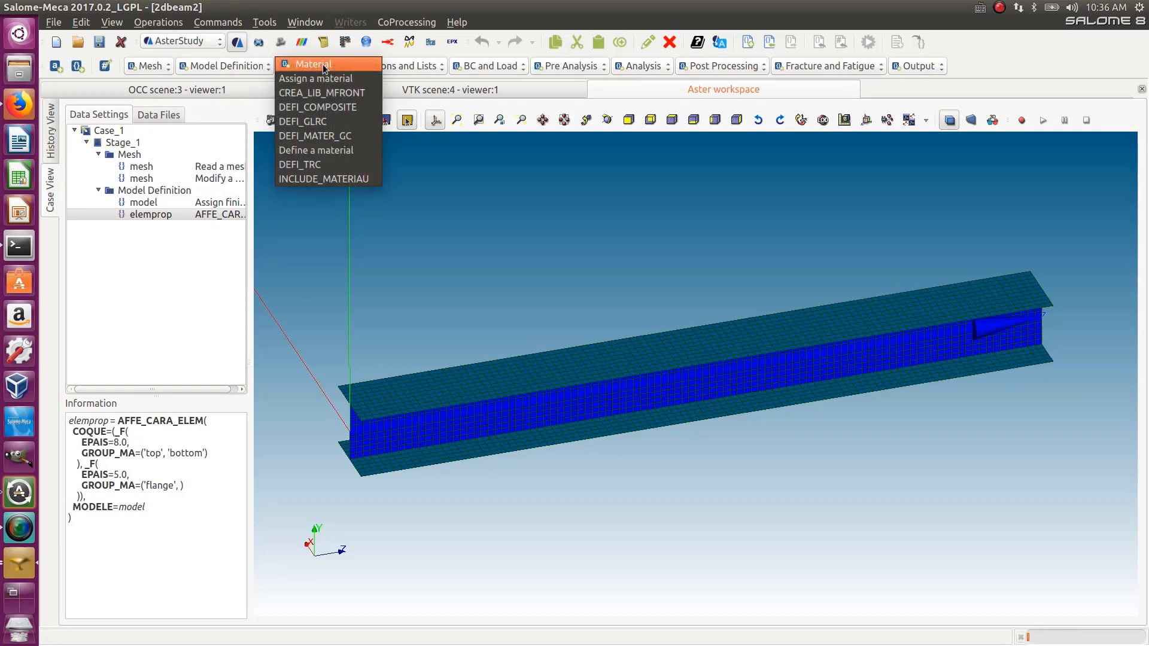
pyautogui.click(328, 150)
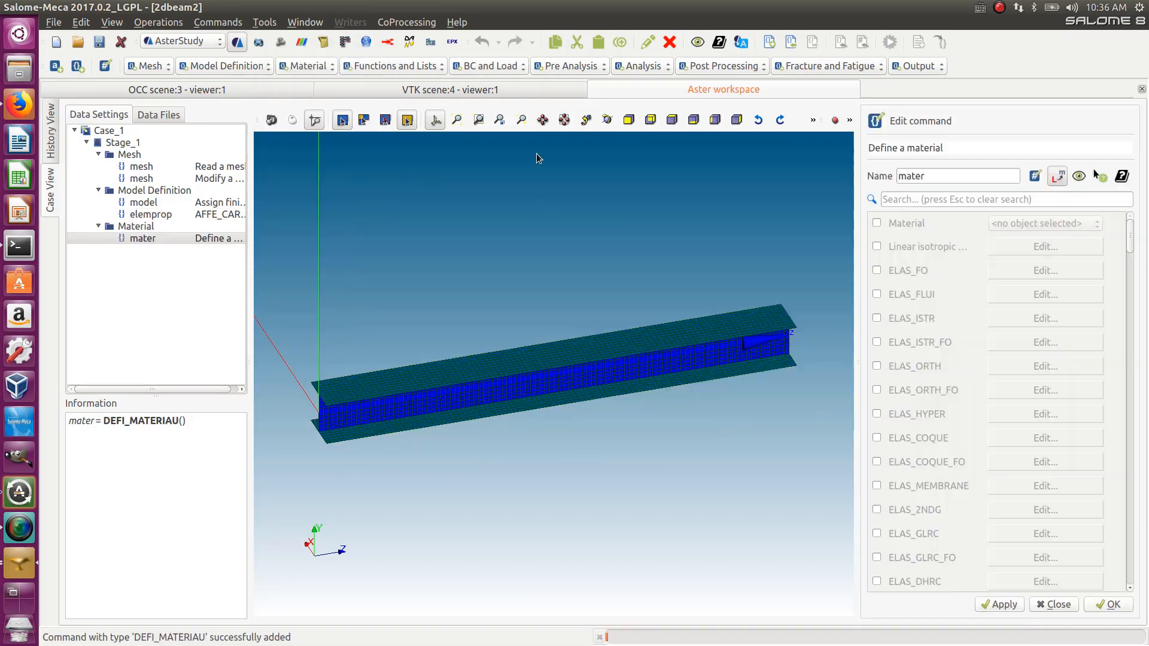
pyautogui.click(877, 245)
pyautogui.click(1006, 252)
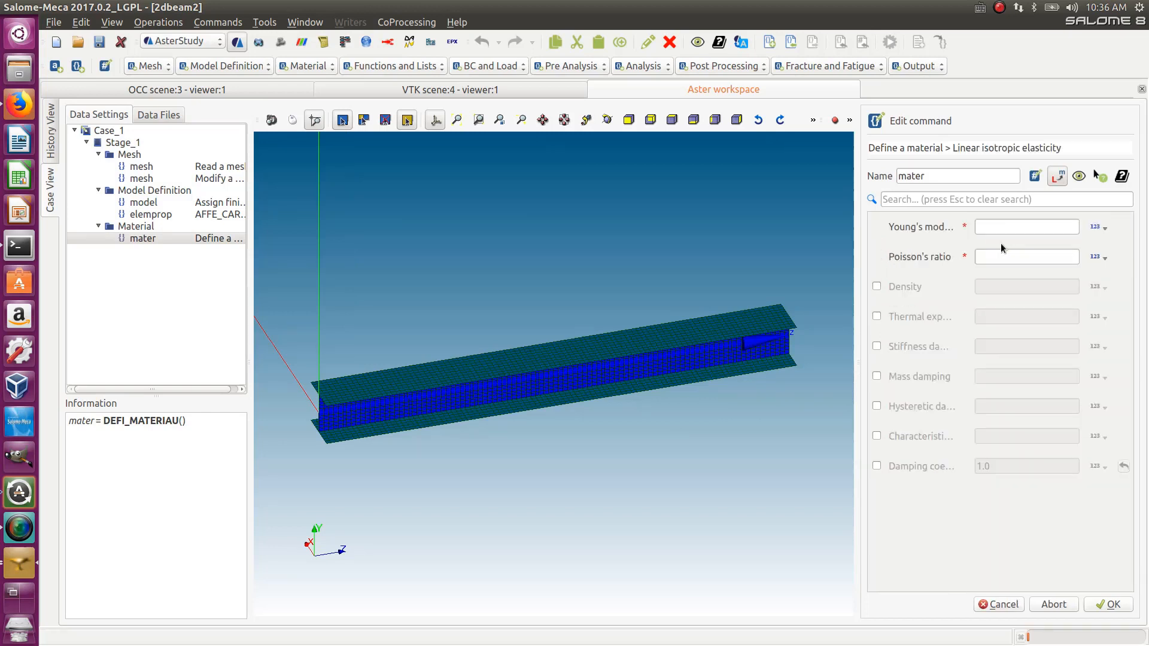
# - Set Young's modulus to 200000 and Poisson's ratio to 0.3 in the linear isotropic elasticity settings
pyautogui.click(988, 227)
pyautogui.write('200000')
pyautogui.moveTo(992, 227); pyautogui.dragTo(974, 227)
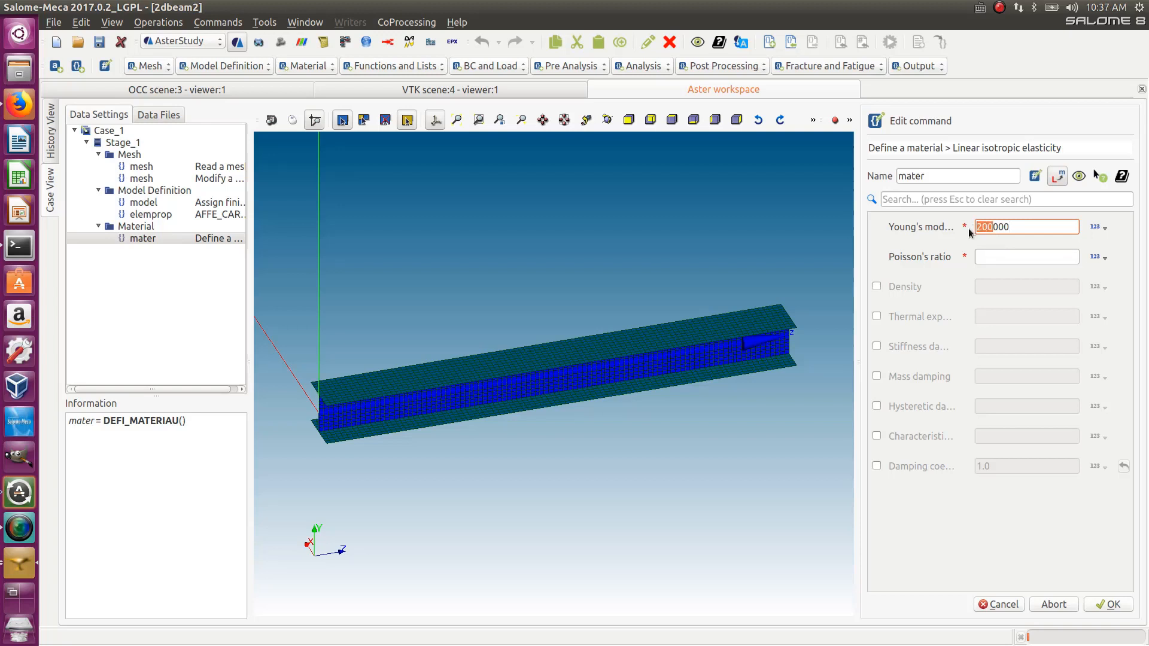
pyautogui.click(988, 256)
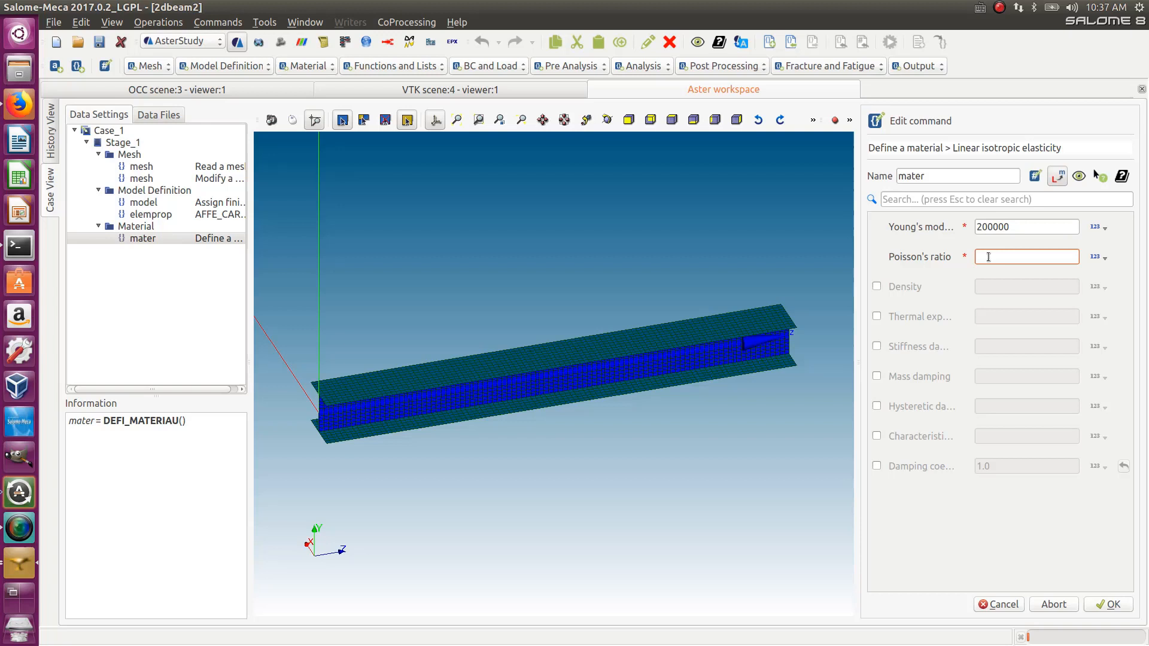
pyautogui.write('0.3')
pyautogui.moveTo(1025, 227); pyautogui.dragTo(984, 235)
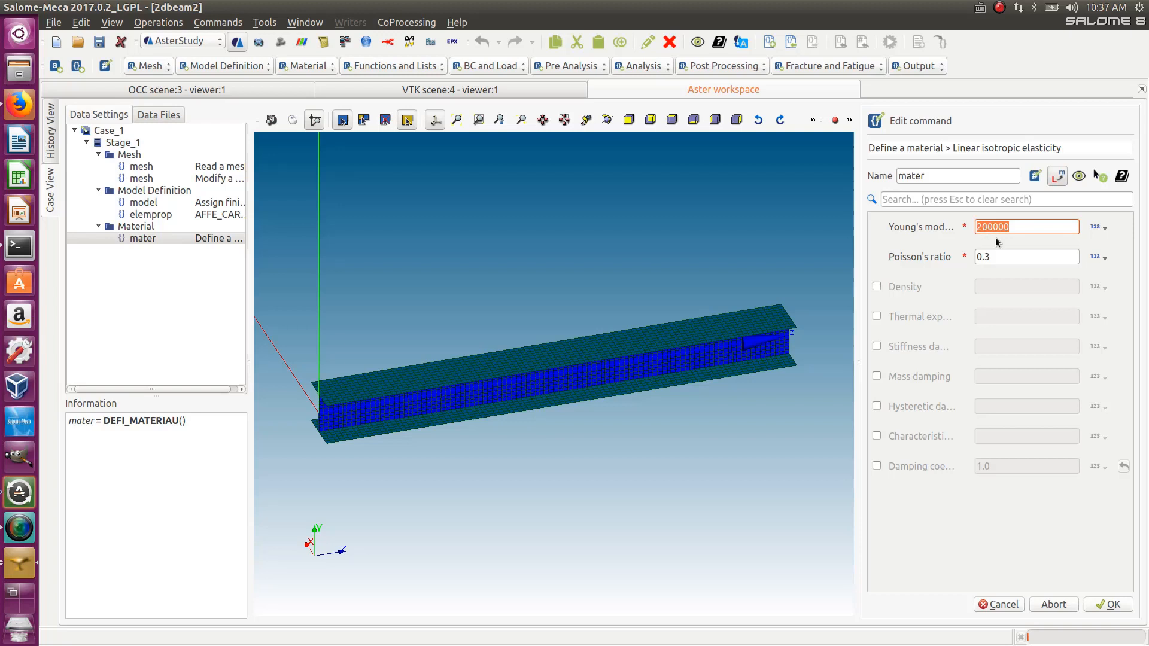
# - Rename the material STEEL and confirm the Define a material command
pyautogui.click(1011, 228)
pyautogui.doubleClick(954, 179)
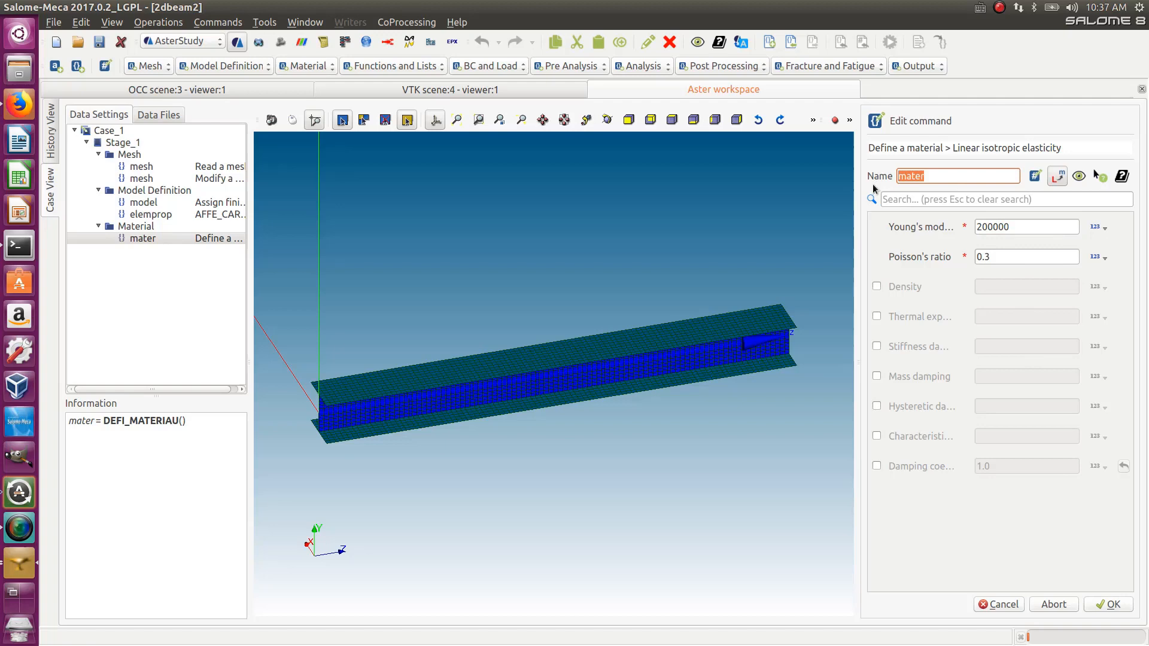
pyautogui.write('STEEL')
pyautogui.click(1098, 604)
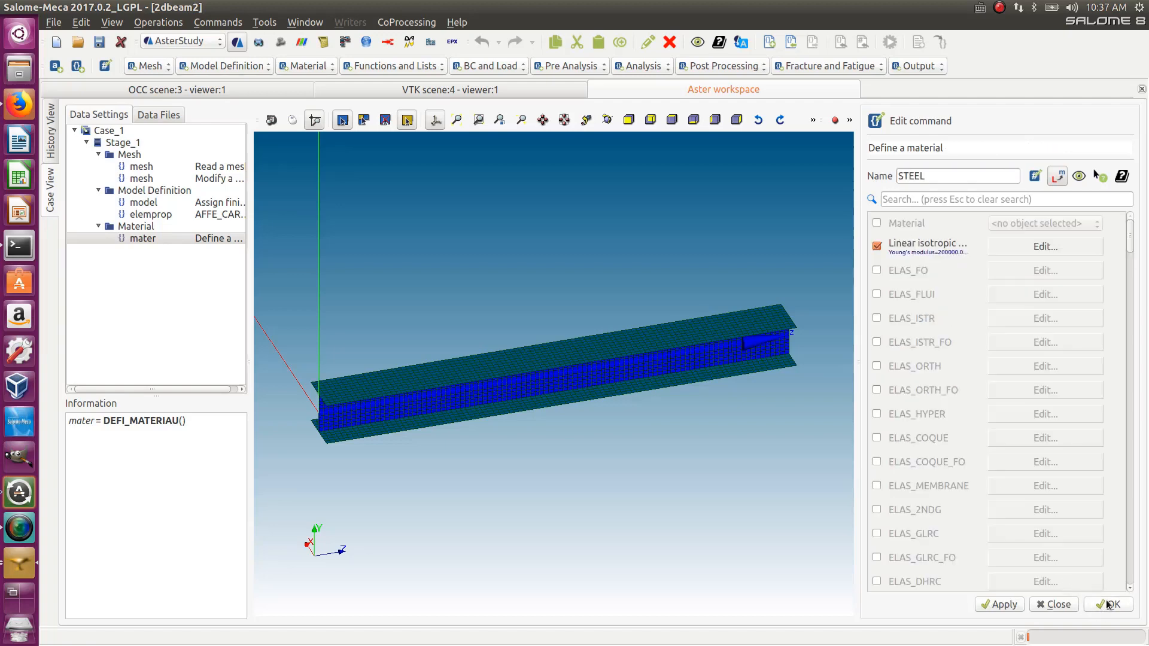
pyautogui.click(1107, 604)
# - Add an Assign a material command on the model and open a new material assignment entry
pyautogui.click(312, 66)
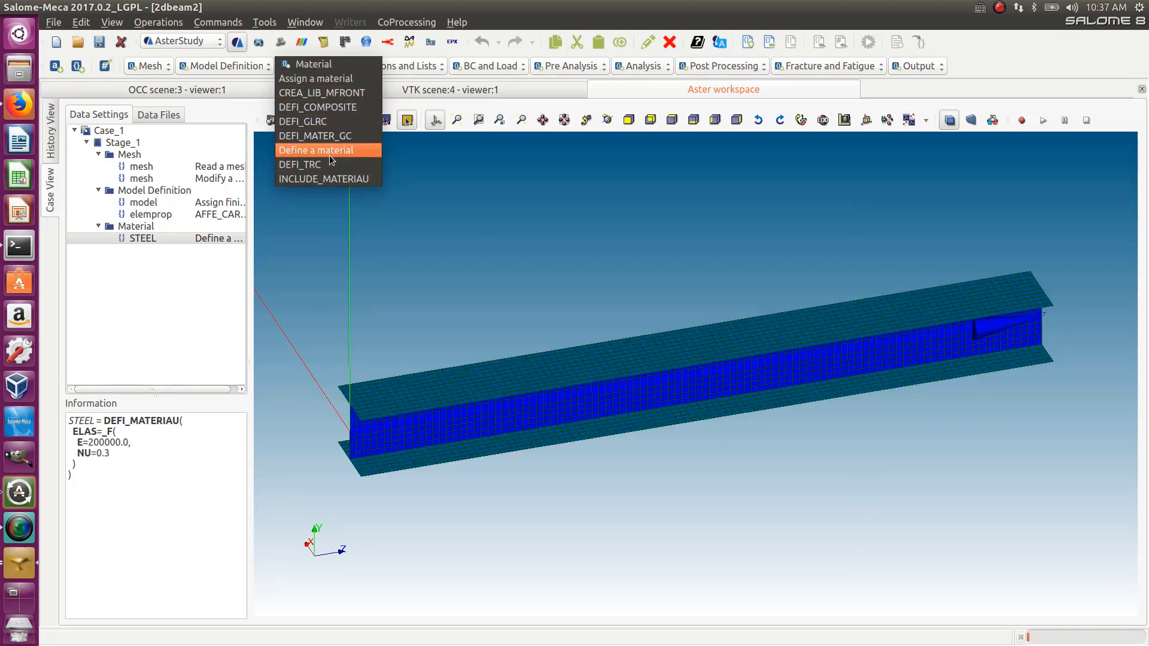
pyautogui.click(315, 79)
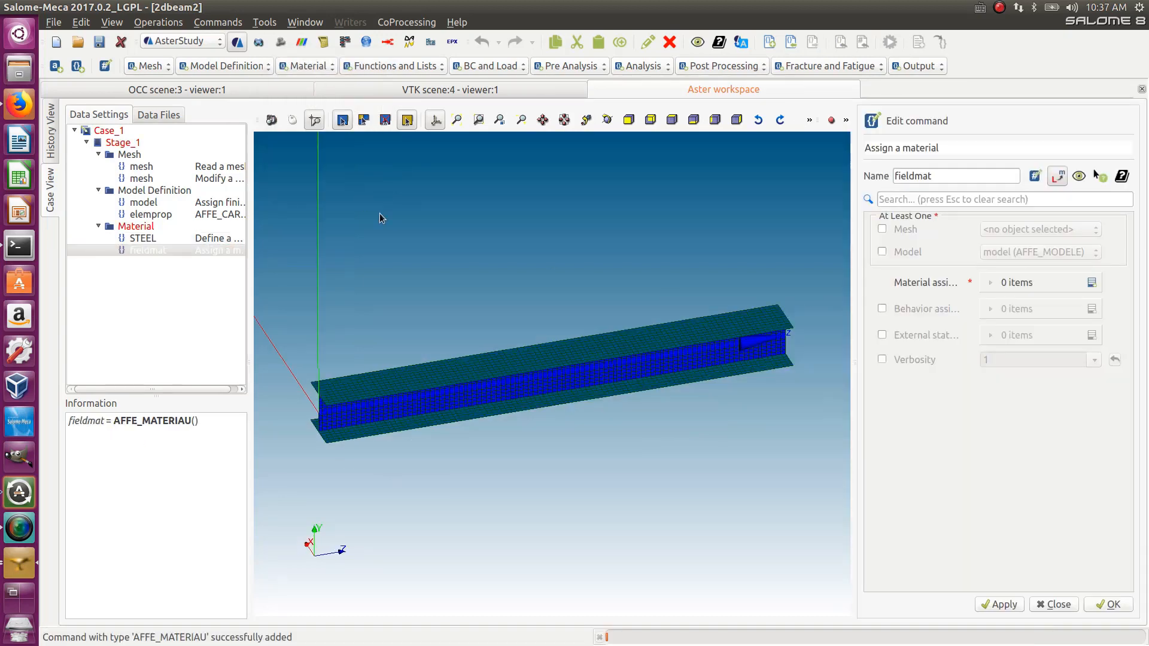
pyautogui.click(880, 252)
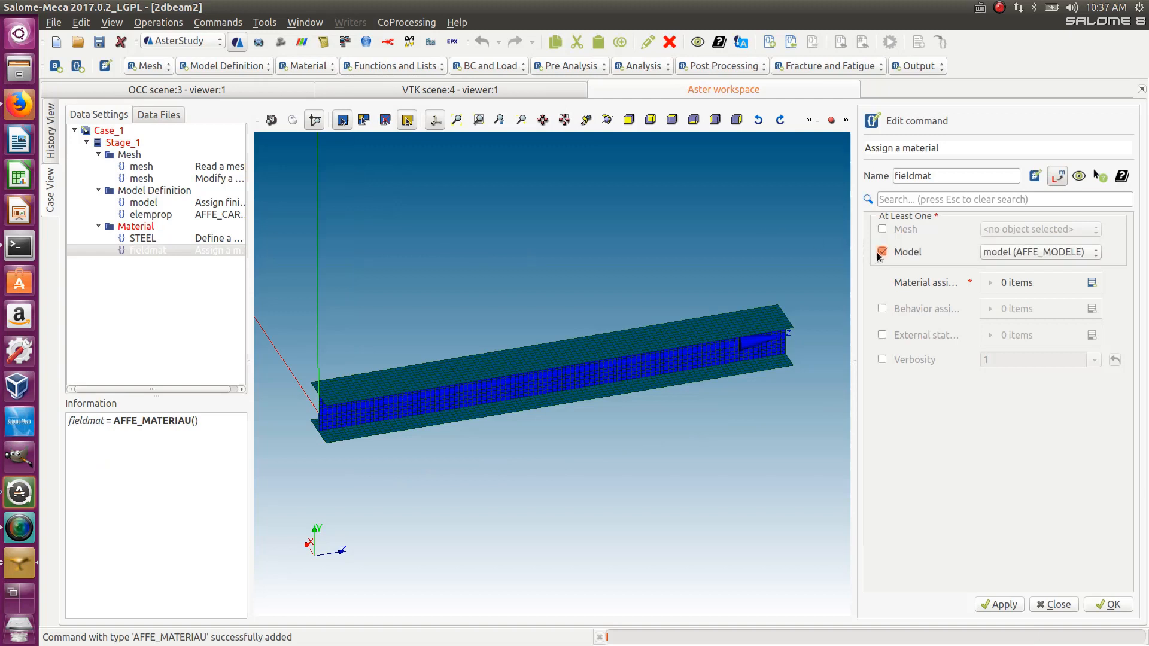
pyautogui.click(1091, 284)
pyautogui.click(1051, 311)
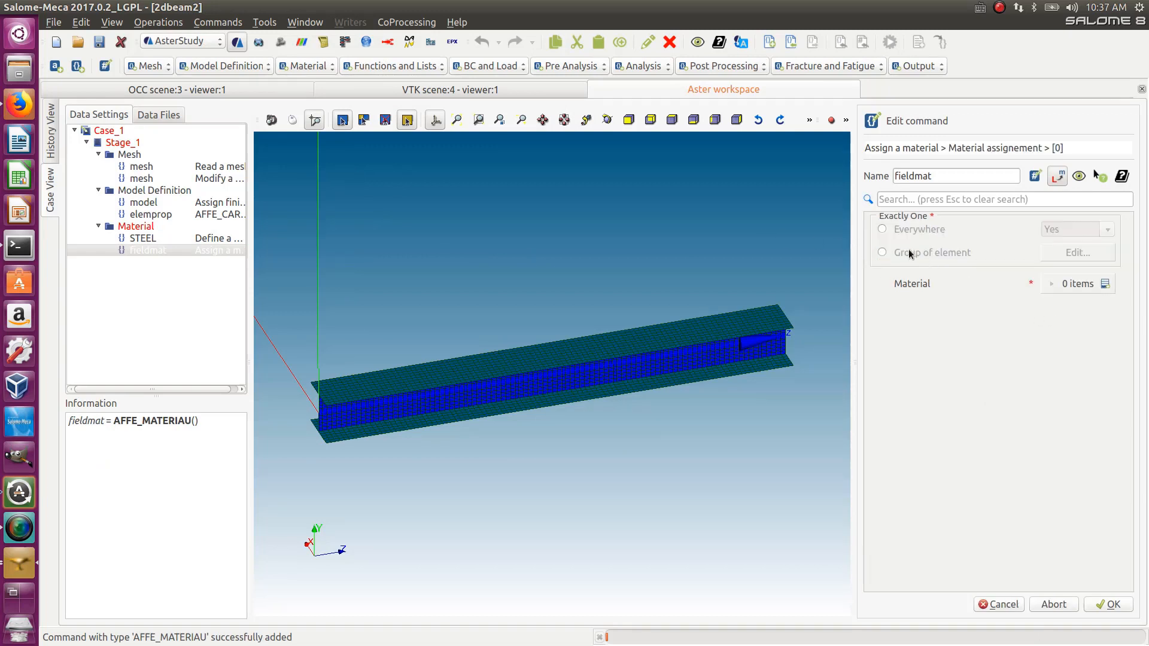
# - Assign the STEEL material everywhere and confirm the Assign a material command
pyautogui.click(883, 230)
pyautogui.click(1105, 283)
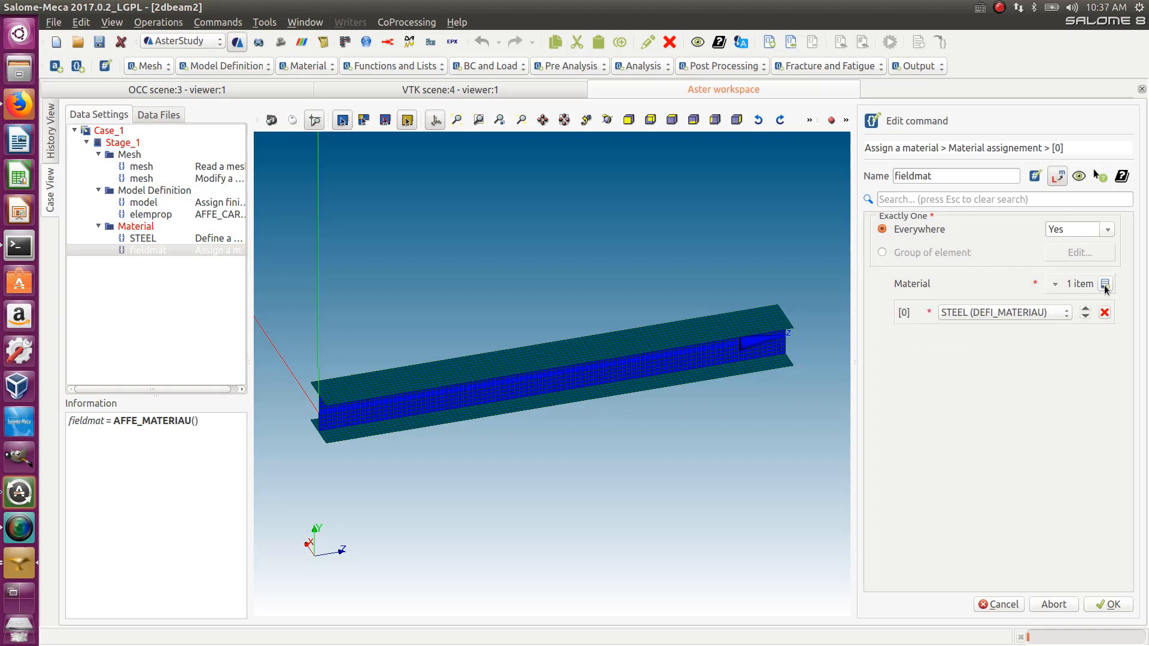
pyautogui.click(1112, 607)
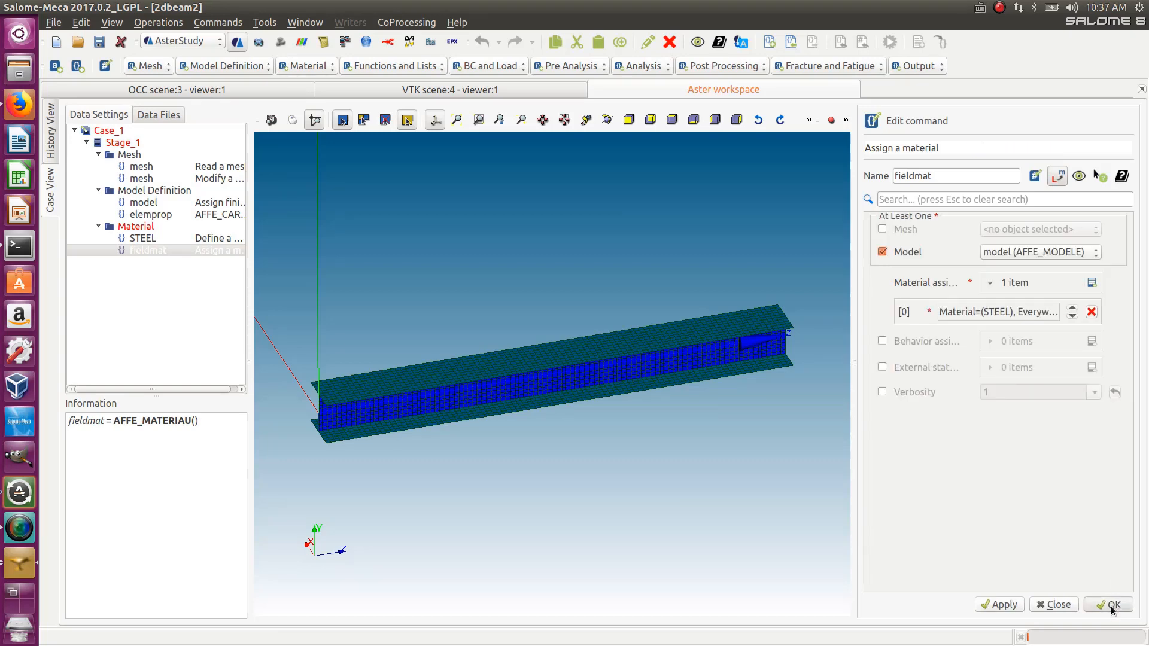
pyautogui.click(1110, 606)
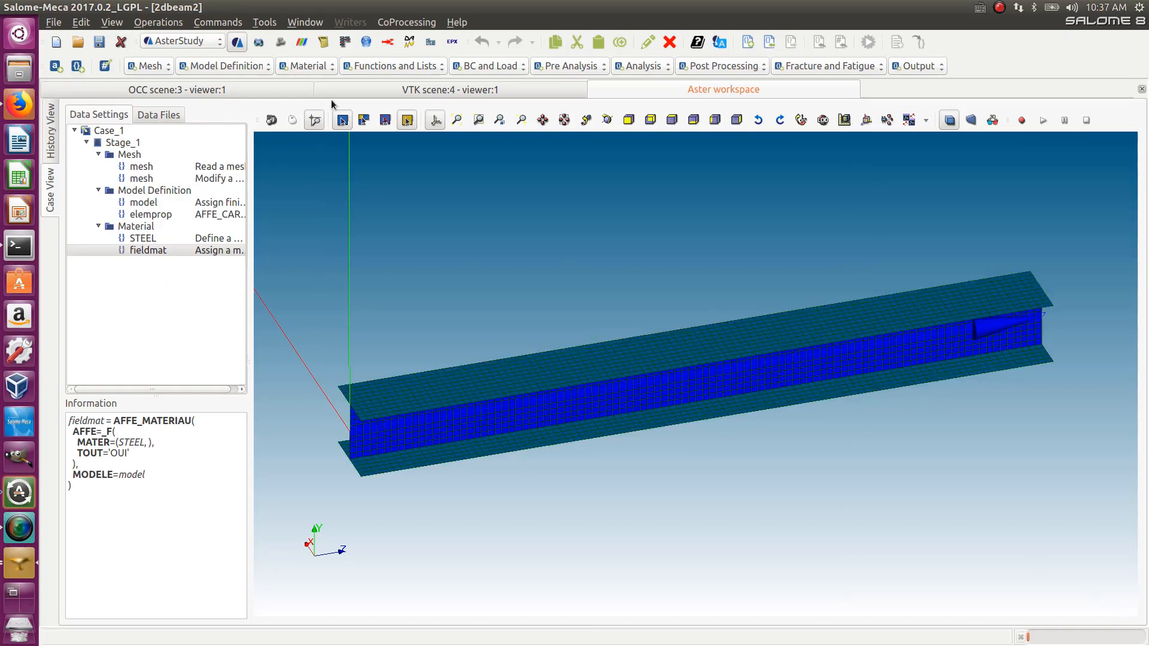
# - Add an Assign mechanical load command and name it bc
pyautogui.click(500, 66)
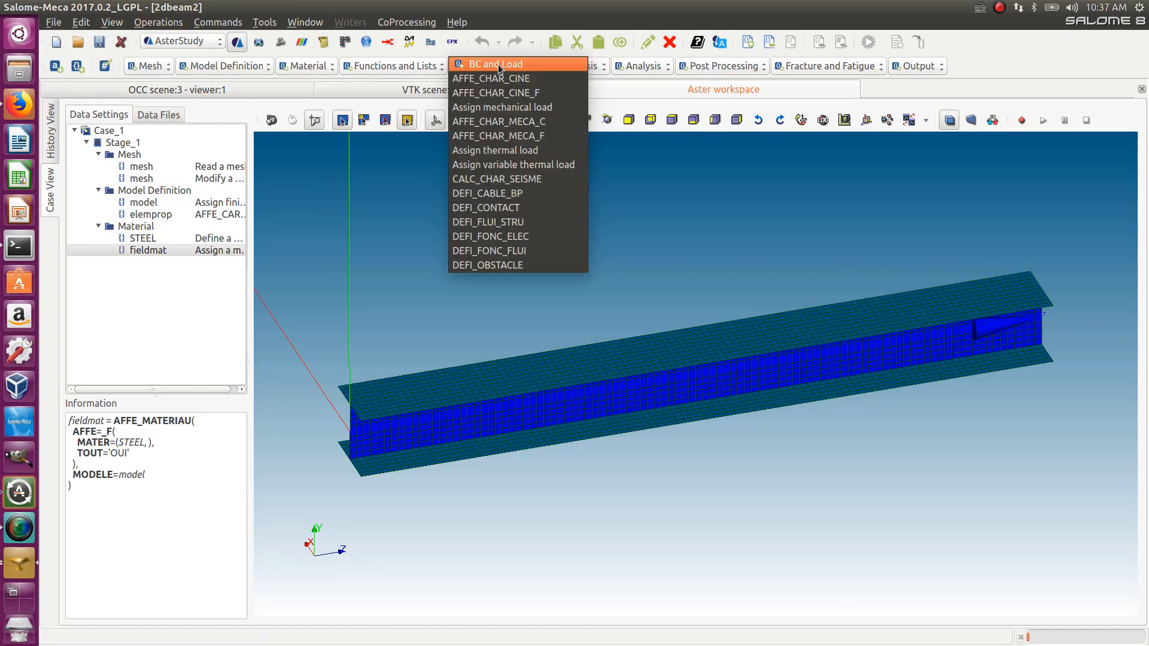
pyautogui.click(512, 109)
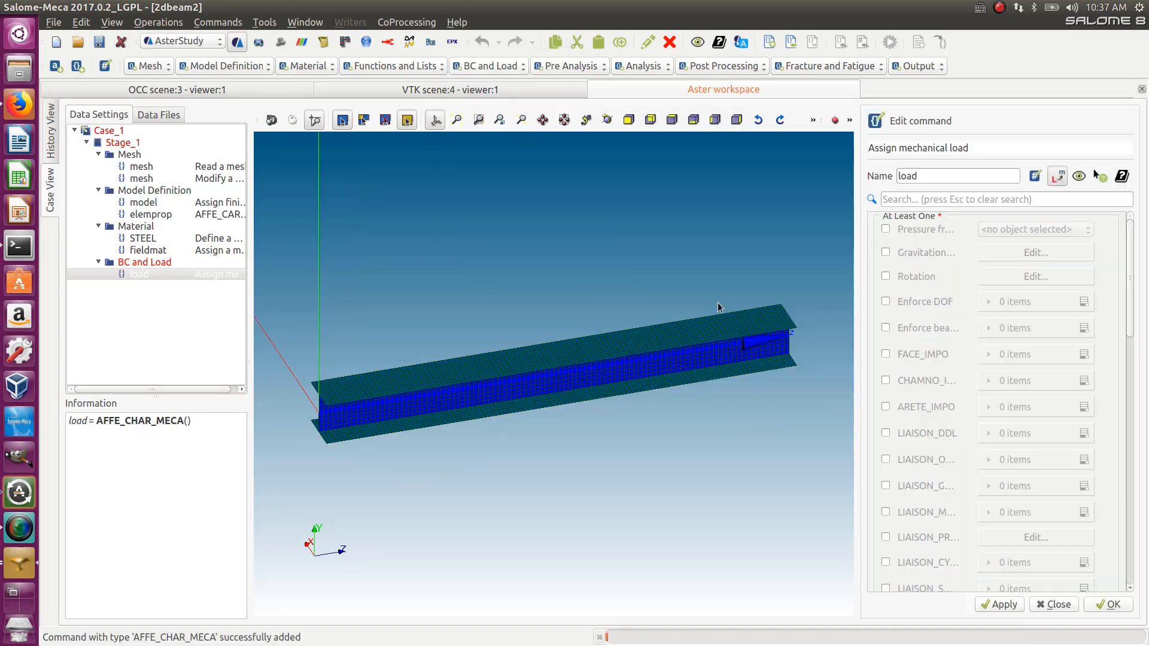
pyautogui.doubleClick(932, 171)
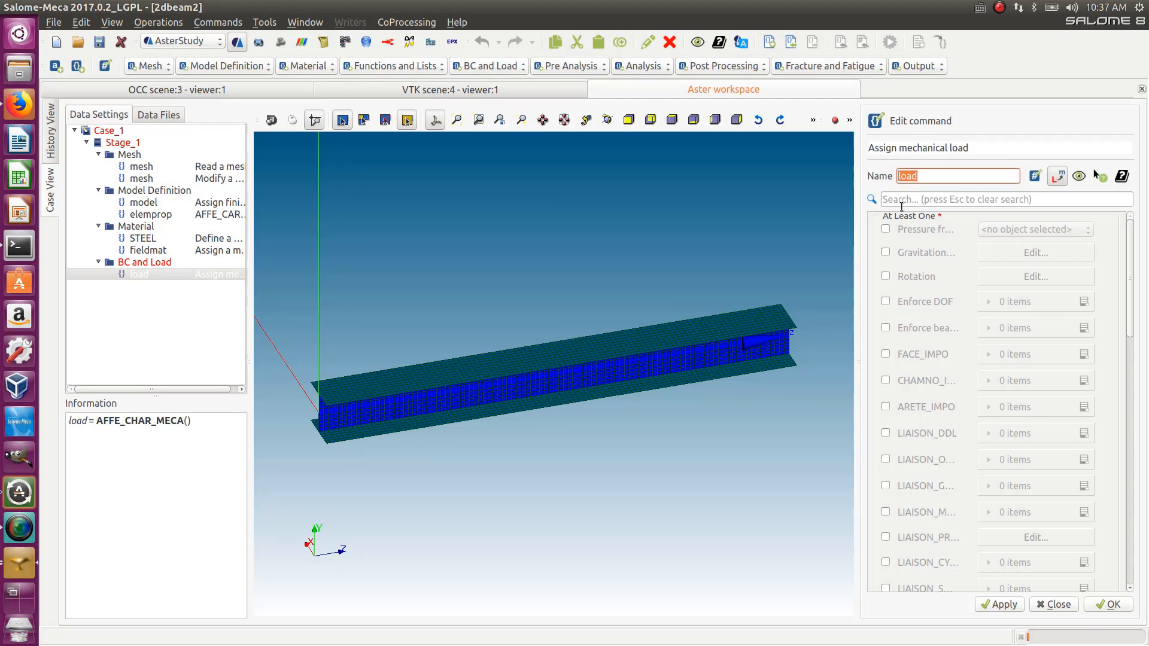
pyautogui.write('cobstrau')
pyautogui.press('BackSpace')
pyautogui.press('BackSpace')
pyautogui.press('BackSpace')
pyautogui.press('BackSpace')
pyautogui.press('BackSpace')
pyautogui.press('BackSpace')
pyautogui.press('BackSpace')
pyautogui.press('BackSpace')
pyautogui.write('bc')
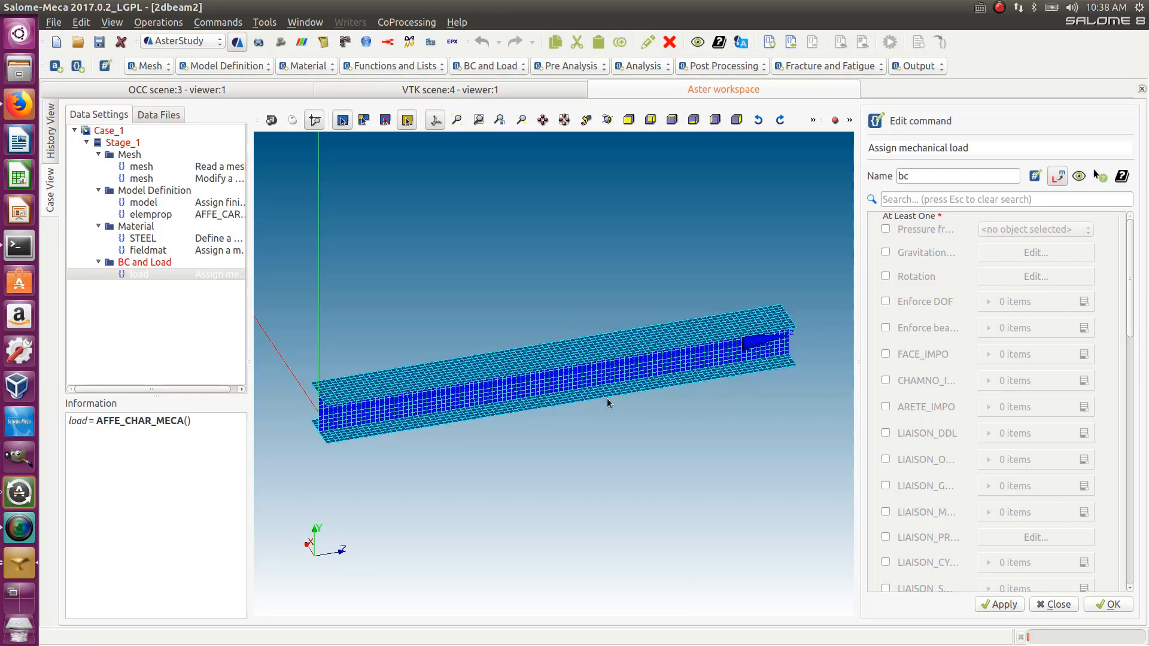
# - Add an Enforce DOF entry and apply it to the node0 node group
pyautogui.click(885, 302)
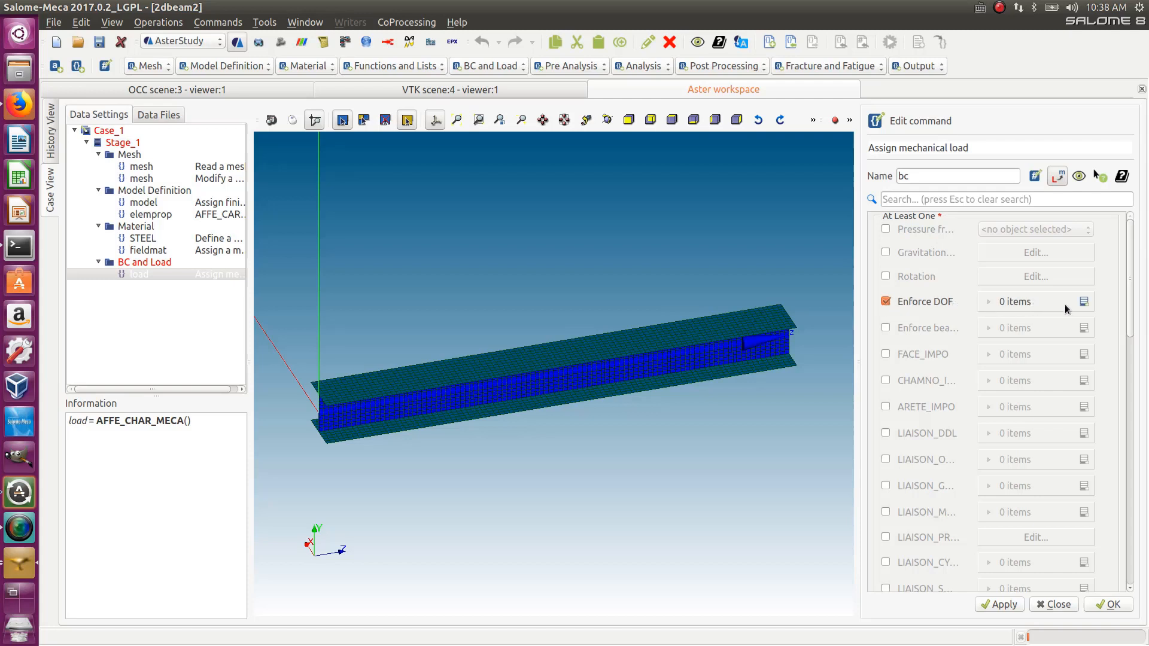
pyautogui.click(1088, 302)
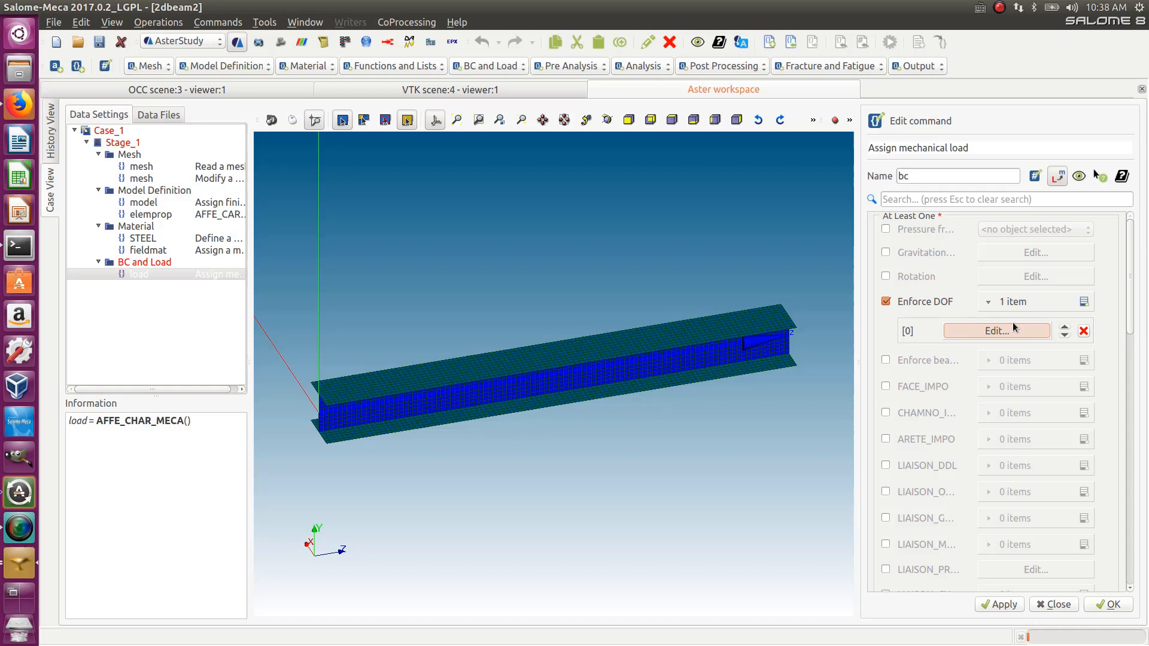
pyautogui.click(1012, 324)
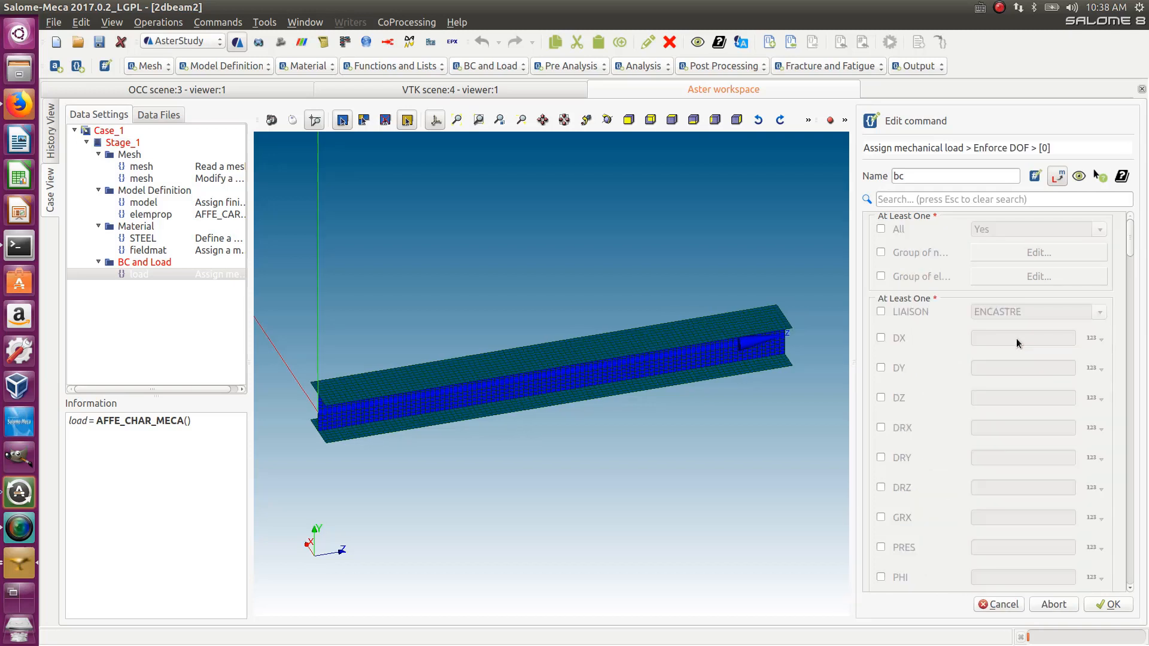
pyautogui.click(880, 252)
pyautogui.click(1009, 253)
pyautogui.click(898, 273)
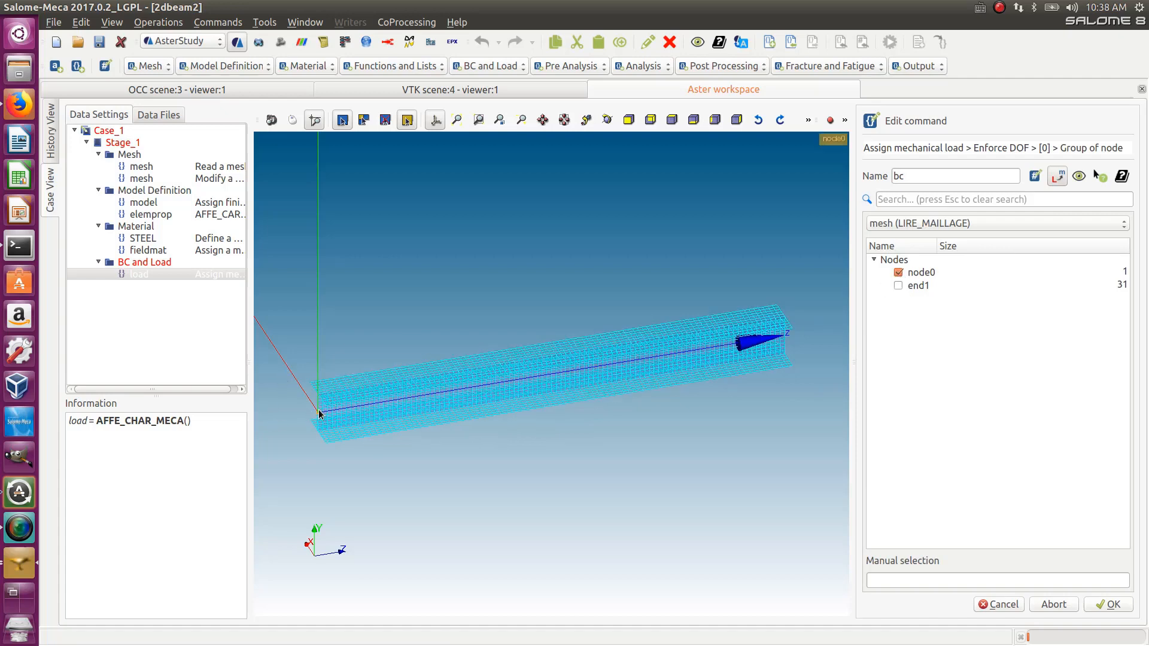
pyautogui.click(1106, 604)
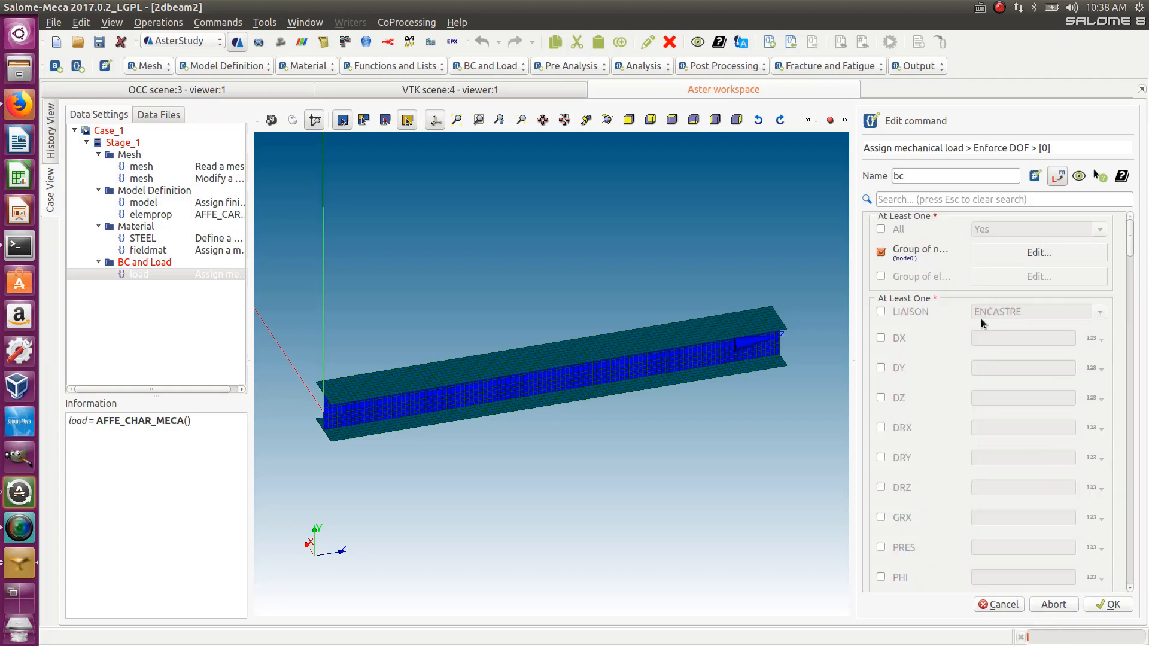
# - Fix DX, DY, DZ, DRX, DRY and DRZ to 0 and confirm the Enforce DOF entry
pyautogui.click(880, 338)
pyautogui.click(880, 367)
pyautogui.click(880, 397)
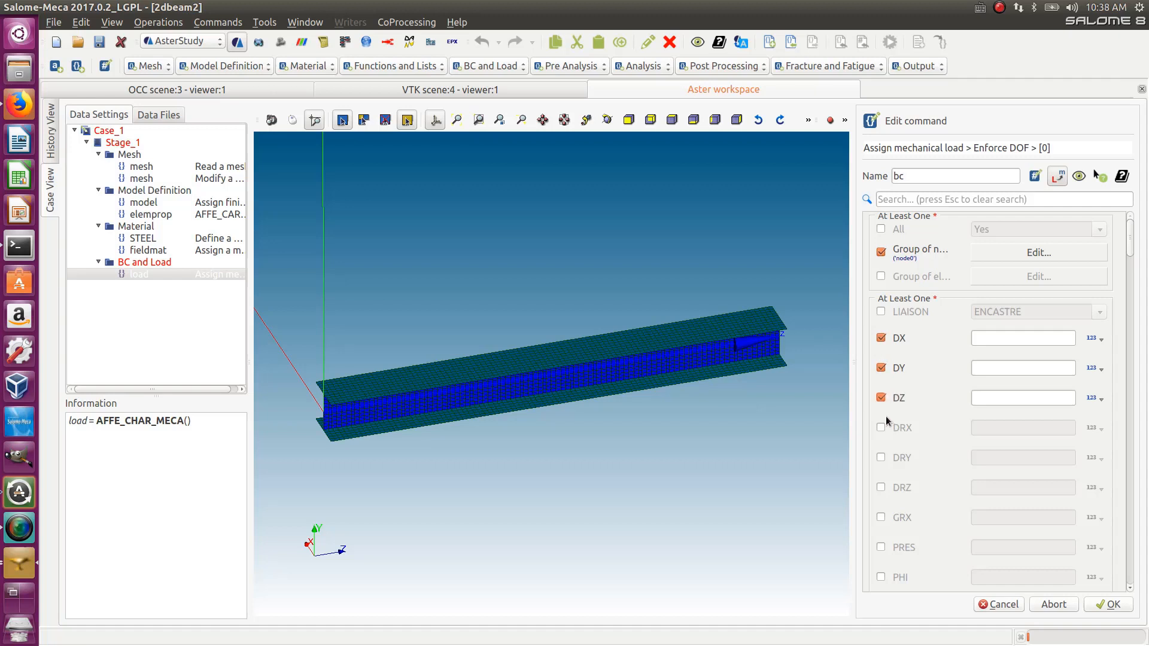
pyautogui.click(881, 427)
pyautogui.click(881, 457)
pyautogui.click(881, 488)
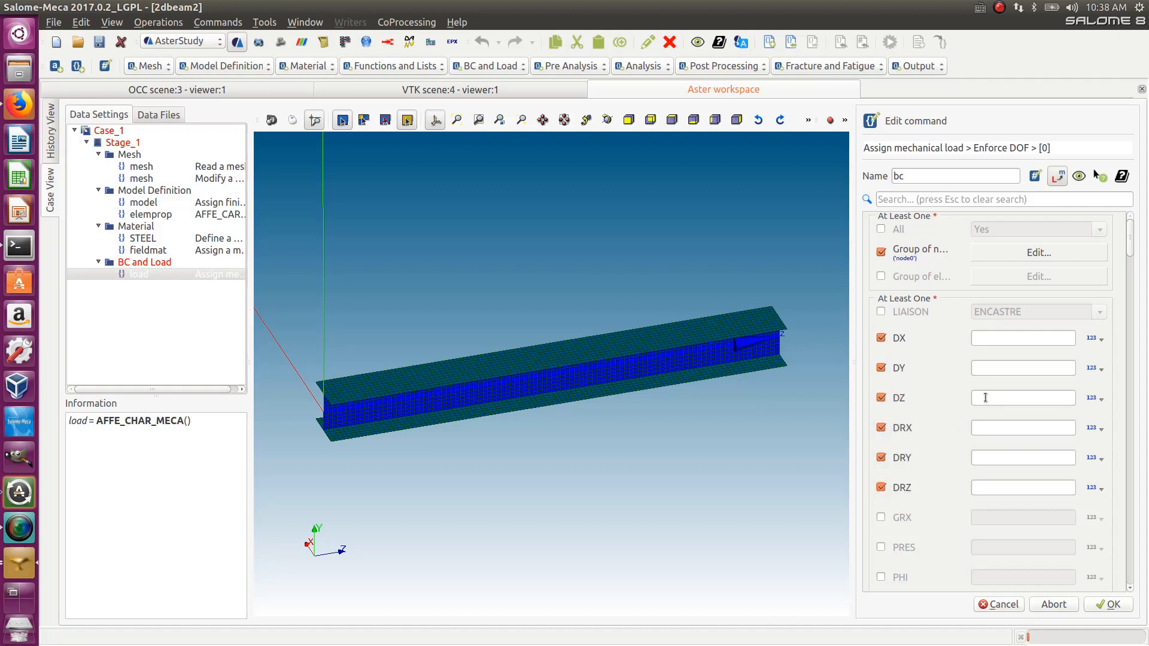
pyautogui.click(999, 345)
pyautogui.write('0')
pyautogui.click(1004, 364)
pyautogui.write('0')
pyautogui.click(1006, 398)
pyautogui.write('0')
pyautogui.click(988, 428)
pyautogui.write('0')
pyautogui.click(993, 457)
pyautogui.write('0')
pyautogui.click(996, 487)
pyautogui.write('0')
pyautogui.click(1108, 606)
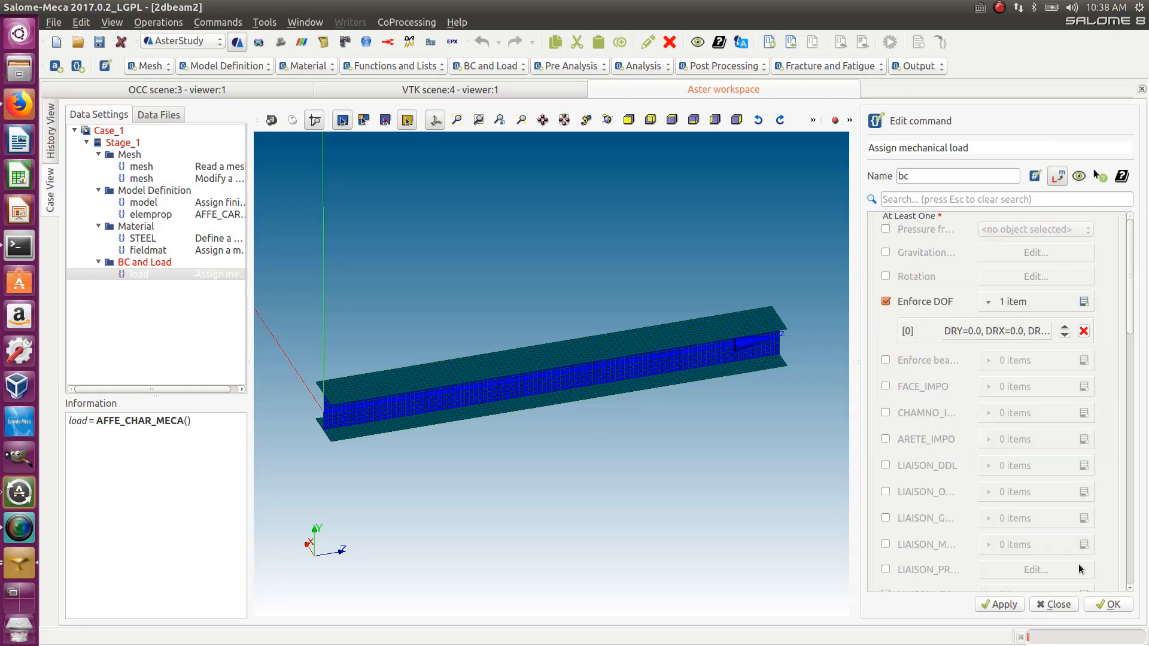
# - Add a LIAISON_UNIF entry and apply it to the end1 node group
pyautogui.moveTo(1137, 329); pyautogui.dragTo(1132, 386)
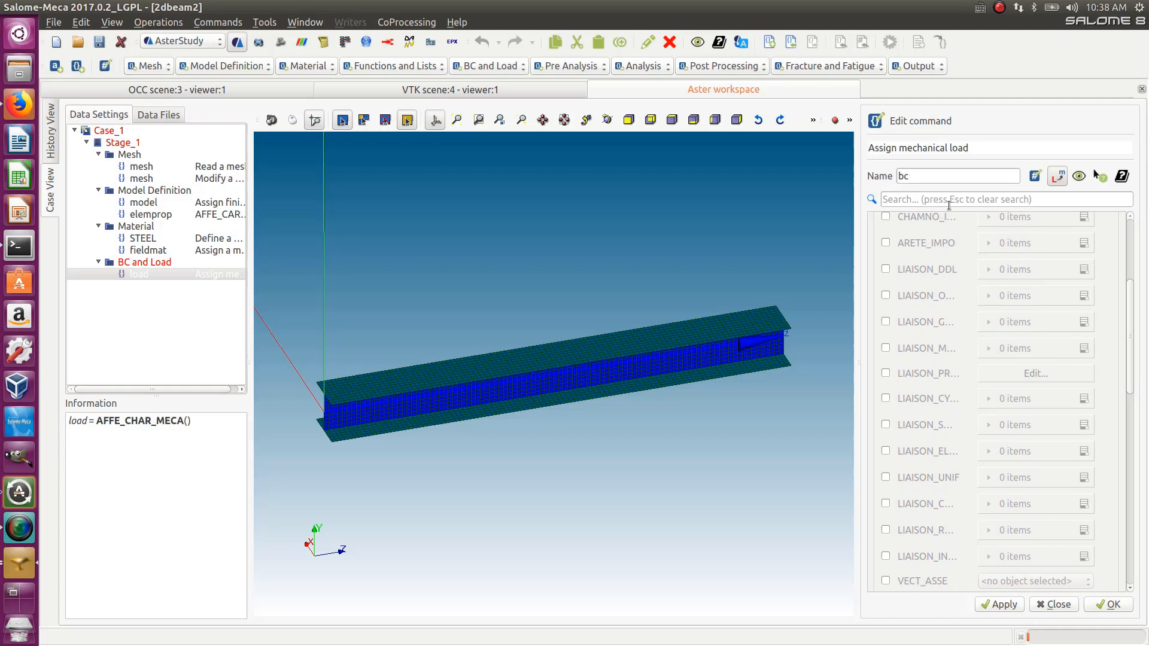
pyautogui.moveTo(860, 238); pyautogui.dragTo(830, 244)
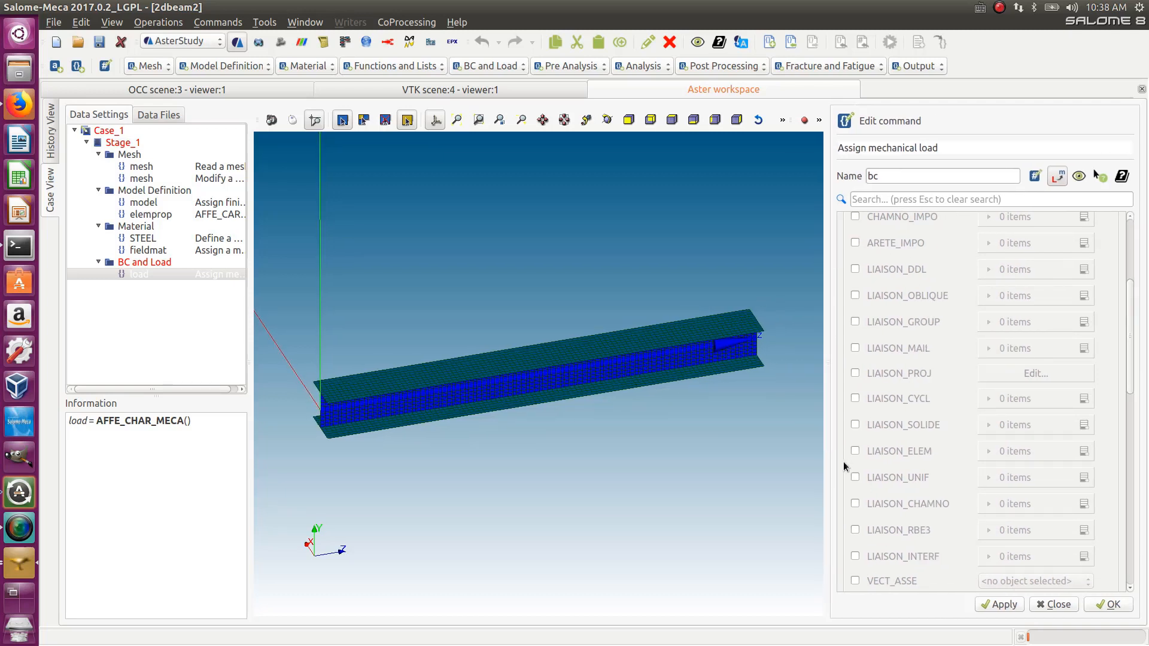
pyautogui.click(854, 478)
pyautogui.click(1083, 477)
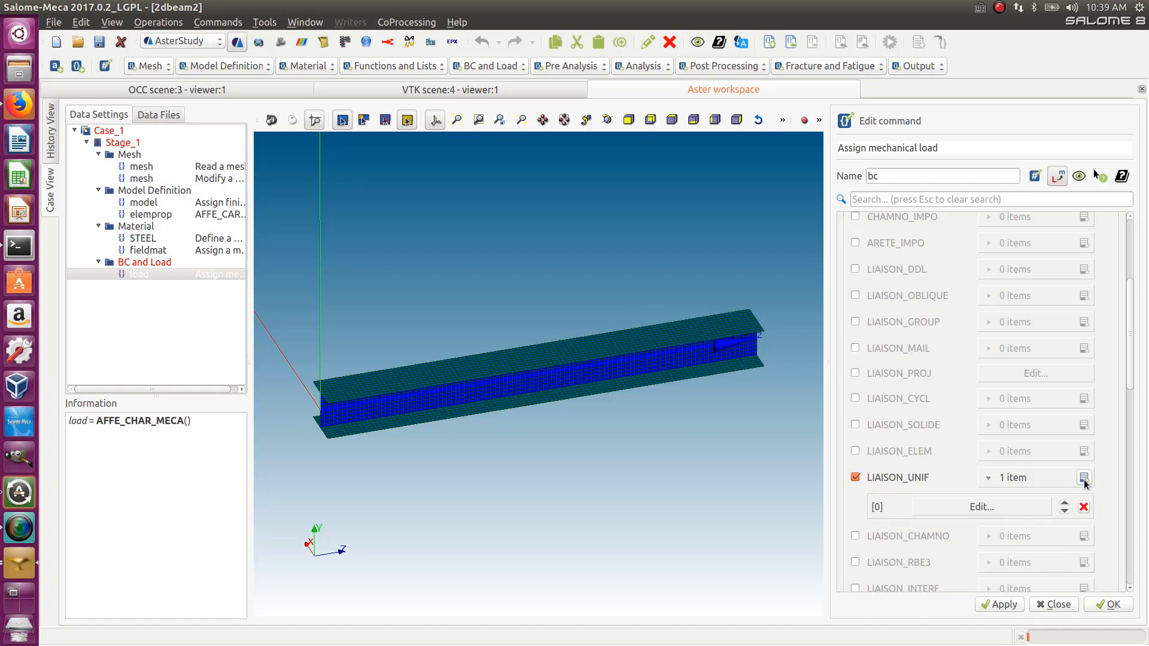
pyautogui.click(1012, 509)
pyautogui.click(855, 229)
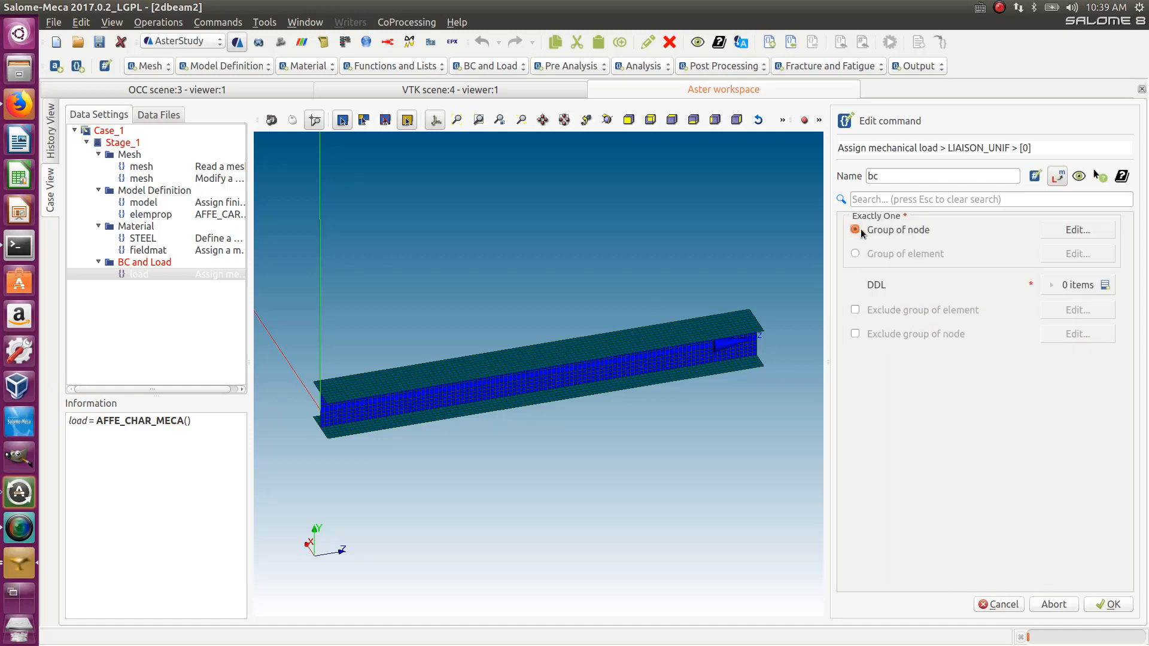
pyautogui.click(1074, 232)
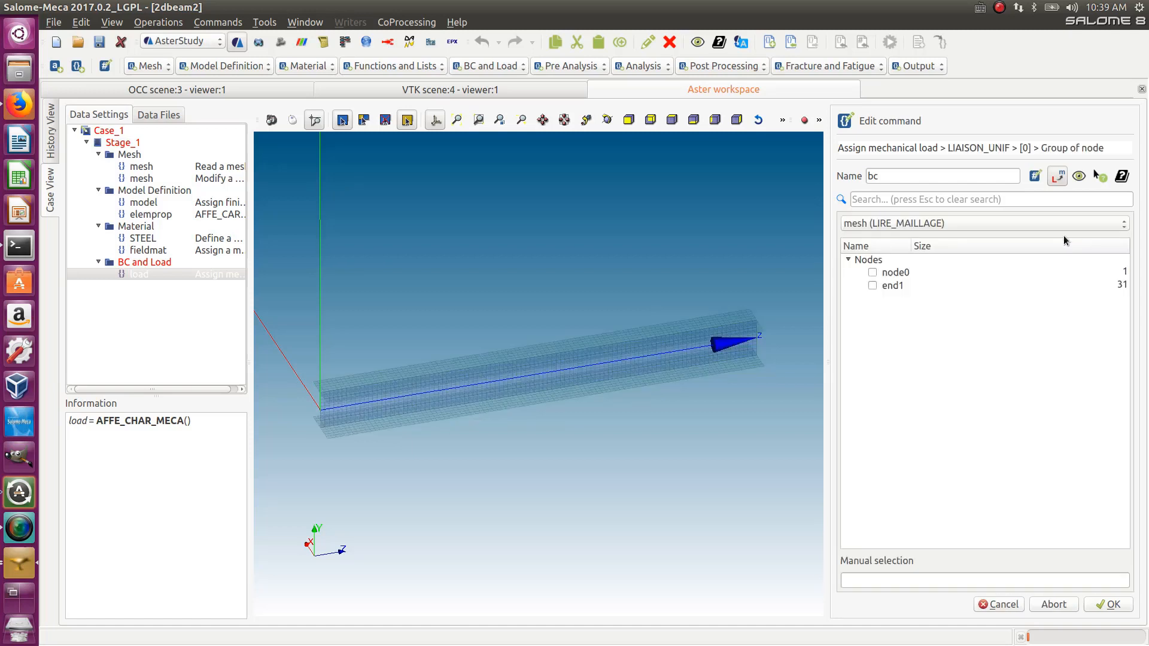
pyautogui.click(871, 284)
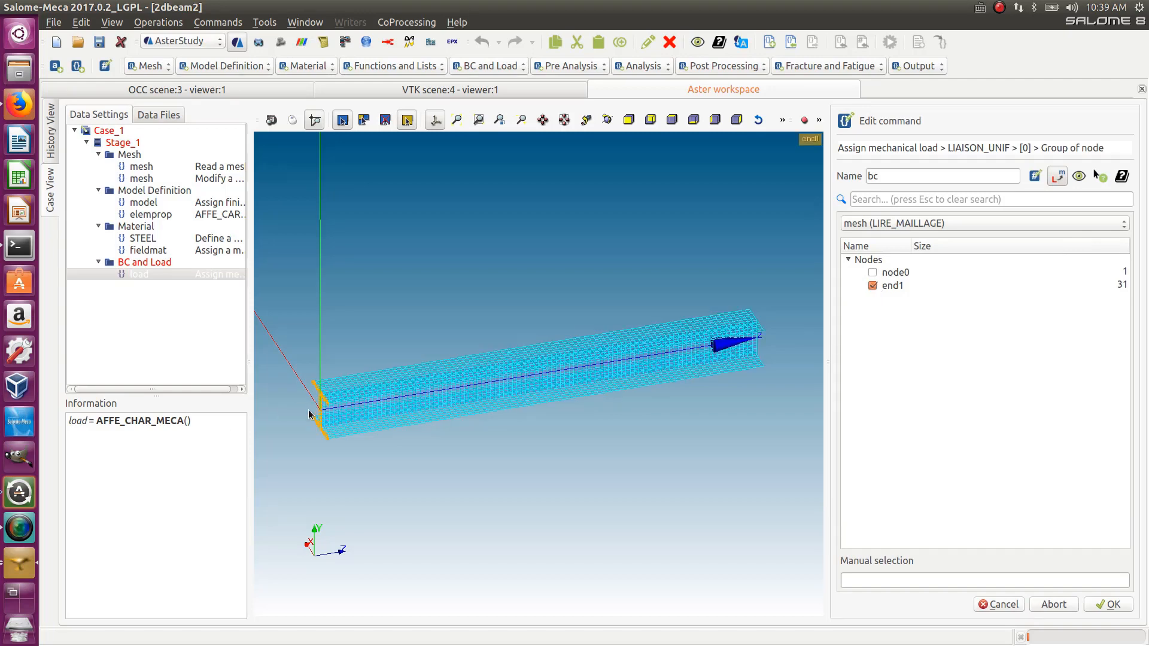
pyautogui.click(1115, 606)
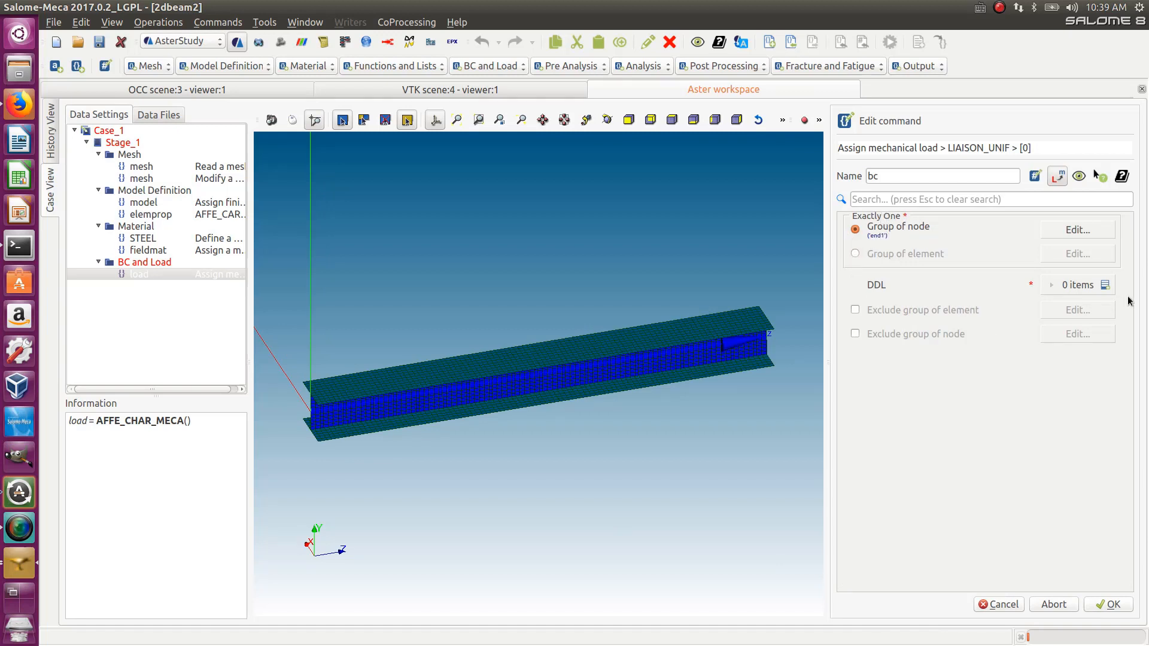
# - Add three DDL items to the LIAISON_UNIF entry and set them to DX, DY and DZ
pyautogui.click(1105, 285)
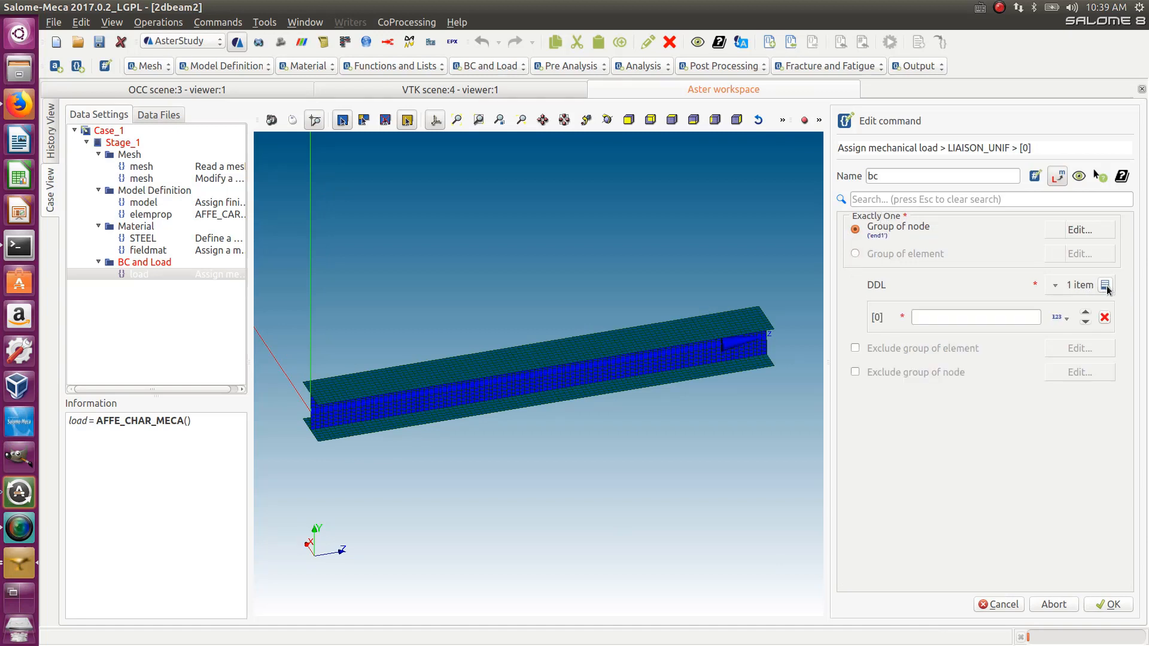
pyautogui.click(1105, 285)
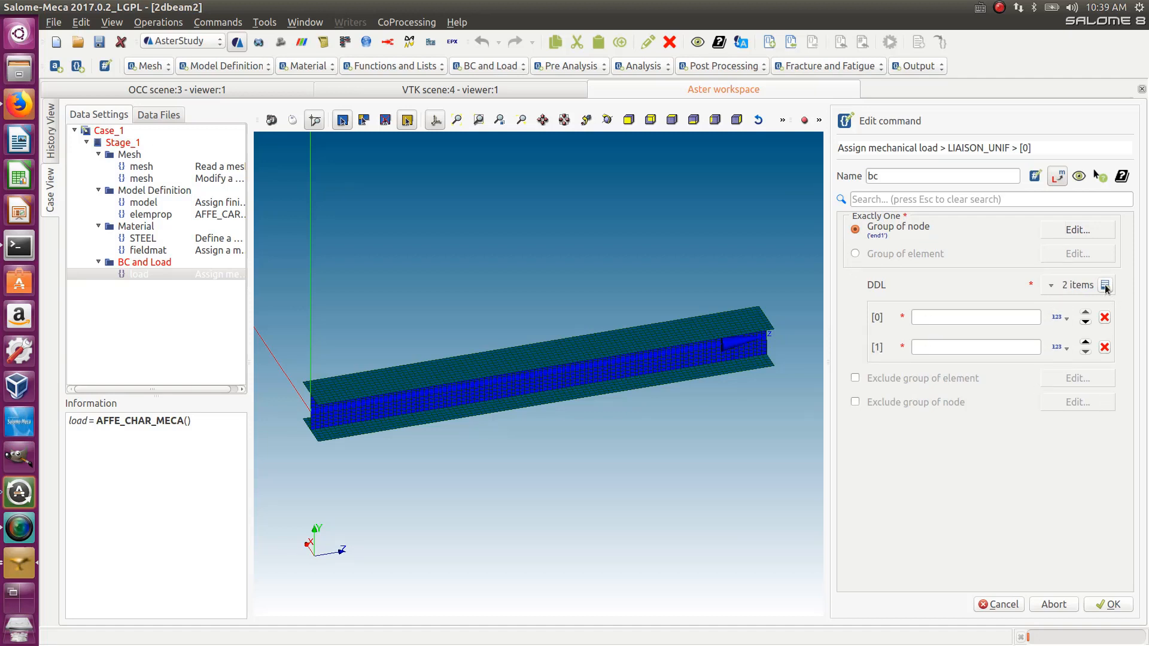
pyautogui.click(1105, 286)
pyautogui.click(967, 317)
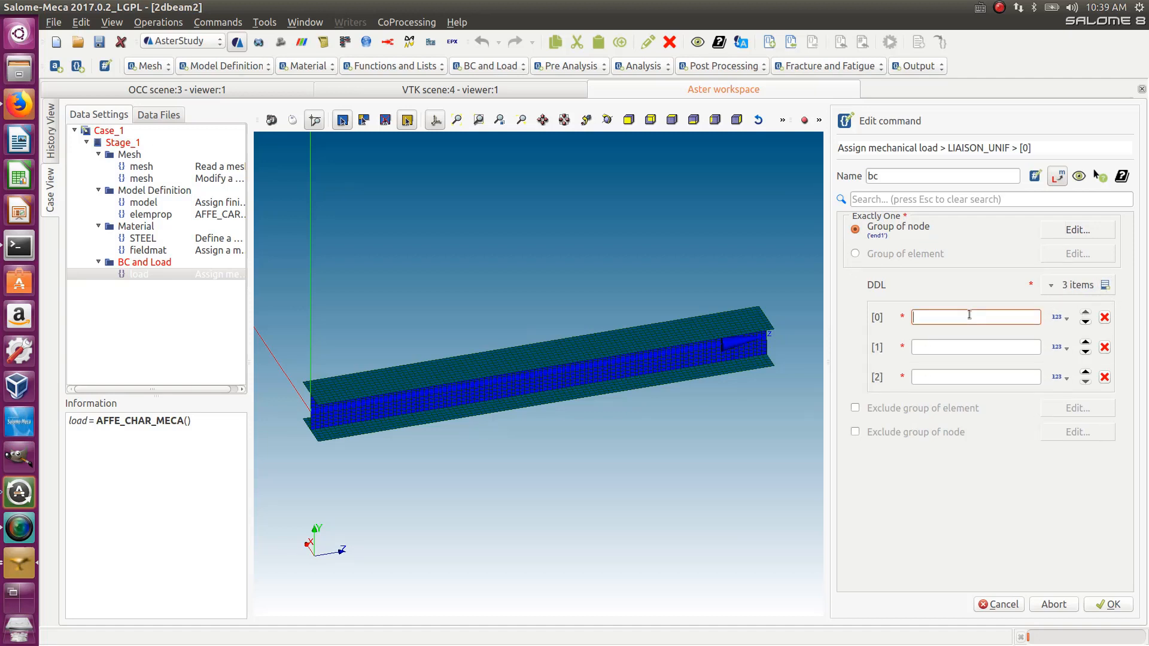
pyautogui.write('DX')
pyautogui.click(966, 345)
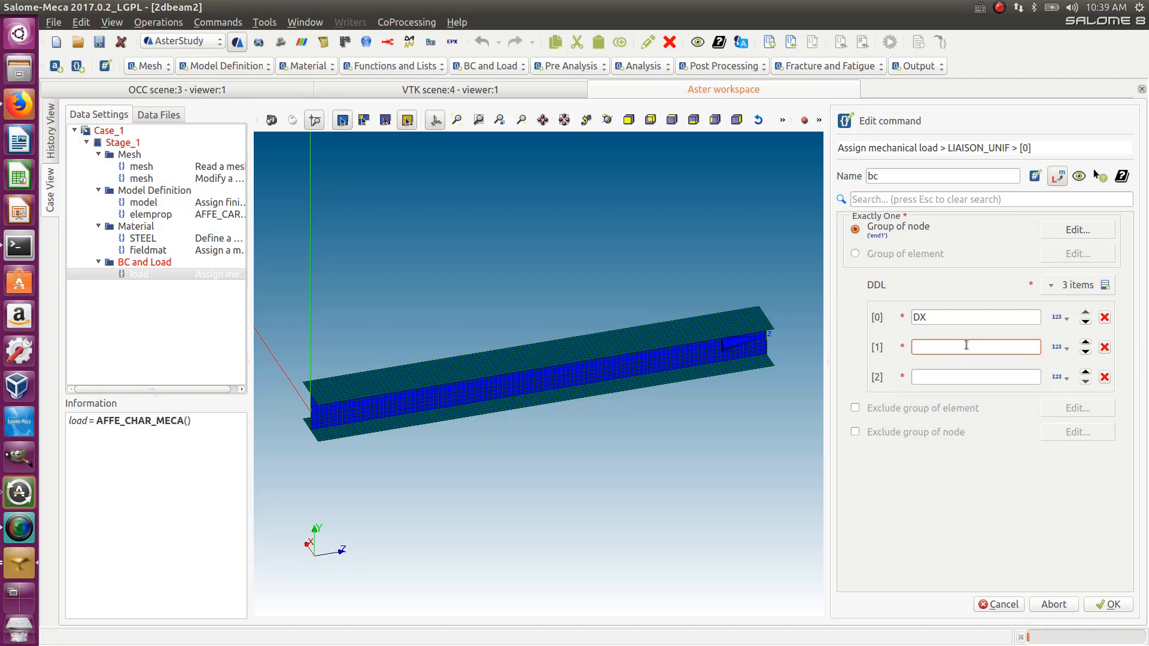
pyautogui.write('DY')
pyautogui.click(929, 377)
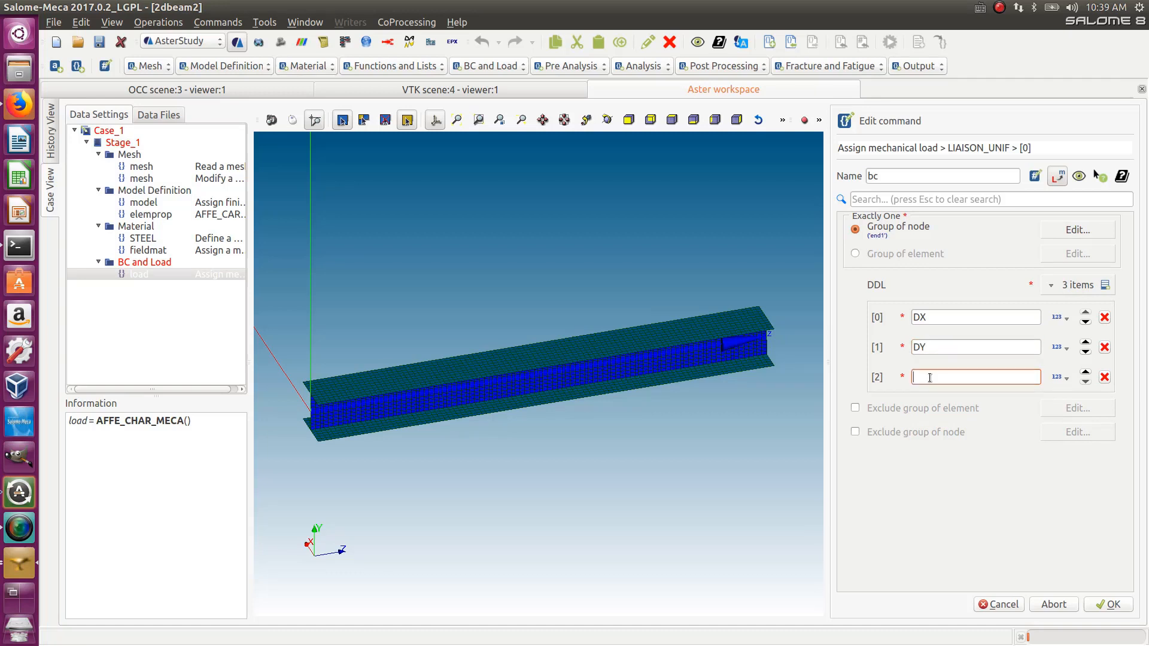
pyautogui.write('DZ')
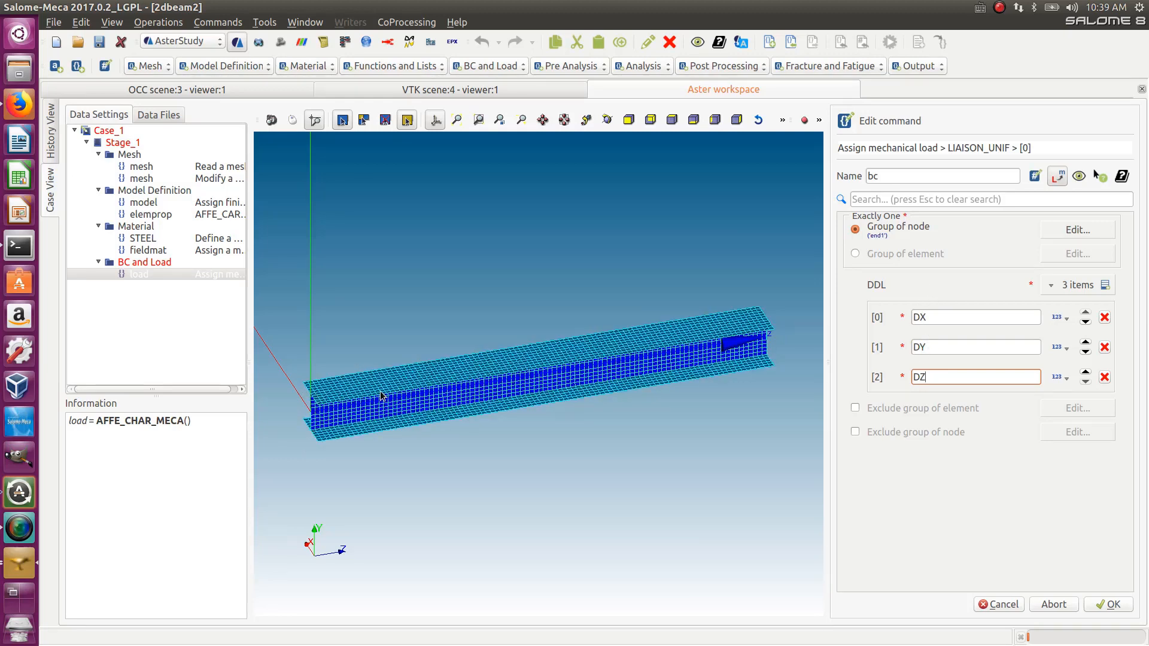
# - Confirm the LIAISON_UNIF entry and store the bc boundary-condition command
pyautogui.click(1106, 606)
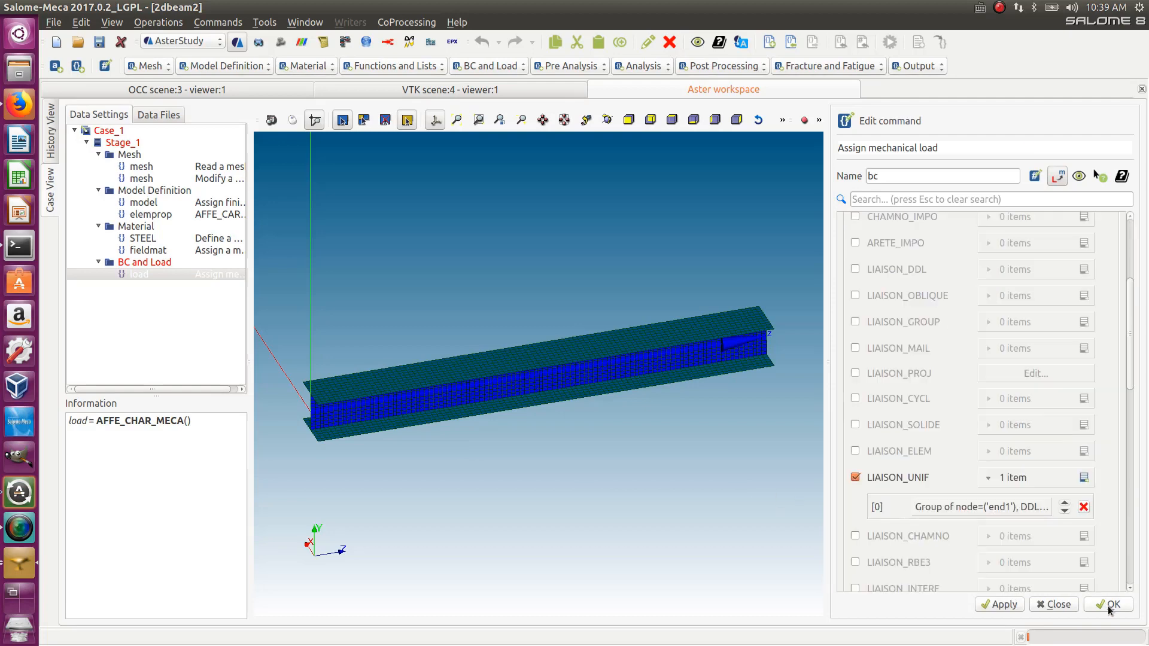
pyautogui.click(1119, 607)
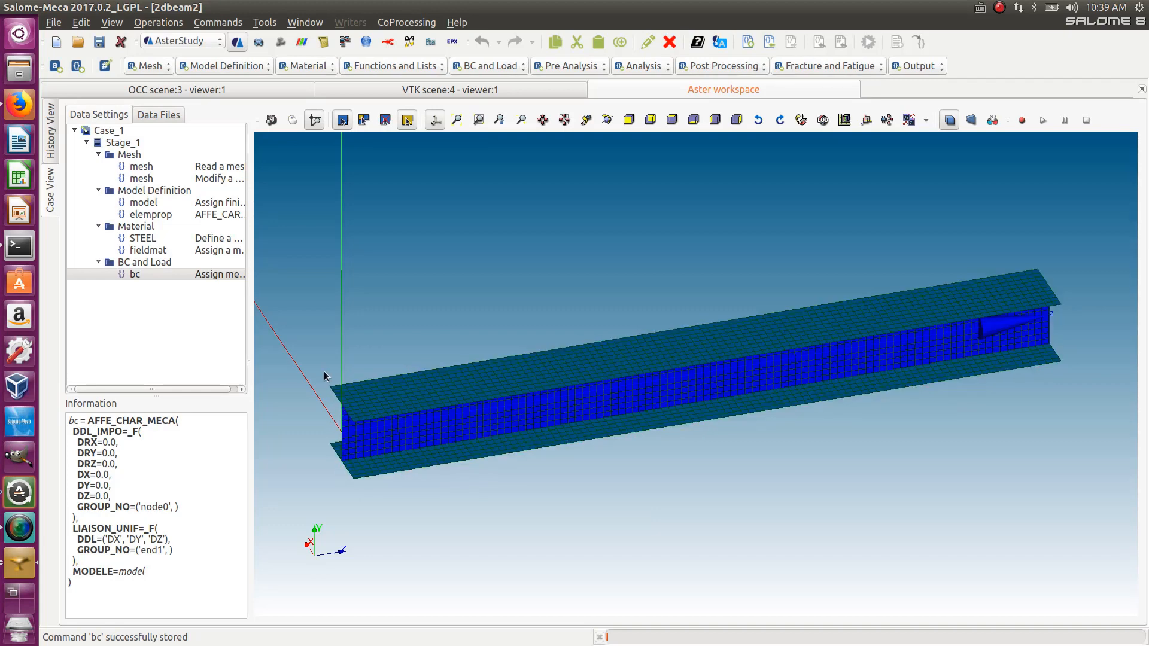
# - Add an Assign mechanical load command and add one PRES_REP entry to it
pyautogui.click(487, 69)
pyautogui.click(510, 109)
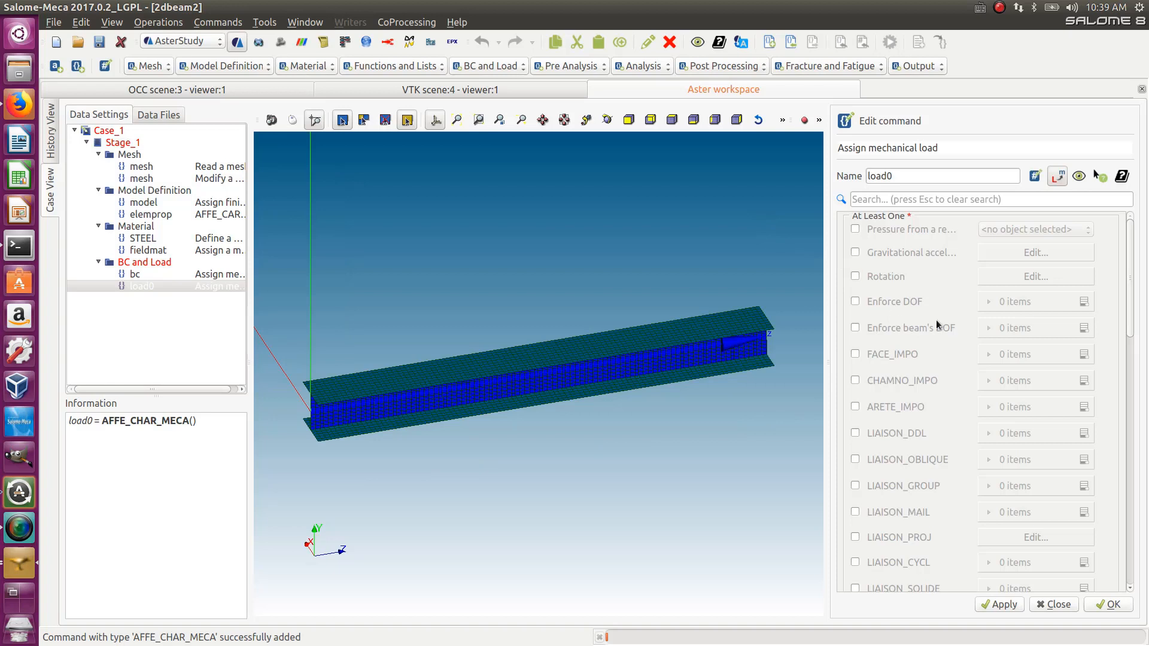
pyautogui.scroll(-15, 935, 319)
pyautogui.scroll(-2, 934, 341)
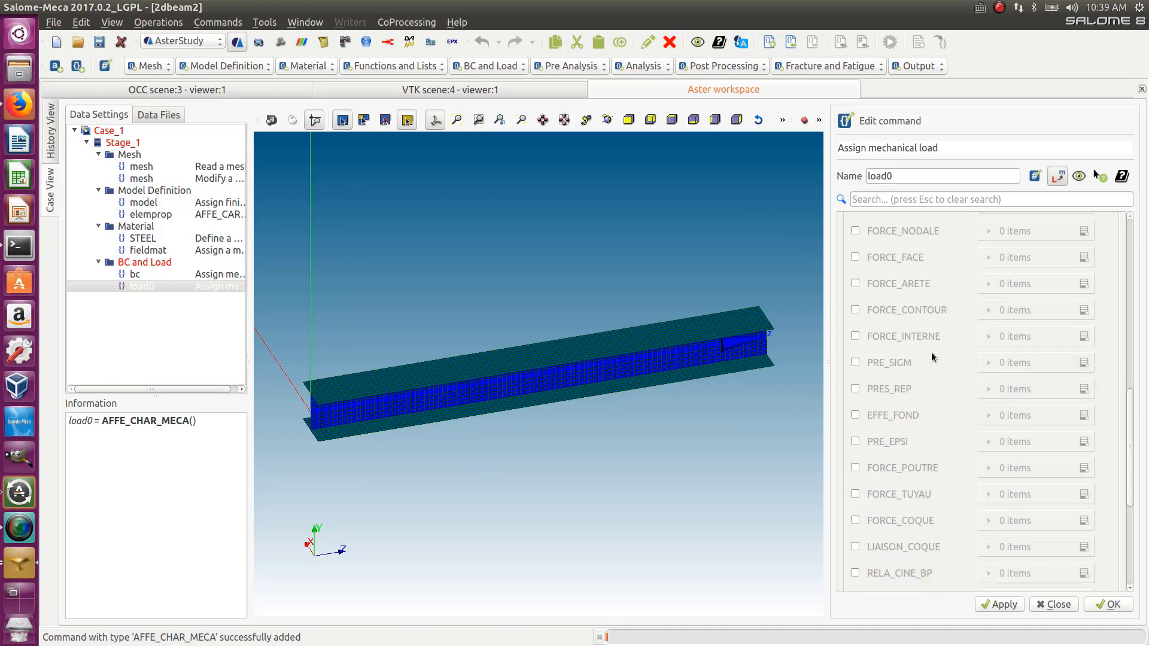
pyautogui.click(855, 389)
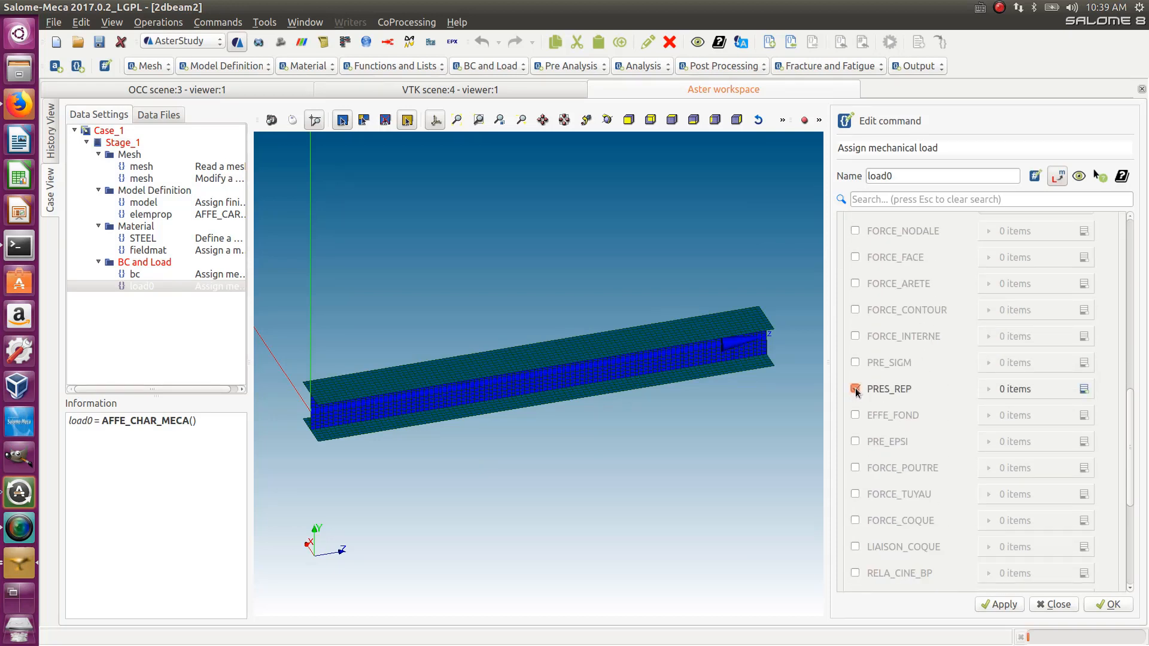
pyautogui.click(1084, 389)
pyautogui.click(1026, 420)
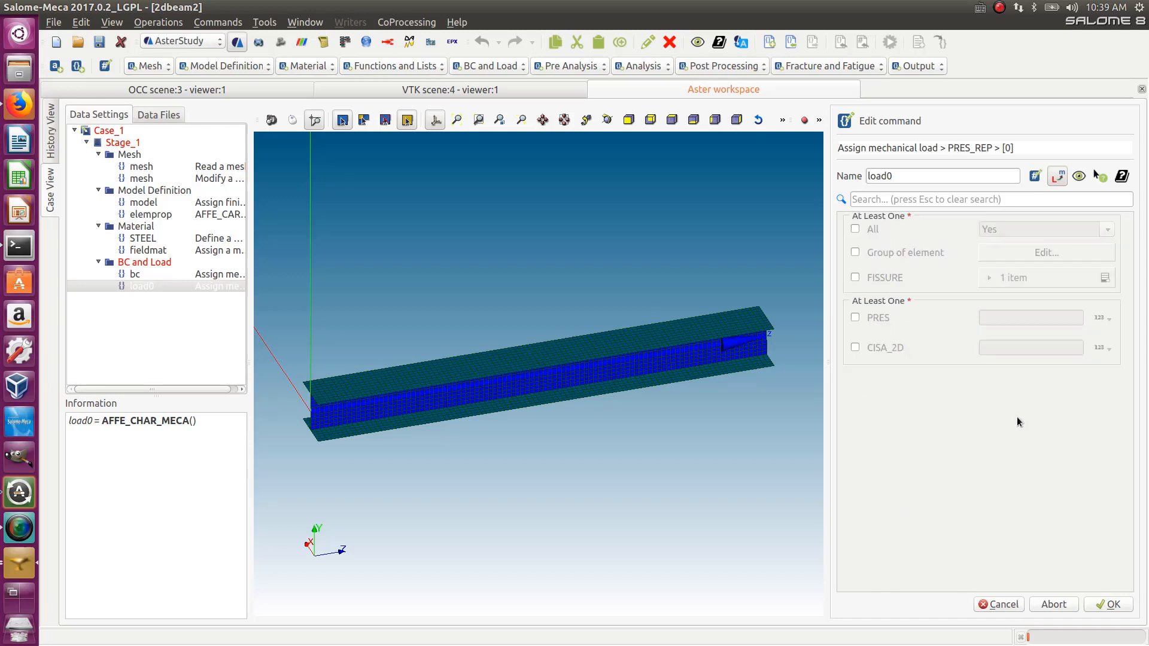
# - Apply the PRES_REP entry to the top element group
pyautogui.click(854, 252)
pyautogui.click(1015, 251)
pyautogui.click(872, 272)
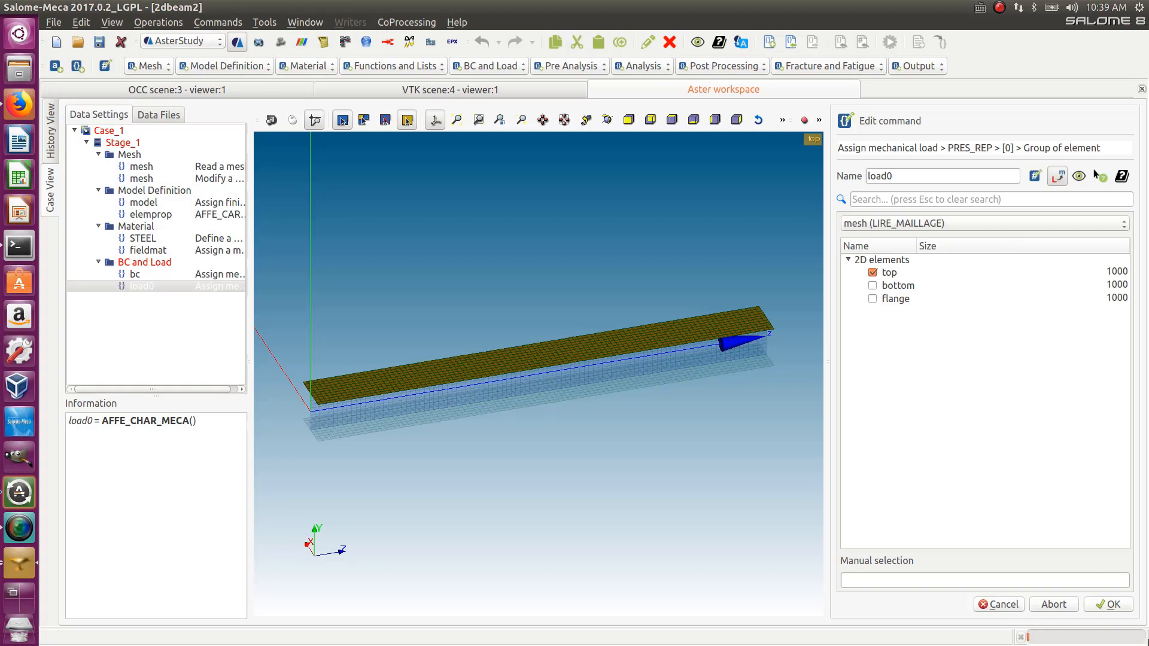
pyautogui.click(1107, 604)
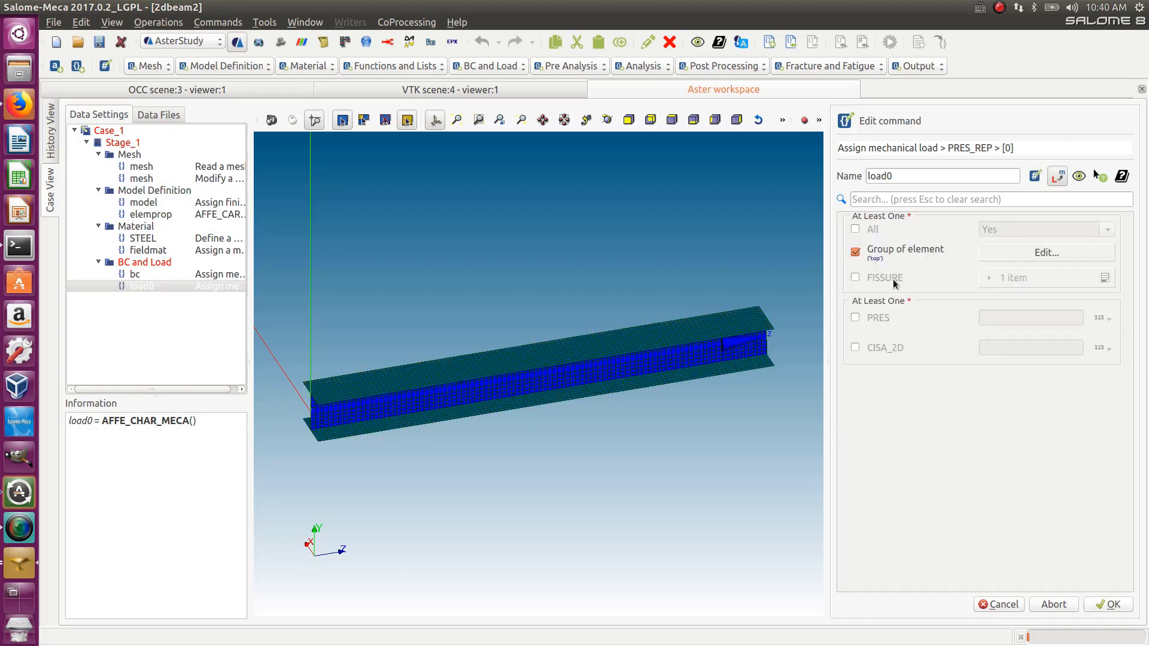
# - Set the pressure PRES to 0.1 and store the load0 command
pyautogui.click(854, 318)
pyautogui.click(996, 316)
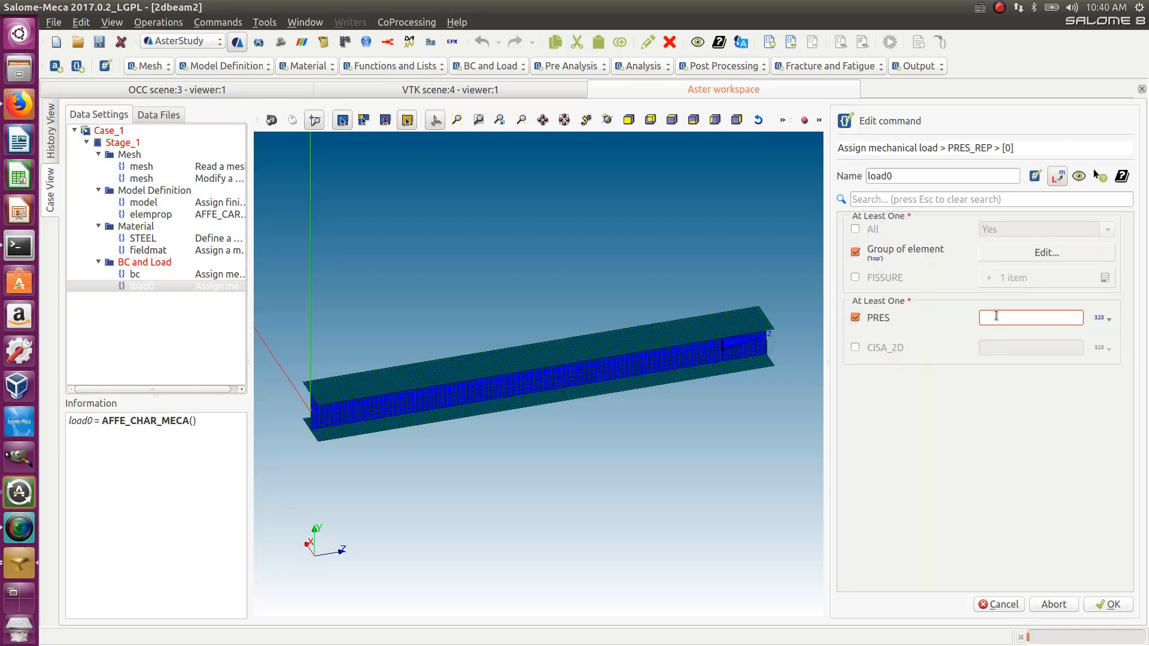
pyautogui.write('0.1')
pyautogui.click(1107, 604)
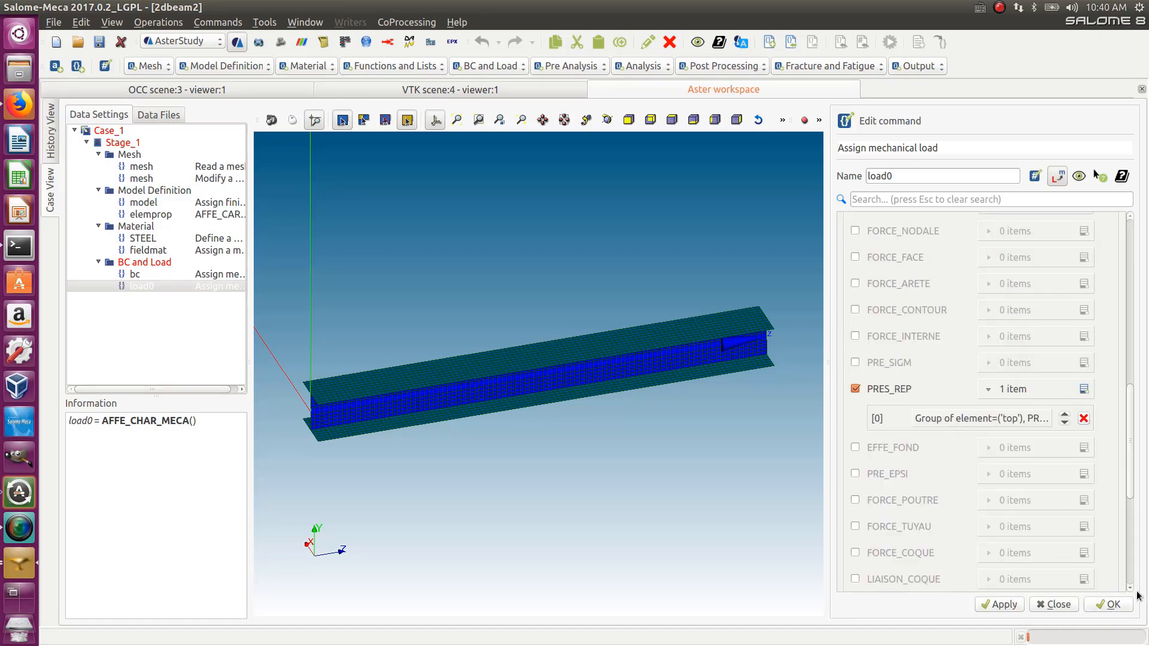
pyautogui.click(1113, 604)
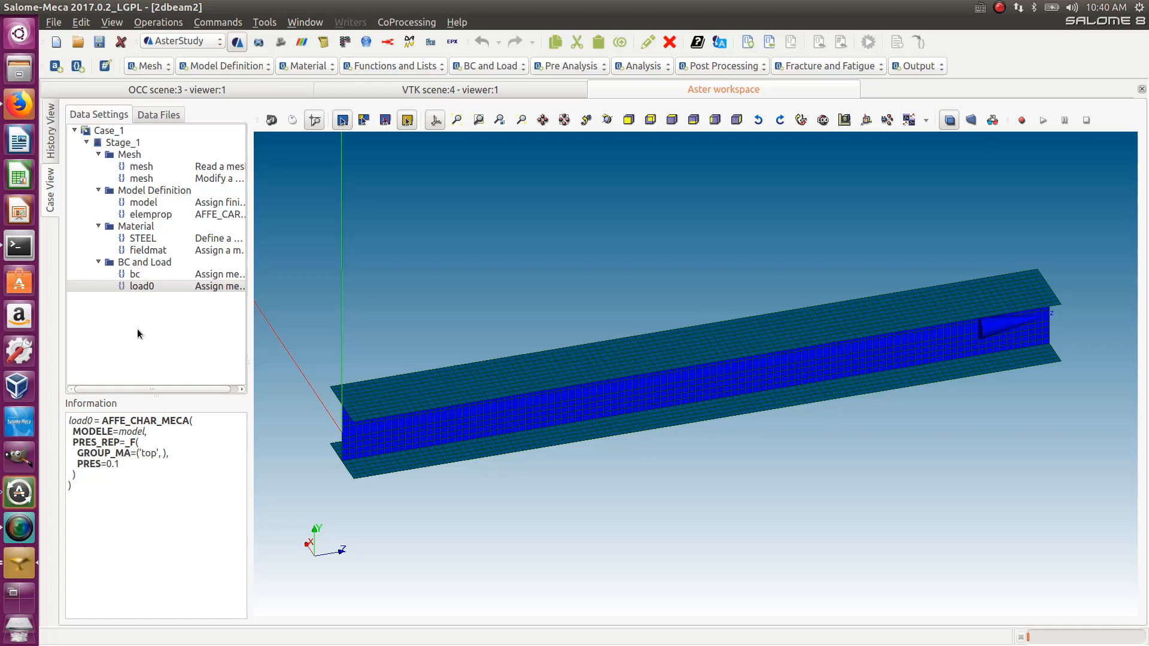
# - Add a Static mechanical analysis and enable its Material field and Structural element options
pyautogui.click(636, 70)
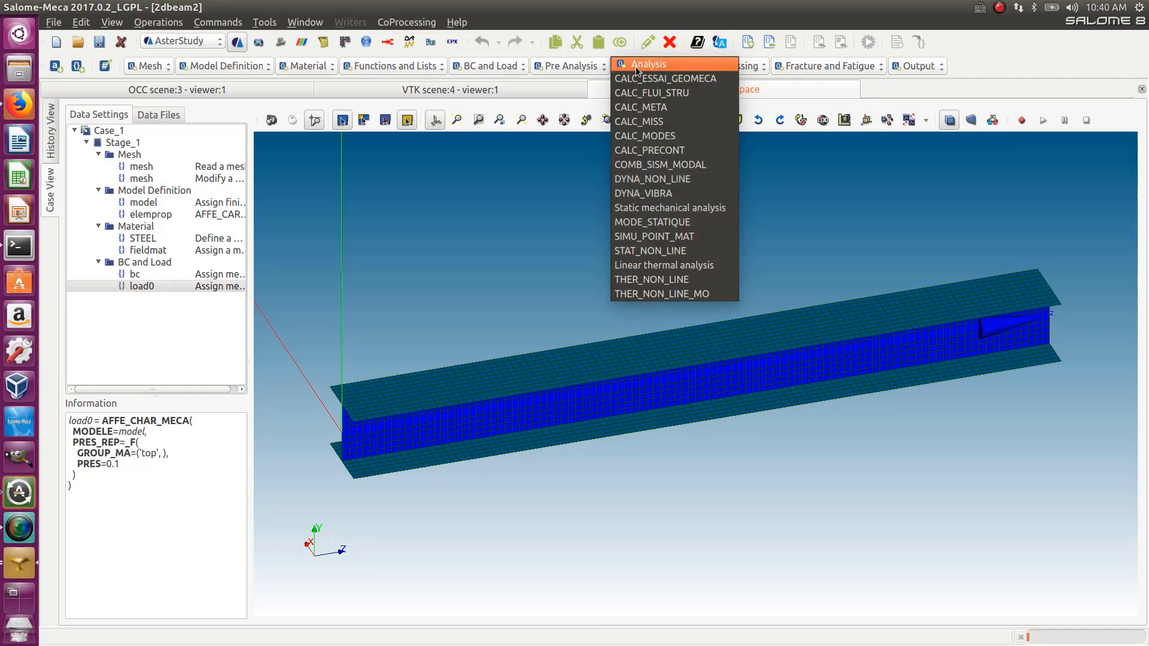
pyautogui.click(709, 206)
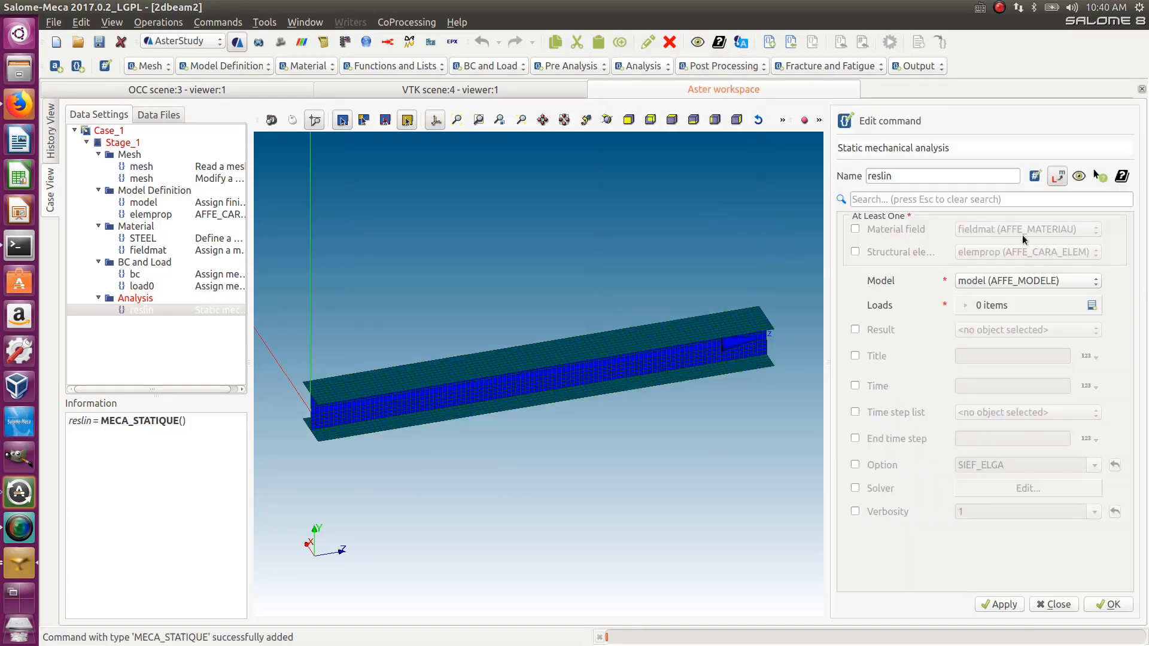
pyautogui.click(854, 229)
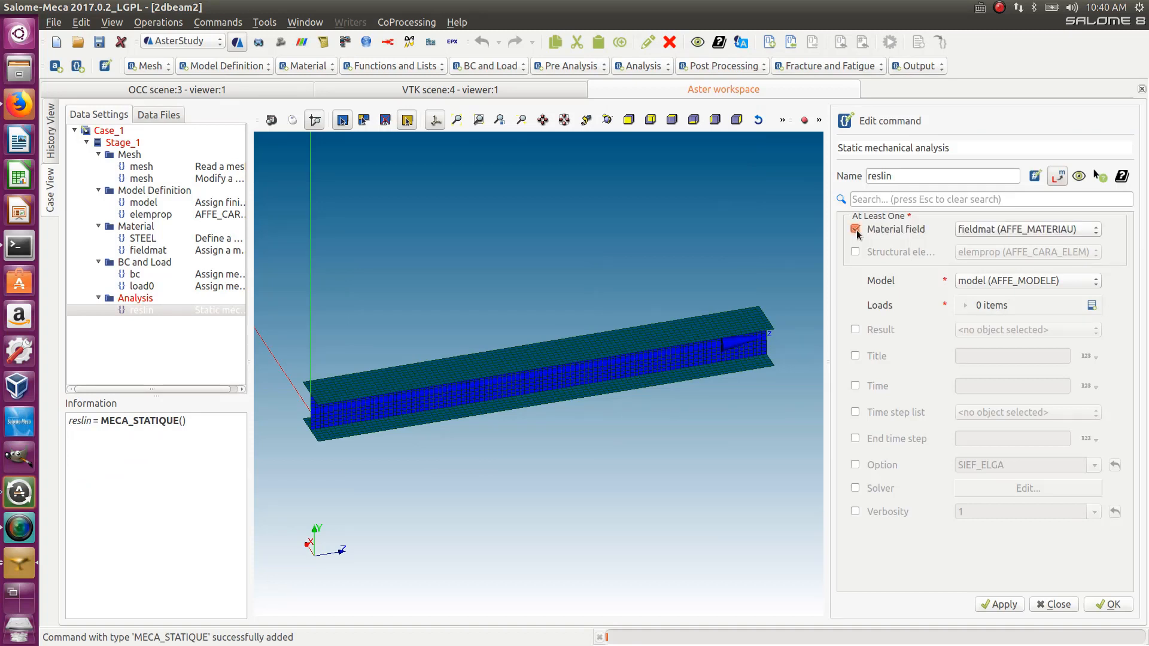
pyautogui.click(855, 252)
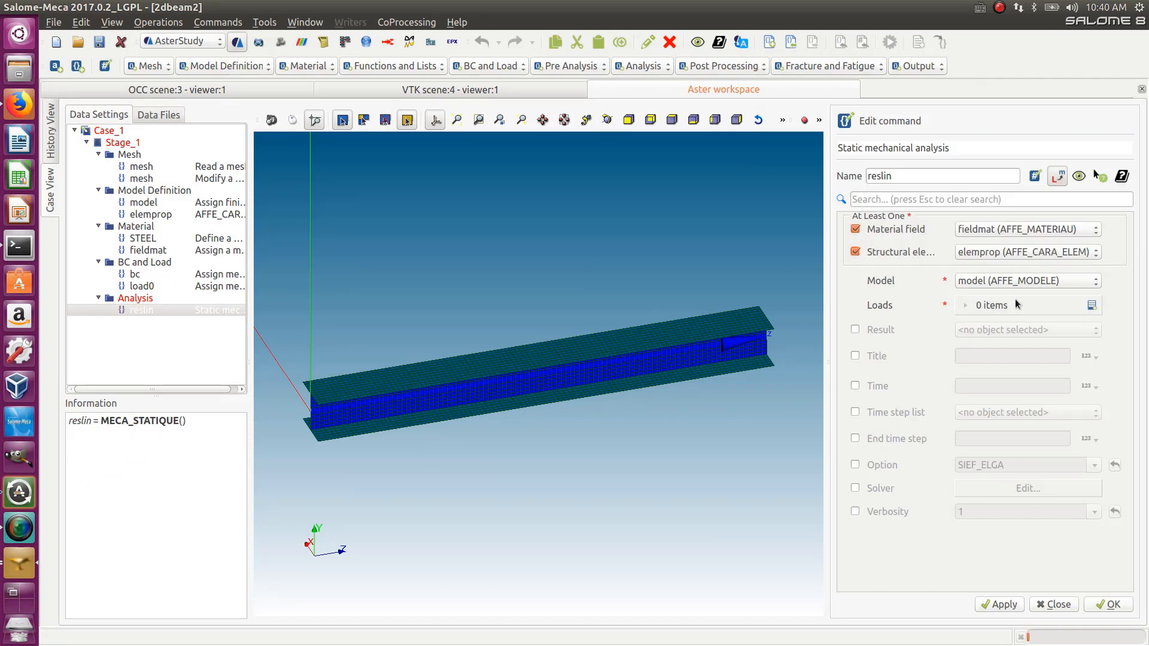
# - Add a load item to the static analysis and set it to load0
pyautogui.click(1091, 306)
pyautogui.click(1044, 334)
pyautogui.click(1011, 224)
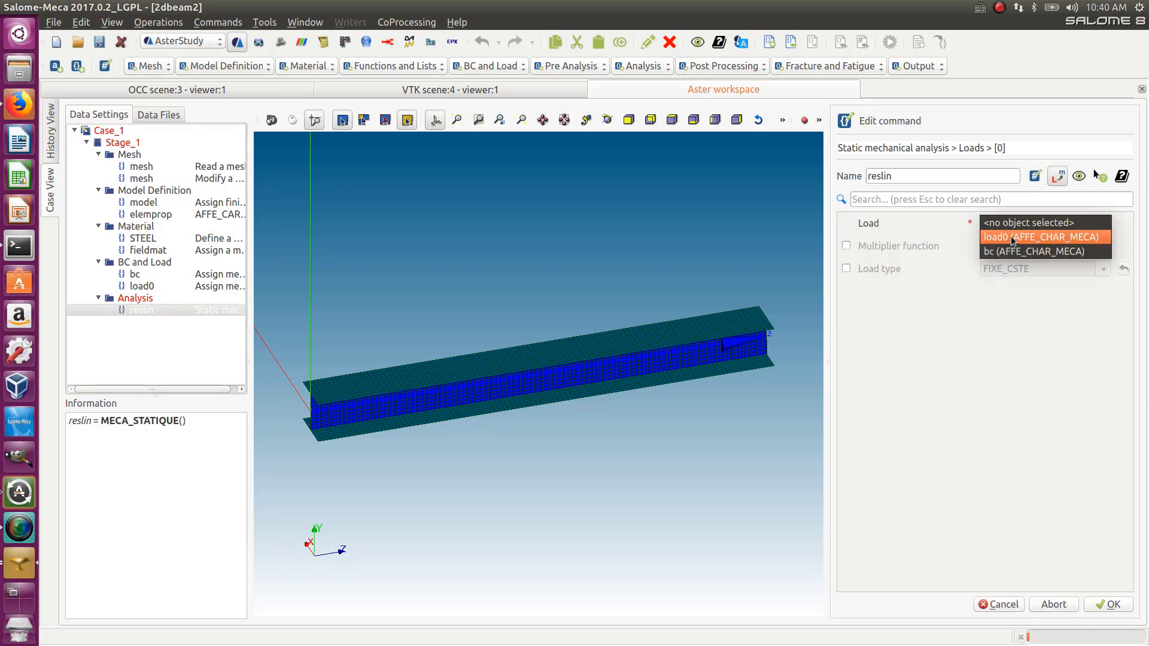
pyautogui.click(1011, 238)
pyautogui.click(1100, 609)
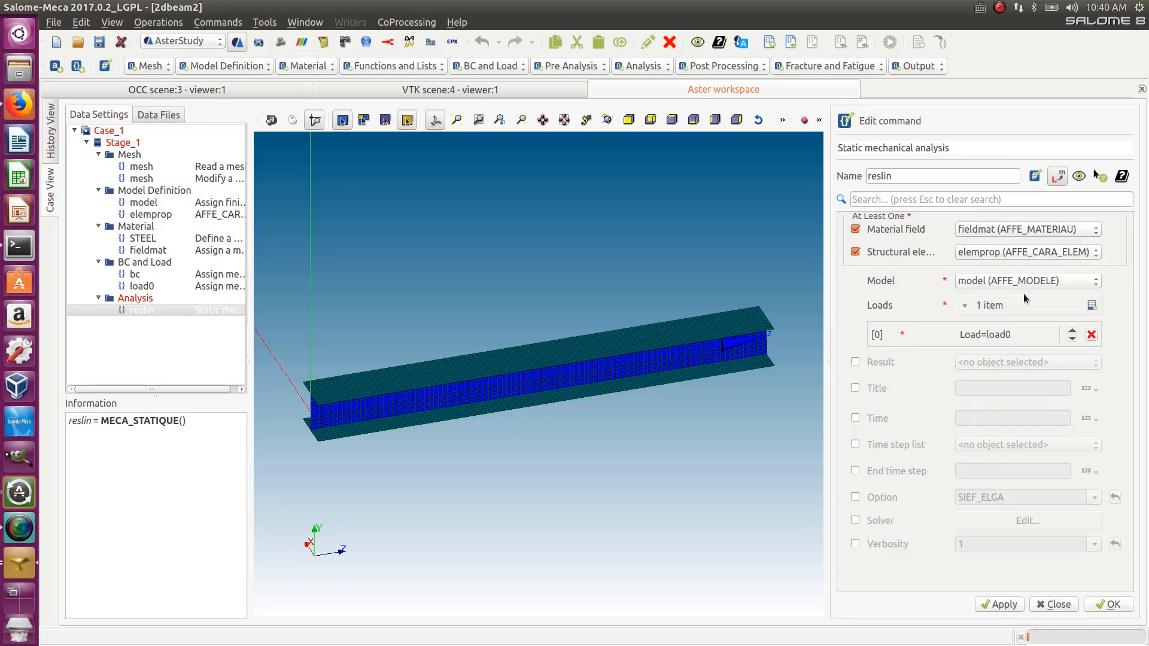
# - Add bc as a second load and store the static analysis command
pyautogui.click(1091, 306)
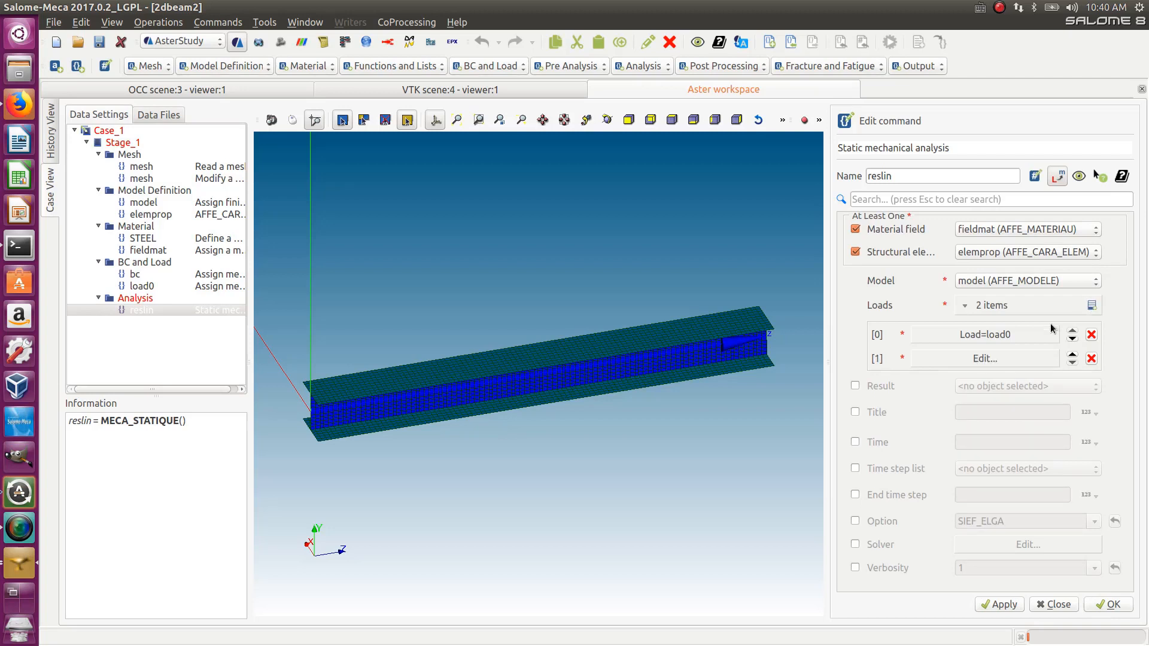
pyautogui.click(1015, 358)
pyautogui.click(1011, 226)
pyautogui.click(1003, 238)
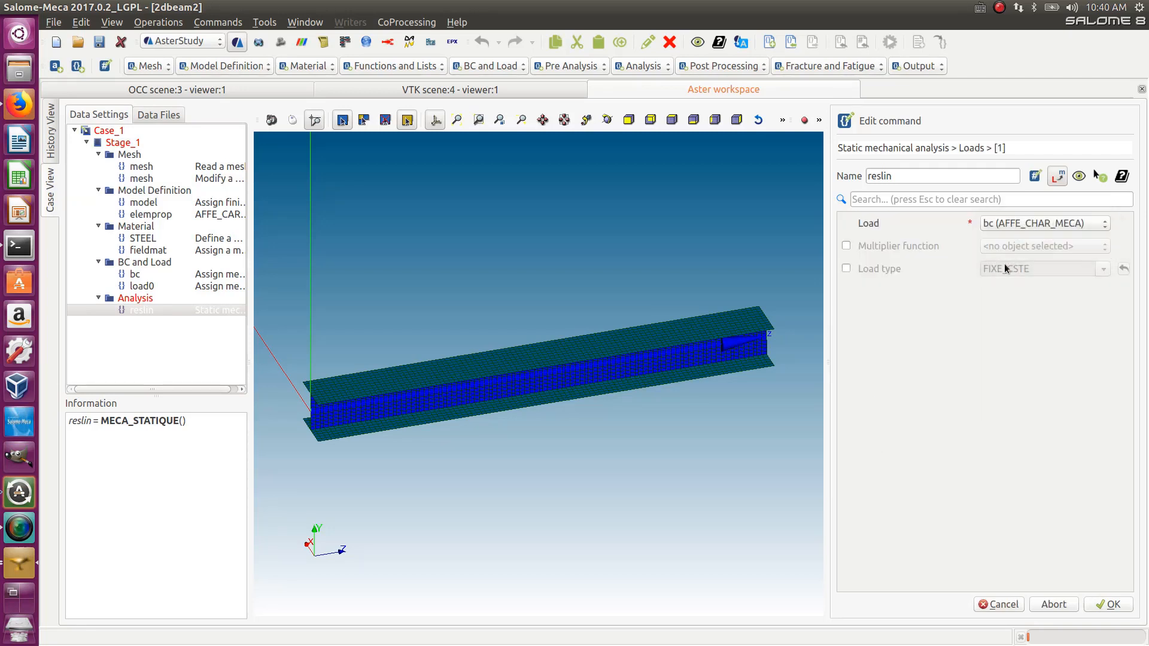
pyautogui.click(1111, 605)
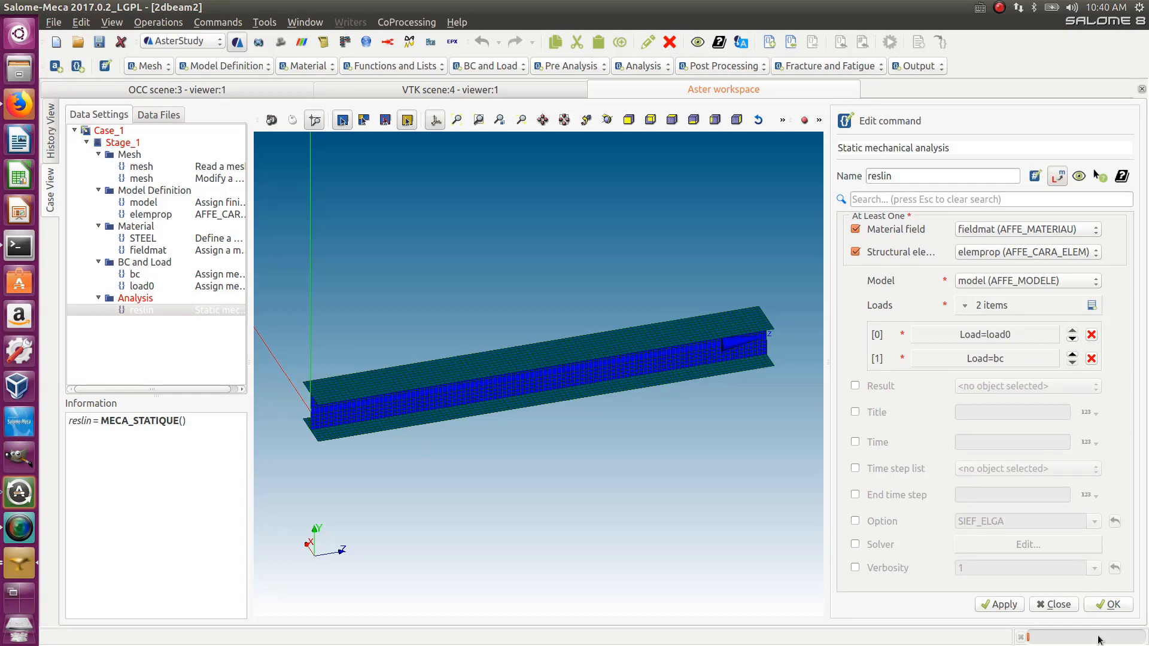
pyautogui.click(1111, 606)
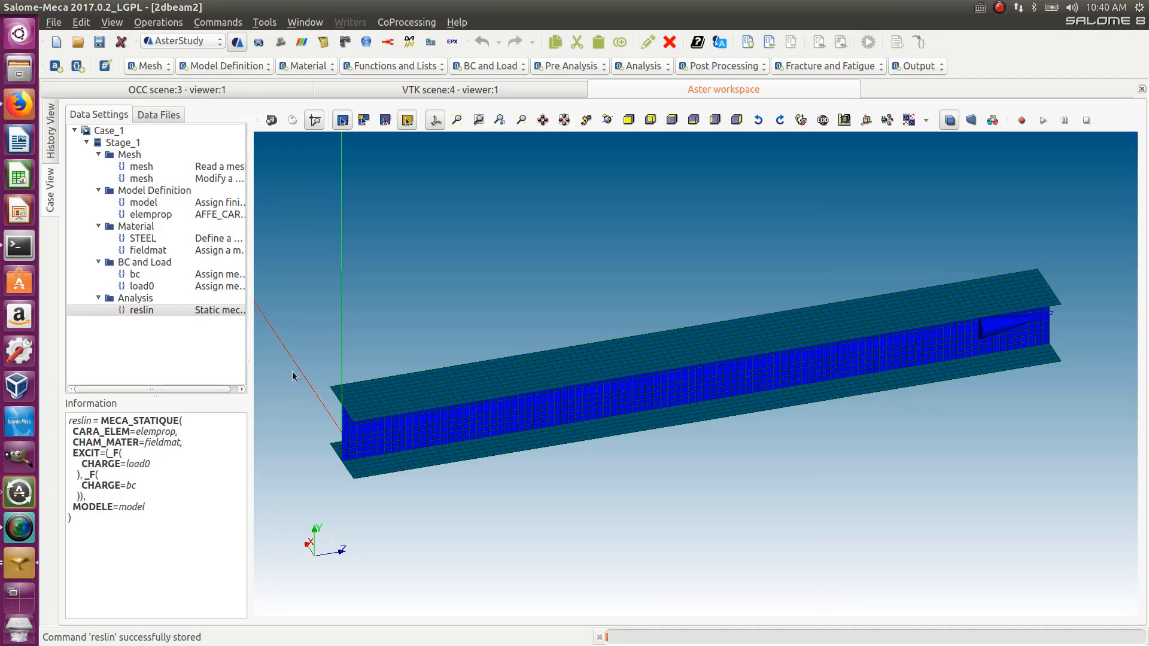
# - Add a CALC_CHAMP post-processing command and request SIGM_ELGA under CONTRAINTE
pyautogui.click(725, 67)
pyautogui.click(726, 78)
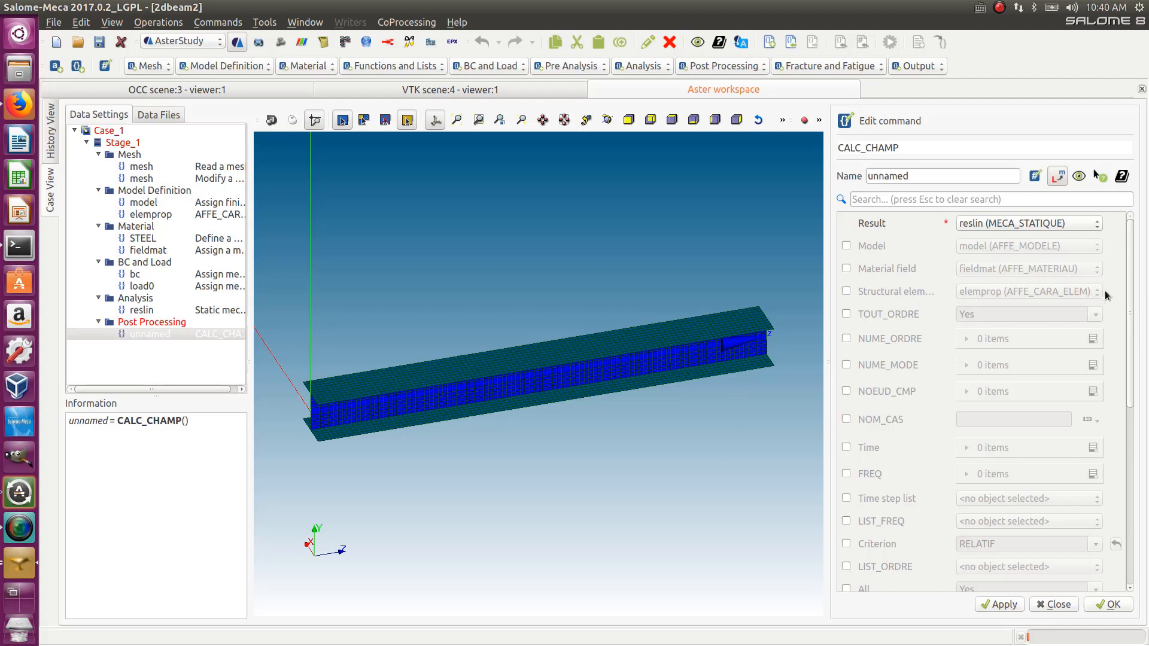
pyautogui.moveTo(1125, 265); pyautogui.dragTo(1140, 479)
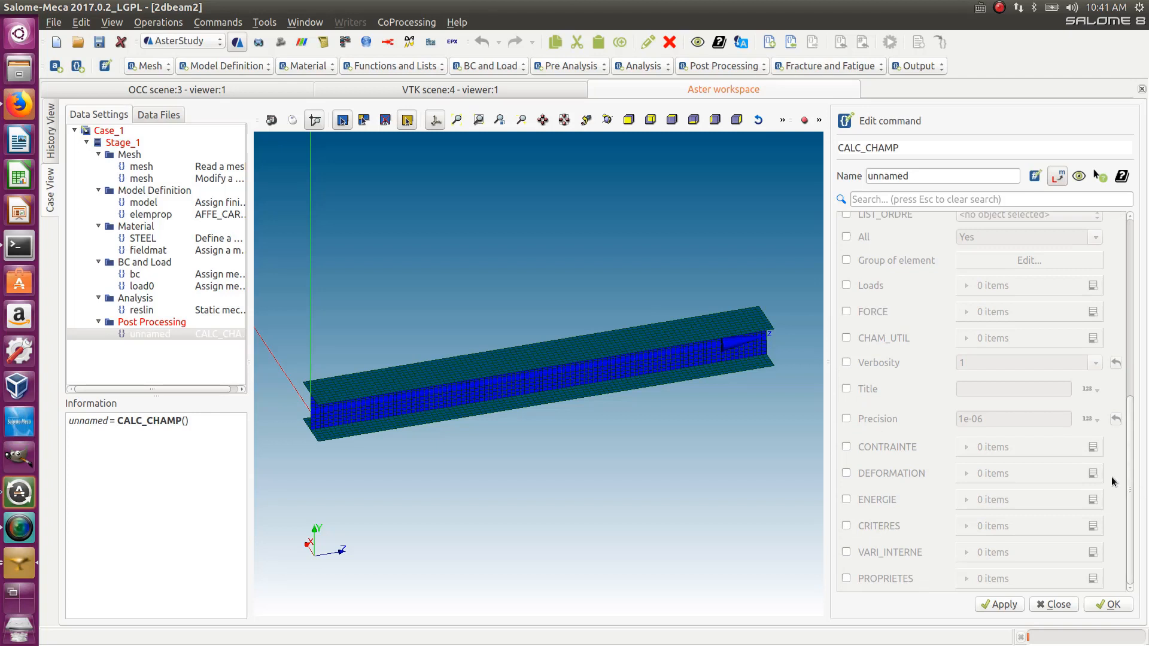
pyautogui.click(846, 448)
pyautogui.click(1093, 449)
pyautogui.click(1052, 474)
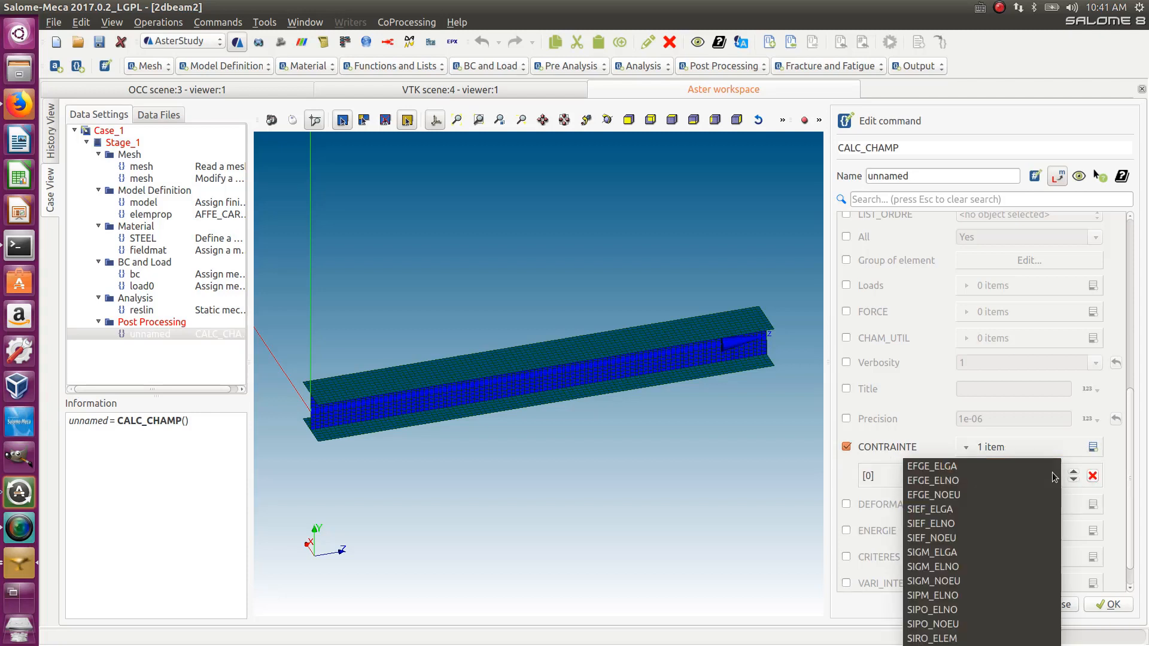
pyautogui.click(956, 552)
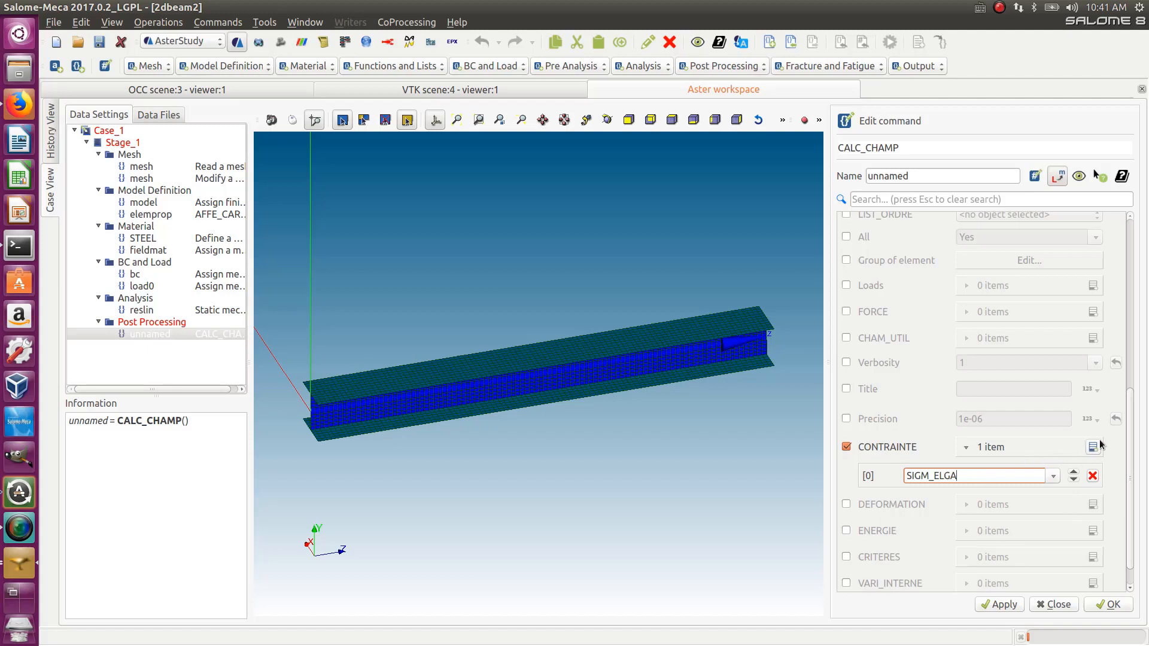
# - Add SIGM_ELNO as a second CONTRAINTE item
pyautogui.click(1092, 447)
pyautogui.click(1053, 498)
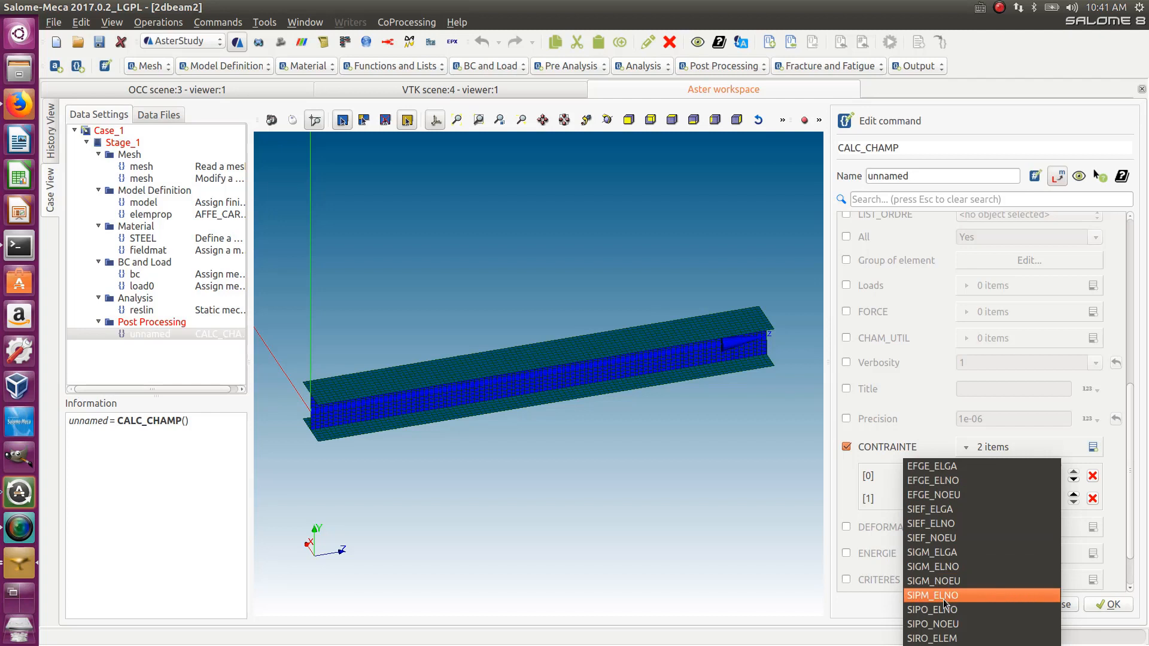
pyautogui.click(945, 566)
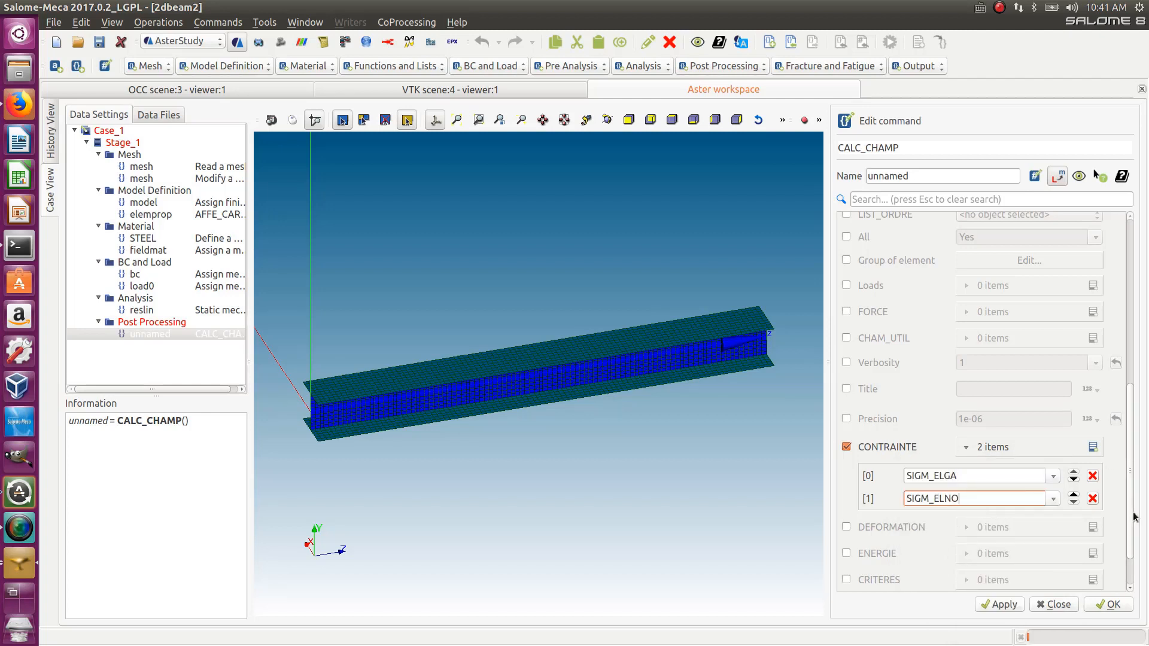
# - Enable CRITERES and add a SIEQ_ELGA item to it
pyautogui.scroll(-2, 1129, 555)
pyautogui.click(846, 527)
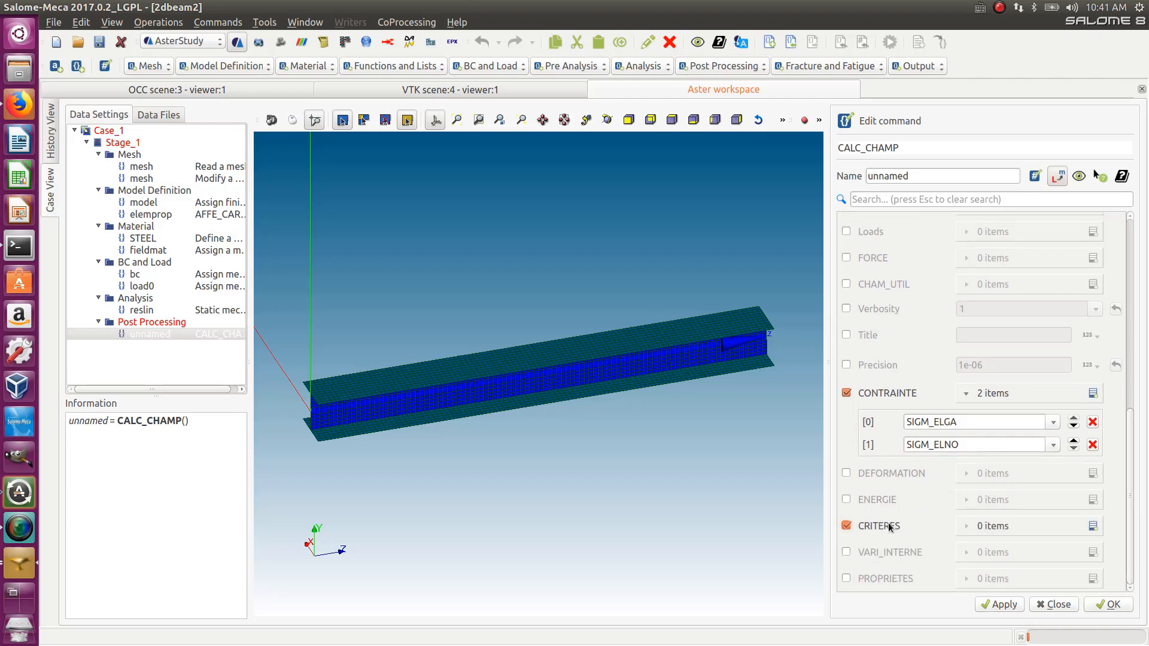
pyautogui.click(1092, 526)
pyautogui.scroll(-1, 1117, 534)
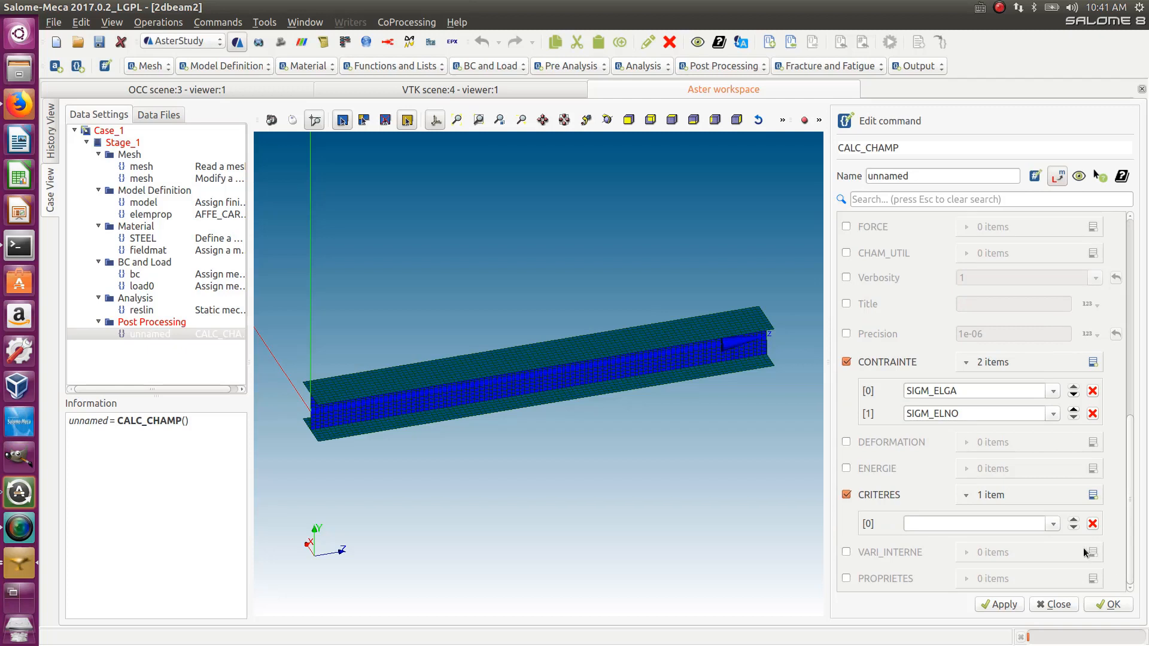
pyautogui.click(1052, 525)
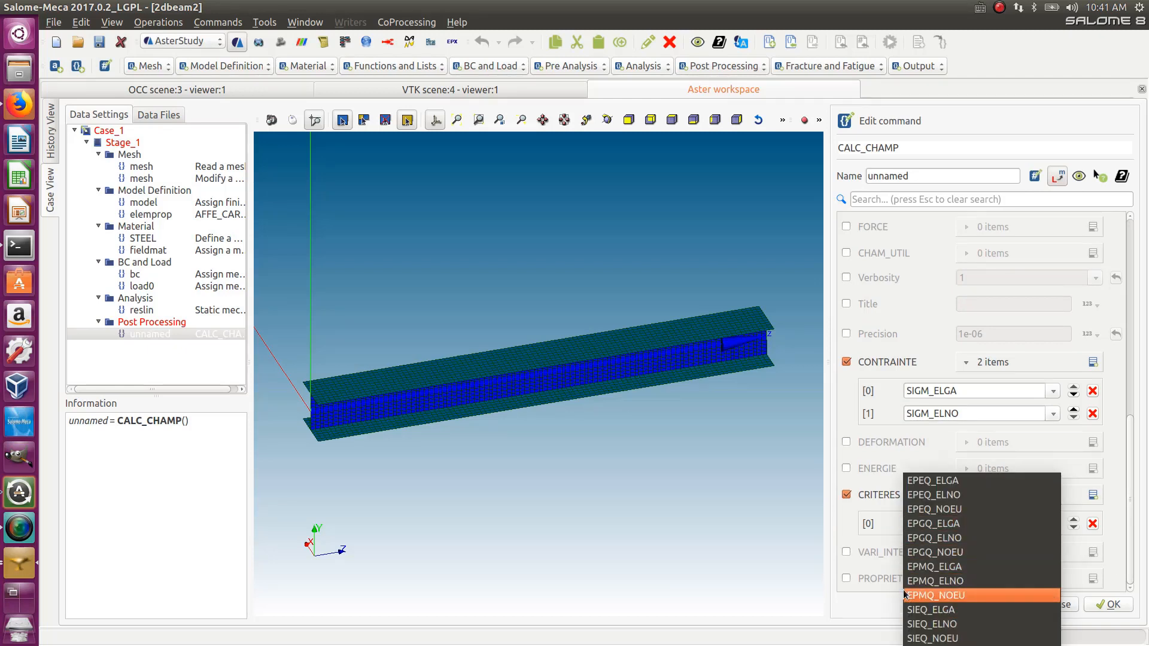
pyautogui.click(930, 606)
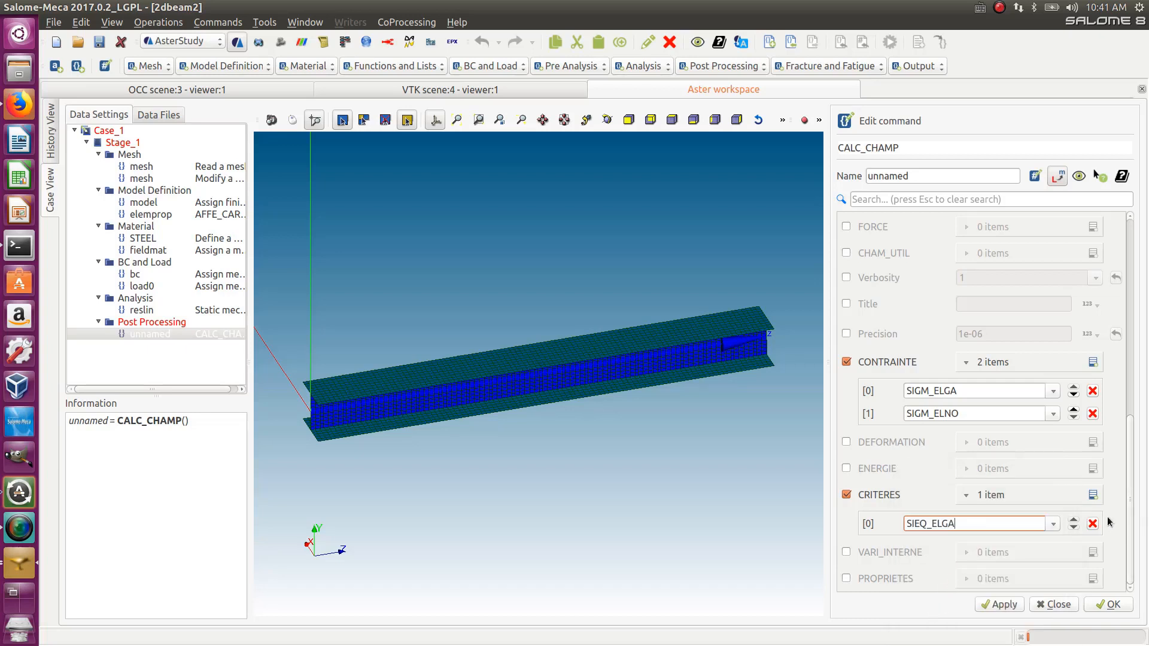
# - Add SIEQ_ELNO as a second CRITERES item and store the CALC_CHAMP command
pyautogui.click(1092, 494)
pyautogui.click(1053, 546)
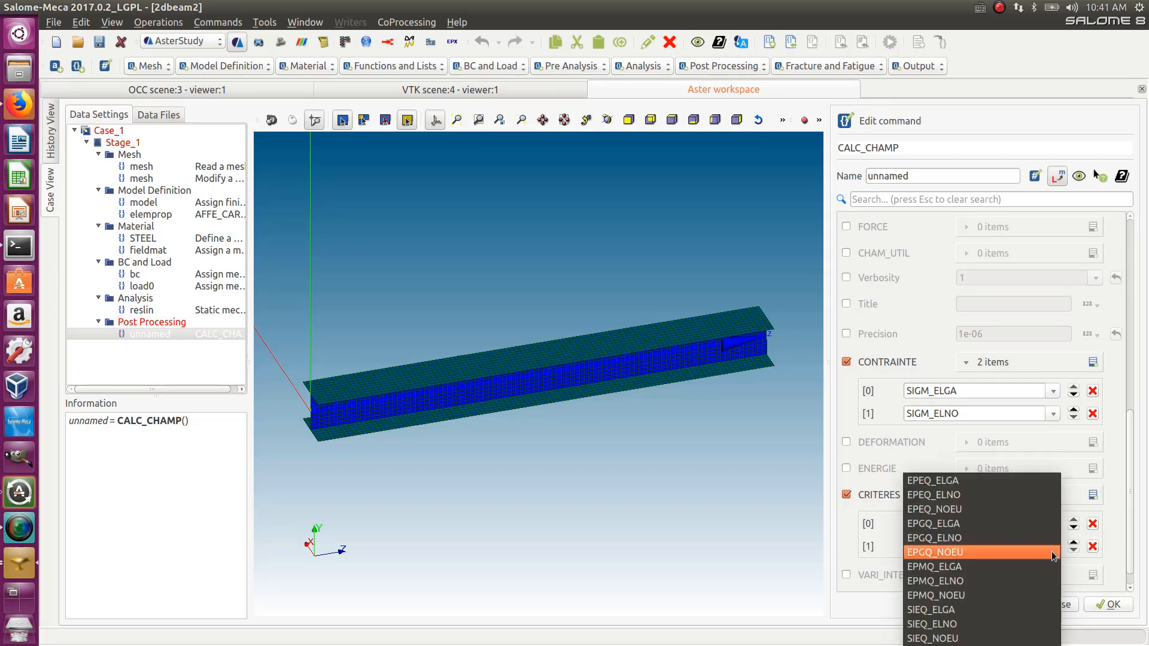
pyautogui.click(990, 624)
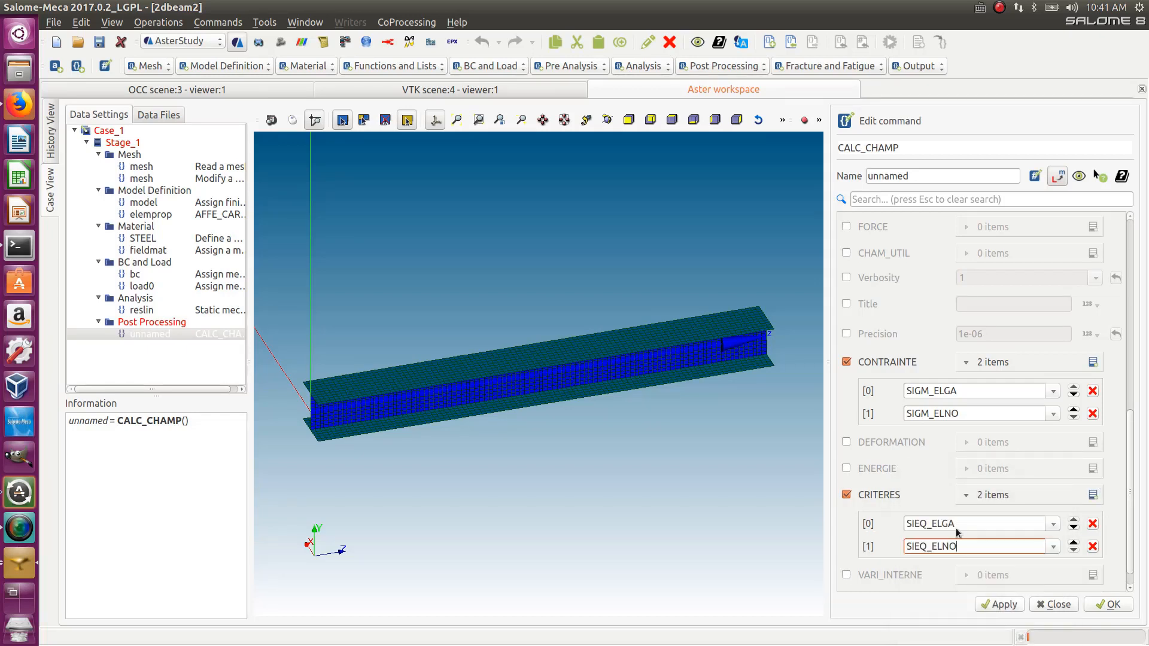
pyautogui.click(1103, 605)
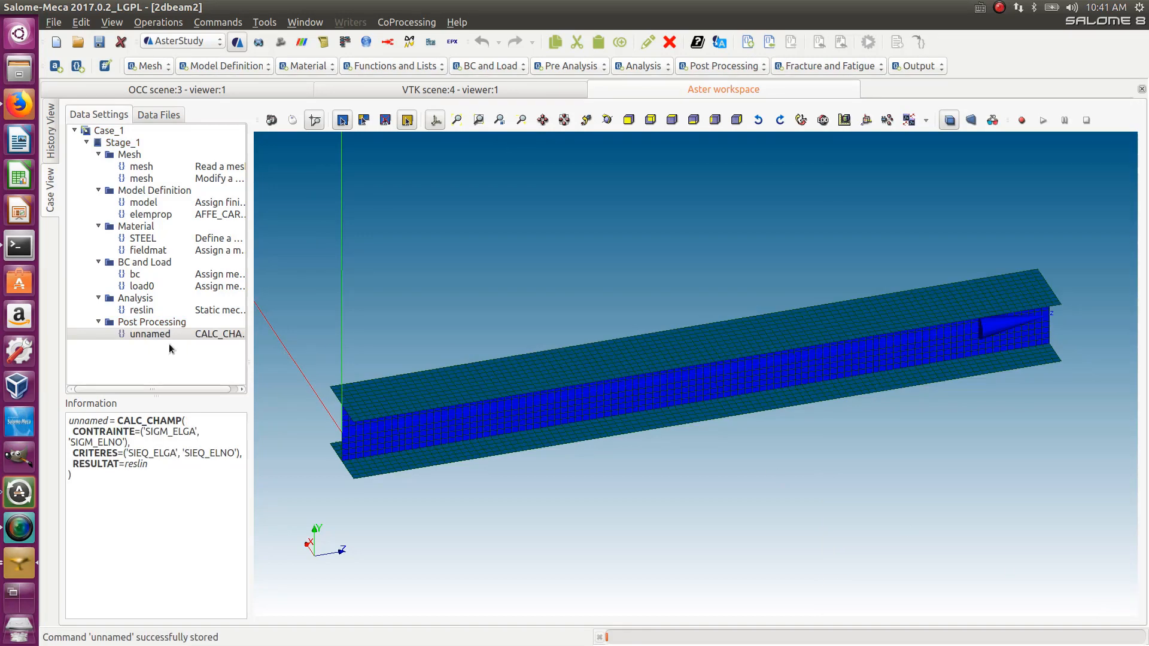
# - Add a Set output results command with the result file location 2dbeam2_res.rmed in the beam1 folder
pyautogui.click(931, 67)
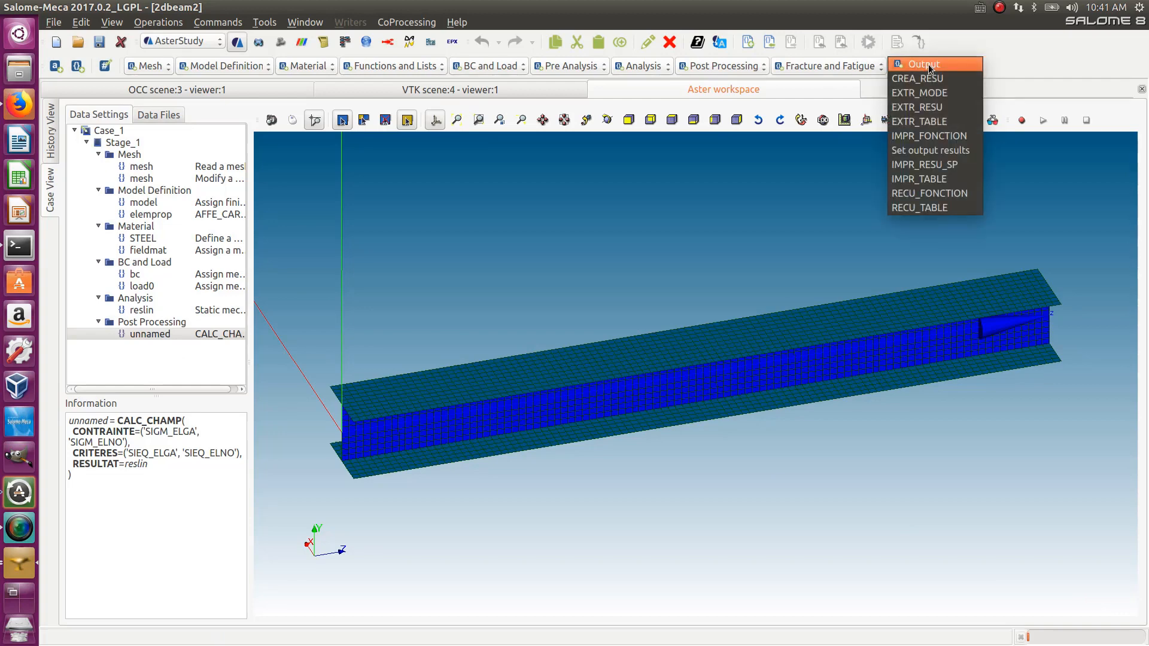
pyautogui.click(935, 150)
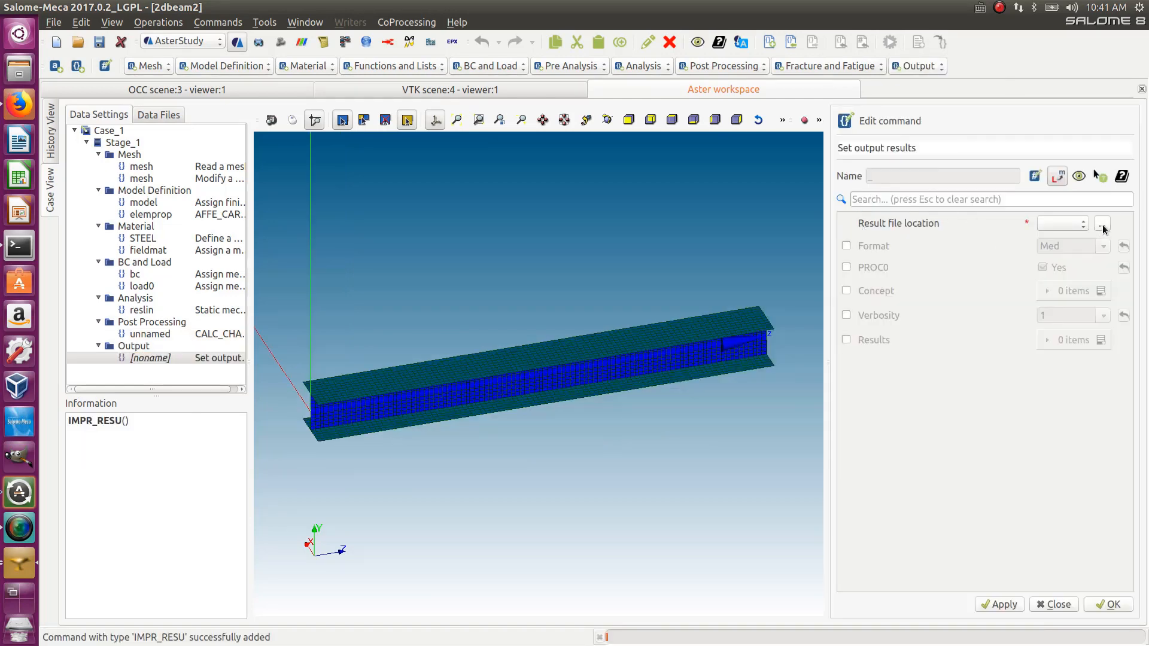
pyautogui.click(1101, 225)
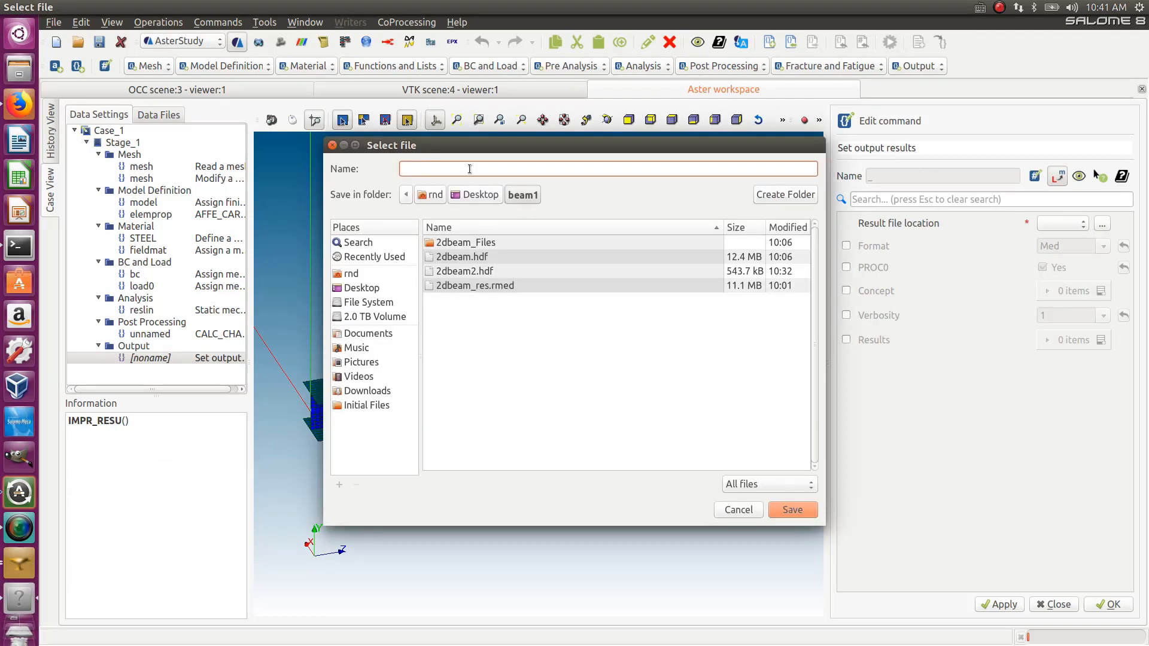
pyautogui.write('2dbeam2_res.rmed')
pyautogui.click(794, 510)
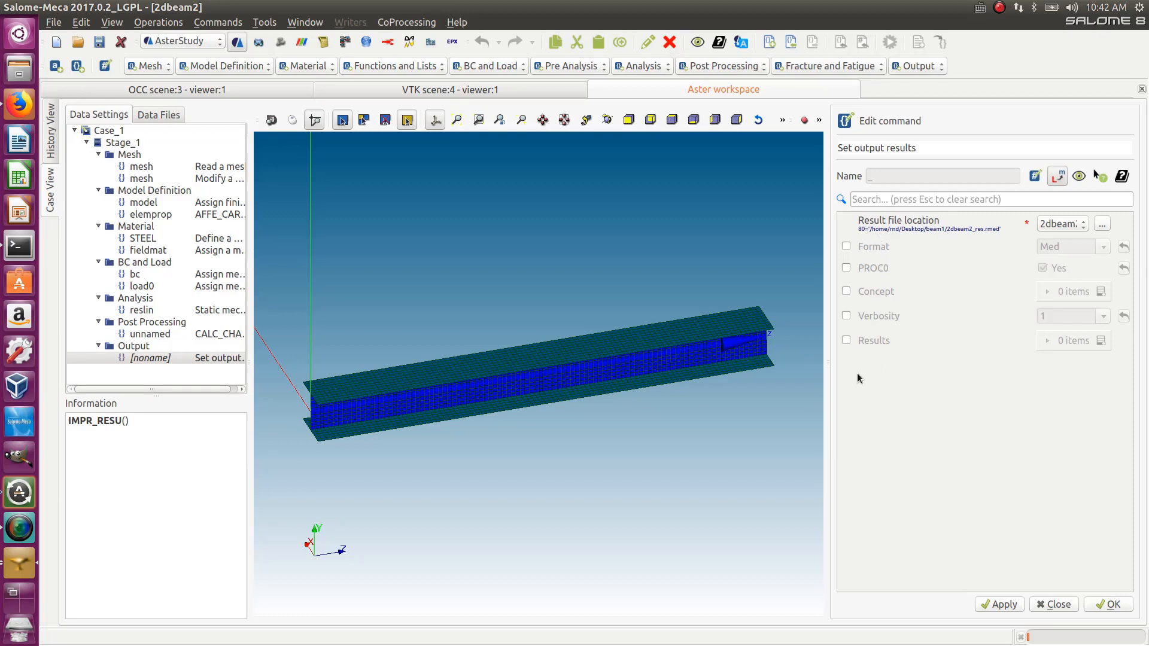
# - Add a Results item printing the reslin result and store the output command
pyautogui.click(846, 340)
pyautogui.click(1098, 342)
pyautogui.click(970, 367)
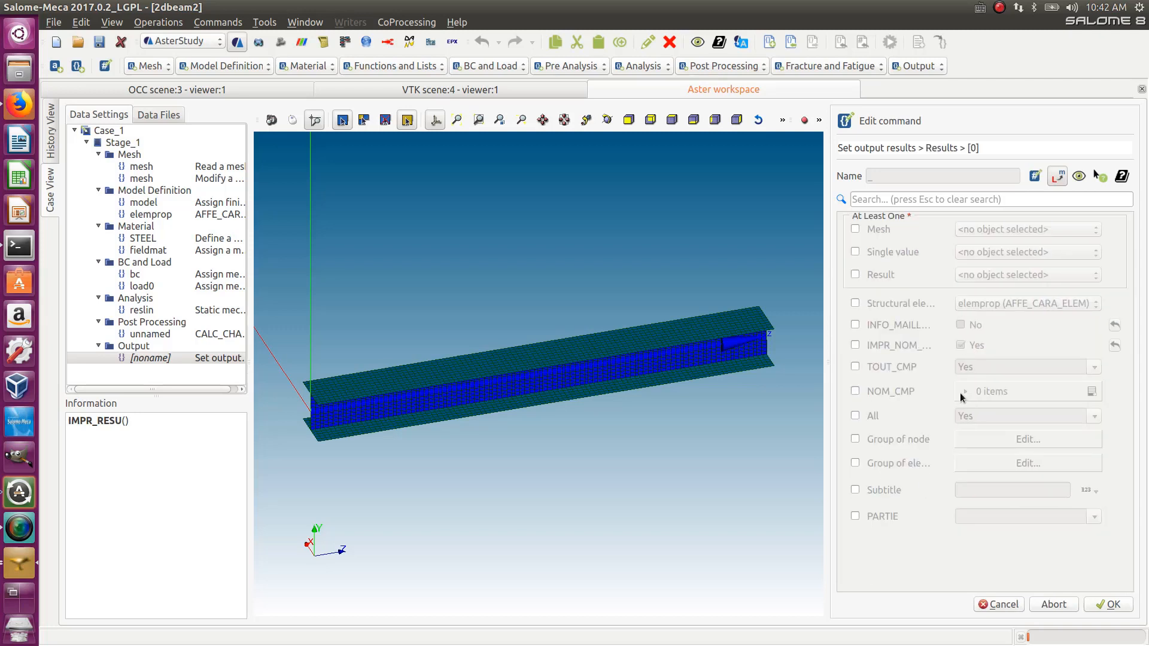
pyautogui.click(854, 274)
pyautogui.click(982, 274)
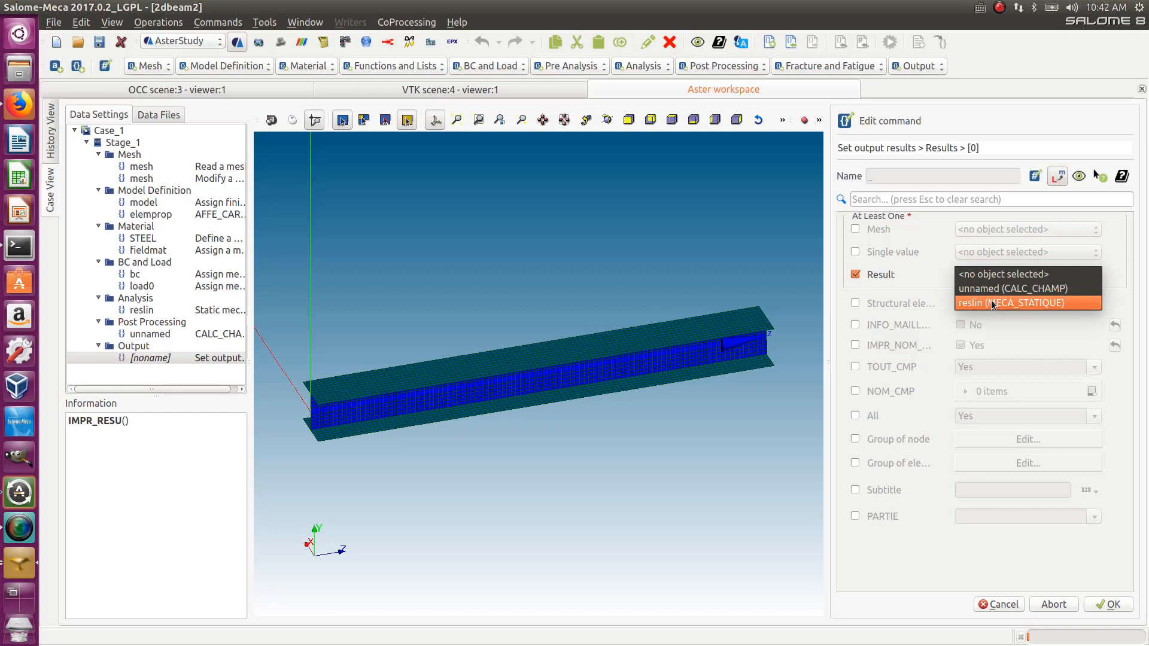
pyautogui.click(991, 300)
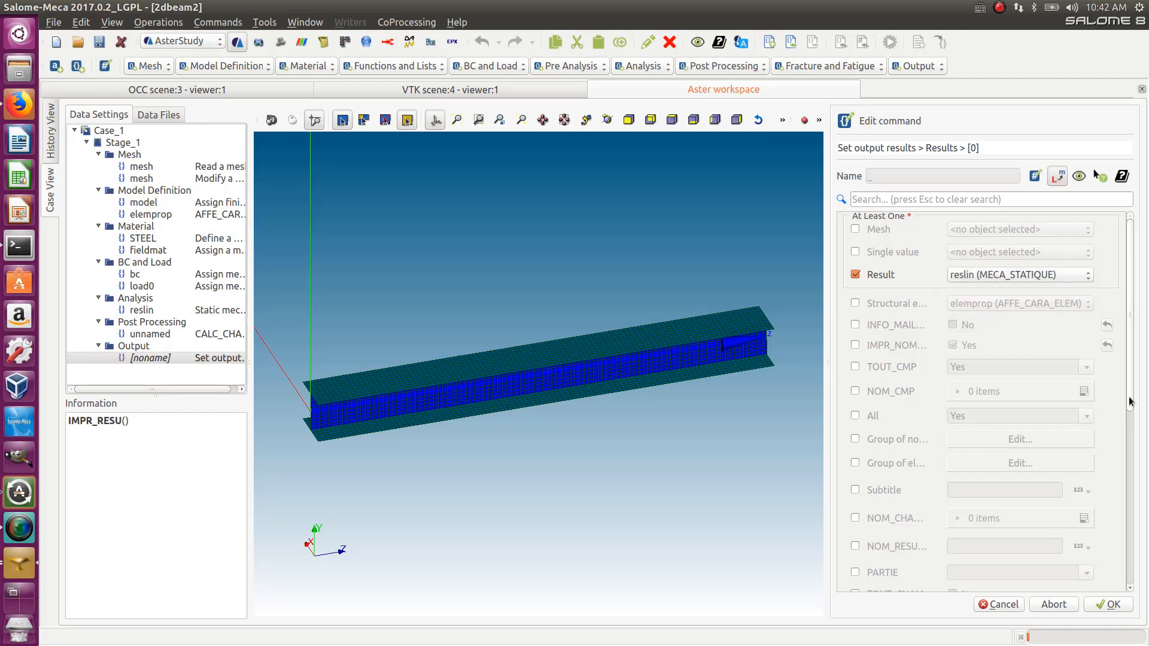
pyautogui.scroll(-10, 1048, 530)
pyautogui.click(1112, 605)
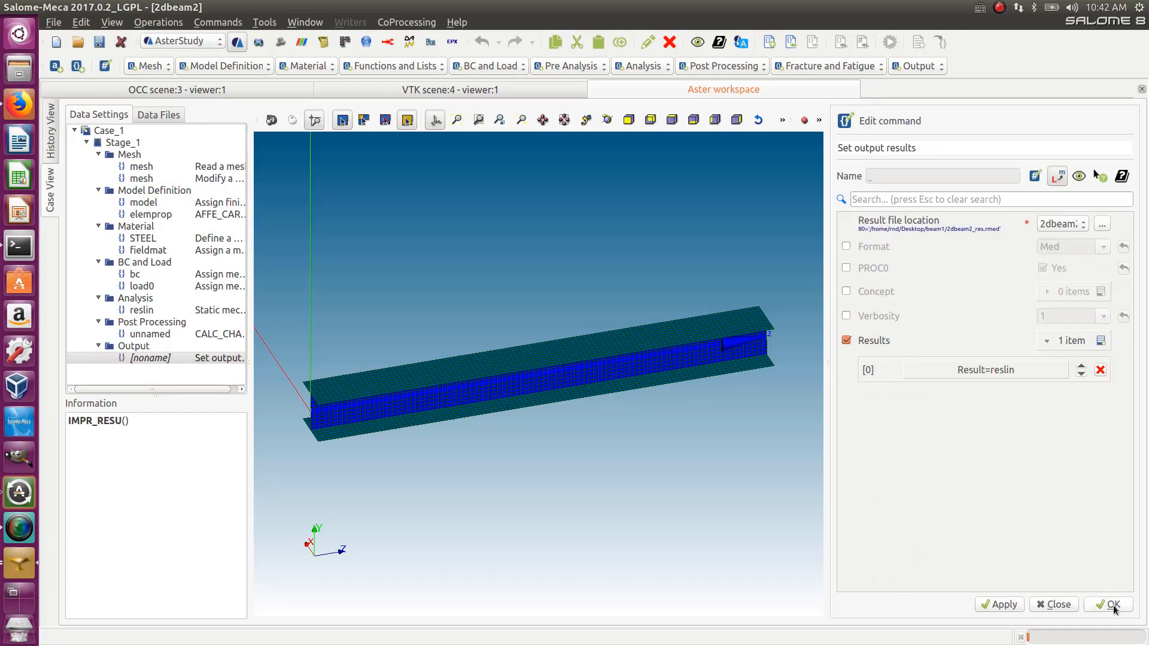
pyautogui.click(1110, 608)
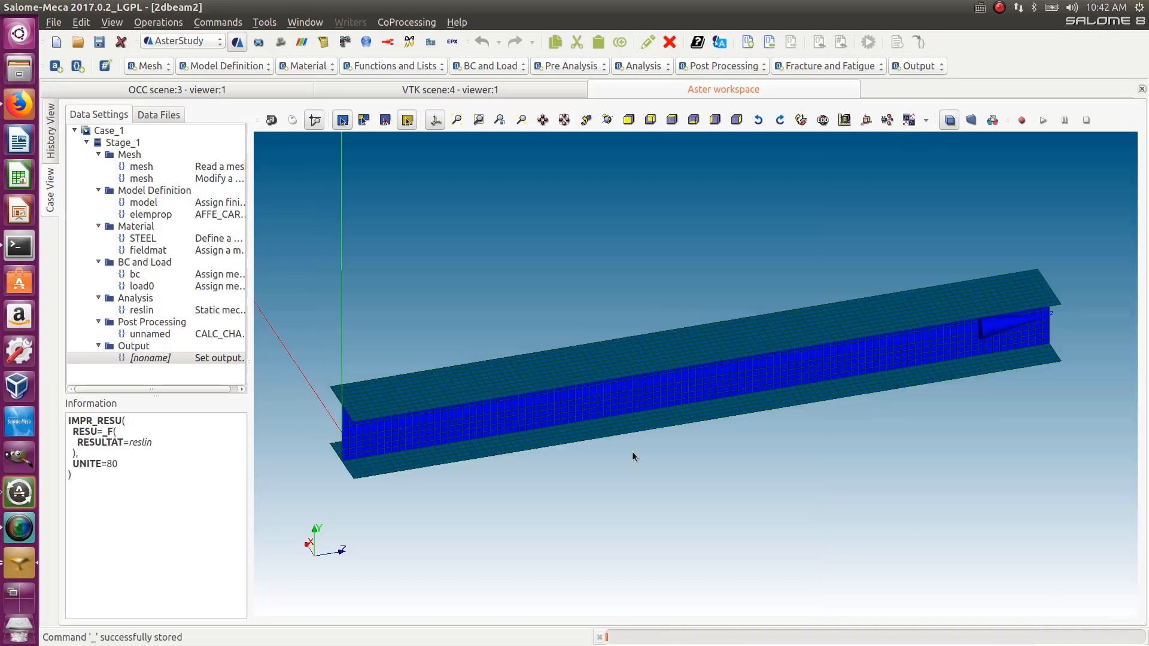
# - Rename the CALC_CHAMP post-processing command to reslin and store it
pyautogui.doubleClick(151, 333)
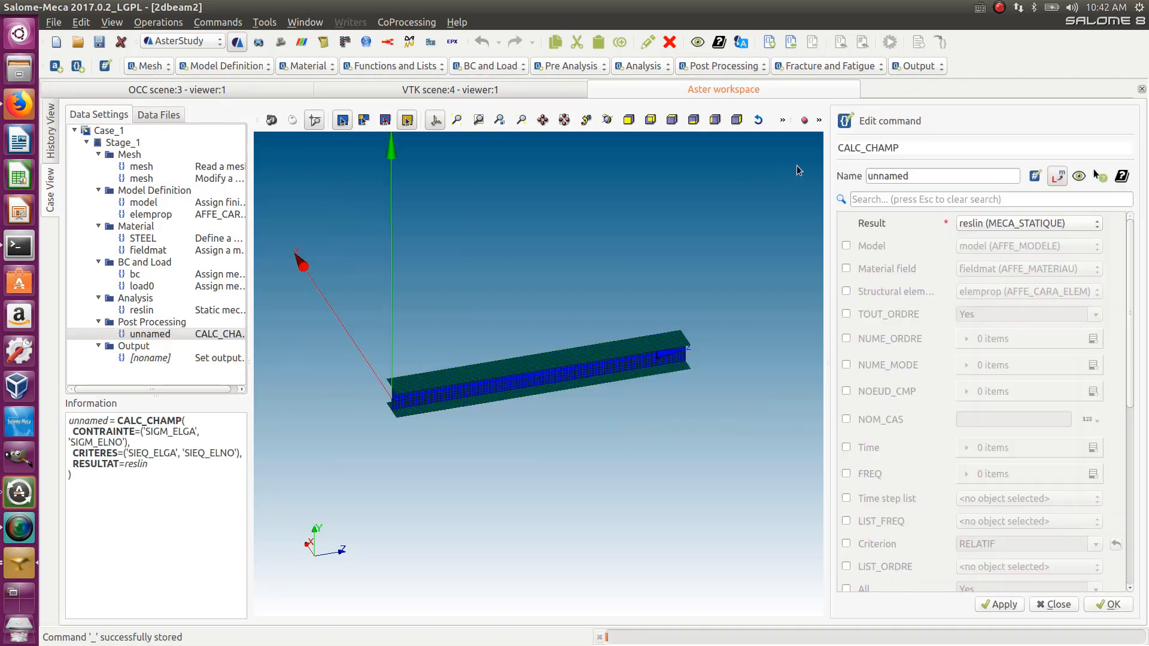
pyautogui.moveTo(912, 179); pyautogui.dragTo(854, 178)
pyautogui.write('re')
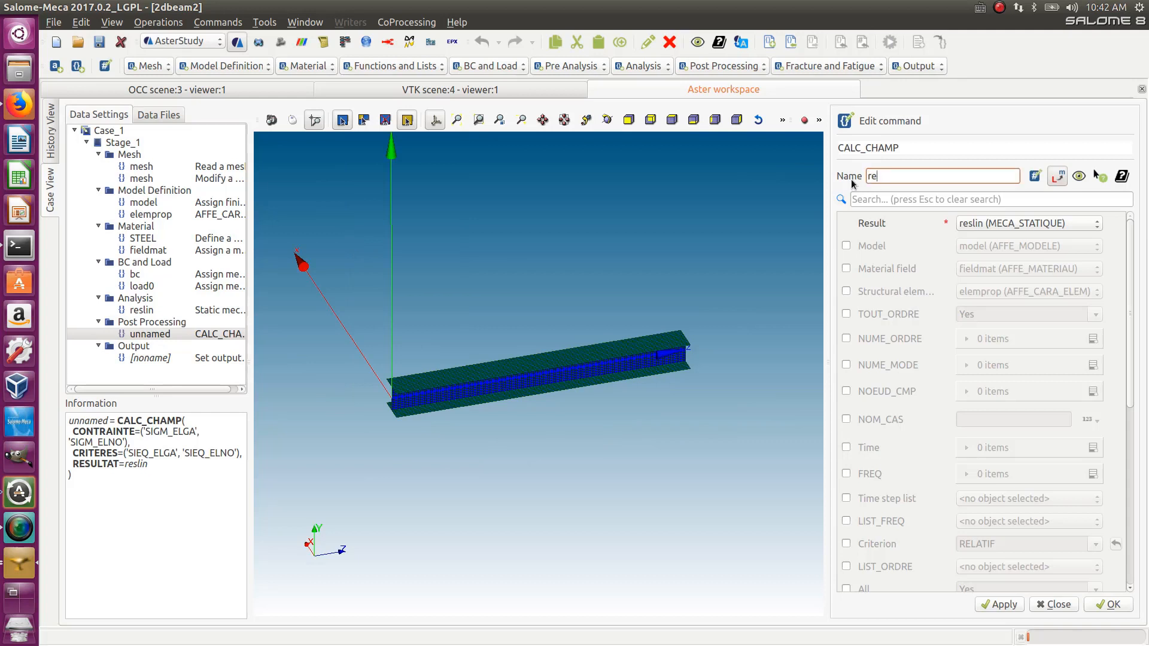
pyautogui.write('slin')
pyautogui.click(1114, 605)
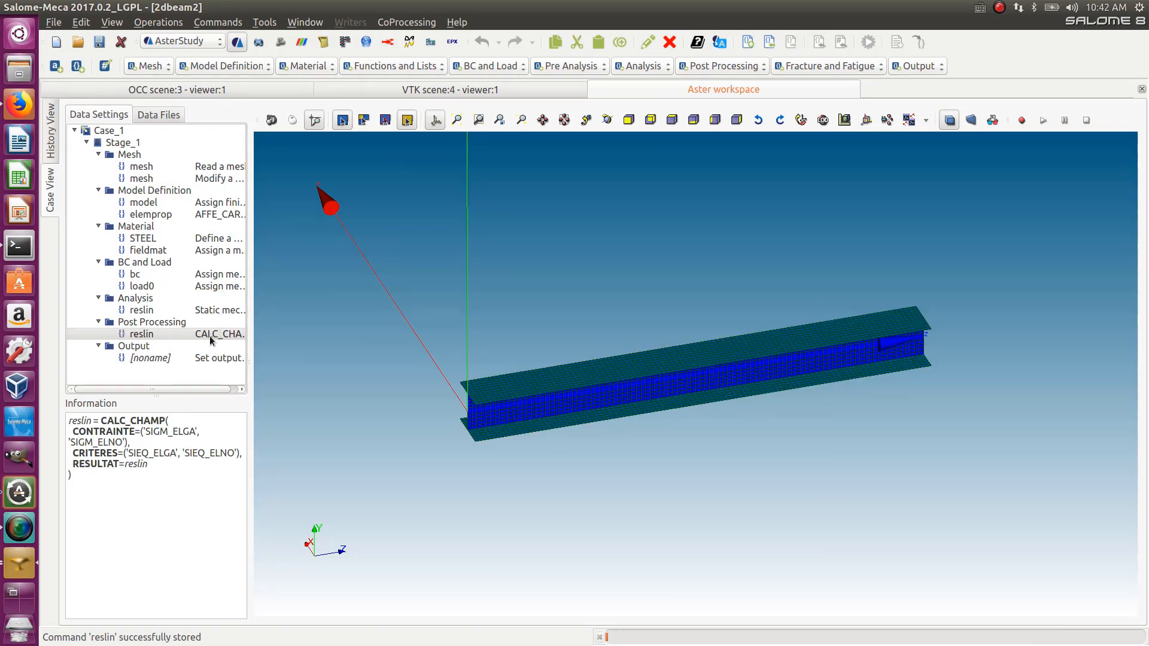
# - Try to run Stage_1 of Case_1 from the history view with the default run settings
pyautogui.moveTo(249, 333); pyautogui.dragTo(271, 334)
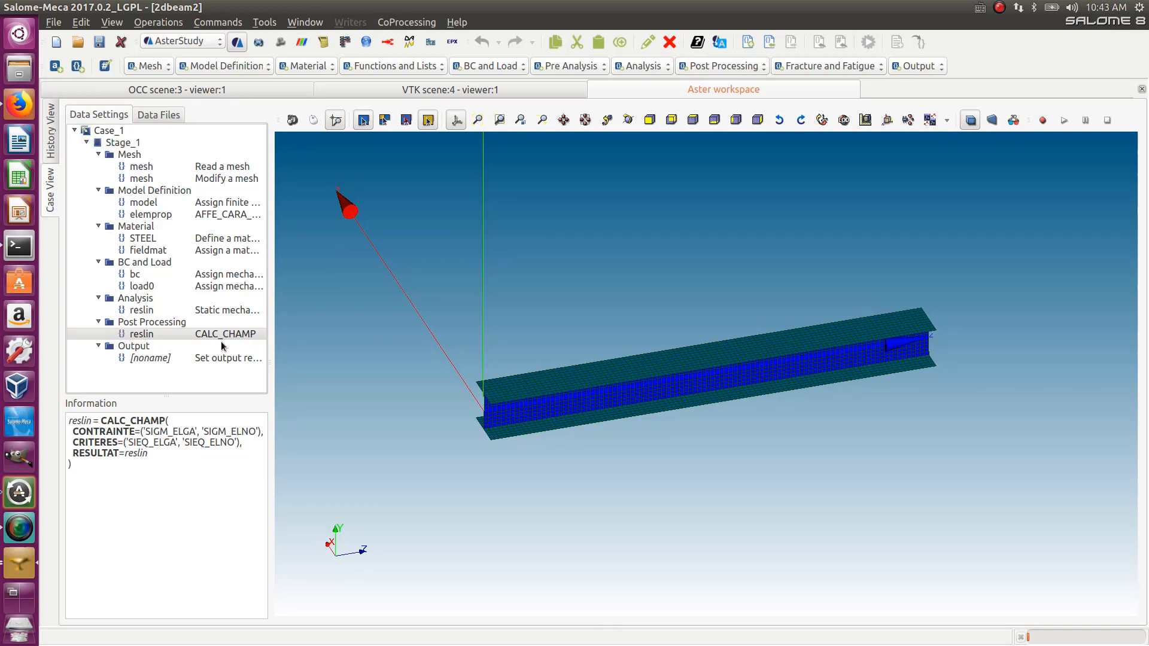
pyautogui.click(99, 41)
pyautogui.click(52, 148)
pyautogui.click(109, 89)
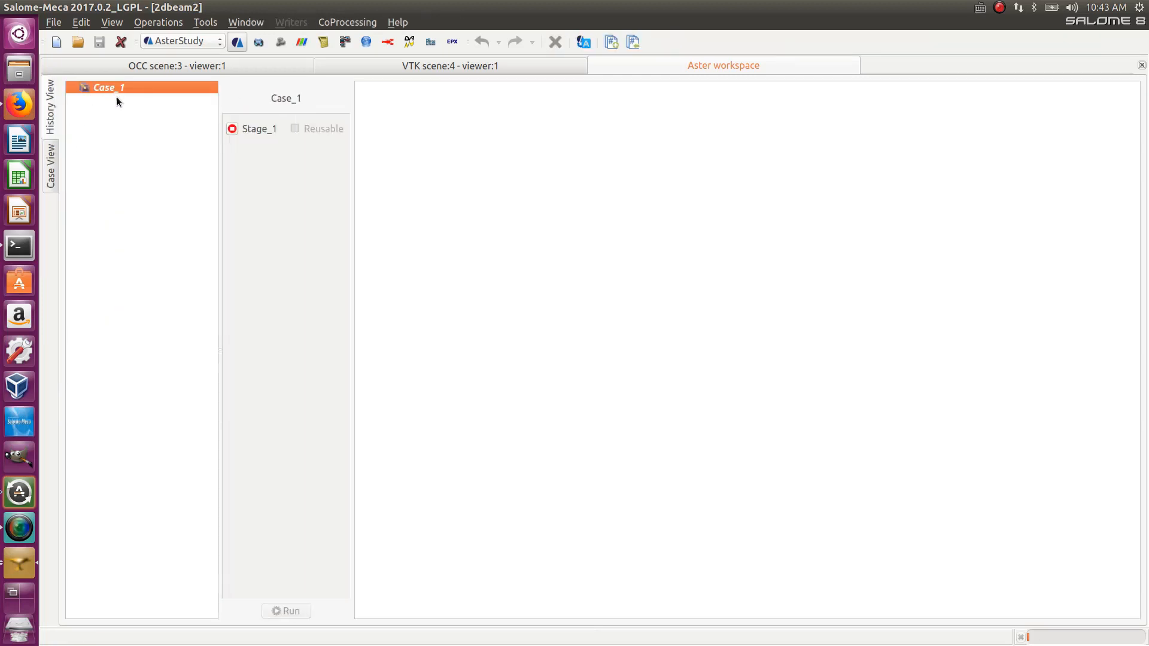
pyautogui.click(232, 129)
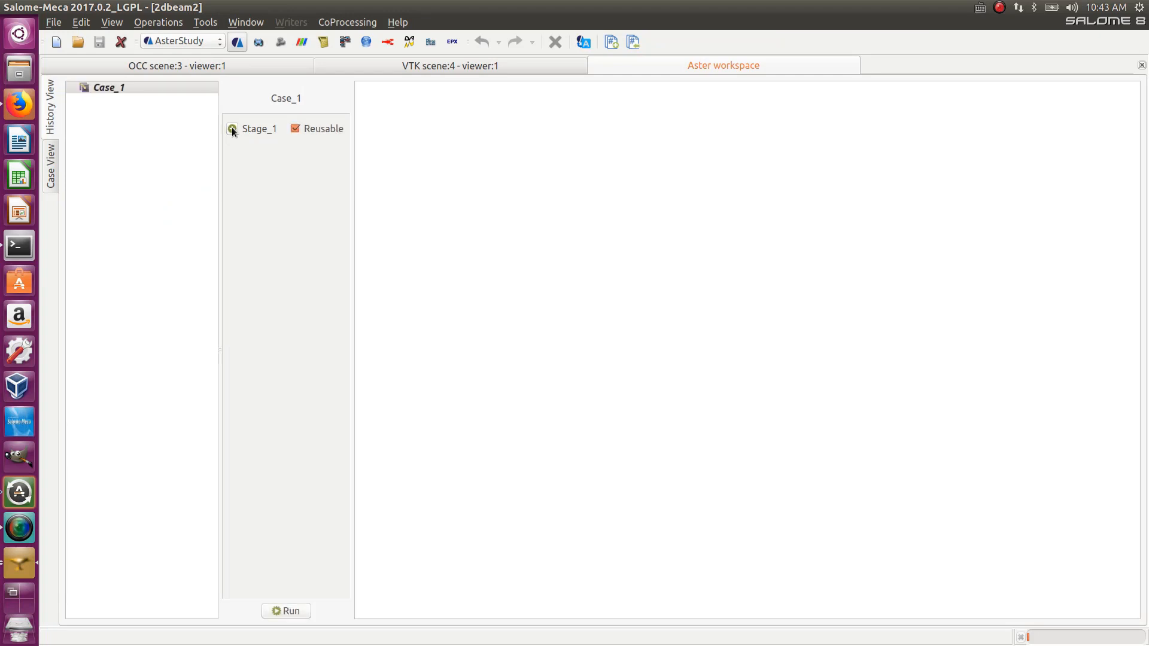
pyautogui.click(290, 611)
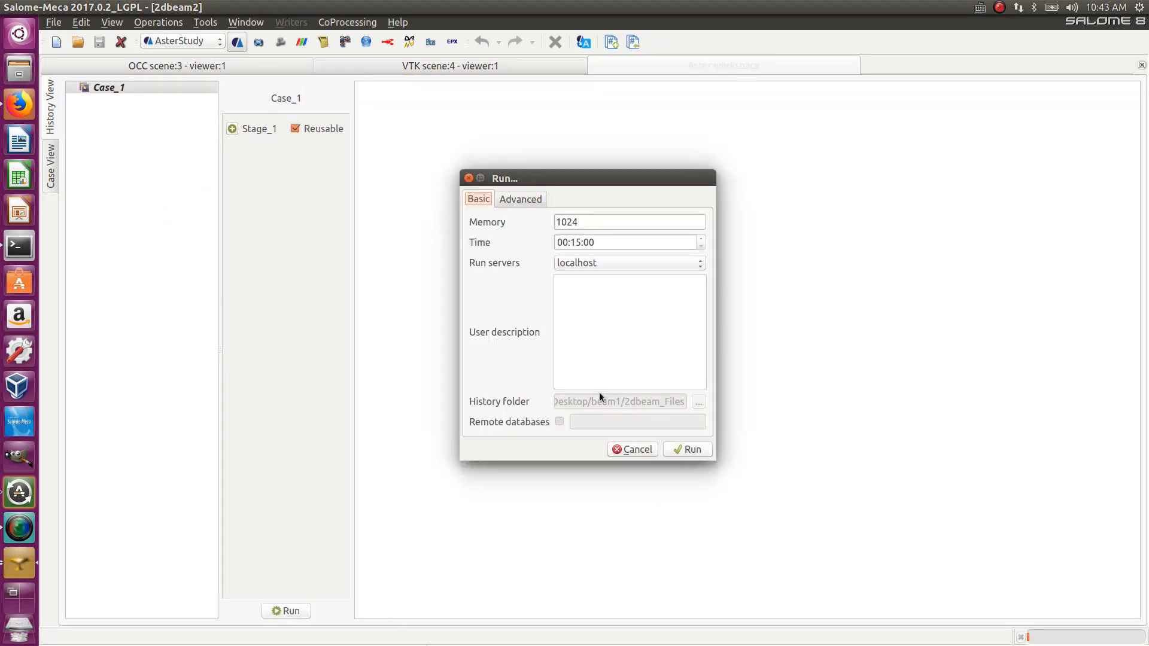
pyautogui.click(688, 449)
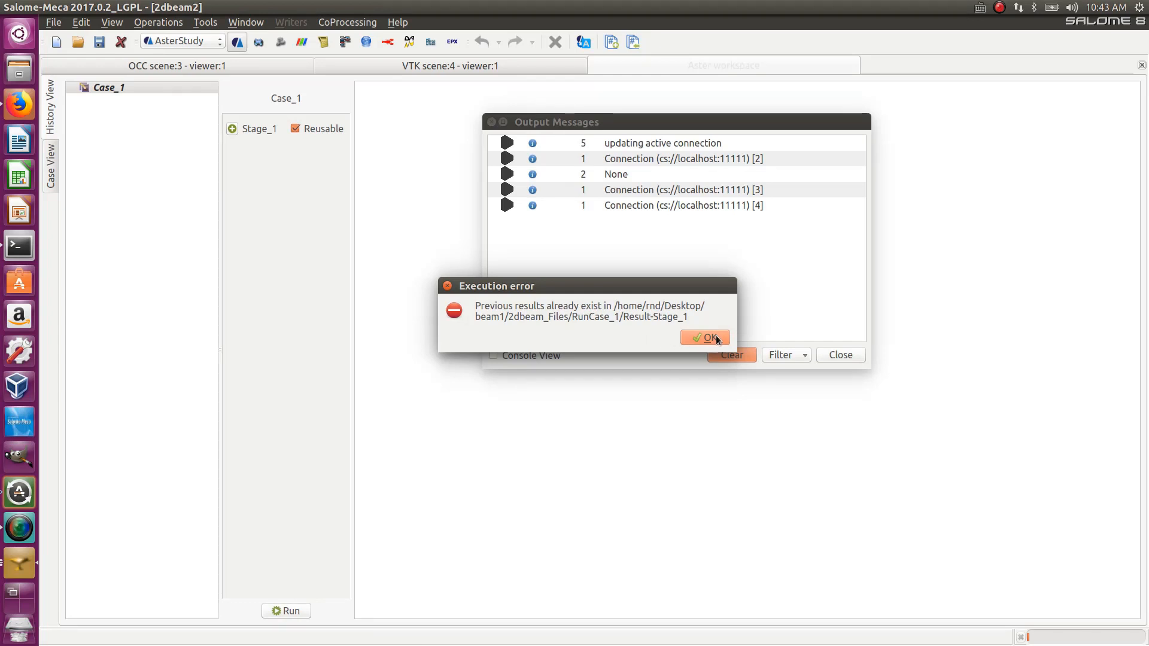
pyautogui.click(717, 336)
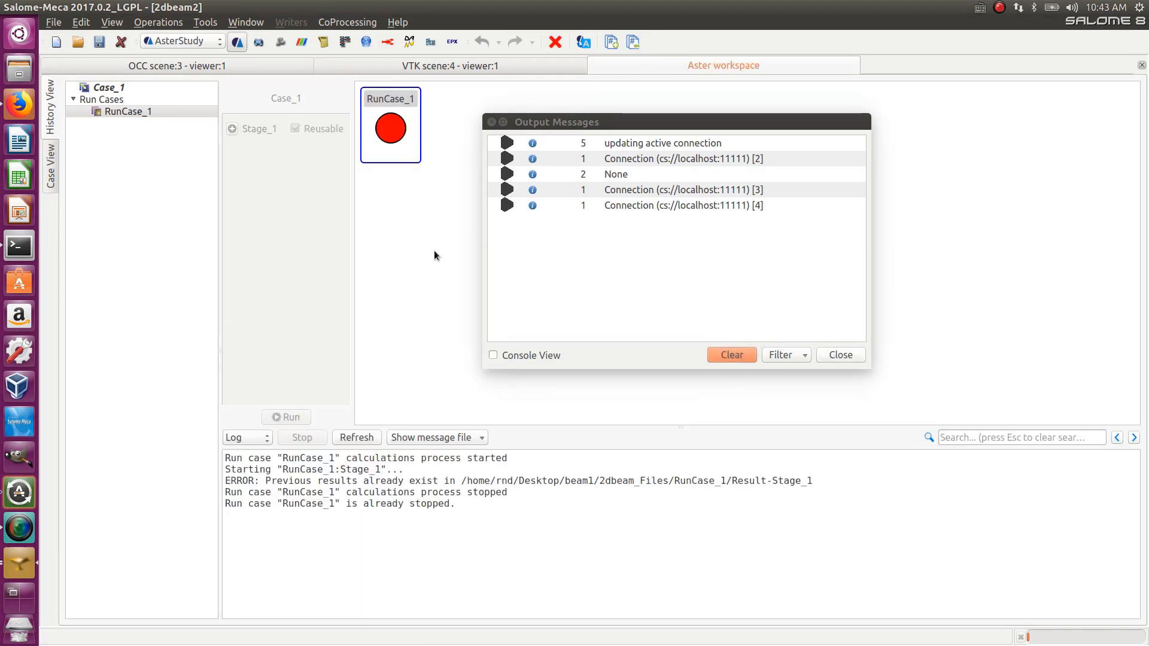
pyautogui.click(428, 232)
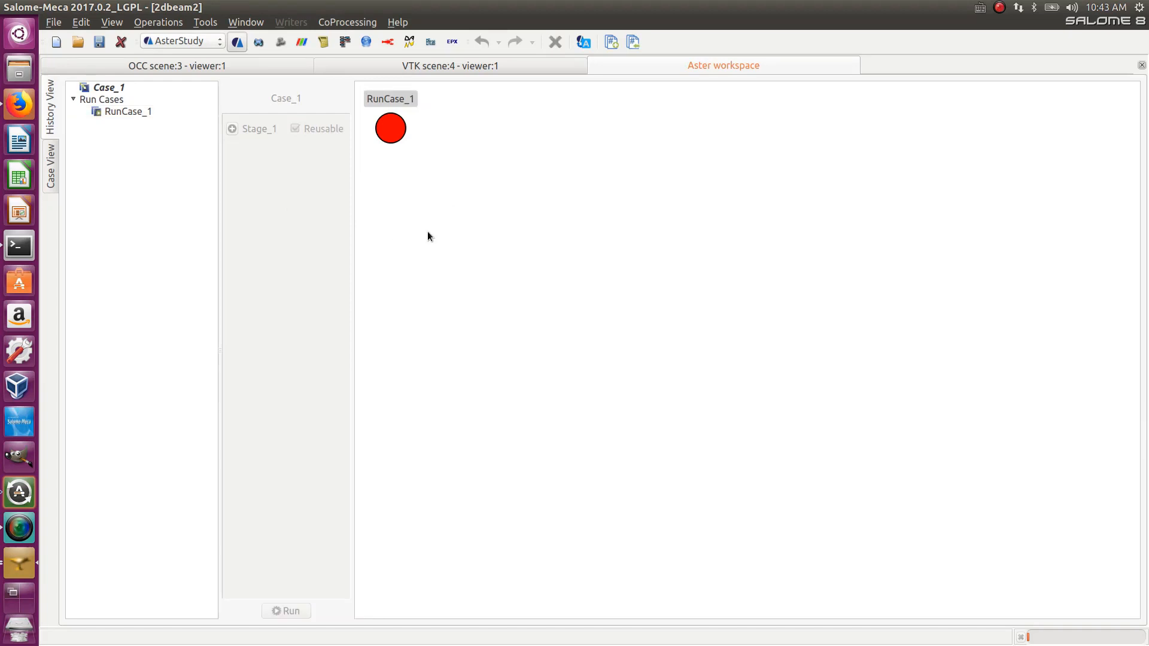
# - Delete all old RunCase folders inside Desktop/beam1/2dbeam_Files in the file manager
pyautogui.click(395, 132)
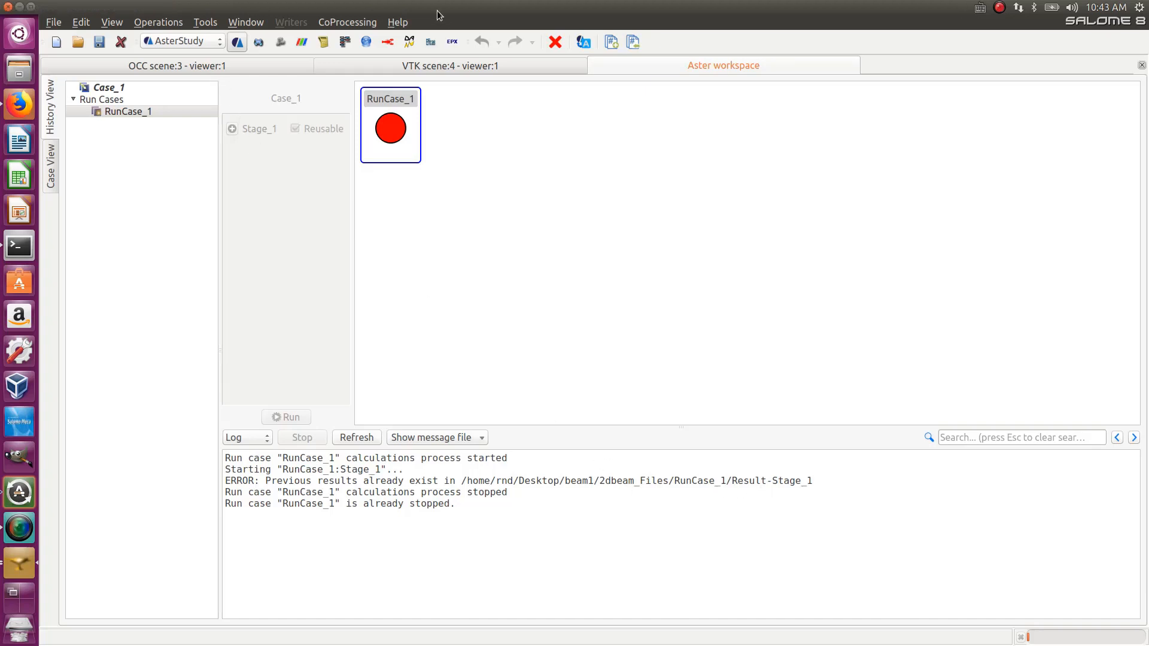
pyautogui.click(14, 73)
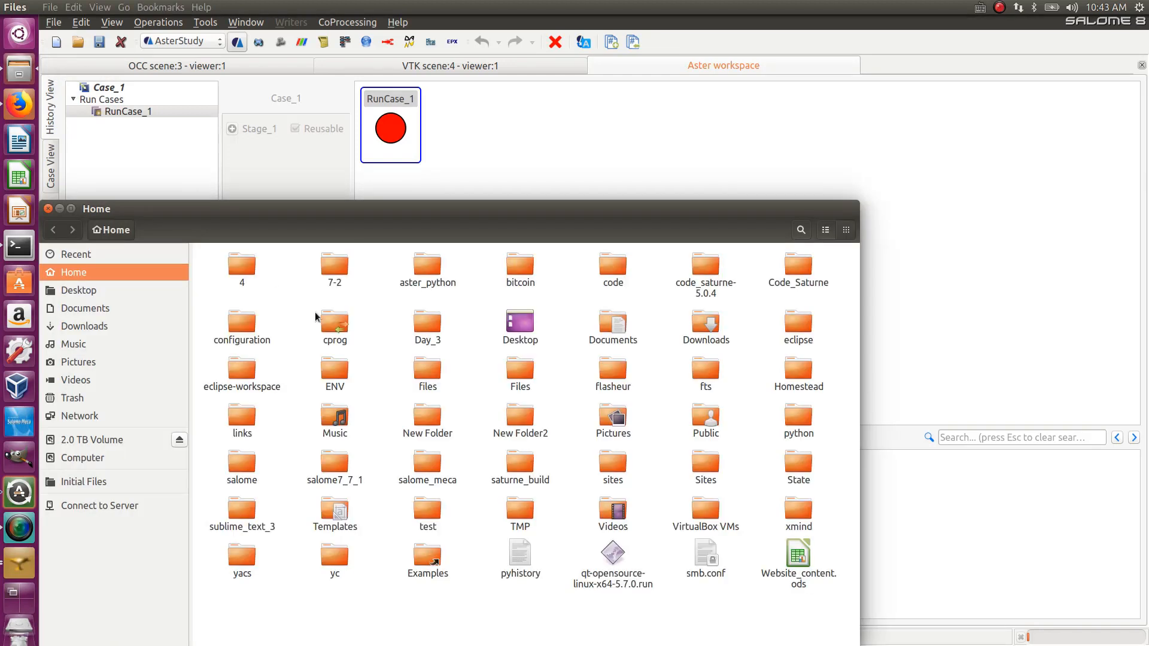
pyautogui.click(77, 292)
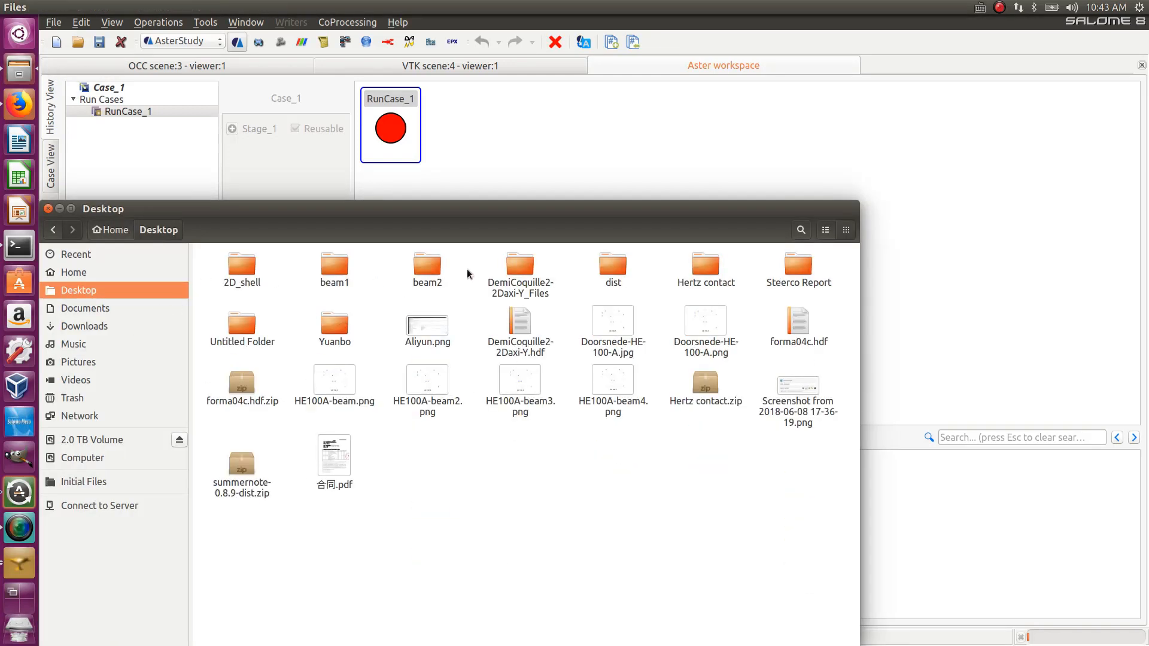
pyautogui.click(345, 269)
pyautogui.doubleClick(345, 270)
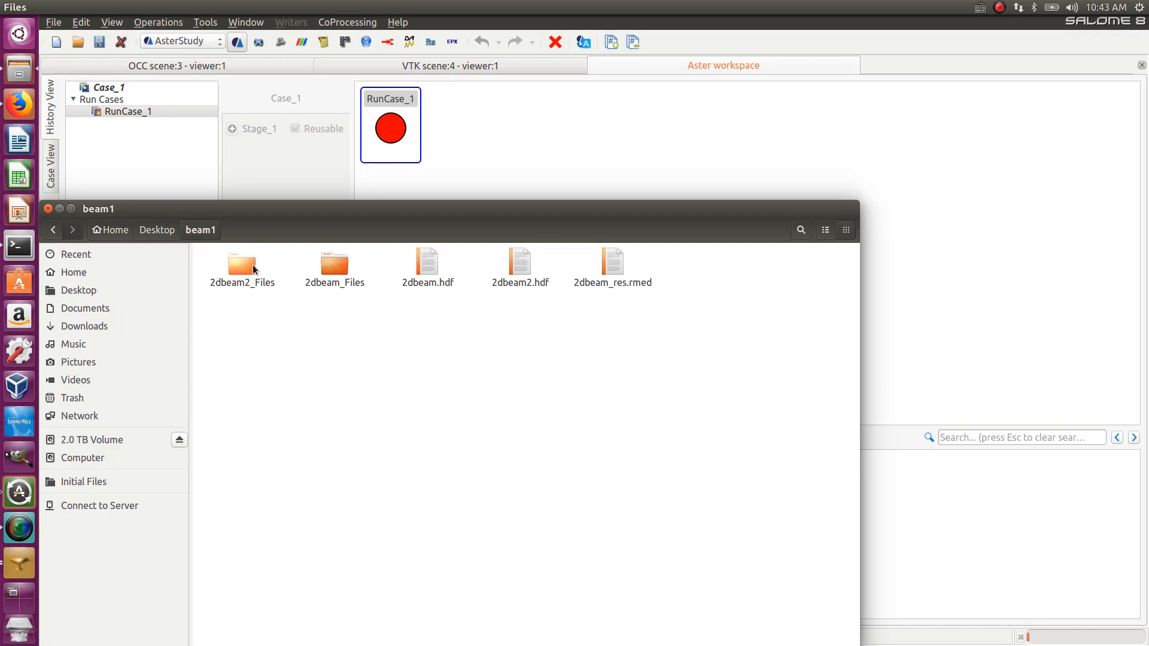
pyautogui.doubleClick(321, 268)
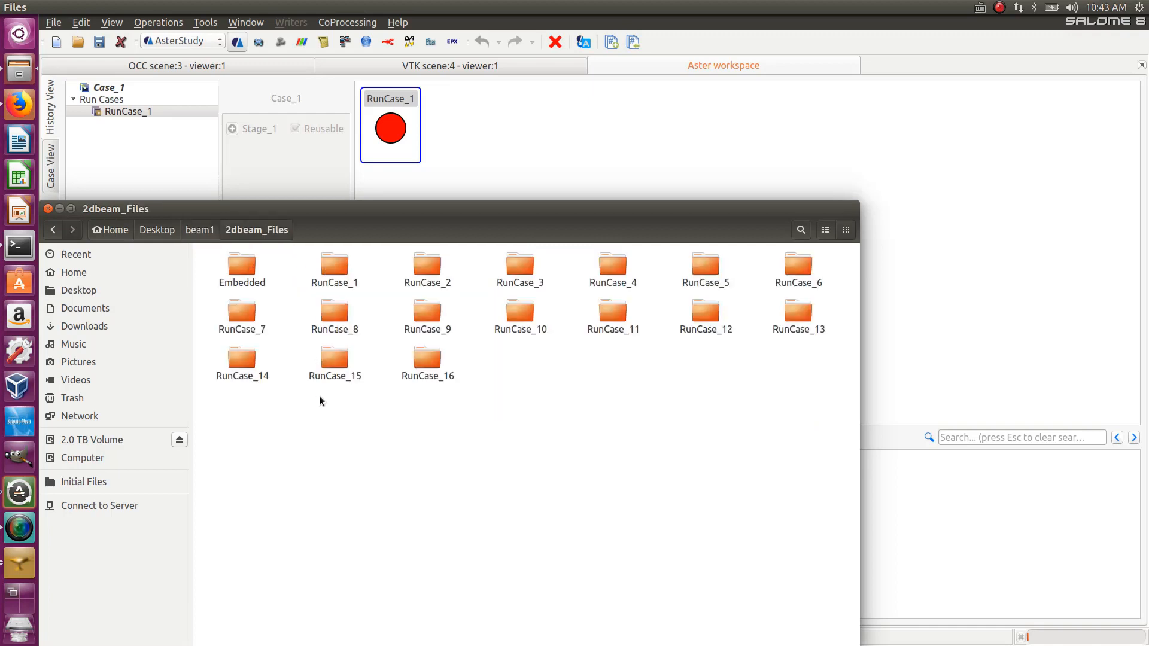
pyautogui.moveTo(309, 254); pyautogui.dragTo(806, 403)
pyautogui.press('Delete')
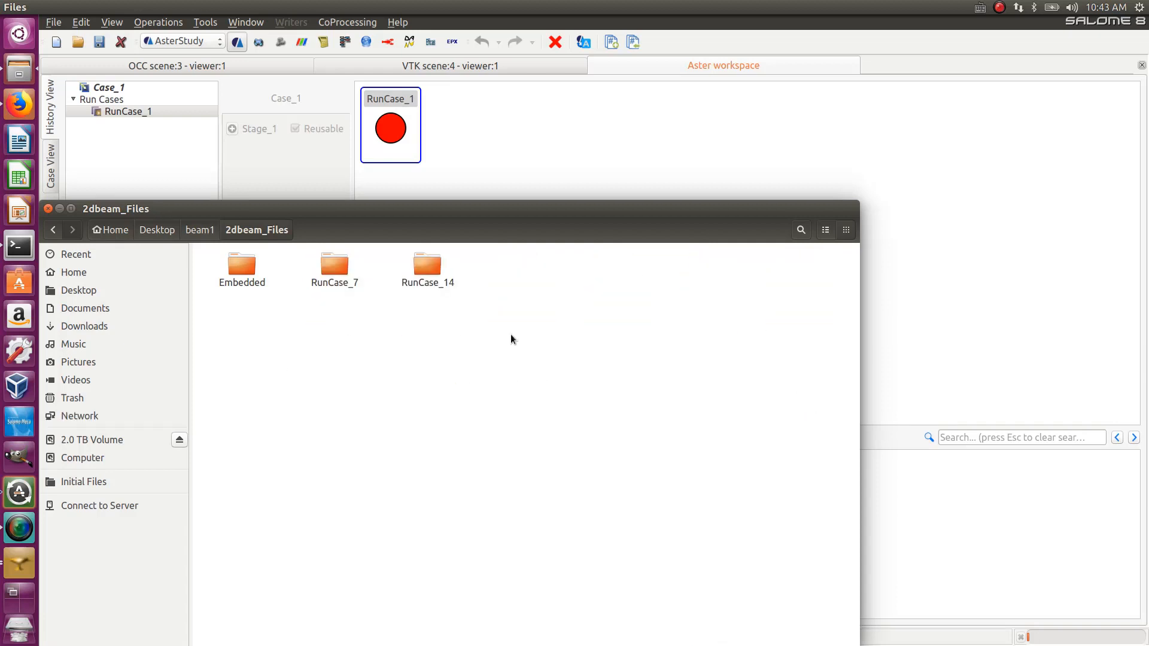
pyautogui.moveTo(511, 335); pyautogui.dragTo(307, 264)
pyautogui.press('Delete')
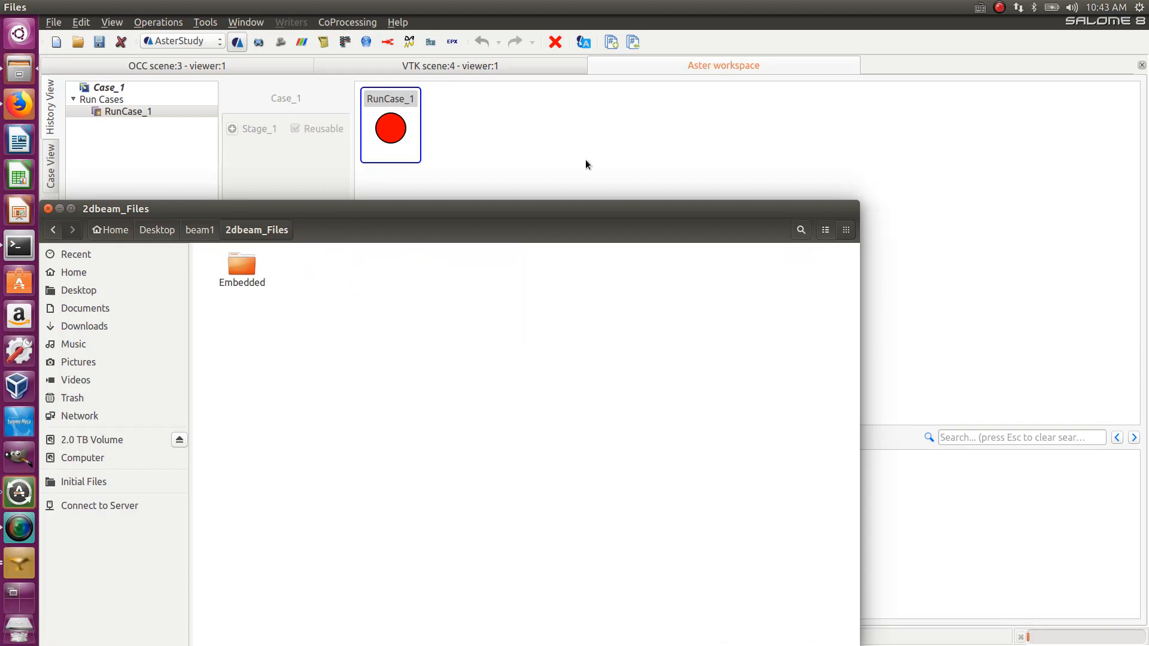
pyautogui.click(587, 162)
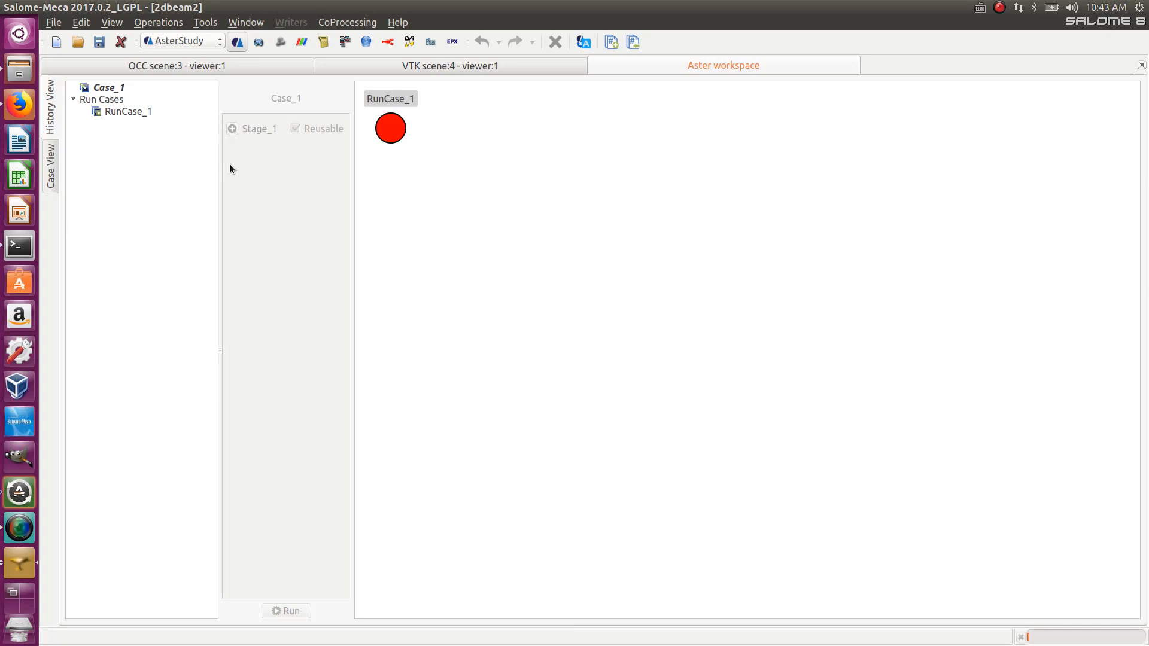
# - Run Stage_1 of Case_1 again with the default run settings
pyautogui.click(107, 87)
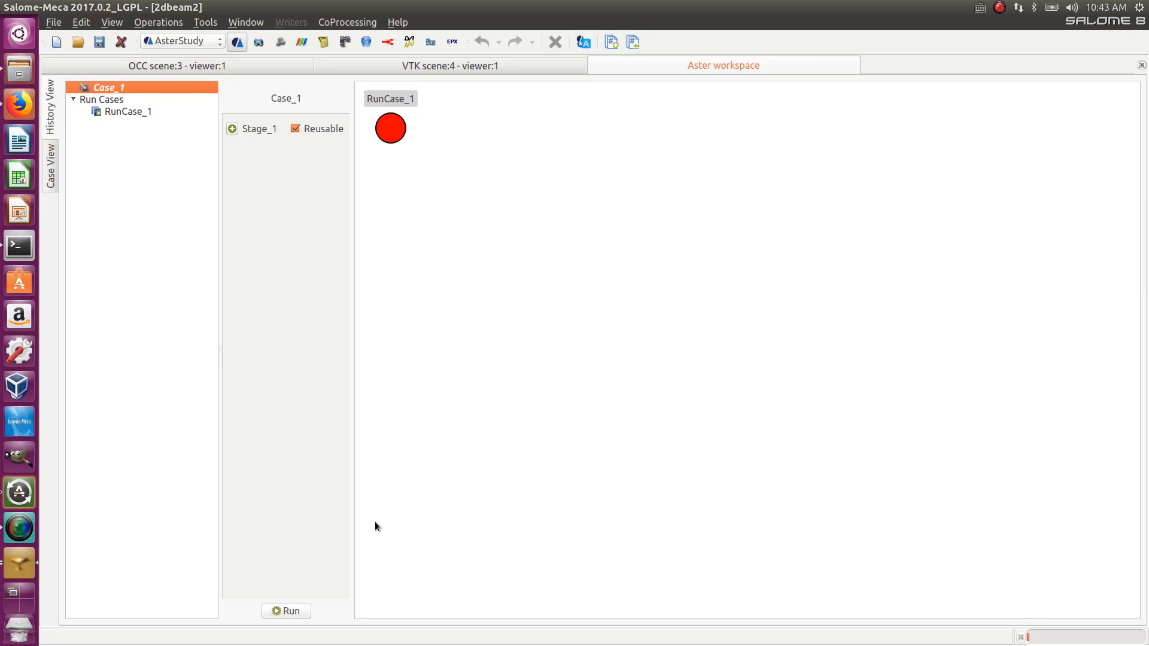
pyautogui.click(289, 612)
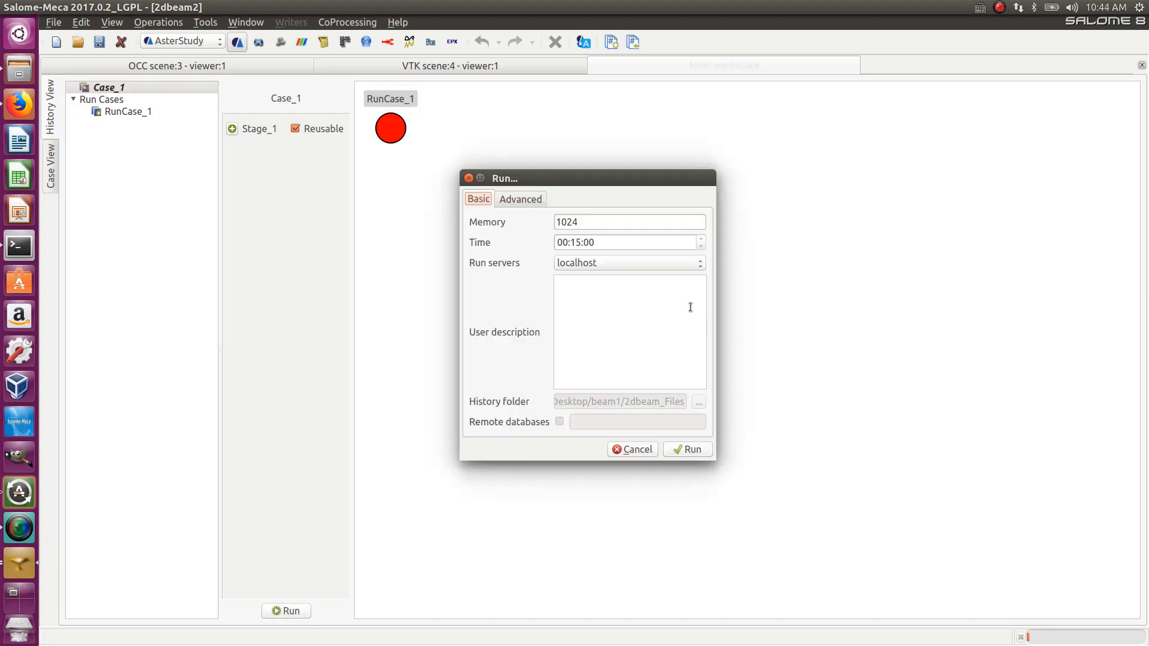
pyautogui.click(691, 450)
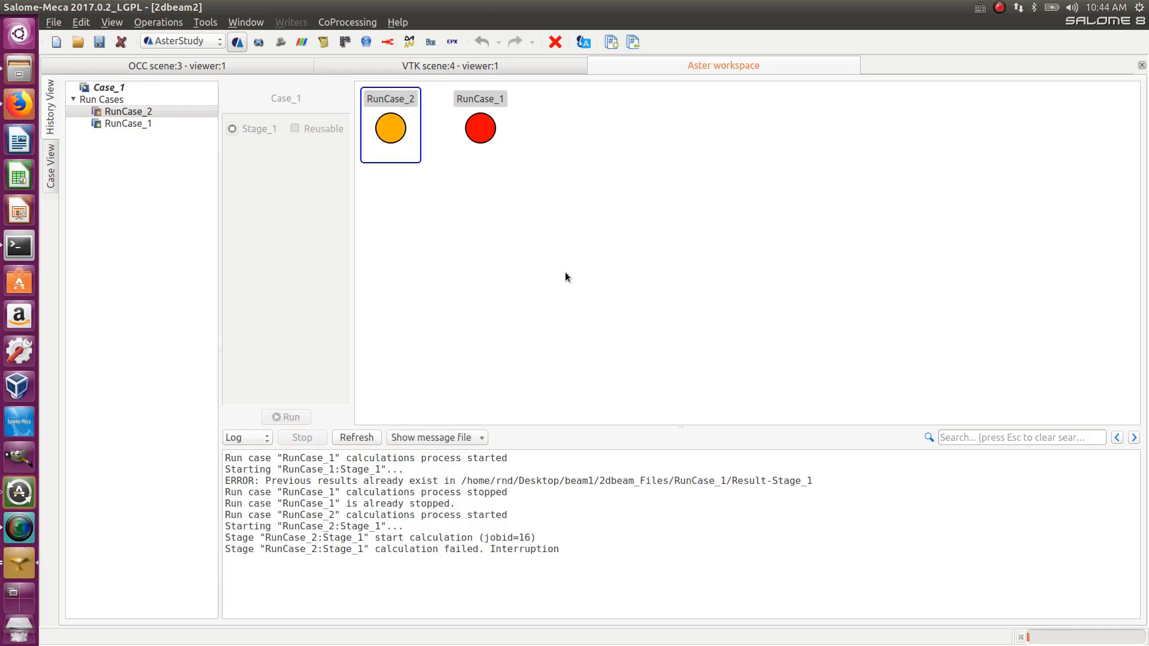
# - Open the Stage_1 message file of RunCase_2 and examine the execution error report
pyautogui.click(447, 438)
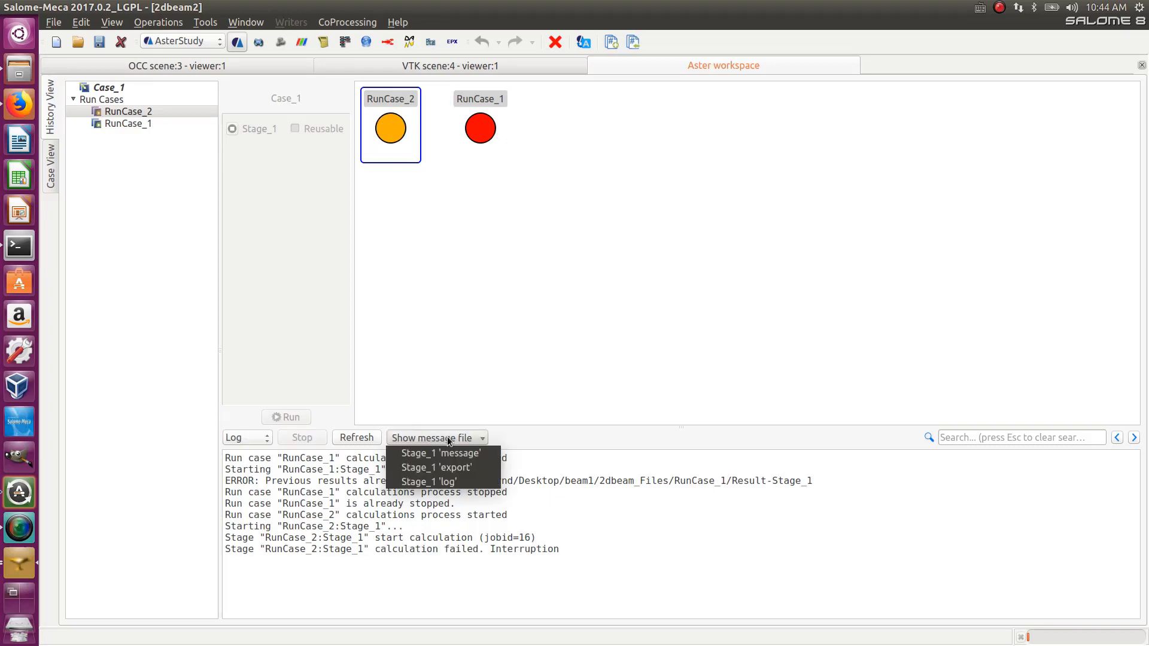
pyautogui.click(454, 449)
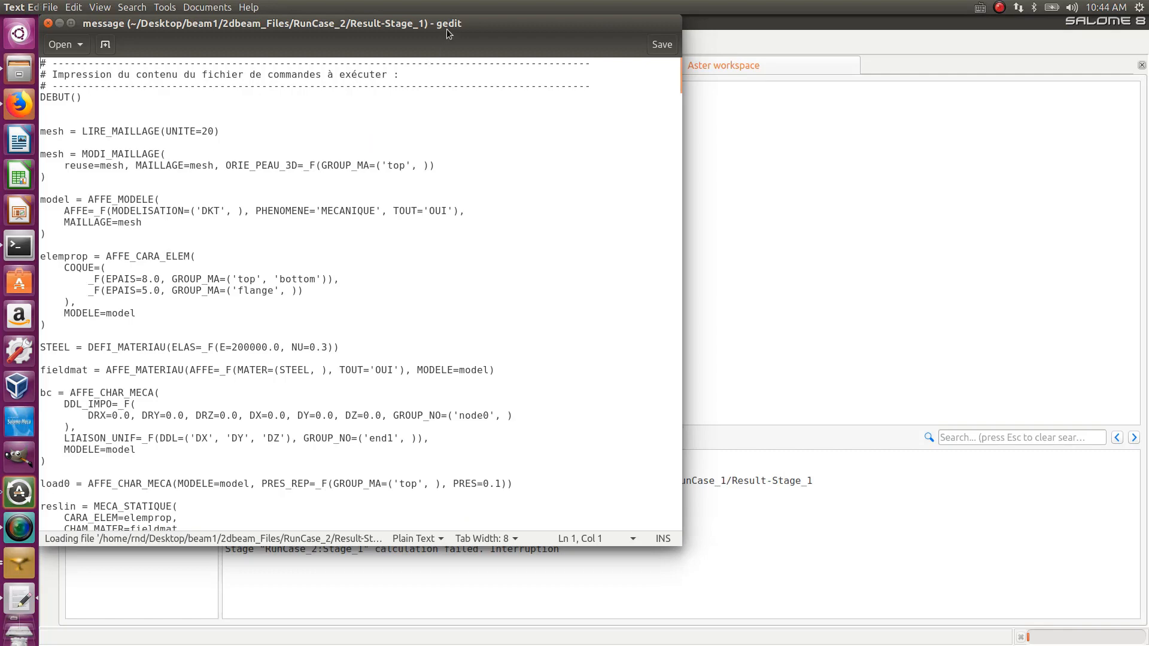
pyautogui.moveTo(447, 26); pyautogui.dragTo(573, 25)
pyautogui.scroll(-10, 557, 196)
pyautogui.scroll(-20, 557, 196)
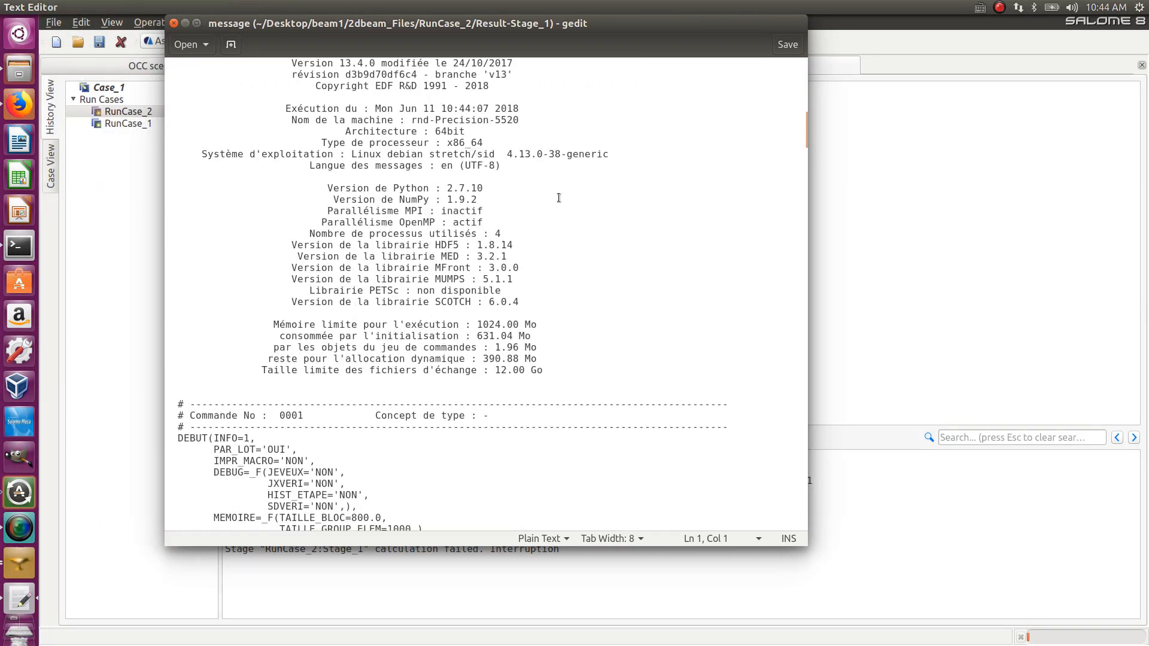
pyautogui.scroll(-14, 558, 198)
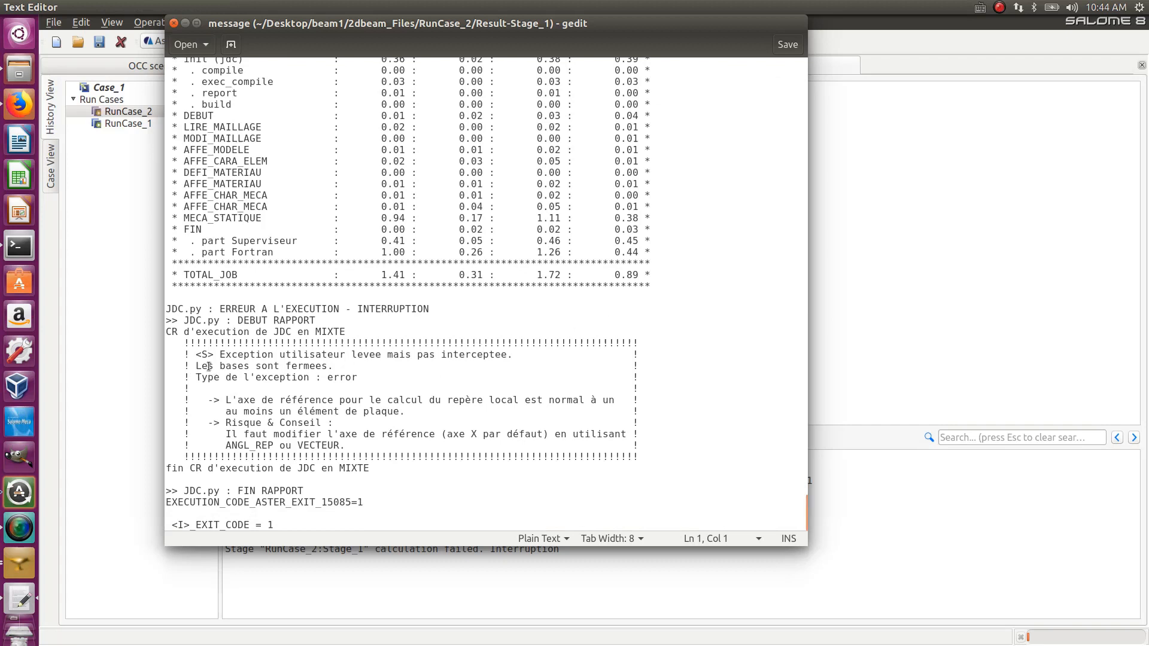
pyautogui.moveTo(219, 354); pyautogui.dragTo(501, 377)
pyautogui.moveTo(231, 400); pyautogui.dragTo(164, 396)
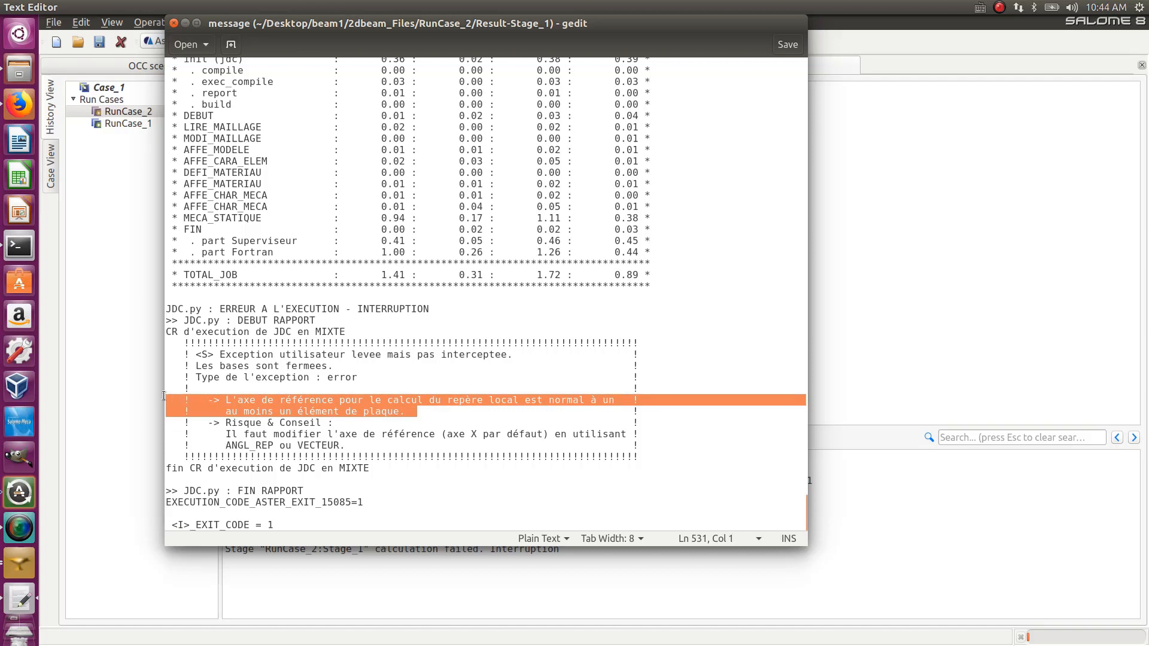
# - Highlight and read the error report's message about the local reference axis and its advice on ANGL_REP or VECTEUR
pyautogui.click(425, 413)
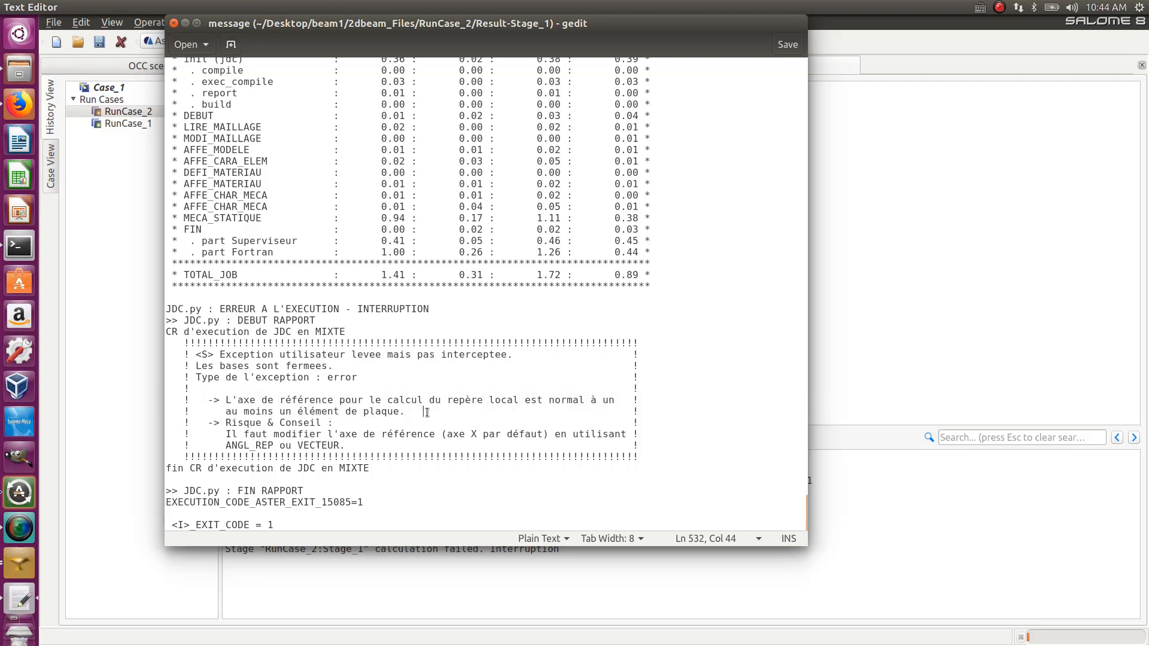
pyautogui.moveTo(413, 411); pyautogui.dragTo(158, 397)
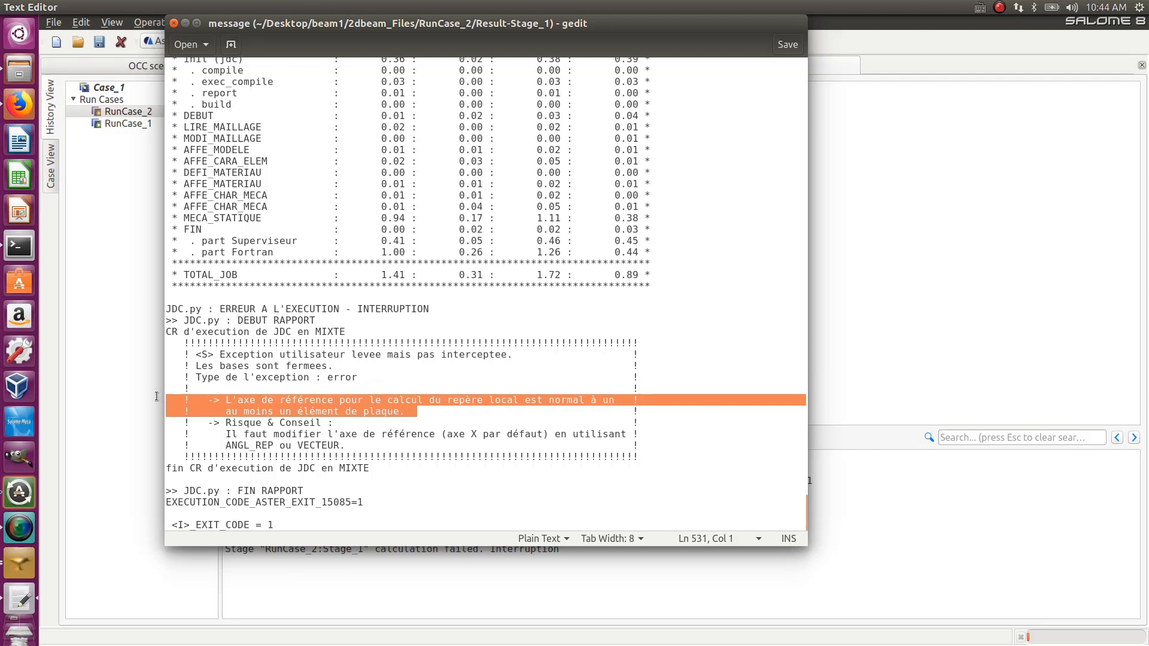
pyautogui.moveTo(458, 413); pyautogui.dragTo(435, 430)
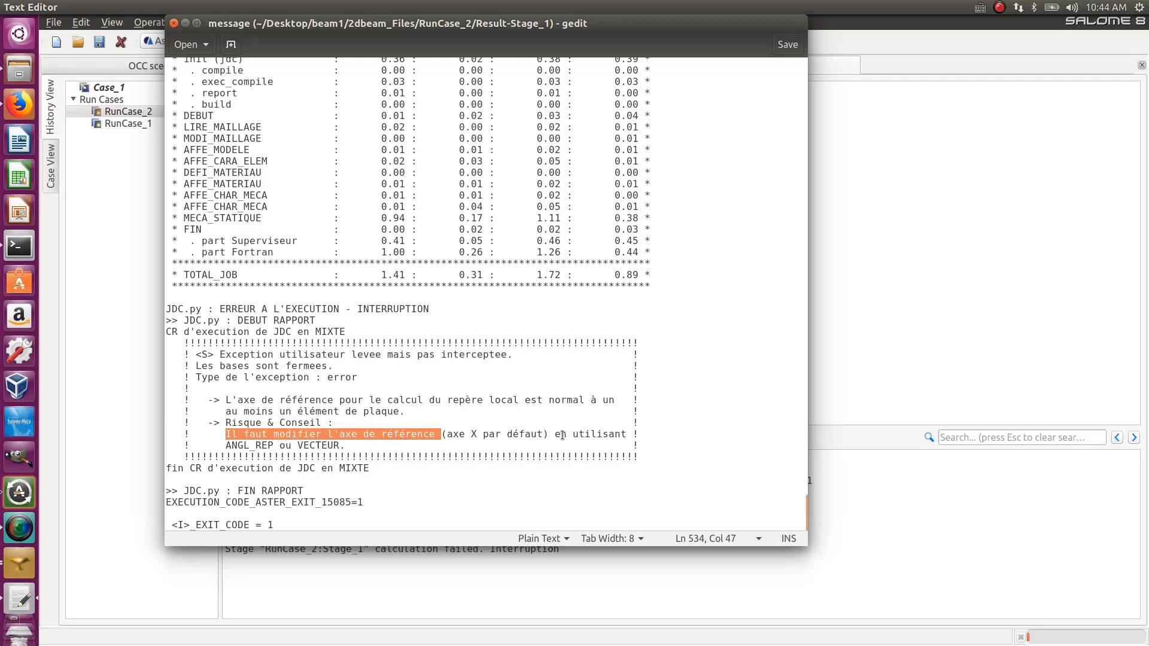
pyautogui.moveTo(563, 435); pyautogui.dragTo(575, 445)
pyautogui.click(234, 444)
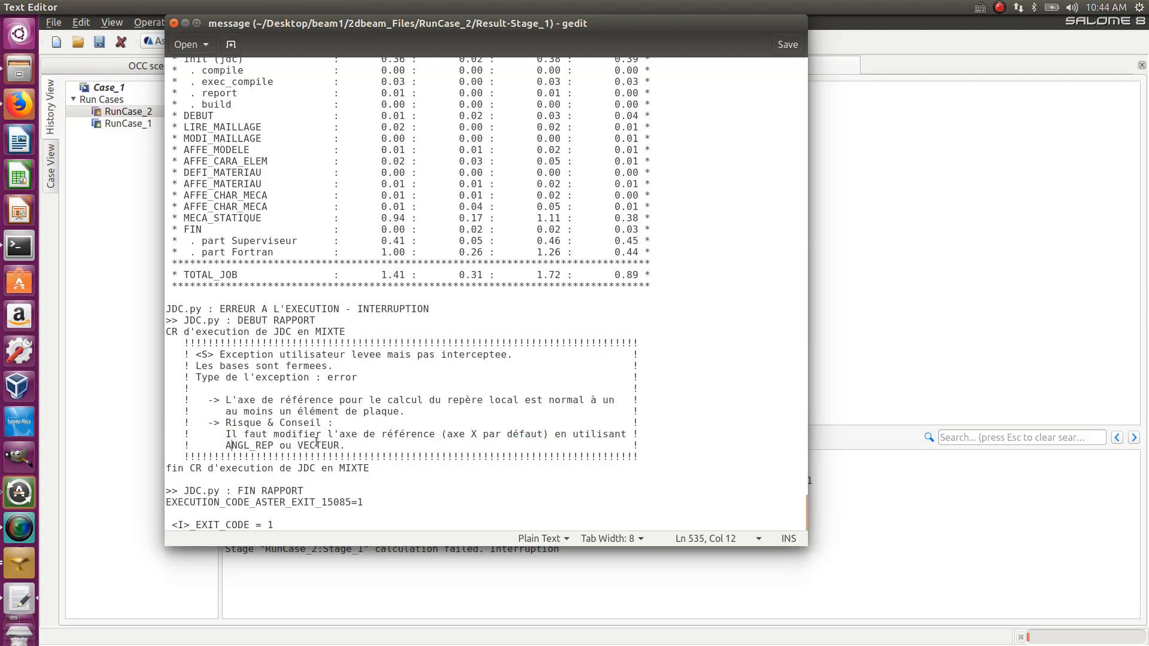
# - Return to the Case View of Case_1 and open the elemprop AFFE_CARA_ELEM command under Model Definition for editing
pyautogui.click(953, 258)
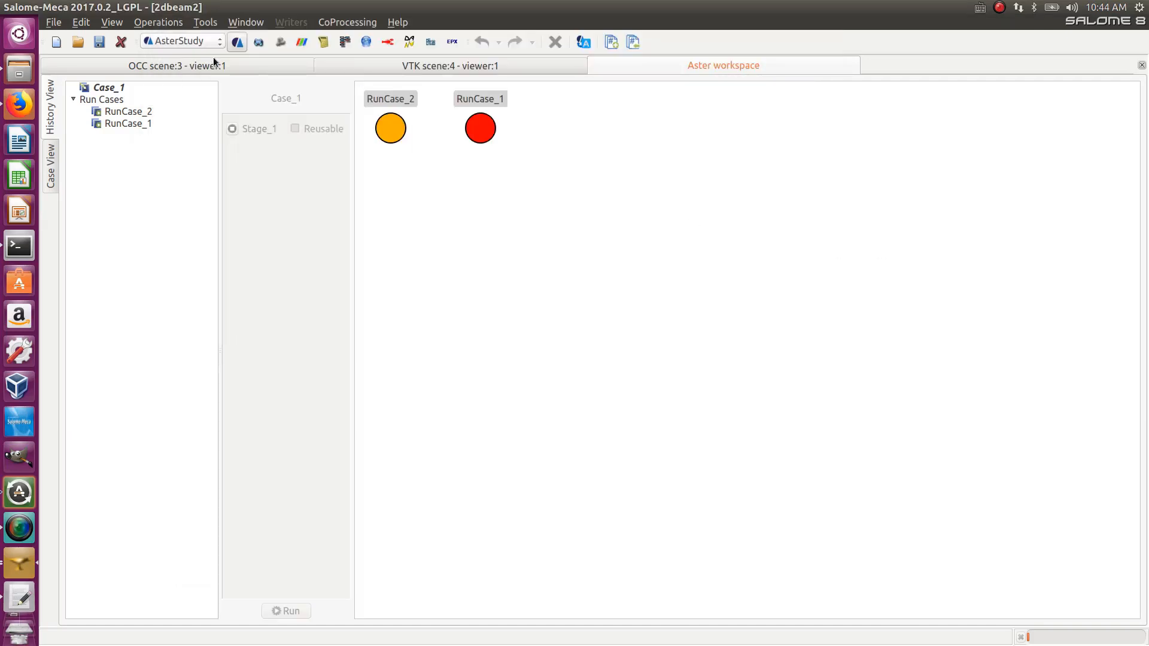
pyautogui.click(56, 160)
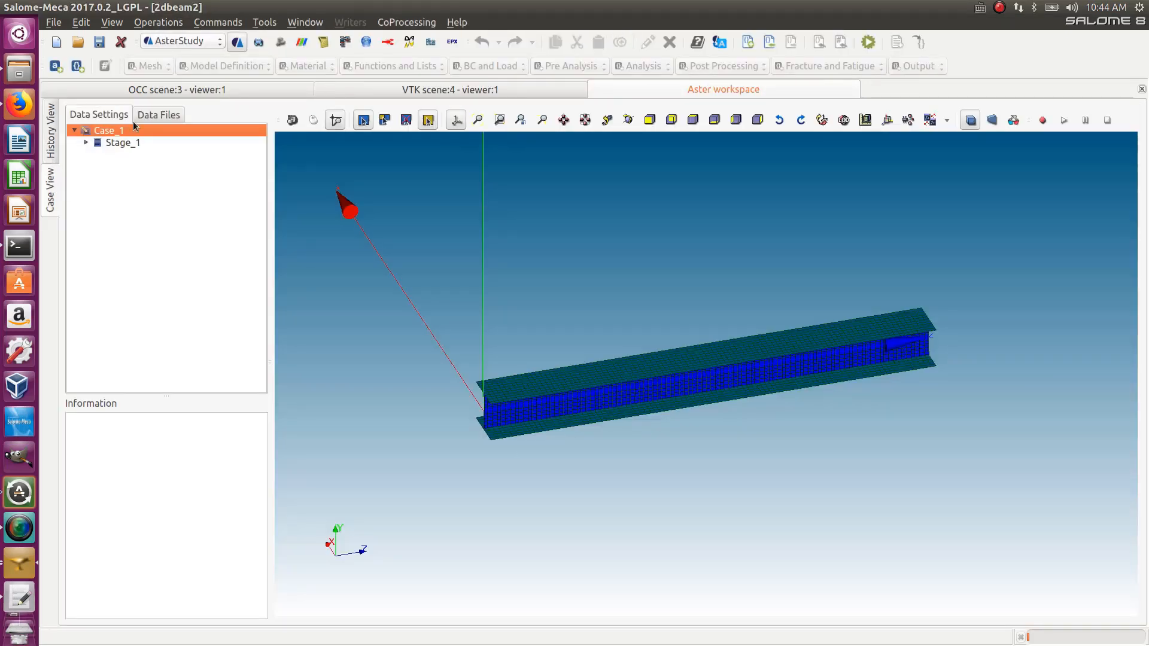
pyautogui.click(86, 144)
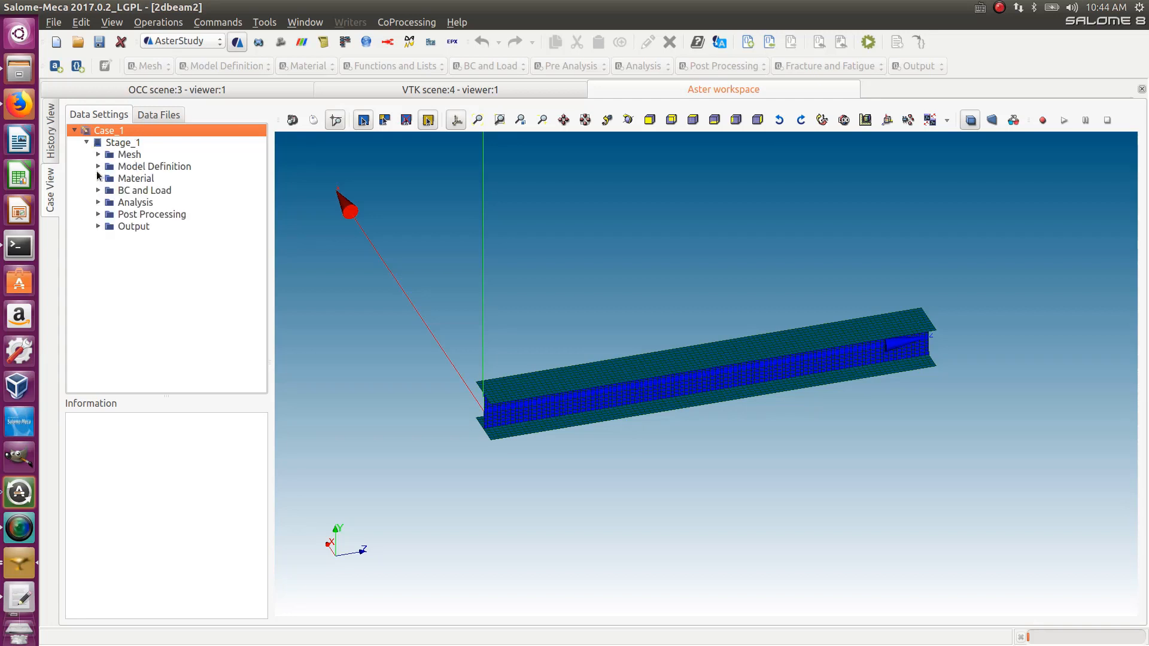
pyautogui.click(99, 166)
pyautogui.click(98, 154)
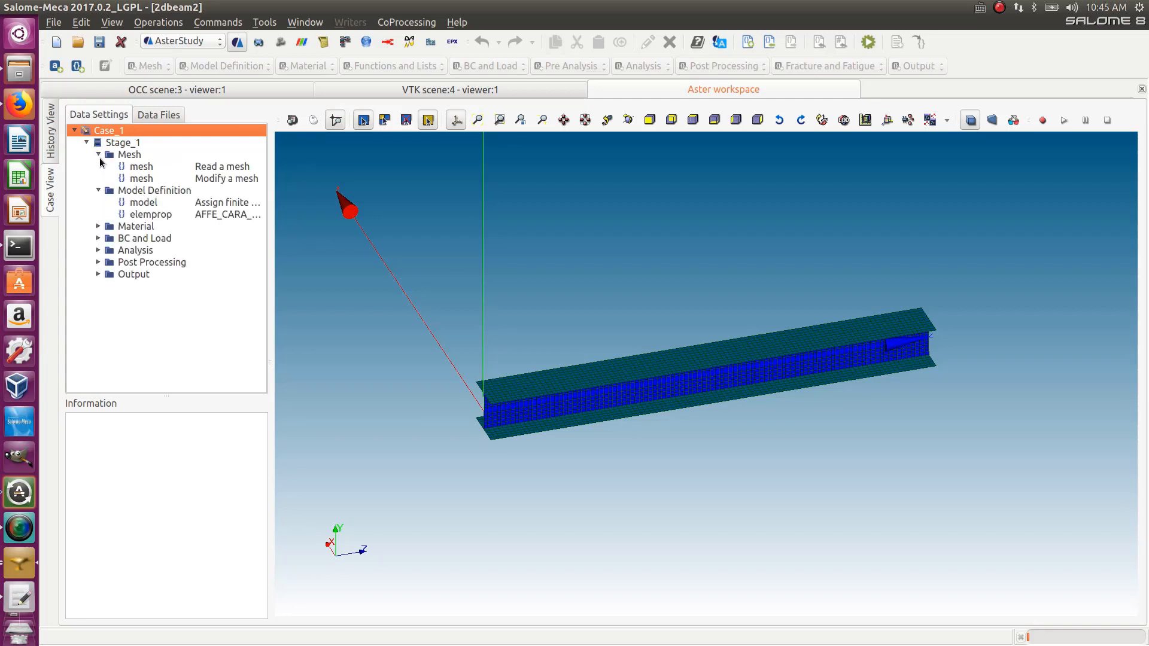
pyautogui.click(228, 215)
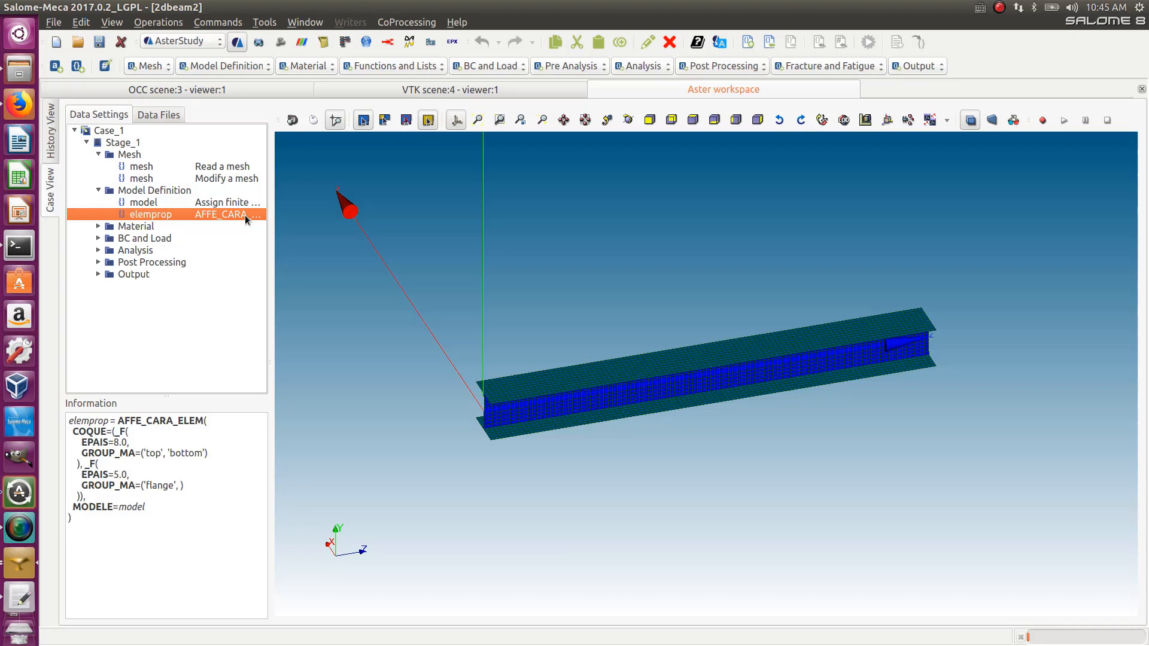
pyautogui.doubleClick(245, 214)
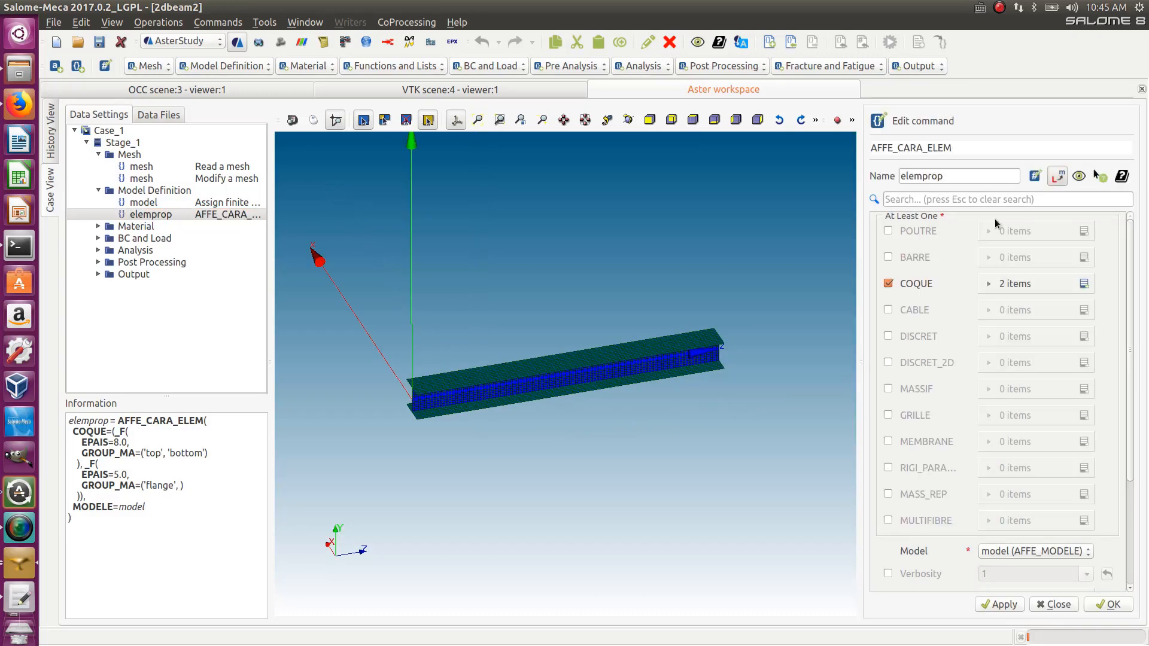
# - Expand the COQUE entries and open the second shell item, the one assigned to the flange group
pyautogui.click(988, 285)
pyautogui.scroll(5, 379, 393)
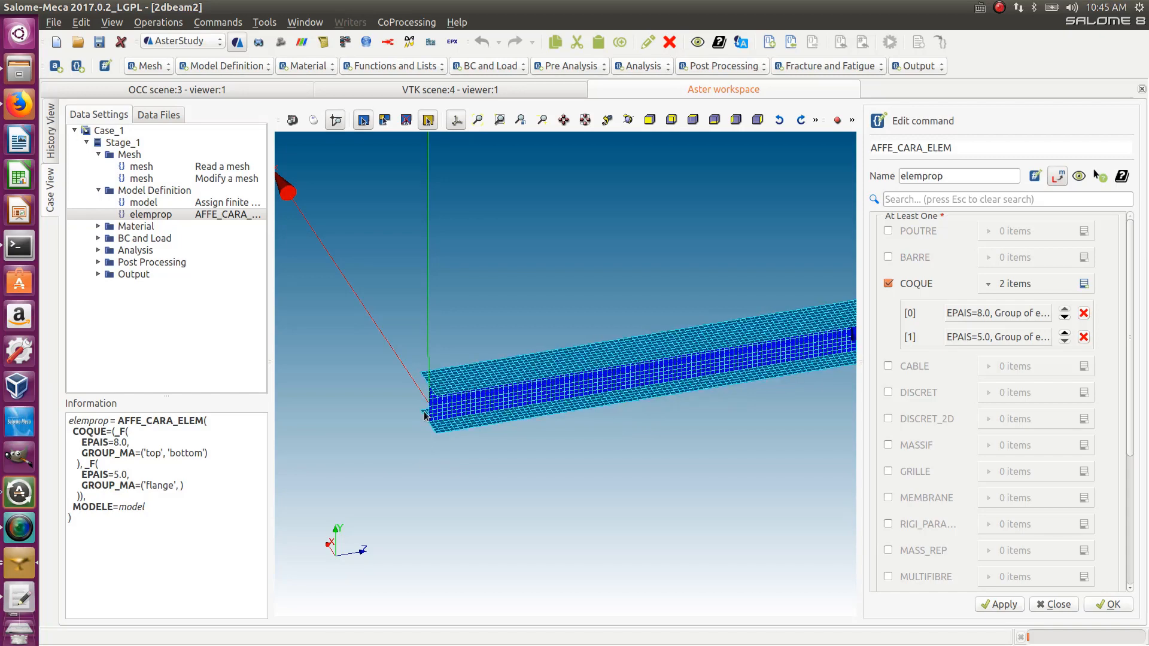
pyautogui.scroll(-5, 431, 404)
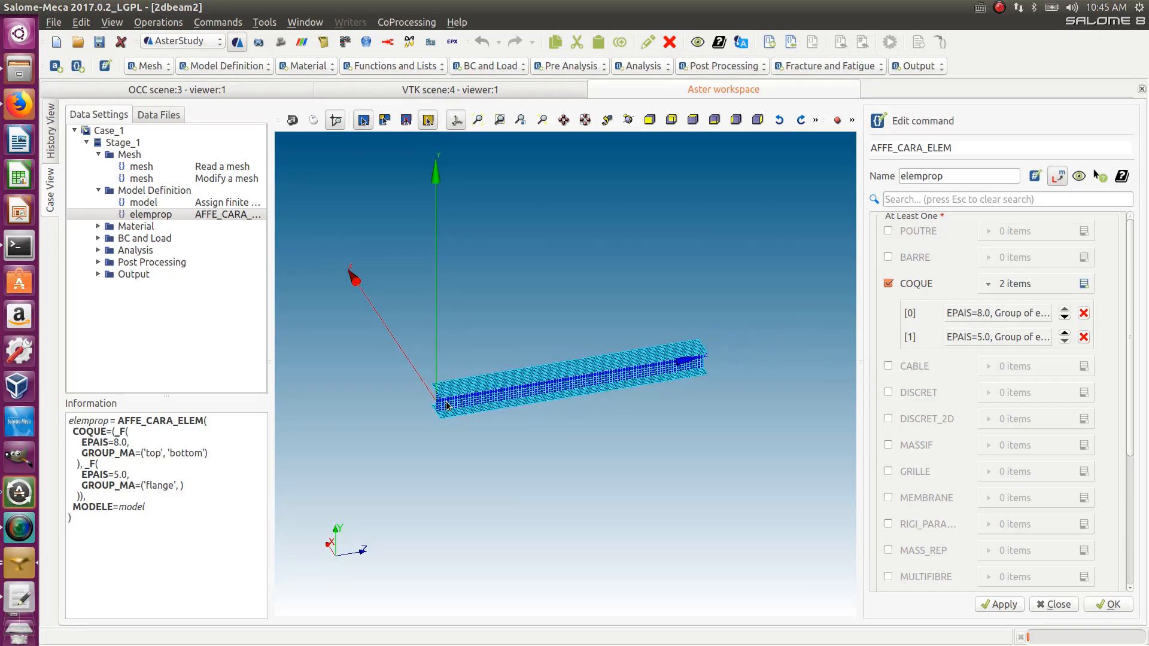
pyautogui.scroll(4, 458, 392)
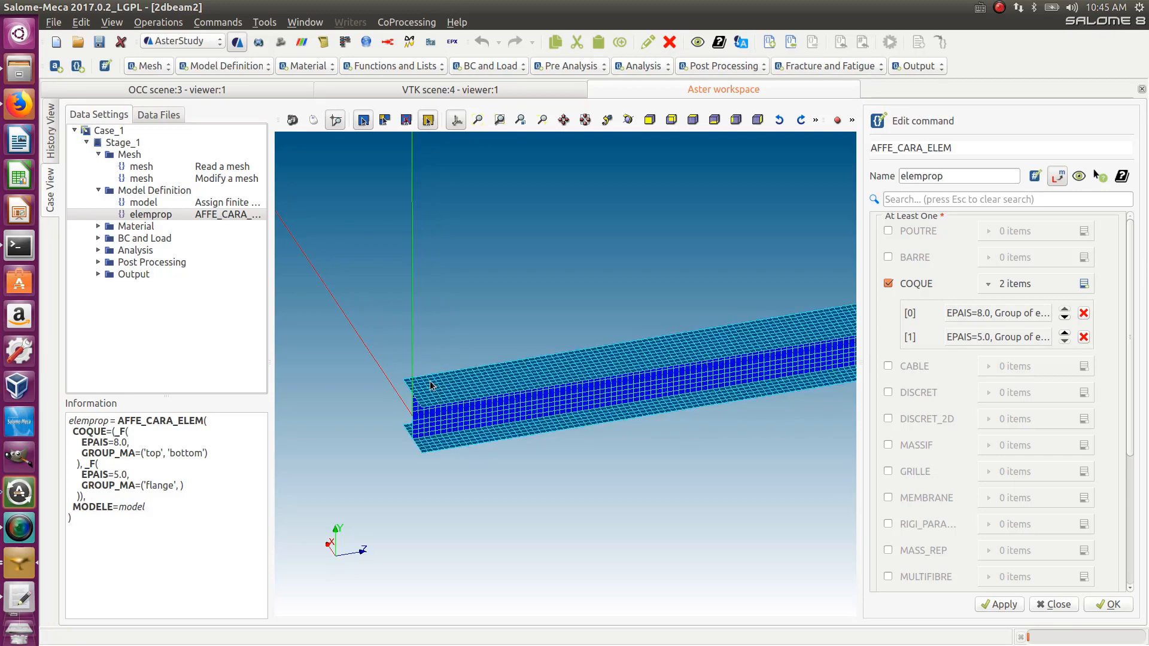
pyautogui.scroll(-2, 429, 386)
pyautogui.scroll(3, 423, 416)
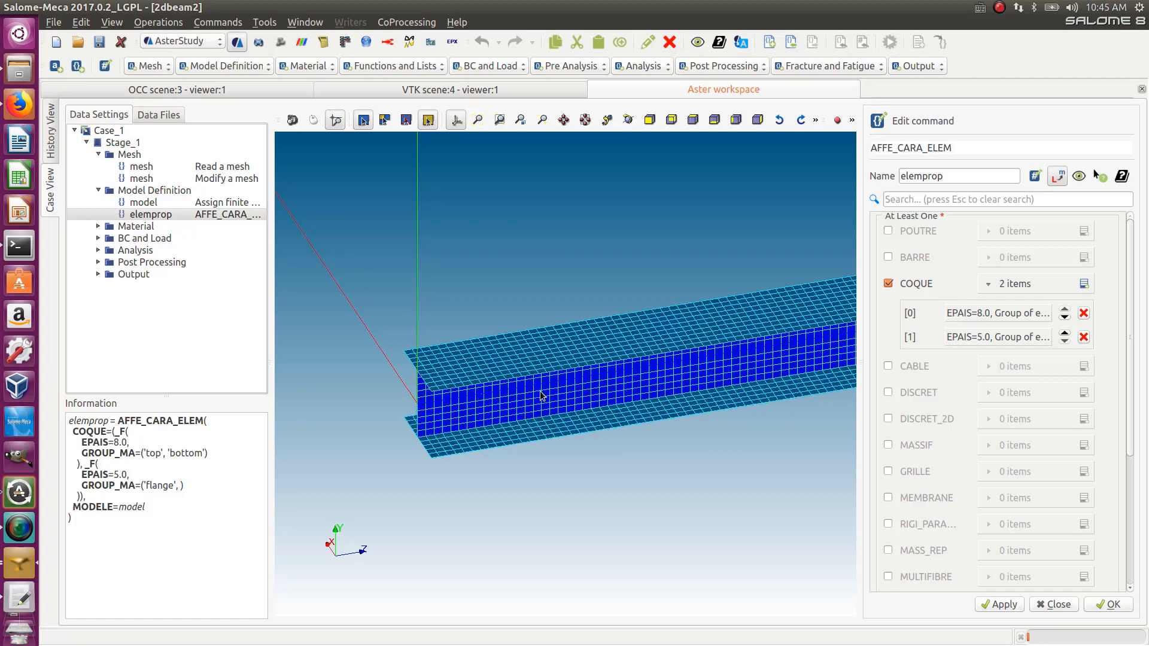
pyautogui.scroll(-2, 456, 409)
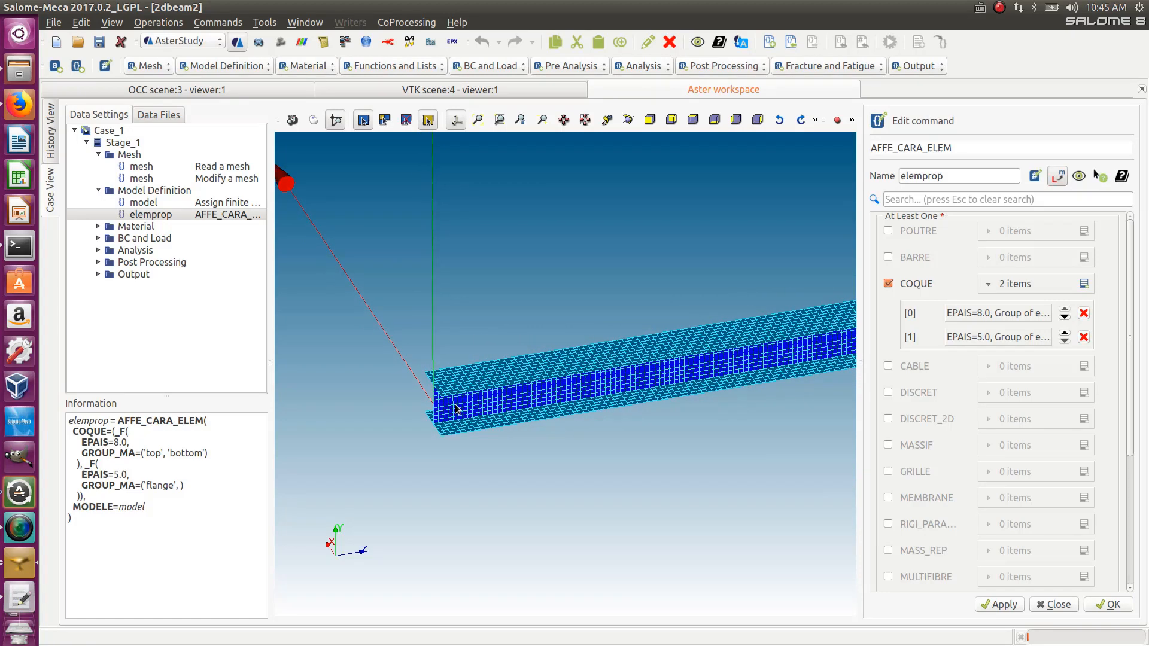
pyautogui.scroll(2, 431, 405)
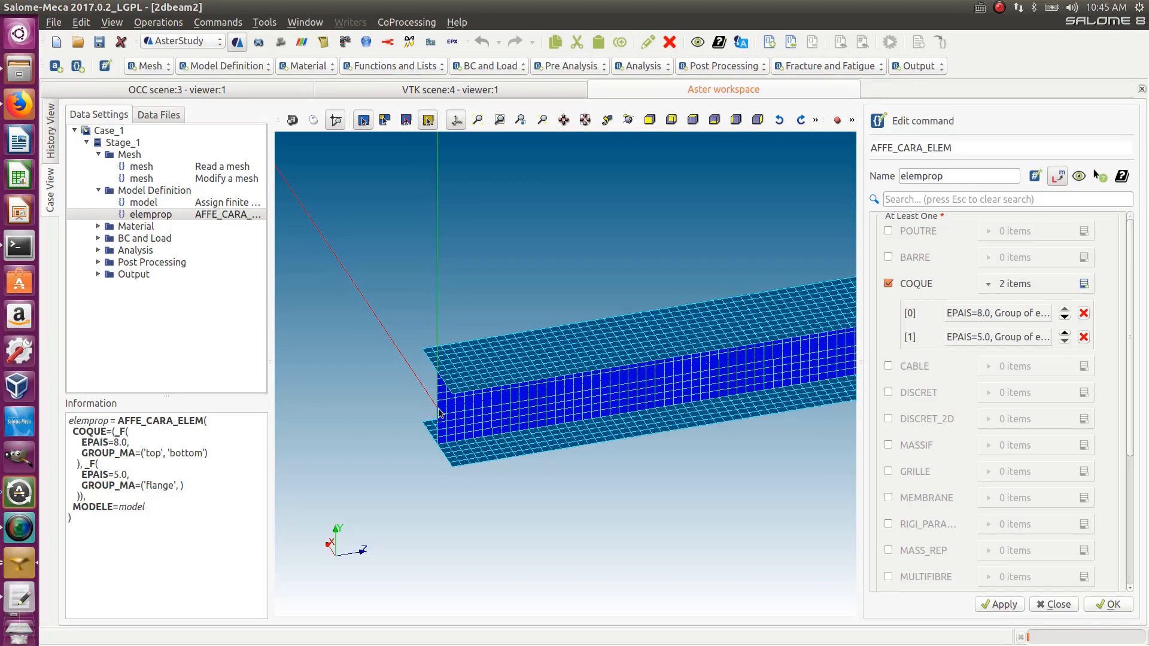
pyautogui.scroll(-2, 492, 387)
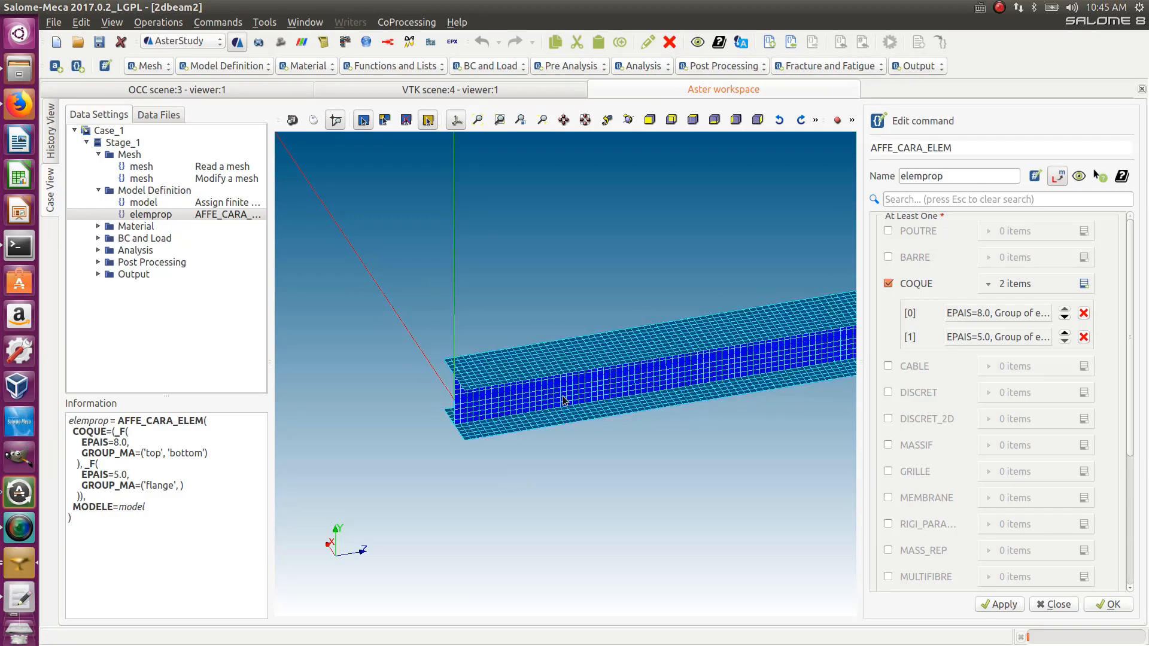
pyautogui.scroll(2, 534, 402)
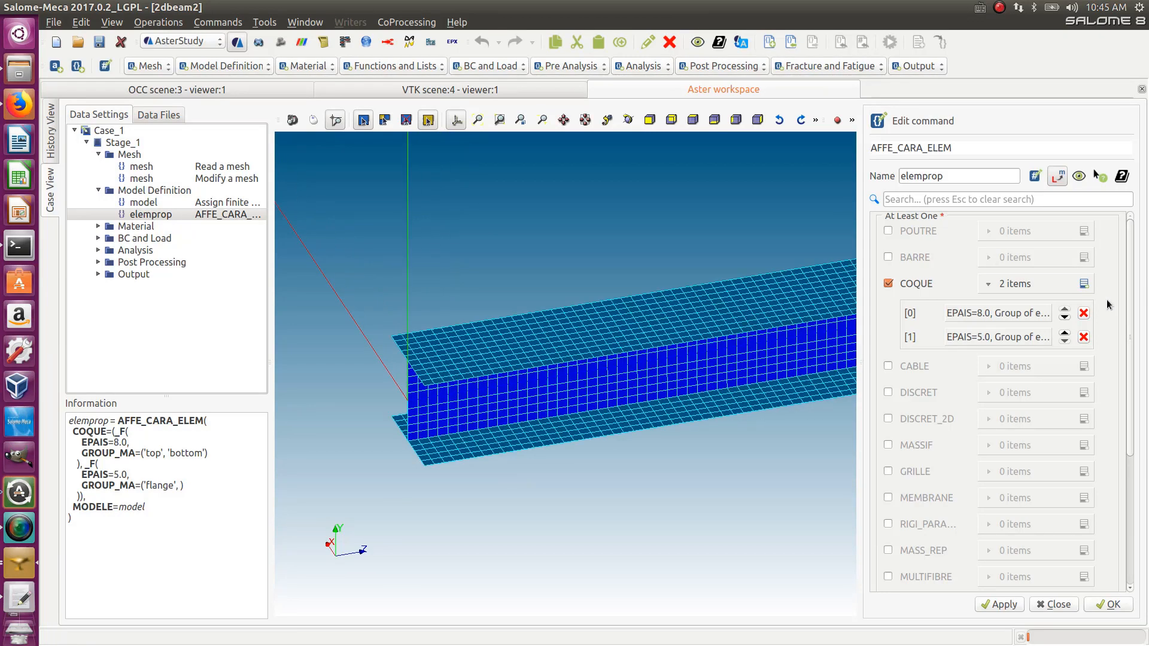
pyautogui.click(988, 338)
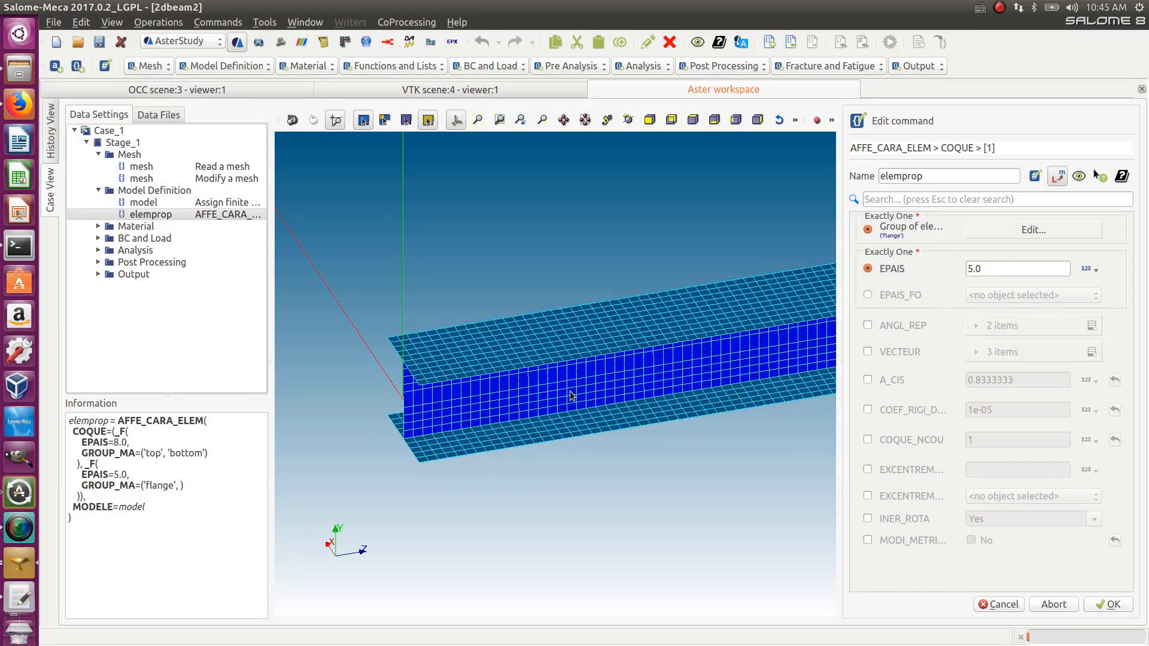
# - Open the AFFE_CARA_ELEM documentation and read the shell section on the ANGL_REP and VECTEUR operands
pyautogui.scroll(-1, 562, 395)
pyautogui.scroll(1, 560, 397)
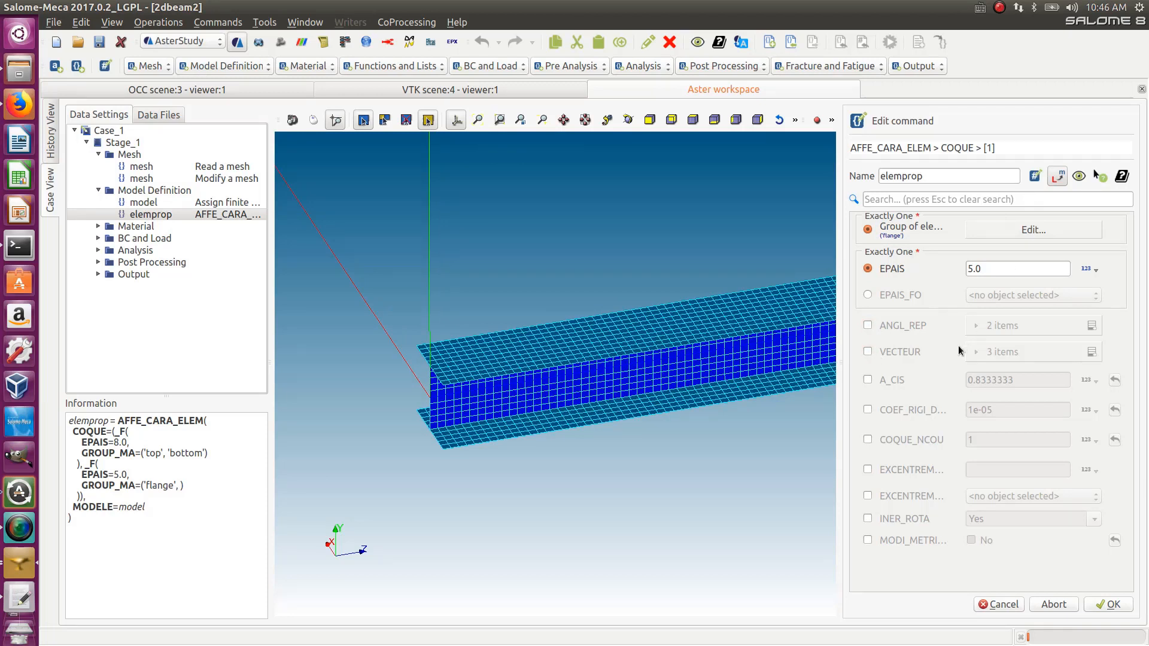
pyautogui.click(1128, 176)
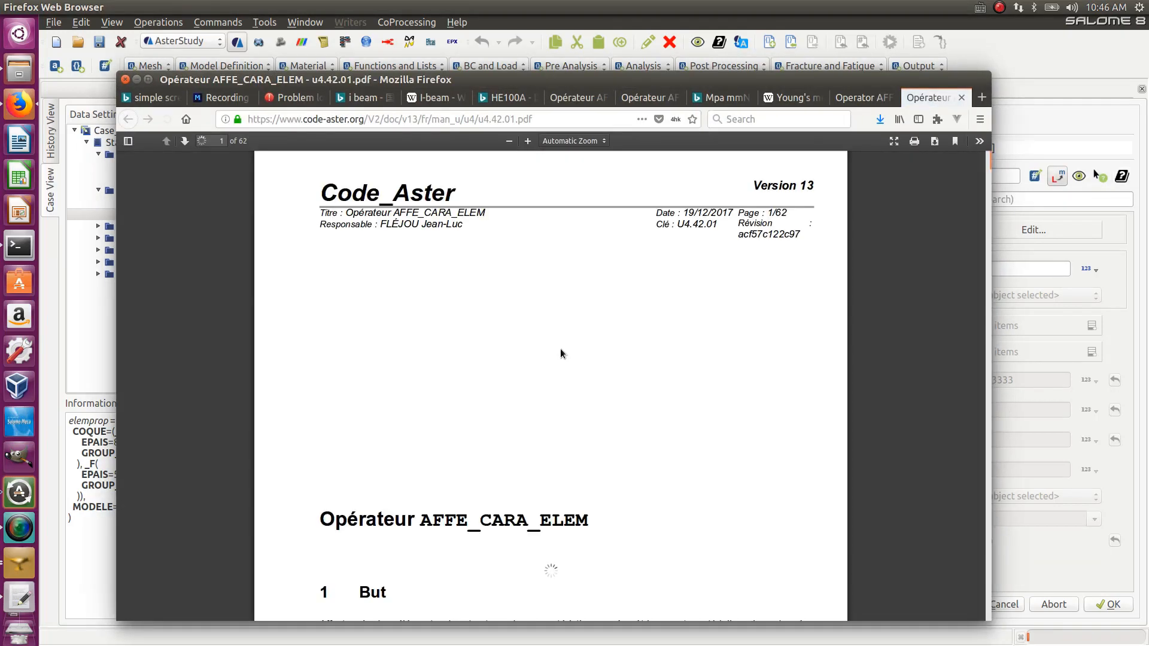
pyautogui.scroll(-10, 507, 377)
pyautogui.scroll(-6, 508, 377)
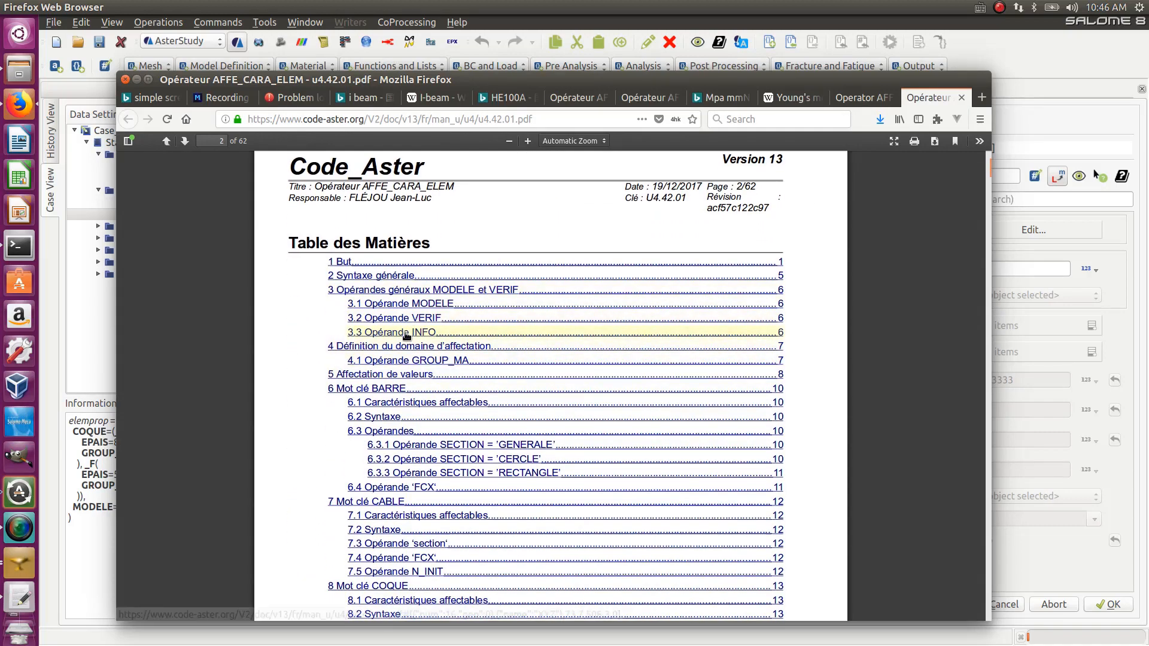
pyautogui.scroll(-5, 404, 341)
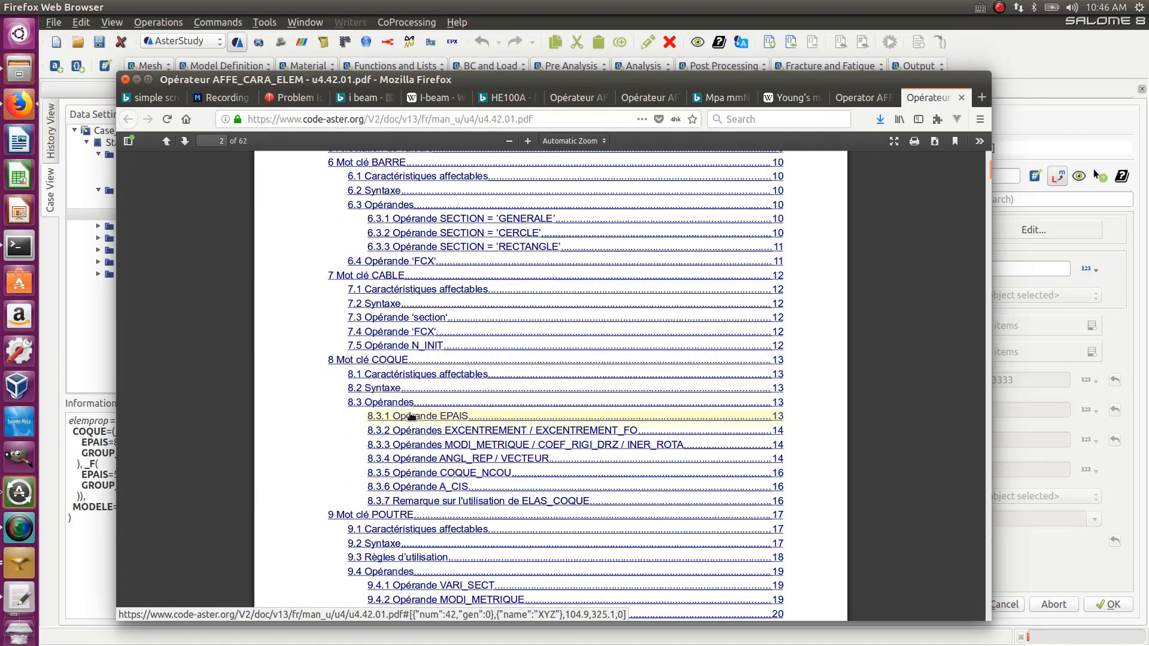
pyautogui.click(487, 458)
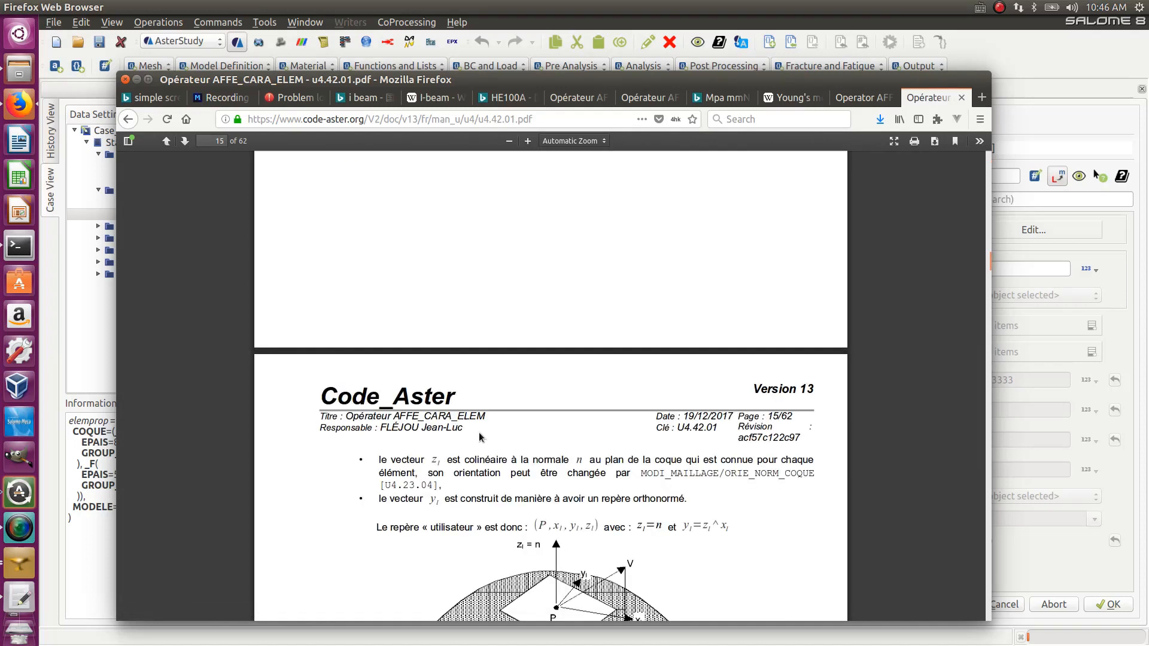
pyautogui.scroll(-5, 475, 379)
pyautogui.scroll(2, 436, 287)
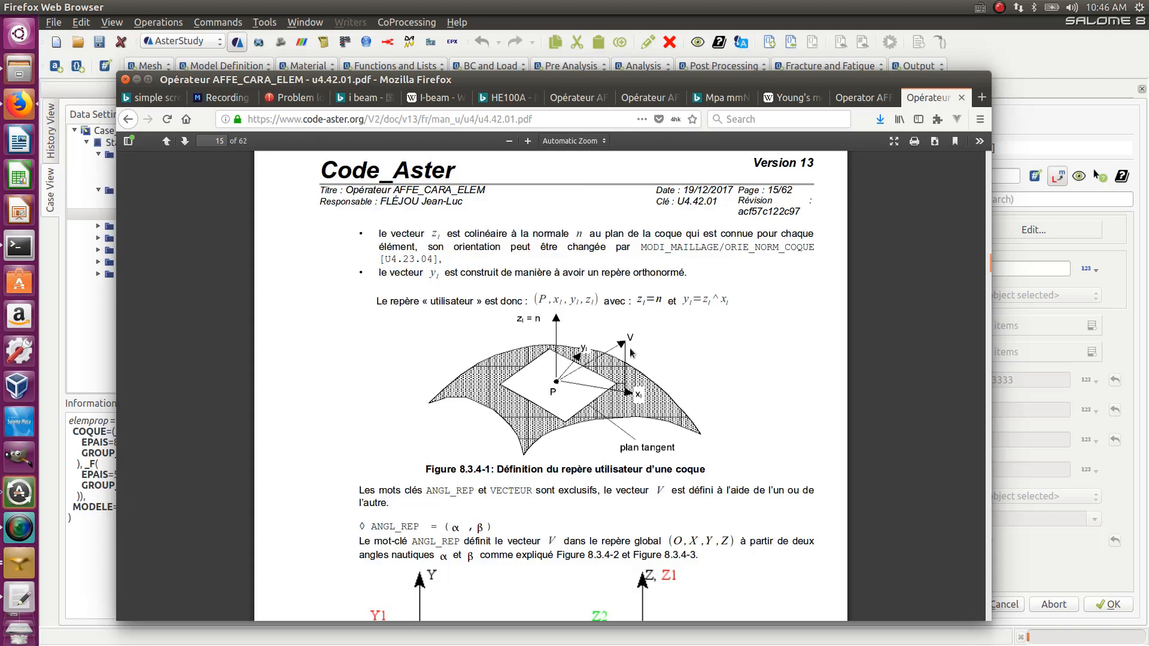
pyautogui.scroll(-5, 555, 377)
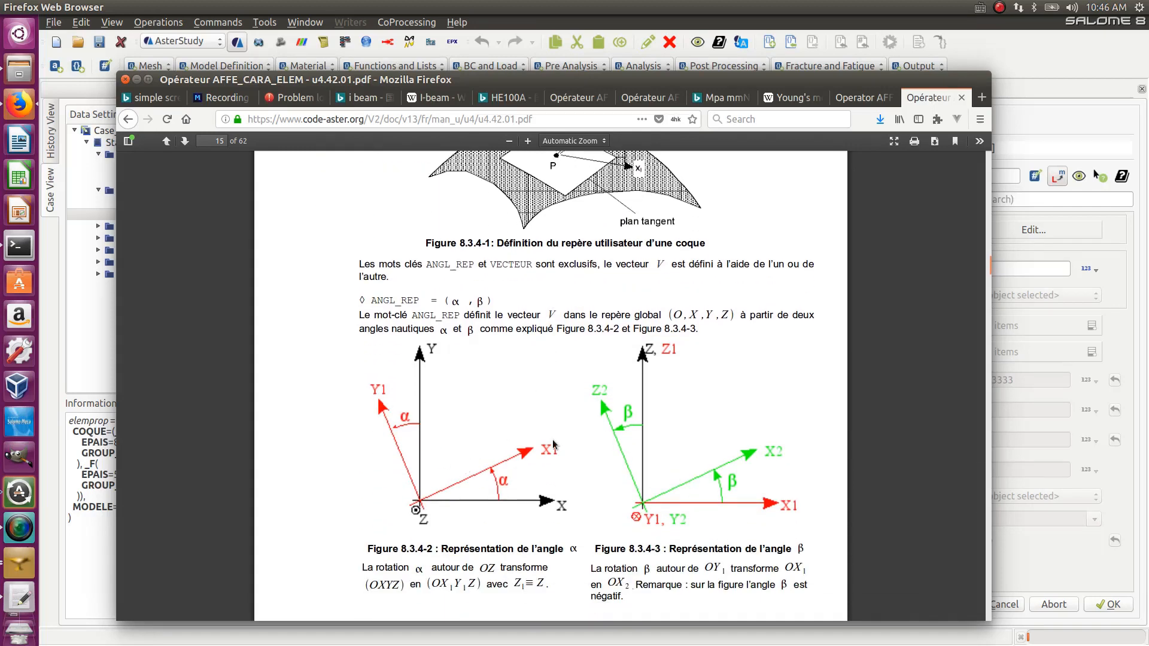
pyautogui.scroll(-3, 489, 411)
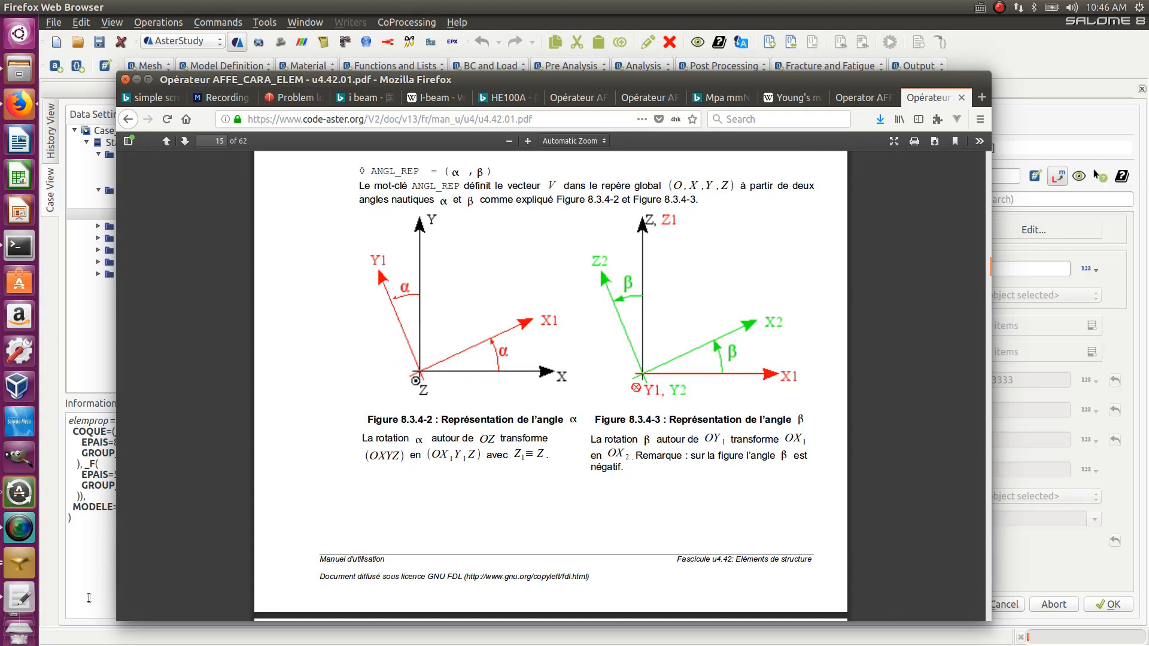
# - Enable VECTEUR for the flange shell item and set its three components to 0, 0 and 1
pyautogui.click(88, 597)
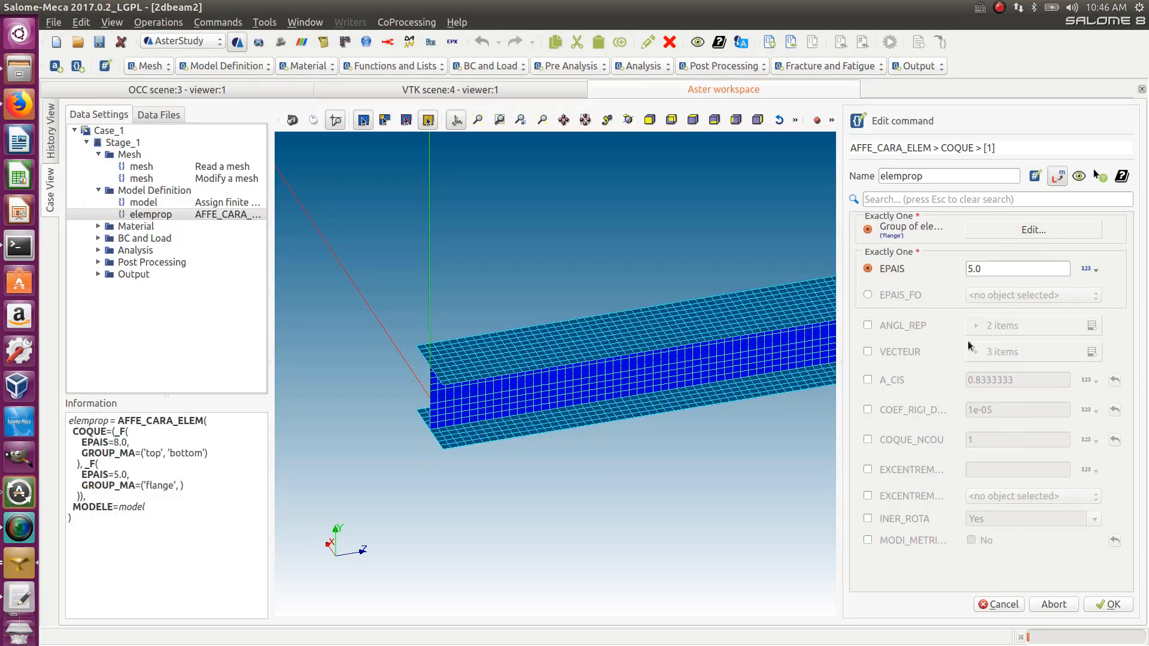
pyautogui.click(868, 353)
pyautogui.click(977, 352)
pyautogui.click(935, 386)
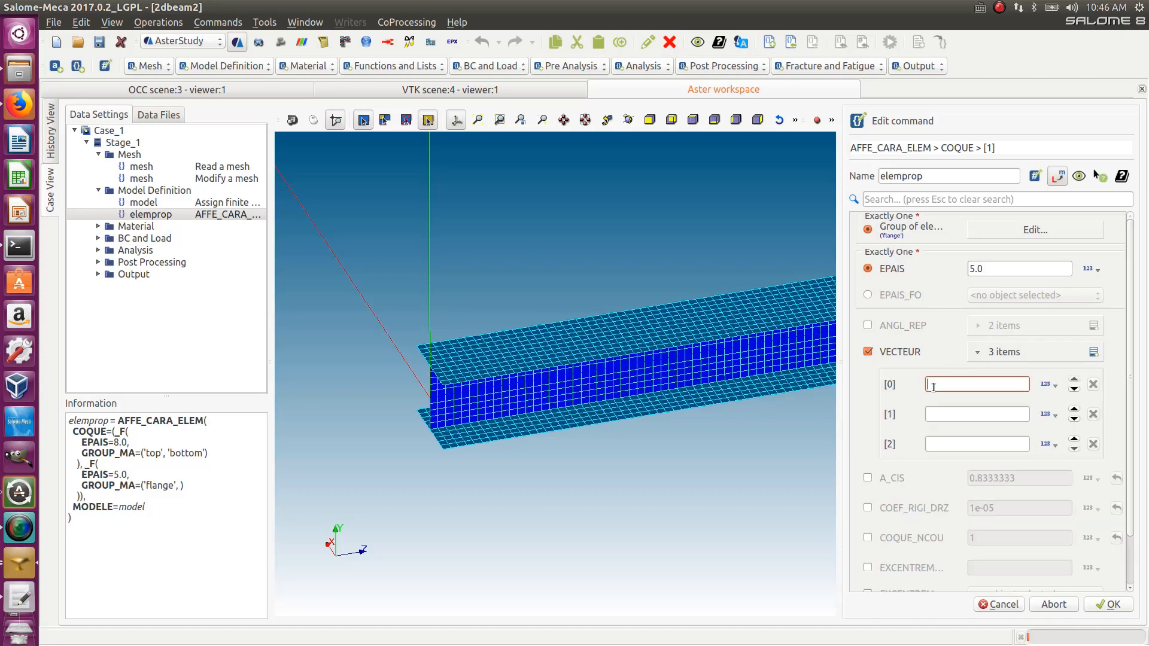
pyautogui.scroll(-5, 722, 353)
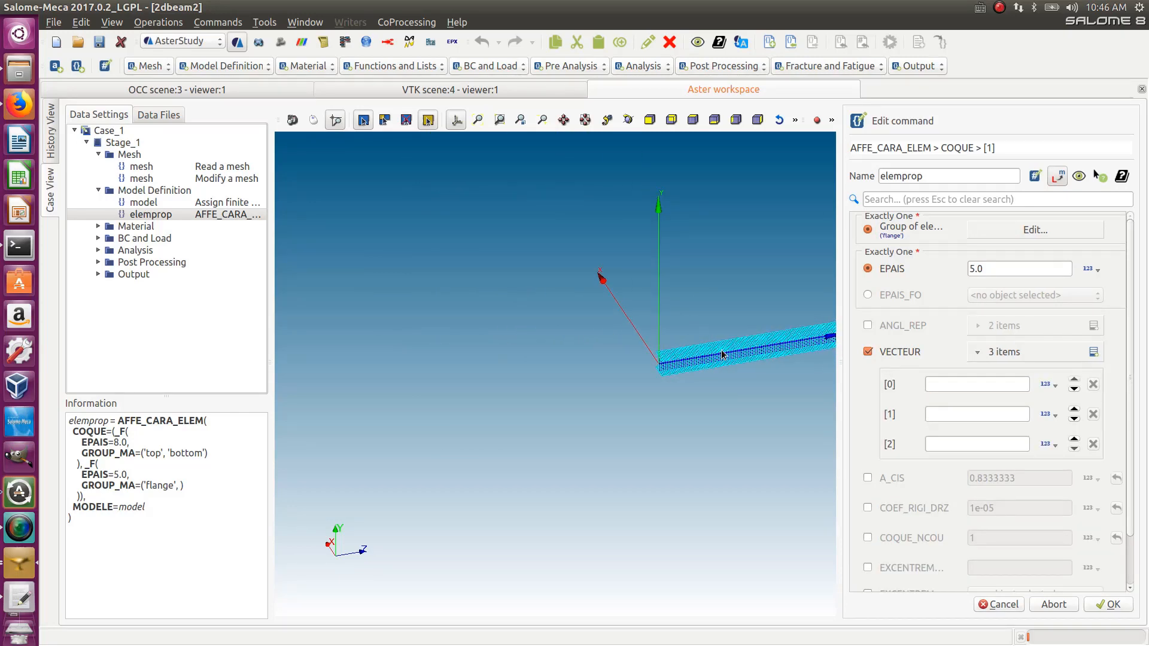
pyautogui.scroll(-5, 722, 353)
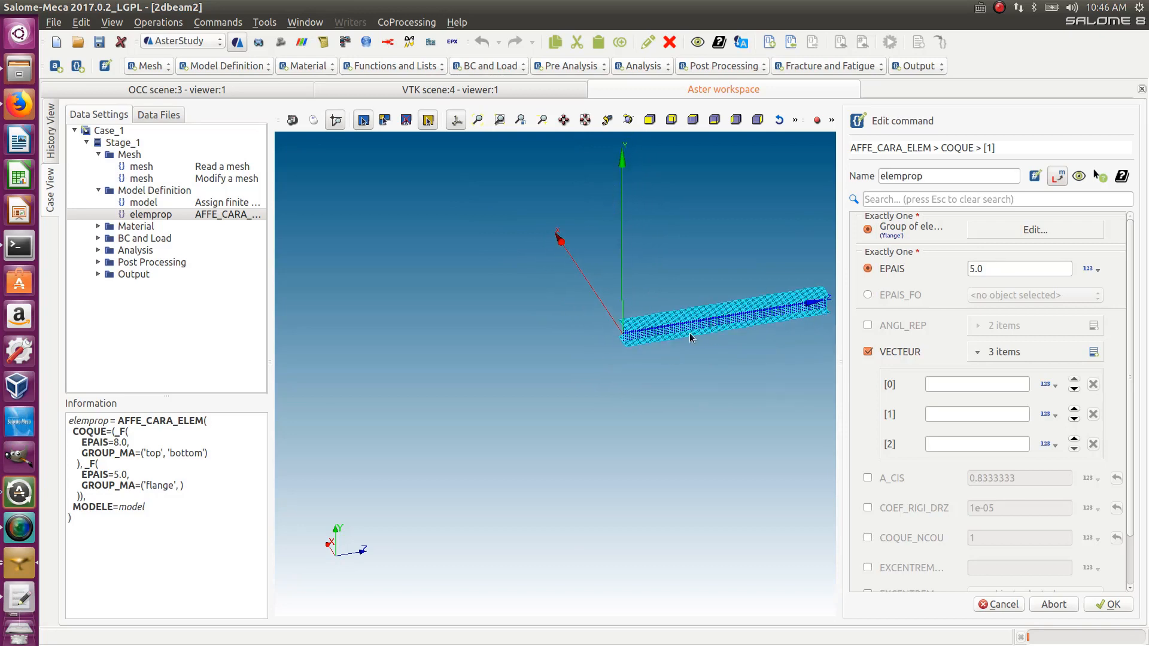
pyautogui.scroll(3, 699, 386)
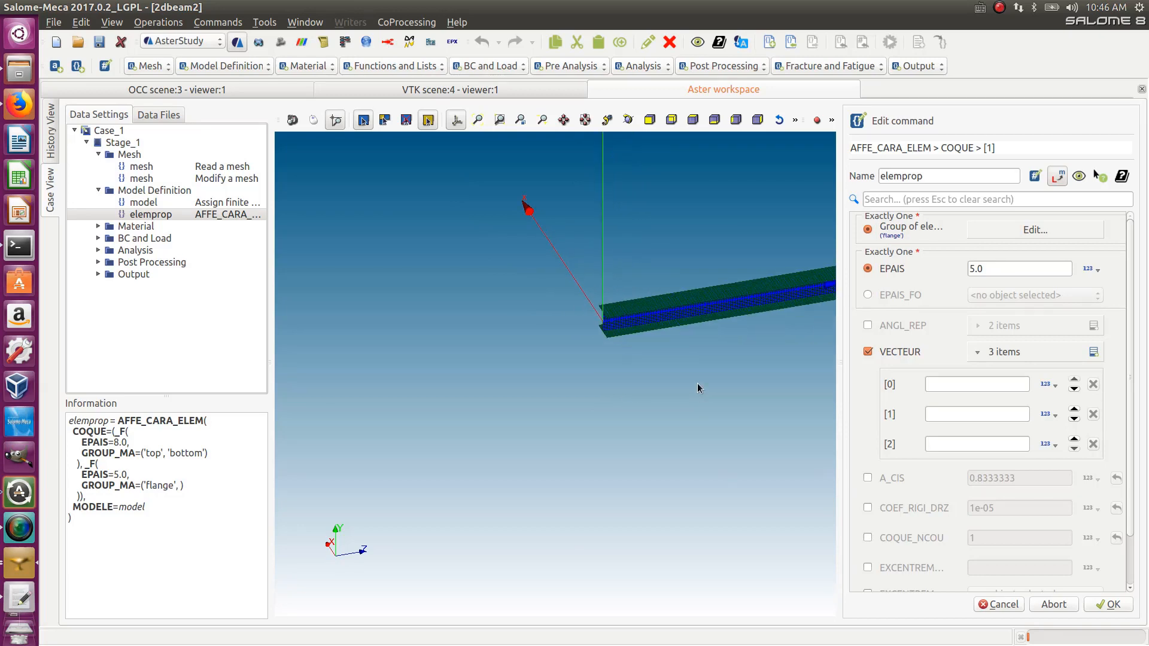
pyautogui.scroll(-3, 665, 301)
pyautogui.scroll(3, 721, 308)
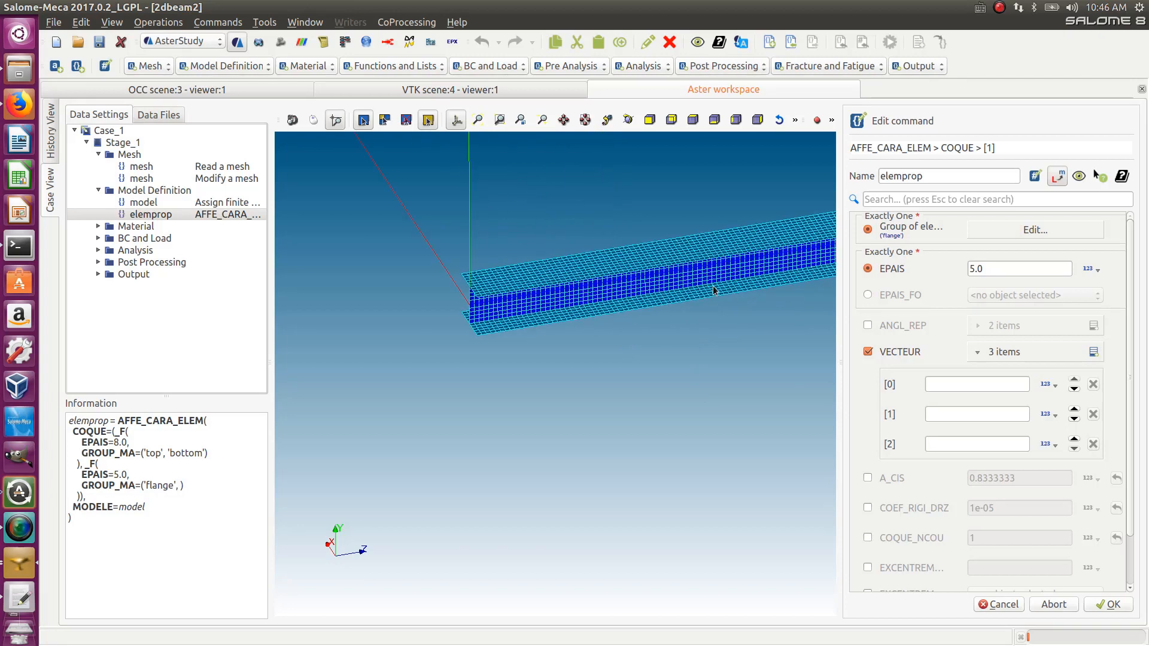
pyautogui.click(939, 385)
pyautogui.write('0')
pyautogui.click(936, 413)
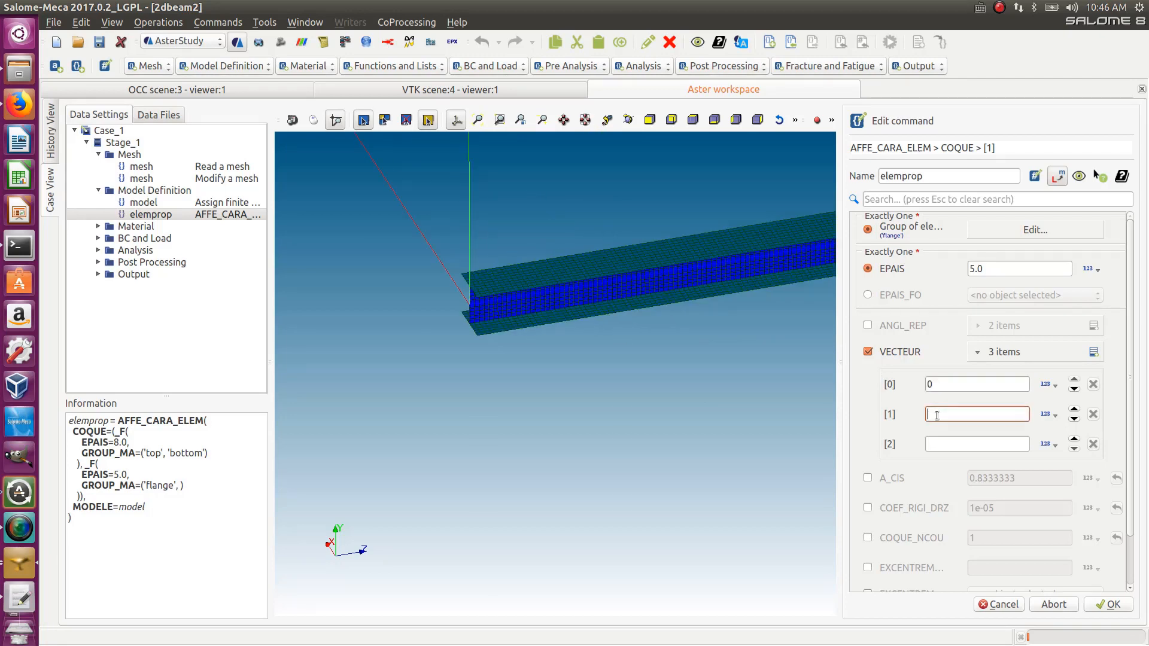
pyautogui.write('0')
pyautogui.click(941, 442)
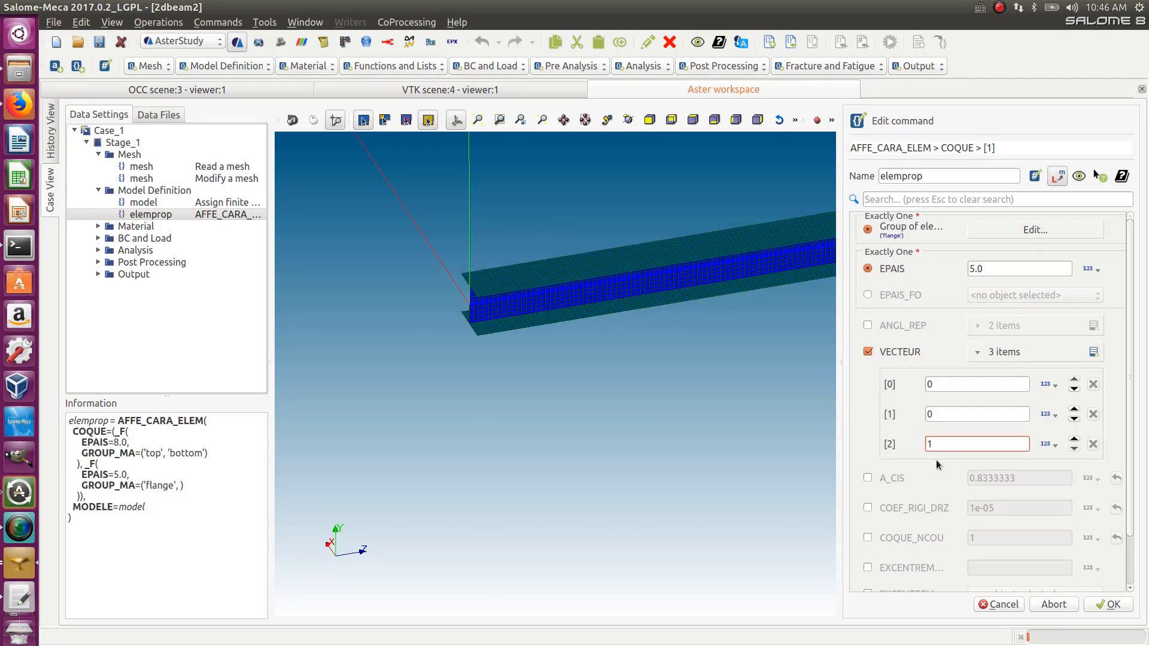
# - Confirm the flange shell item and store the edited elemprop AFFE_CARA_ELEM command
pyautogui.click(936, 461)
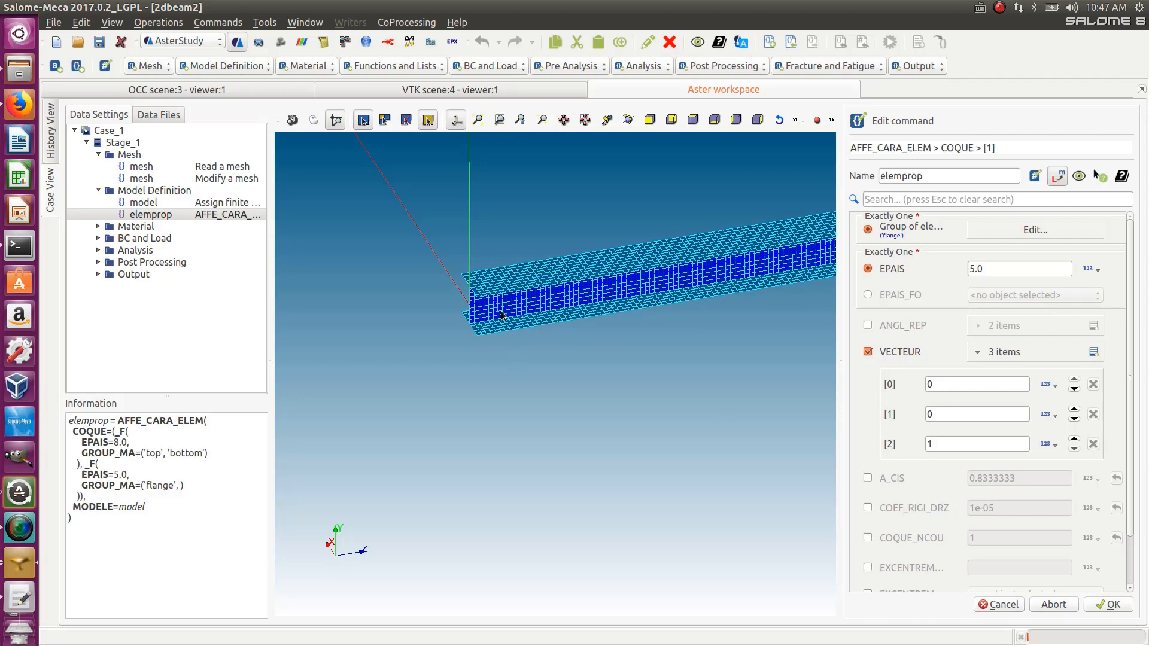
pyautogui.click(1109, 604)
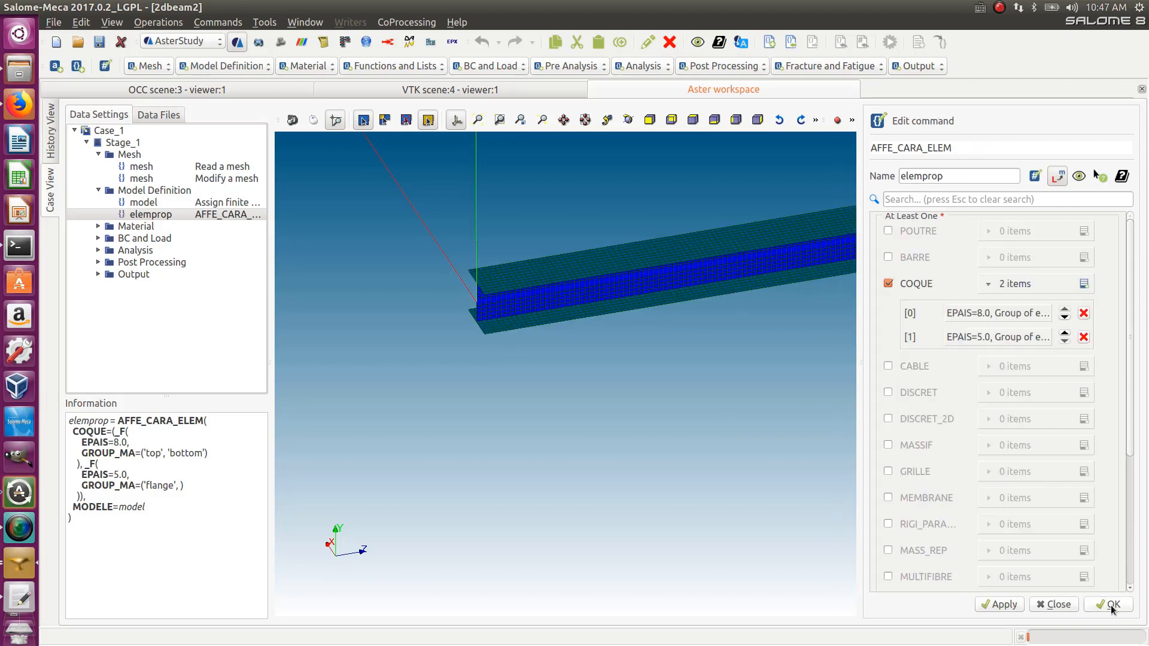
pyautogui.click(1111, 605)
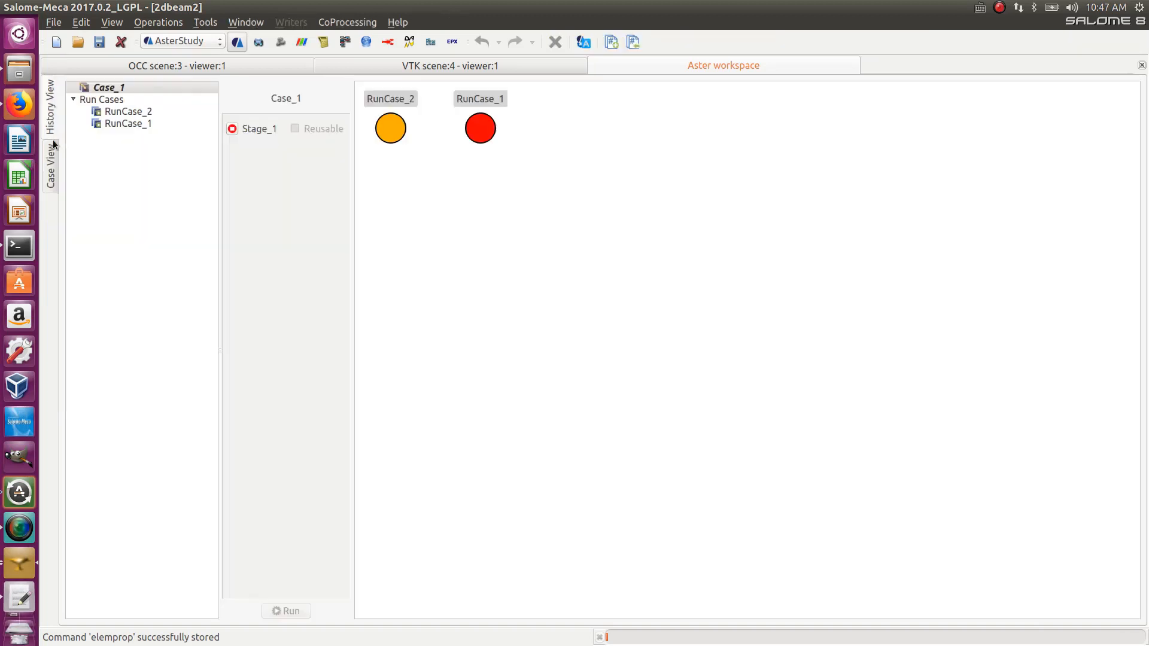
# - Rerun Stage_1 of Case_1 from the History View, keeping memory 1024, time 00:15:00 and the localhost server
pyautogui.click(52, 138)
pyautogui.click(232, 129)
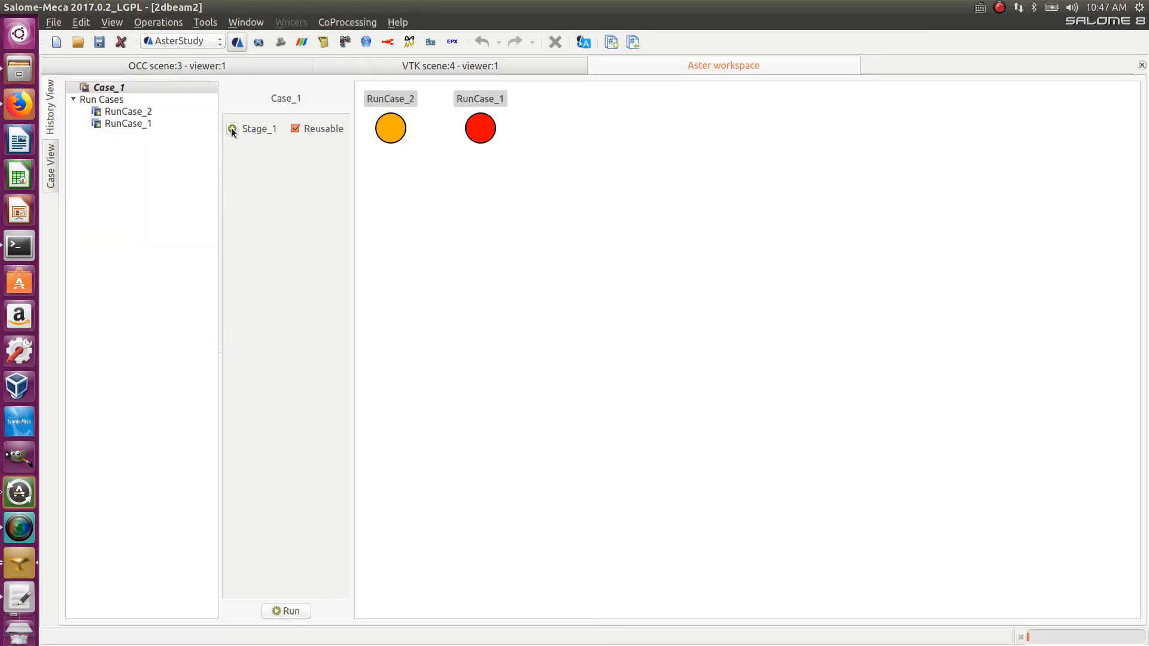
pyautogui.click(287, 612)
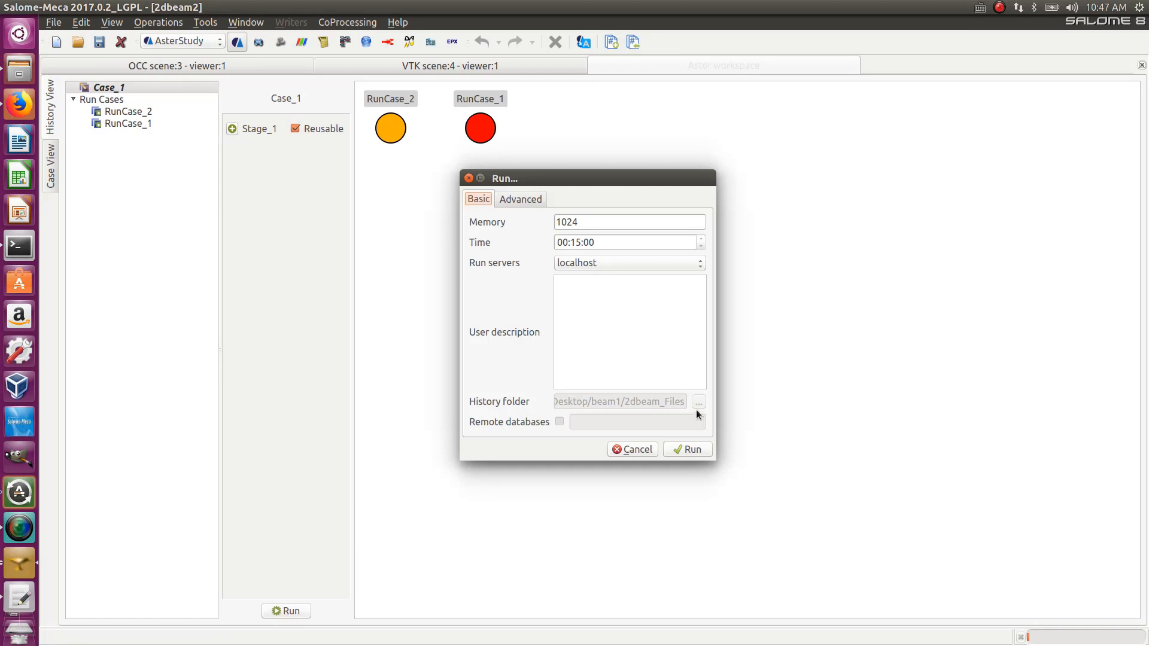
pyautogui.click(687, 450)
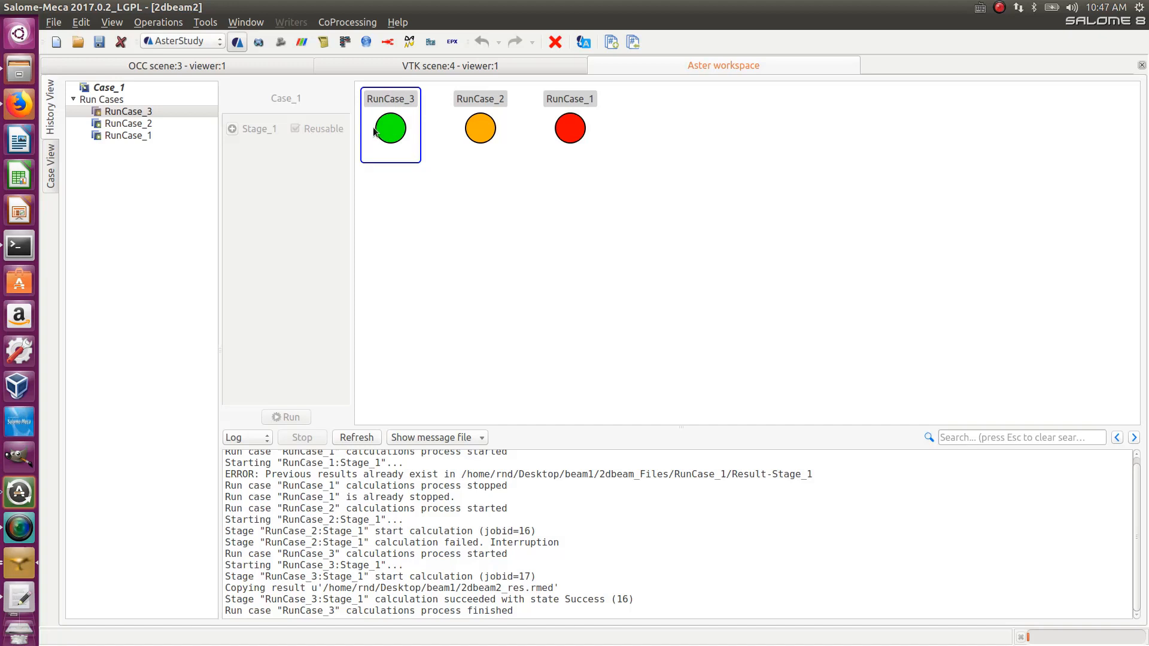
# - Switch to the Mesh module and select Mesh_1 in the object browser
pyautogui.click(183, 42)
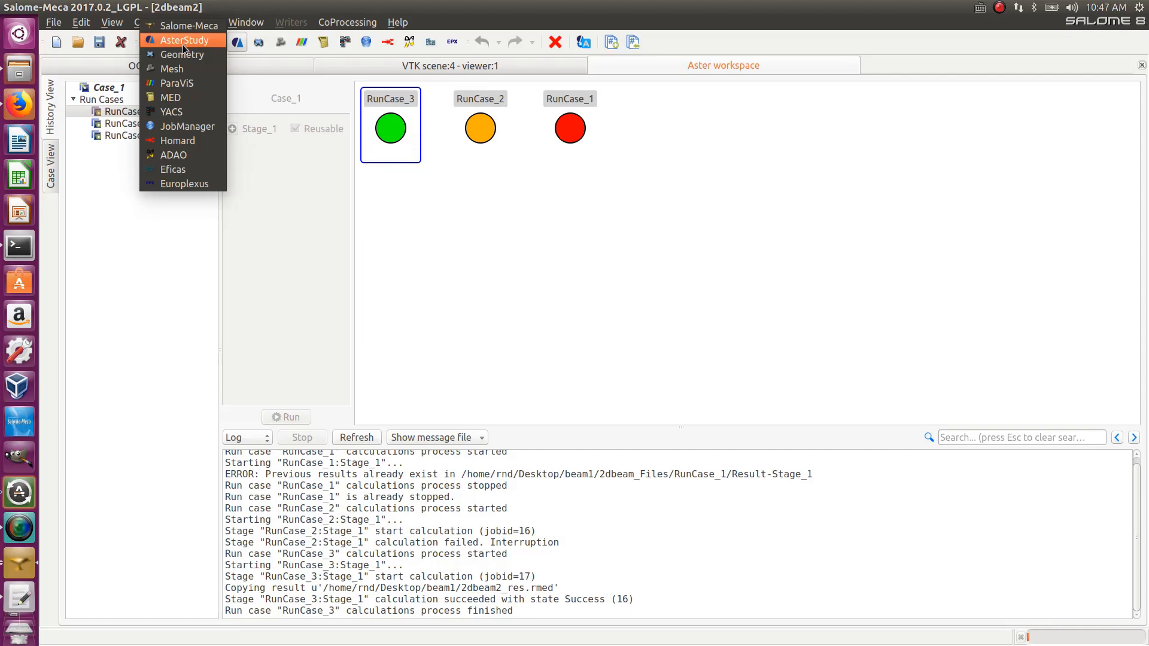
pyautogui.click(174, 69)
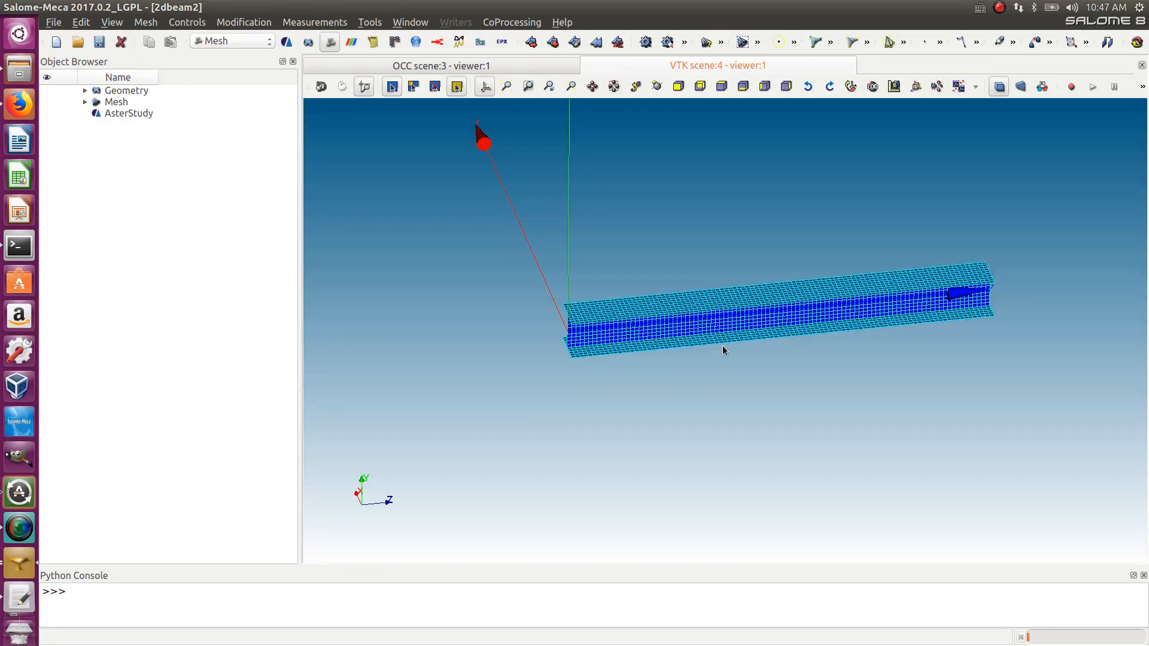
pyautogui.keyDown('ctrl'); pyautogui.moveTo(856, 385); pyautogui.dragTo(703, 272, button='right'); pyautogui.keyUp('ctrl')
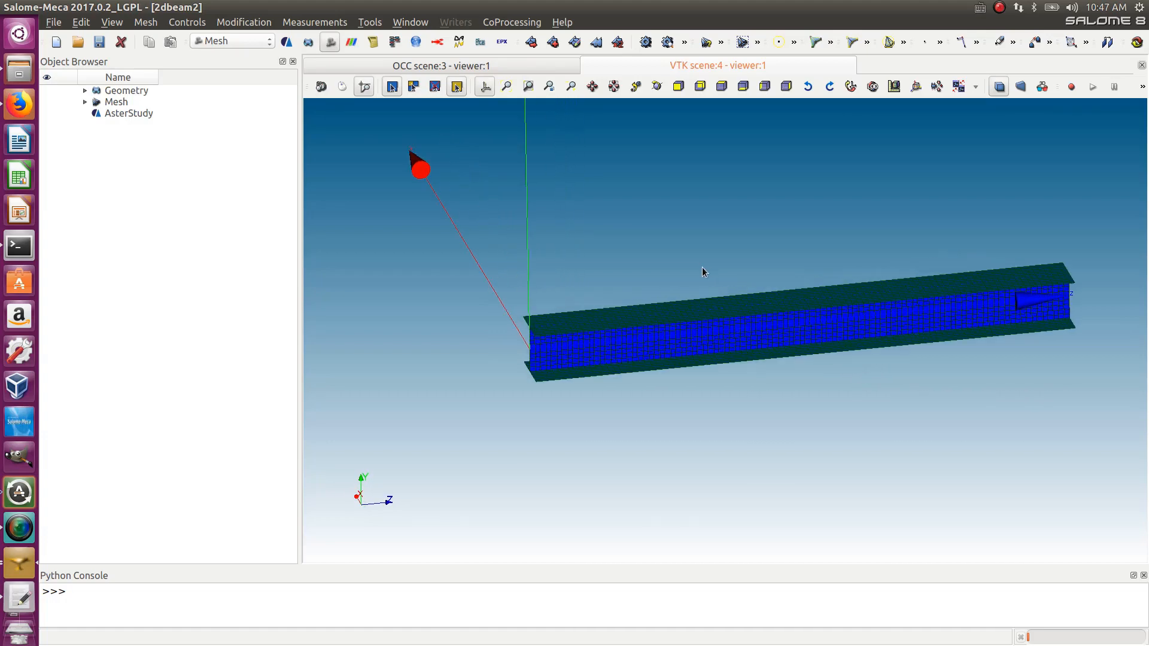
pyautogui.scroll(3, 703, 277)
pyautogui.keyDown('ctrl'); pyautogui.moveTo(662, 419); pyautogui.dragTo(711, 442, button='right'); pyautogui.keyUp('ctrl')
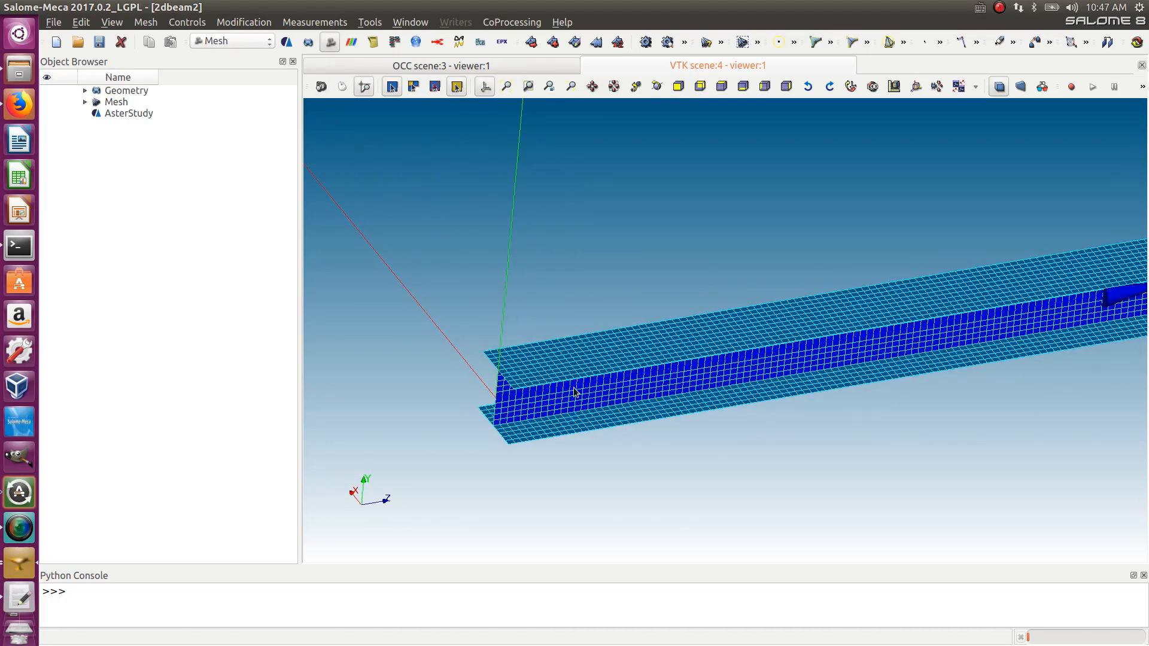
pyautogui.moveTo(1020, 180)
pyautogui.keyDown('ctrl'); pyautogui.mouseDown(button='right')
pyautogui.moveTo(975, 143)
pyautogui.moveTo(887, 195)
pyautogui.moveTo(417, 333)
pyautogui.mouseUp(button='right'); pyautogui.keyUp('ctrl')
pyautogui.keyDown('ctrl'); pyautogui.moveTo(641, 444); pyautogui.dragTo(617, 418, button='right'); pyautogui.keyUp('ctrl')
pyautogui.click(85, 102)
pyautogui.click(85, 91)
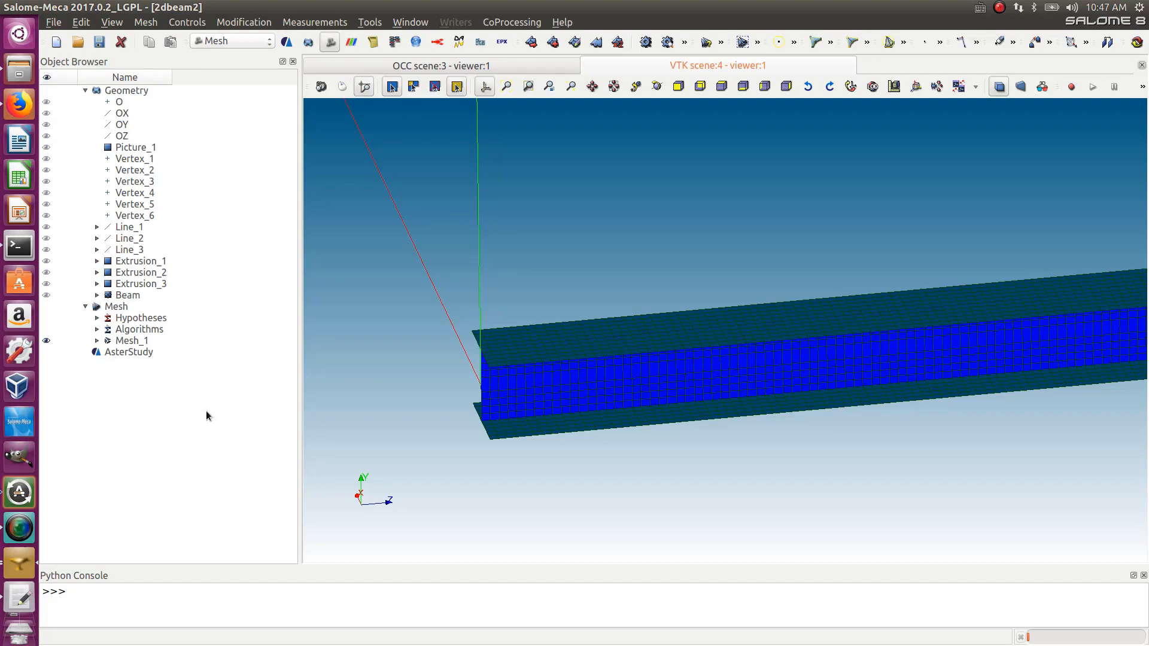
pyautogui.click(97, 340)
pyautogui.click(144, 342)
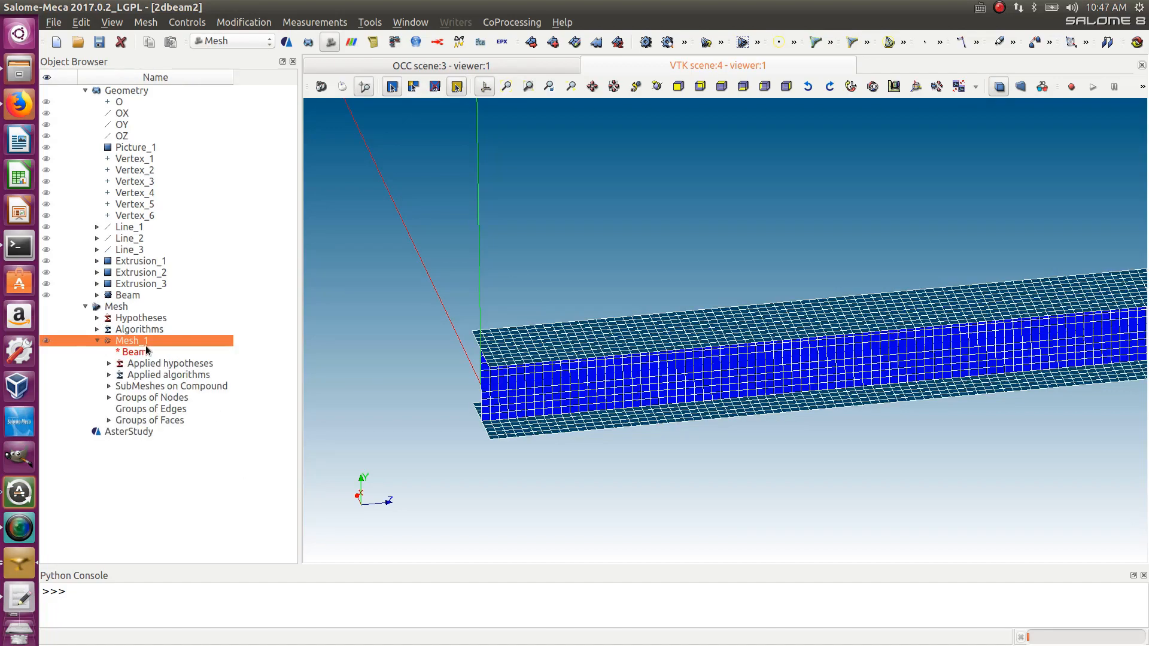
# - Display the orientation of faces on Mesh_1
pyautogui.scroll(5, 353, 413)
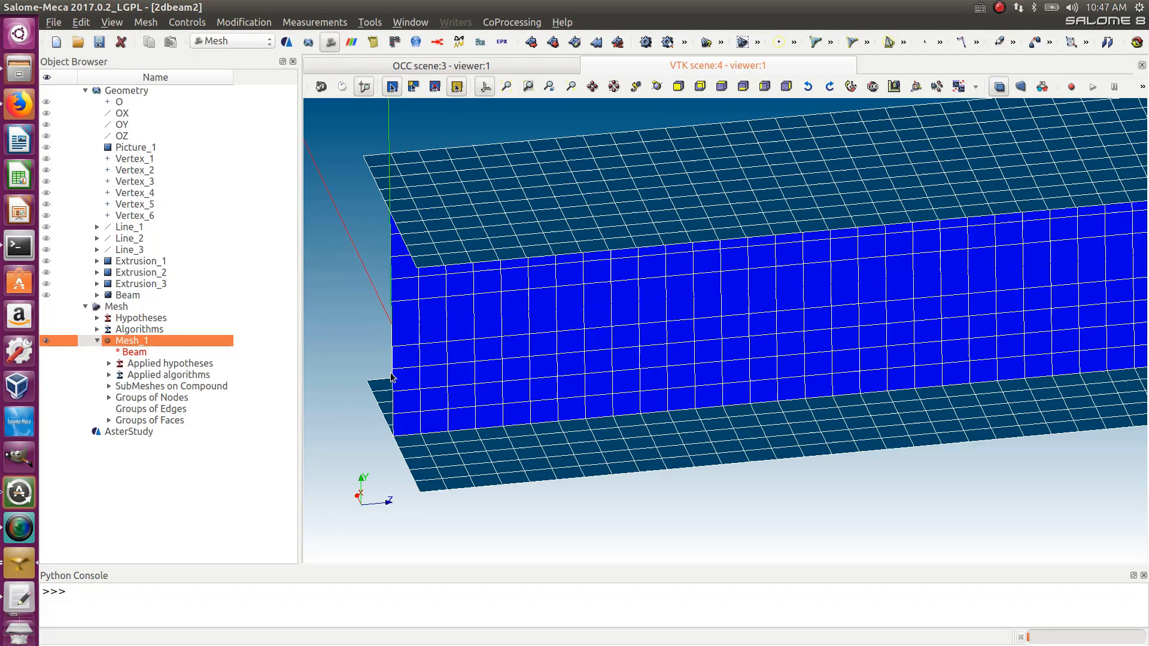
pyautogui.rightClick(468, 389)
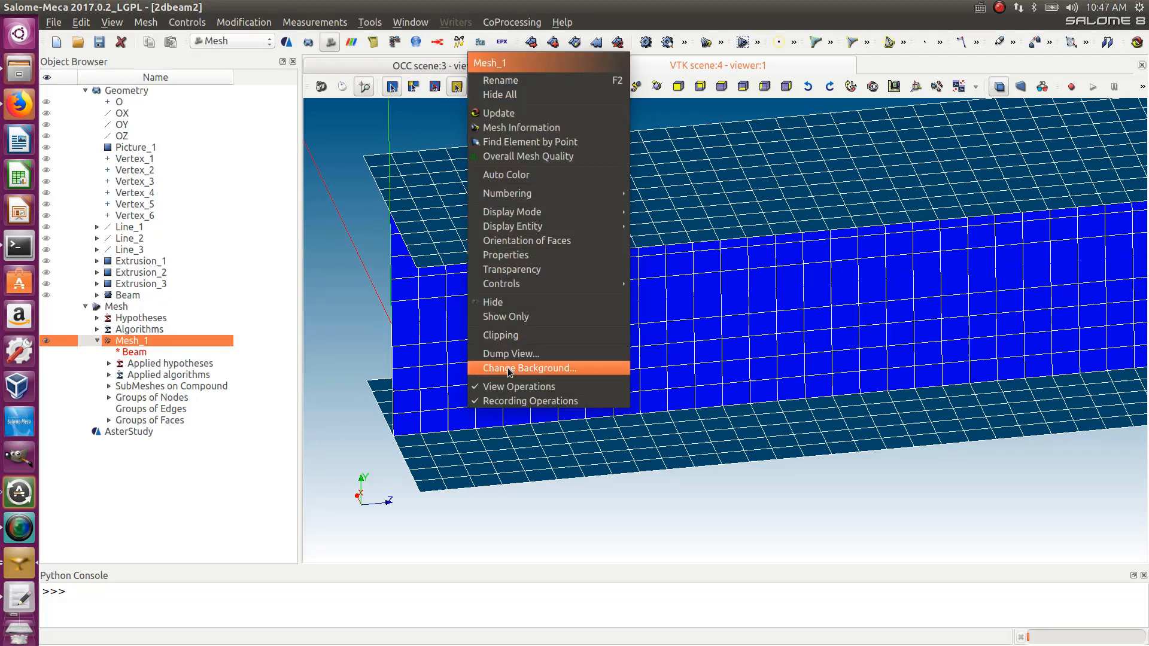
pyautogui.click(557, 241)
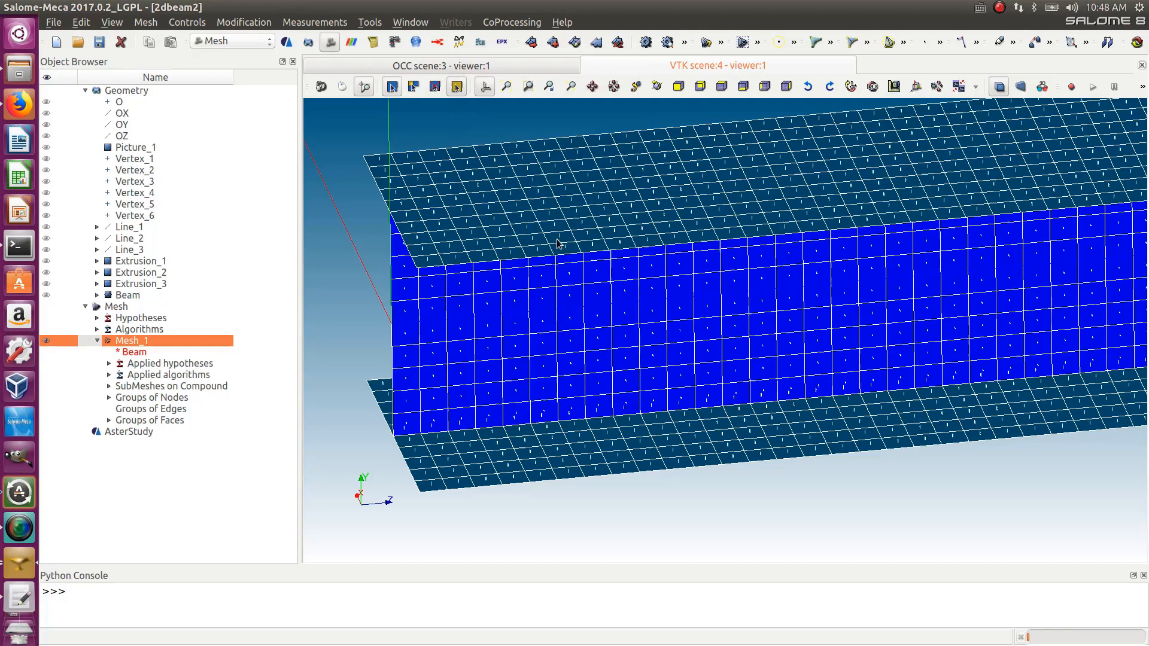
# - Zoom in on the web and flanges to examine the face orientation vectors of the beam mesh
pyautogui.scroll(10, 359, 460)
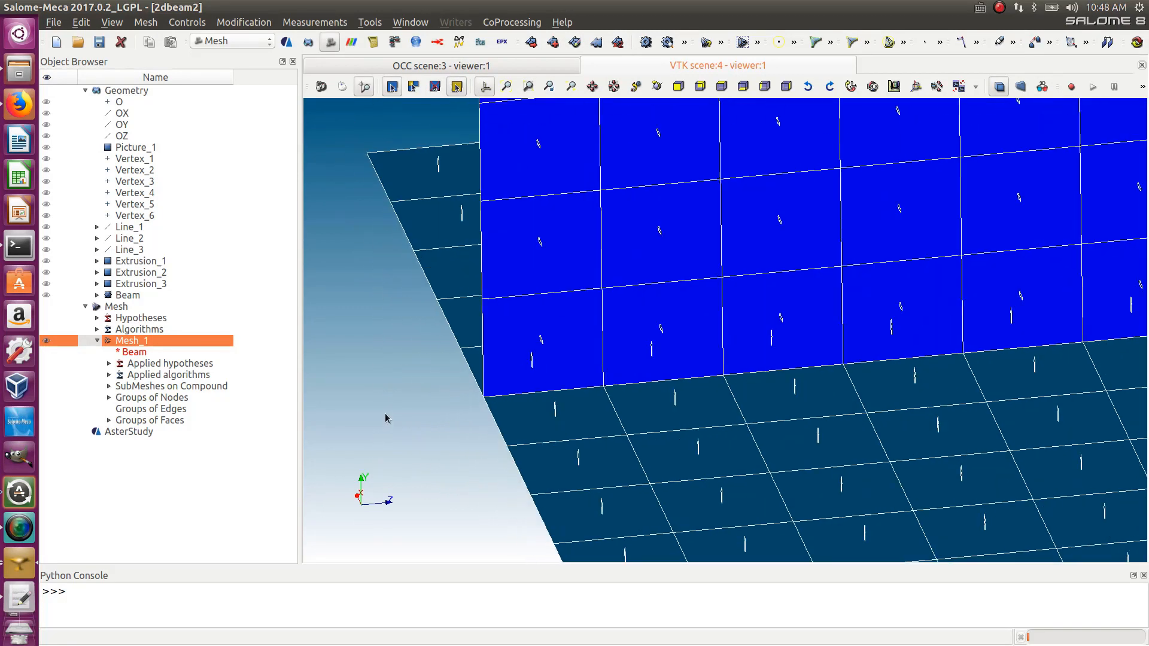
pyautogui.scroll(-5, 577, 436)
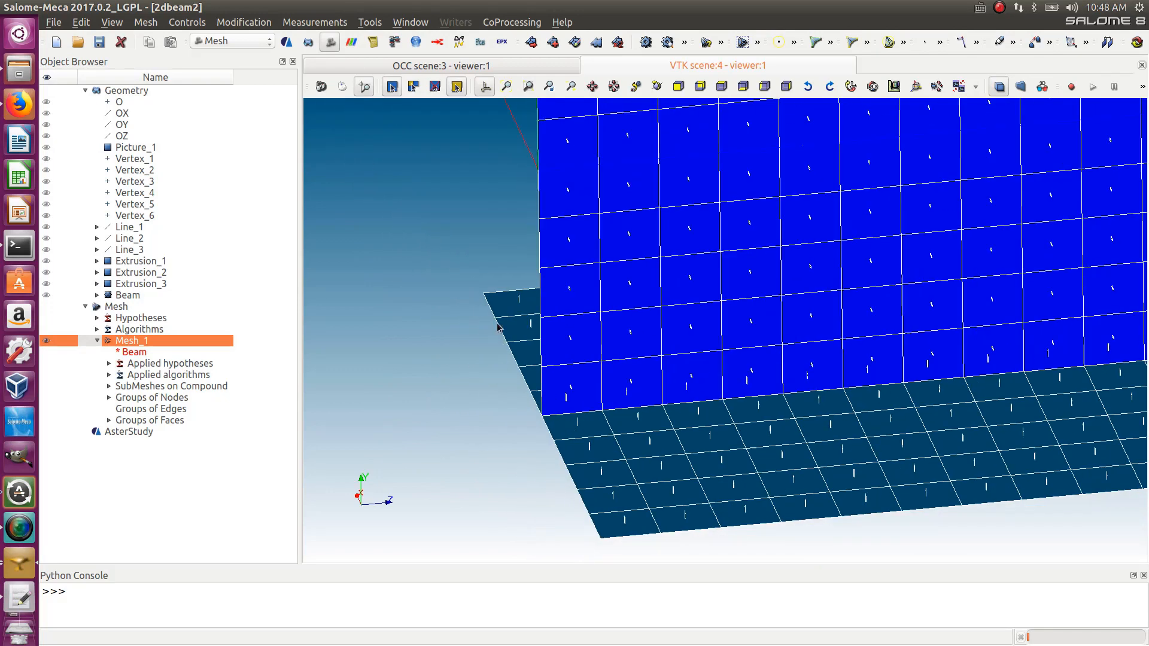
pyautogui.scroll(4, 542, 424)
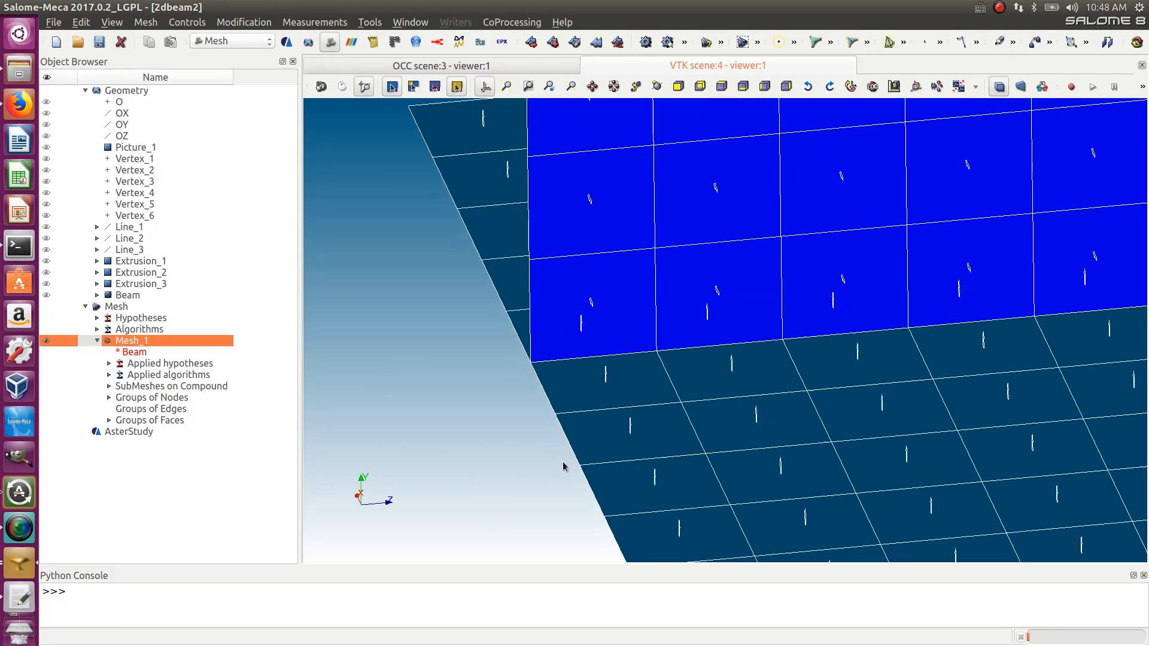
pyautogui.scroll(4, 598, 281)
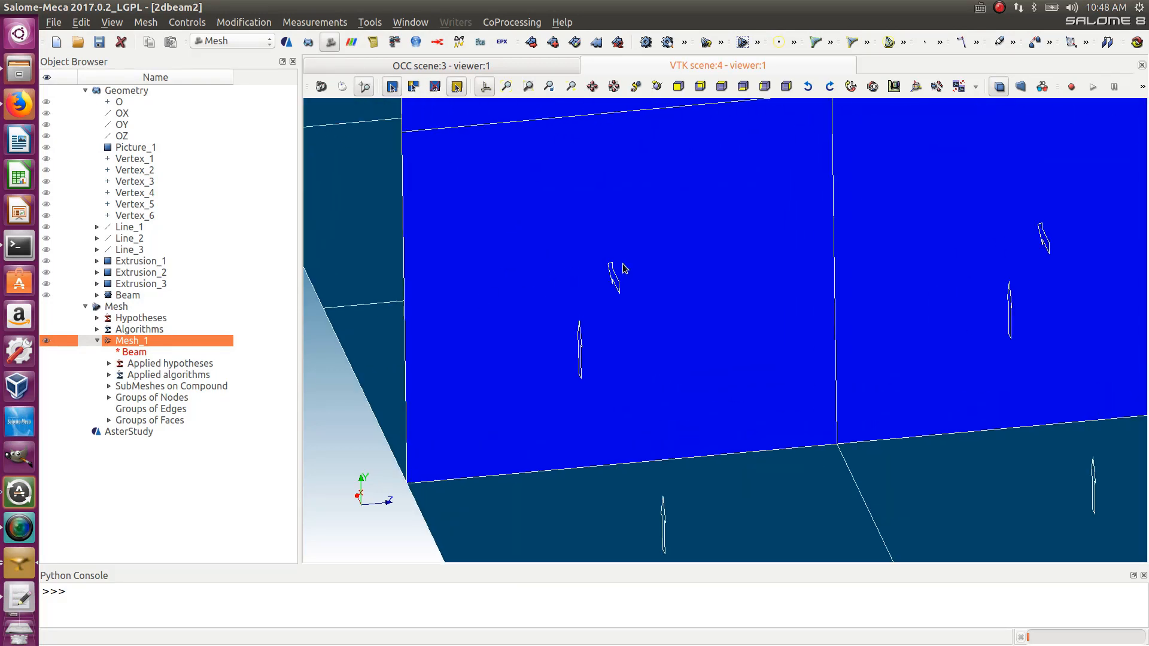
pyautogui.scroll(-7, 610, 289)
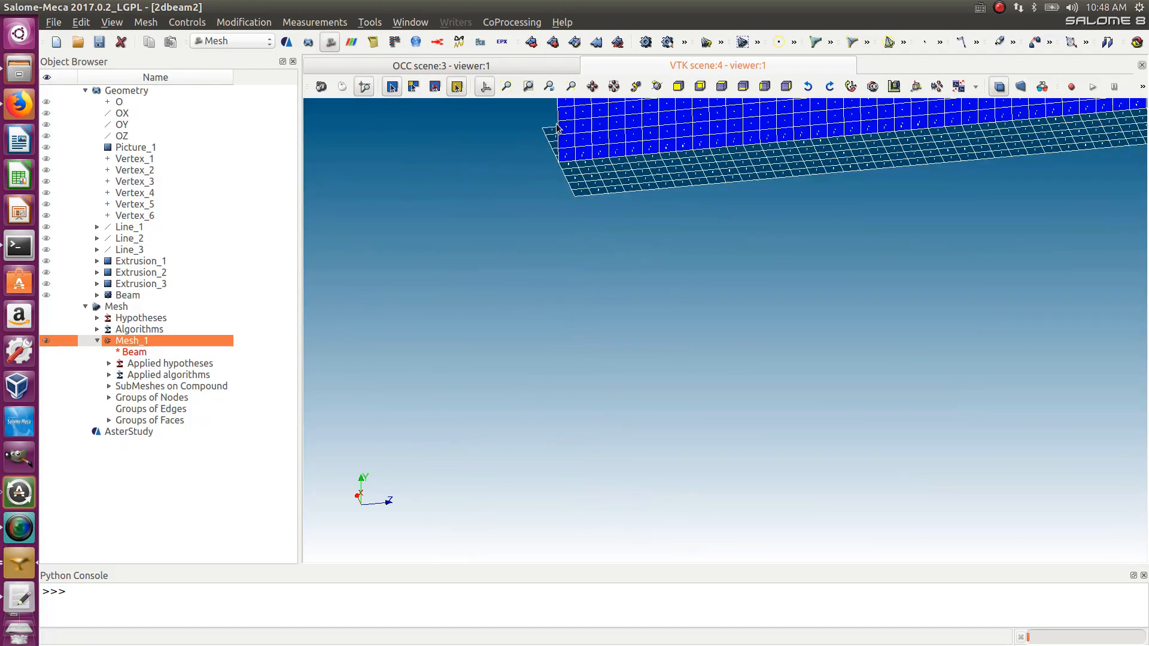
pyautogui.scroll(-2, 568, 128)
pyautogui.scroll(5, 570, 120)
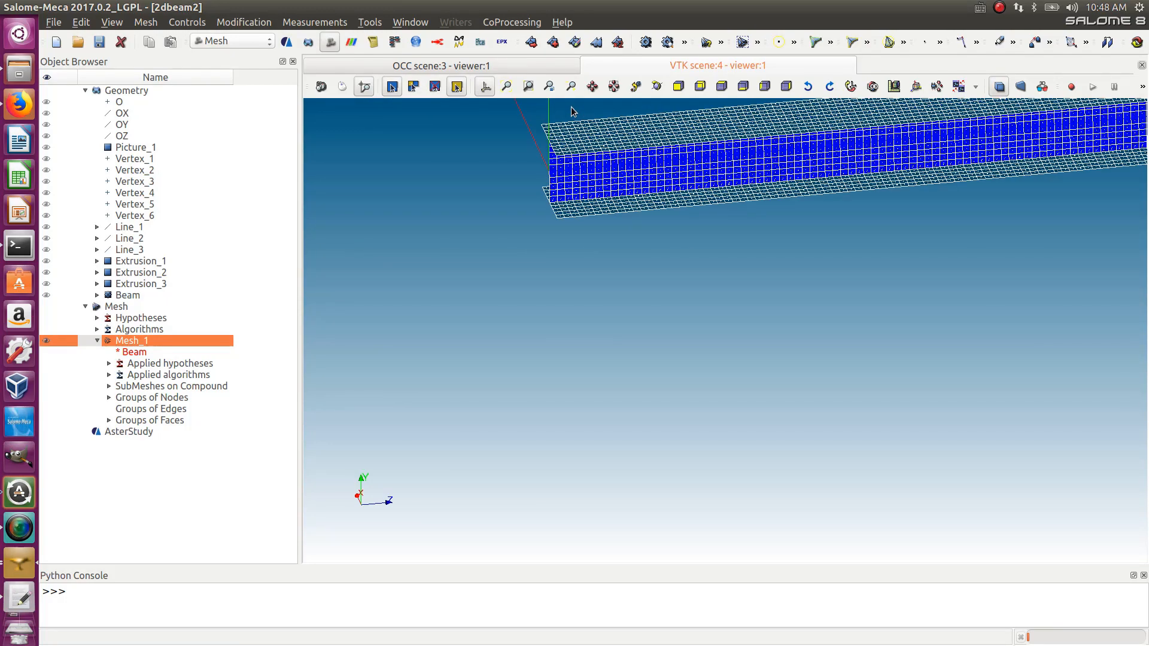
pyautogui.scroll(6, 570, 113)
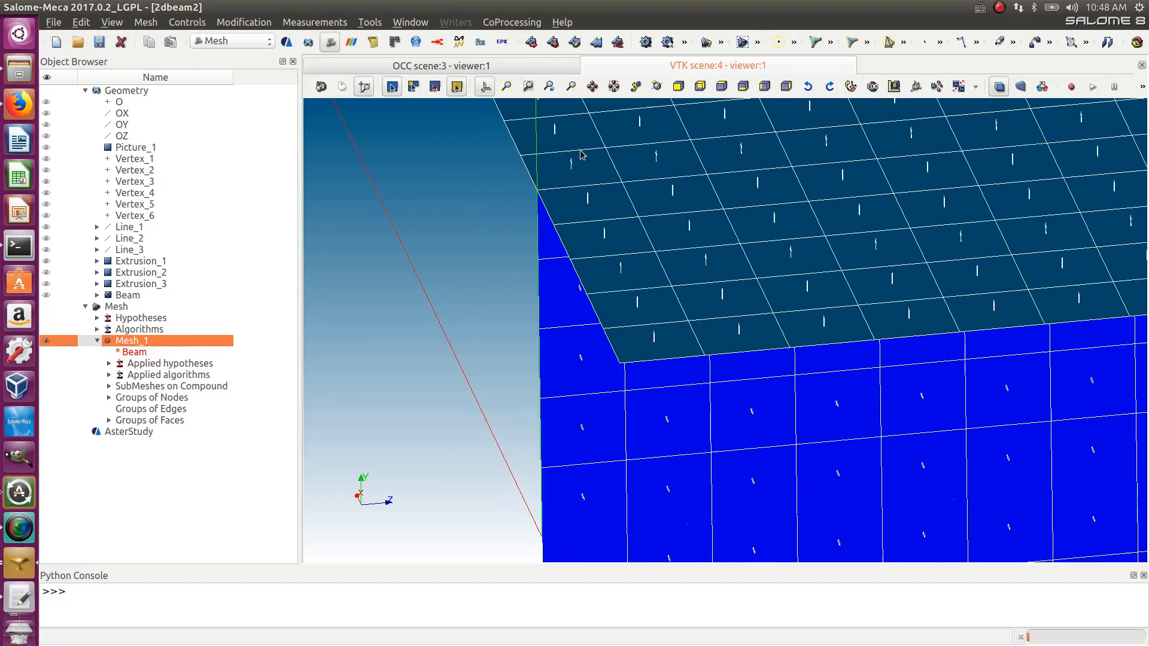
pyautogui.scroll(3, 579, 172)
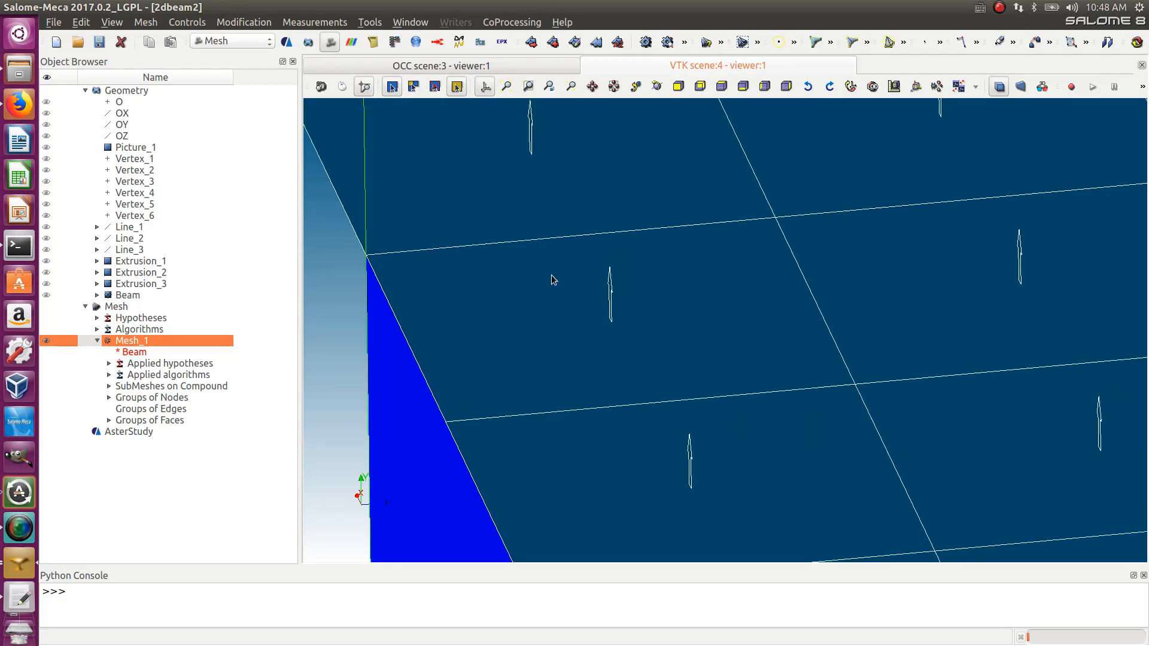
pyautogui.scroll(-10, 552, 279)
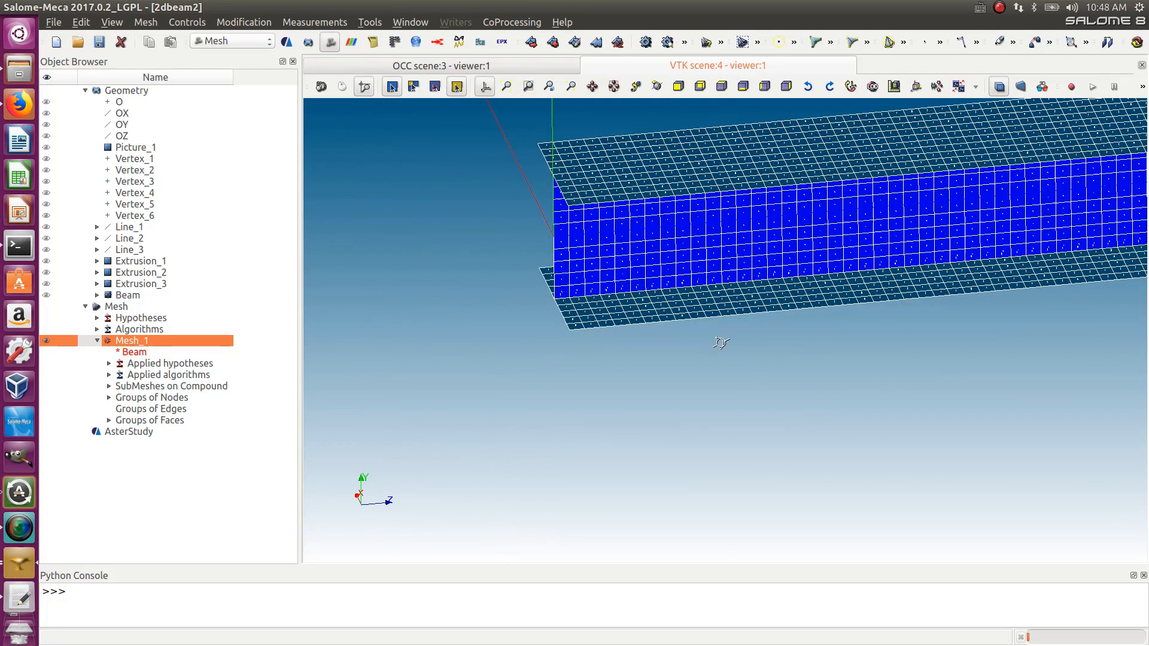
pyautogui.moveTo(721, 343); pyautogui.dragTo(807, 347)
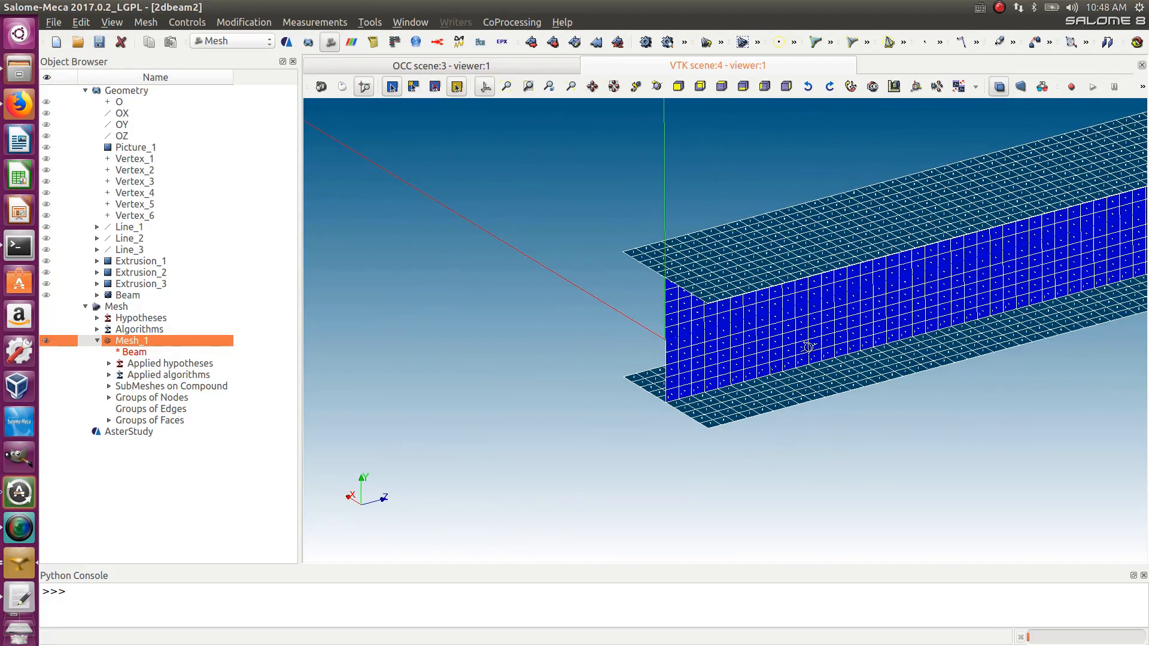
pyautogui.scroll(6, 808, 347)
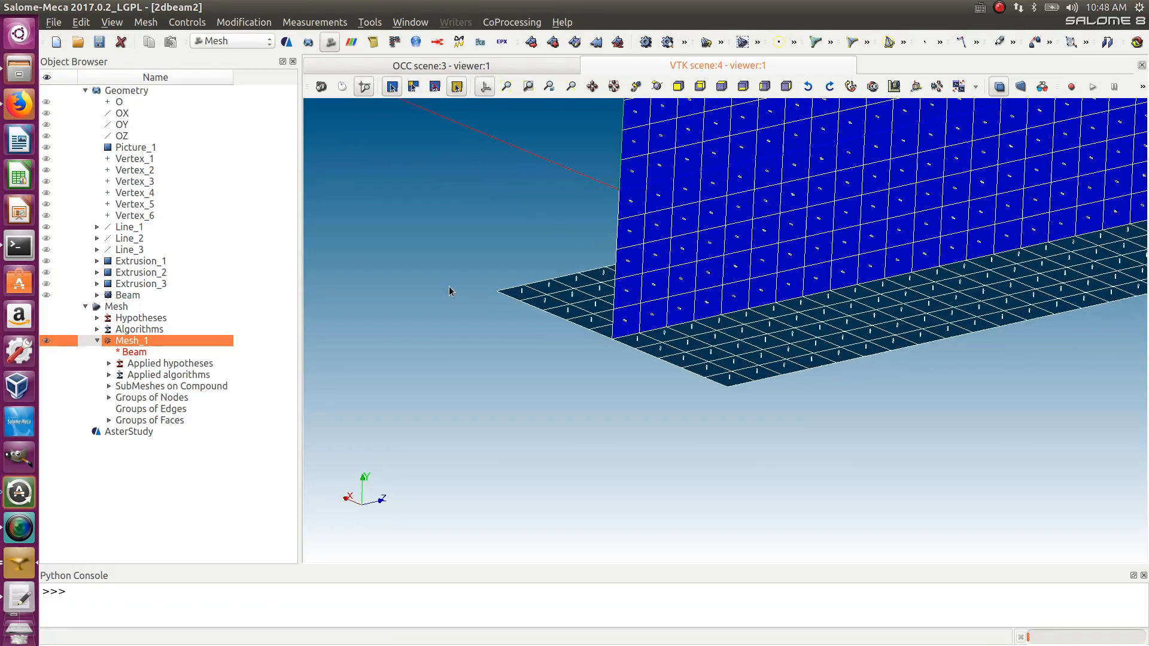
pyautogui.scroll(-1, 704, 369)
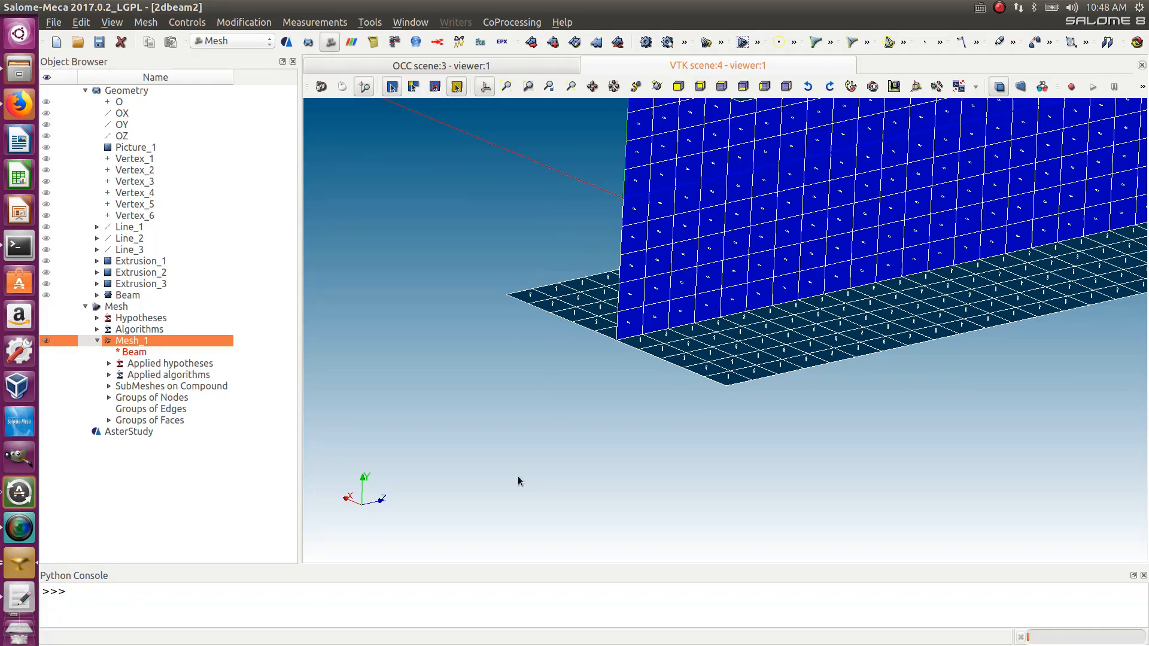
pyautogui.scroll(-4, 587, 231)
pyautogui.scroll(4, 615, 239)
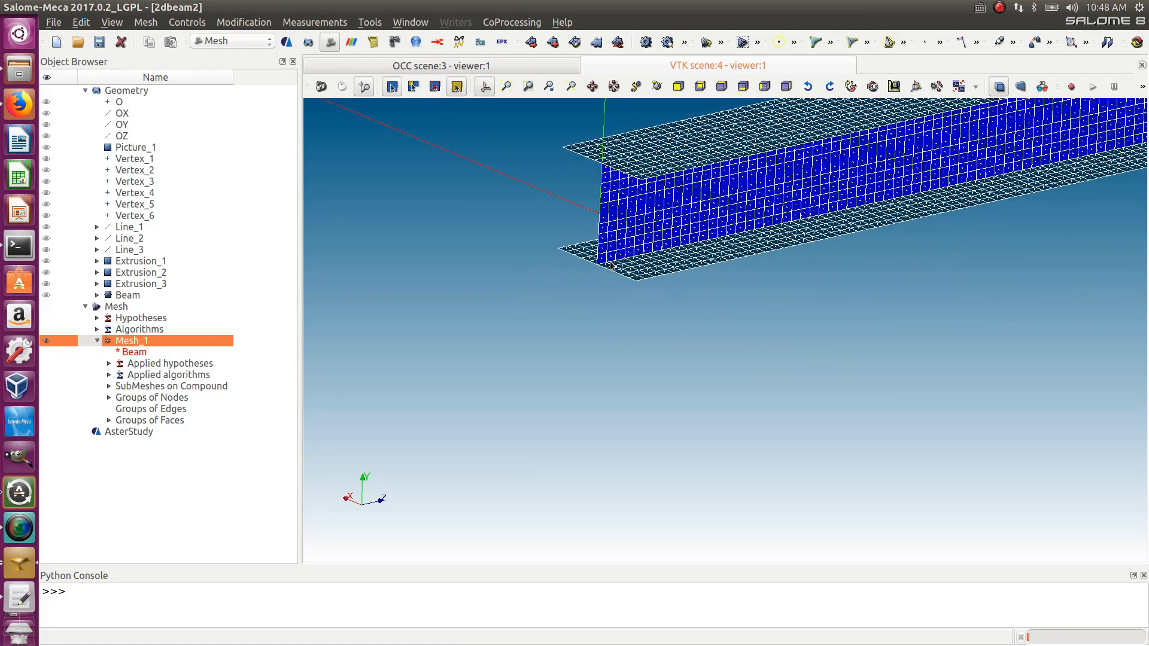
pyautogui.scroll(-3, 623, 127)
pyautogui.scroll(-4, 589, 146)
pyautogui.scroll(6, 596, 129)
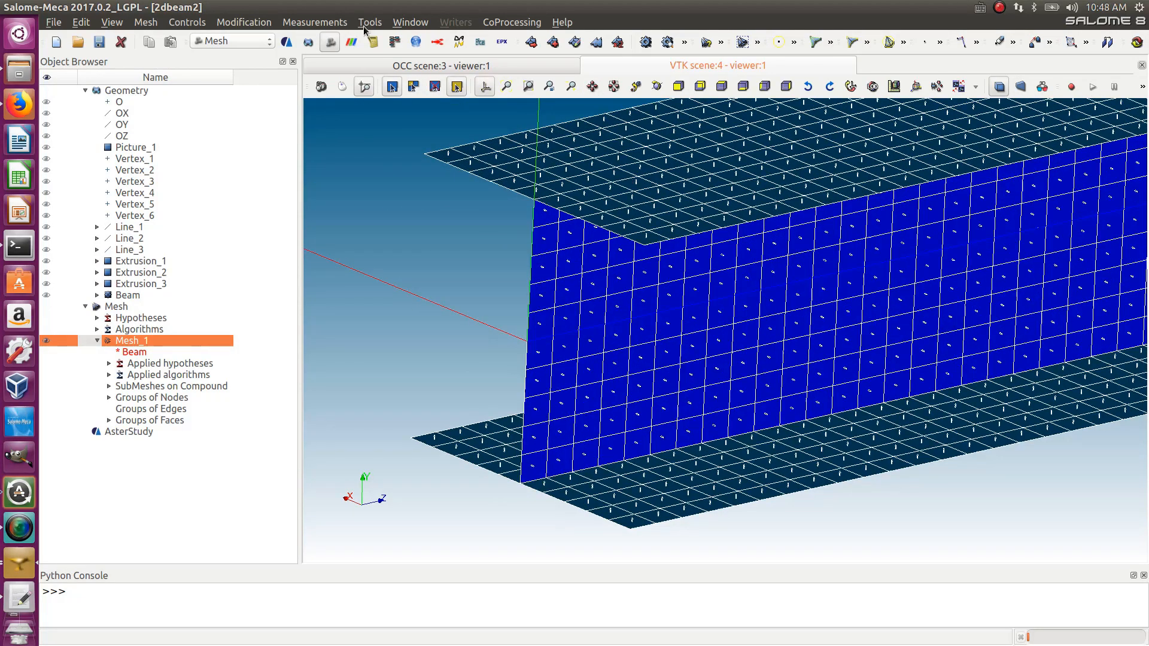
pyautogui.click(324, 24)
pyautogui.moveTo(242, 24)
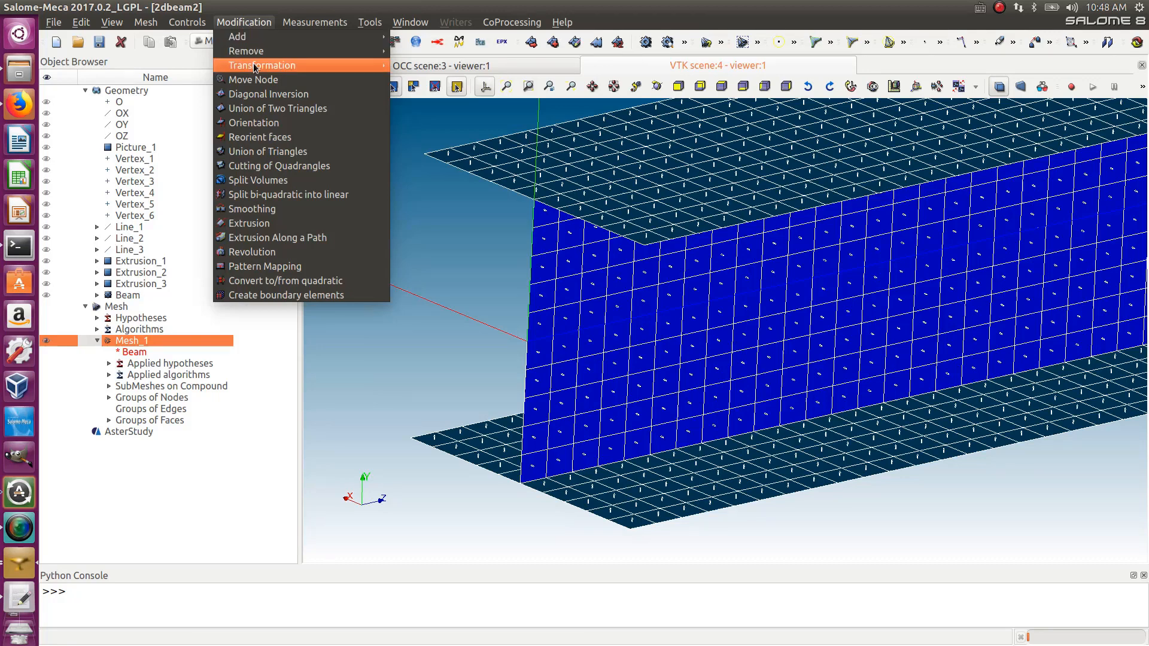
pyautogui.moveTo(254, 68)
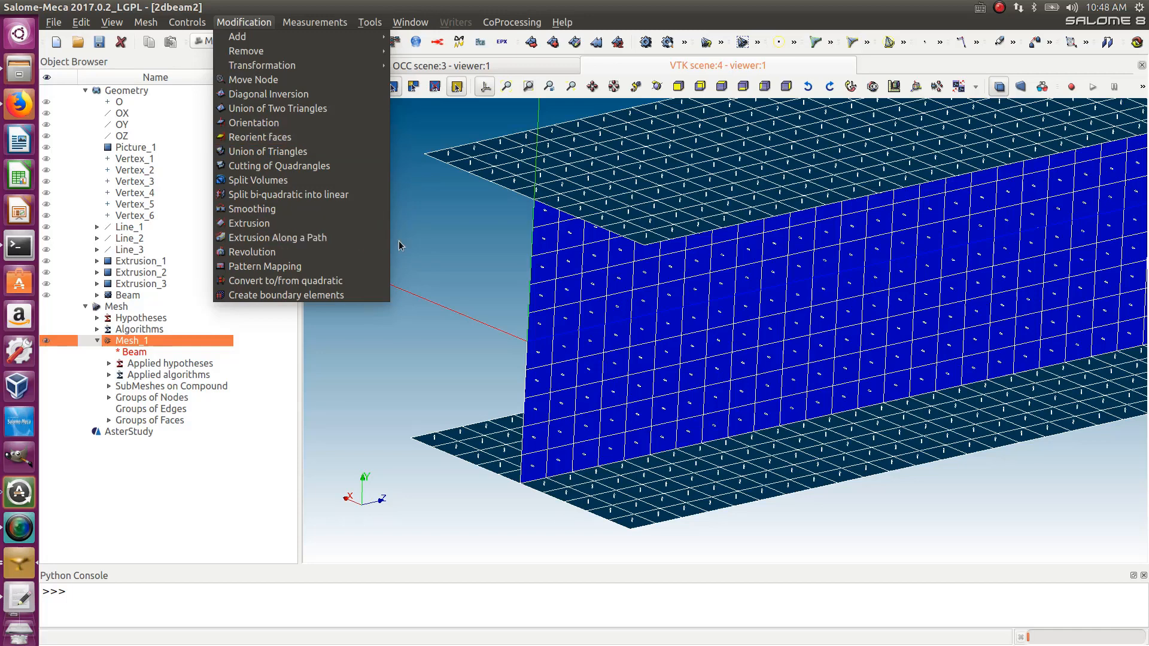
pyautogui.click(423, 242)
pyautogui.scroll(-3, 450, 251)
# - Return to the AsterStudy module and open the Case View of Case_1
pyautogui.click(239, 40)
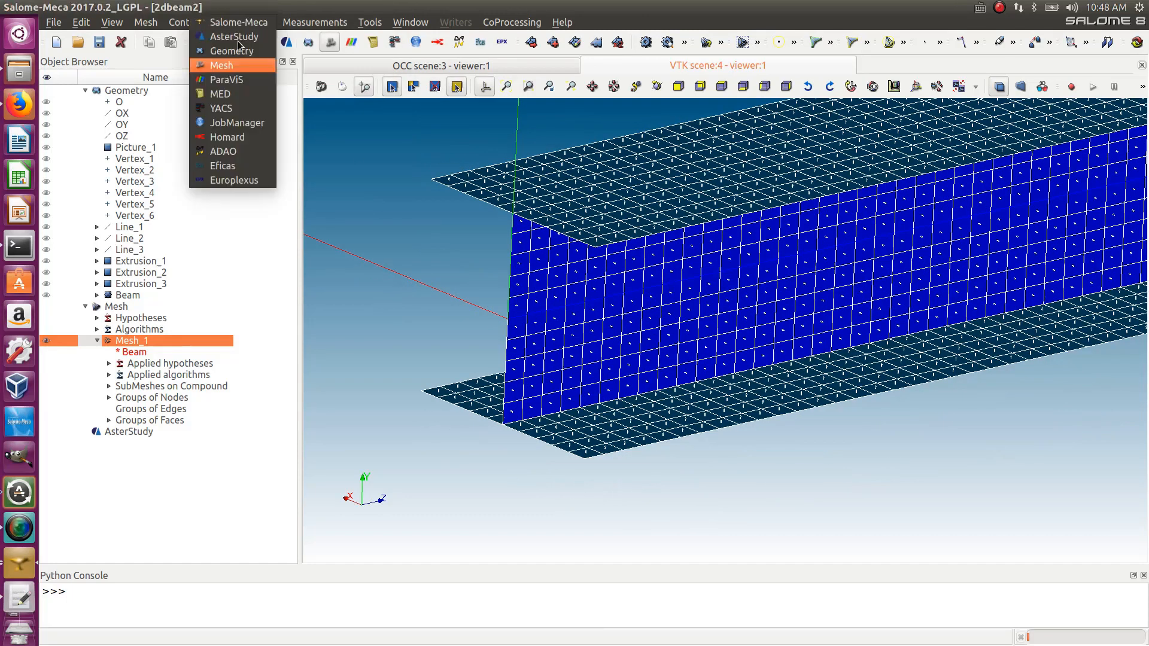
pyautogui.click(236, 37)
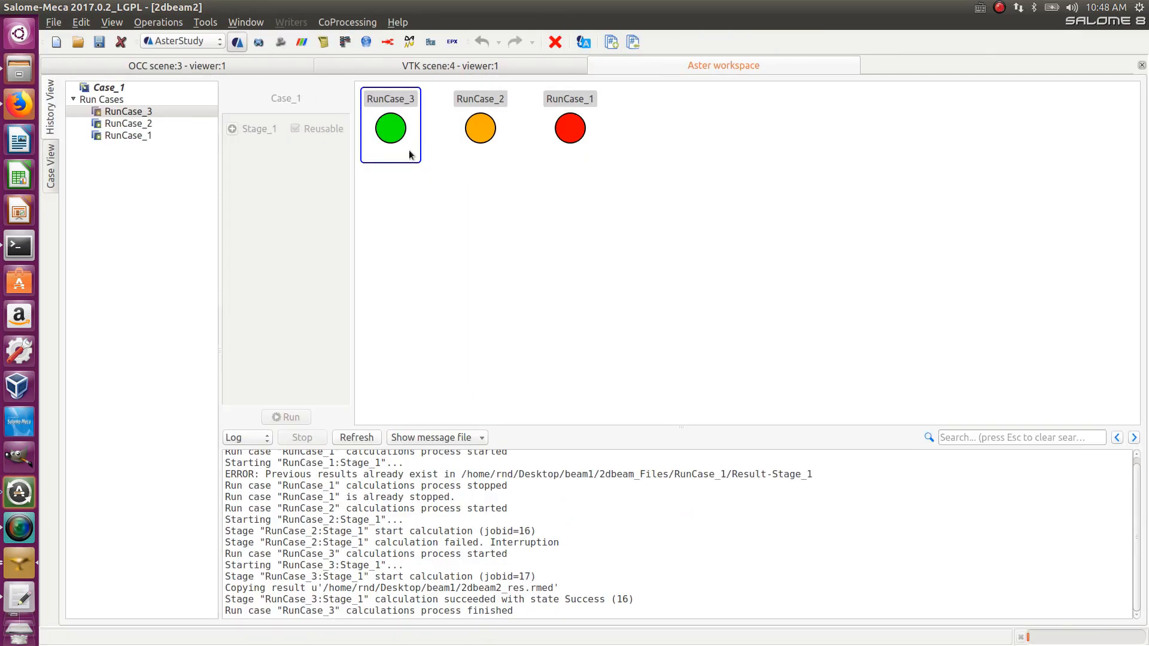
pyautogui.click(52, 176)
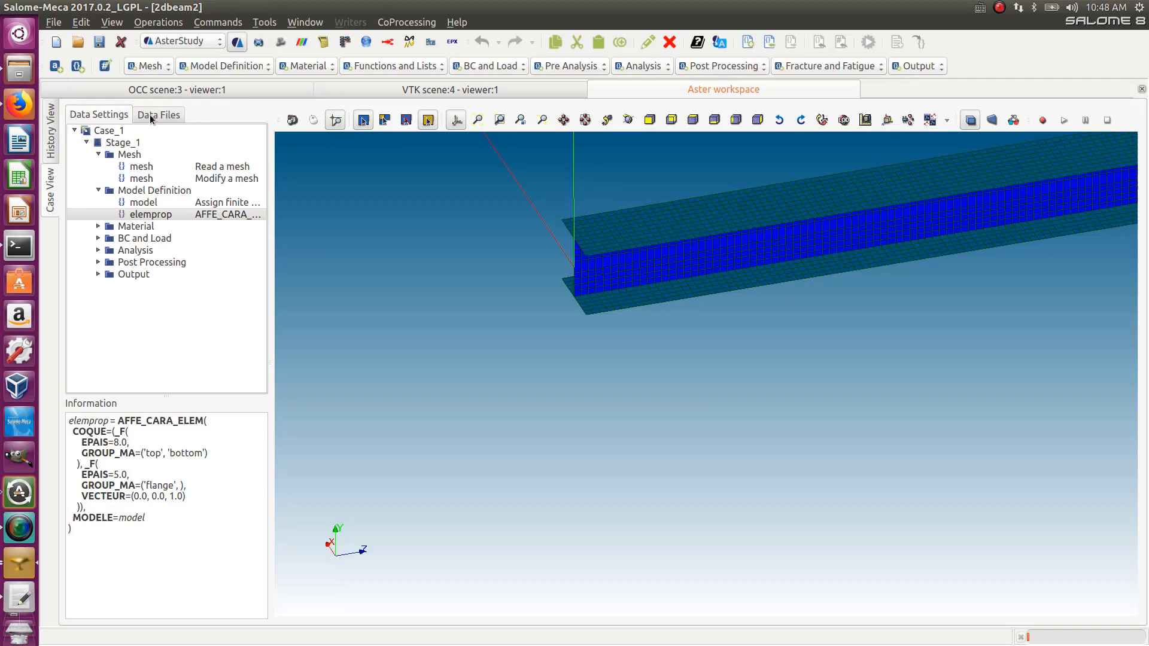
# - Open the 2dbeam2 result file from the case's data files in ParaVis
pyautogui.click(151, 117)
pyautogui.click(156, 174)
pyautogui.rightClick(157, 175)
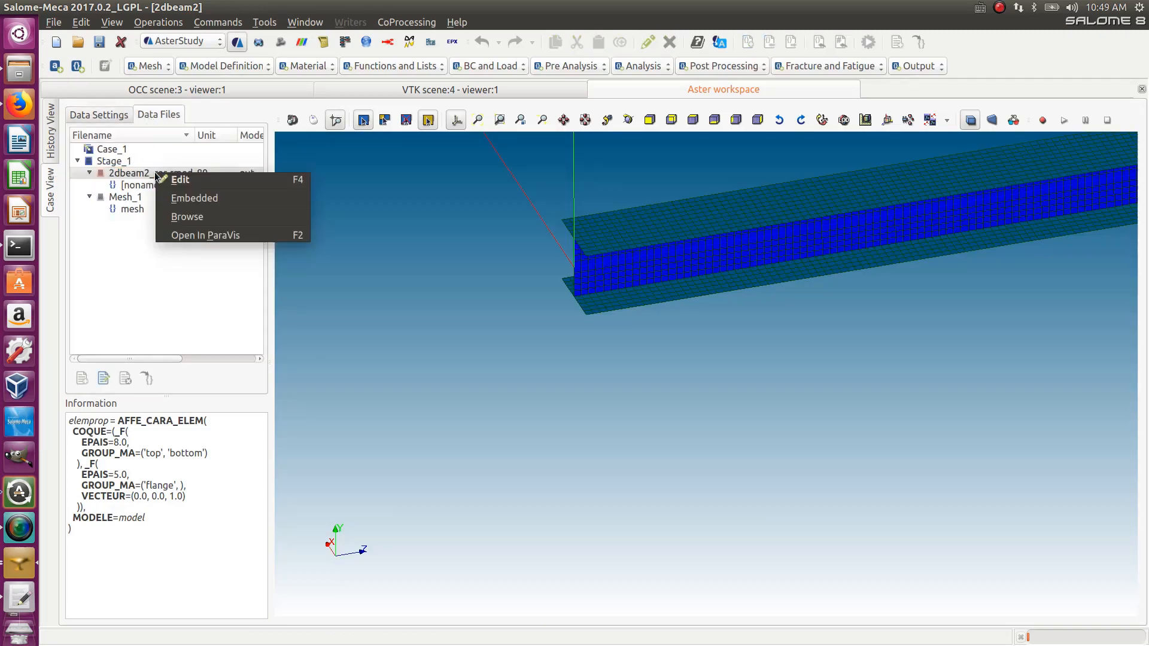
pyautogui.click(245, 234)
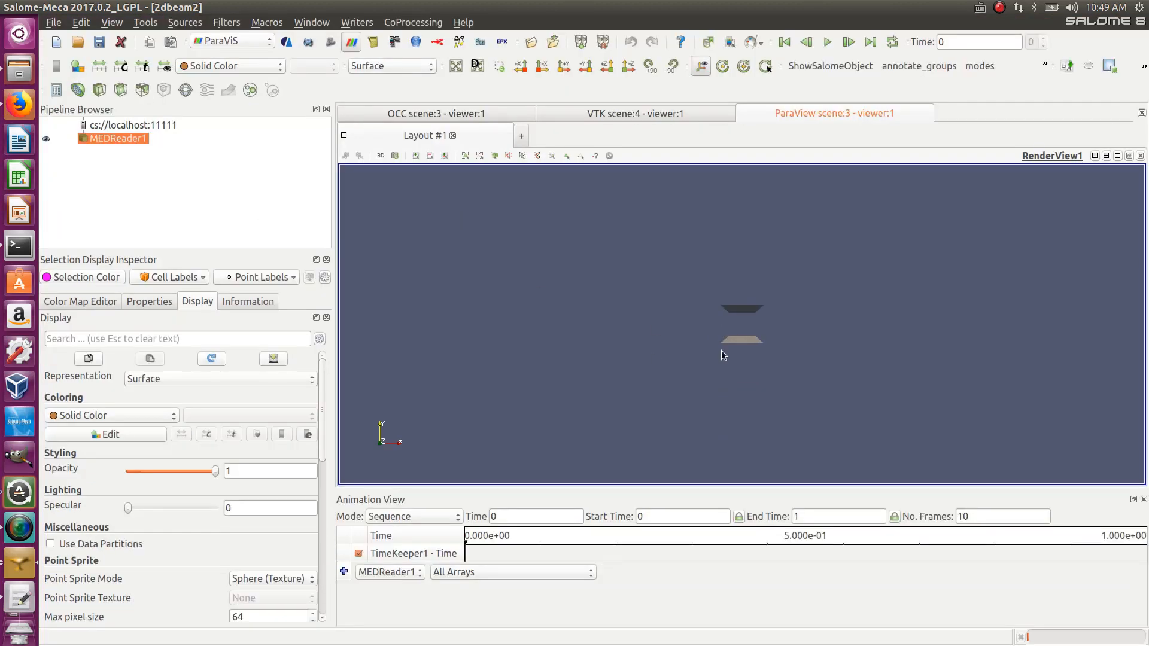
# - Color the MEDReader1 result by the reslin__DEPL displacement field
pyautogui.moveTo(769, 336); pyautogui.dragTo(648, 349)
pyautogui.click(233, 69)
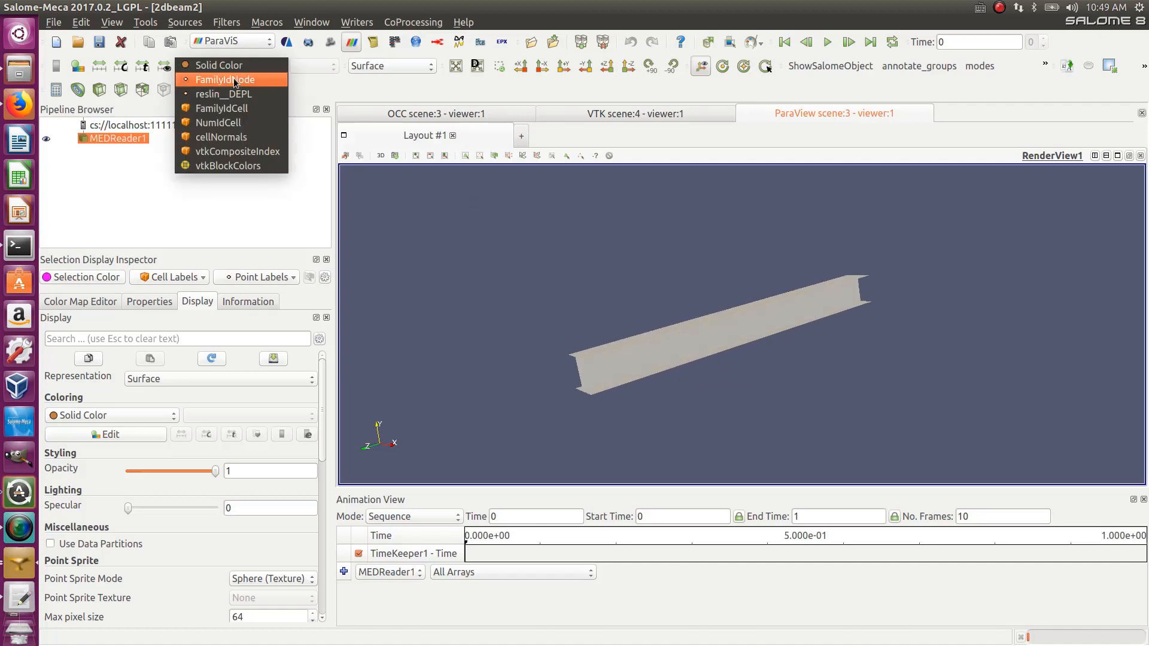
pyautogui.click(221, 88)
# - Orbit and zoom around the beam to examine the displacement magnitude distribution along its length
pyautogui.scroll(-2, 660, 296)
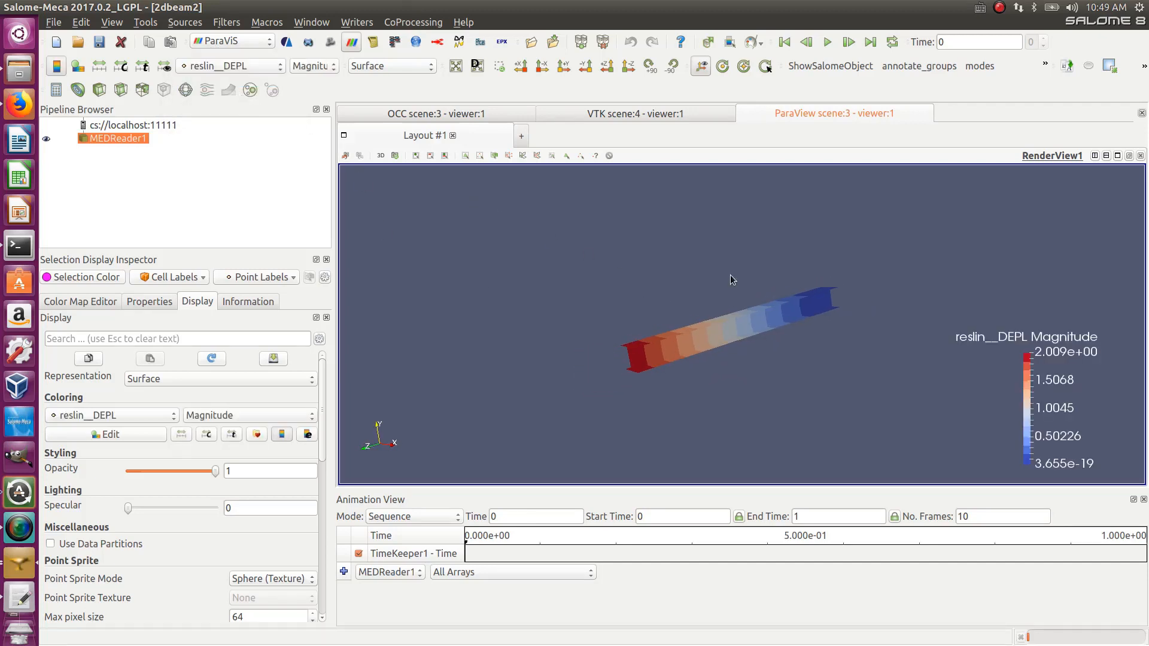
pyautogui.scroll(5, 833, 320)
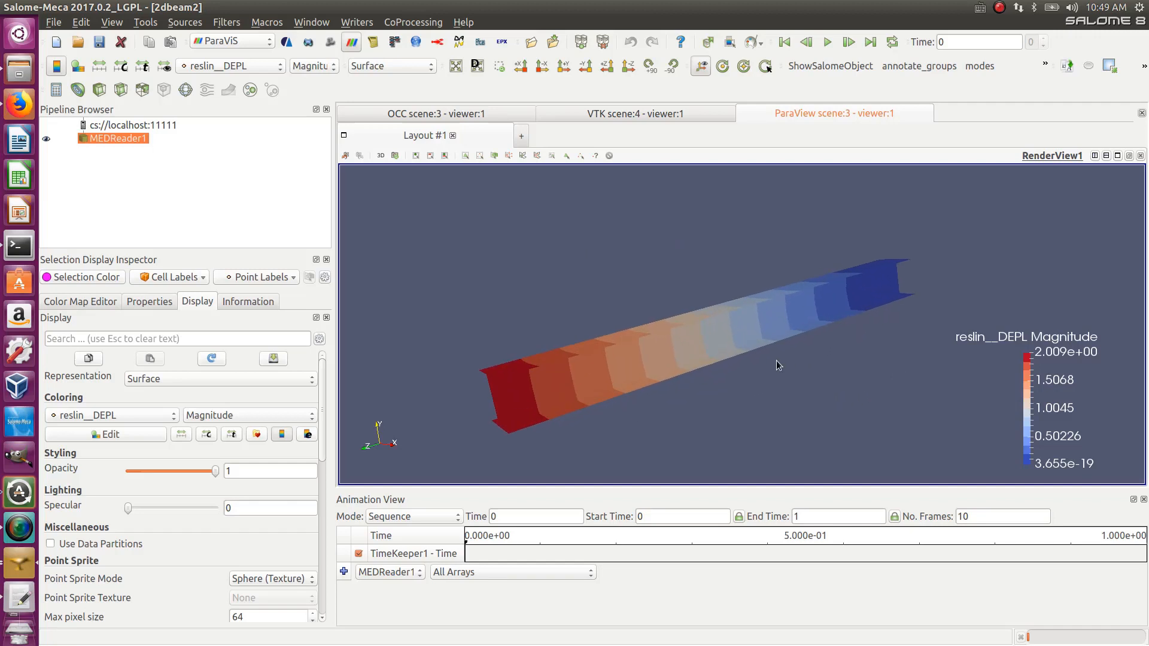
pyautogui.moveTo(752, 326)
pyautogui.mouseDown()
pyautogui.moveTo(782, 321)
pyautogui.moveTo(795, 299)
pyautogui.moveTo(737, 325)
pyautogui.moveTo(767, 320)
pyautogui.mouseUp()
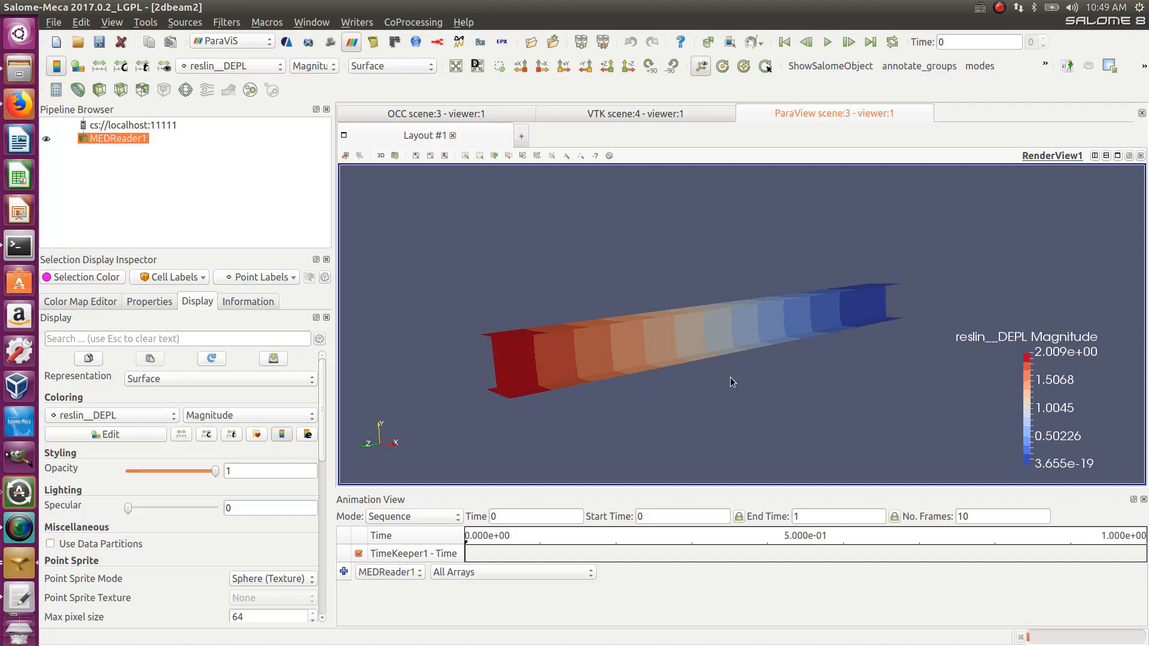
pyautogui.moveTo(605, 365); pyautogui.dragTo(610, 323)
pyautogui.moveTo(911, 321); pyautogui.dragTo(454, 326)
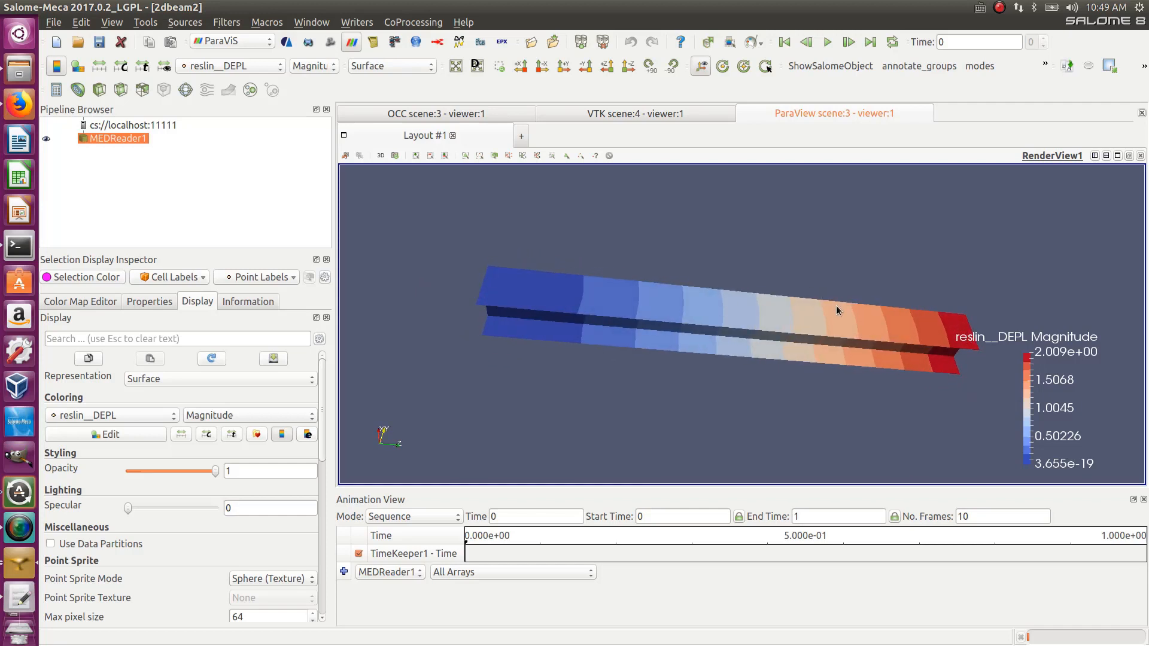
pyautogui.moveTo(960, 328); pyautogui.dragTo(922, 189)
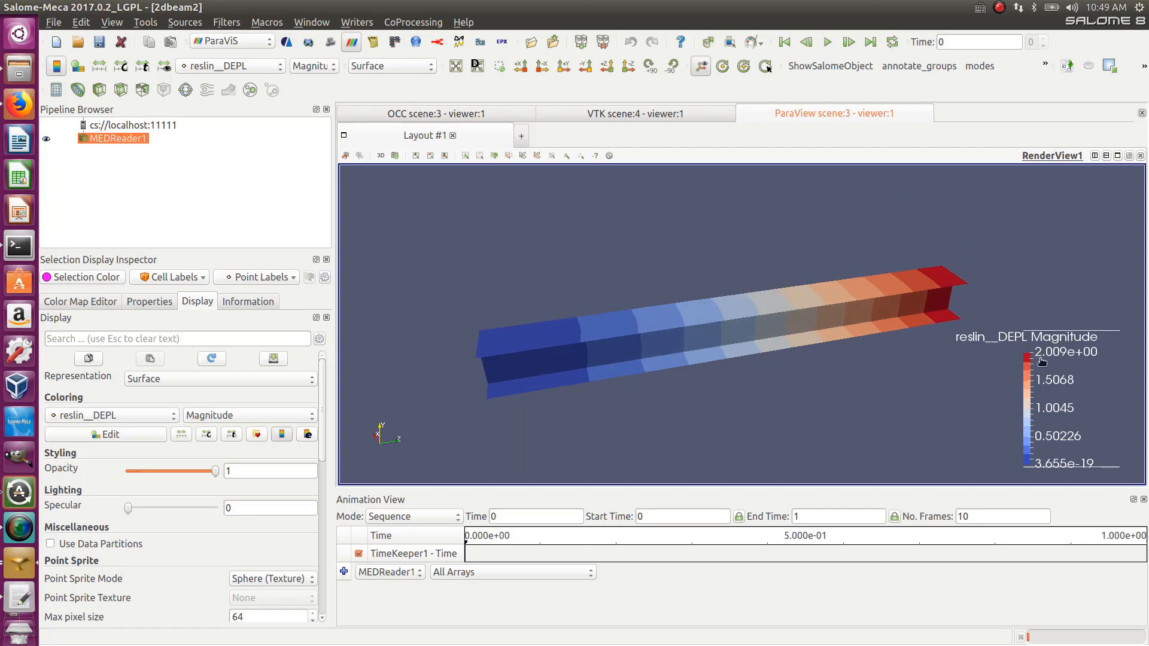
pyautogui.moveTo(931, 330); pyautogui.dragTo(971, 324)
pyautogui.scroll(5, 747, 334)
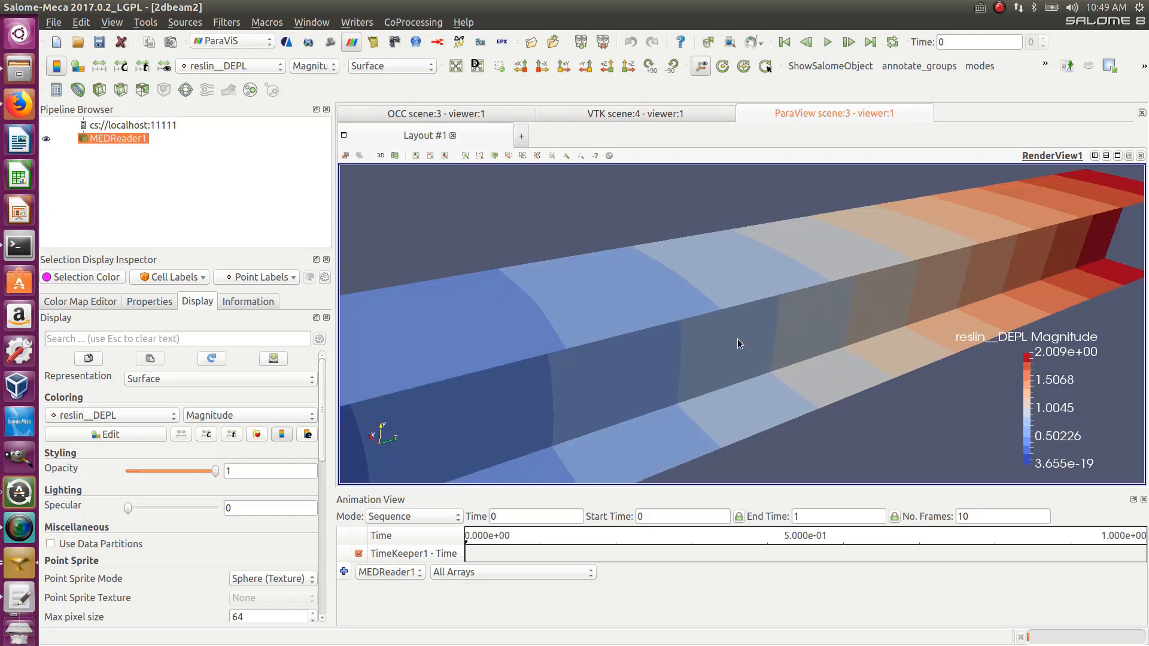
pyautogui.scroll(-5, 736, 339)
pyautogui.scroll(2, 717, 335)
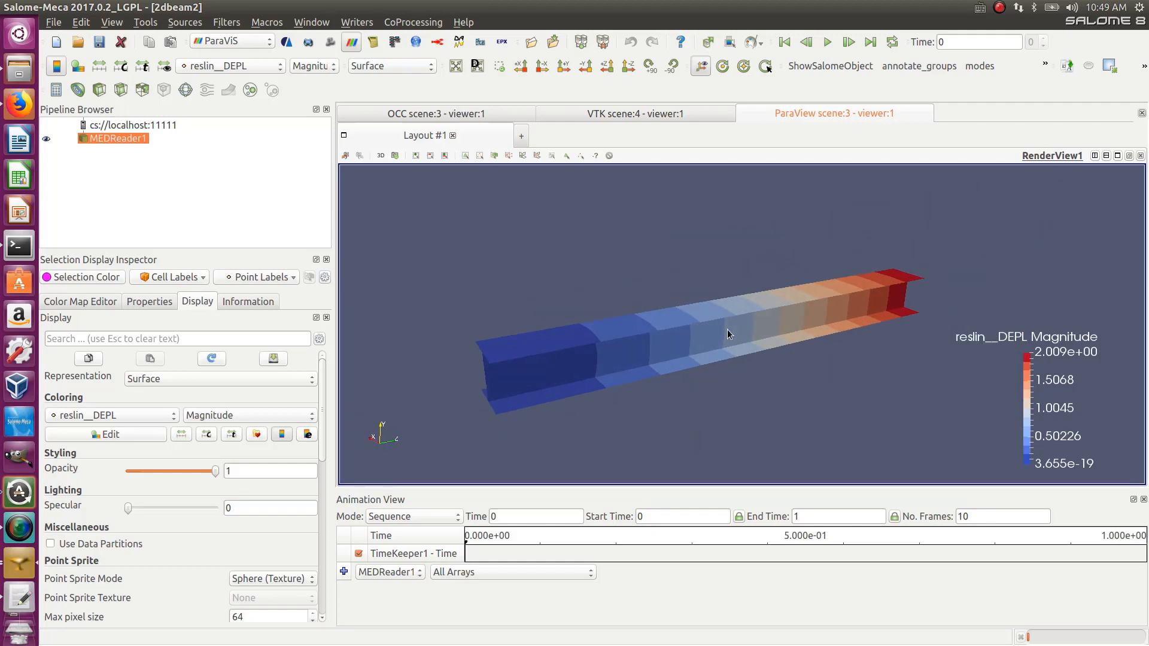
pyautogui.scroll(3, 727, 330)
pyautogui.scroll(-4, 728, 333)
pyautogui.click(209, 70)
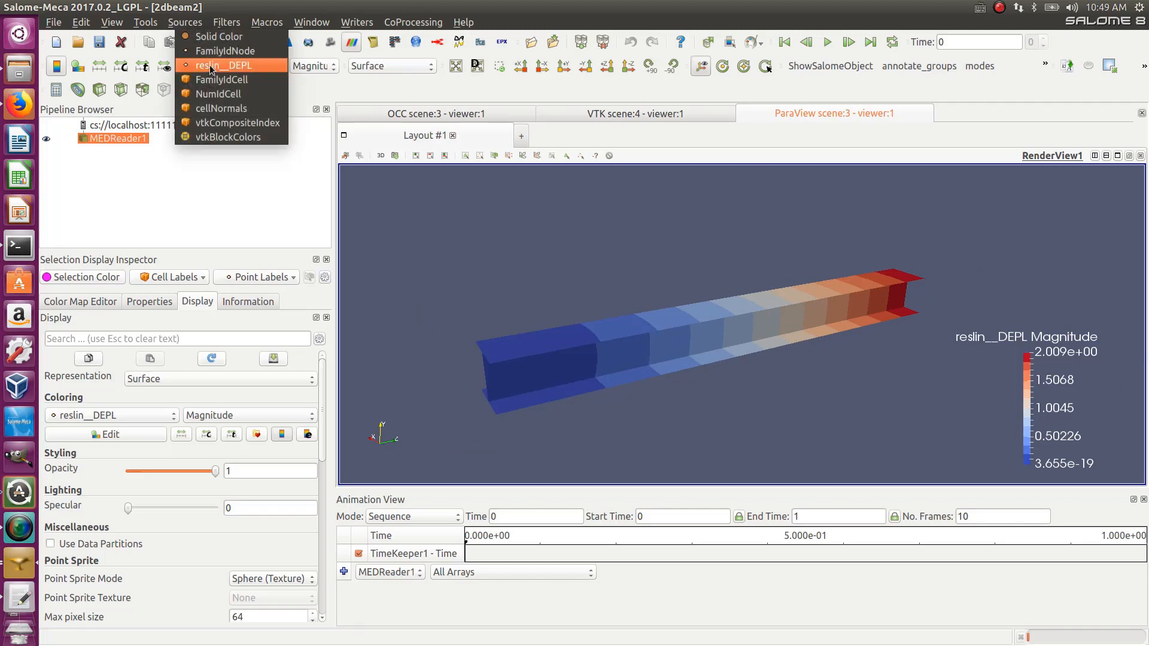
pyautogui.click(212, 70)
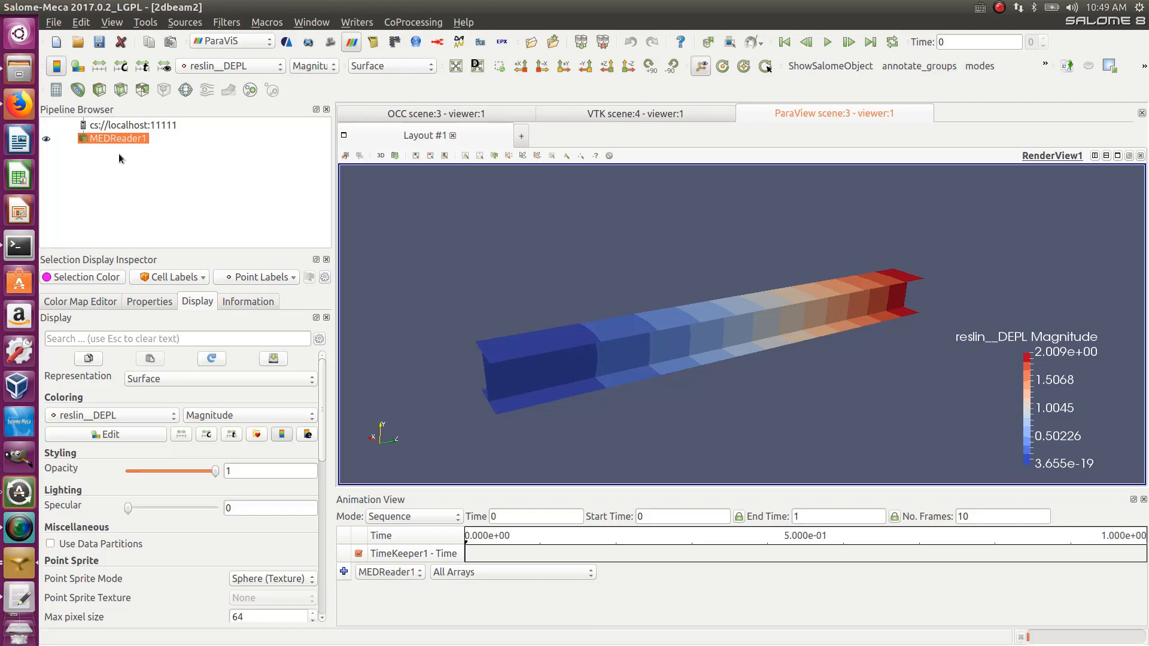
# - Apply the Mechanics ELGA field To Surface filter to MEDReader1, hiding MEDReader1 and showing only the filter output
pyautogui.click(228, 22)
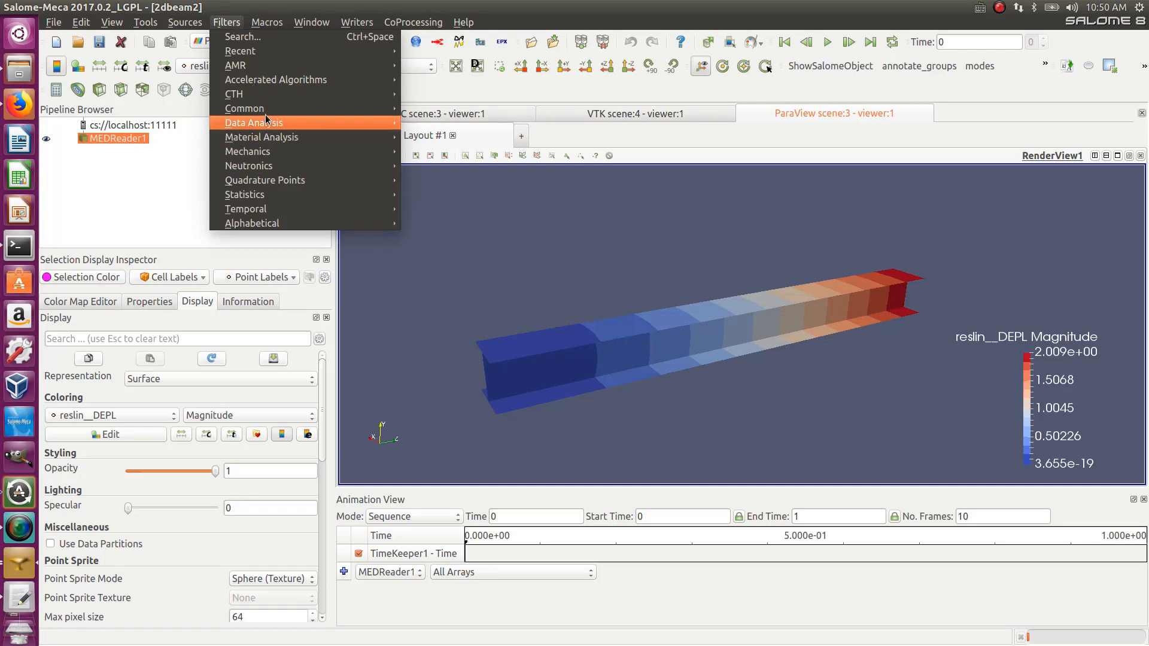
pyautogui.moveTo(302, 110)
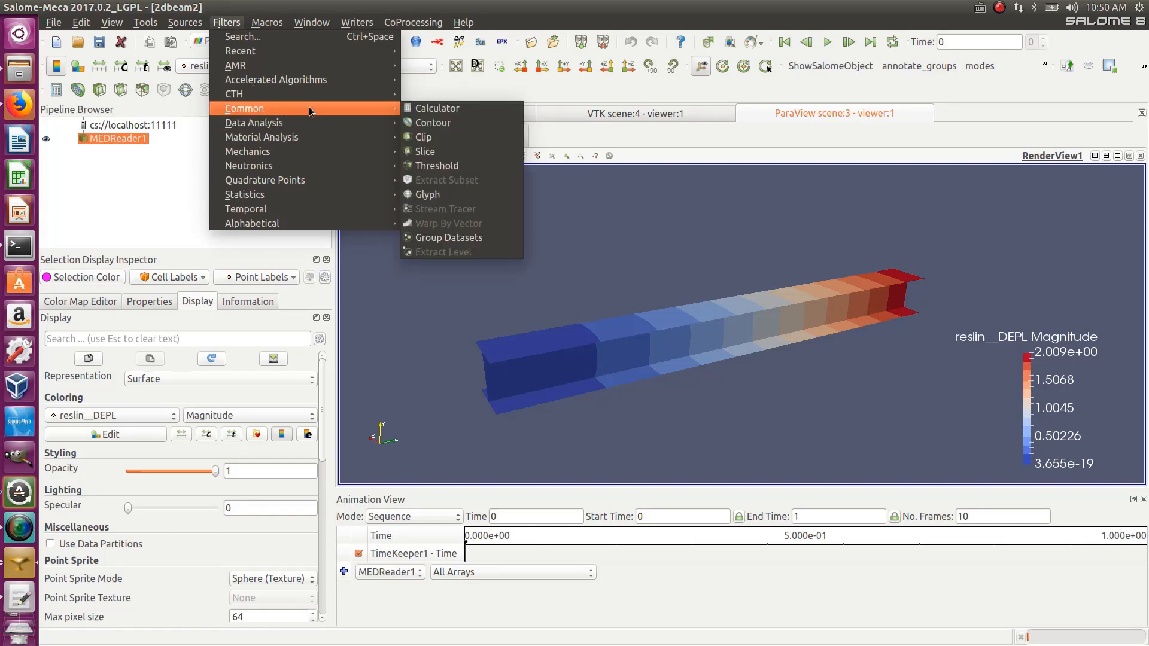
pyautogui.moveTo(314, 159)
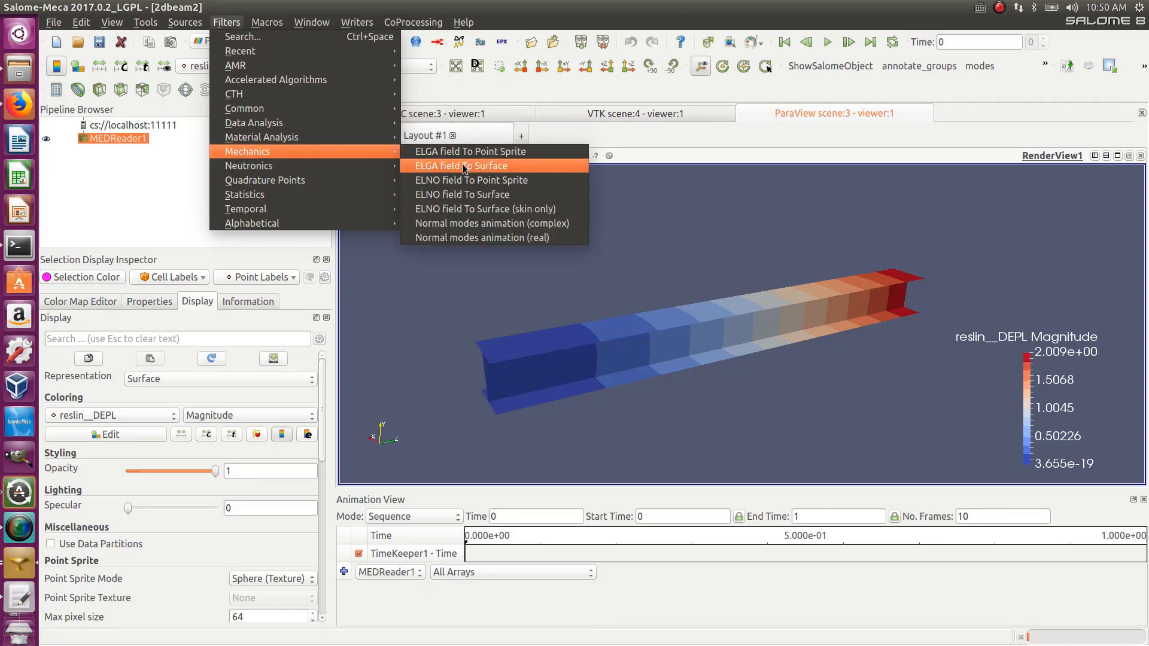
pyautogui.click(447, 165)
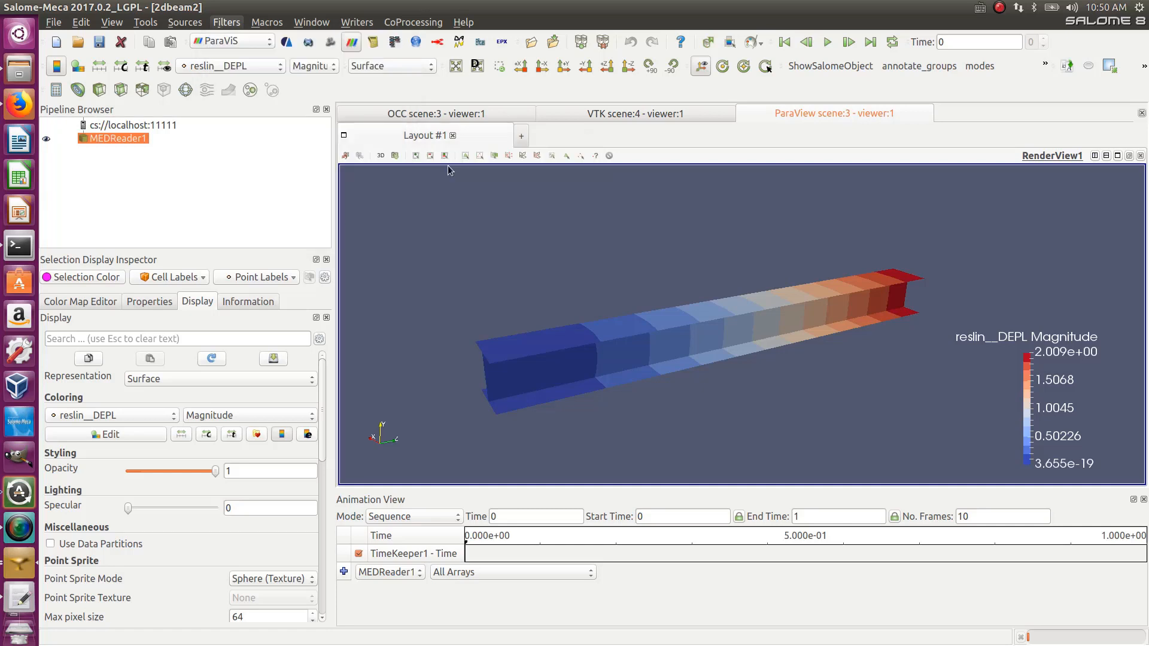
pyautogui.click(46, 139)
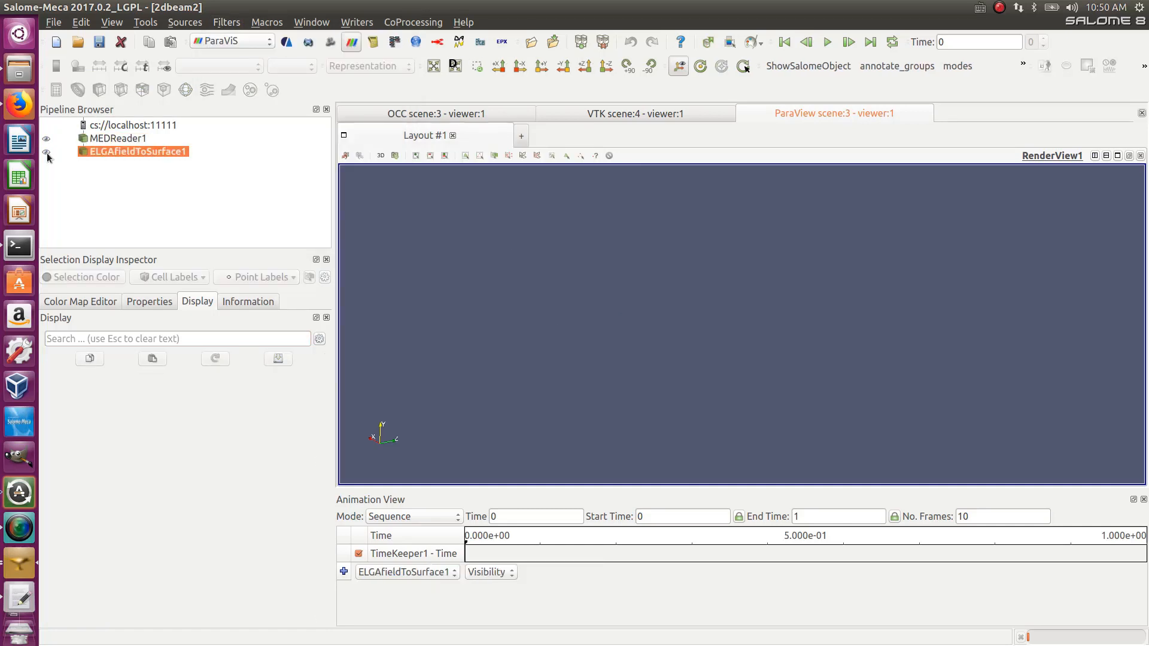
pyautogui.click(46, 152)
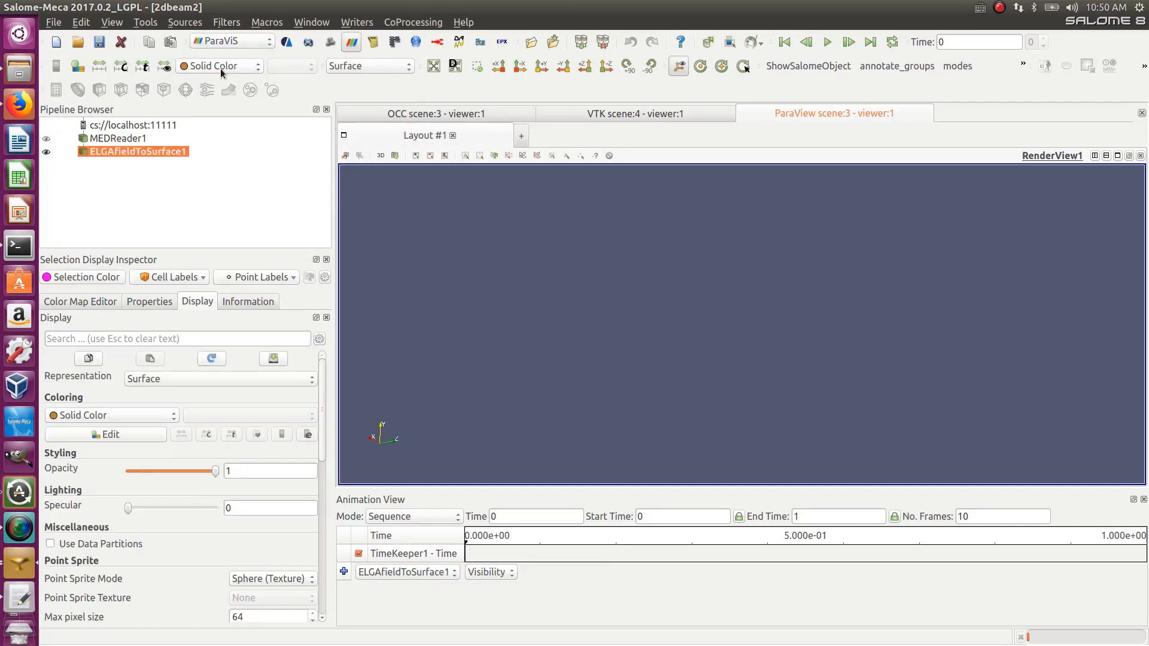
pyautogui.click(149, 302)
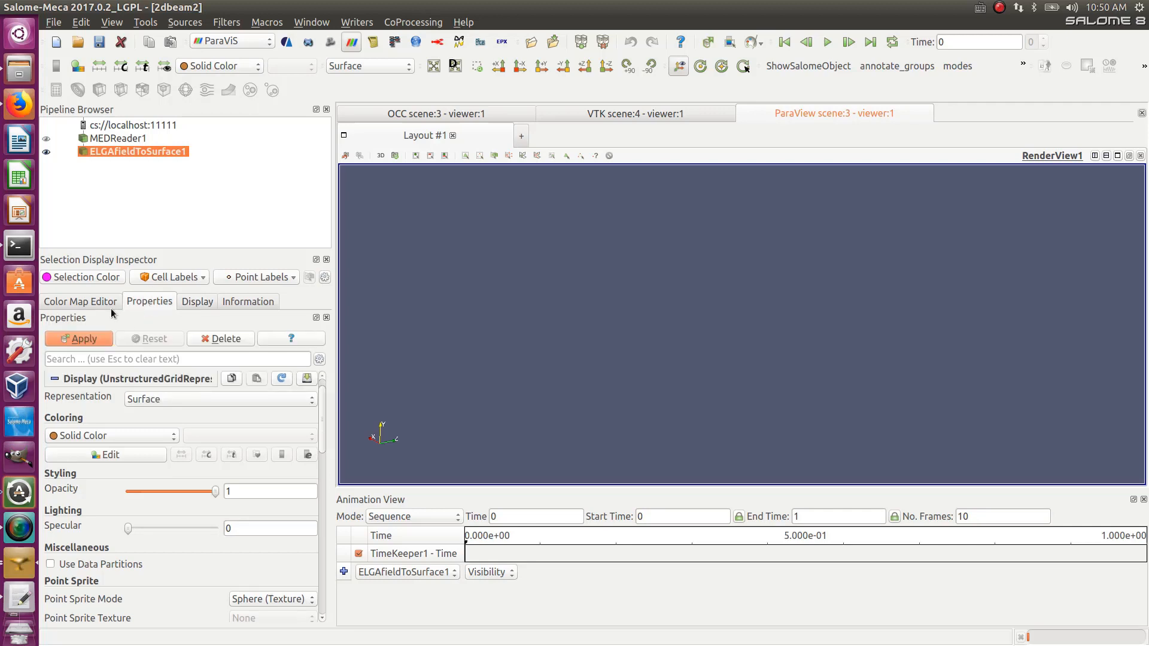
pyautogui.click(98, 303)
pyautogui.click(136, 302)
pyautogui.click(91, 339)
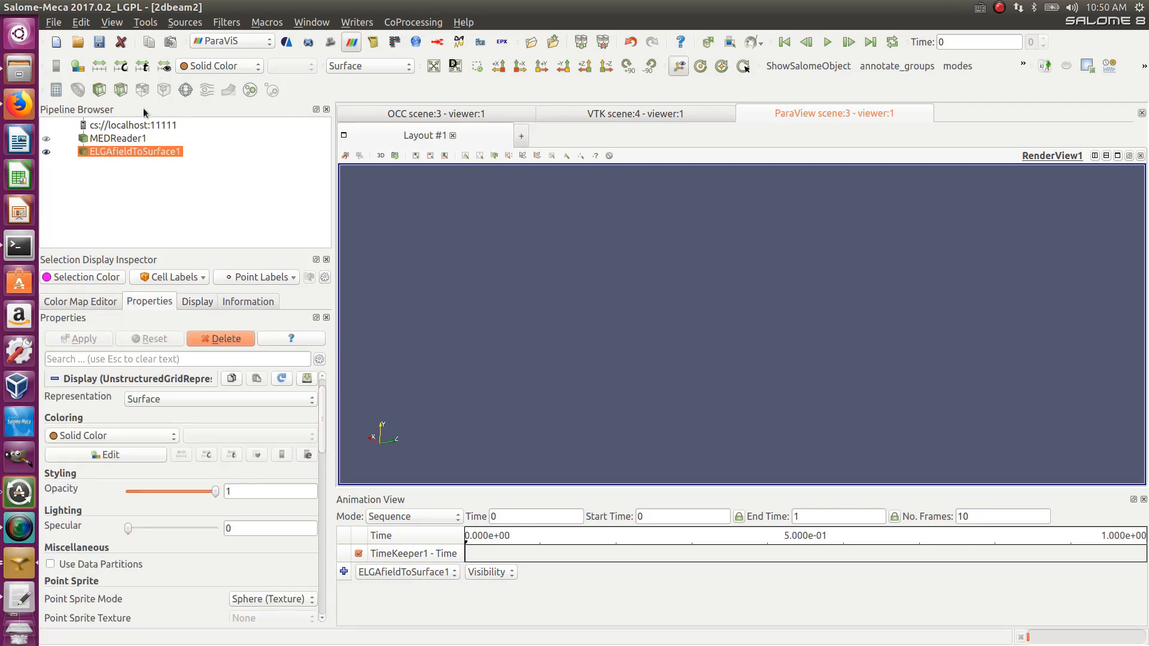
# - Inspect the ELGAfieldToSurface1 coloring, display and information settings
pyautogui.click(251, 66)
pyautogui.click(251, 66)
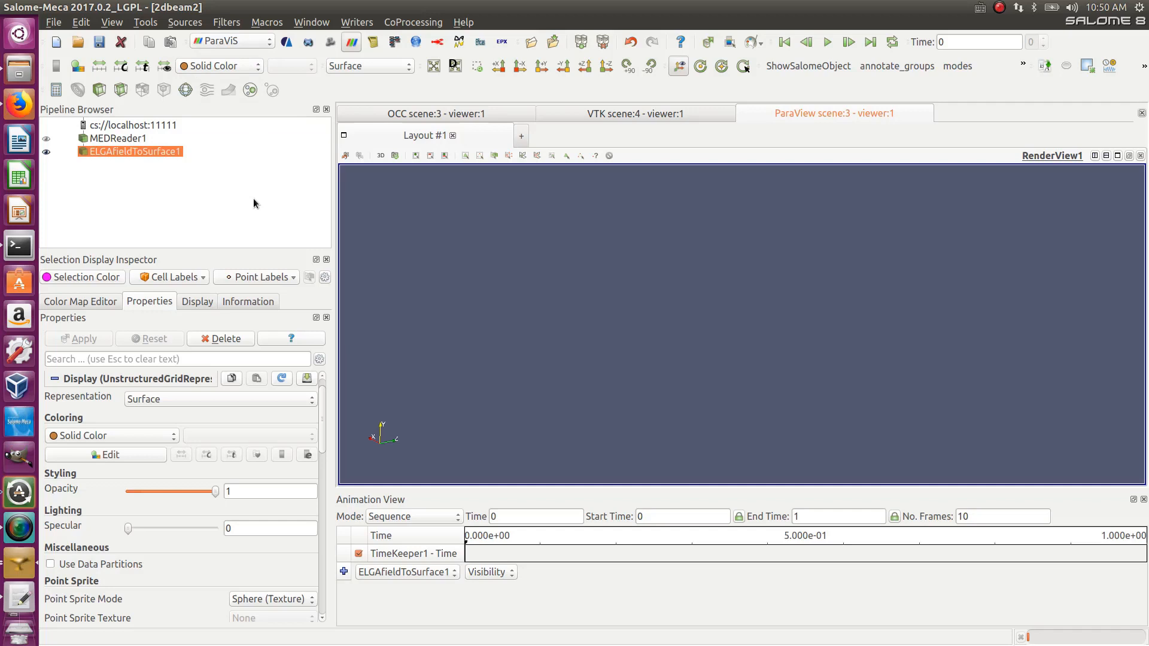
pyautogui.click(213, 304)
pyautogui.click(243, 307)
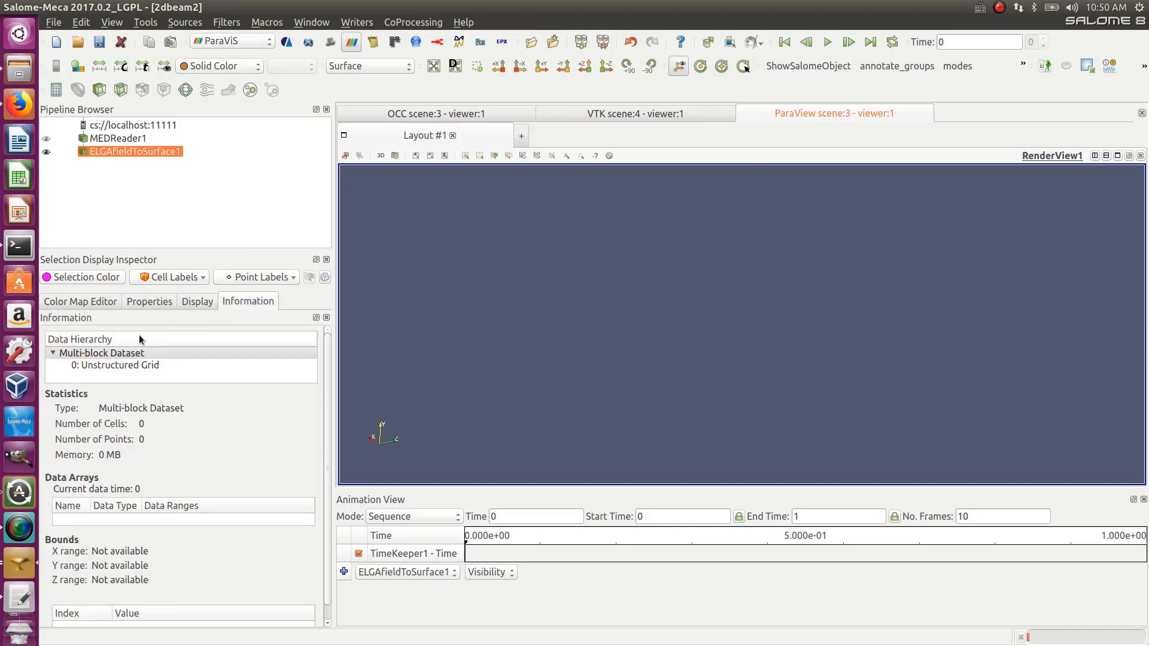
pyautogui.click(185, 303)
pyautogui.click(150, 302)
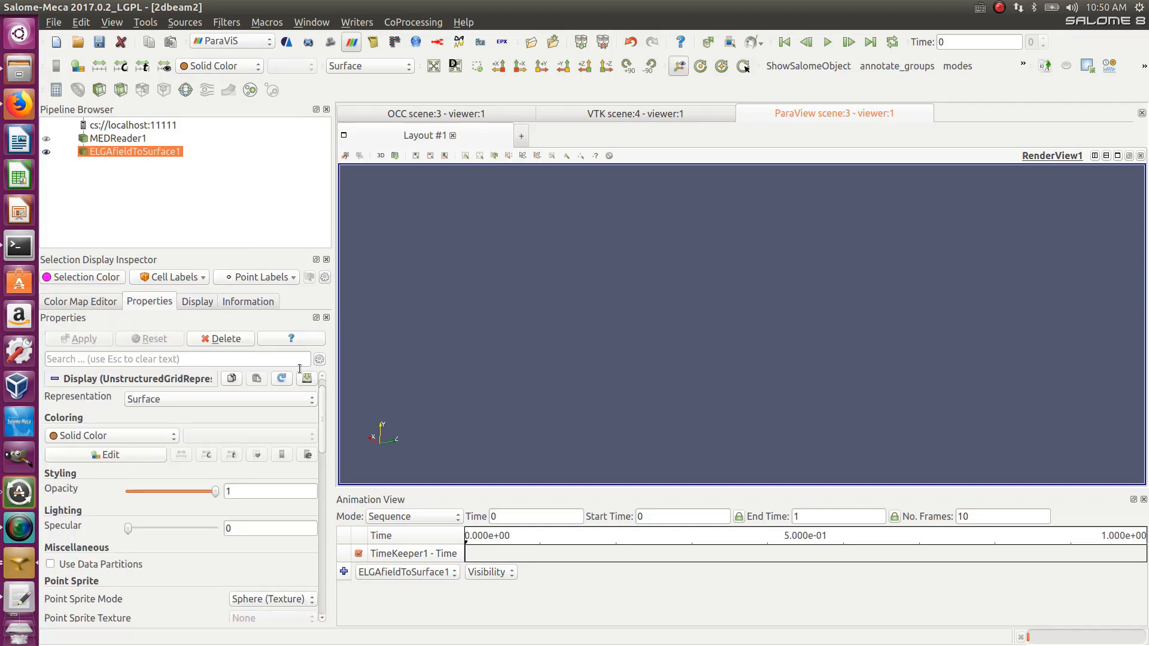
pyautogui.scroll(1, 323, 420)
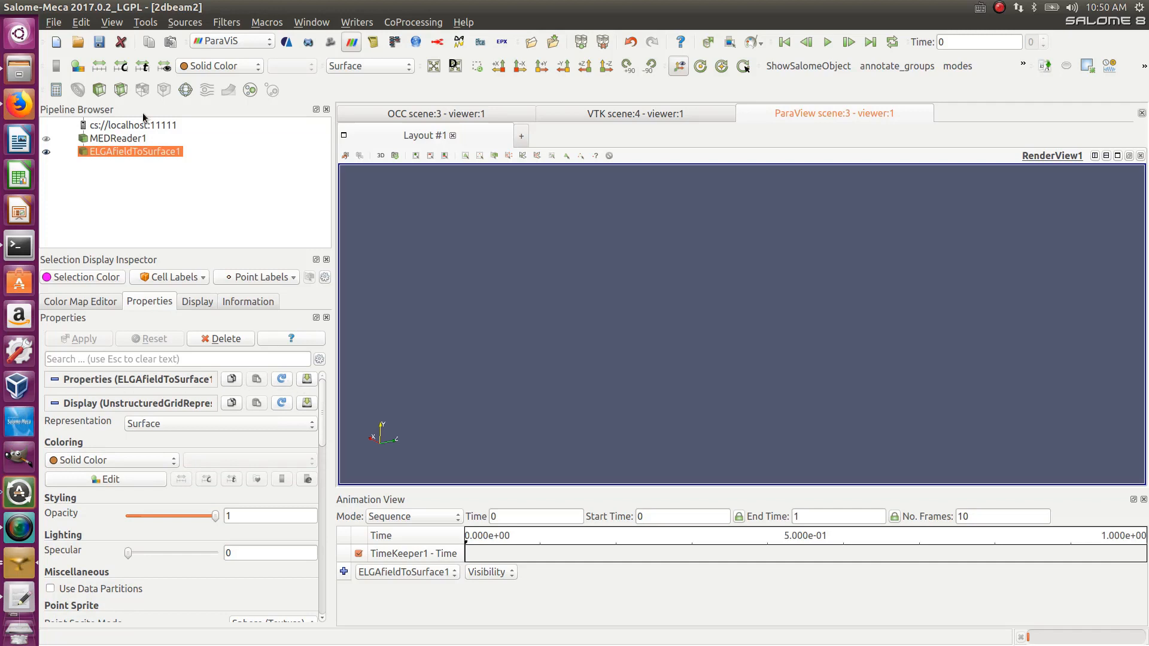
# - Select MEDReader1 and make its displacement display visible again
pyautogui.click(119, 139)
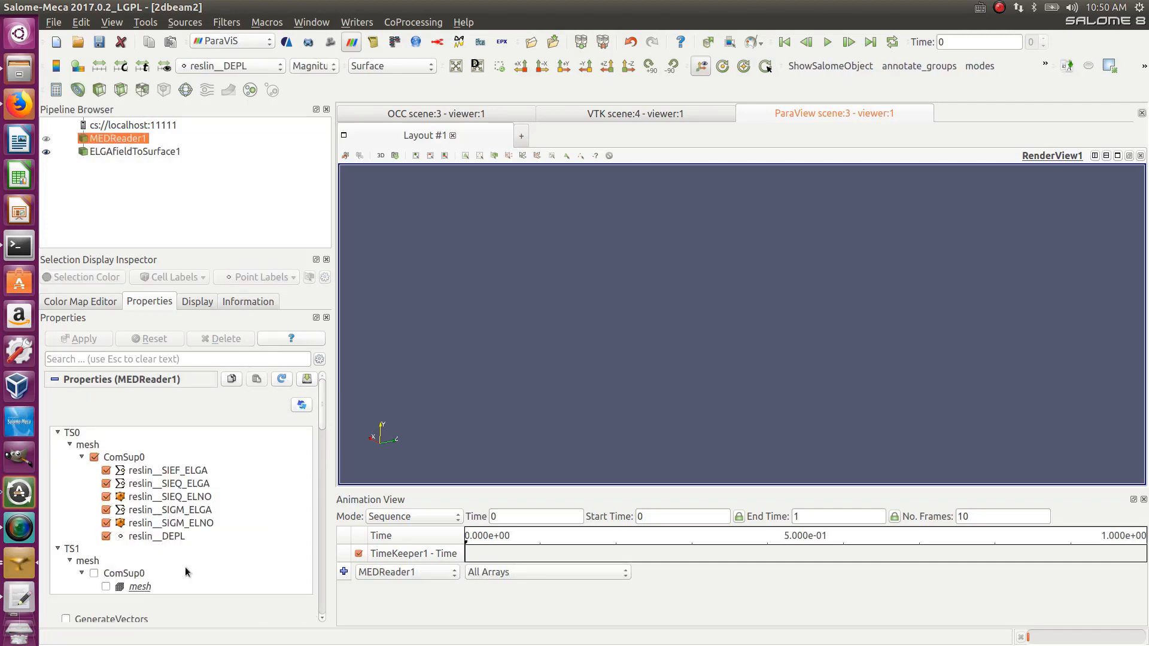
pyautogui.click(106, 153)
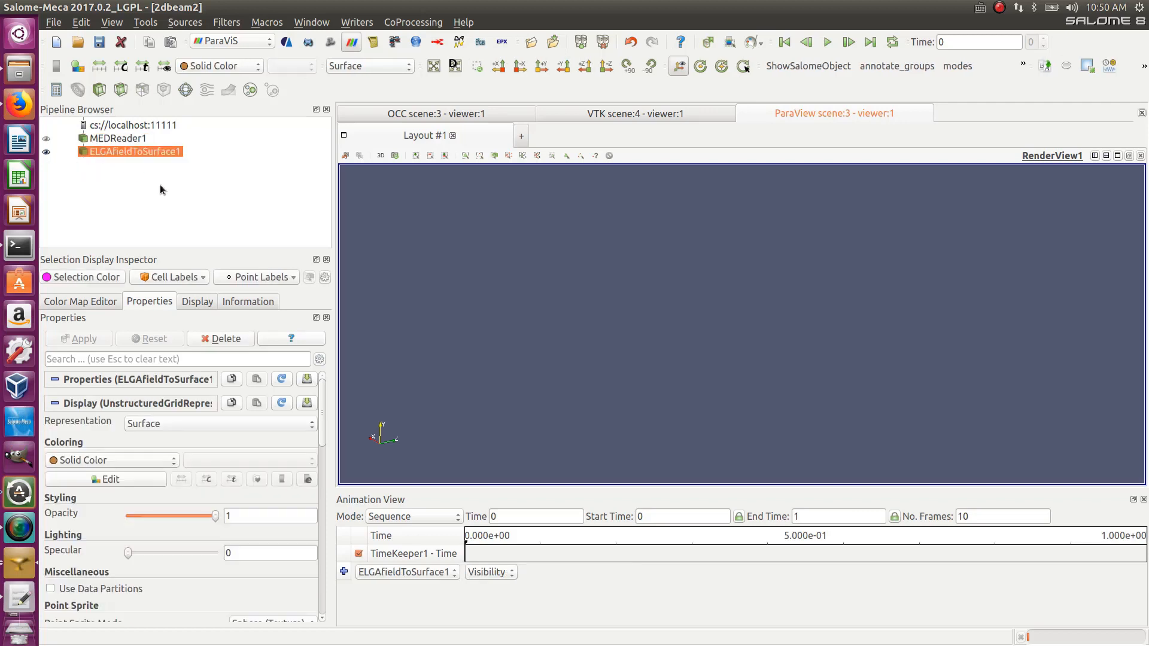
pyautogui.keyDown('ctrl'); pyautogui.click(112, 145); pyautogui.keyUp('ctrl')
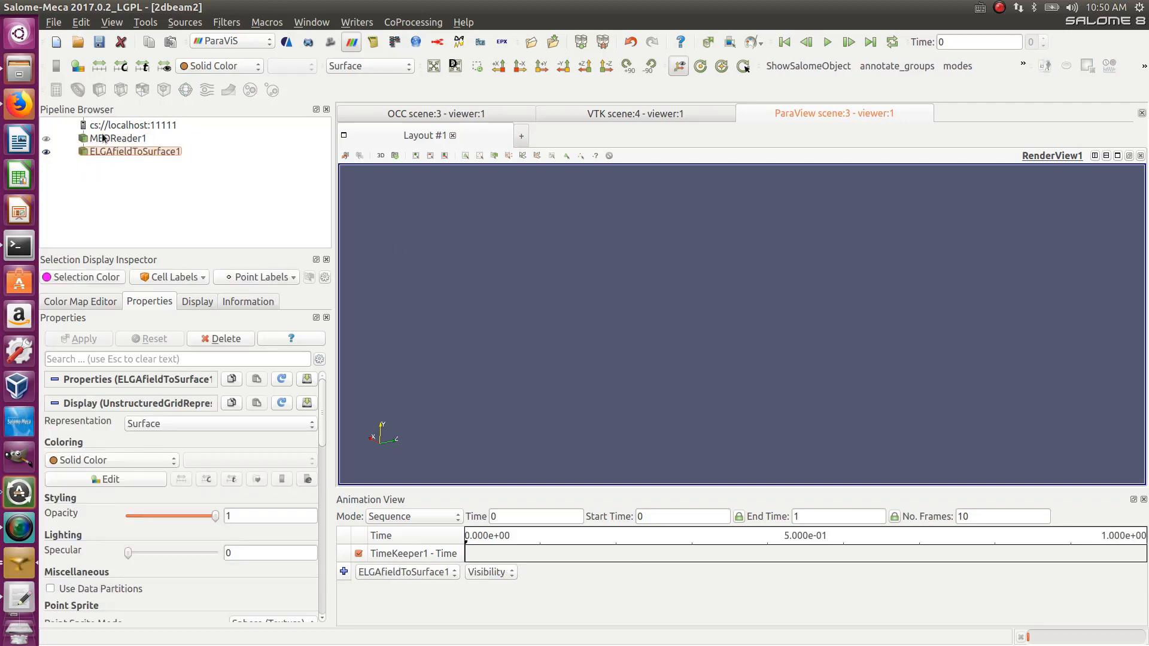
pyautogui.click(103, 138)
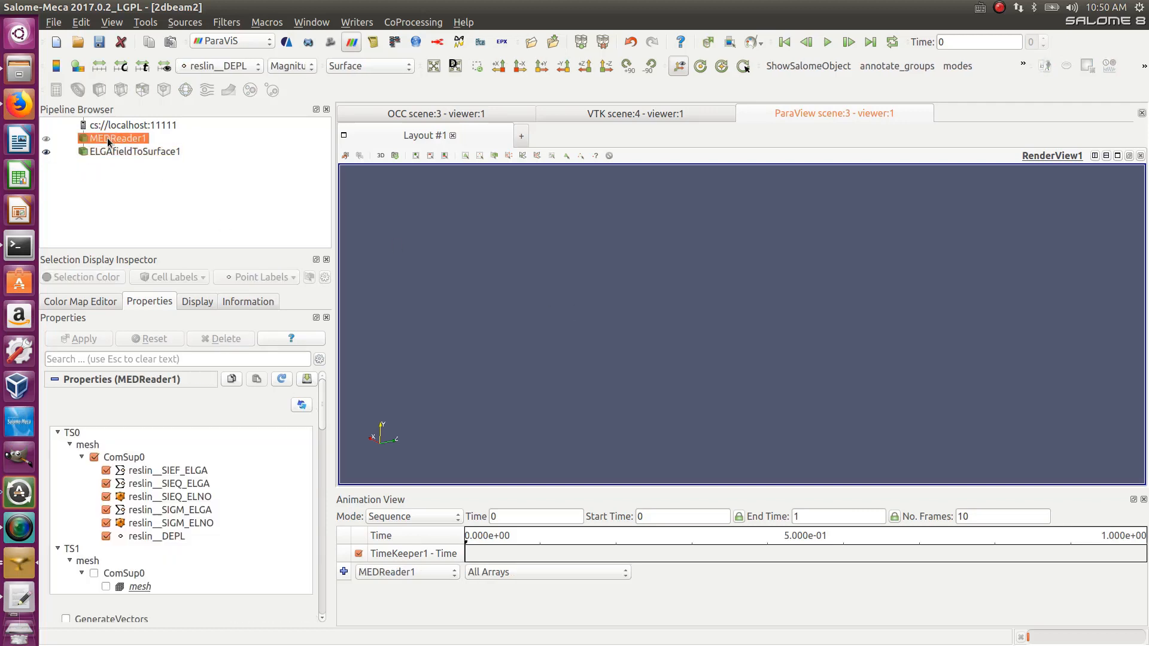
pyautogui.click(46, 139)
# - Apply the ELNO field To Surface filter to MEDReader1 and show its output
pyautogui.click(260, 26)
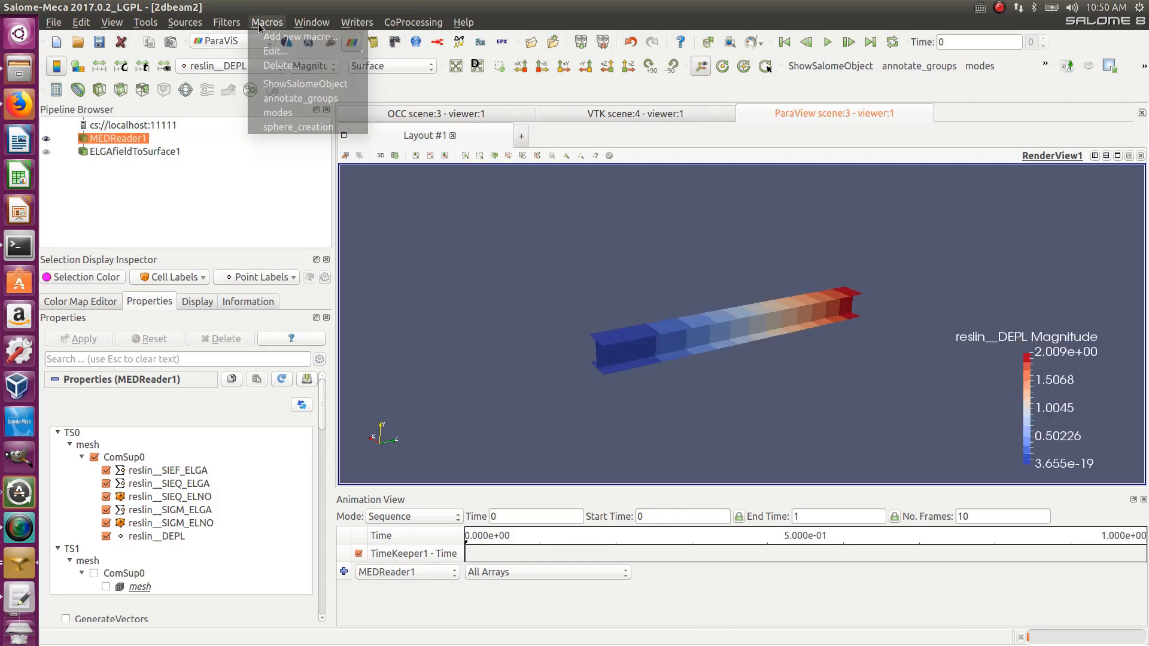
pyautogui.moveTo(227, 22)
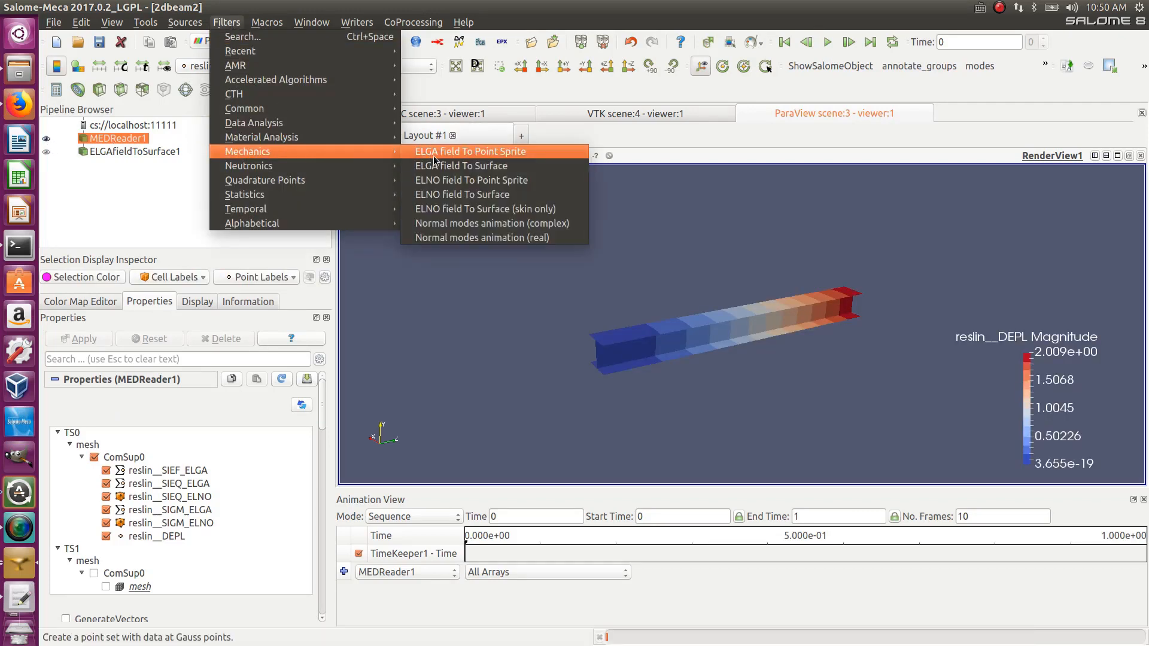
pyautogui.click(448, 197)
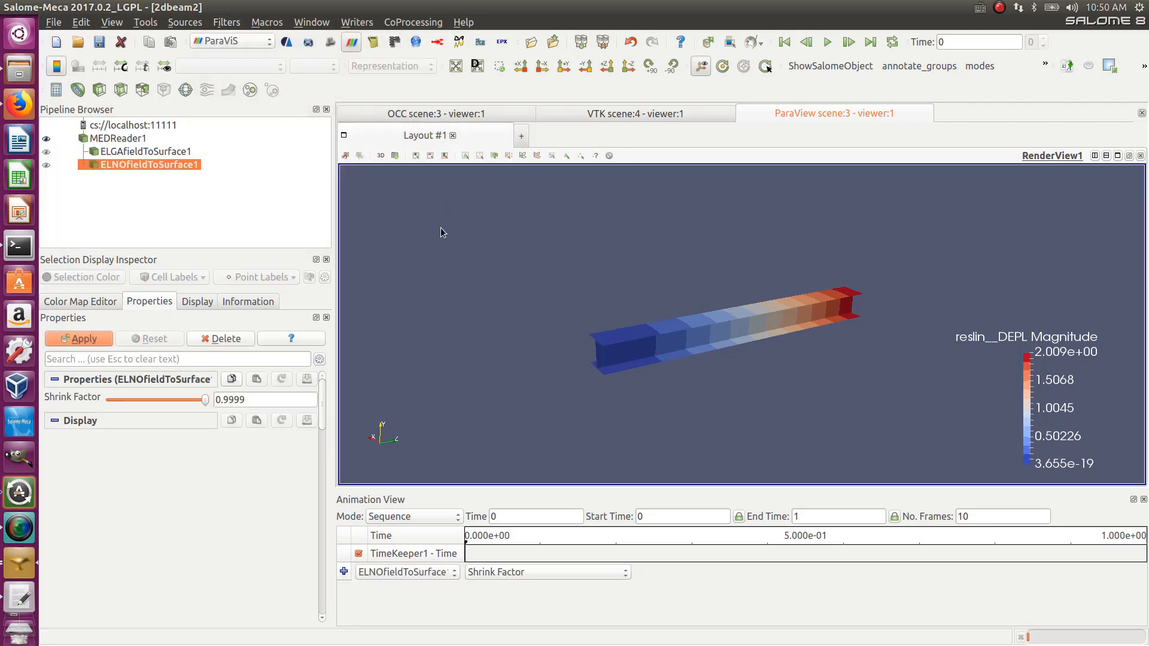
pyautogui.click(47, 166)
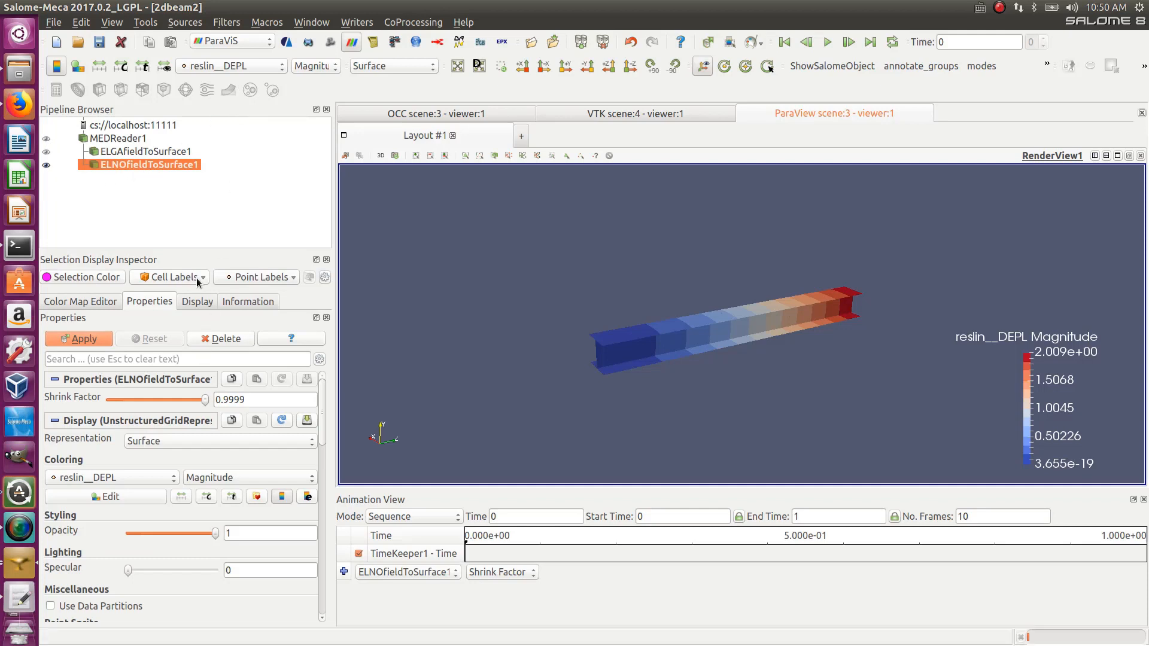
# - Color the ELNOfieldToSurface1 output by the reslin__SIEQ_ELNO field
pyautogui.click(225, 66)
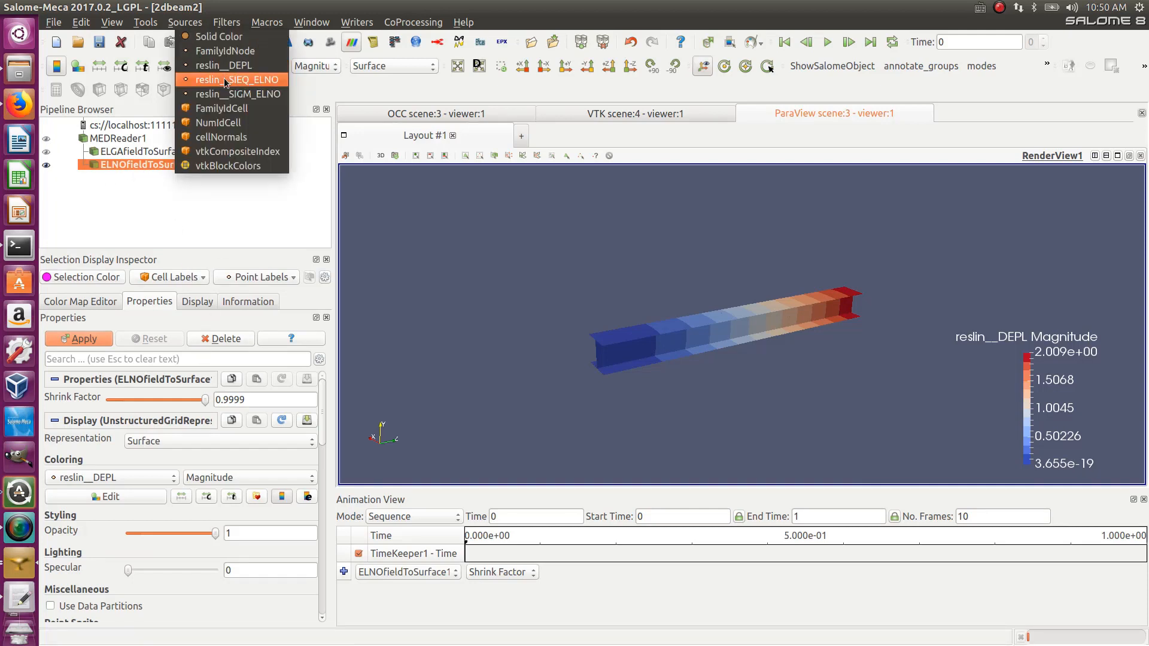
pyautogui.click(224, 81)
pyautogui.scroll(3, 697, 350)
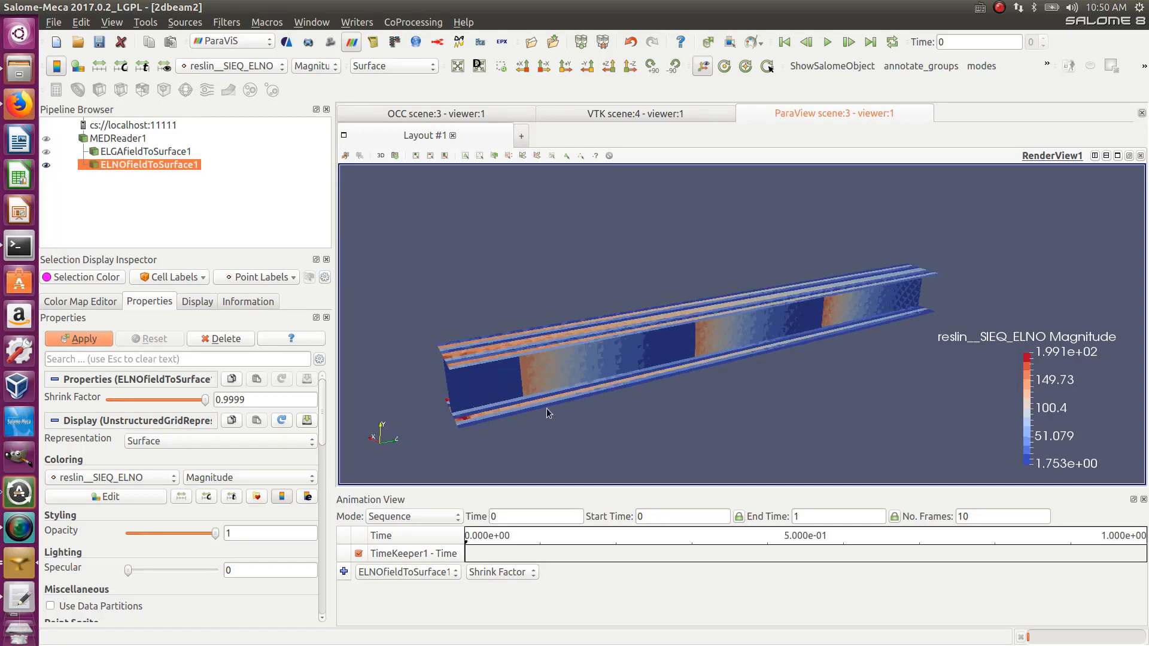
# - Change the view direction, orbit and zoom to examine the SIEQ_ELNO stress distribution along the beam
pyautogui.scroll(5, 572, 399)
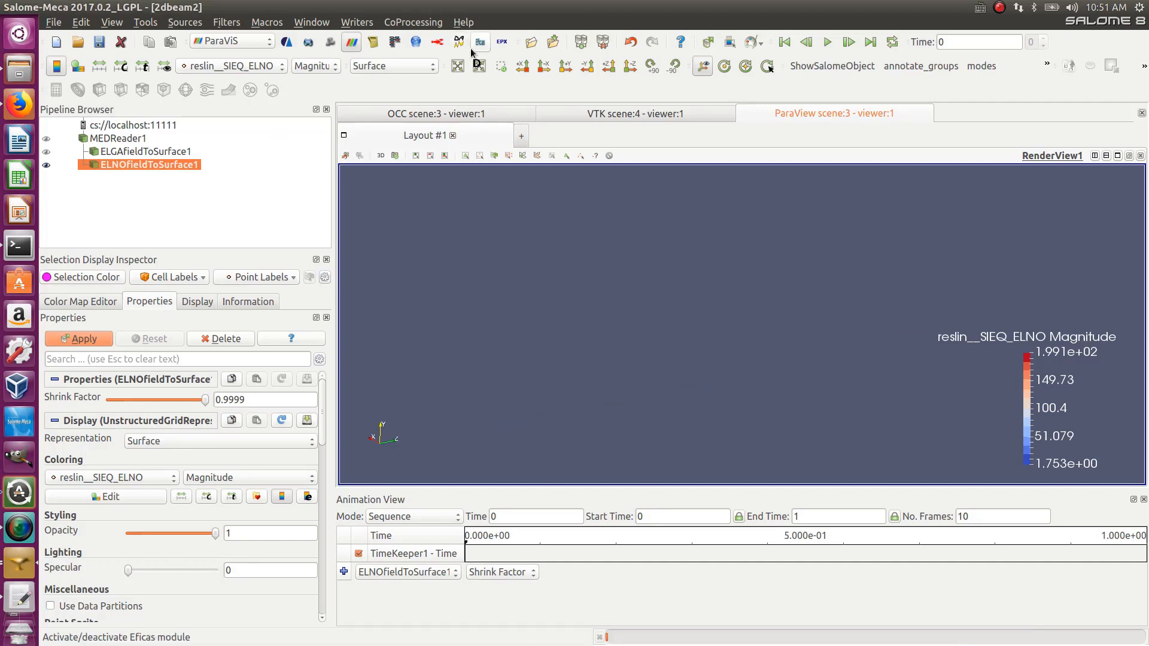
pyautogui.click(565, 66)
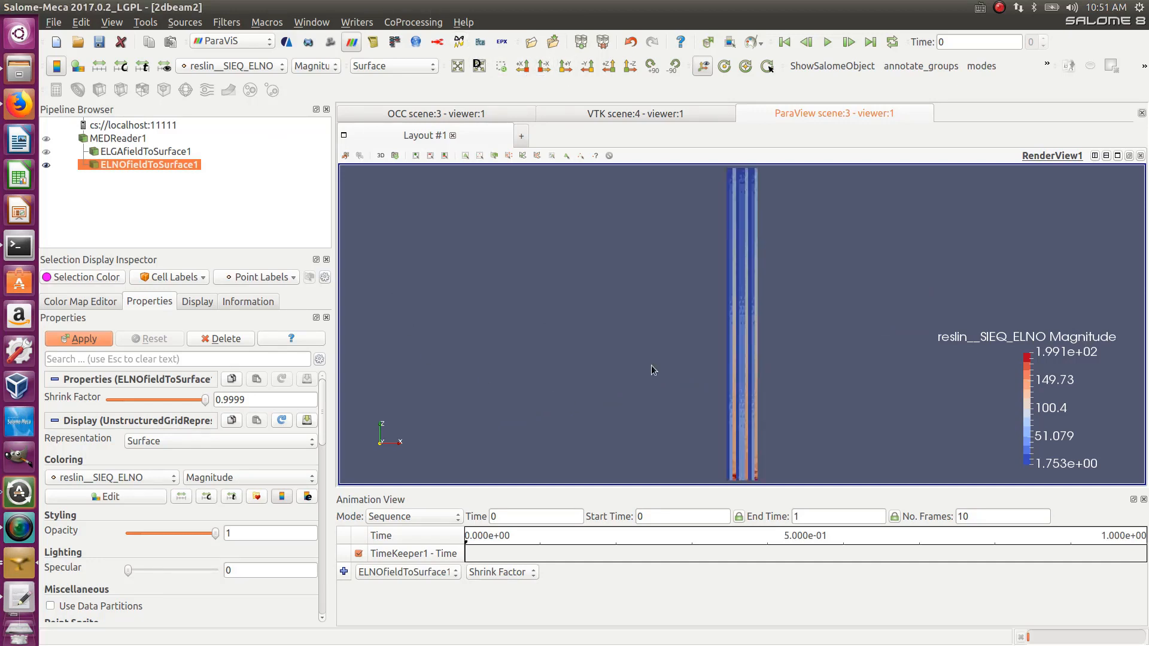
pyautogui.moveTo(651, 372); pyautogui.dragTo(550, 391)
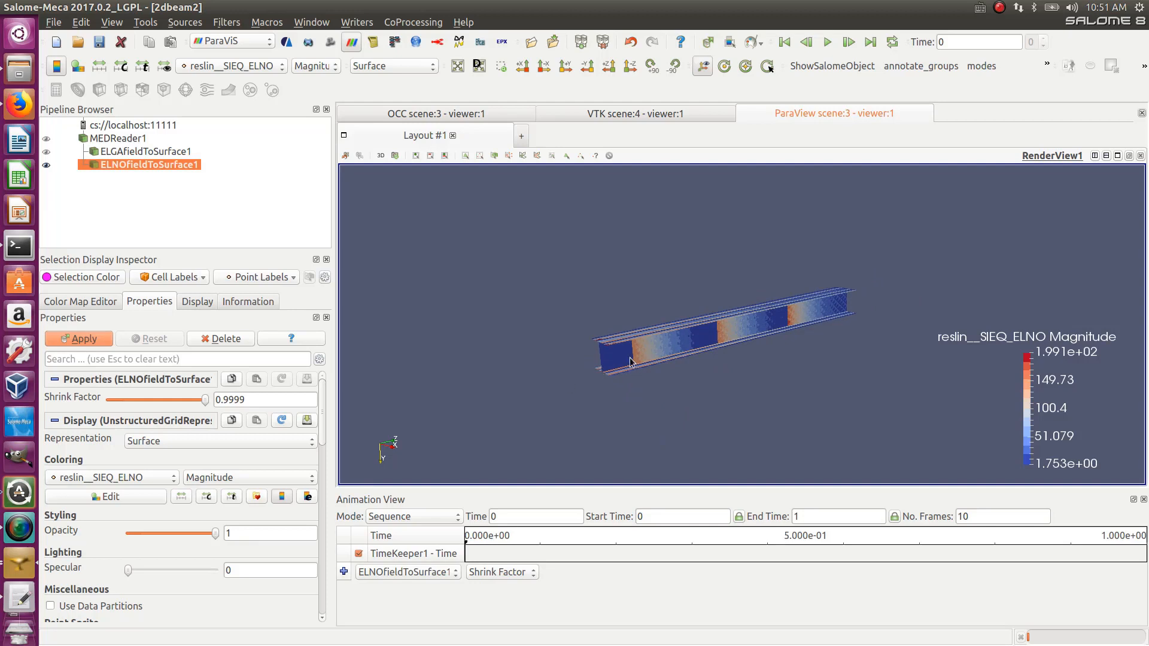
pyautogui.scroll(5, 629, 363)
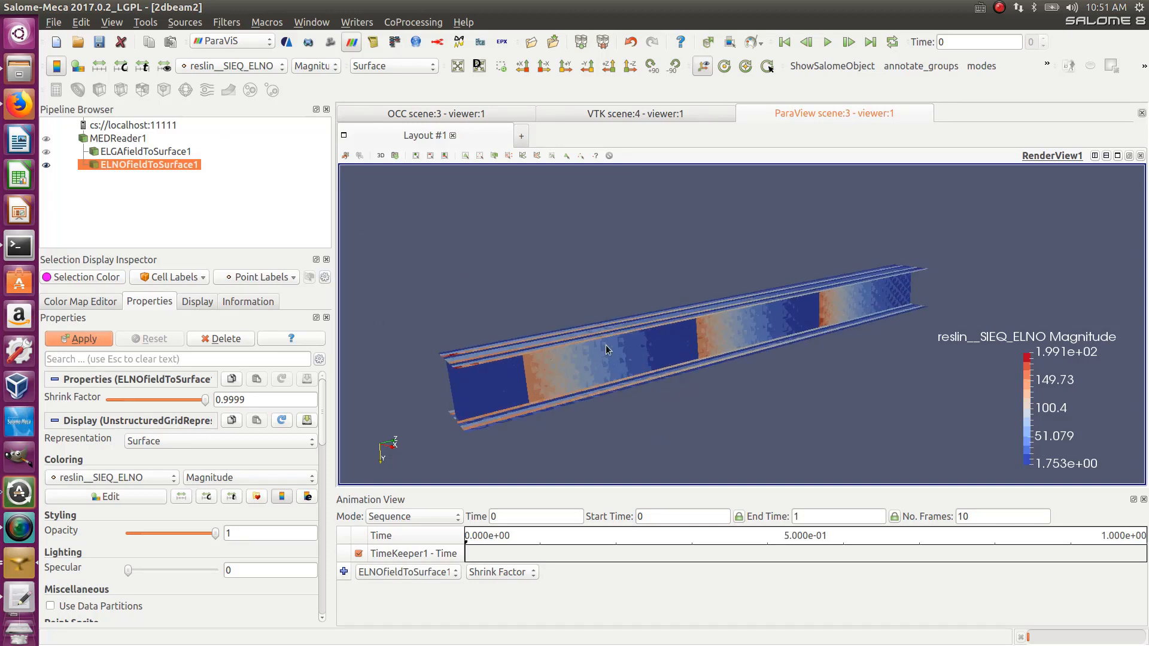
pyautogui.moveTo(606, 349)
pyautogui.mouseDown()
pyautogui.moveTo(590, 368)
pyautogui.moveTo(607, 335)
pyautogui.moveTo(593, 380)
pyautogui.moveTo(641, 345)
pyautogui.moveTo(622, 345)
pyautogui.mouseUp()
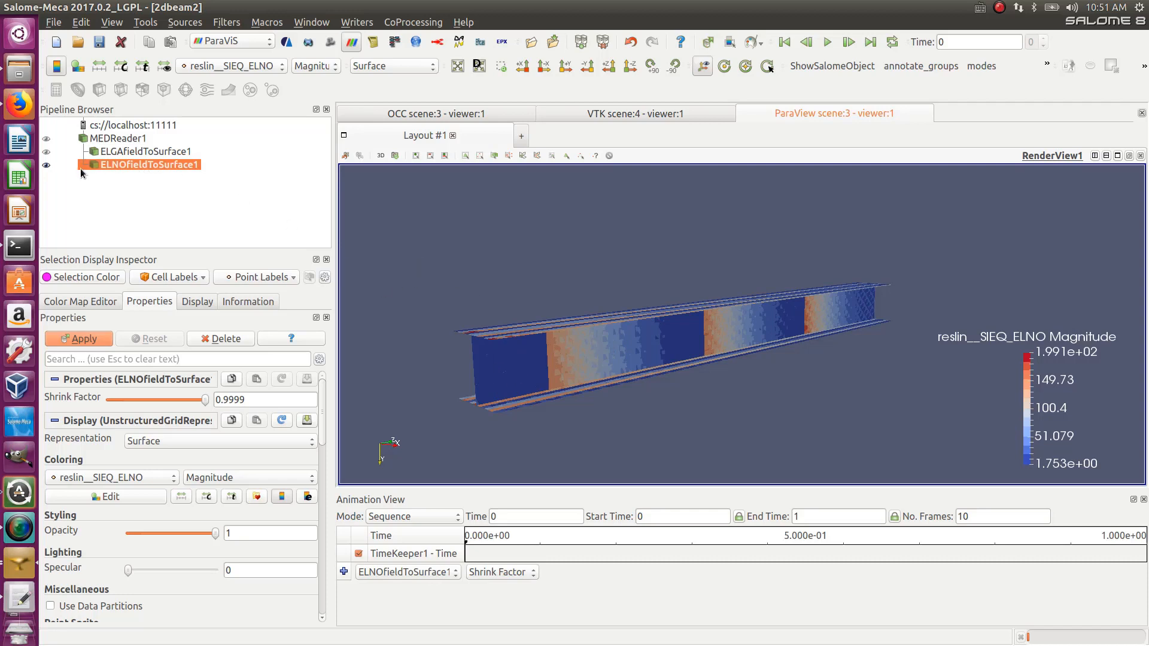
# - Hide the ELNO filter output, select ELGAfieldToSurface1, and switch back to the AsterStudy module
pyautogui.click(47, 166)
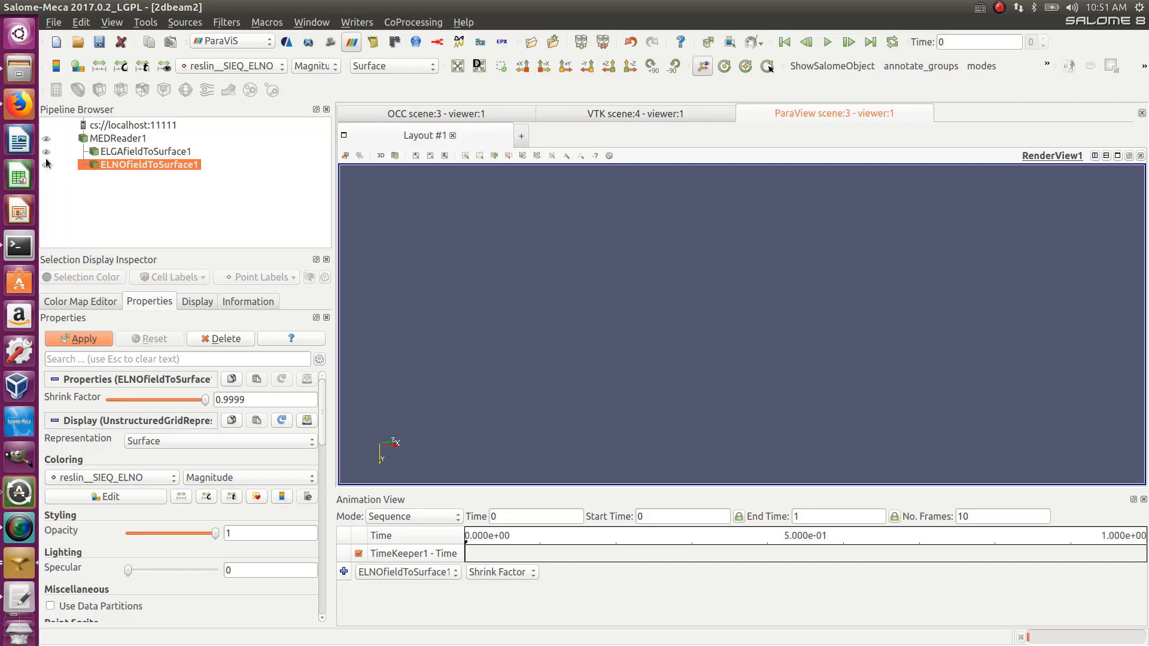
pyautogui.click(46, 152)
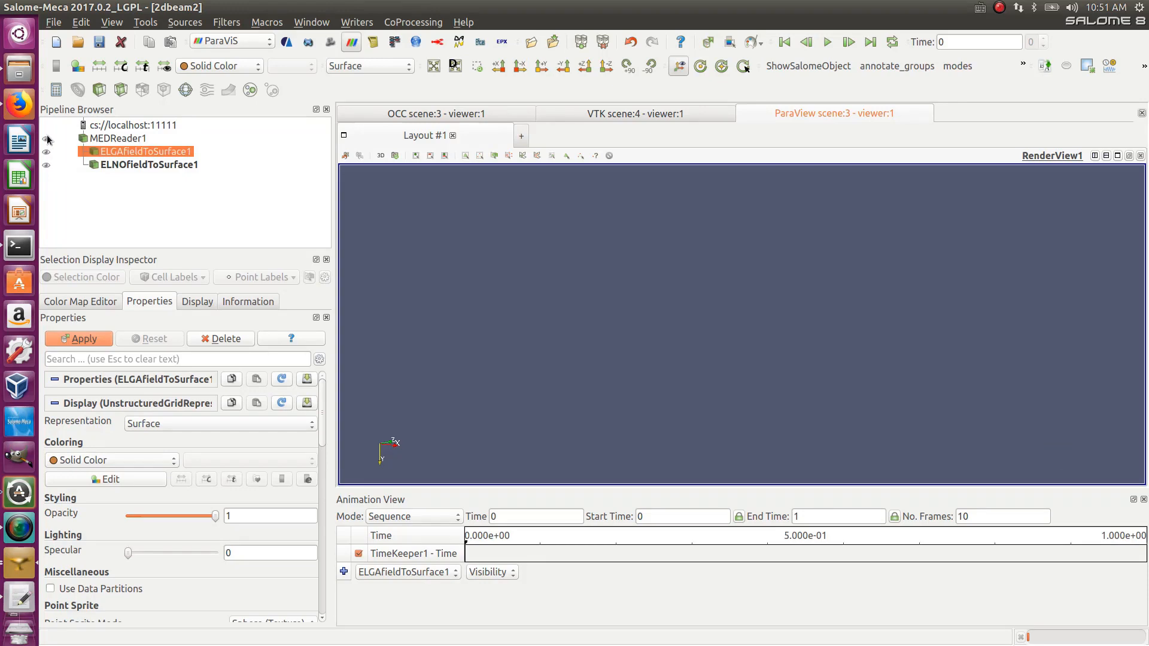
pyautogui.click(231, 42)
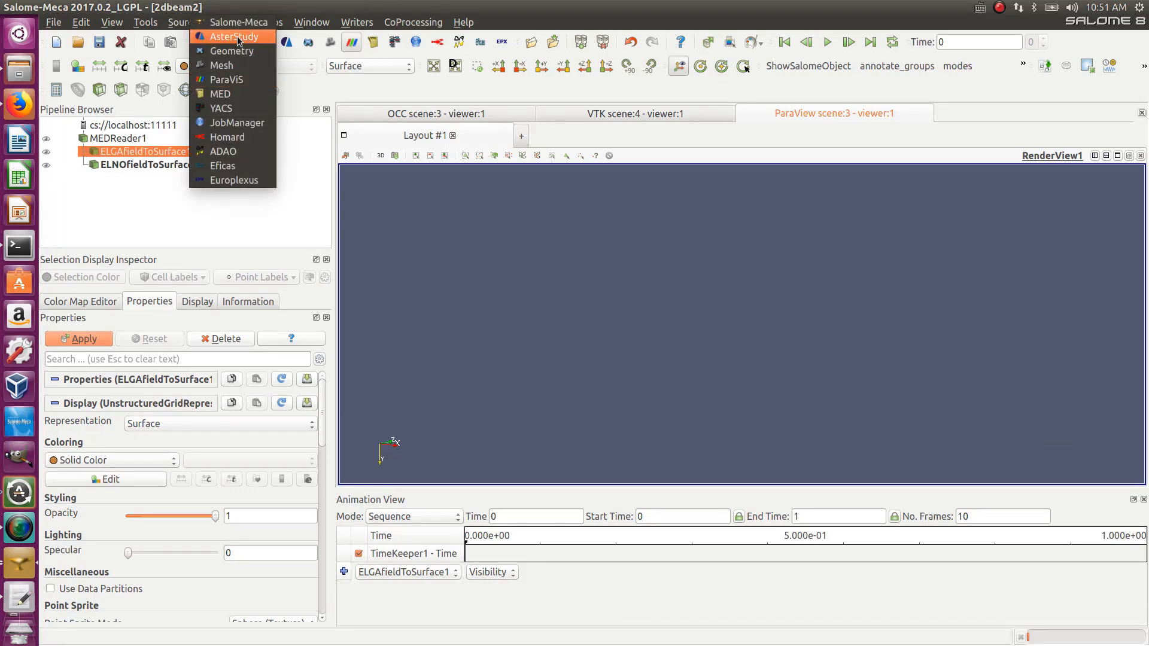
pyautogui.click(237, 37)
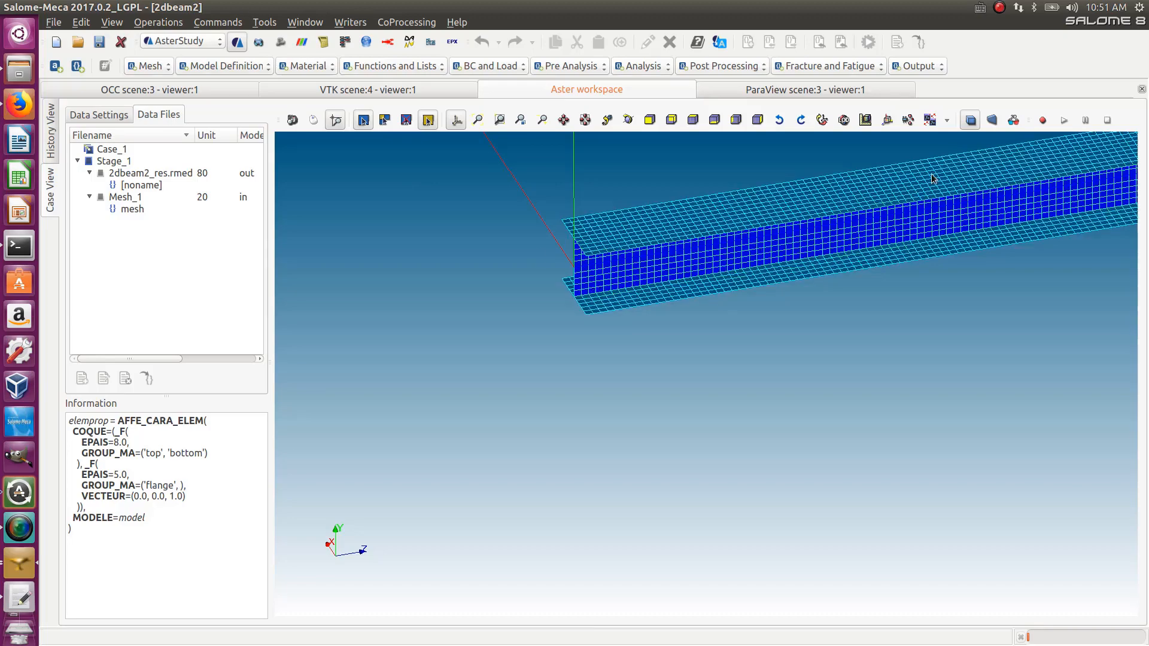
# - Open the case's data settings and select the reslin CALC_CHAMP command under Post Processing
pyautogui.scroll(-4, 912, 196)
pyautogui.scroll(9, 945, 164)
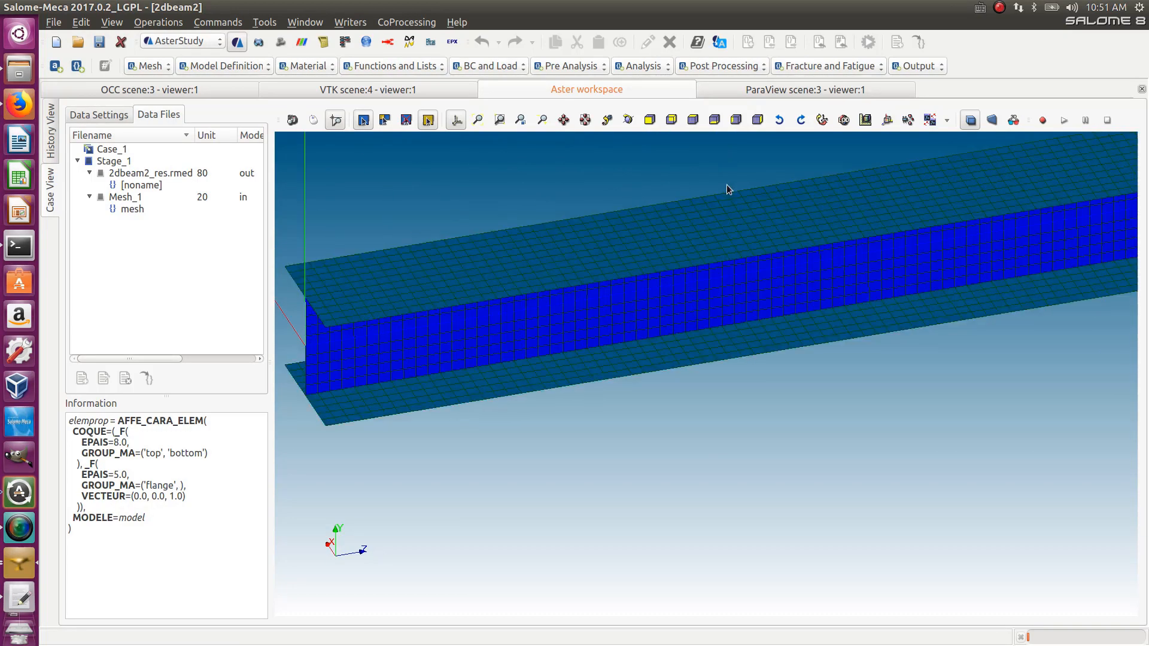
pyautogui.scroll(-2, 687, 182)
pyautogui.click(103, 116)
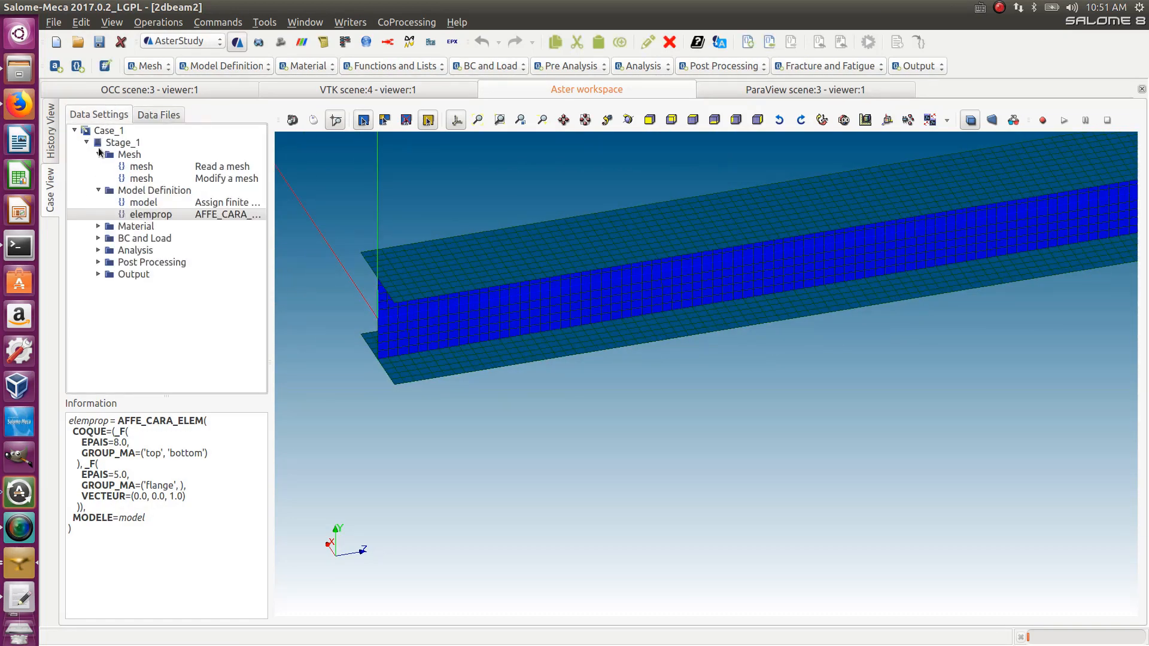
pyautogui.click(99, 273)
pyautogui.click(99, 262)
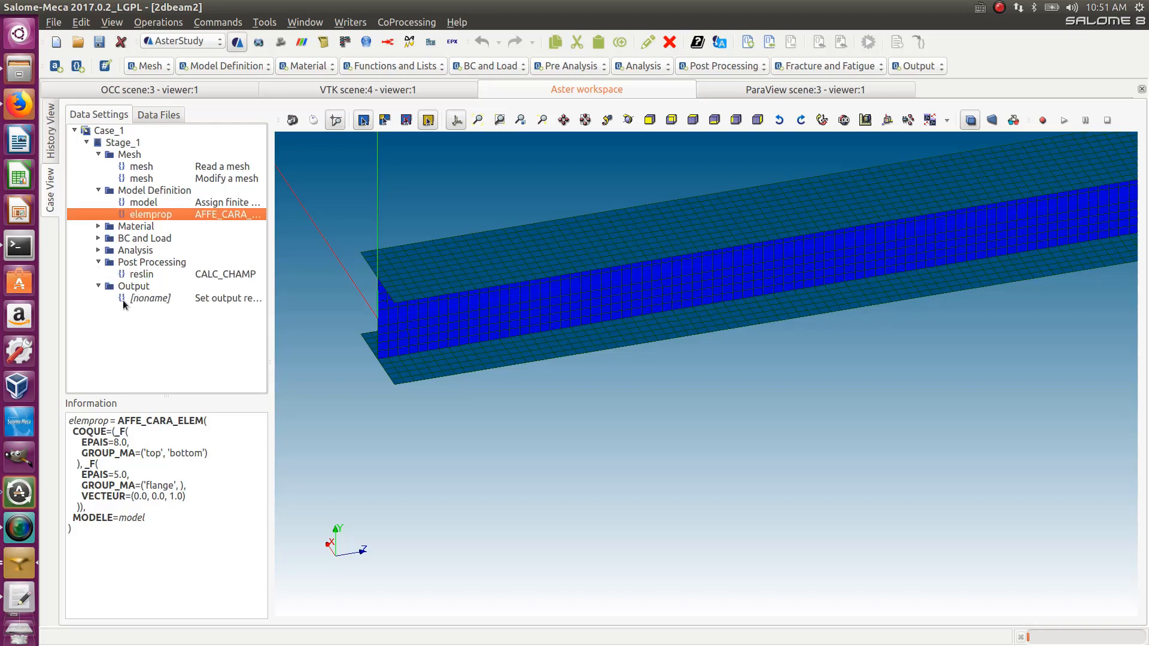
pyautogui.click(152, 275)
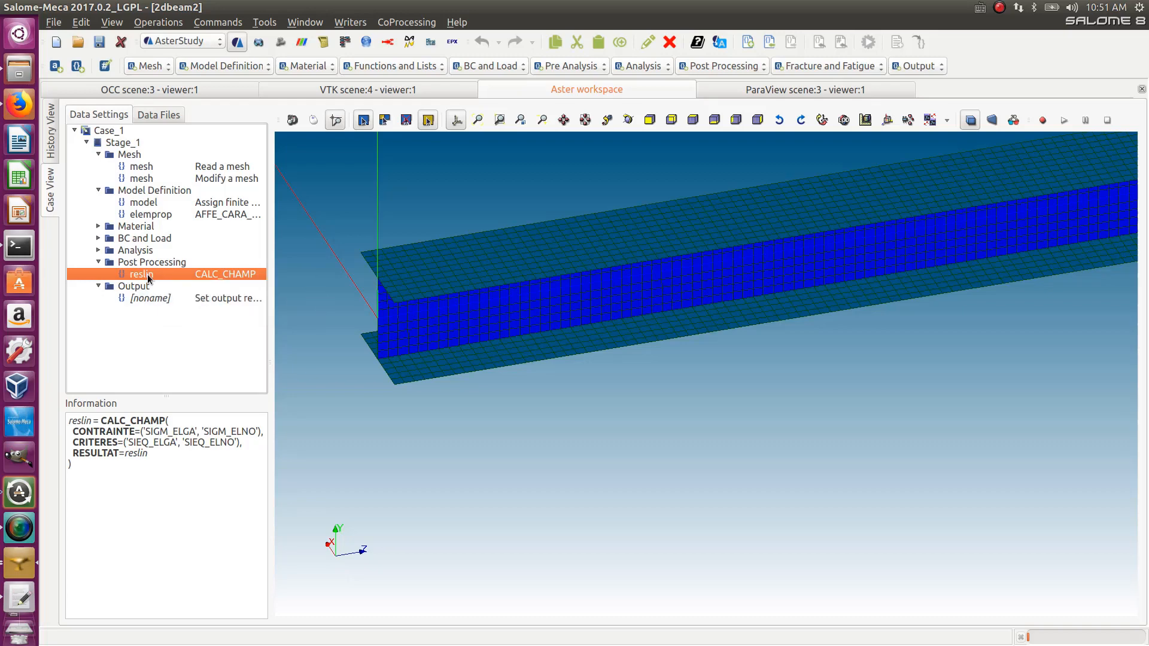
# - Open the output command and expand its first Results entry for editing
pyautogui.doubleClick(147, 275)
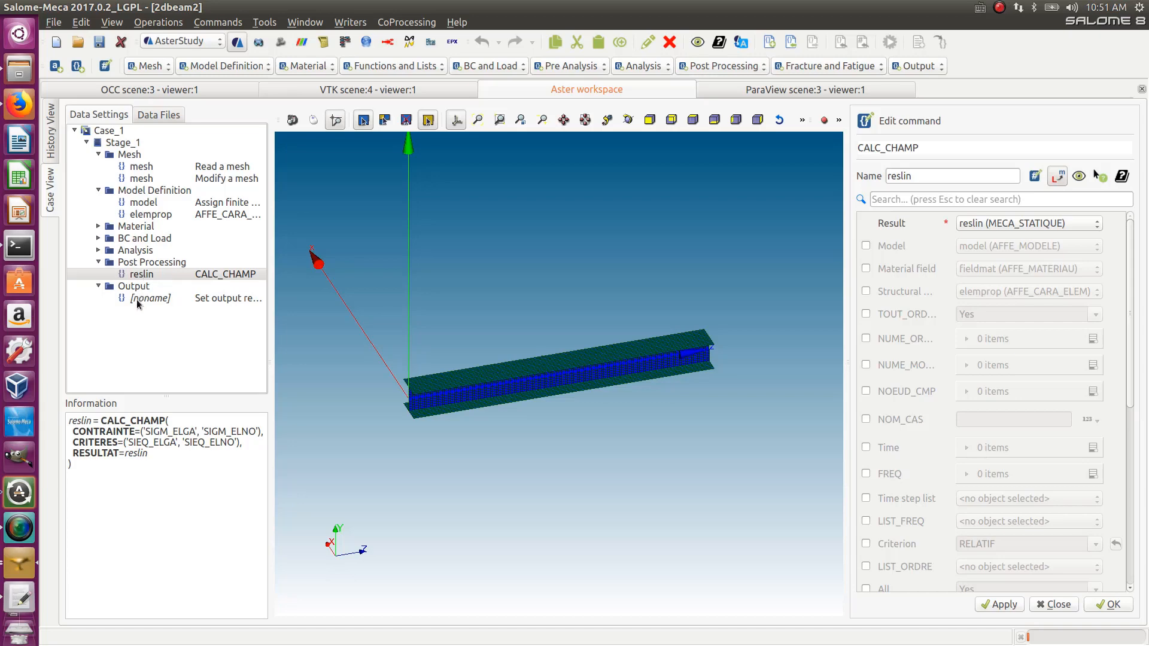
pyautogui.doubleClick(142, 298)
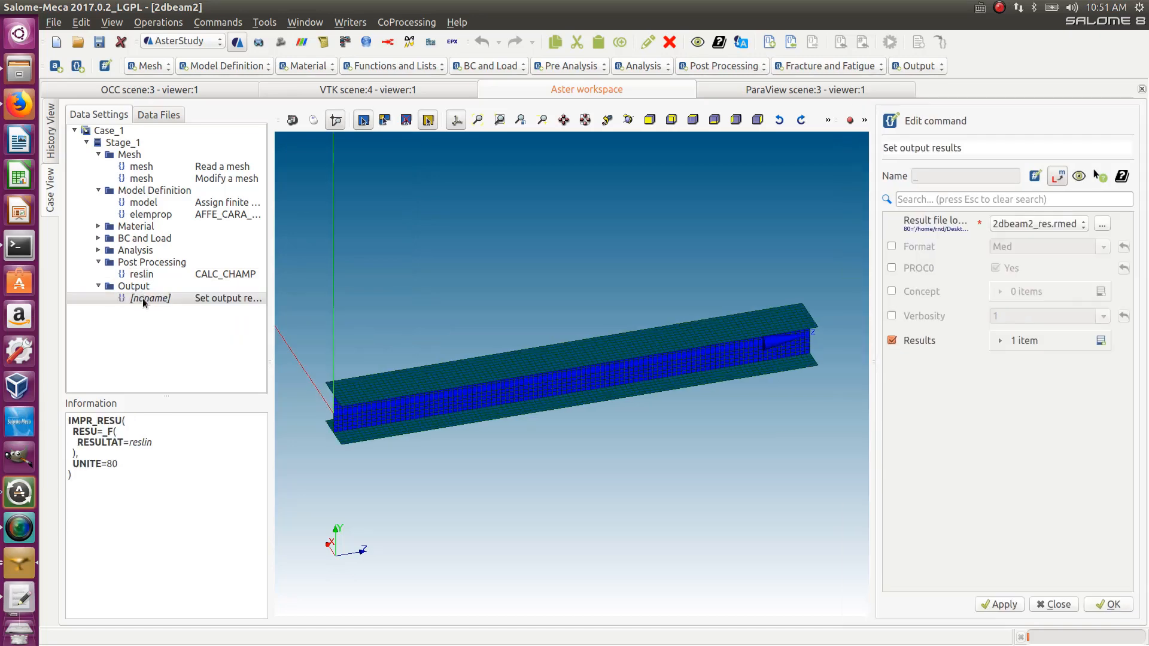
pyautogui.click(1017, 344)
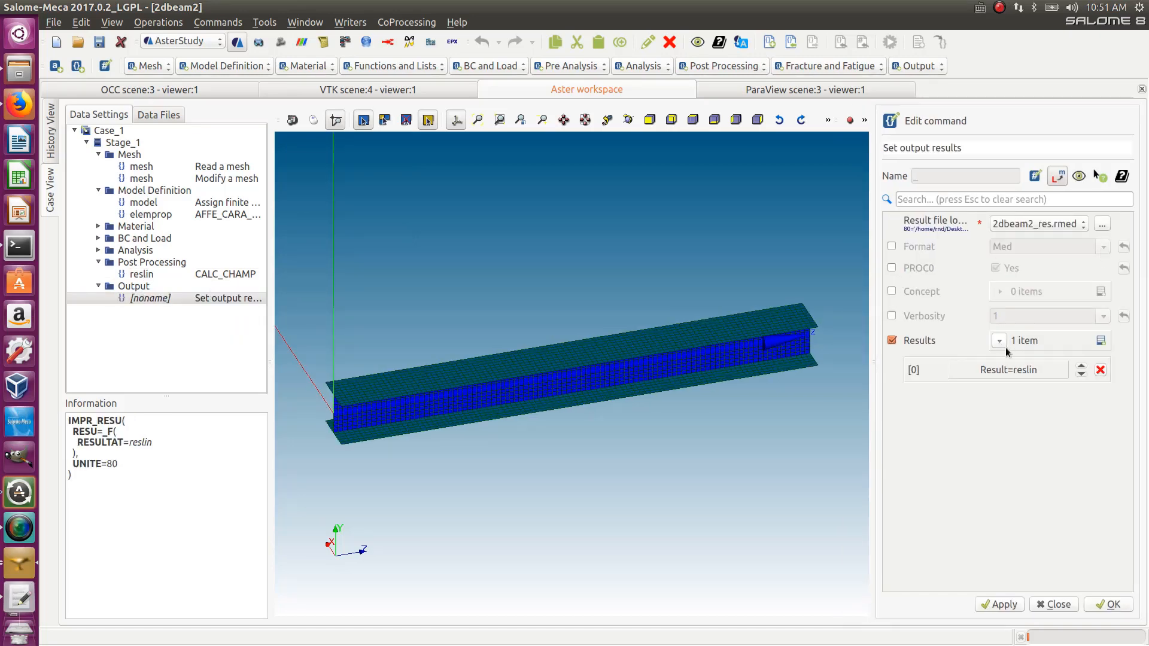
pyautogui.click(1004, 366)
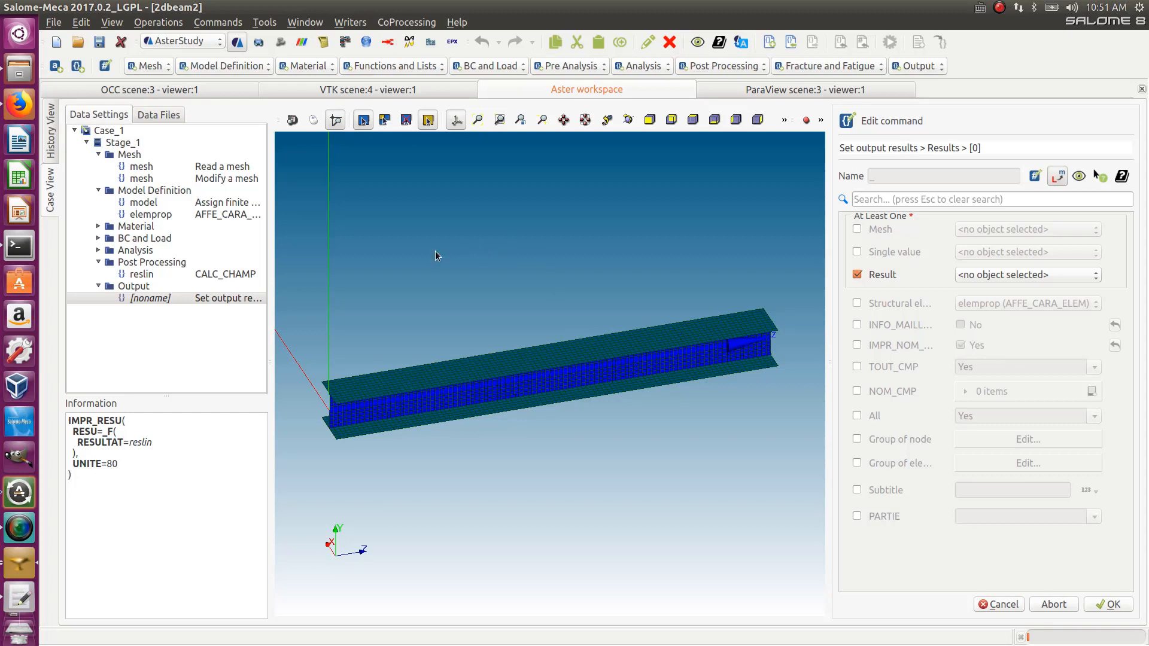
# - Enable the elemprop (AFFE_CARA_ELEM) structural element characteristics in the results entry and accept saving despite the rule error
pyautogui.click(856, 303)
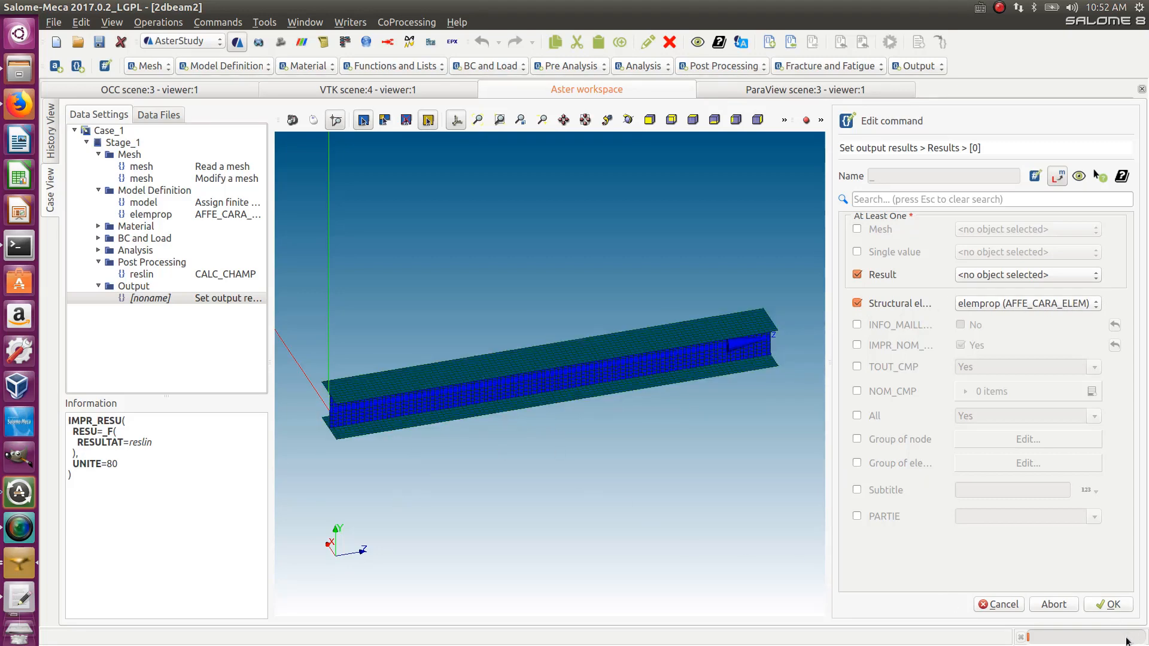
pyautogui.click(1111, 605)
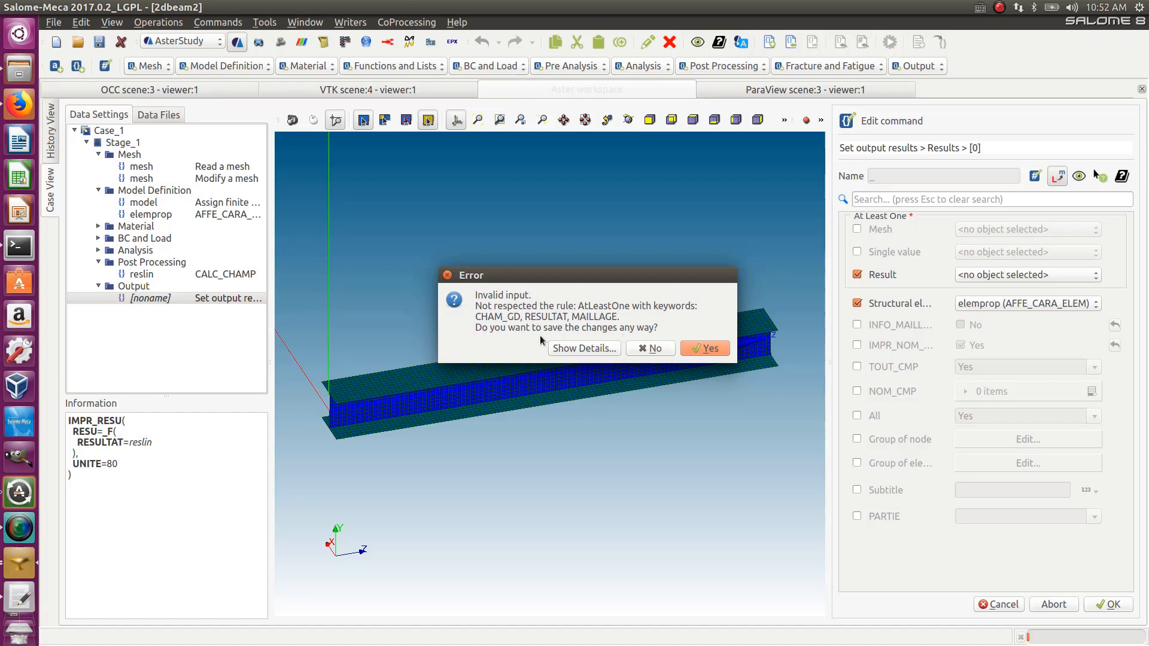
pyautogui.click(703, 348)
# - Set the results entry's Result to reslin (CALC_CHAMP) and save the output command
pyautogui.click(1005, 275)
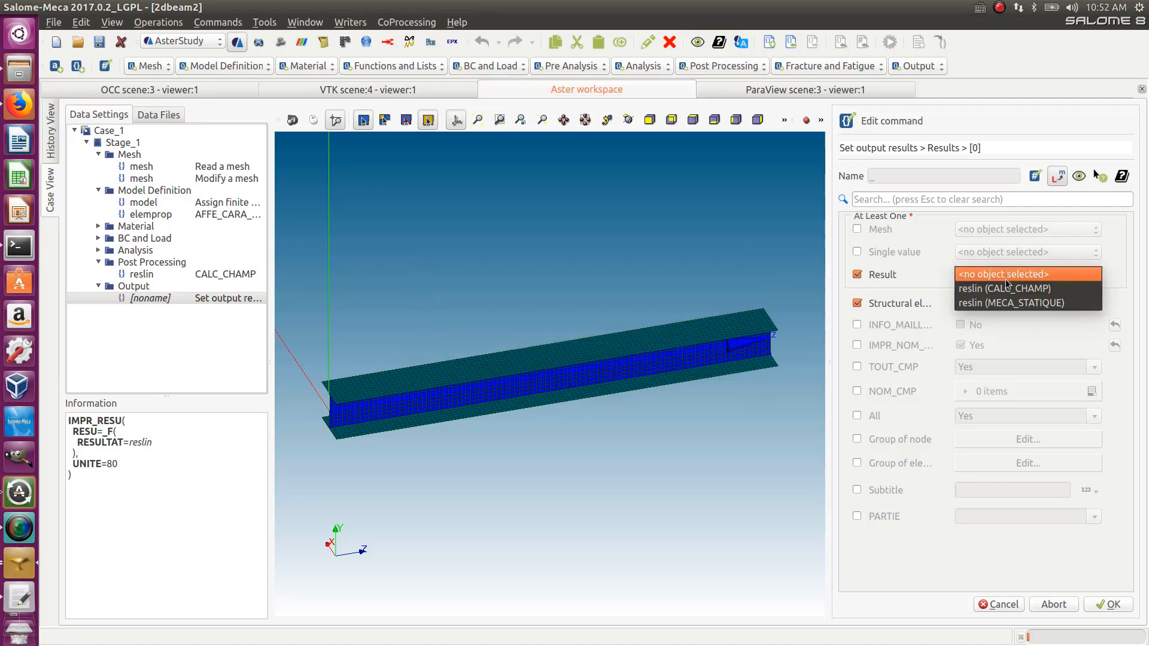
pyautogui.click(1004, 289)
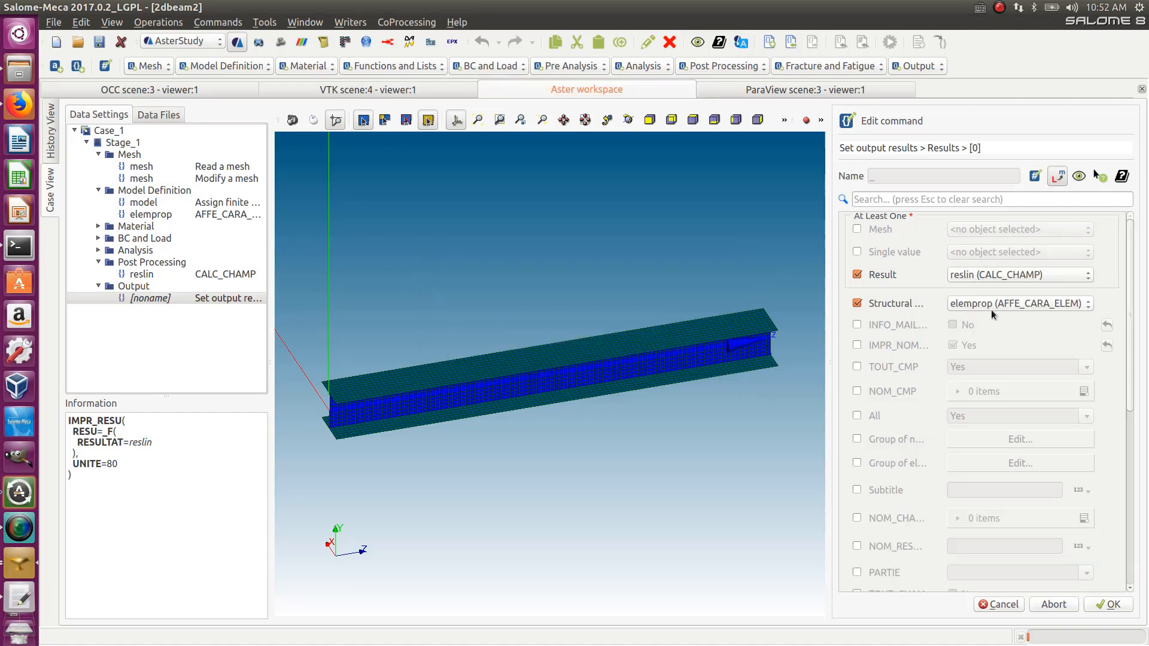
pyautogui.click(1089, 605)
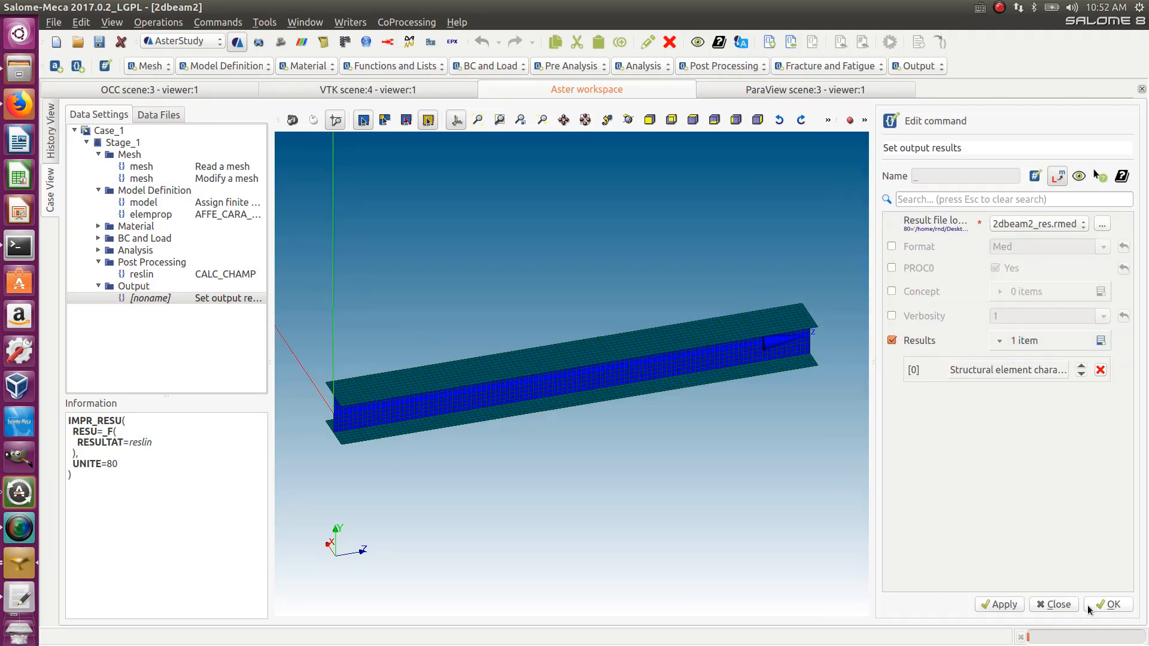
pyautogui.click(1108, 605)
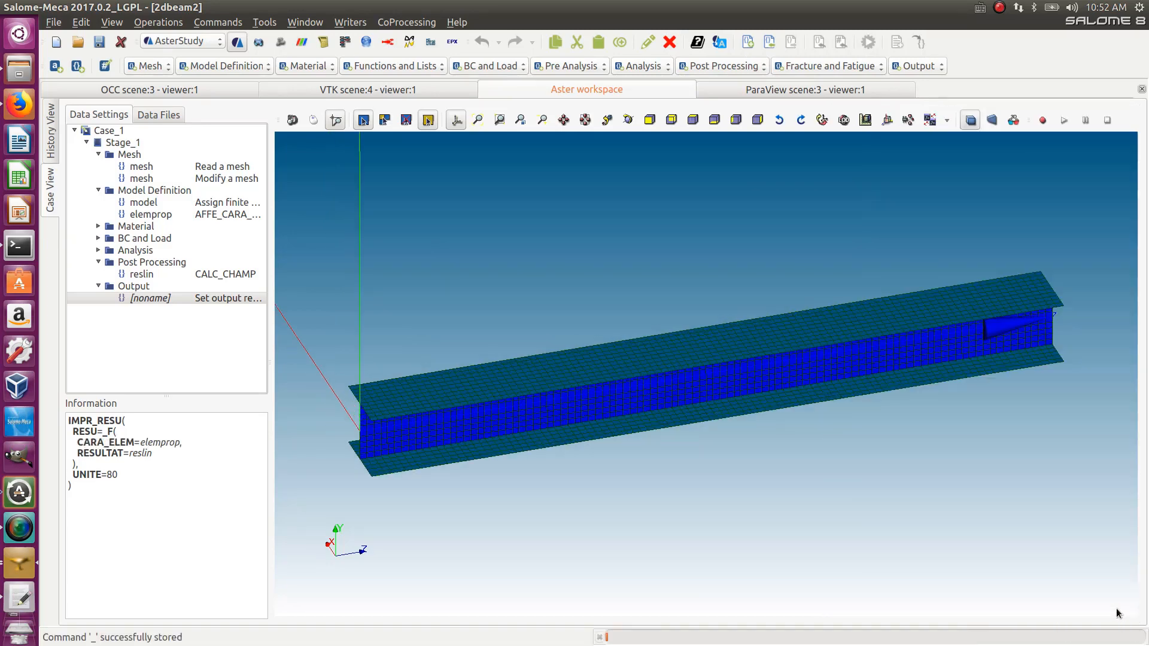
# - Run Case_1 again from the history view
pyautogui.click(52, 133)
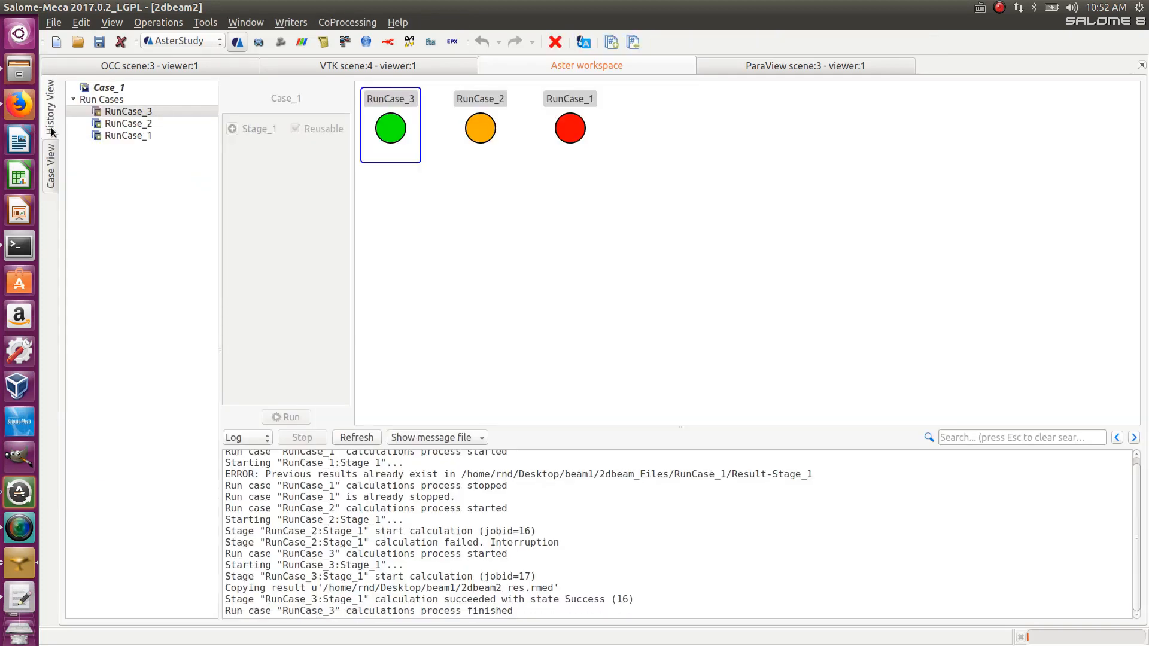
pyautogui.click(127, 90)
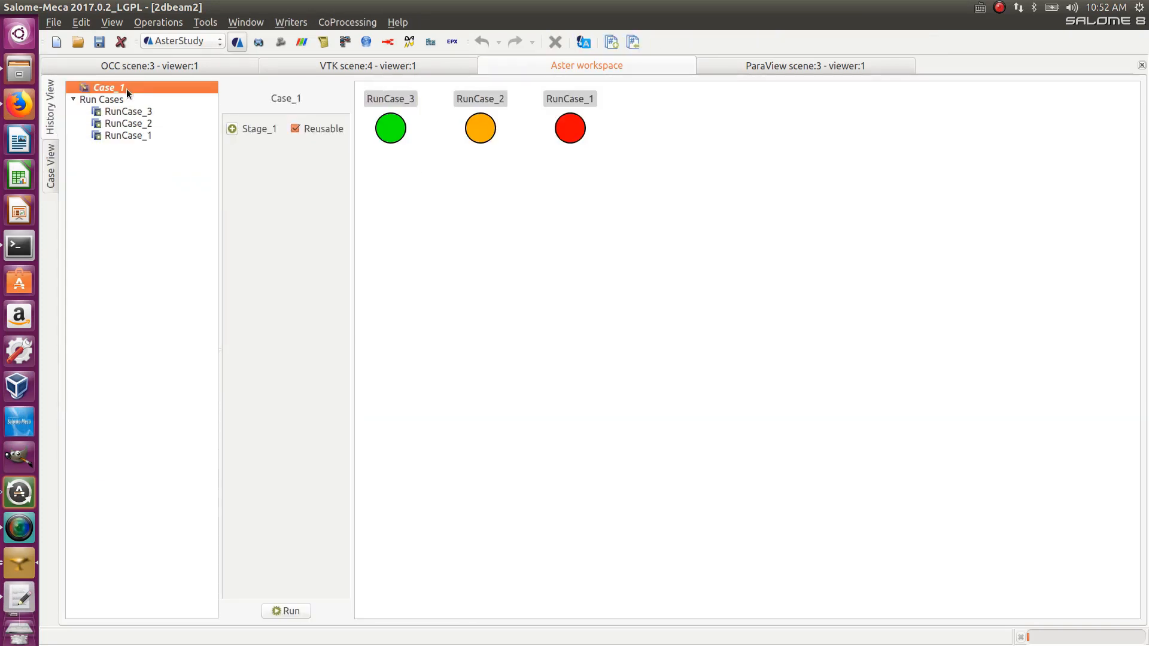
pyautogui.click(282, 608)
pyautogui.click(666, 455)
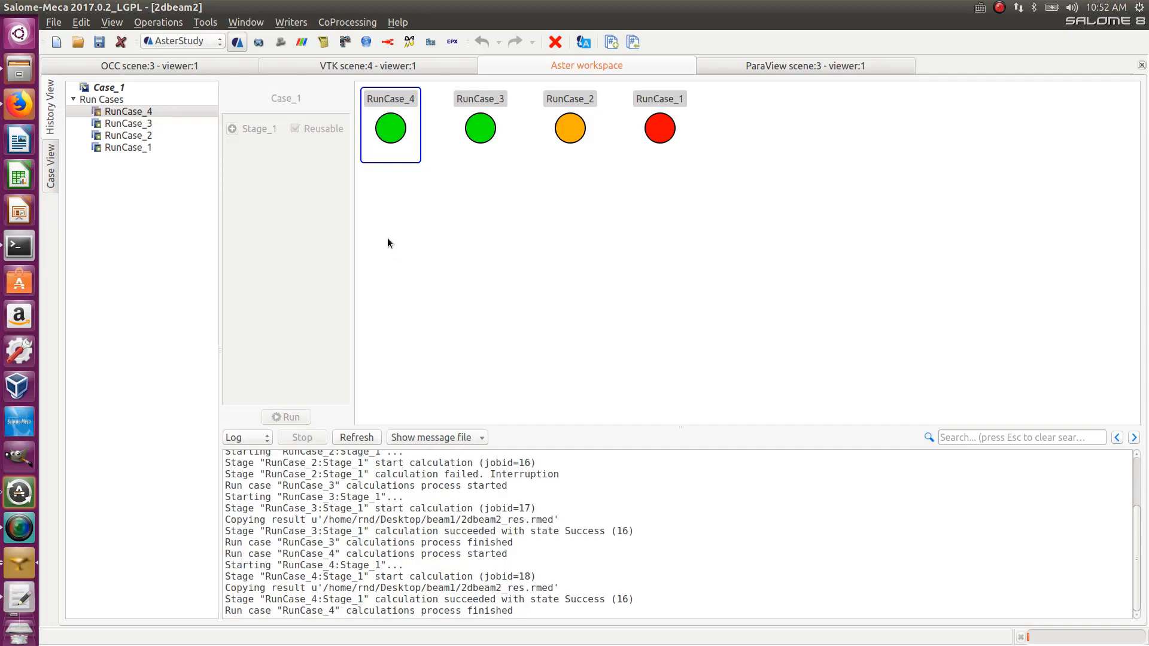
# - Open the 2dbeam2_res.rmed result file in ParaVis
pyautogui.click(52, 160)
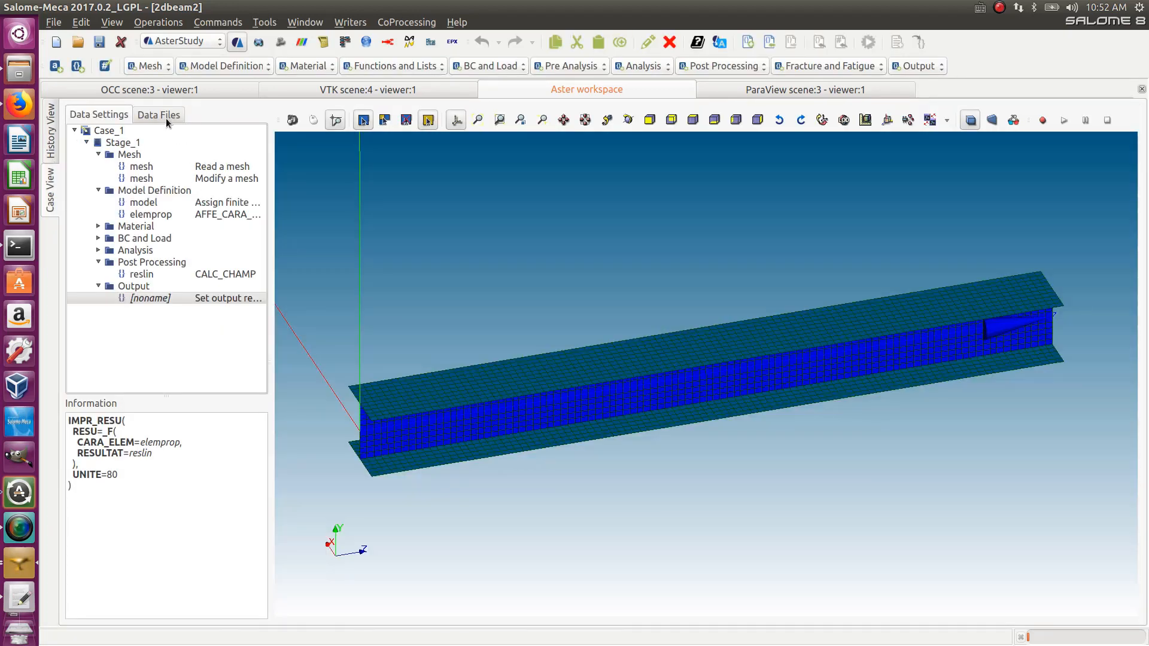
pyautogui.click(165, 117)
pyautogui.rightClick(167, 175)
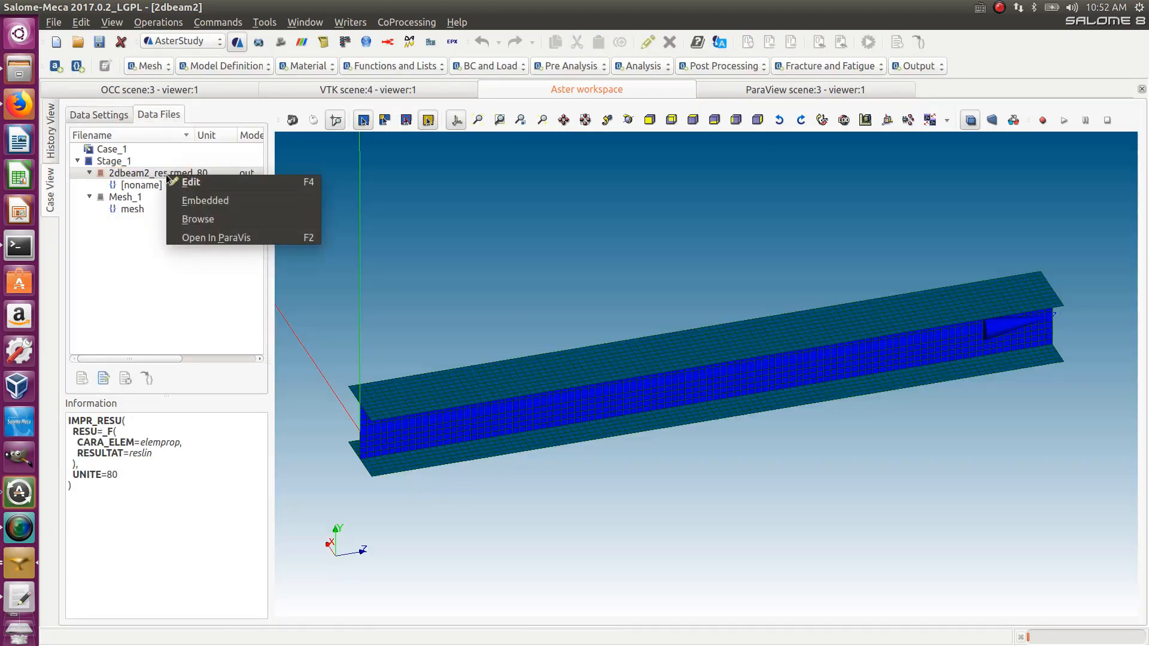
pyautogui.click(212, 239)
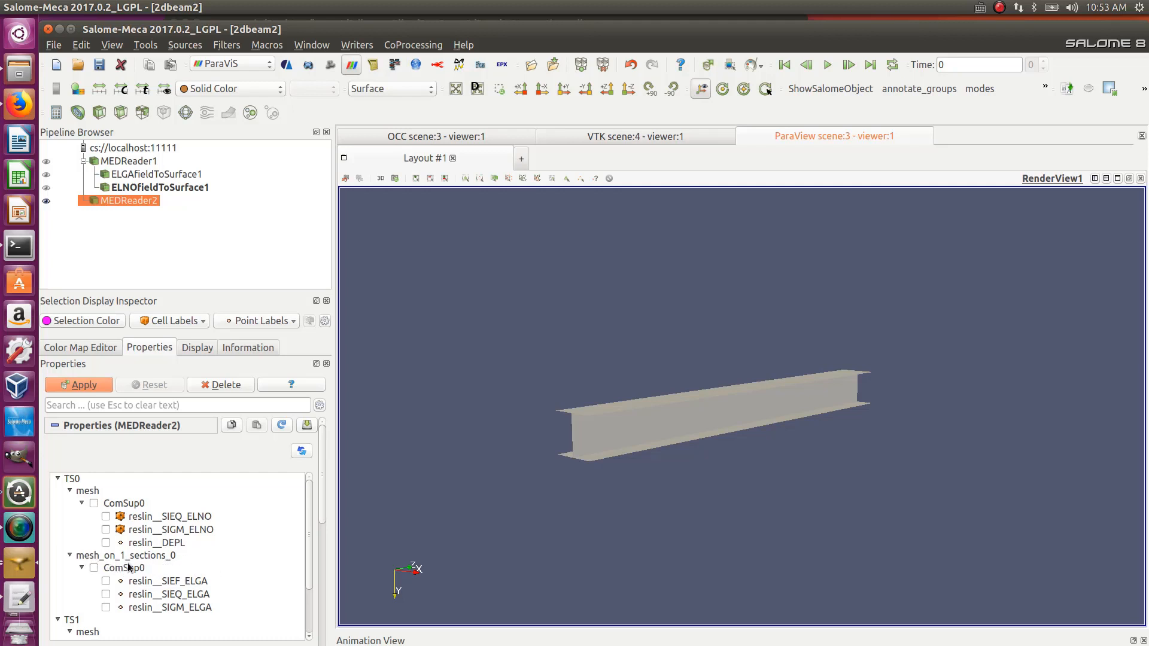
# - Load the ComSup0 ELGA fields of mesh_on_1_sections_0 in MEDReader2 and apply
pyautogui.scroll(-2, 293, 551)
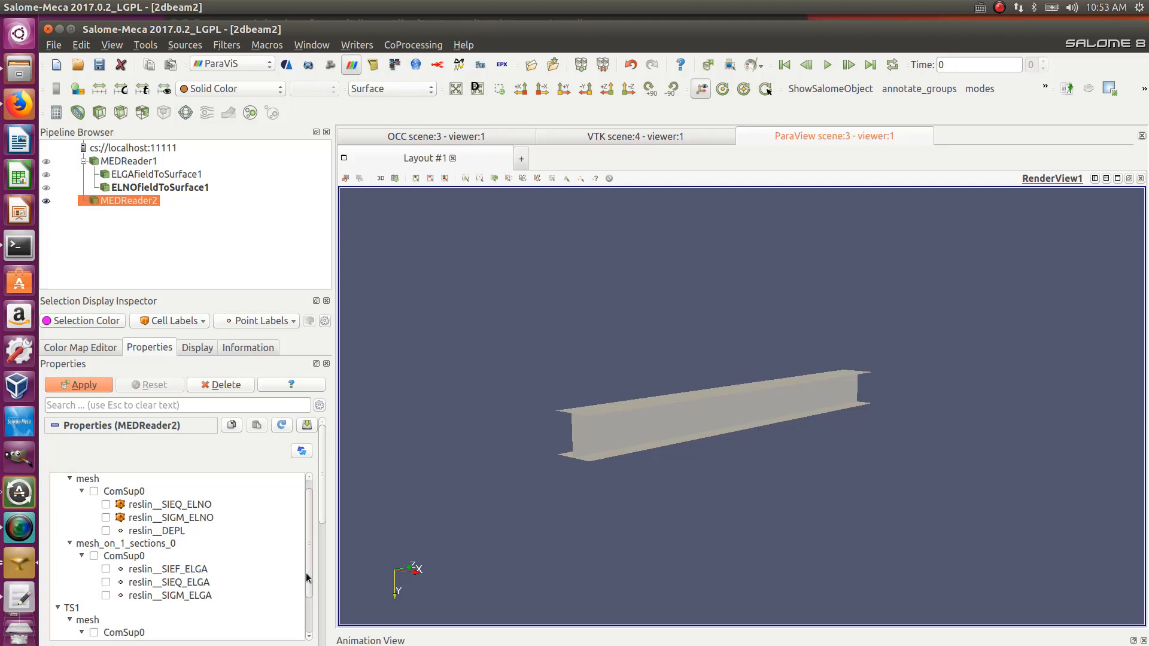
pyautogui.click(94, 544)
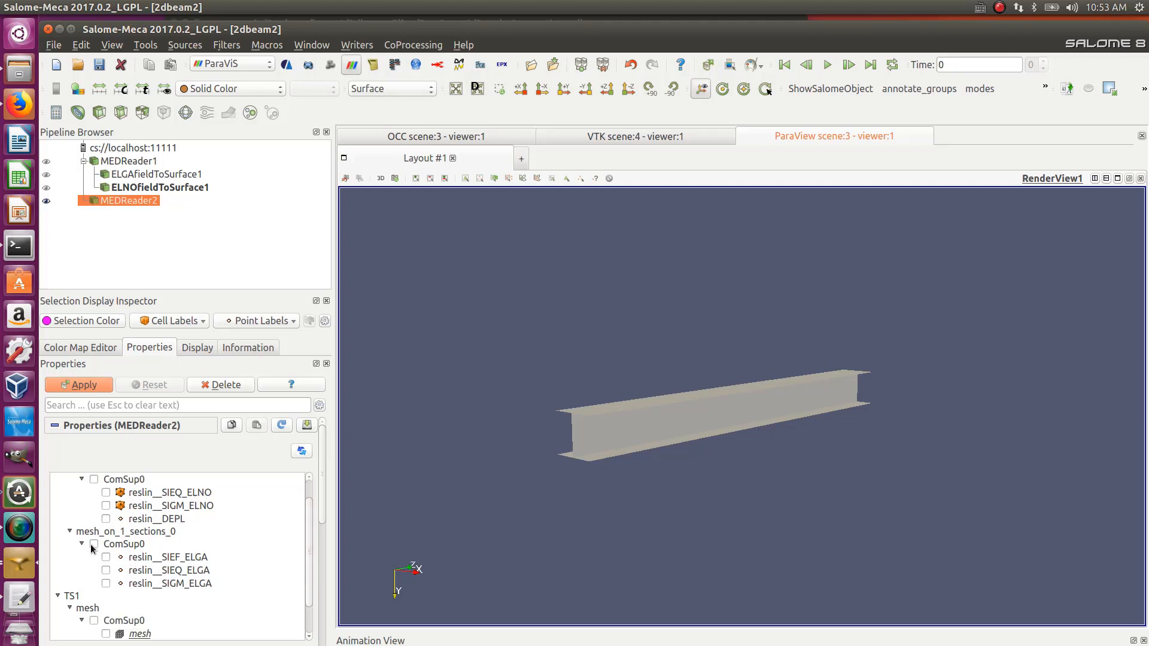
pyautogui.click(88, 385)
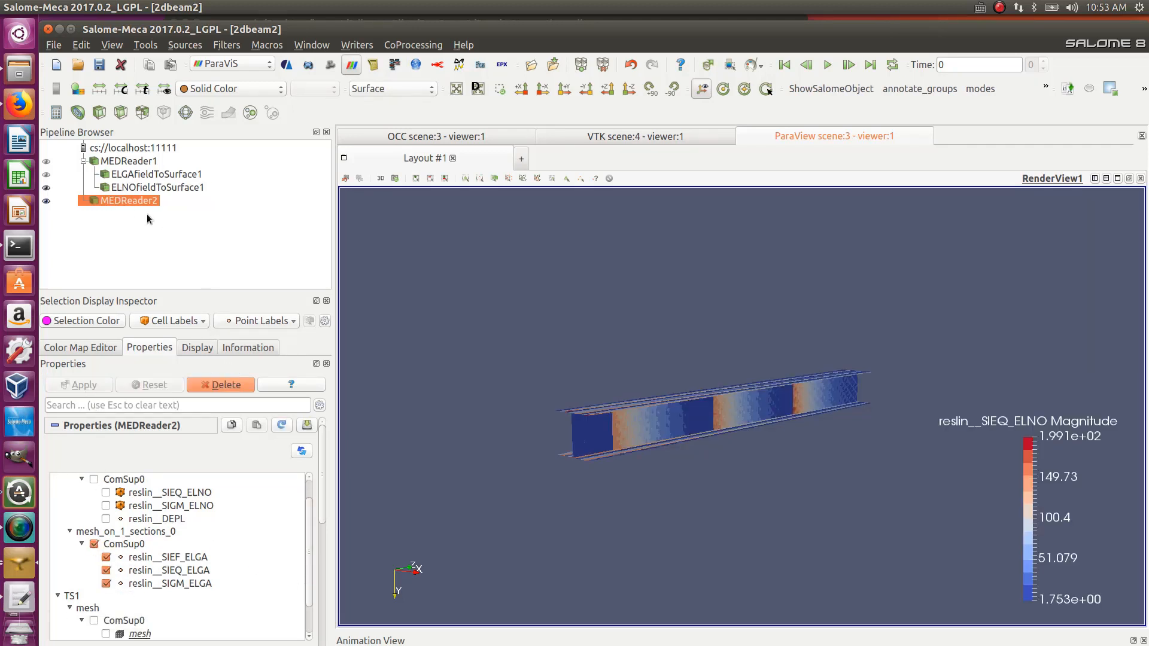
# - Hide ELNOfieldToSurface1 and color MEDReader2 by the reslin__SIEF_ELGA field
pyautogui.click(46, 188)
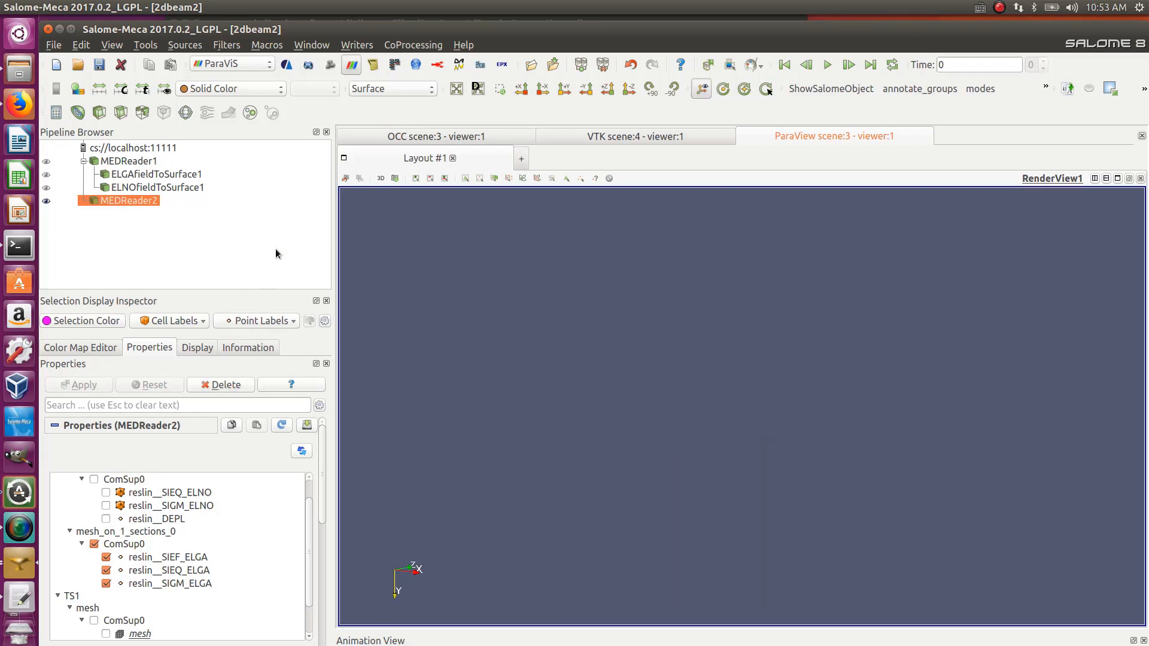
pyautogui.click(265, 91)
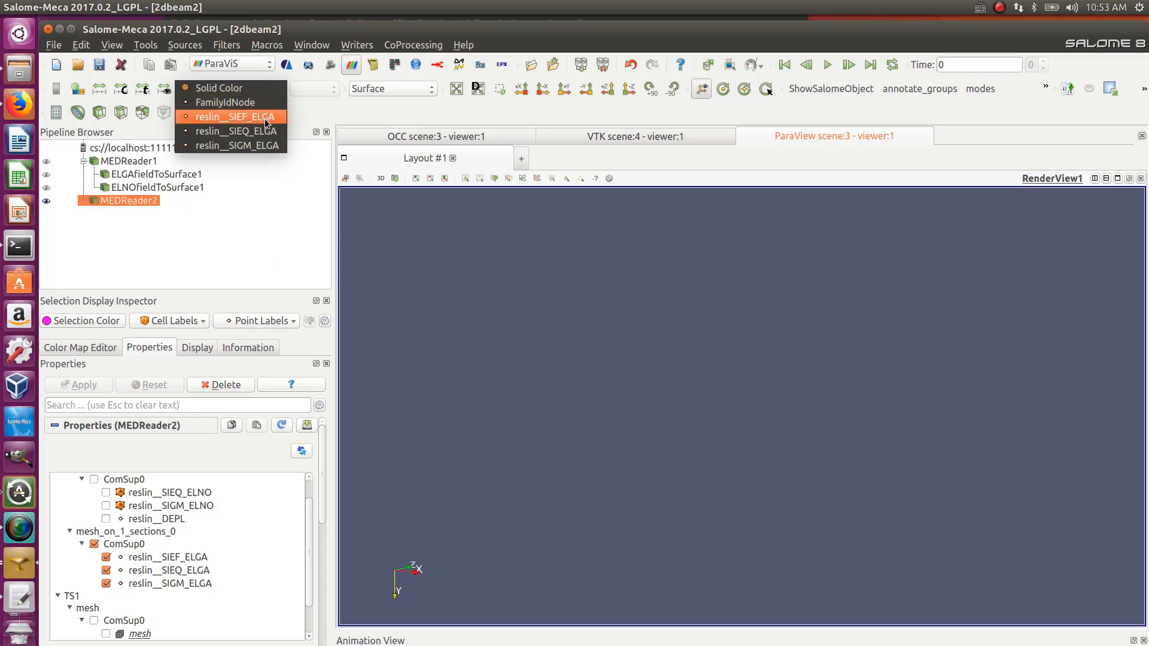
pyautogui.click(267, 119)
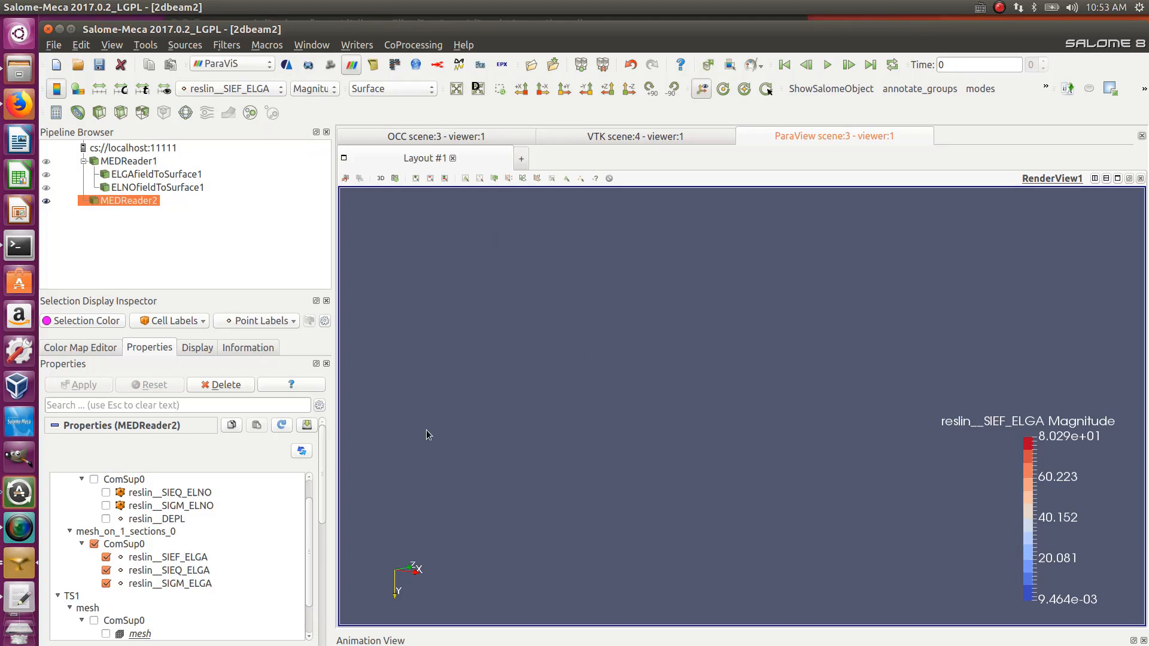
# - Display MEDReader2 as Point Sprite with a maximum pixel size of 5
pyautogui.click(372, 89)
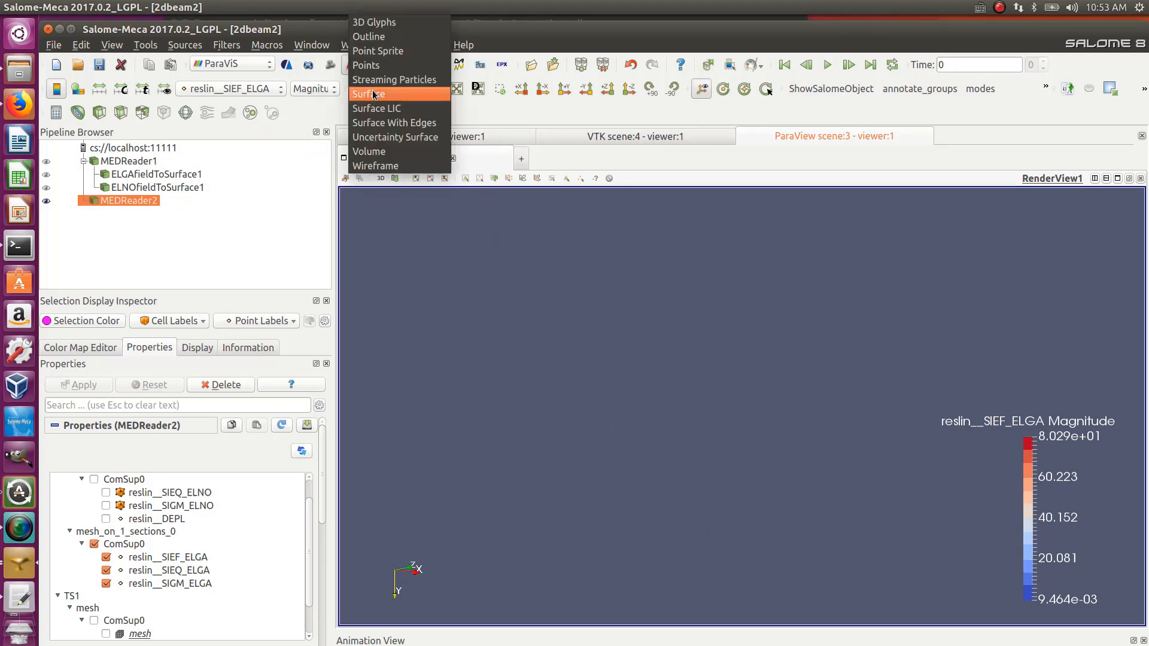
pyautogui.click(371, 52)
pyautogui.scroll(2, 659, 455)
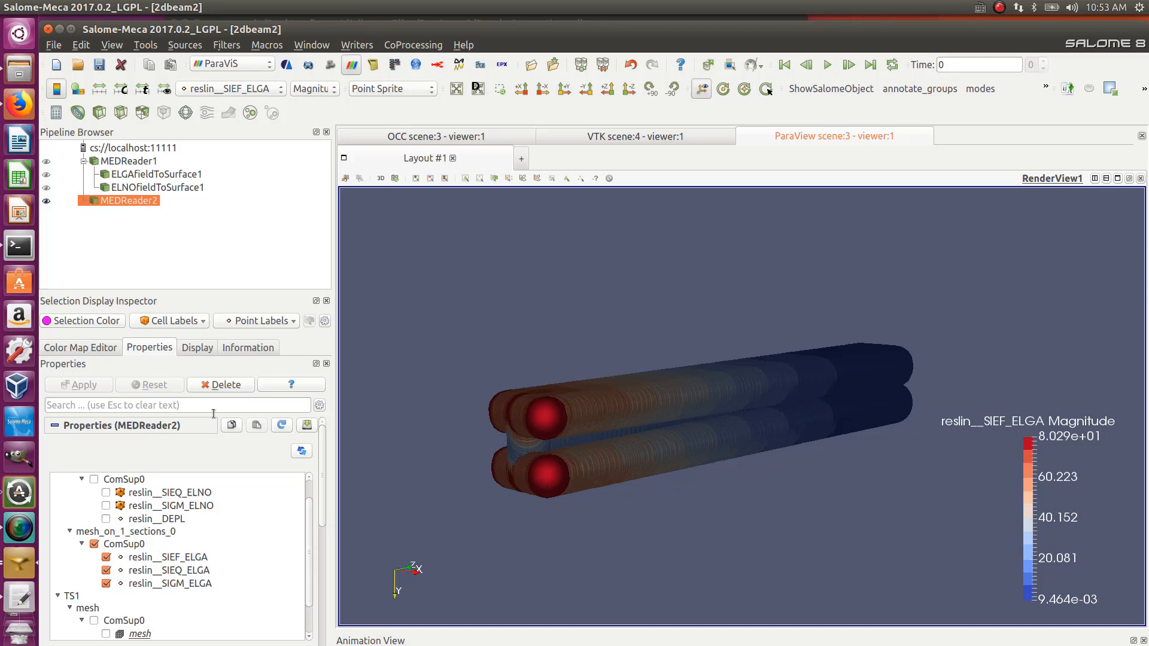
pyautogui.click(198, 348)
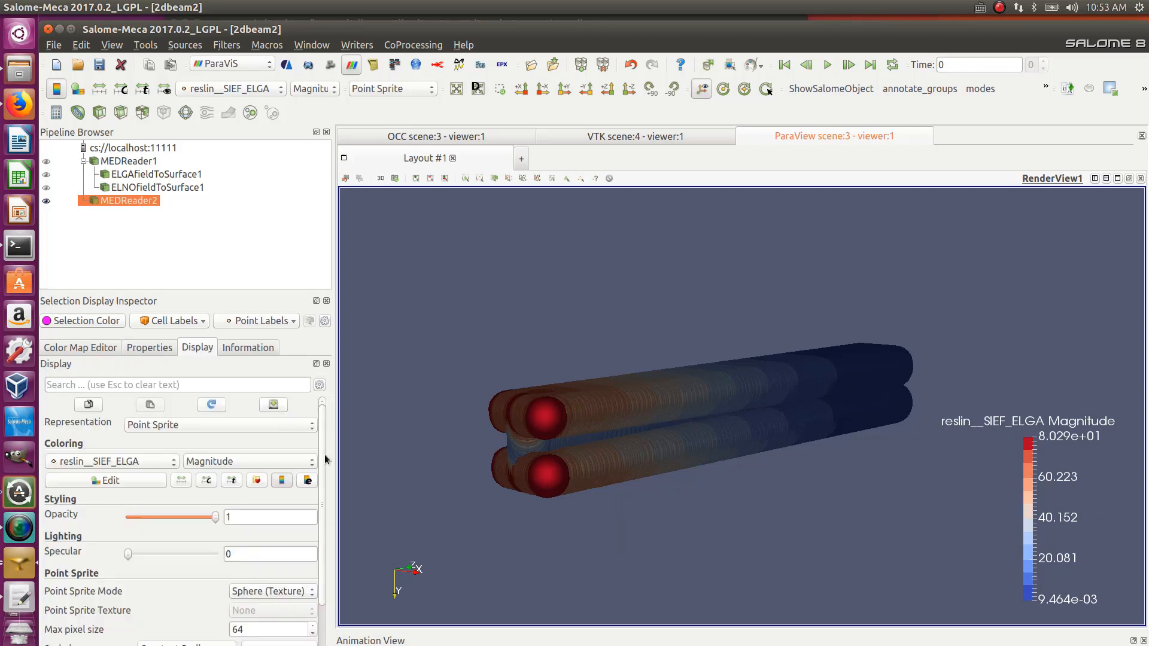
pyautogui.scroll(-5, 326, 475)
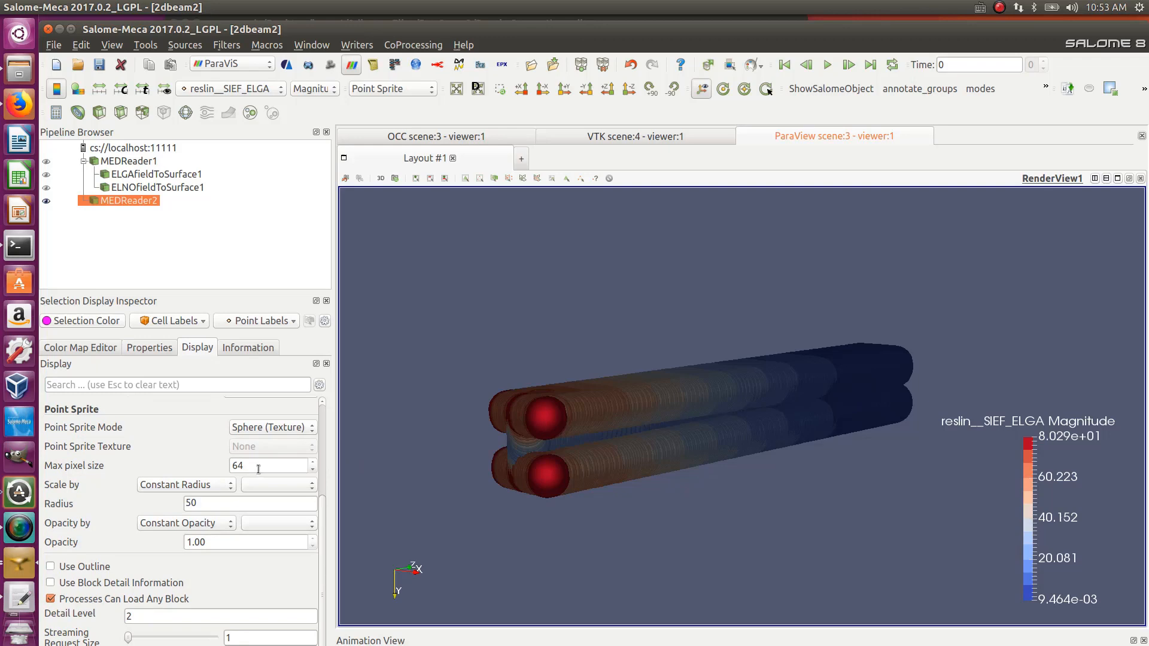
pyautogui.moveTo(257, 465); pyautogui.dragTo(219, 465)
pyautogui.write('5')
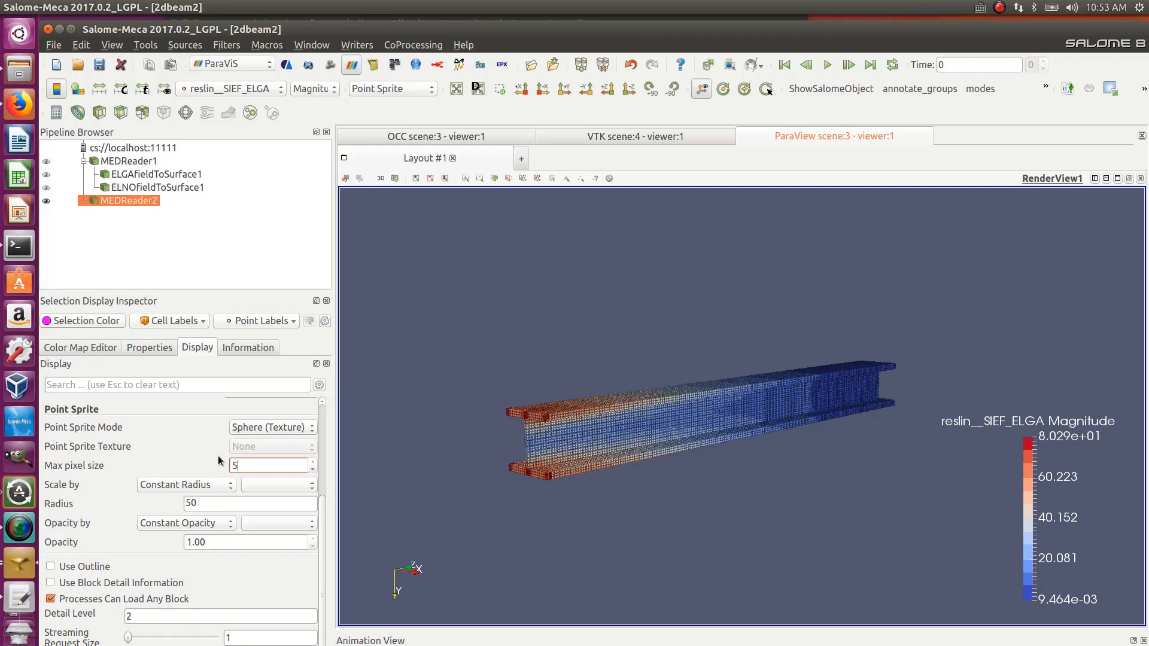
# - Orbit, zoom and change the view direction to examine the SIEF_ELGA distribution along the beam
pyautogui.moveTo(720, 487); pyautogui.dragTo(503, 449)
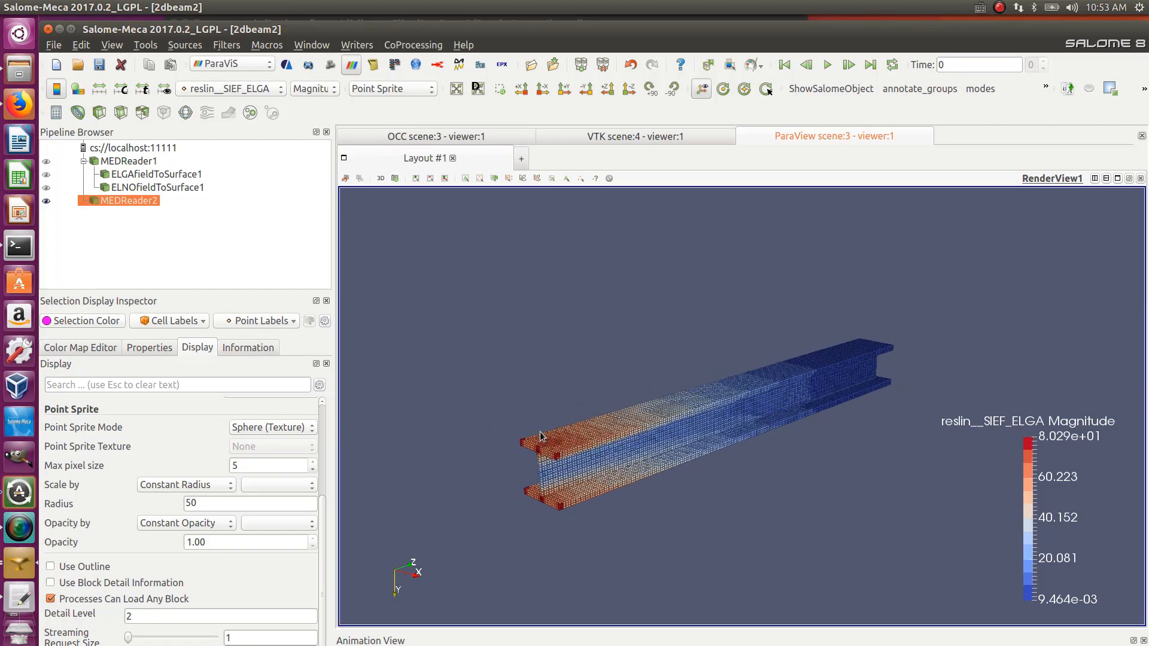
pyautogui.scroll(2, 515, 439)
pyautogui.moveTo(489, 436); pyautogui.dragTo(561, 377, button='middle')
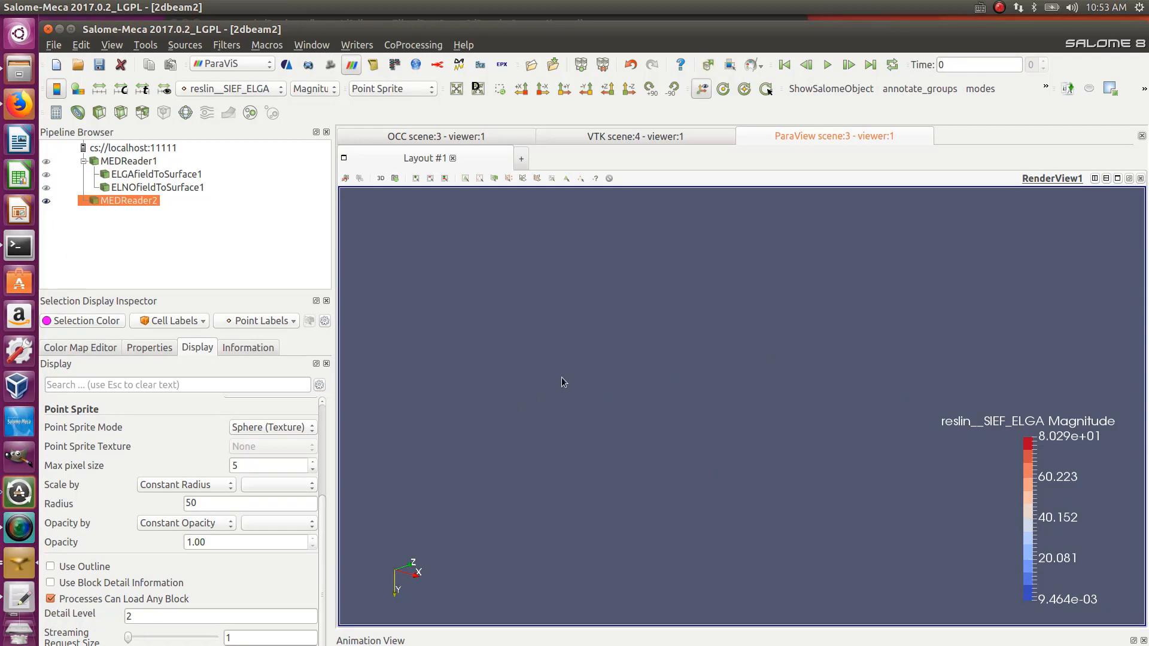
pyautogui.click(538, 90)
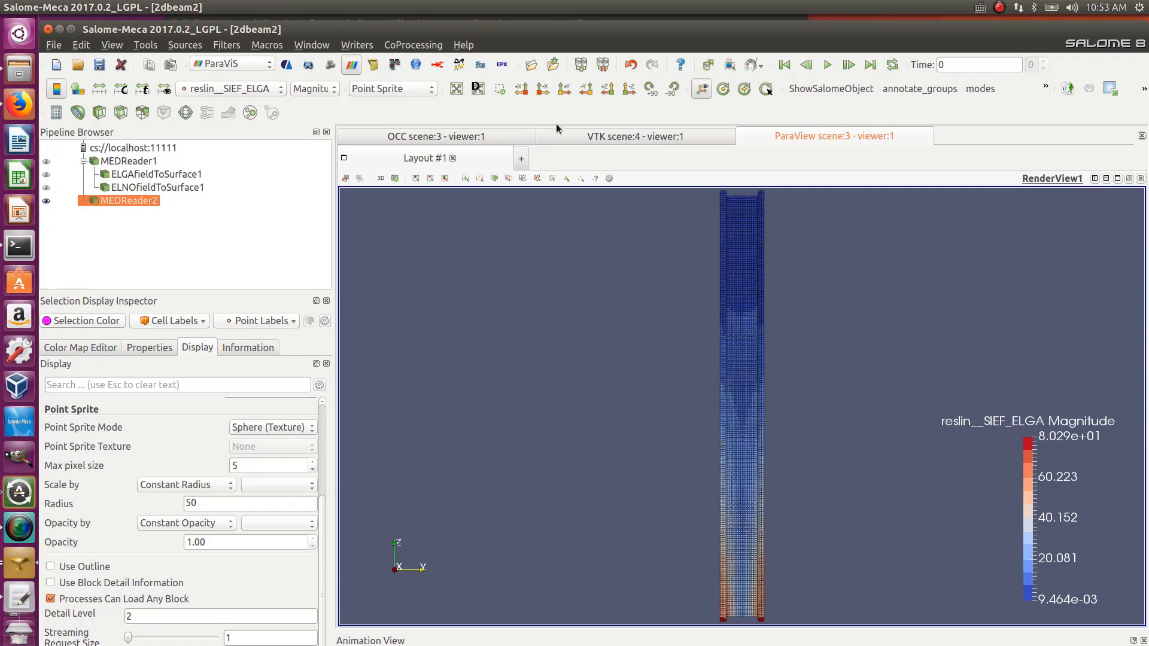
pyautogui.moveTo(668, 268); pyautogui.dragTo(553, 471)
pyautogui.moveTo(811, 411); pyautogui.dragTo(817, 409)
pyautogui.scroll(4, 561, 422)
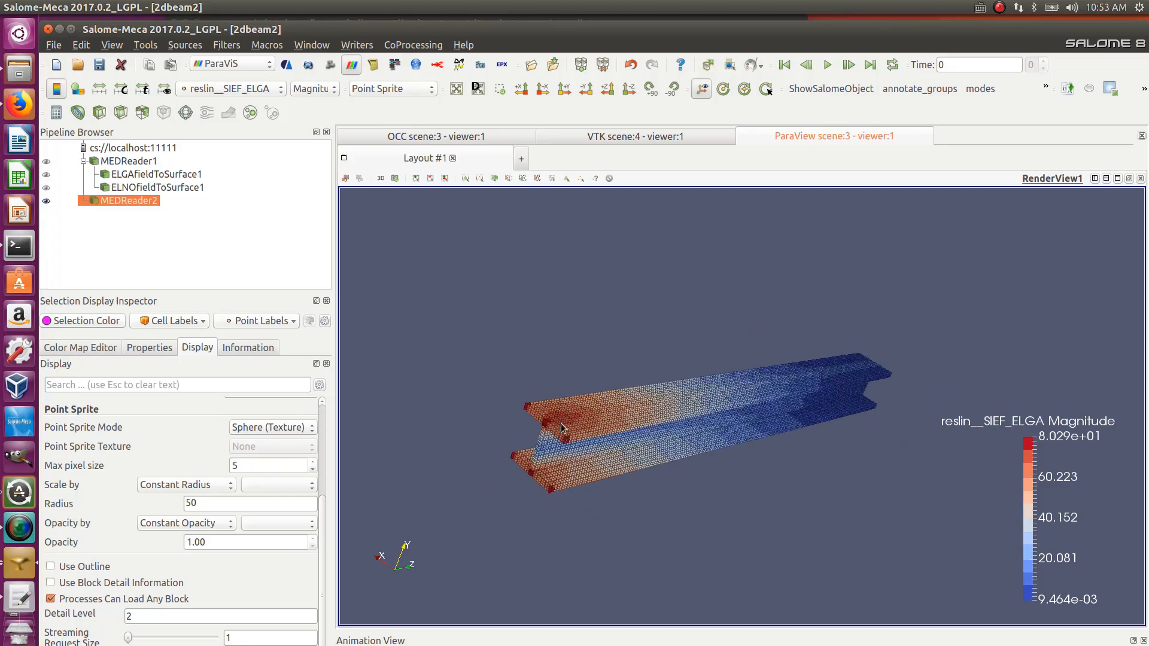
pyautogui.scroll(-2, 542, 441)
pyautogui.moveTo(546, 445); pyautogui.dragTo(457, 392)
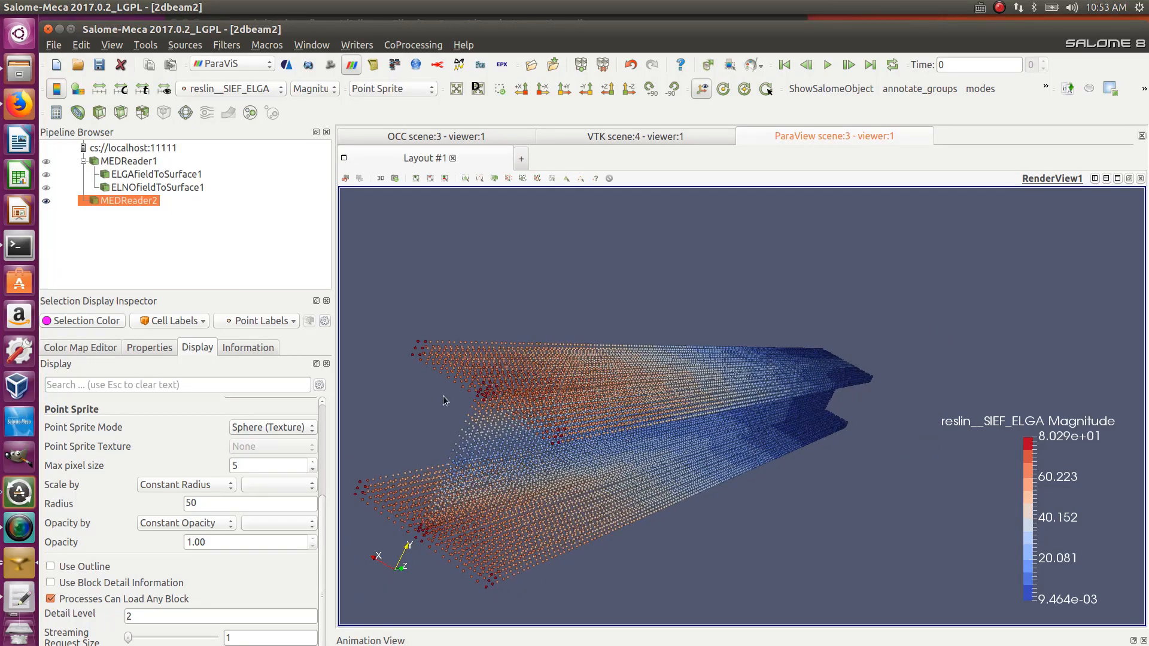
pyautogui.scroll(2, 656, 389)
pyautogui.scroll(-3, 645, 390)
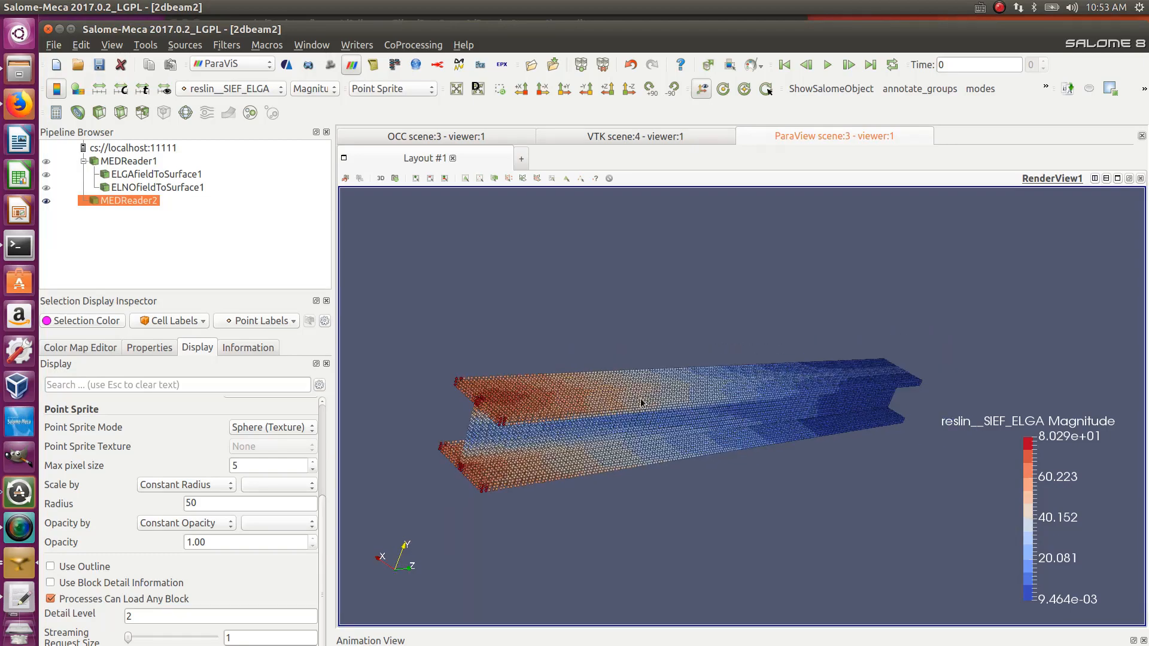
pyautogui.moveTo(640, 397); pyautogui.dragTo(469, 500)
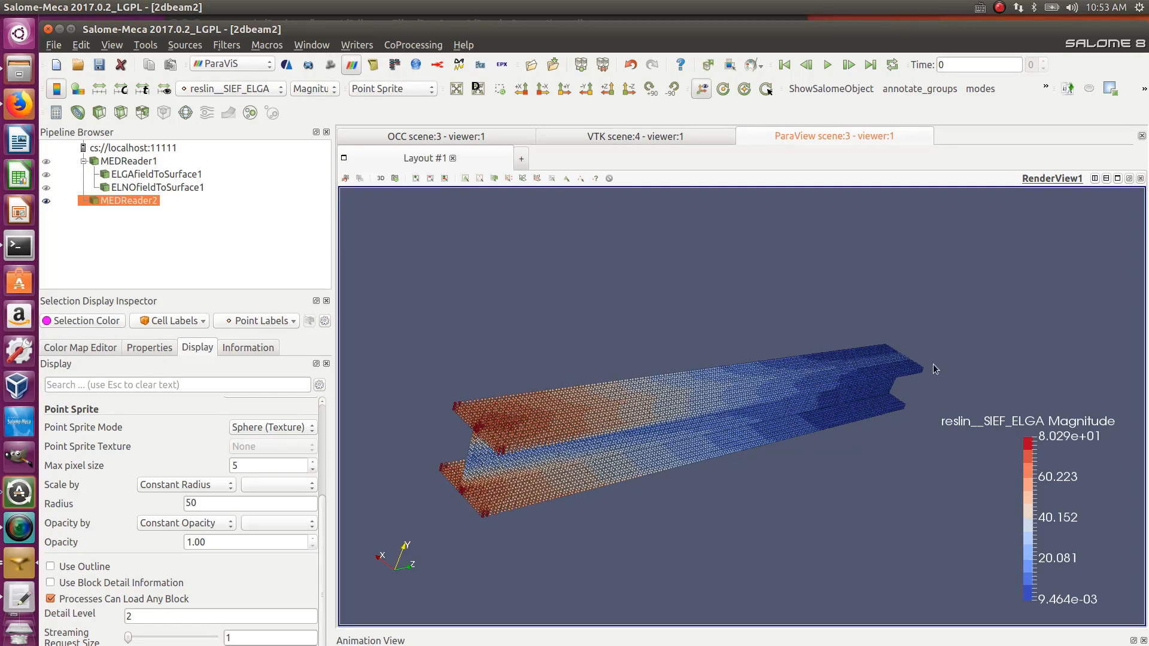
pyautogui.moveTo(933, 368); pyautogui.dragTo(898, 312)
pyautogui.moveTo(866, 386); pyautogui.dragTo(834, 413)
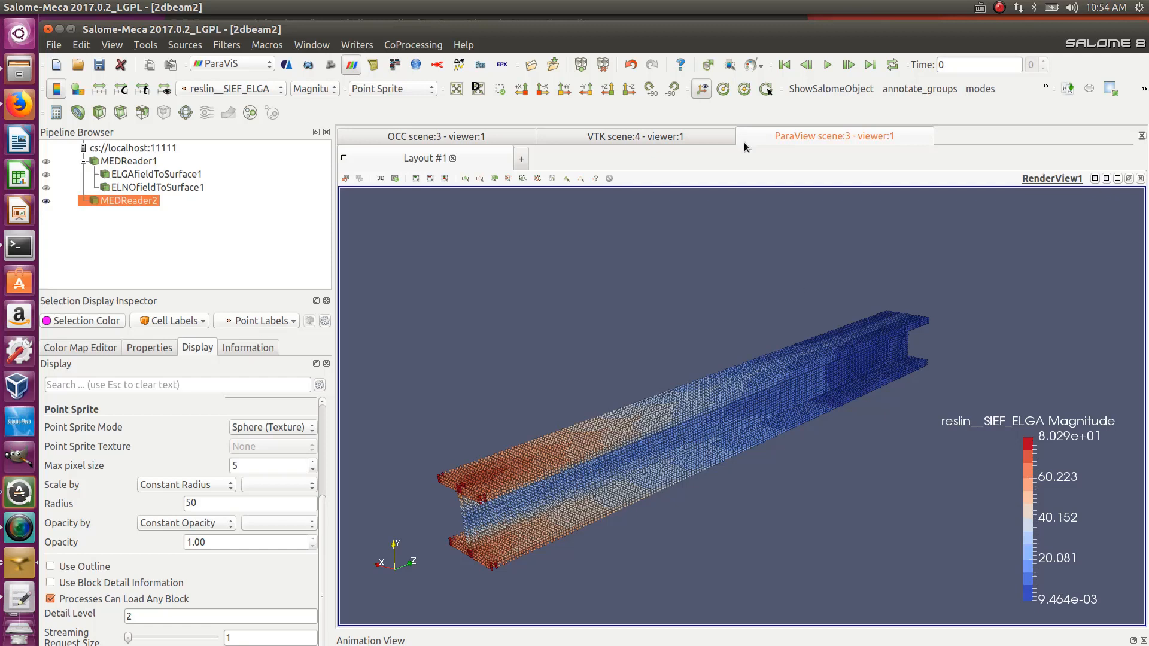
pyautogui.moveTo(767, 261); pyautogui.dragTo(777, 310)
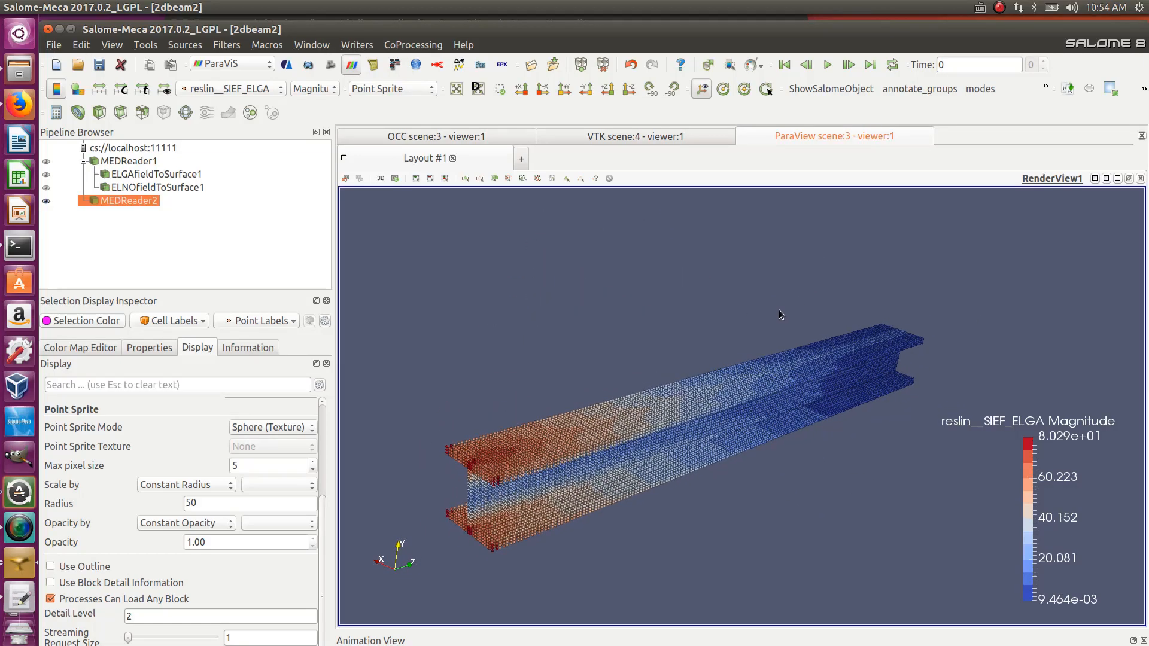